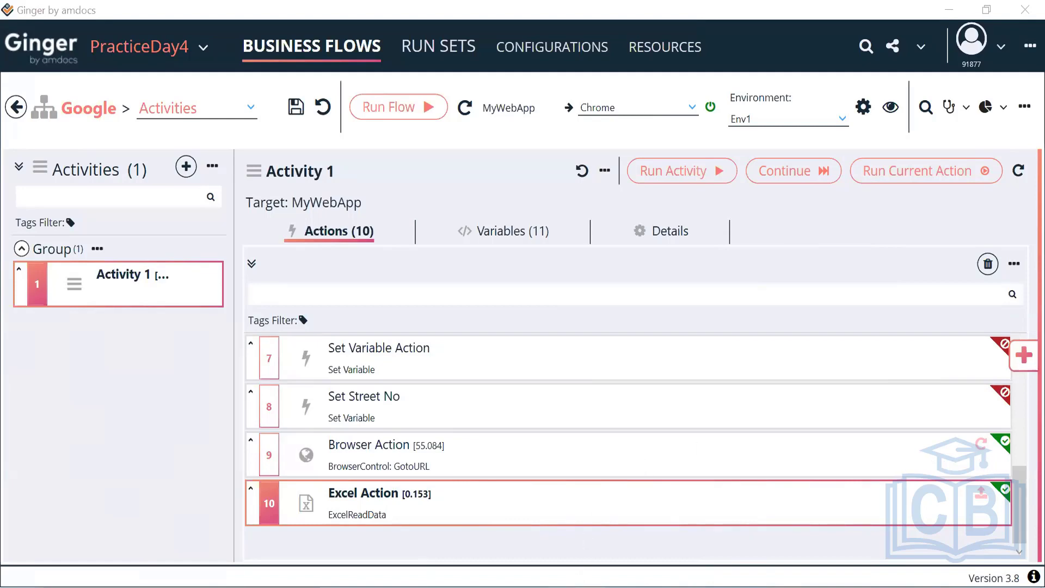
Switch to Chrome, search for "w3 schools contact form" in a new window, and open the W3Schools result on creating a contact form with CSS.
mouse_move(557, 586)
click(561, 526)
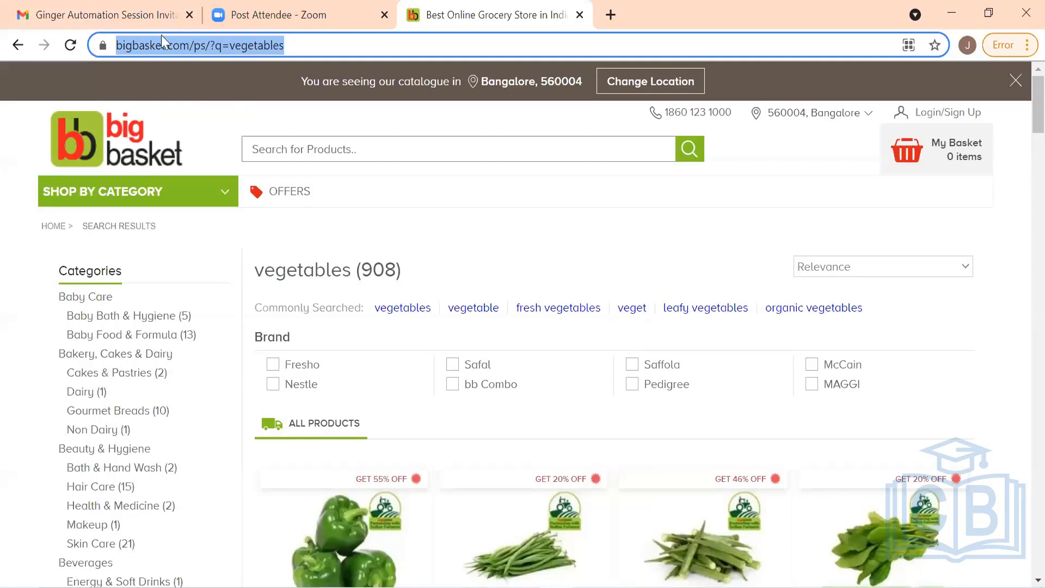
key(ctrl+n)
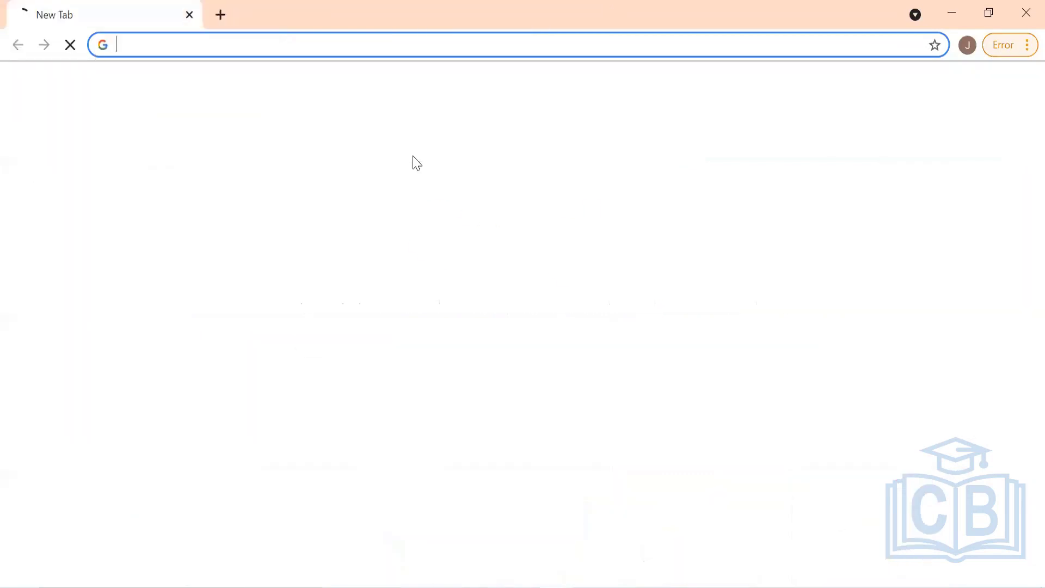
text(w3)
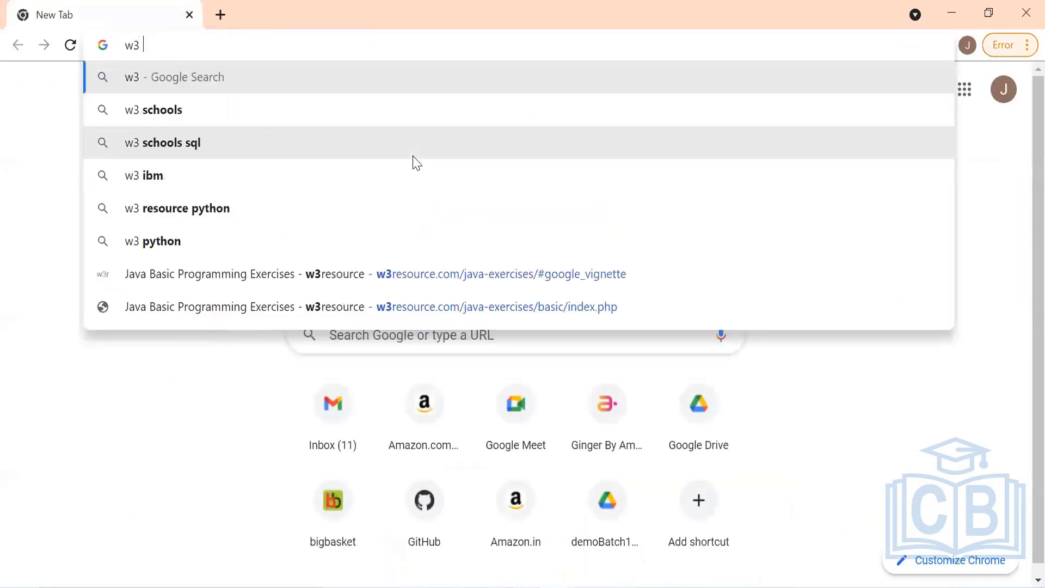
text( schools contac)
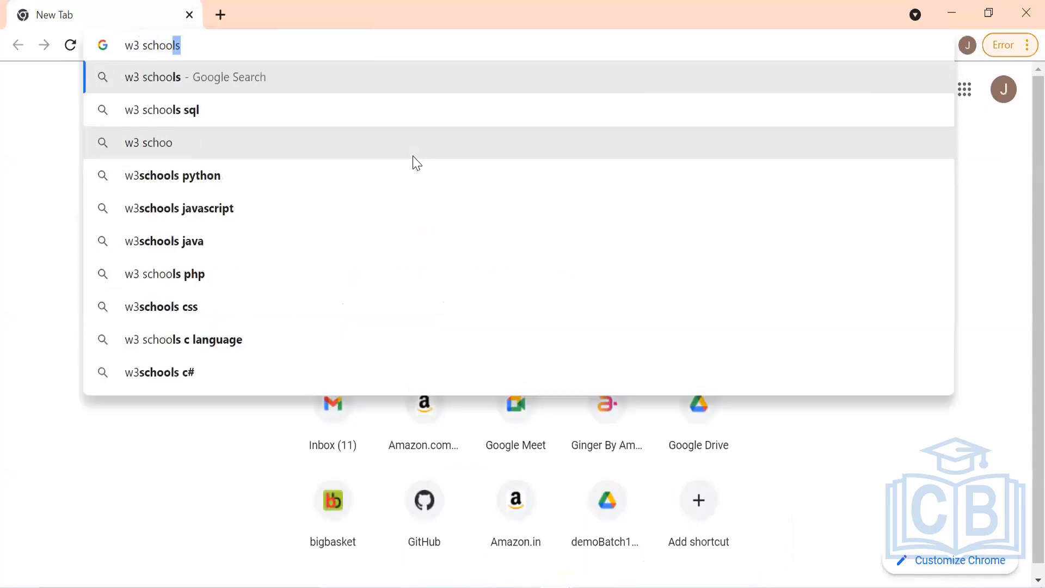
text(t form)
key(Return)
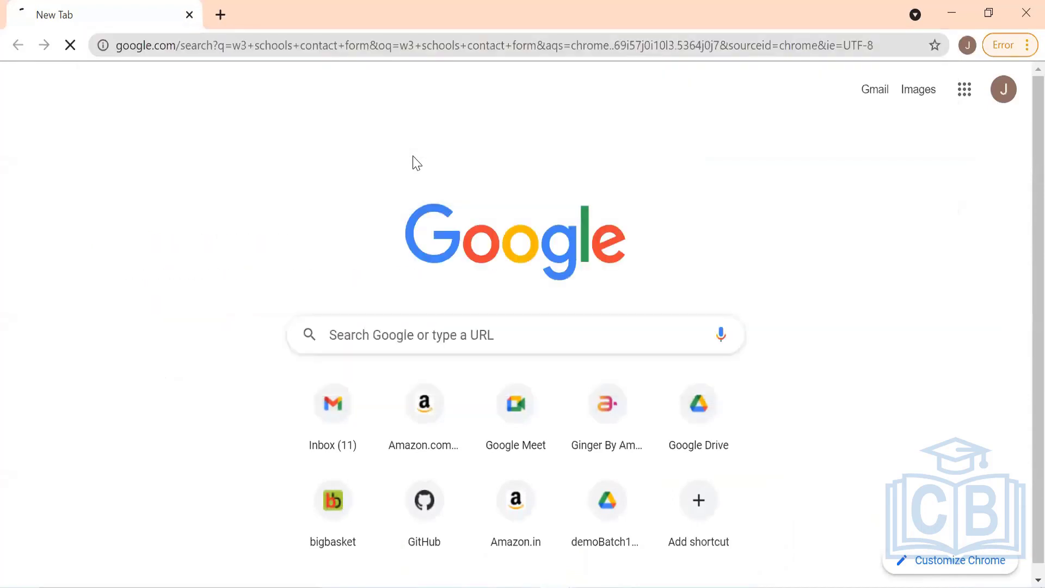
click(387, 254)
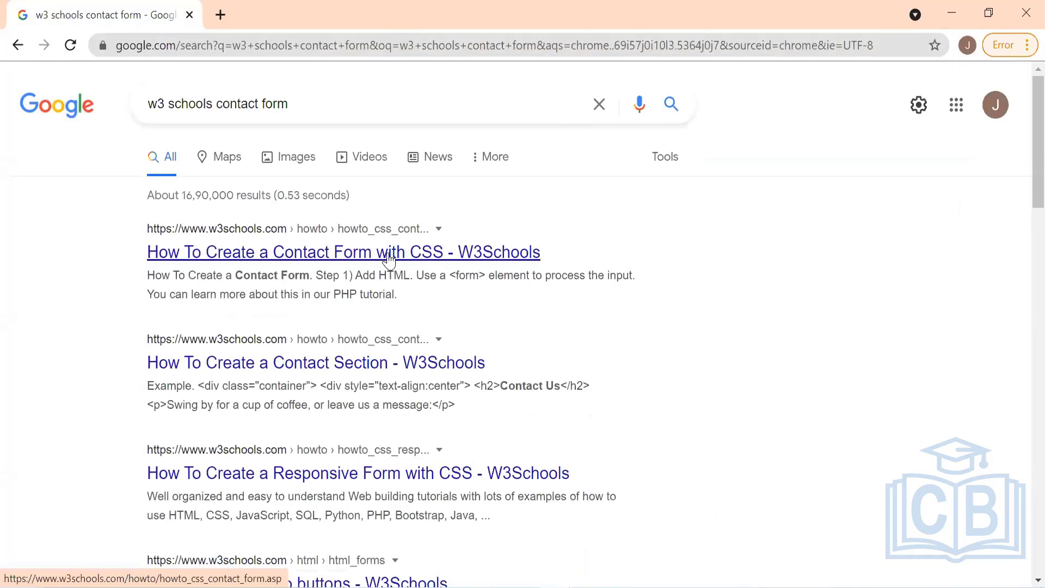
Examine the sample contact form's First Name, Last Name, Country and Subject fields, including the available Country options.
scroll(563, 383, down, 4)
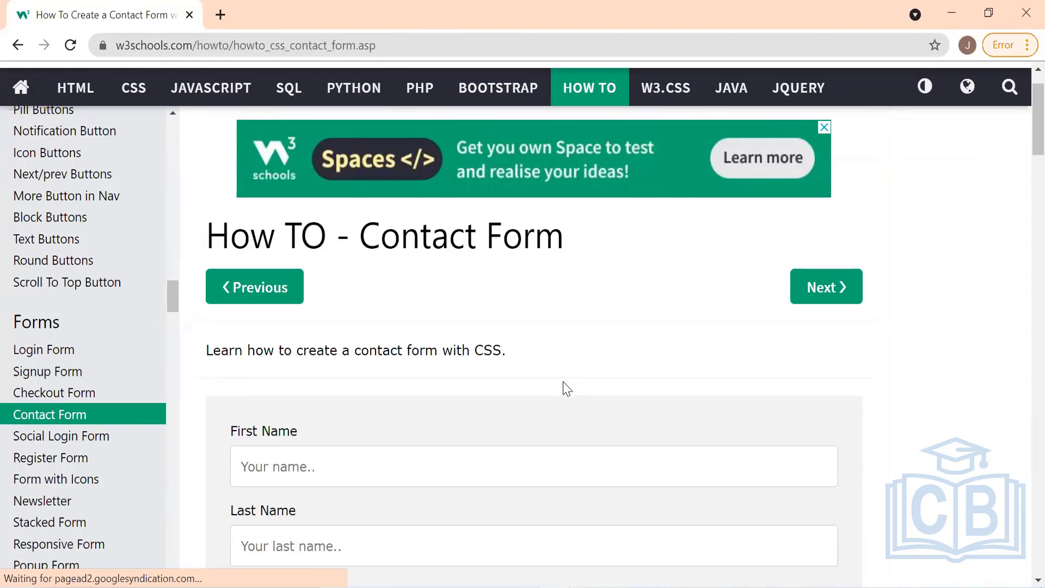
click(444, 347)
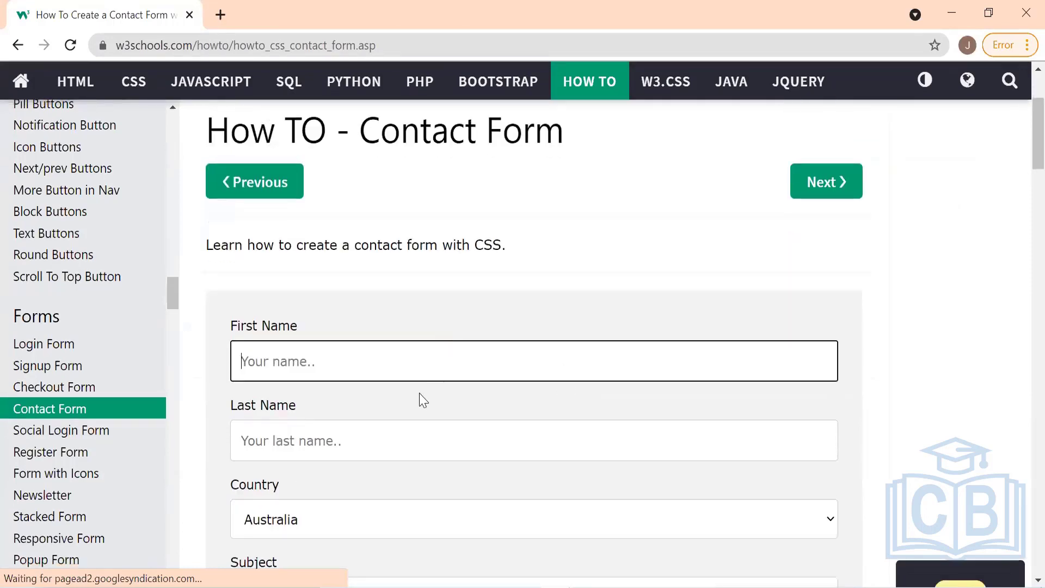
click(377, 431)
scroll(377, 430, down, 2)
click(379, 430)
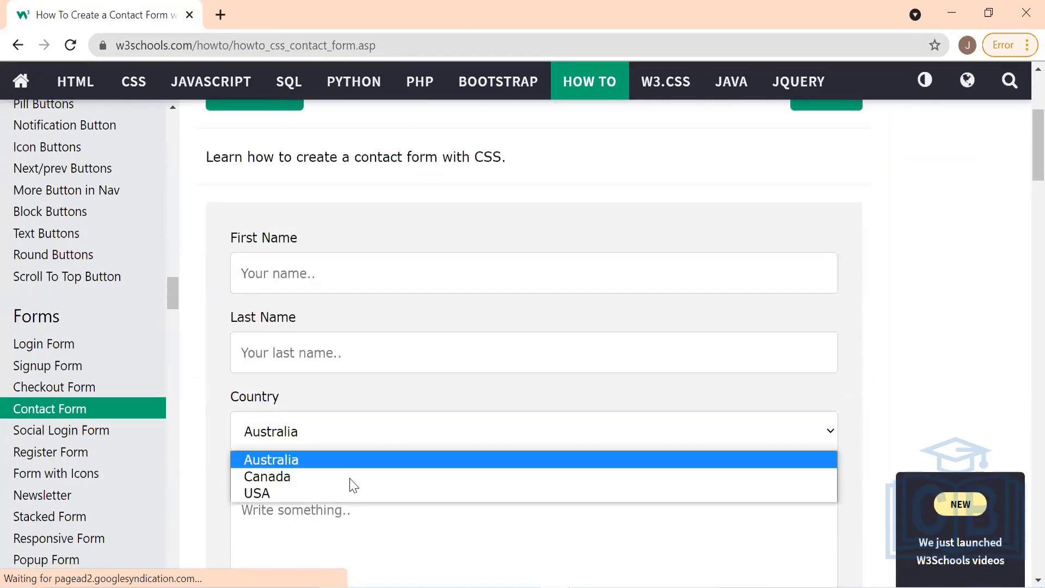
click(366, 532)
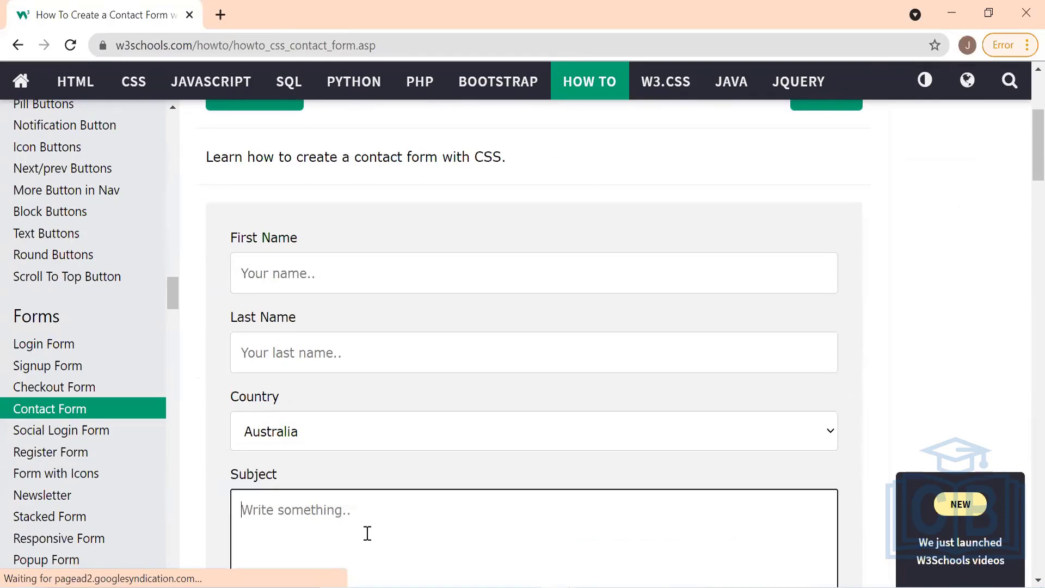
scroll(367, 533, down, 2)
scroll(333, 484, down, 2)
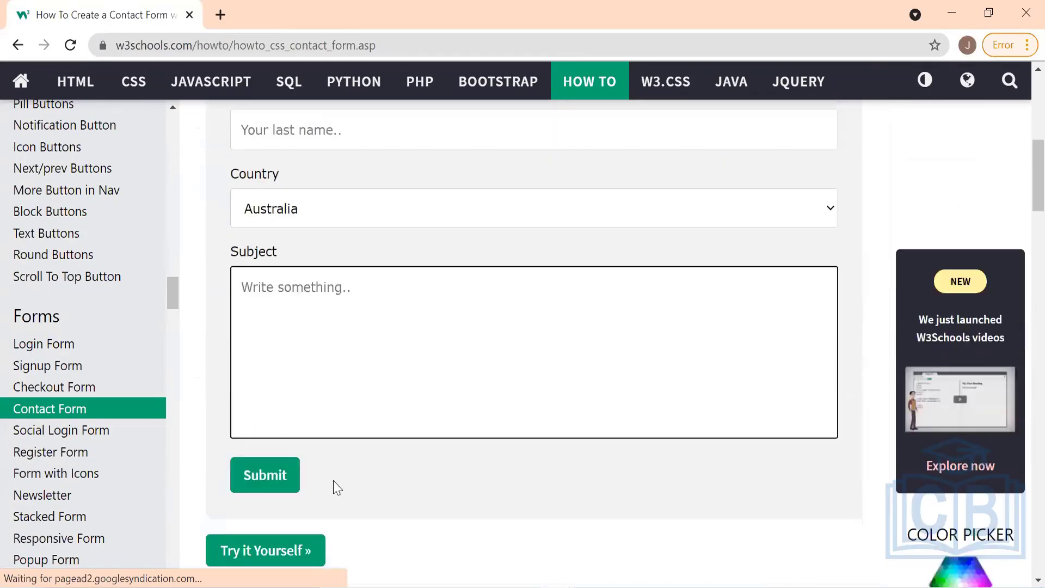
Submit the empty contact form, close the extra tab it opens, and review the form's input fields again.
click(256, 472)
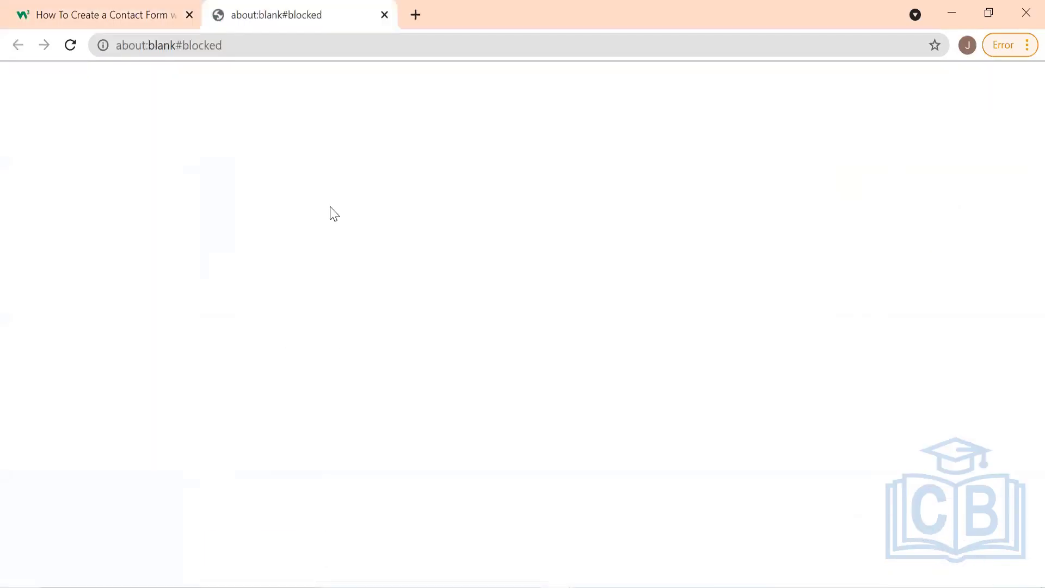
click(384, 15)
scroll(369, 359, up, 2)
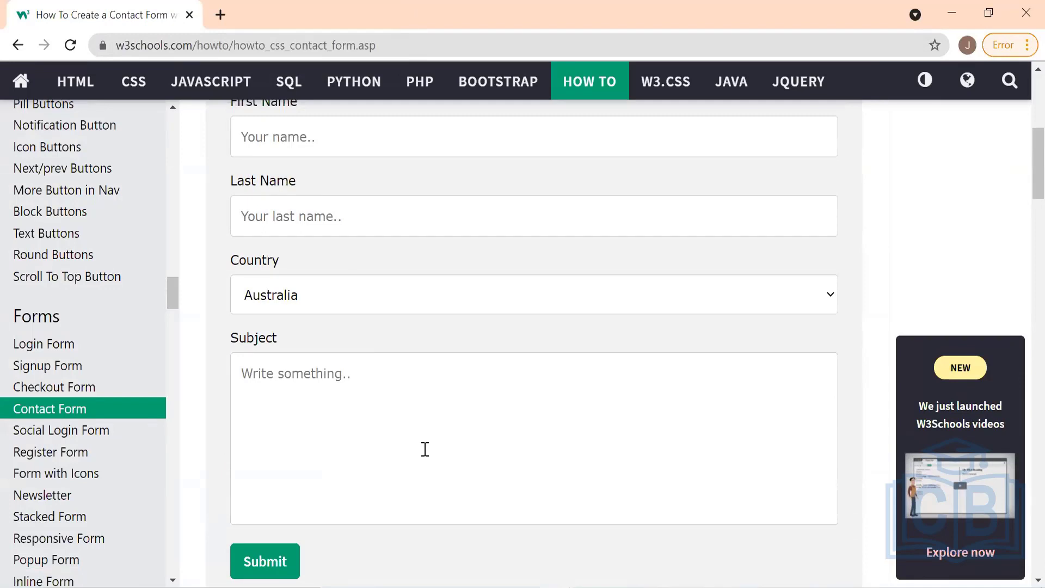
scroll(425, 449, up, 2)
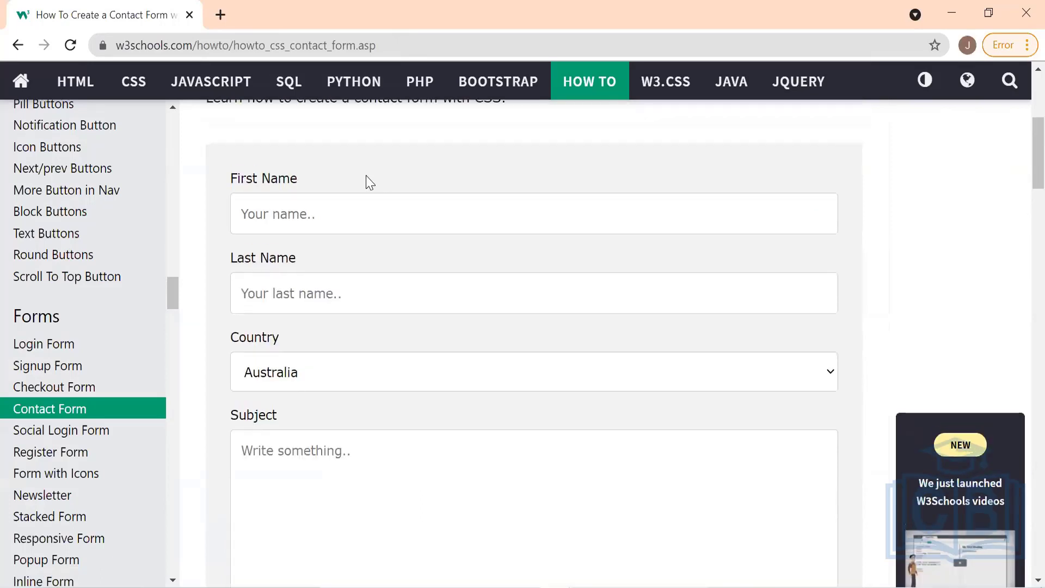
click(367, 214)
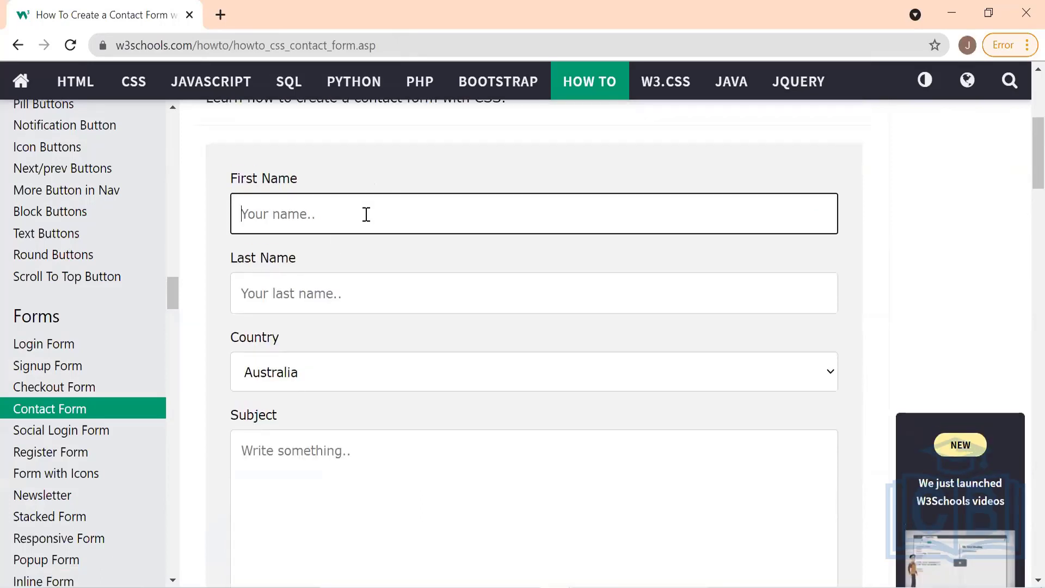
click(322, 294)
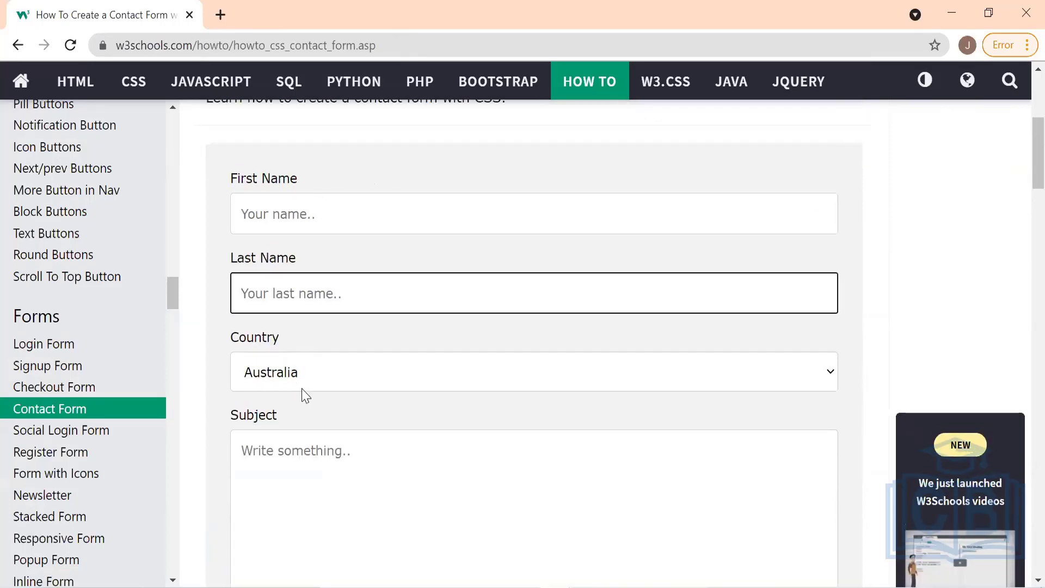
scroll(313, 433, down, 2)
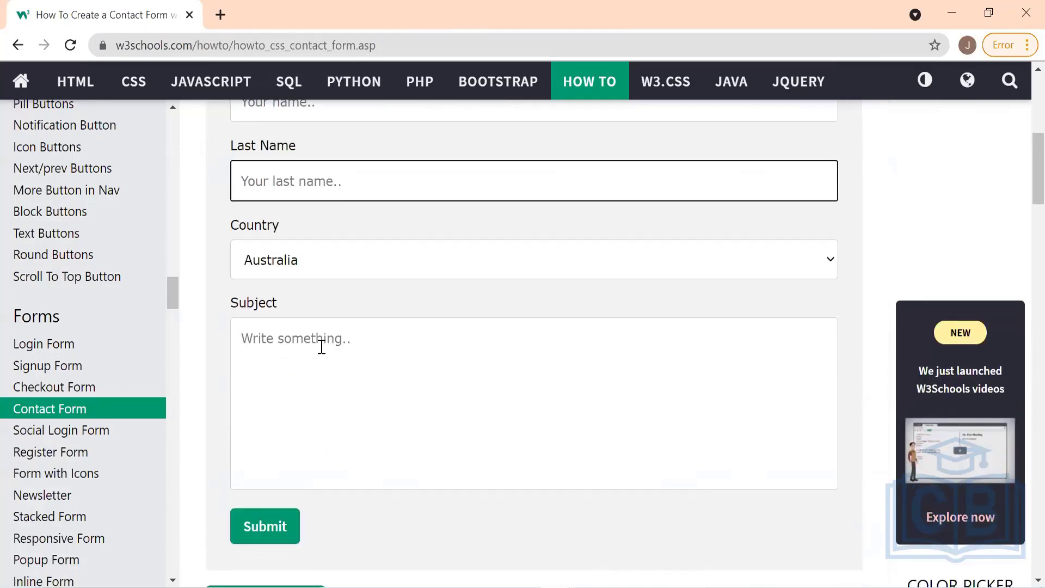
scroll(319, 345, up, 3)
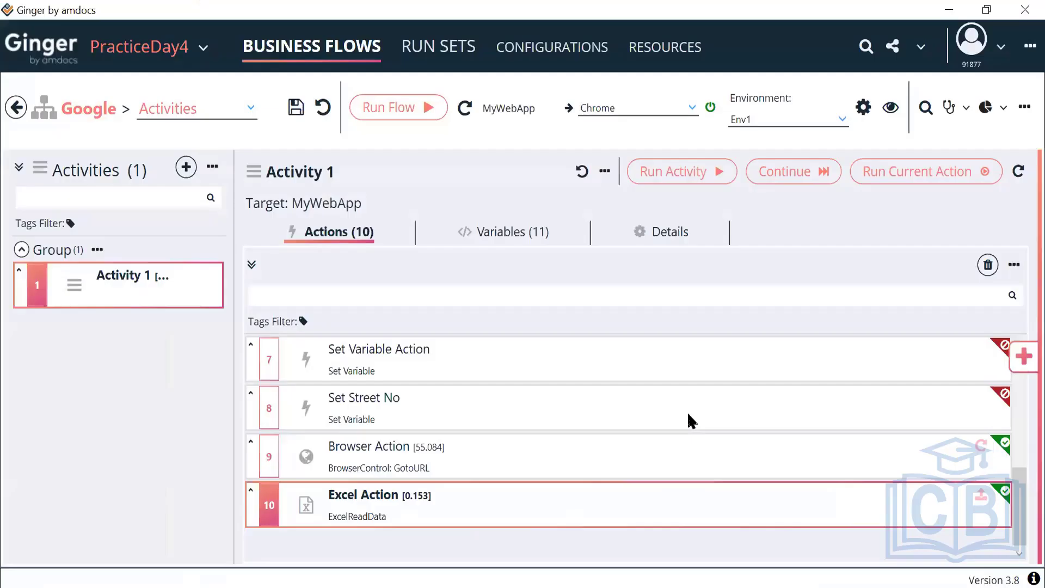
click(922, 48)
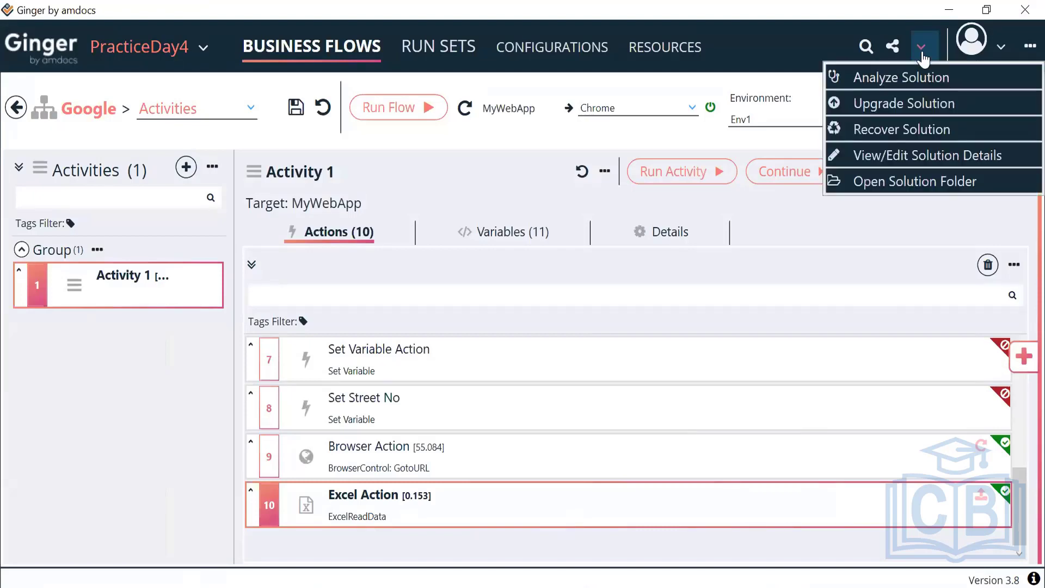
click(904, 185)
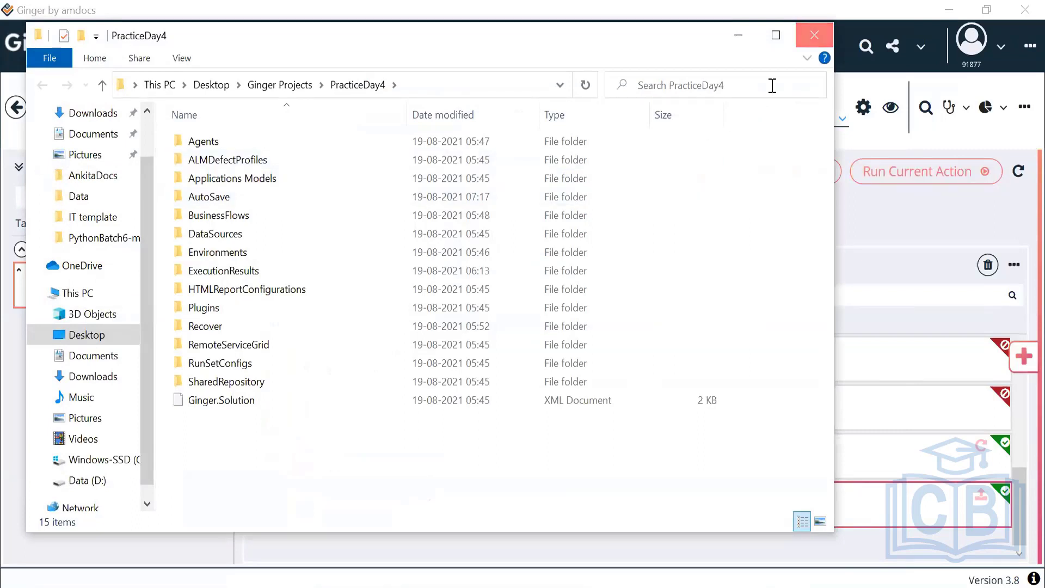
click(814, 35)
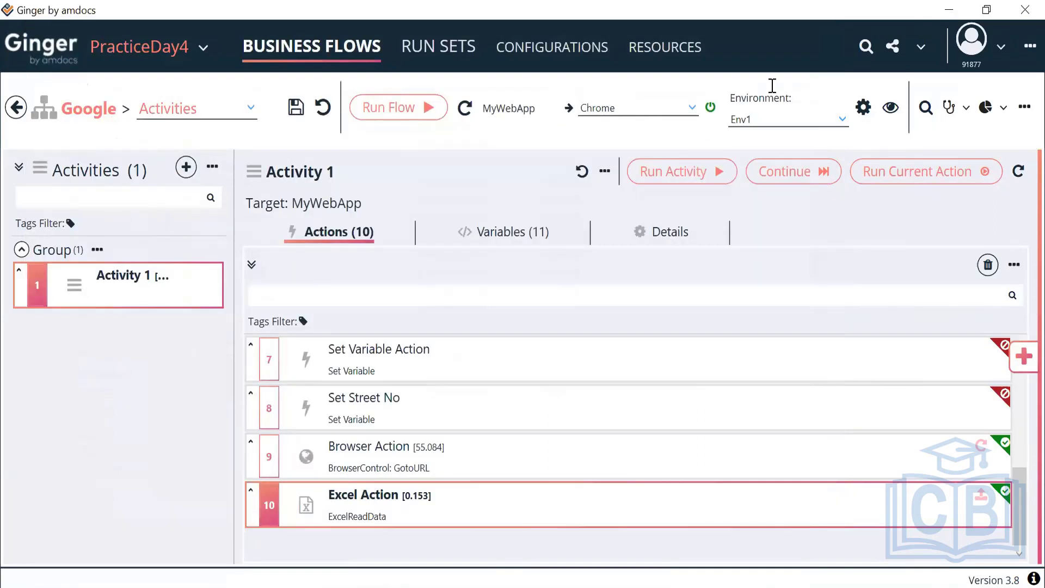
Open the PracticeDay4 solution folder from Ginger and go into its DataSources subfolder.
click(927, 56)
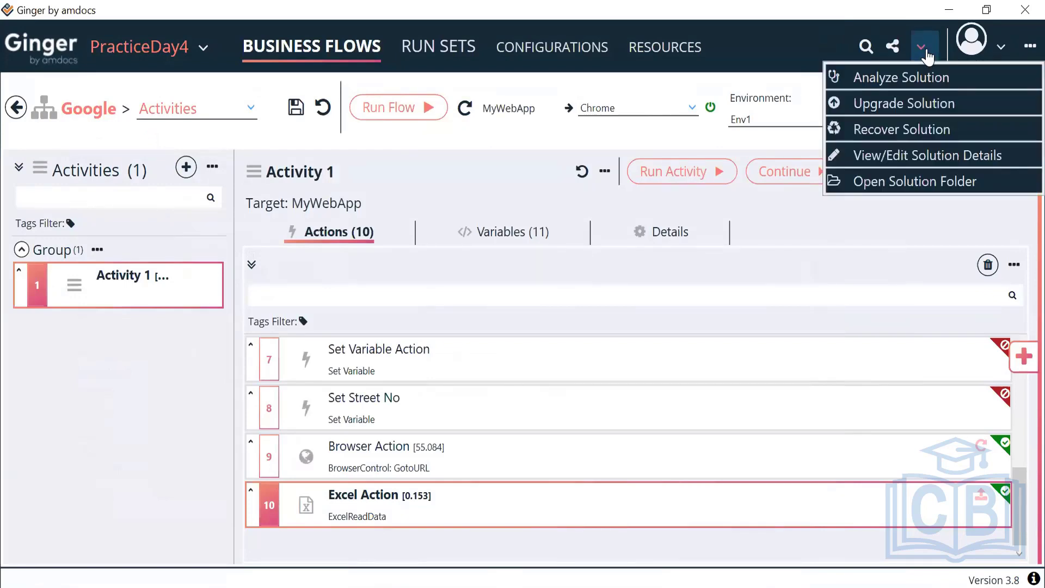
click(919, 185)
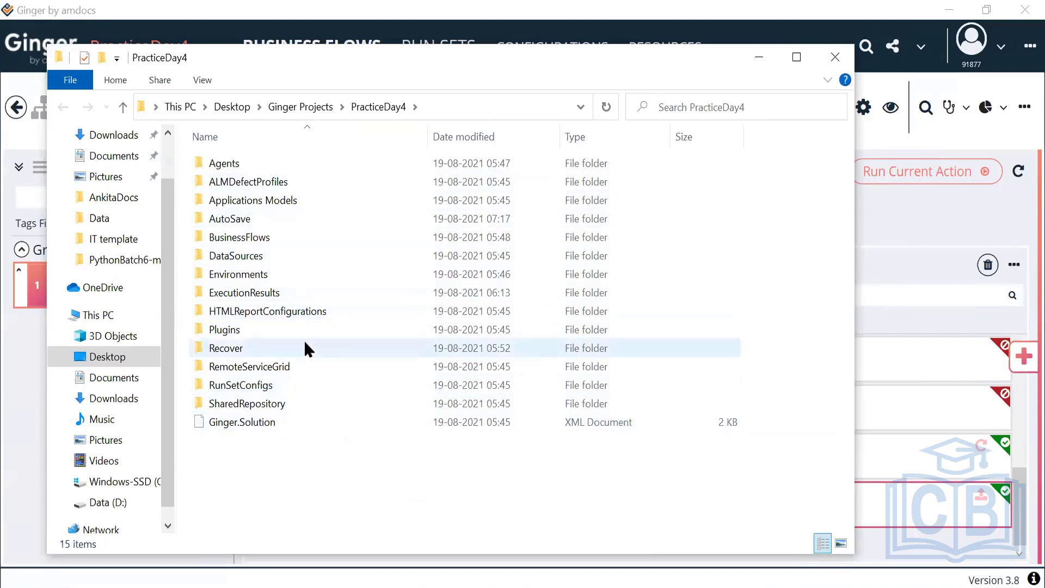
double_click(256, 261)
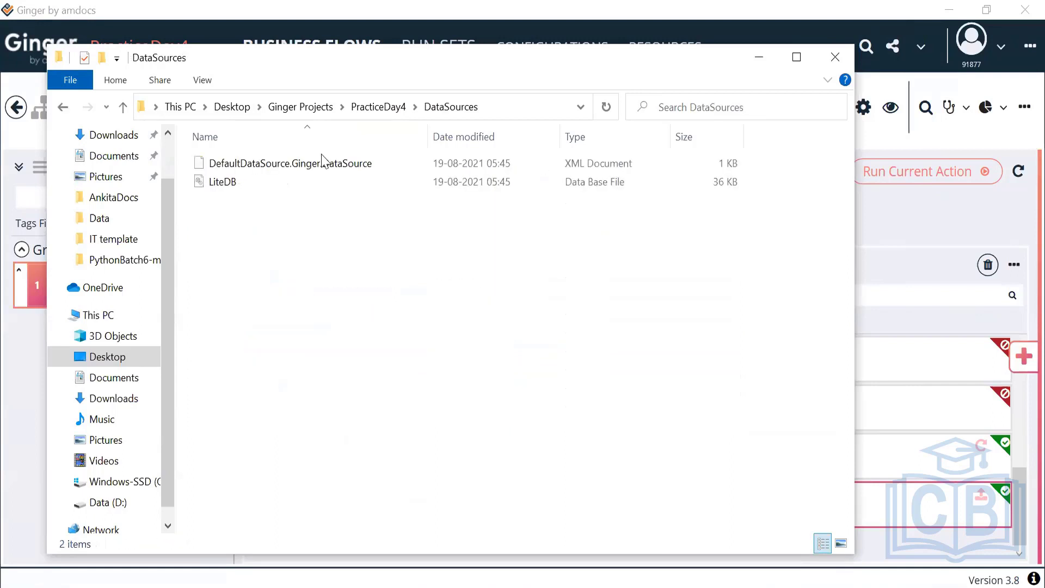
click(378, 107)
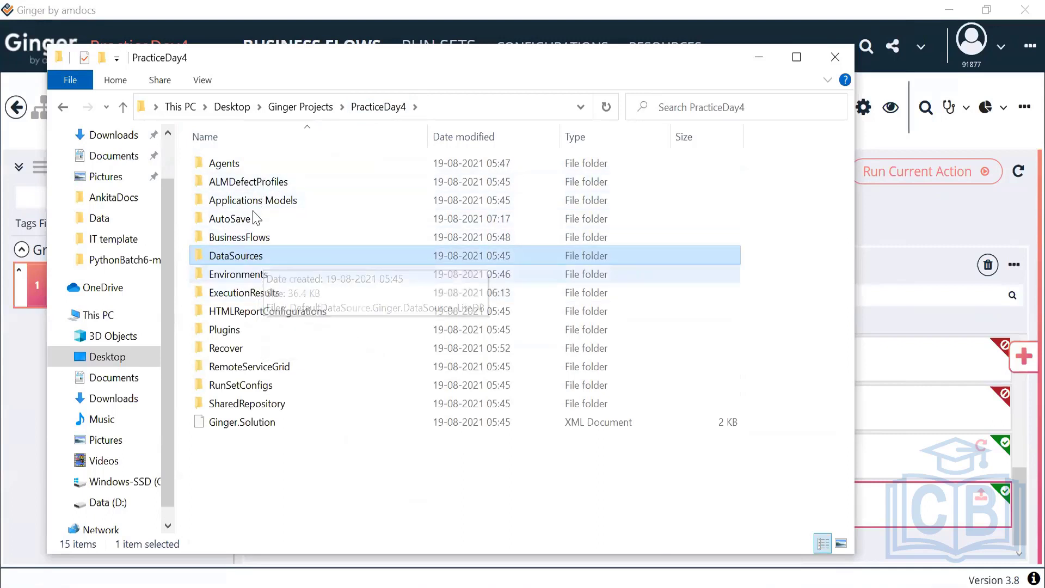
mouse_move(265, 267)
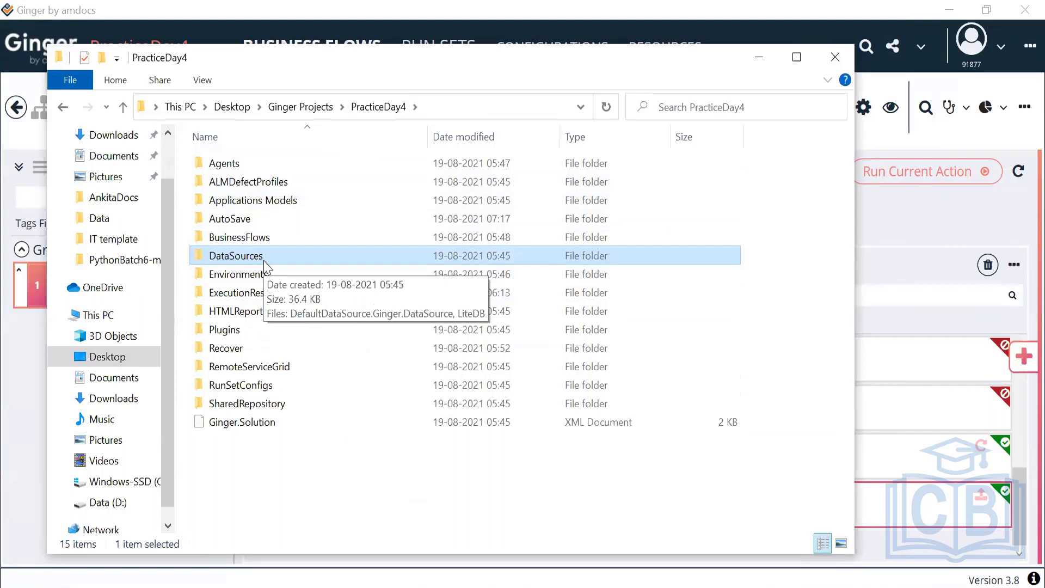
double_click(256, 261)
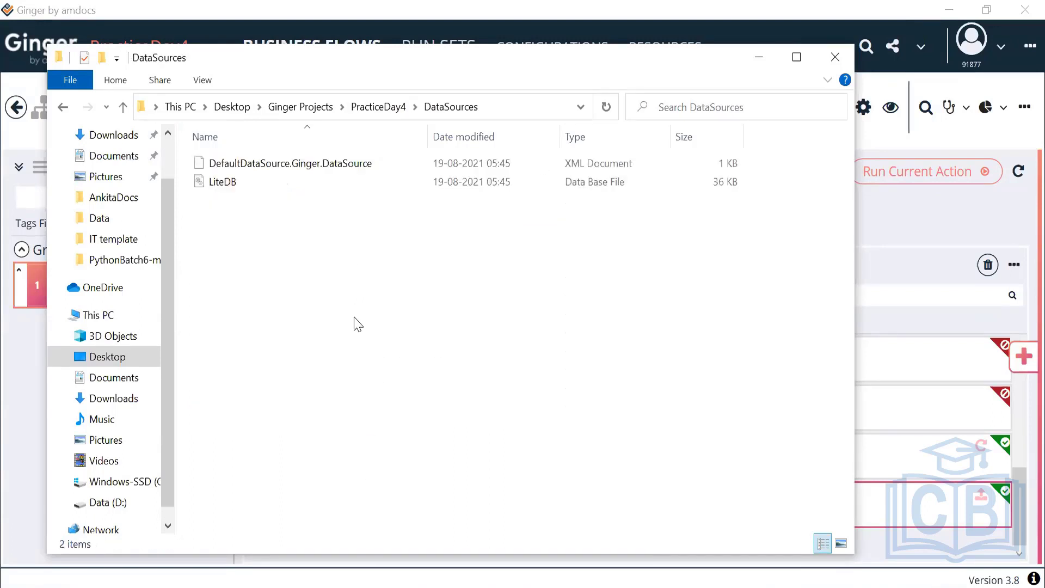
Create a Microsoft Excel worksheet named InputData in the DataSources folder and open it.
right_click(356, 324)
mouse_move(431, 550)
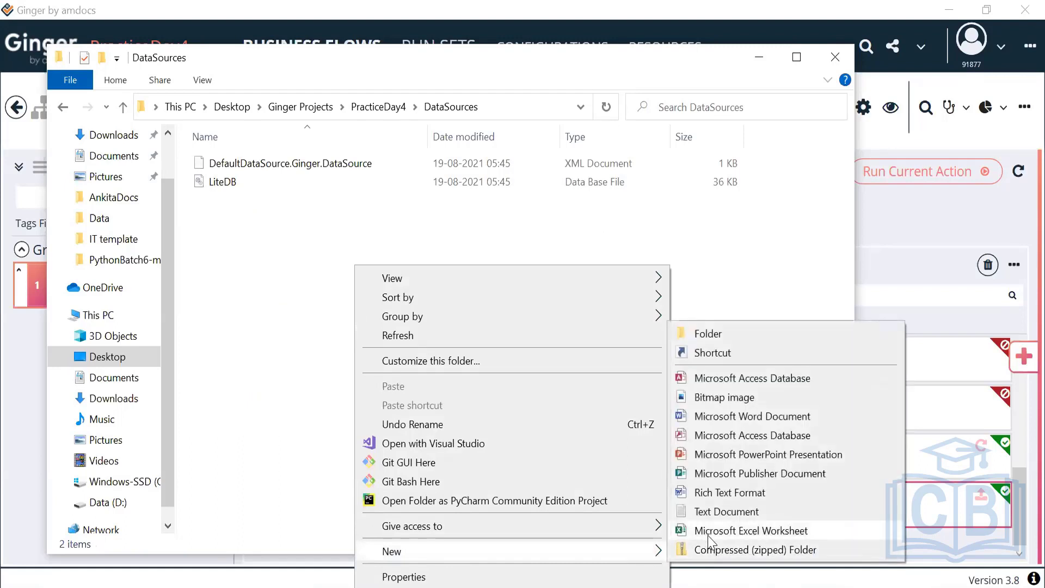
click(708, 532)
text(Data)
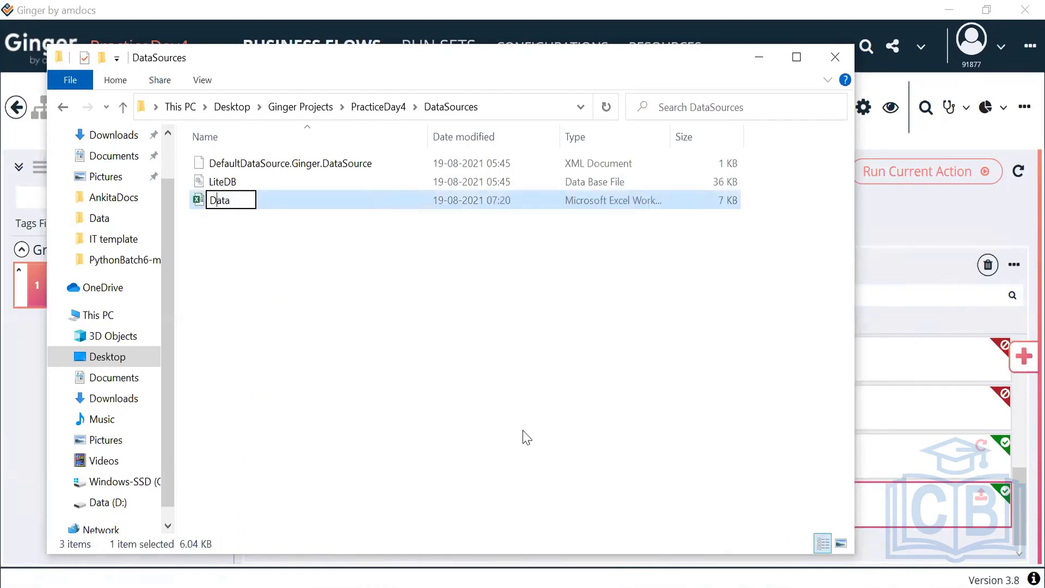
text(Input)
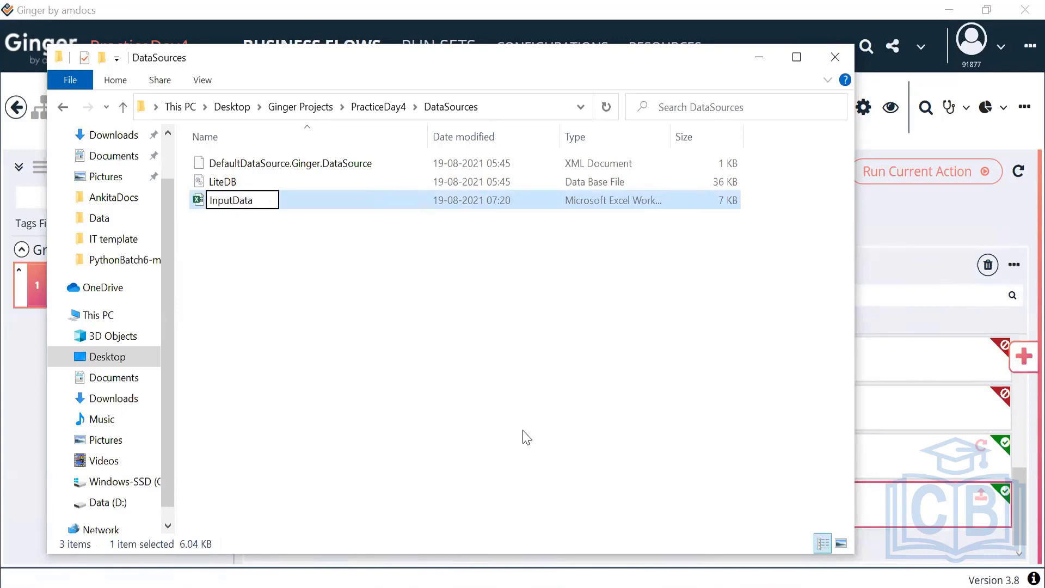
click(343, 303)
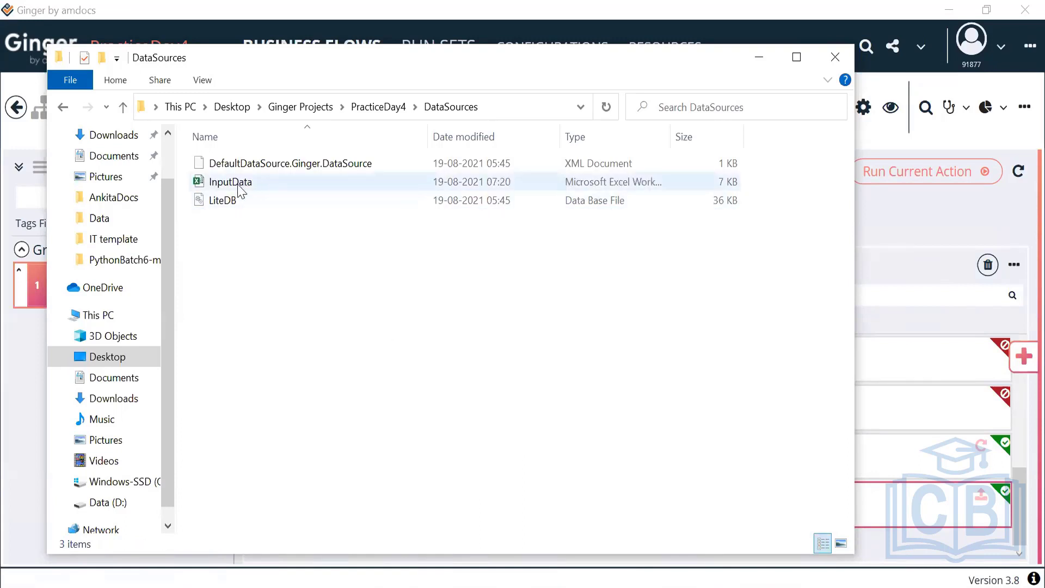
double_click(238, 188)
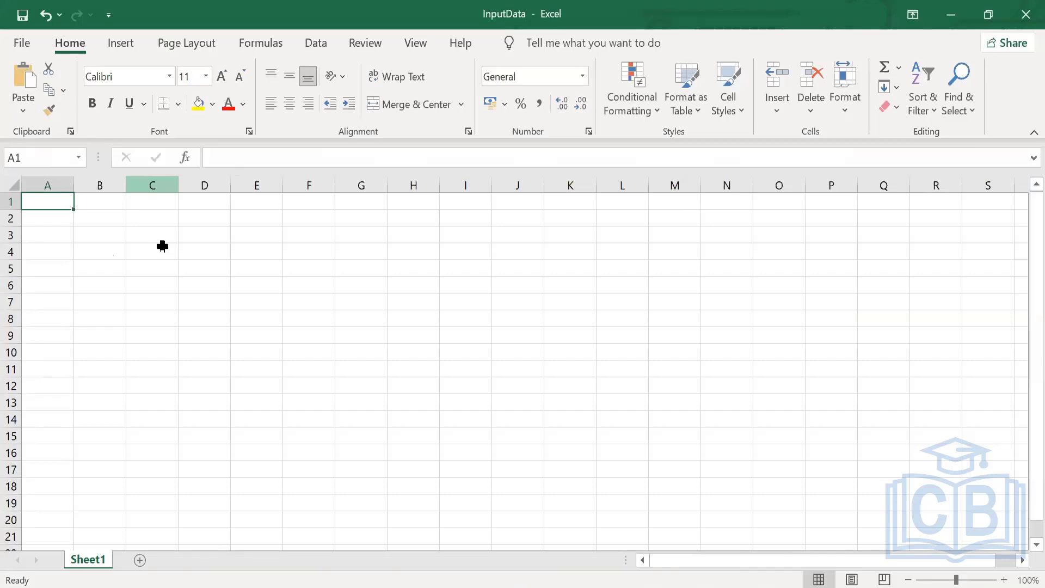
Enter the column headers ID, Name and Last Name in cells A1 to C1.
text(ID)
key(Tab)
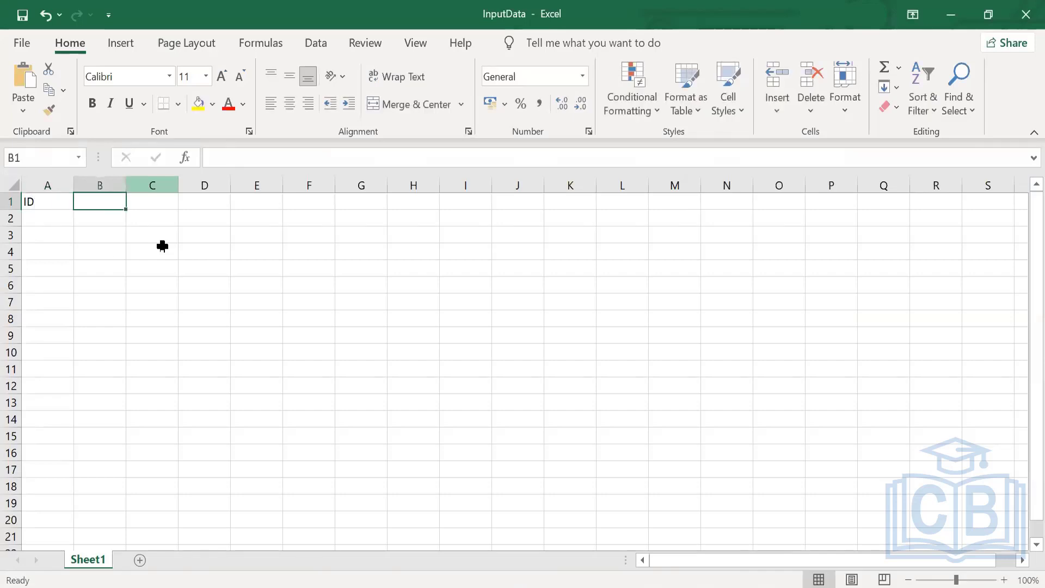
text(Name)
key(Tab)
text(F)
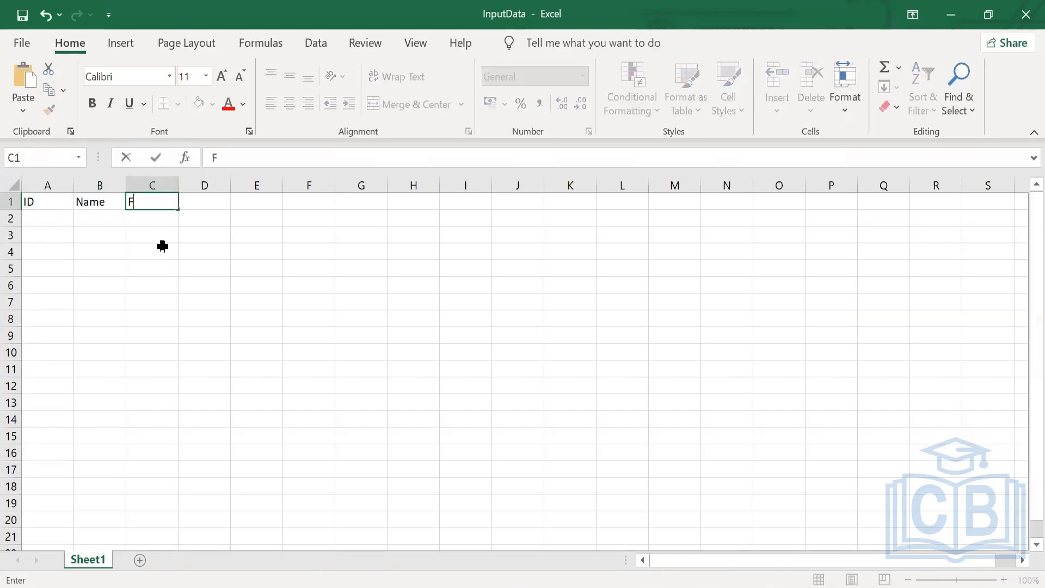
key(BackSpace)
text(Last NAme)
key(BackSpace)
key(BackSpace)
key(BackSpace)
text(ame)
key(Tab)
Add the column headers Country and Subject in cells D1 and E1.
text(Cpu)
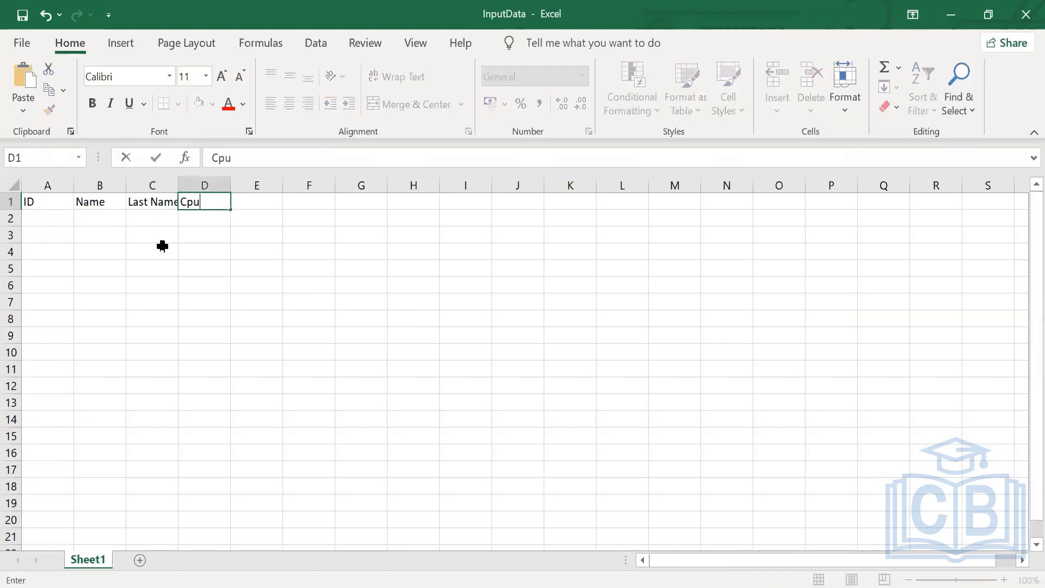
key(BackSpace)
key(BackSpace)
text(ountry)
key(Tab)
text(Subject)
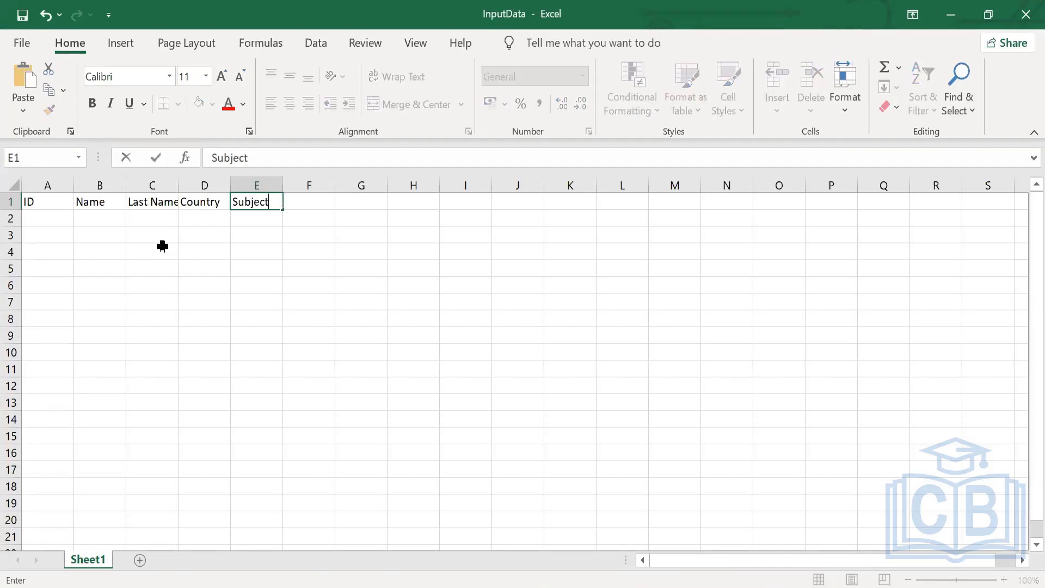
Switch to the browser to compare the contact form's fields and Country options with the headers, and return to the InputData workbook.
key(alt+Tab)
key(alt+Tab)
key(alt+Tab)
key(alt+Tab)
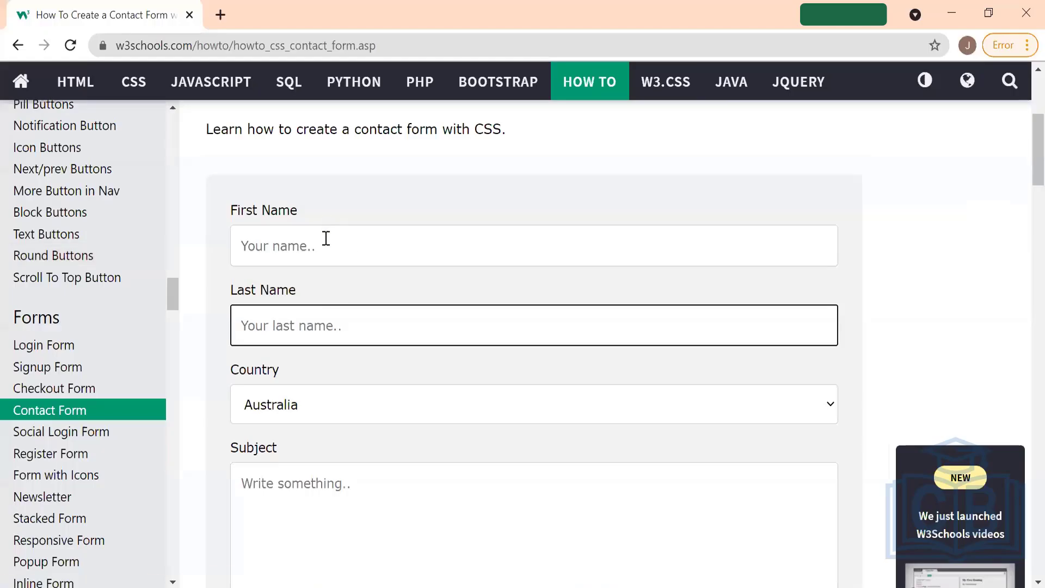
click(326, 240)
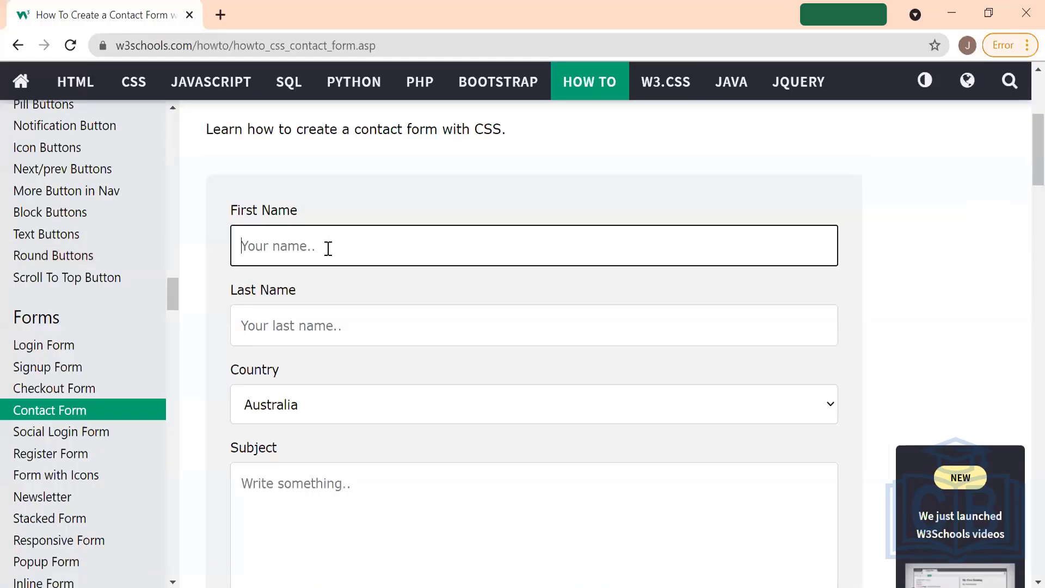
click(326, 321)
click(328, 404)
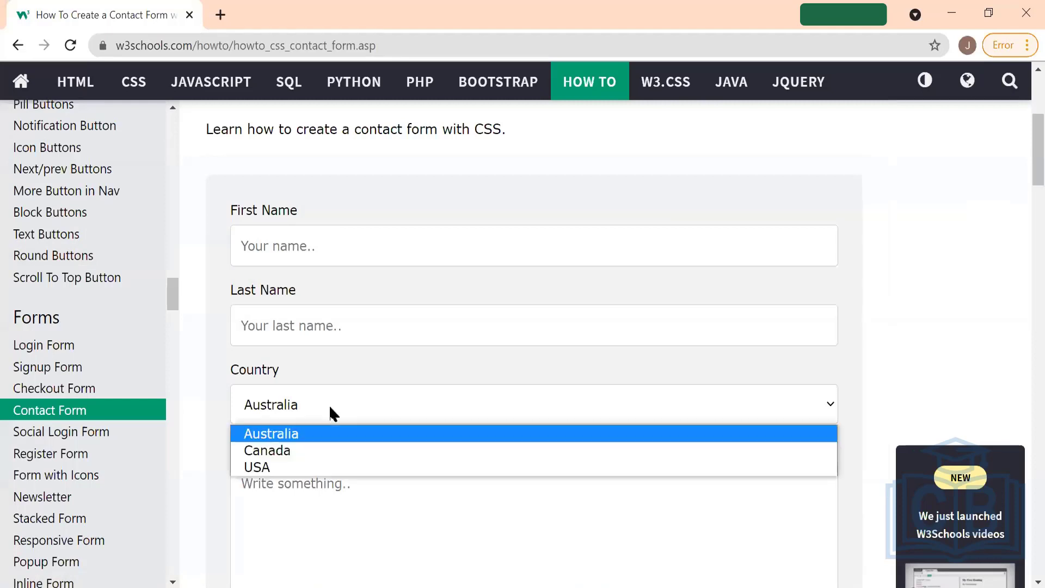
click(329, 431)
click(334, 467)
scroll(335, 467, down, 3)
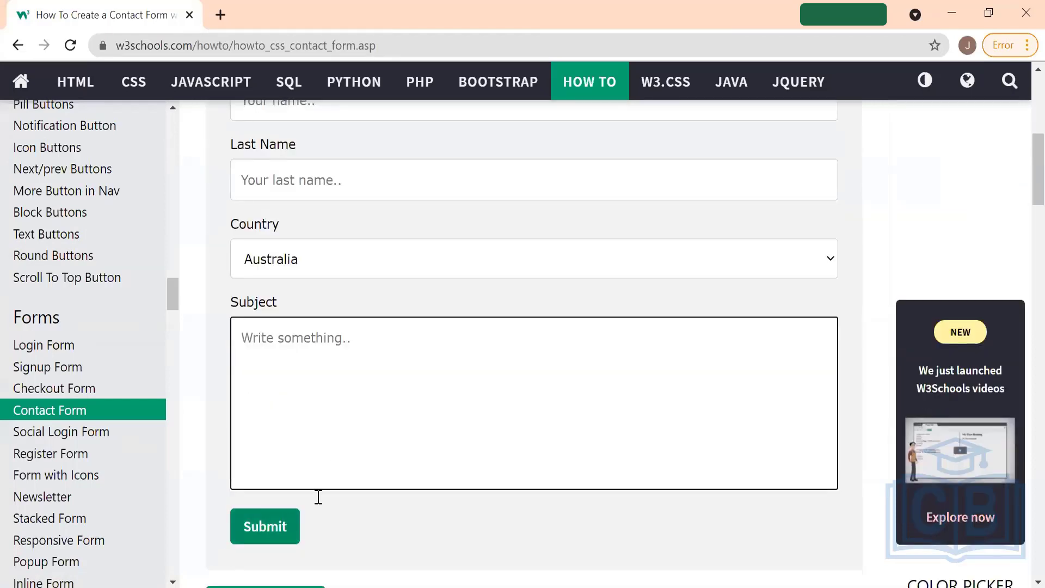
key(alt+Tab)
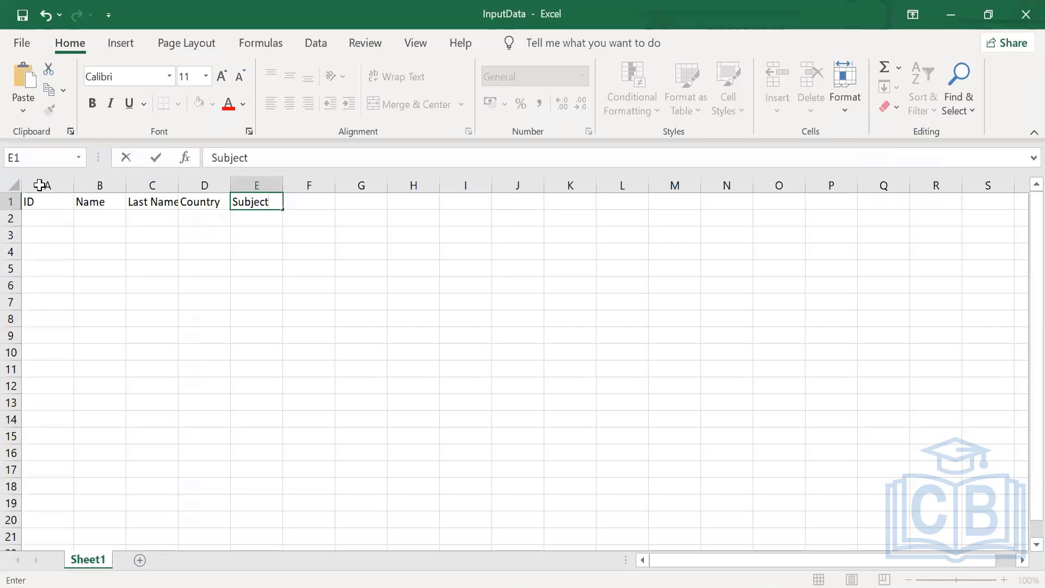
Auto-fit the widths of columns A, B and C to their headers.
click(71, 185)
double_click(74, 185)
double_click(89, 185)
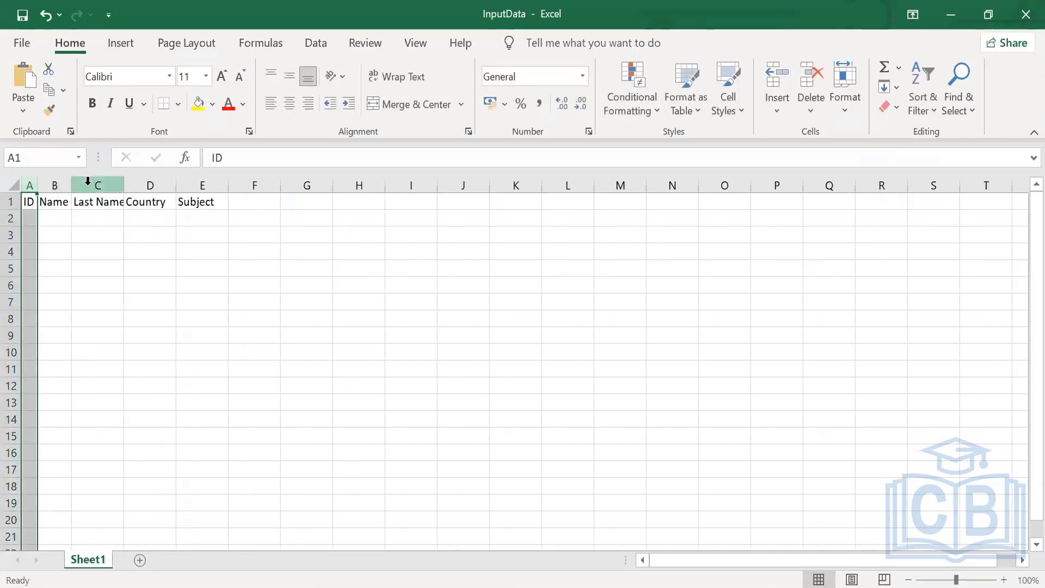
double_click(128, 185)
Change the header in cell B1 to First Name.
click(55, 203)
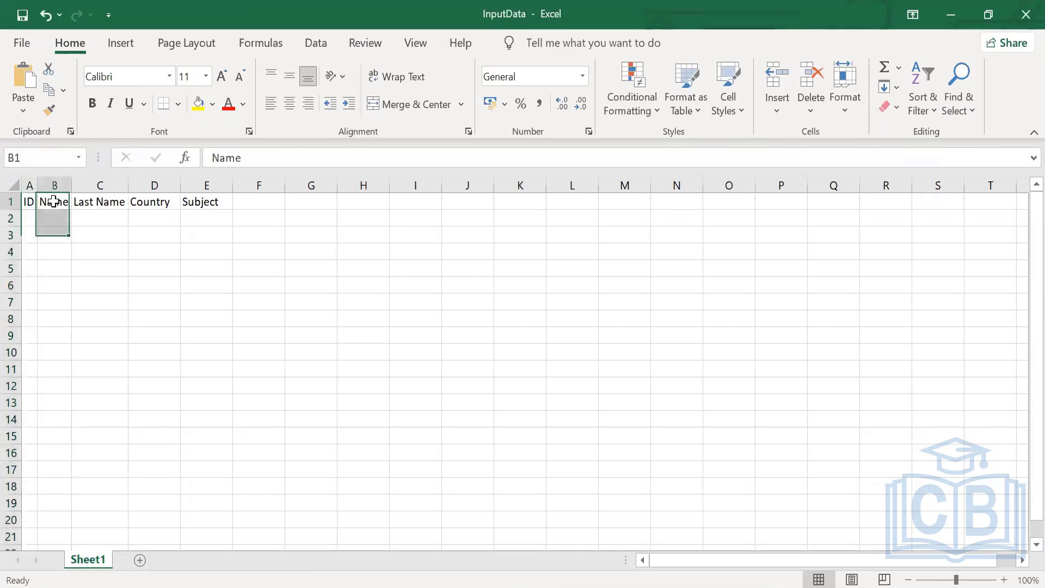
double_click(55, 203)
text(First)
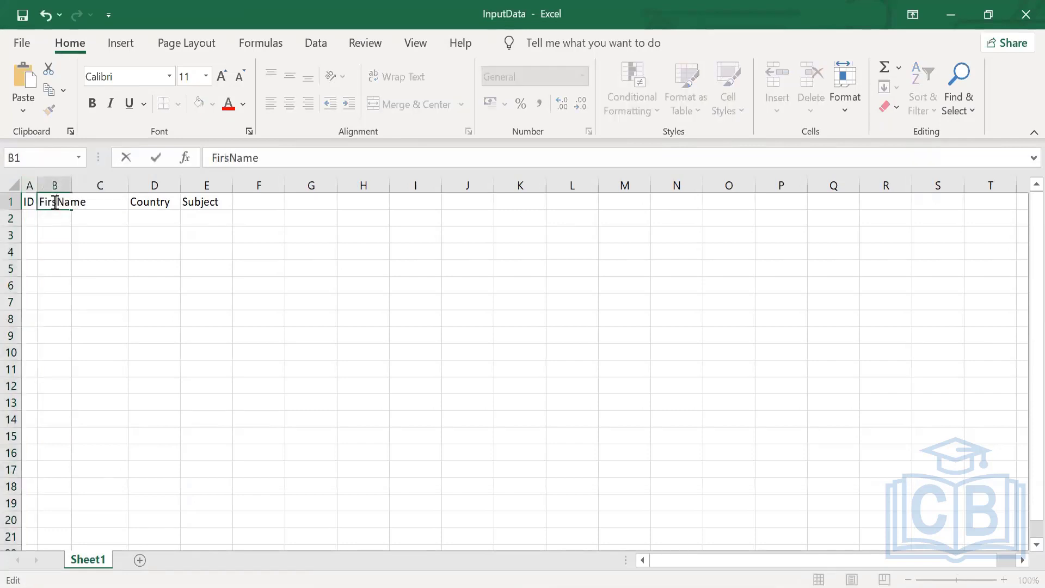
click(105, 331)
Auto-fit all columns of the sheet to their contents and widen the ID column slightly.
click(9, 184)
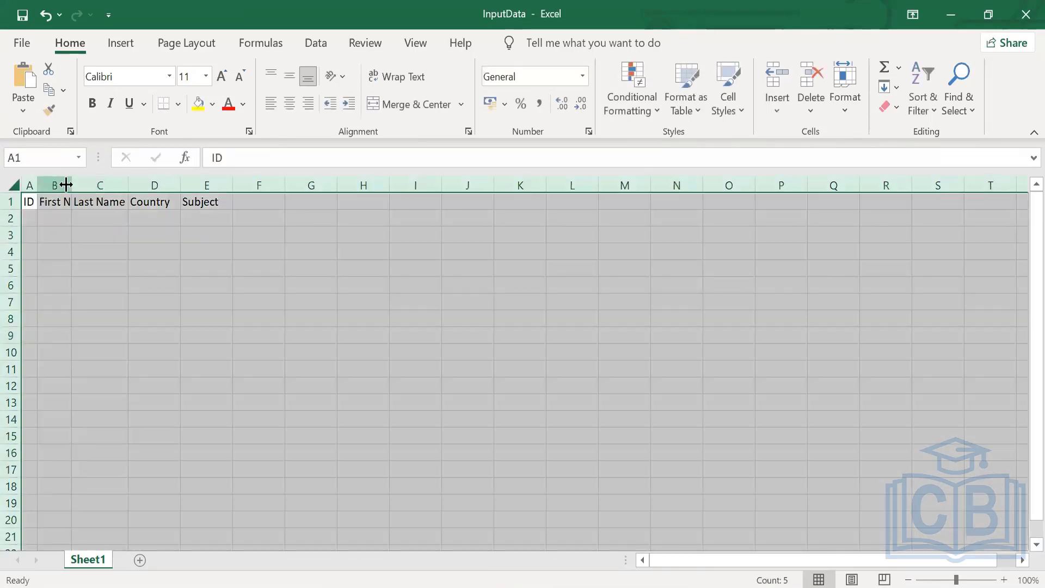
double_click(72, 185)
click(22, 217)
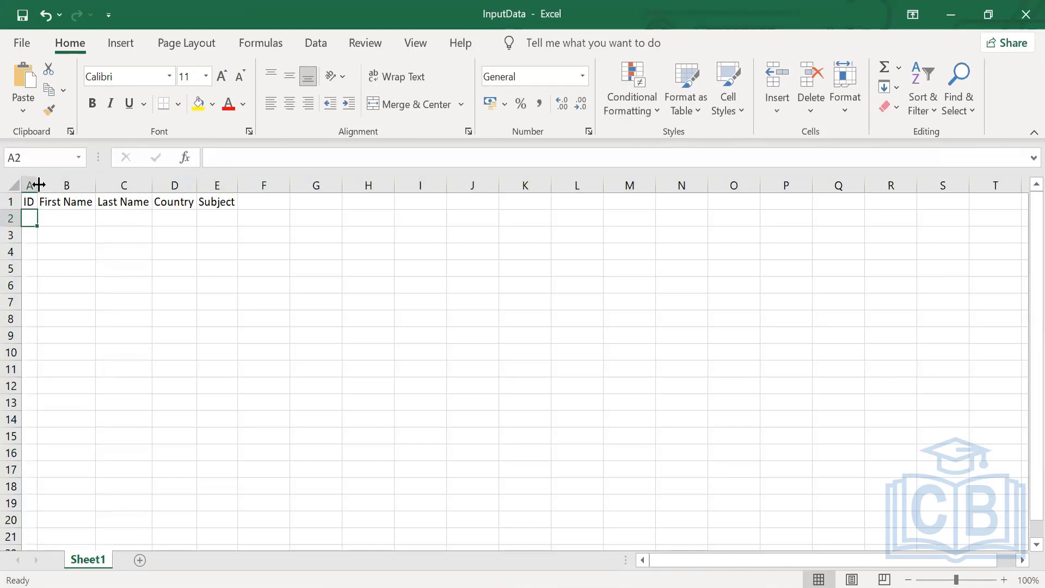
drag(38, 185, 51, 185)
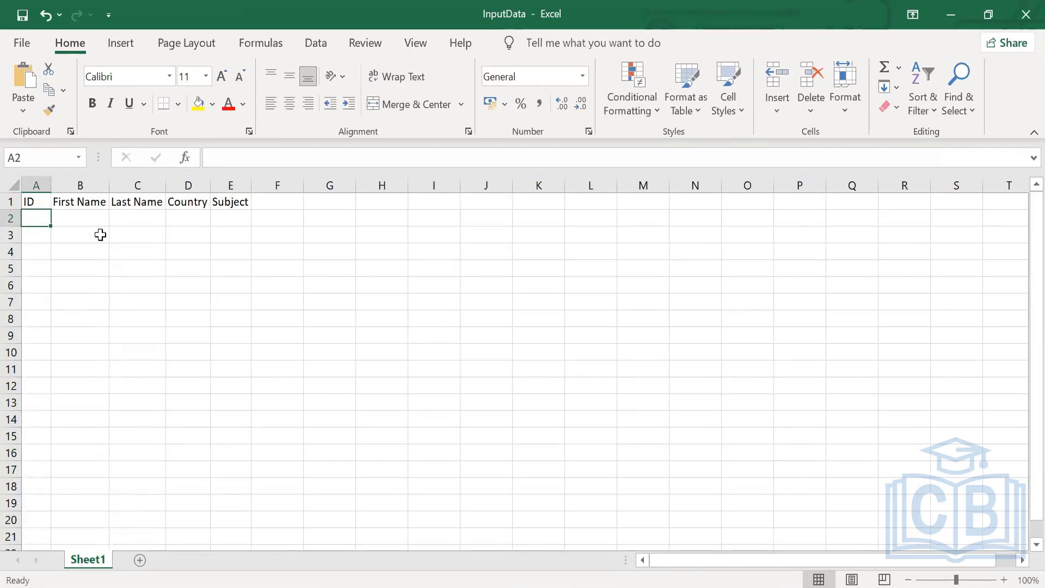
Number the four records 1 to 4 in the ID column, cells A2 to A5.
text(1)
key(Return)
text(2)
key(Return)
text(3)
key(Return)
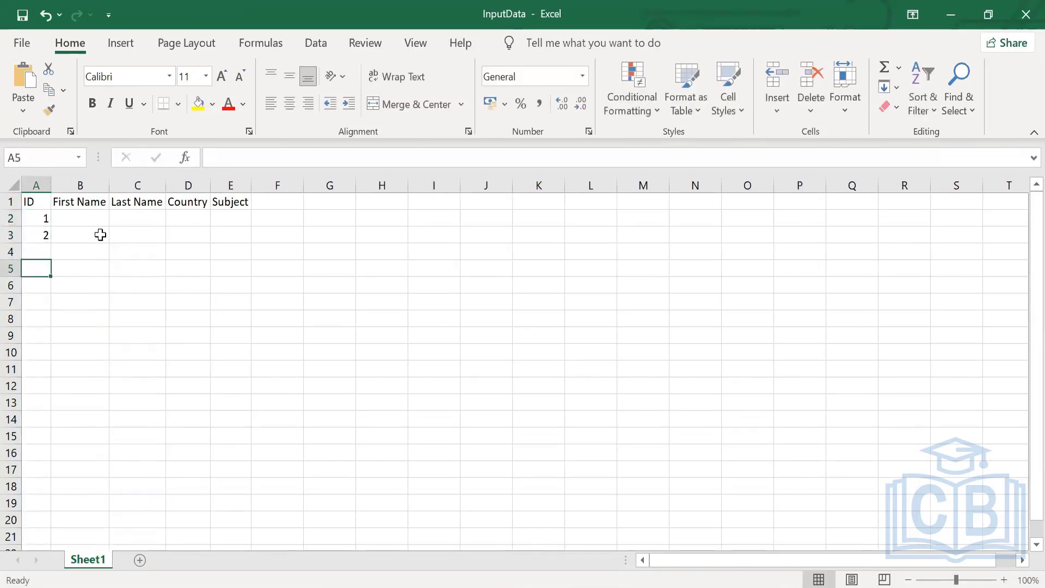
key(Up)
key(Return)
text(4)
key(Up)
Fill in a first name for each of the four records in cells B2 to B5.
key(Right)
key(Up)
key(Up)
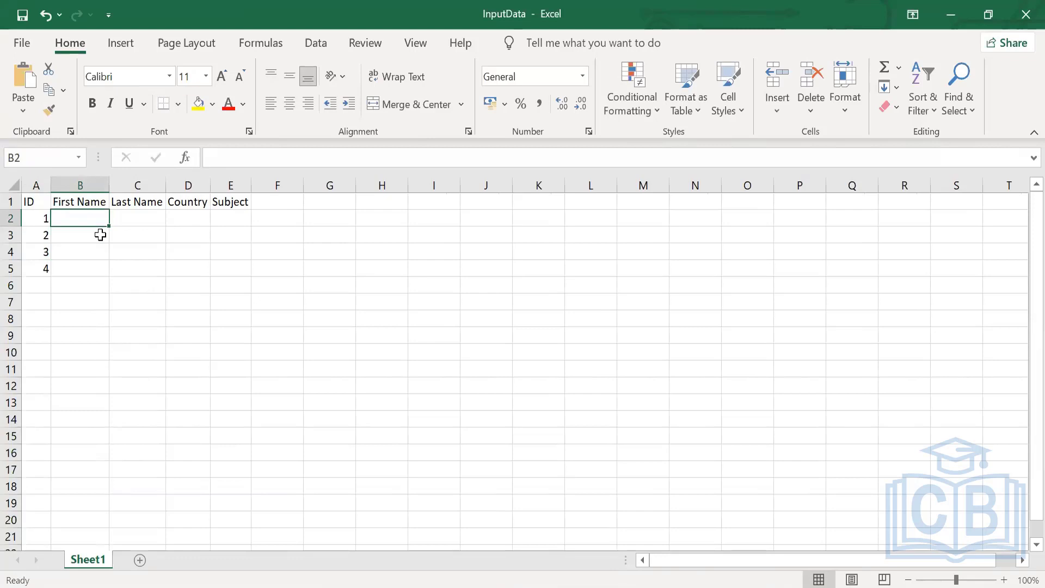
text(John)
key(Return)
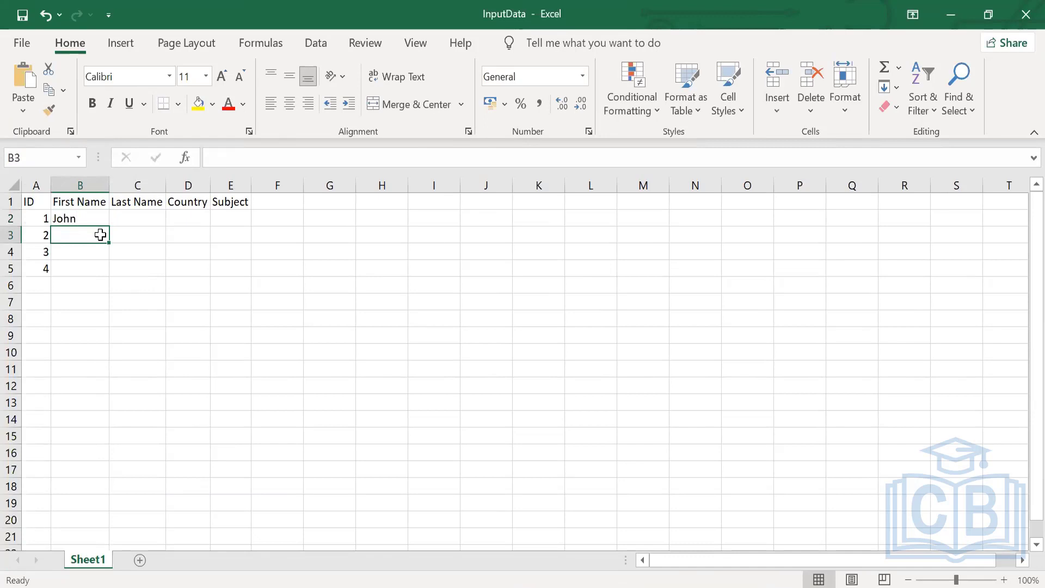
text(Rohit)
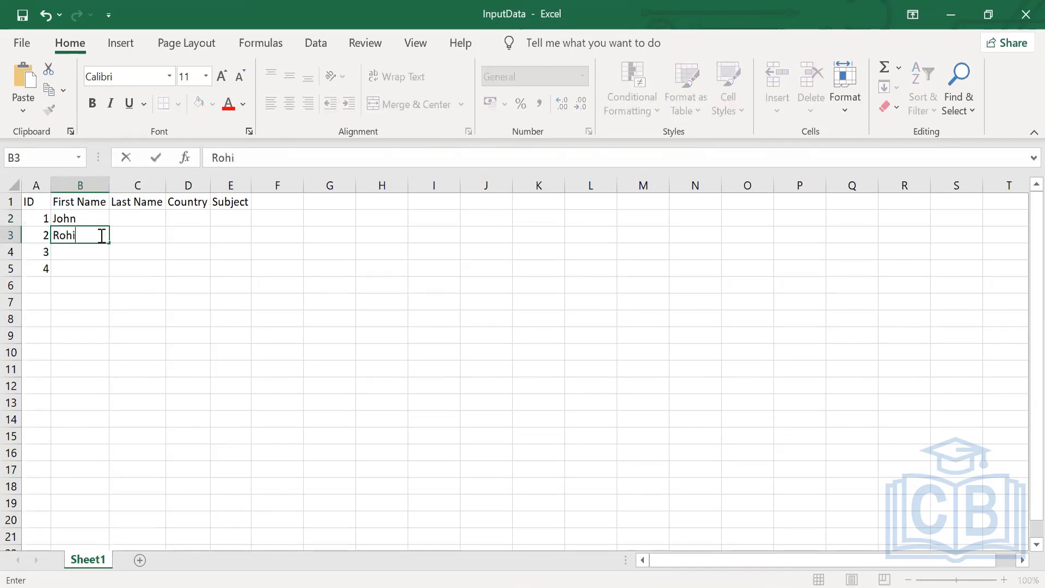
key(Return)
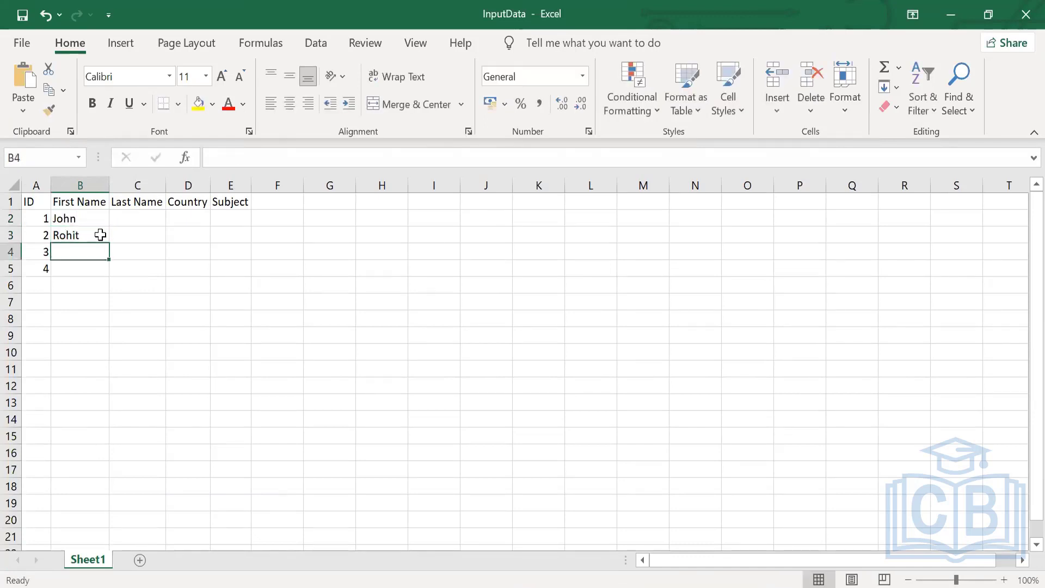
text(Mohan)
key(Return)
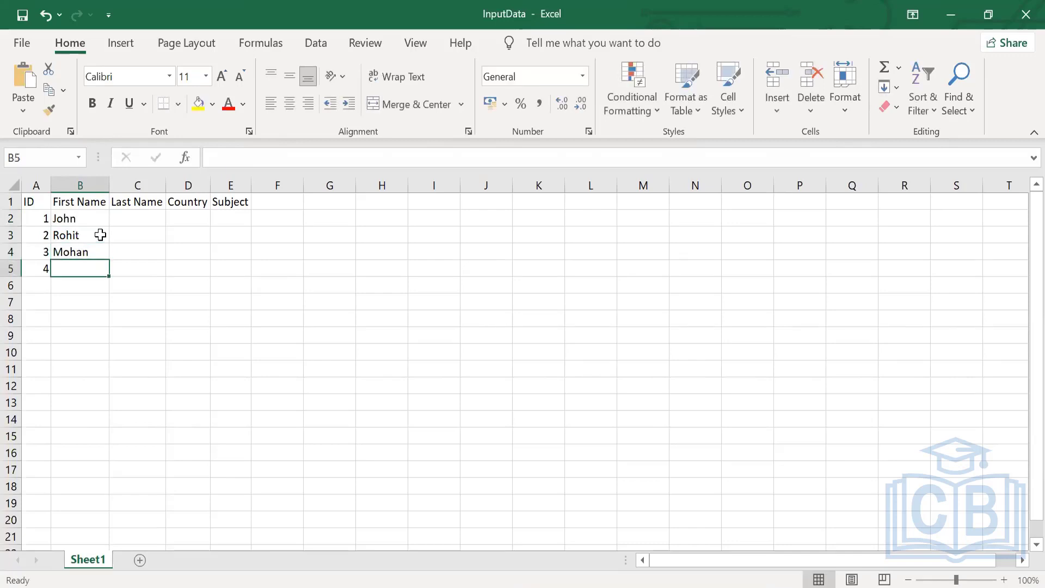
text(Ken)
key(Up)
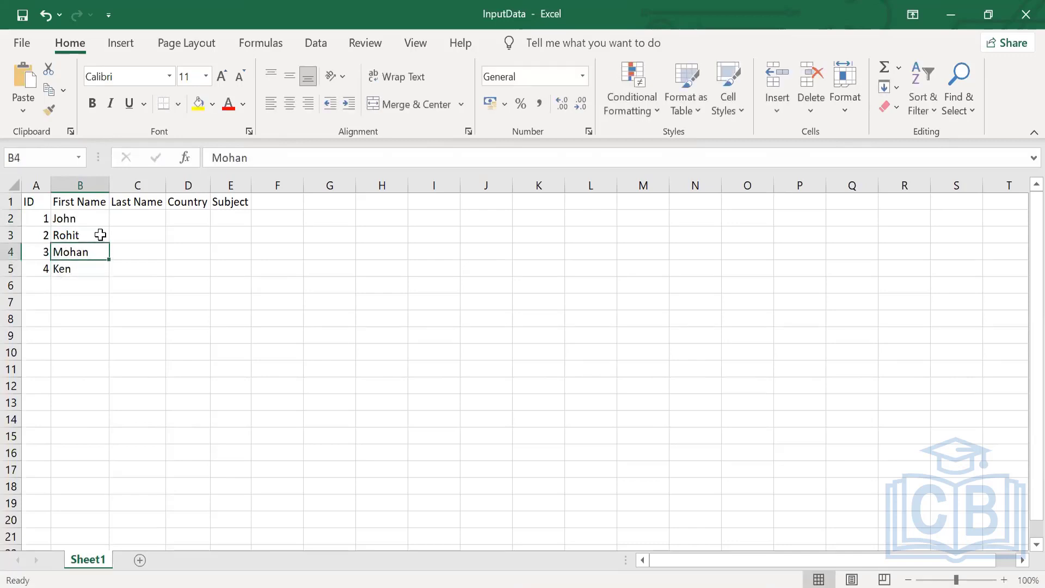
Fill in a last name for each of the four records in cells C2 to C5.
key(Right)
key(Up)
key(Left)
key(Up)
key(Right)
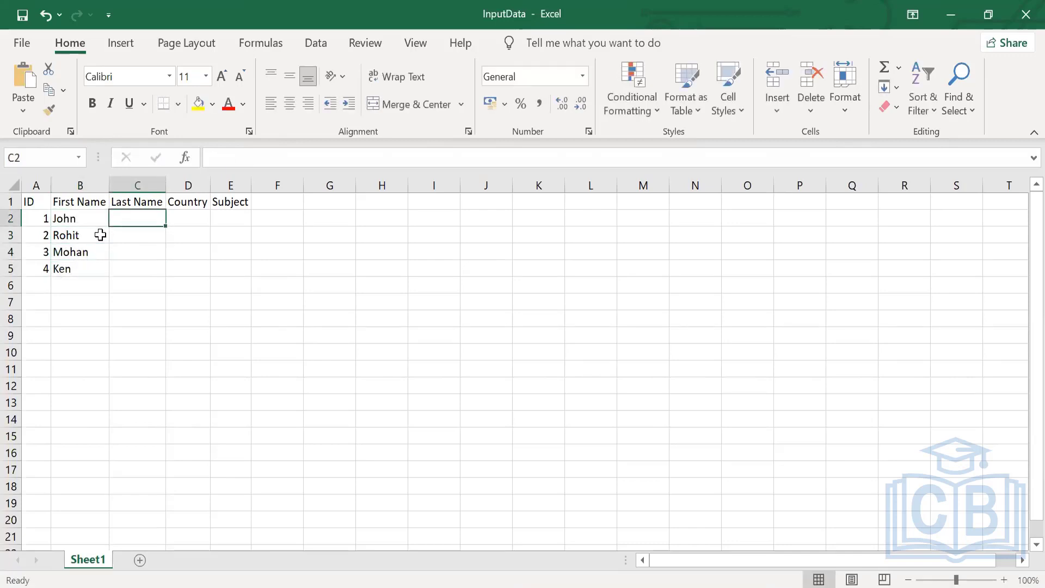
text(Carter)
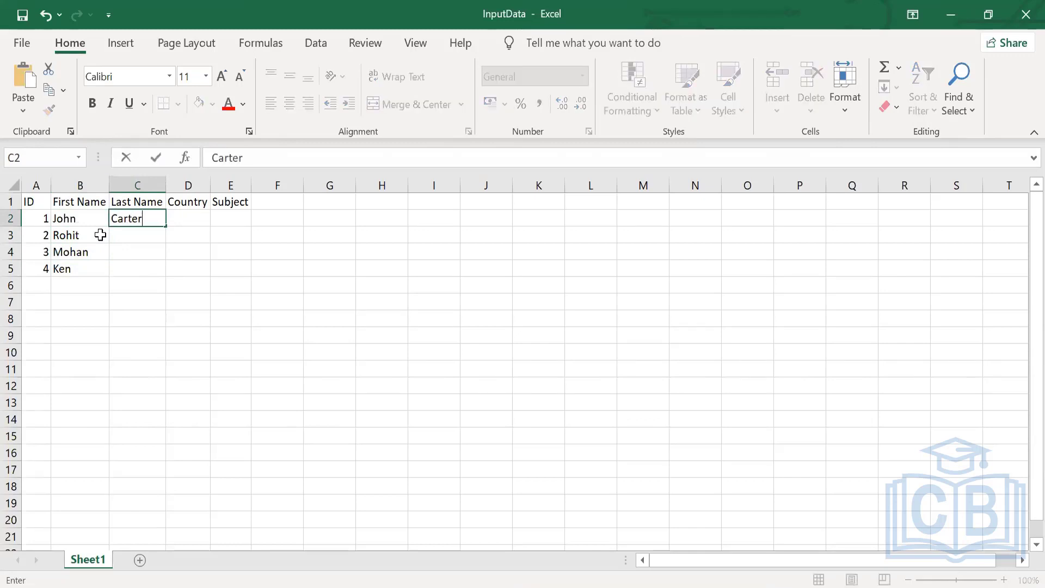
key(Return)
text(Mishra)
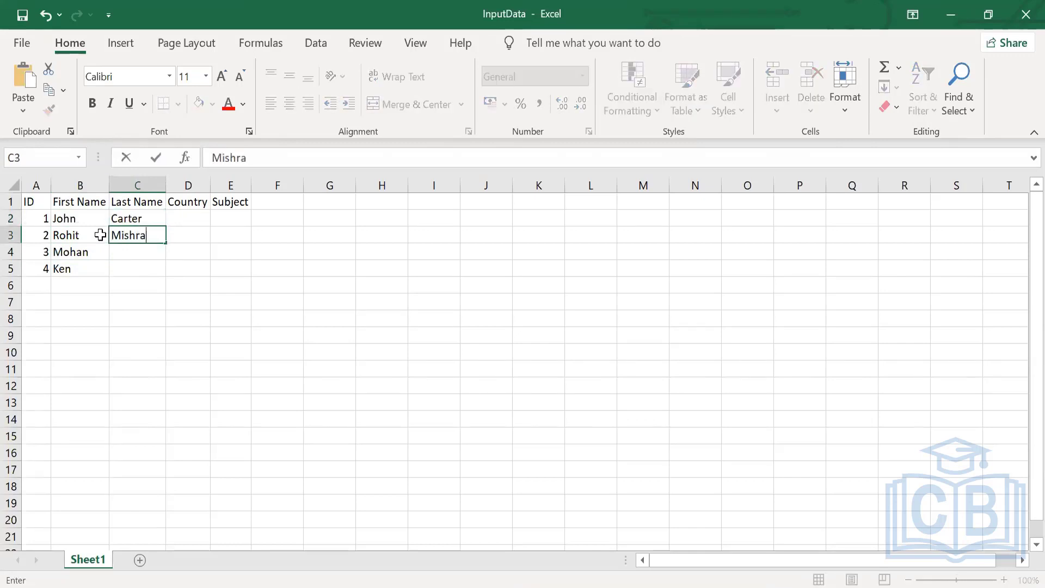
key(Return)
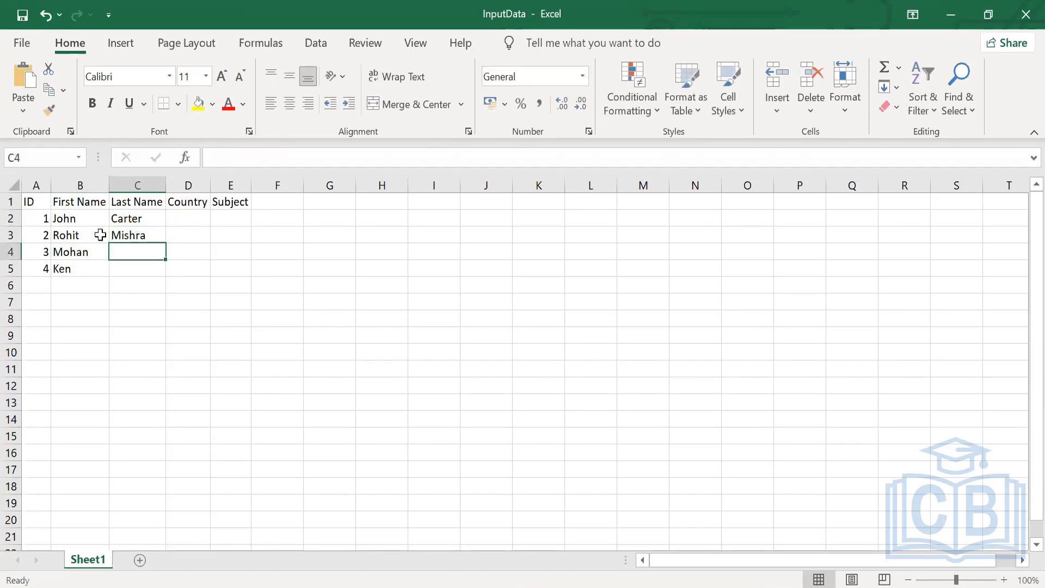
text(Gupta)
key(Return)
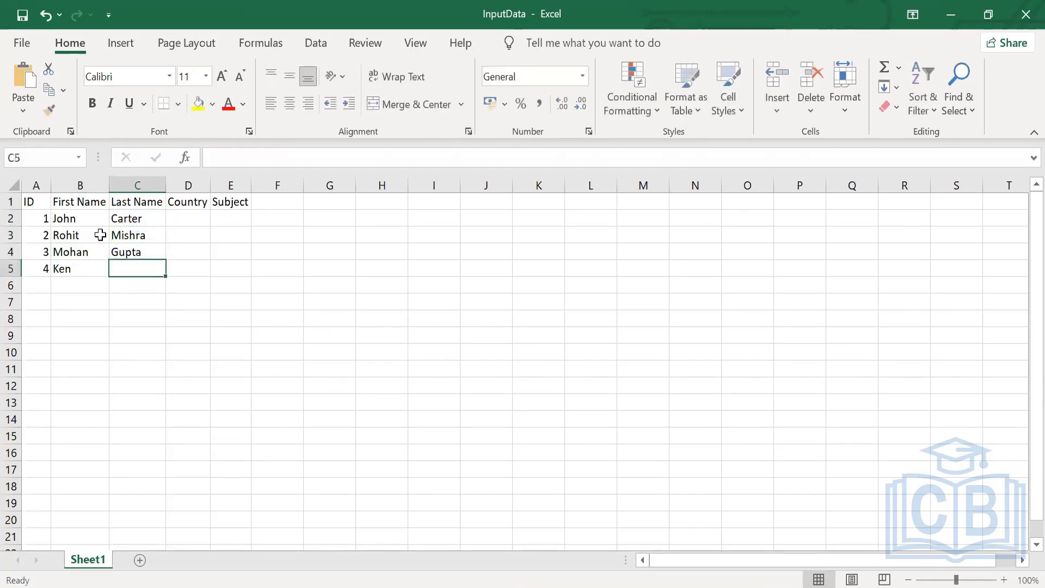
text(N)
key(BackSpace)
text(Ben )
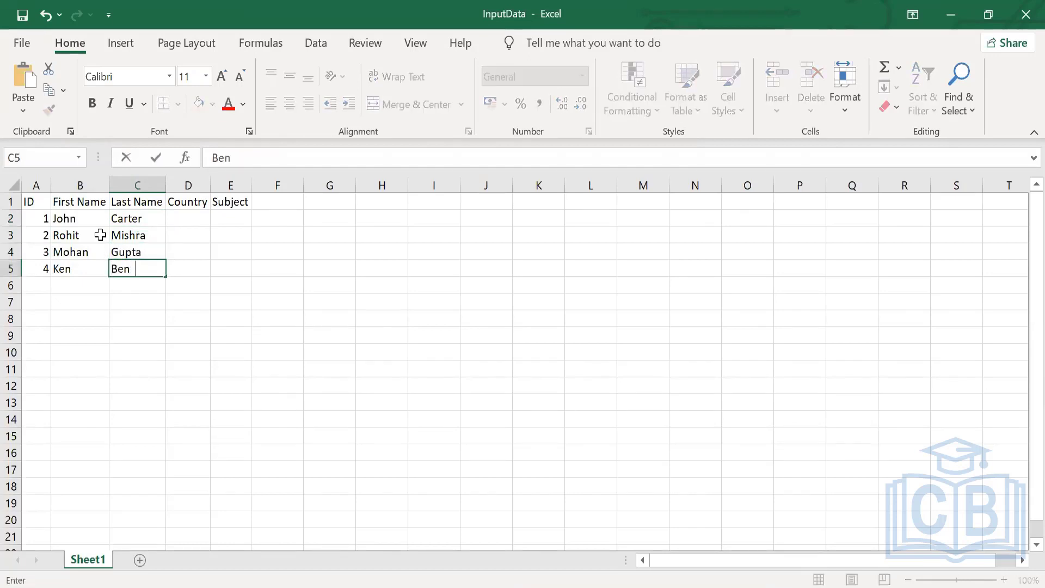
text(y)
click(231, 224)
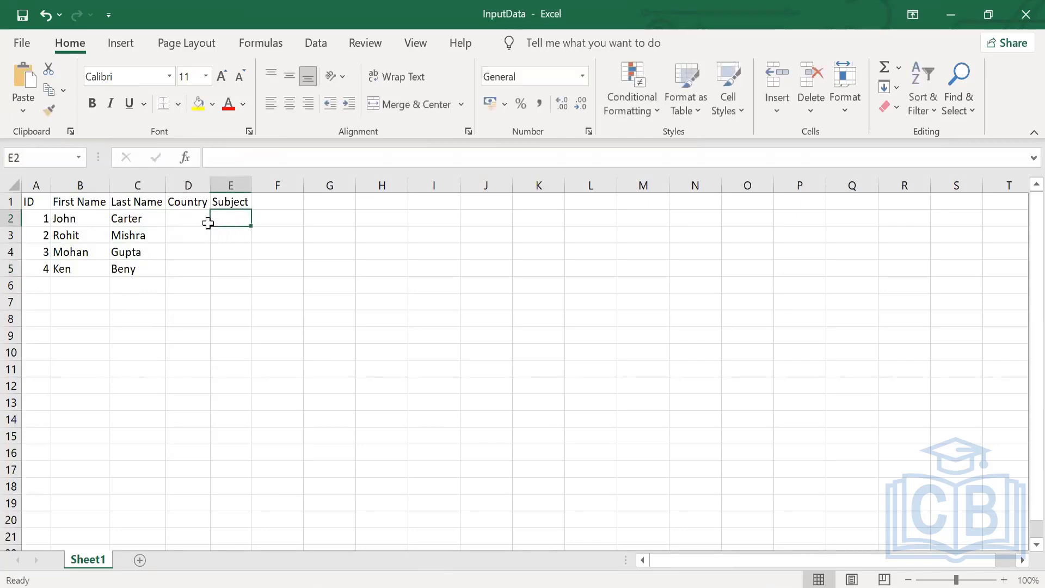
Enter the countries Australia, Canada, US and Canada in cells D2 to D5.
click(208, 223)
text(Australia)
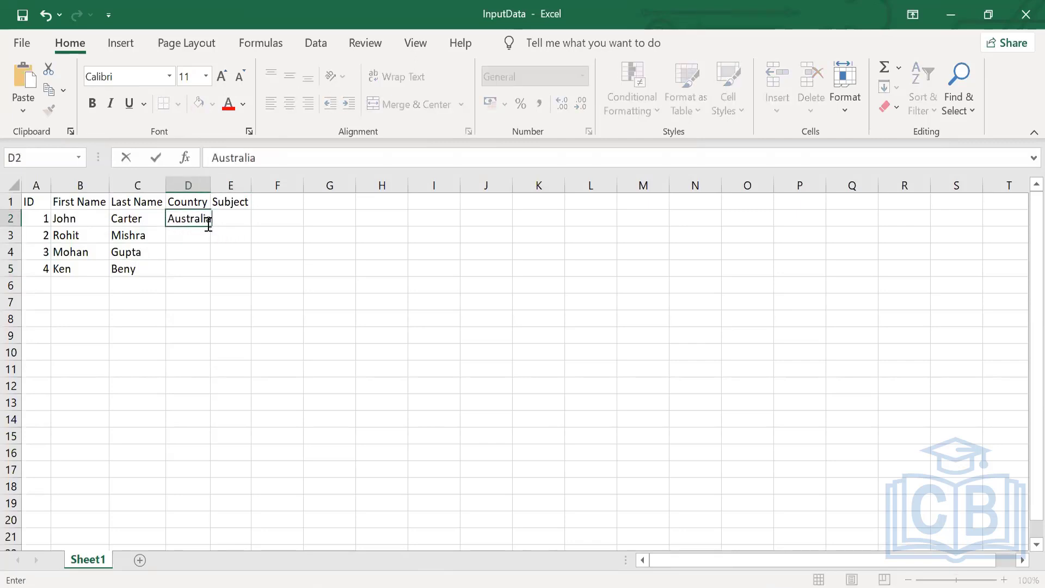
key(Return)
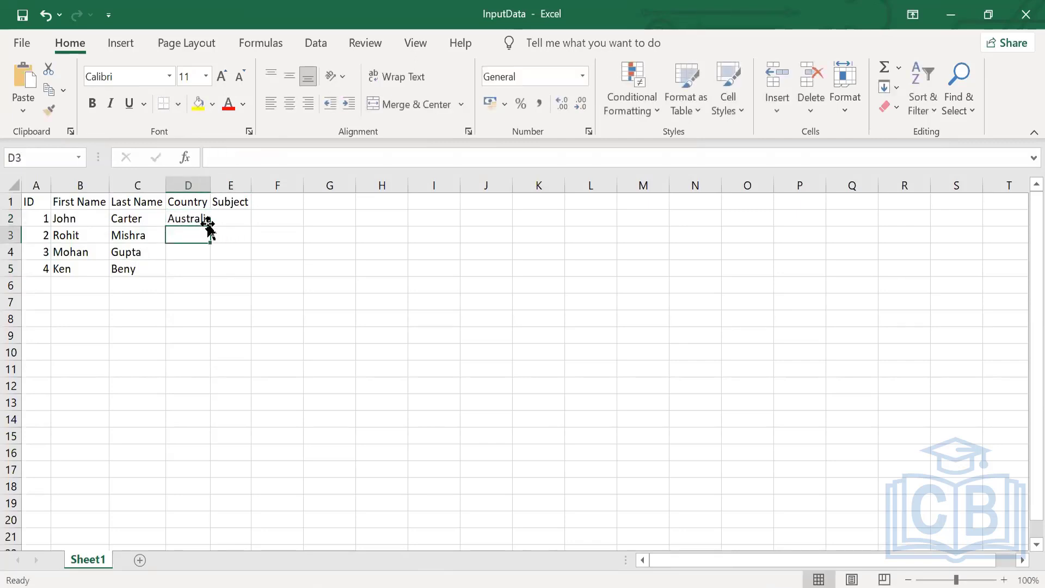
text(Canada)
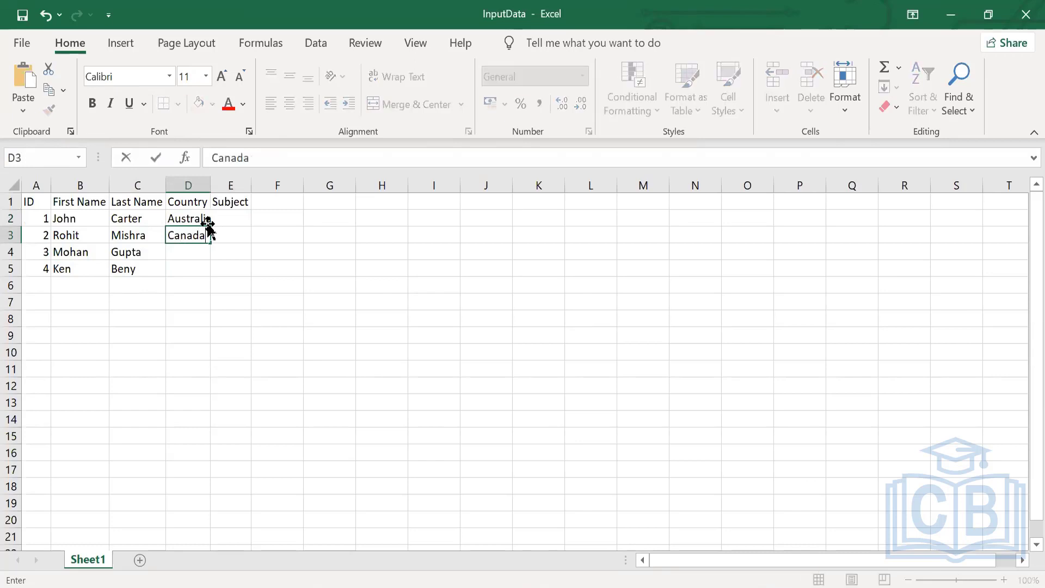
key(Return)
text(US)
key(Return)
text(Canada)
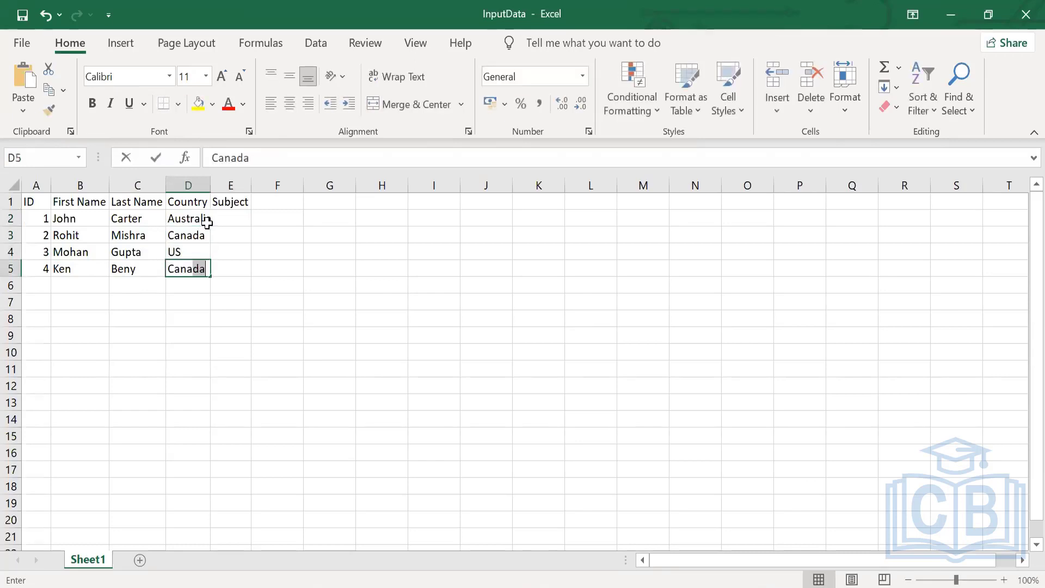
key(Return)
Enter Approved as the subject of the first two records in cells E2 and E3.
key(Up)
key(Right)
key(Up)
key(Up)
key(Up)
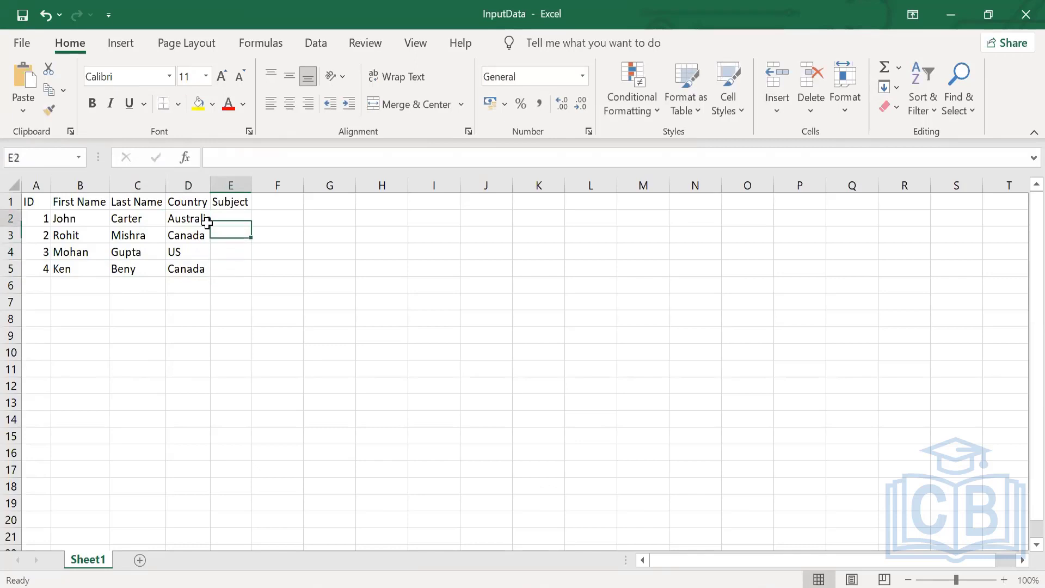
text(Ap)
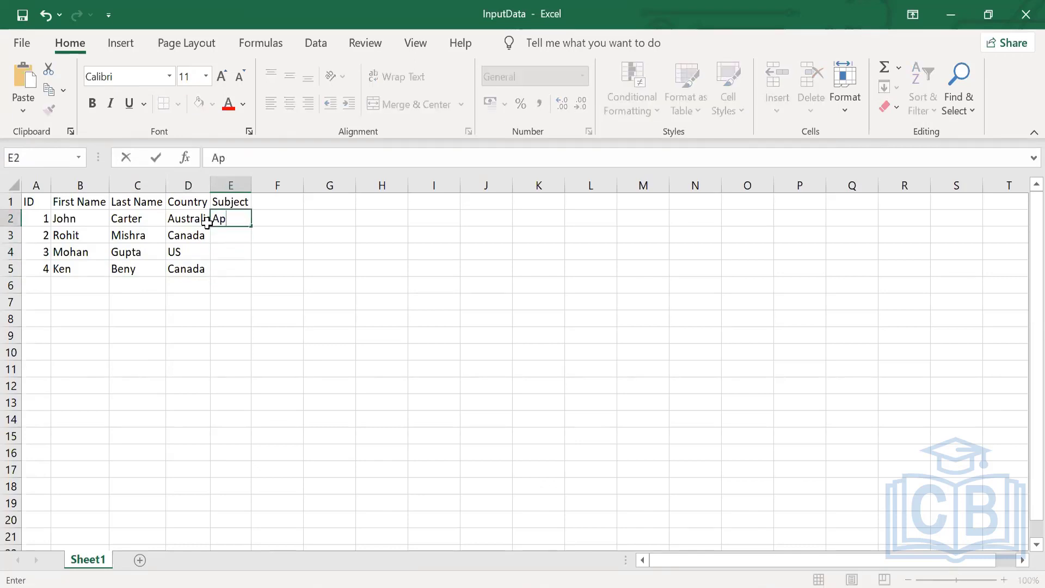
text(proved)
key(Return)
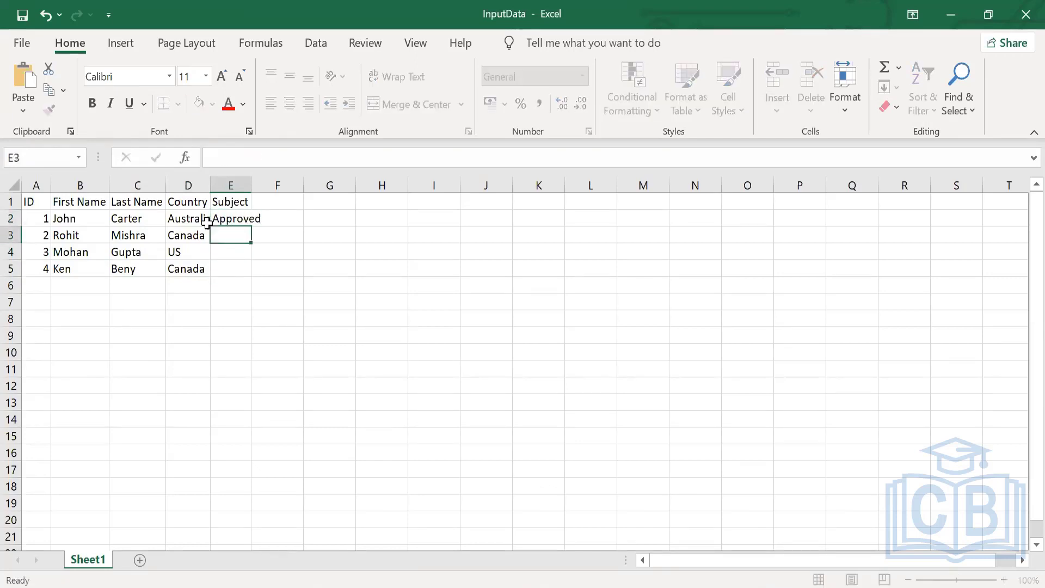
text(Approved)
key(Return)
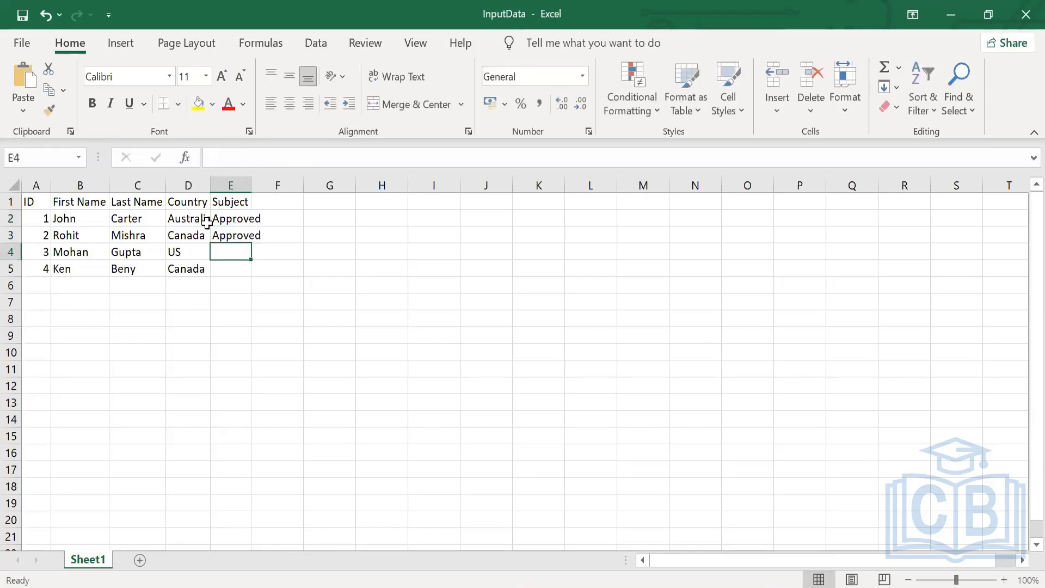
Enter the subjects Not Approved in cell E4 and Approved in cell E5.
text(Un)
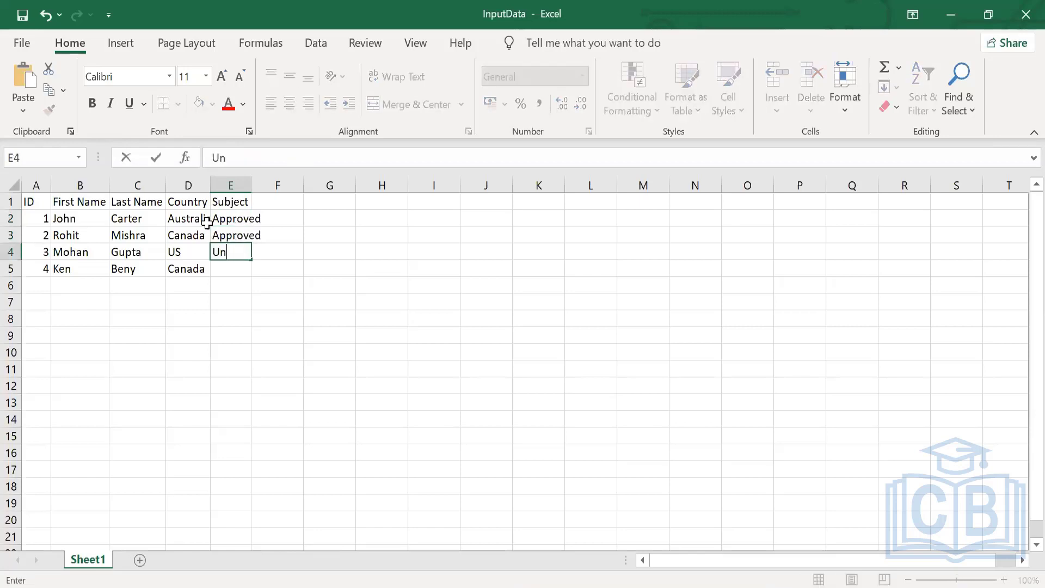
key(BackSpace)
key(BackSpace)
text(Not Apro)
key(BackSpace)
key(BackSpace)
text(prove)
key(BackSpace)
key(BackSpace)
key(BackSpace)
key(BackSpace)
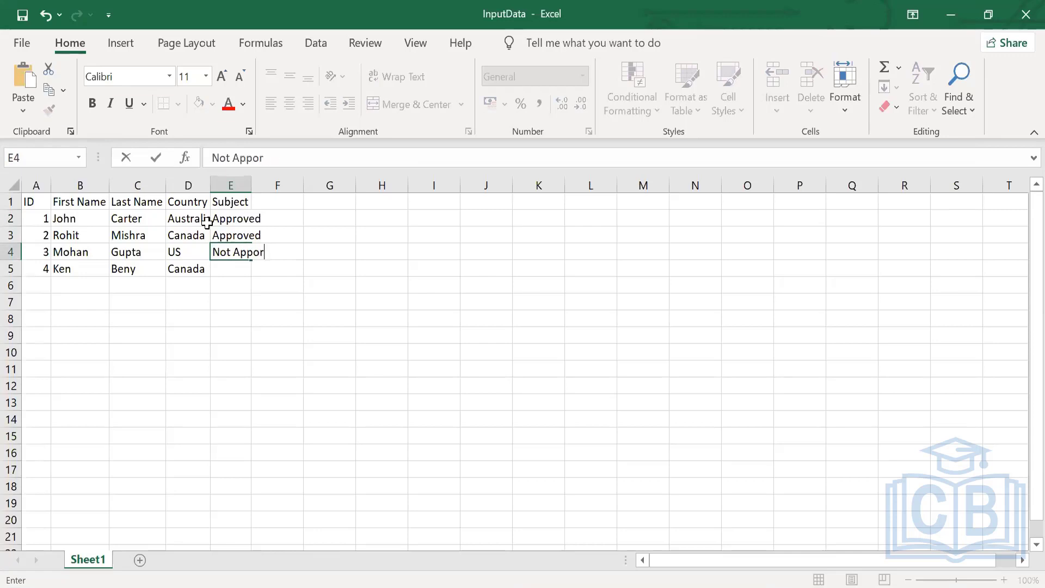
text(roved)
key(Return)
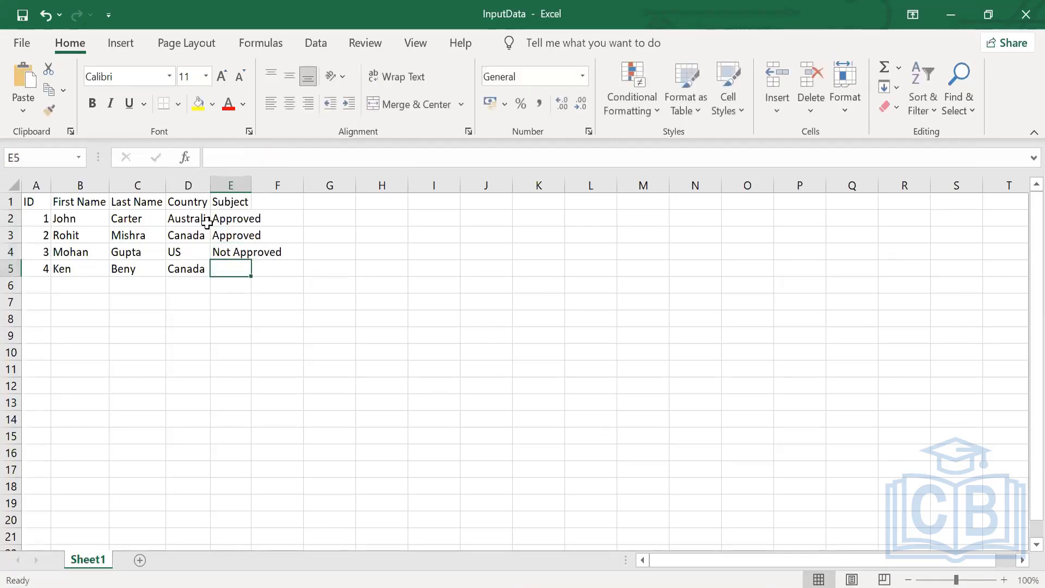
text(A)
key(Return)
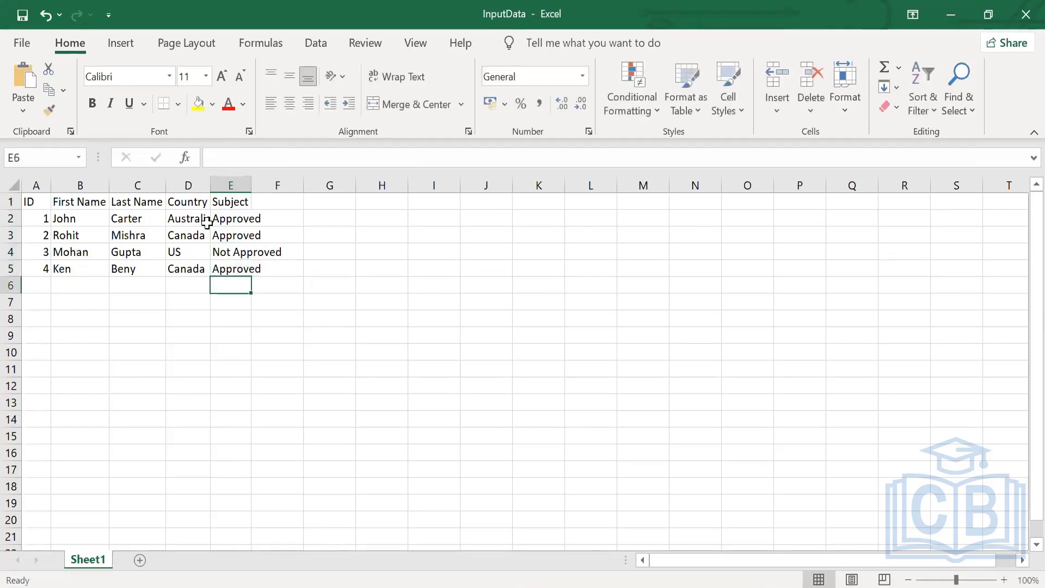
Fit the Subject column's width to its contents and make the header row A1 to E1 bold.
drag(251, 180, 251, 180)
double_click(251, 180)
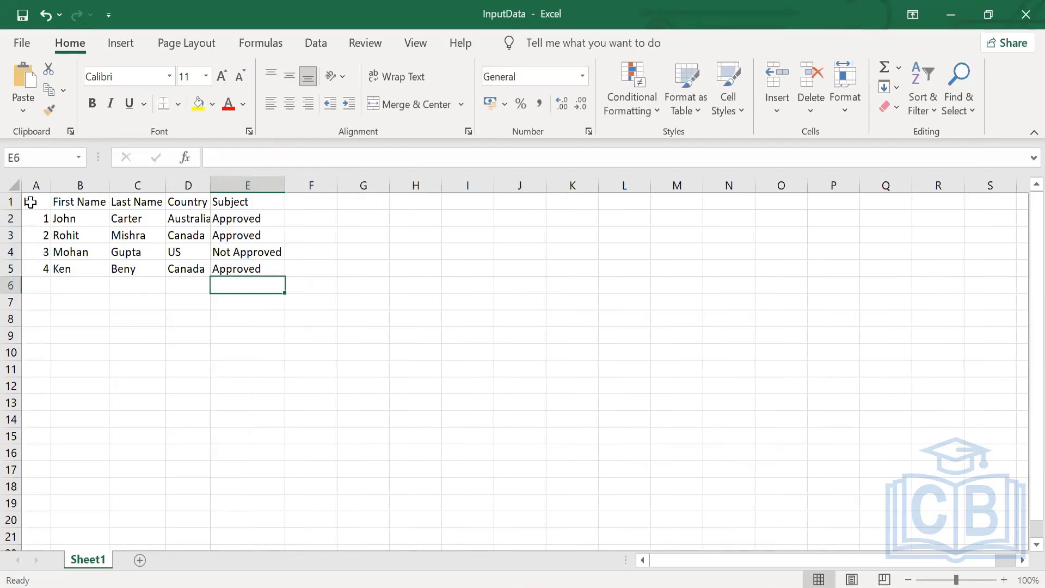
drag(28, 201, 246, 199)
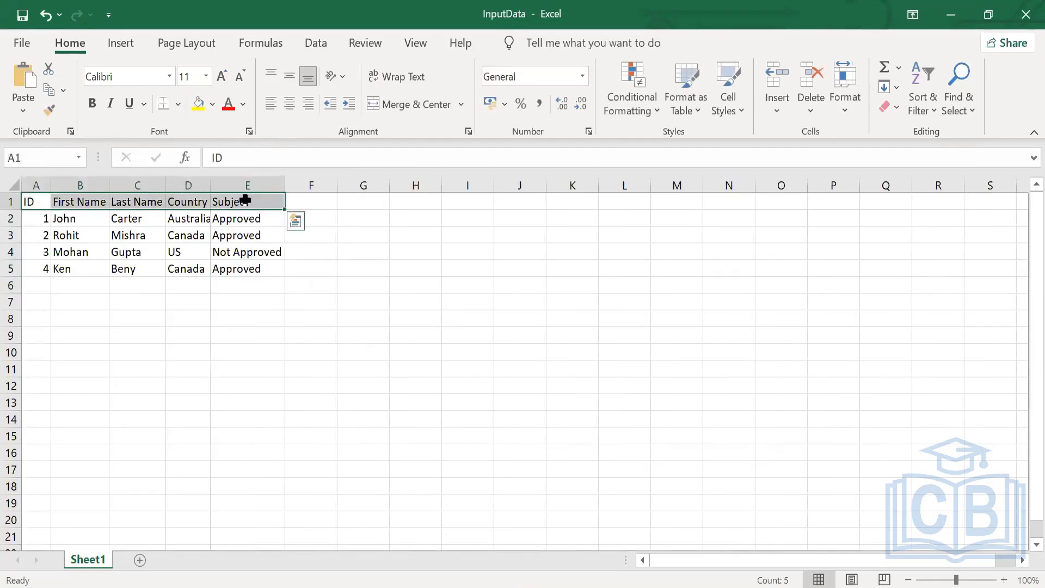
key(ctrl+b)
Apply all borders and thick outside borders to the table A1 to E5, and fit the Country column's width to its contents.
click(38, 204)
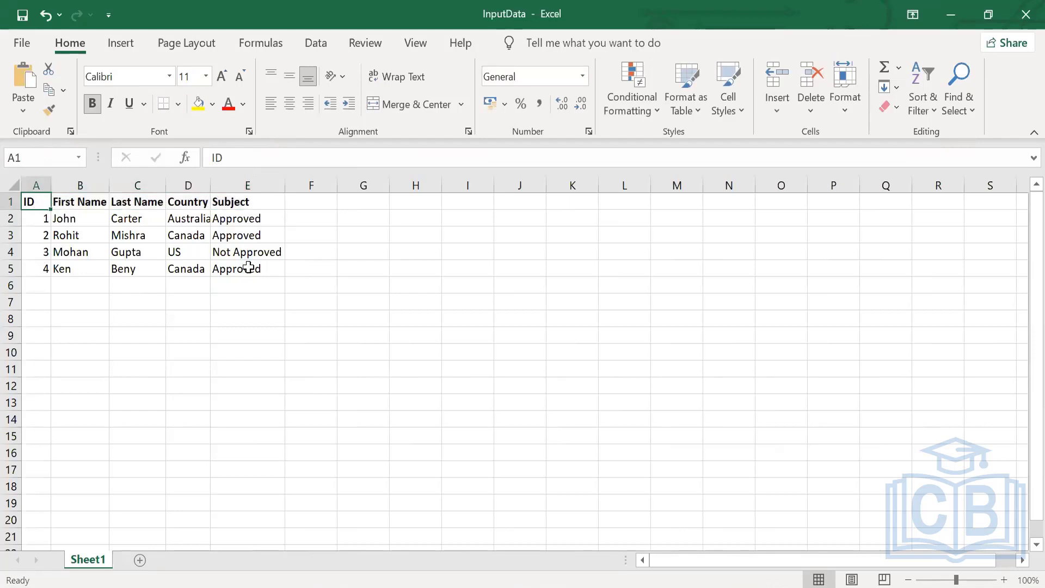
shift+click(264, 252)
key(shift+Down)
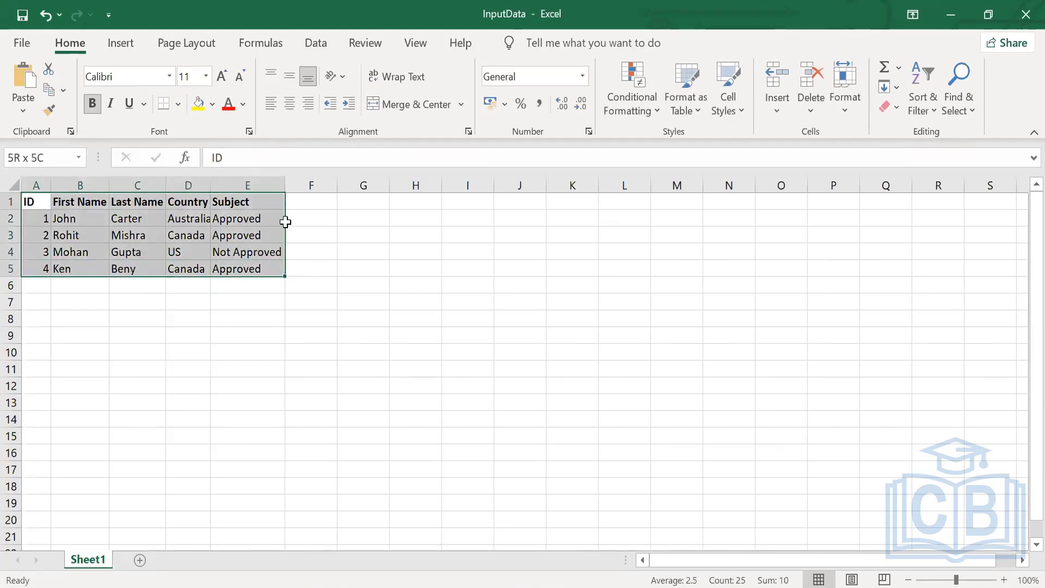
click(180, 105)
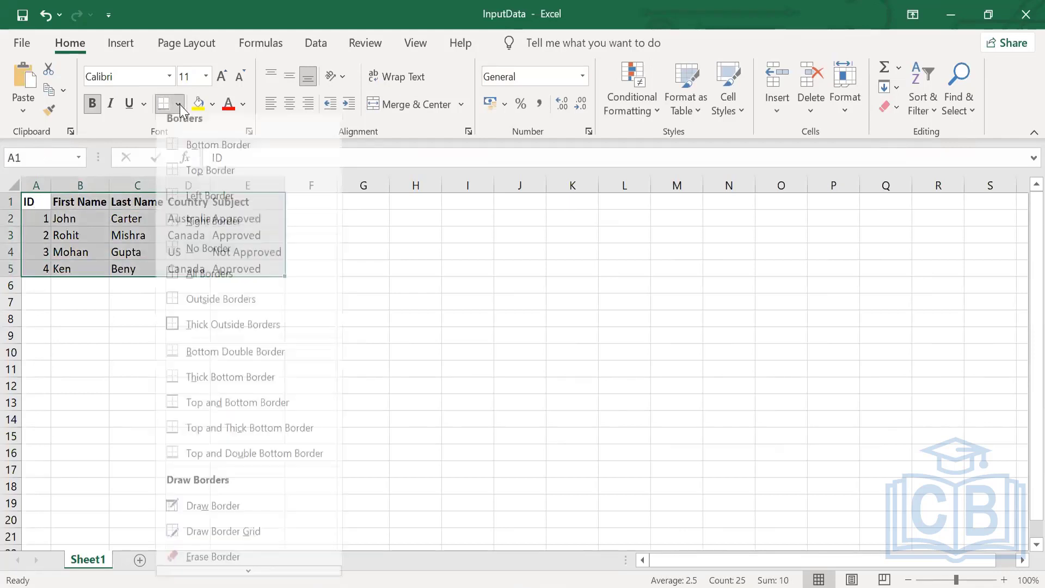
click(215, 278)
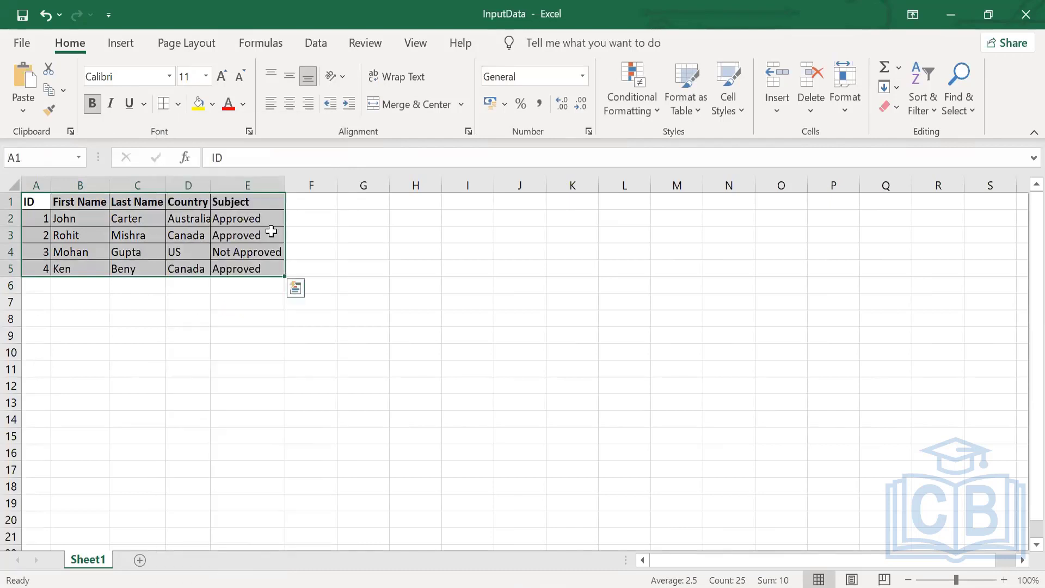
click(178, 105)
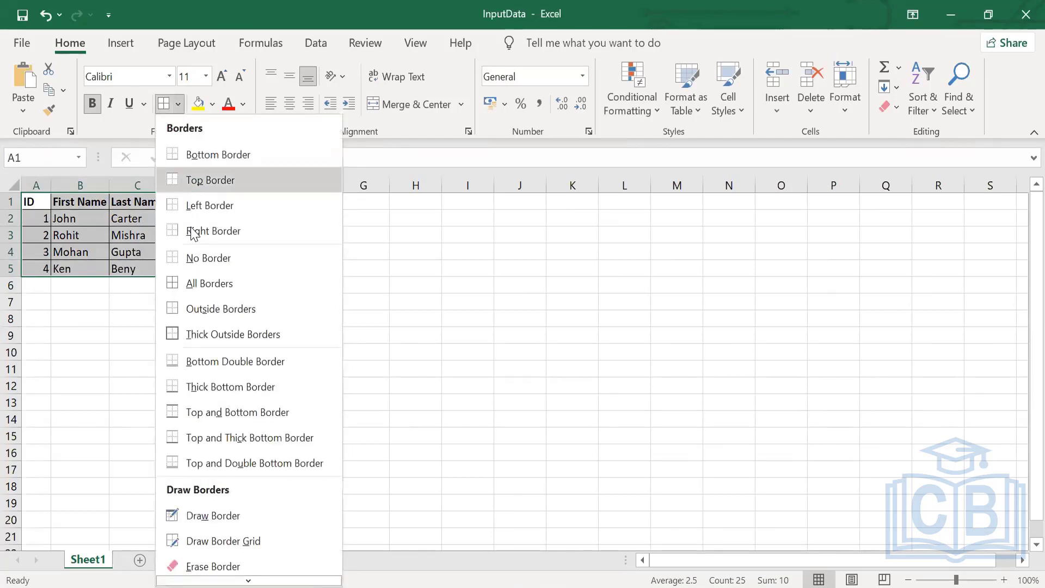
click(202, 334)
click(285, 321)
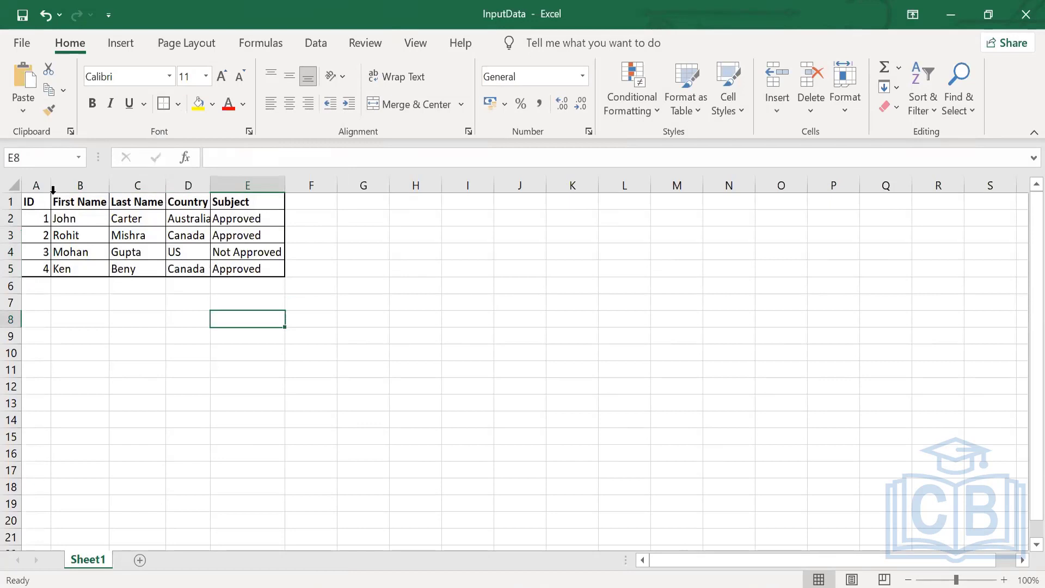
double_click(210, 182)
click(317, 313)
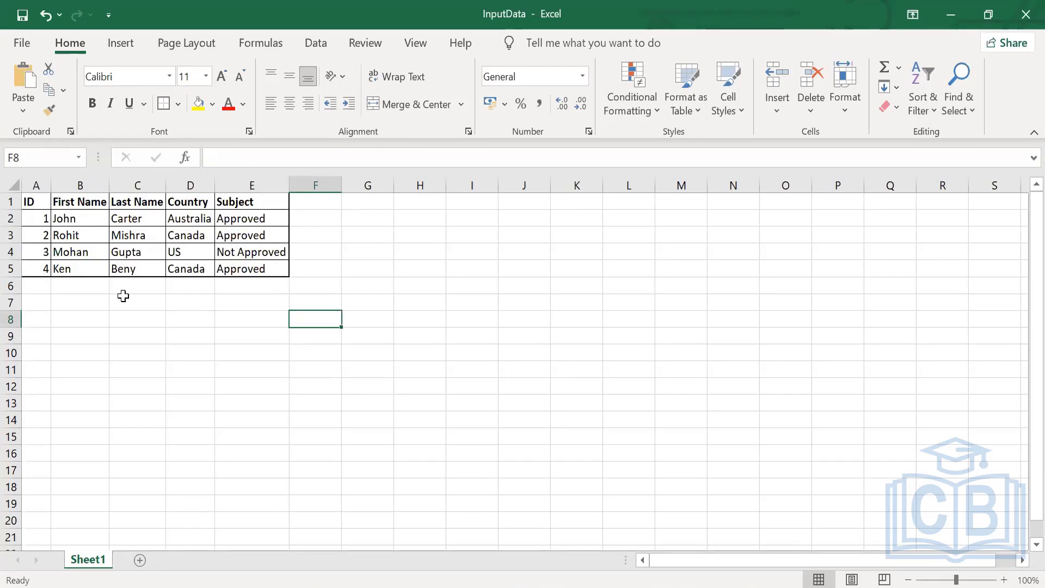
click(11, 218)
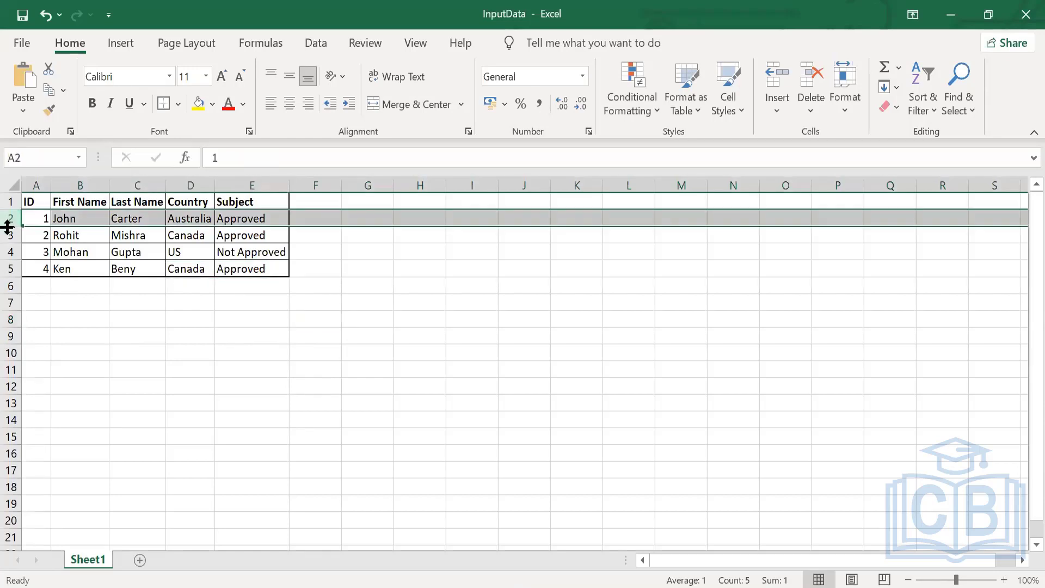
click(10, 234)
click(7, 252)
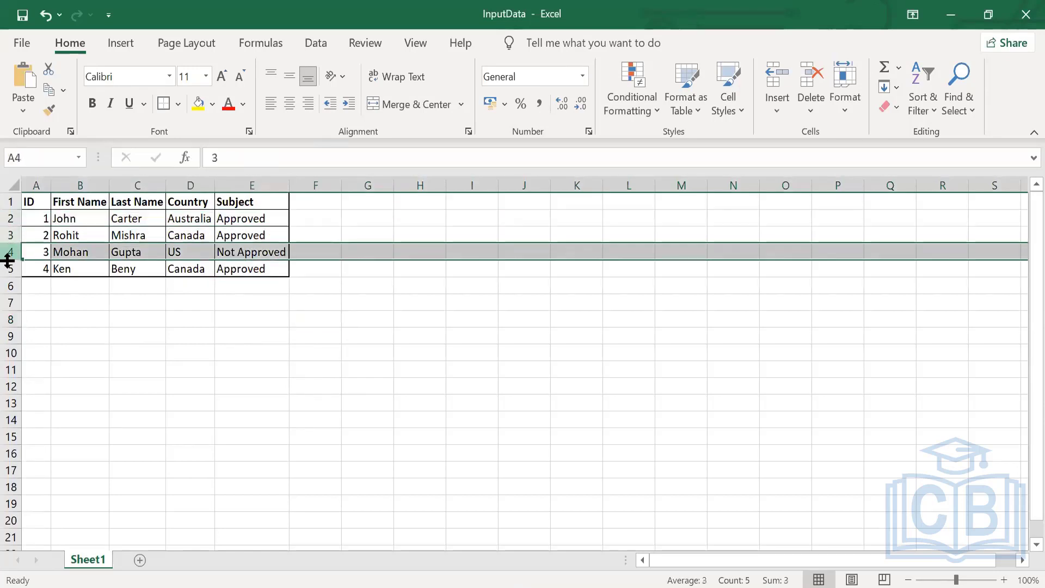
click(7, 268)
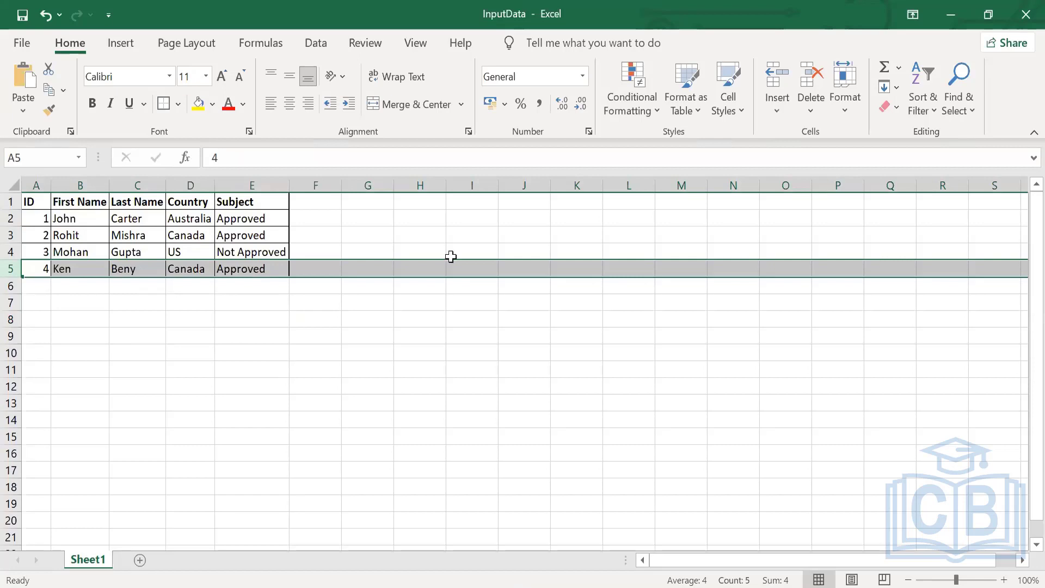
Close the InputData workbook with its changes saved and switch to Ginger.
click(1021, 16)
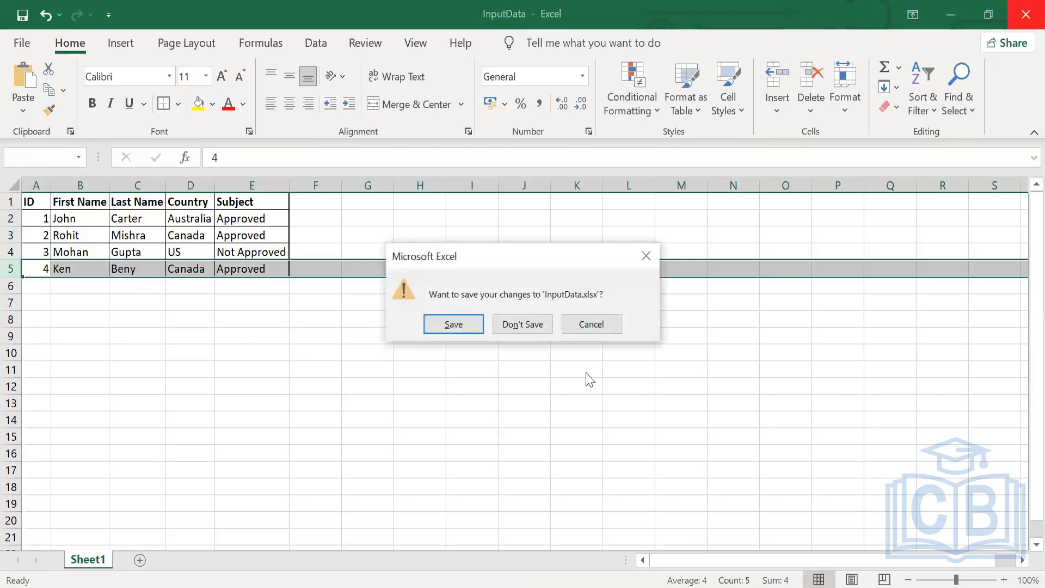
click(468, 322)
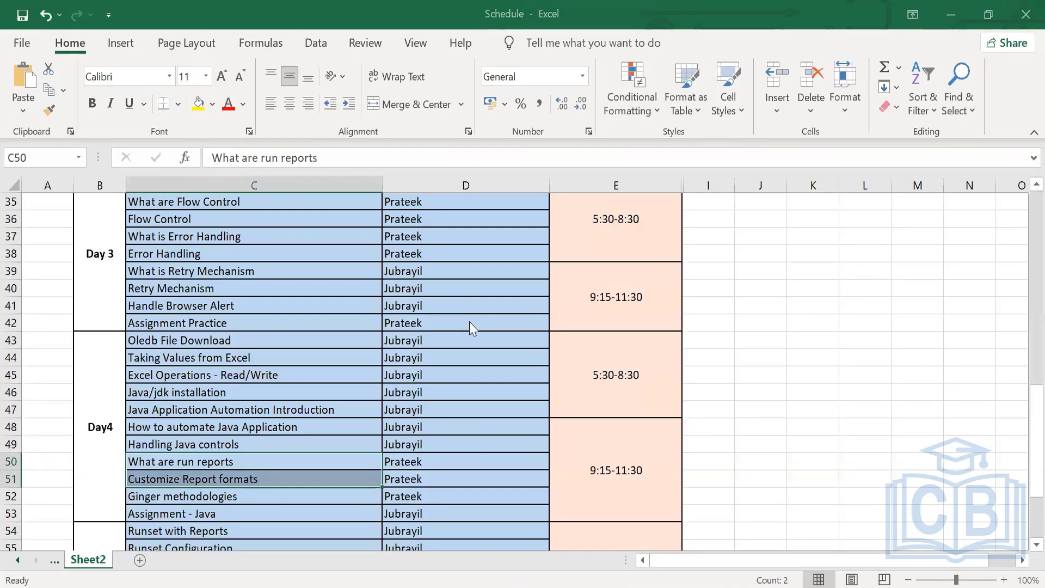
key(alt+Tab)
key(Tab)
key(Tab)
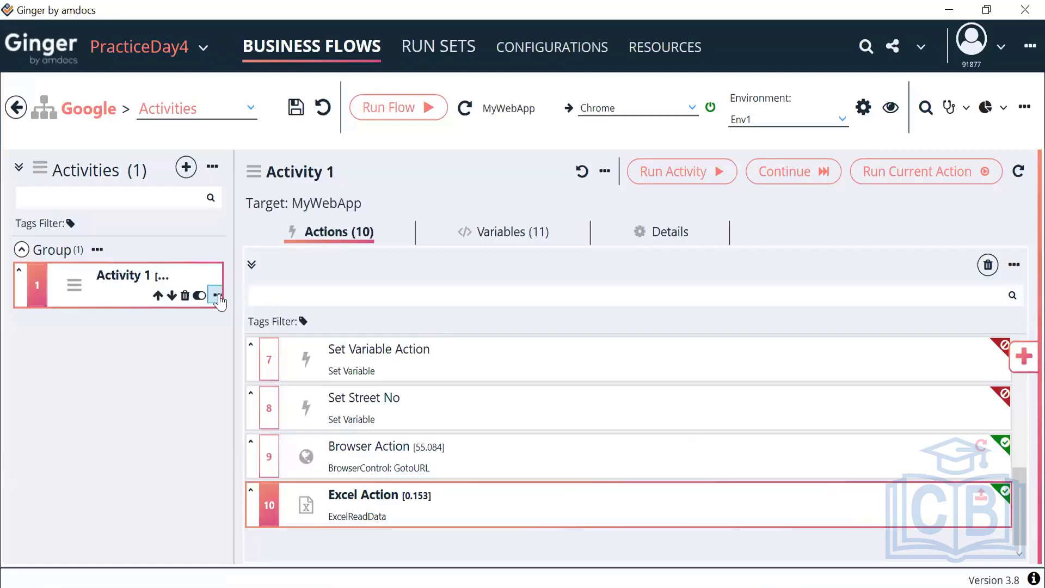
Return to the business flows list and add a new business flow named W3 Contact Form in the Development folder.
click(17, 107)
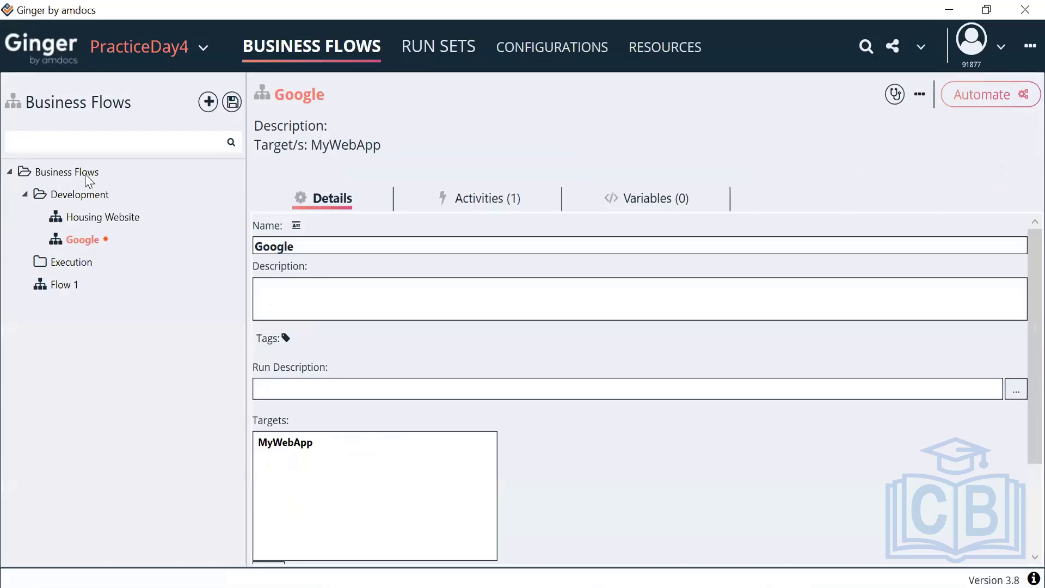
click(85, 194)
right_click(86, 195)
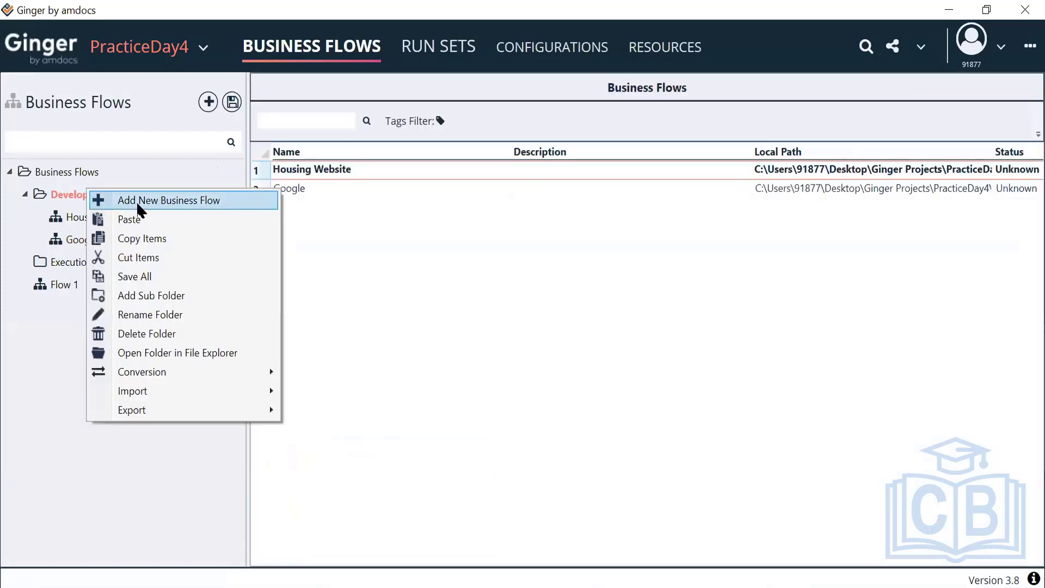
click(137, 201)
text(W)
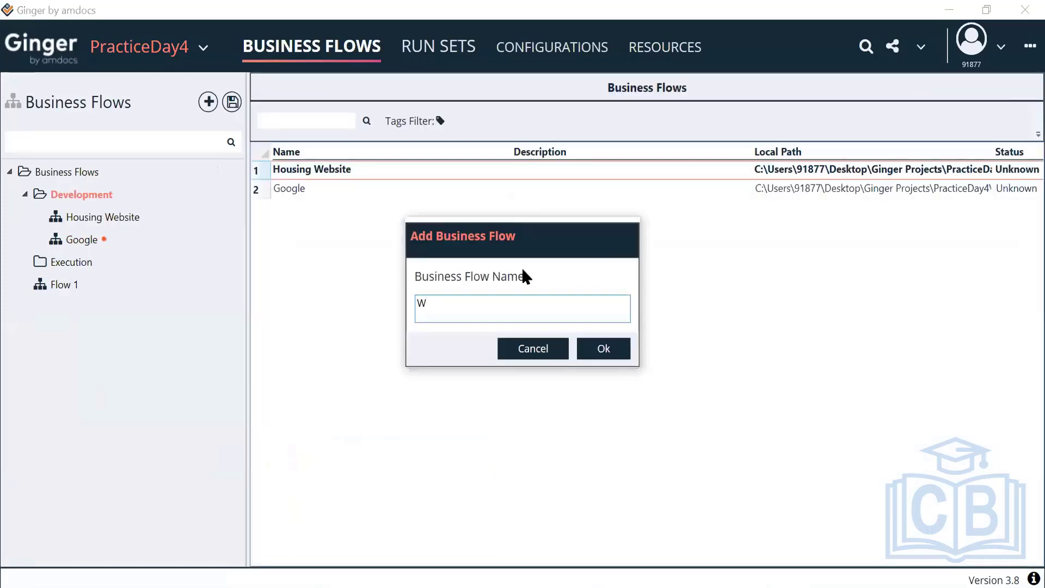
text(3 Contact Form)
click(600, 348)
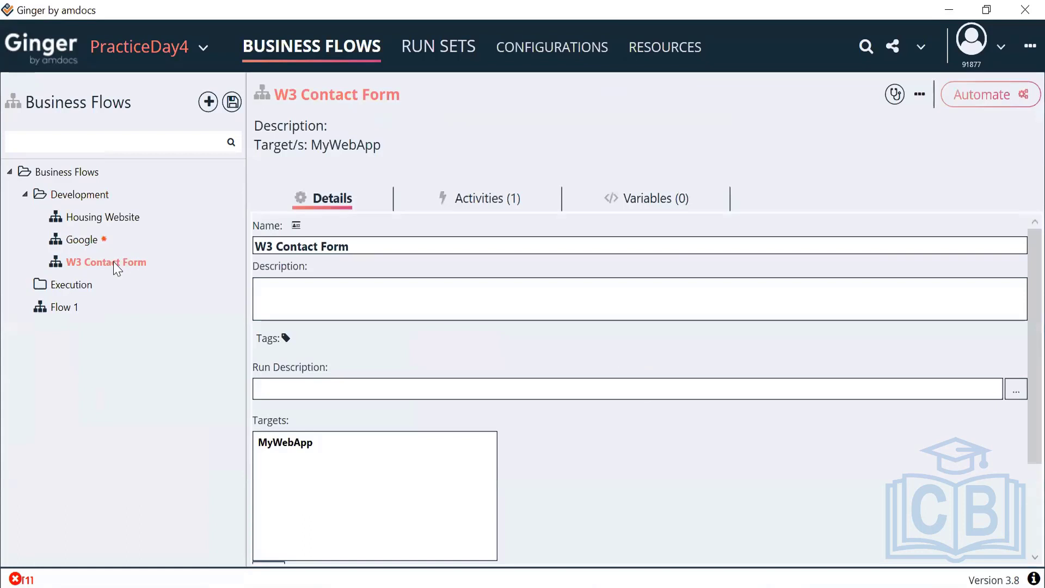
Open the W3 Contact Form flow for automation and rename its first activity as Fill Form.
double_click(115, 263)
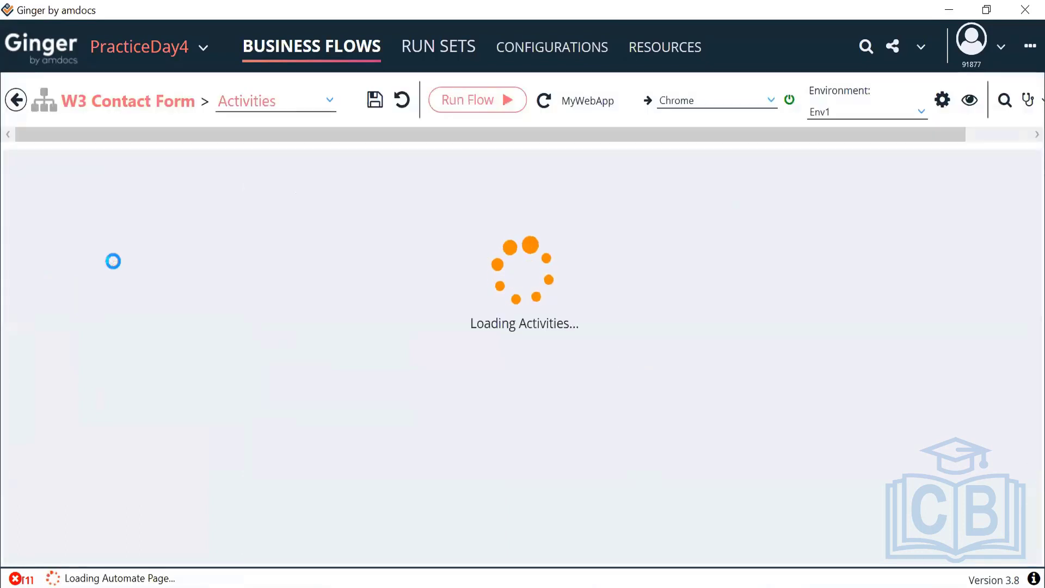
click(629, 235)
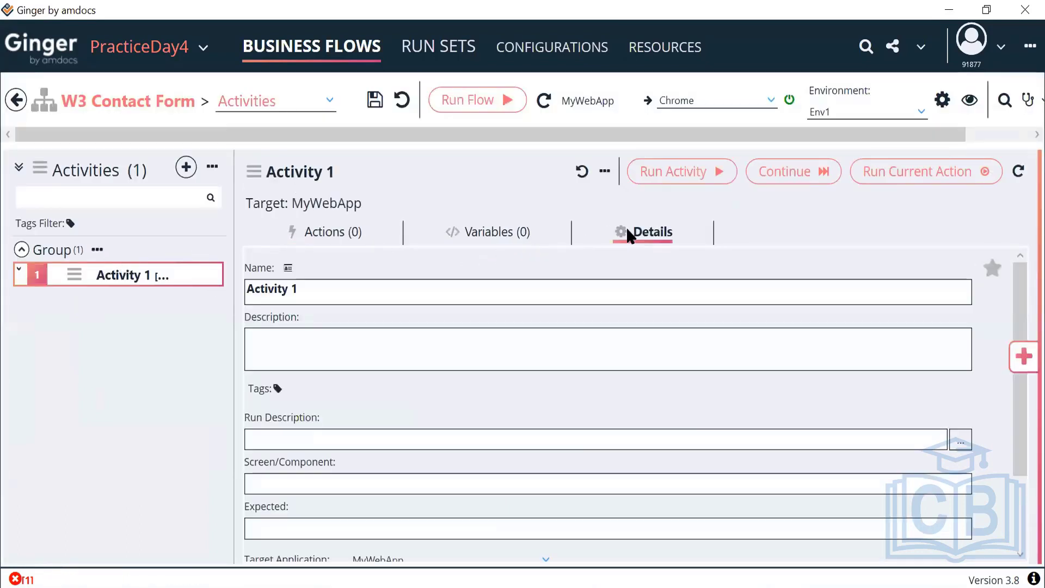
double_click(536, 289)
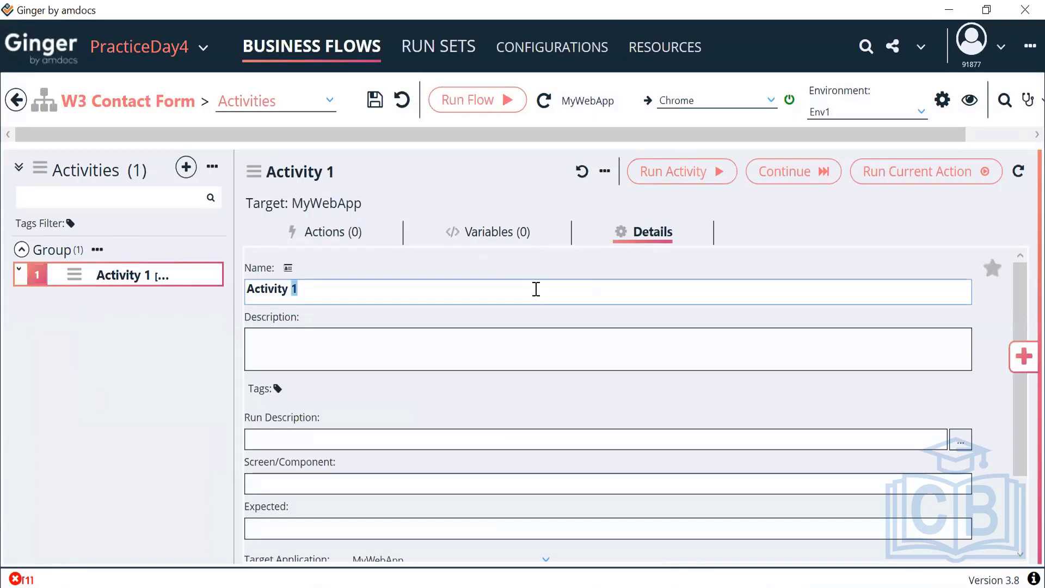
key(BackSpace)
key(BackSpace)
key(BackSpace)
key(BackSpace)
key(BackSpace)
key(BackSpace)
key(BackSpace)
key(BackSpace)
key(BackSpace)
key(BackSpace)
text(Fill )
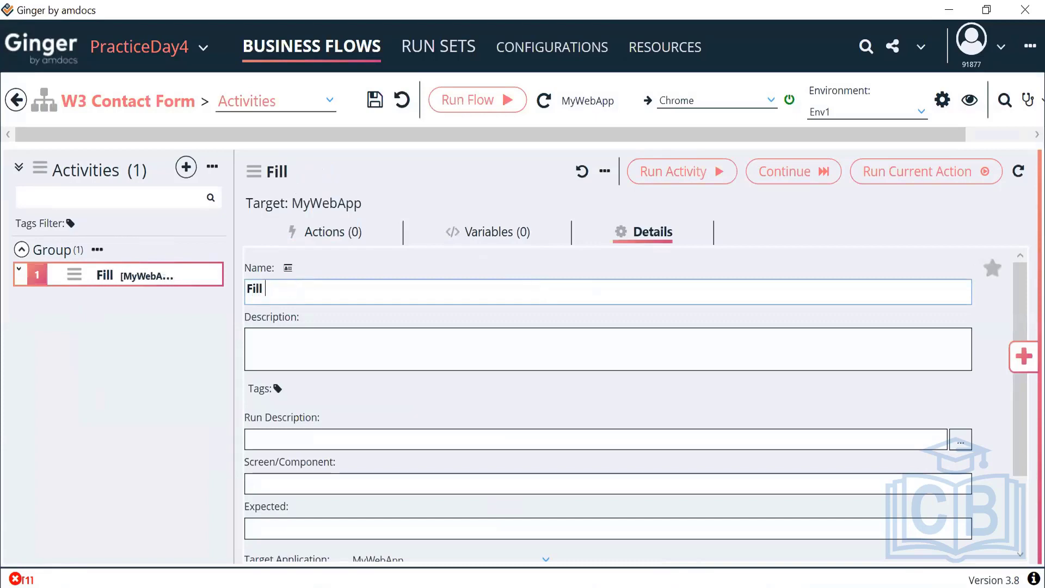
text(Form)
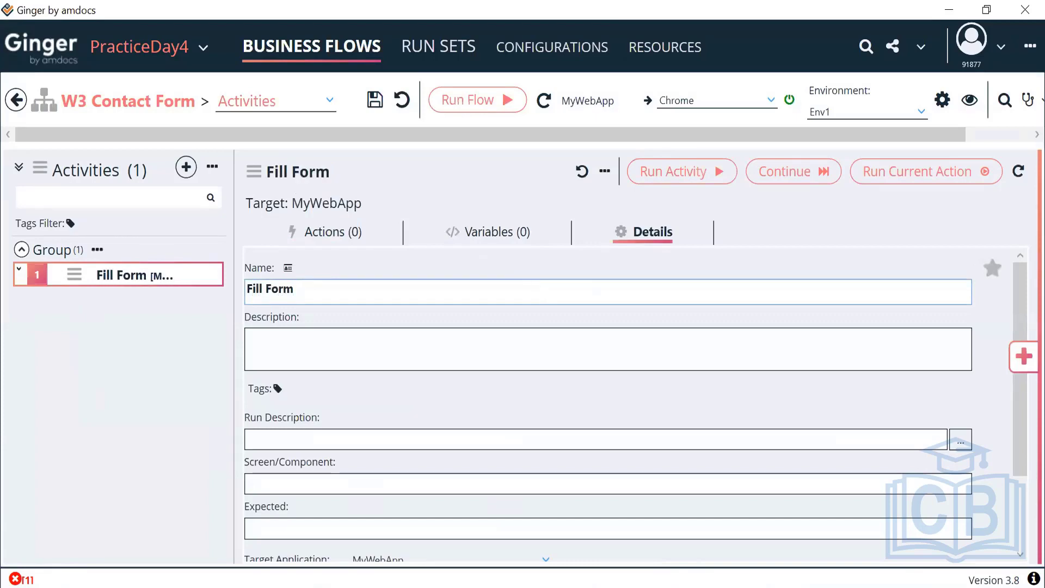
Add a Browser Action from the library's platform actions to the Fill Form activity.
click(353, 243)
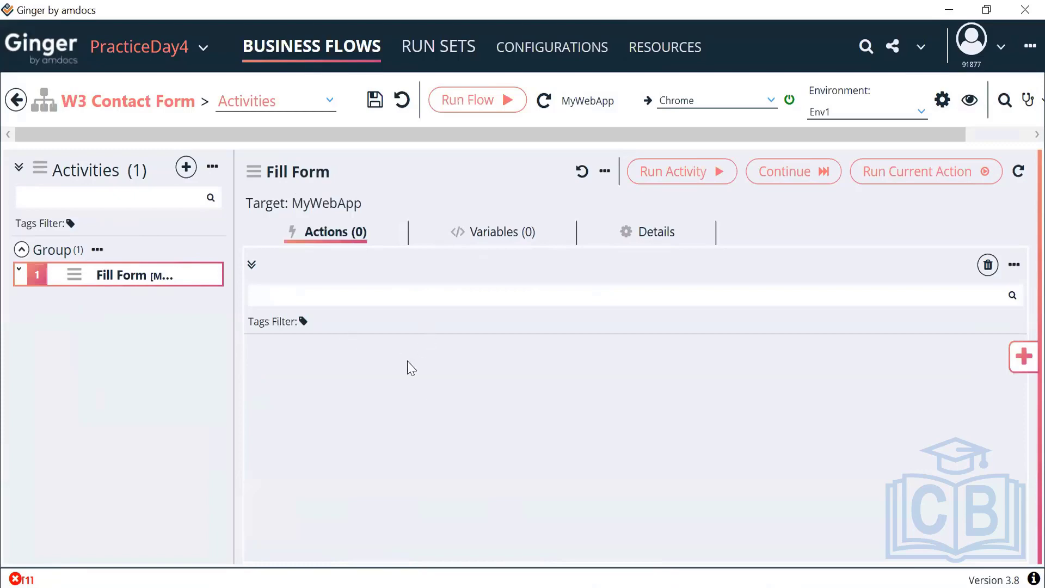
click(1023, 357)
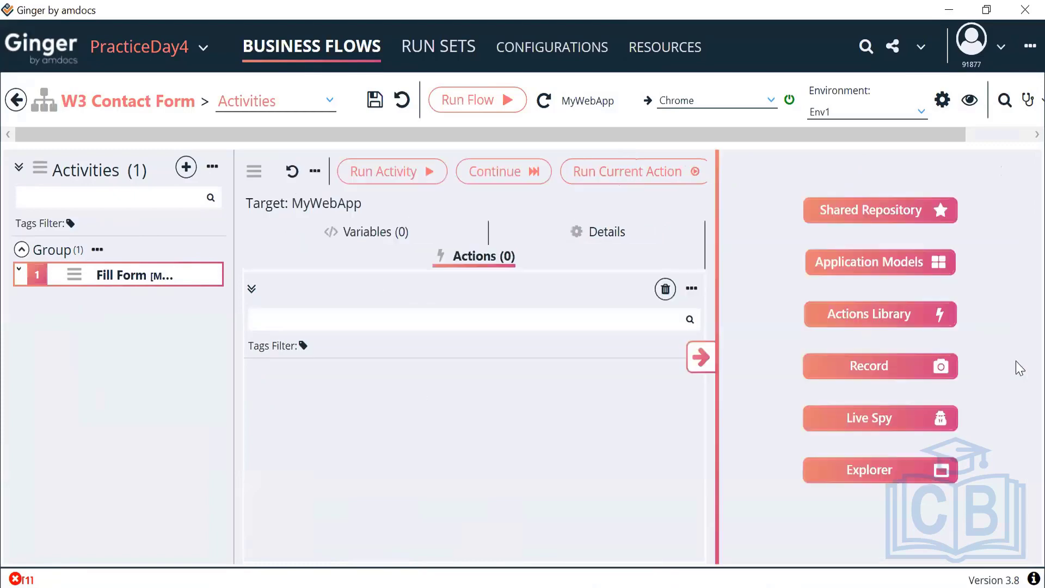
click(889, 321)
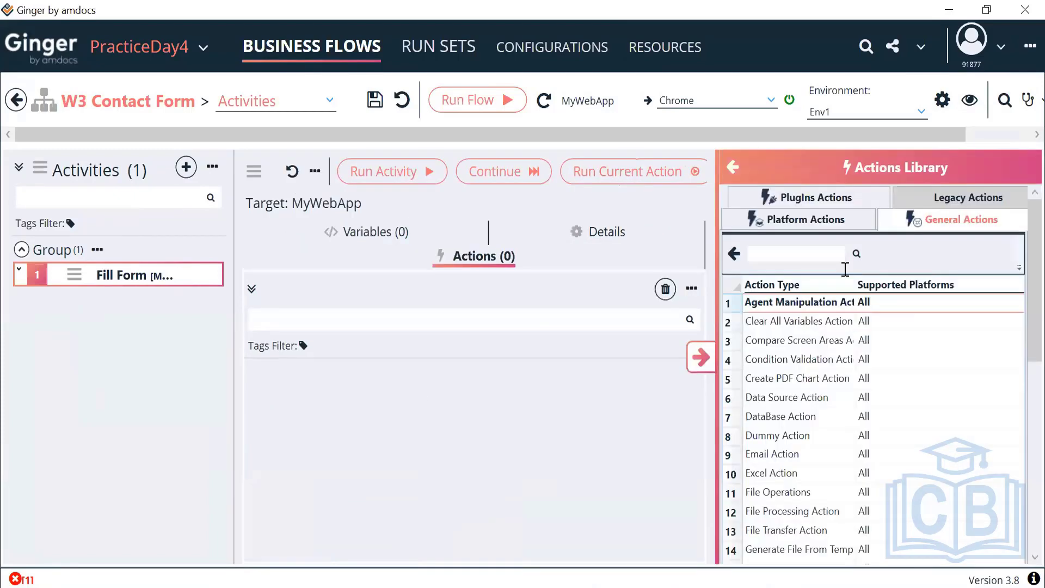
click(781, 224)
double_click(768, 303)
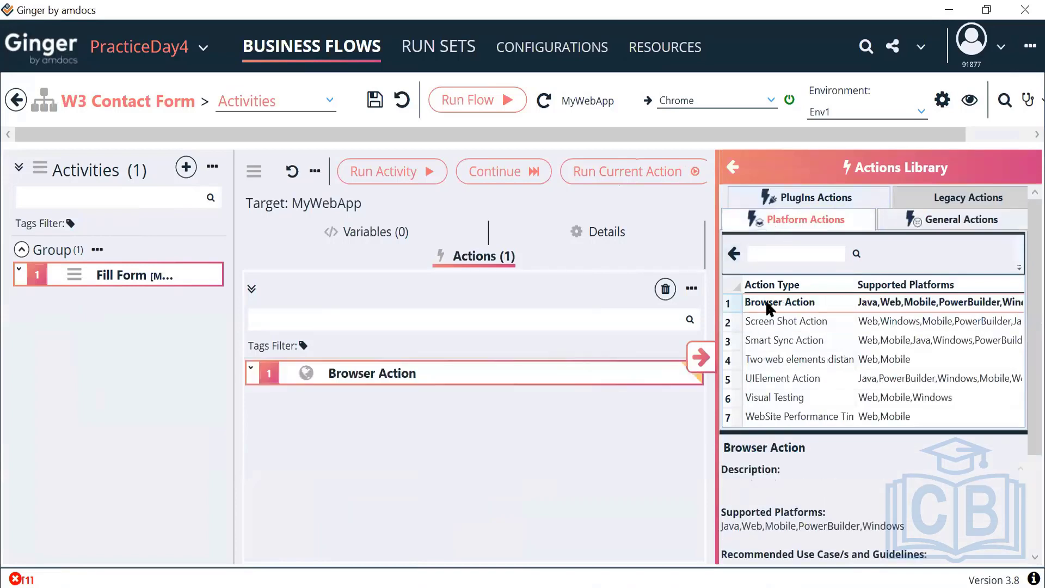
click(701, 357)
double_click(482, 355)
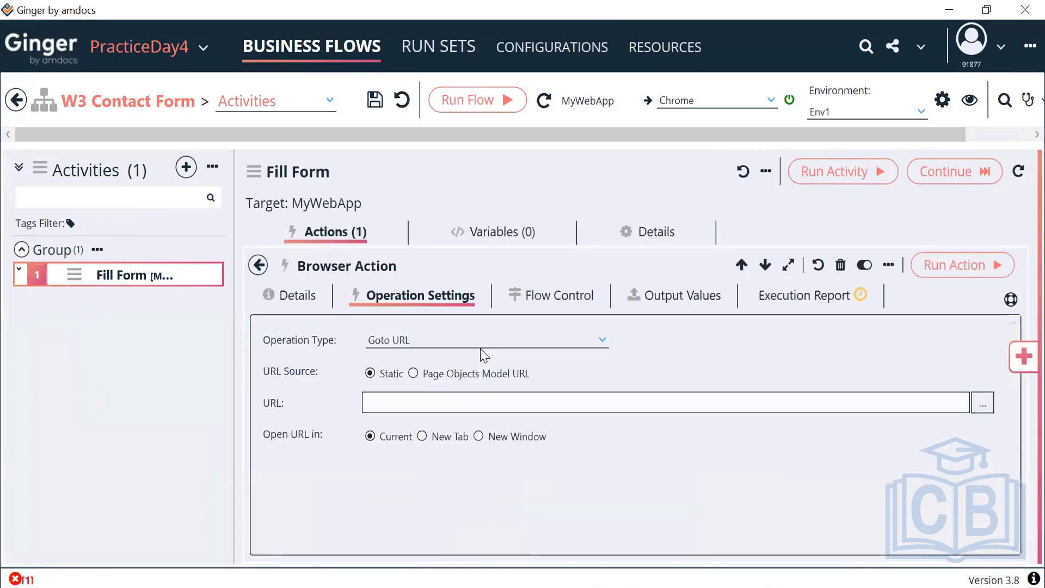
click(405, 411)
key(alt+Tab)
key(alt+Tab)
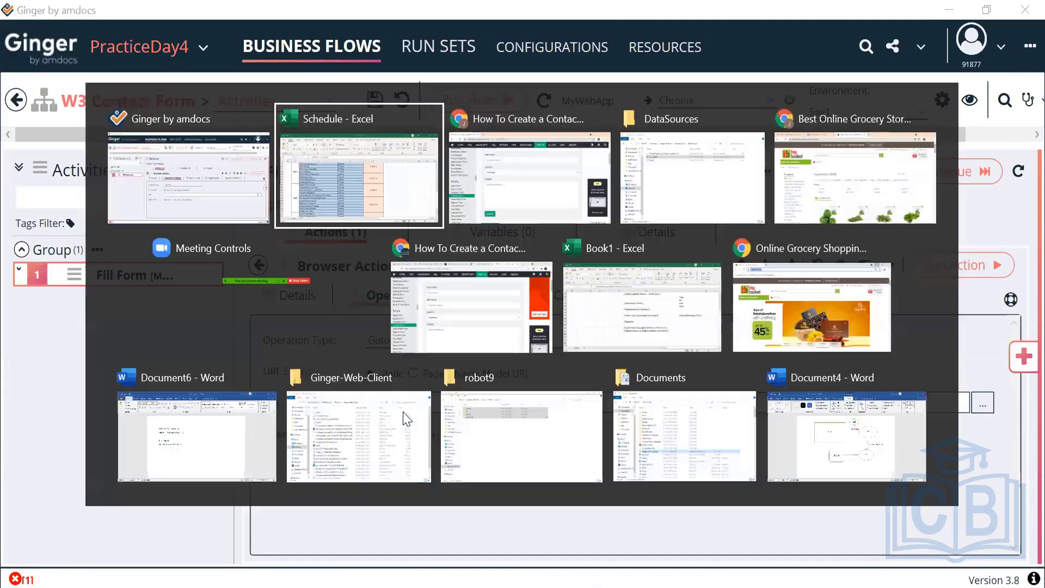
key(ctrl+l)
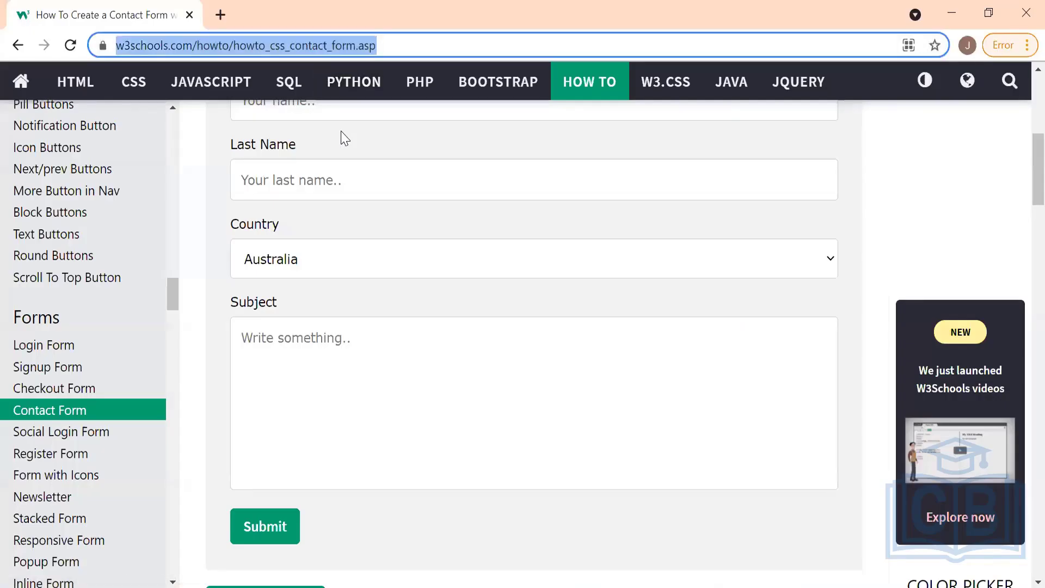
key(ctrl+c)
key(alt+Tab)
key(ctrl+v)
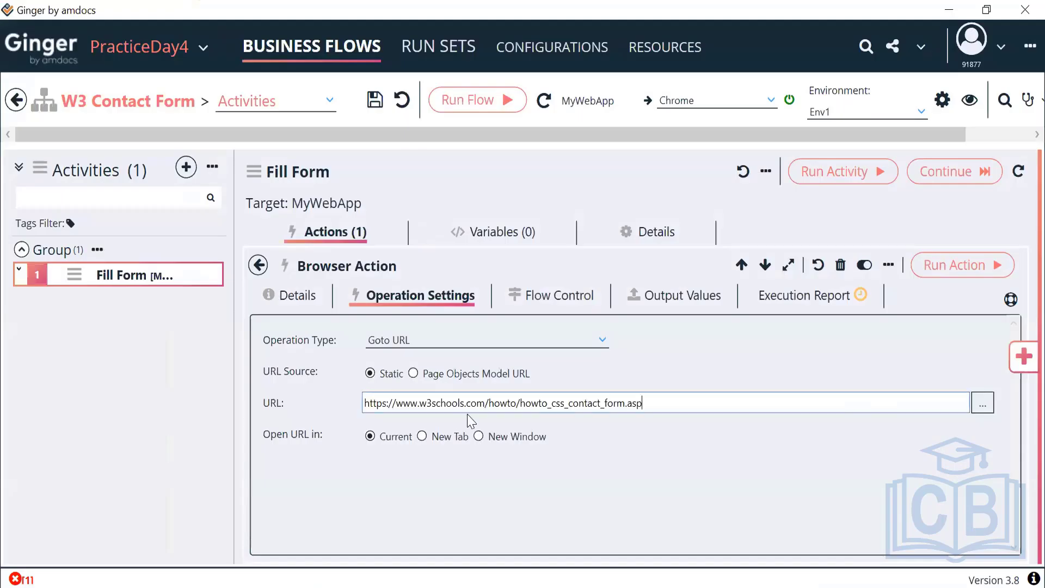
click(259, 266)
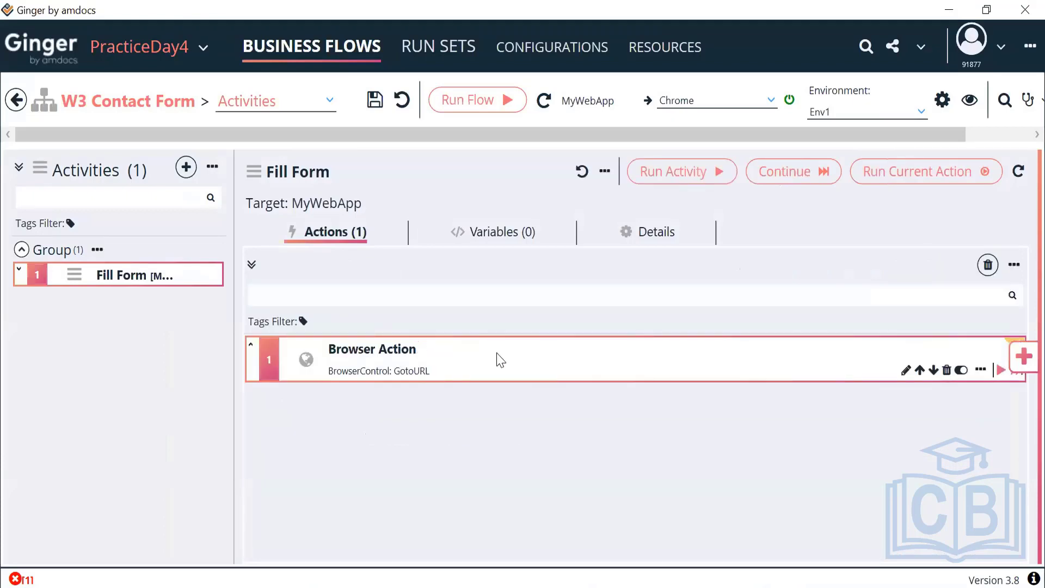
Change the Browser Action's description to Launch Contact Form and return to the actions list.
click(500, 359)
click(299, 296)
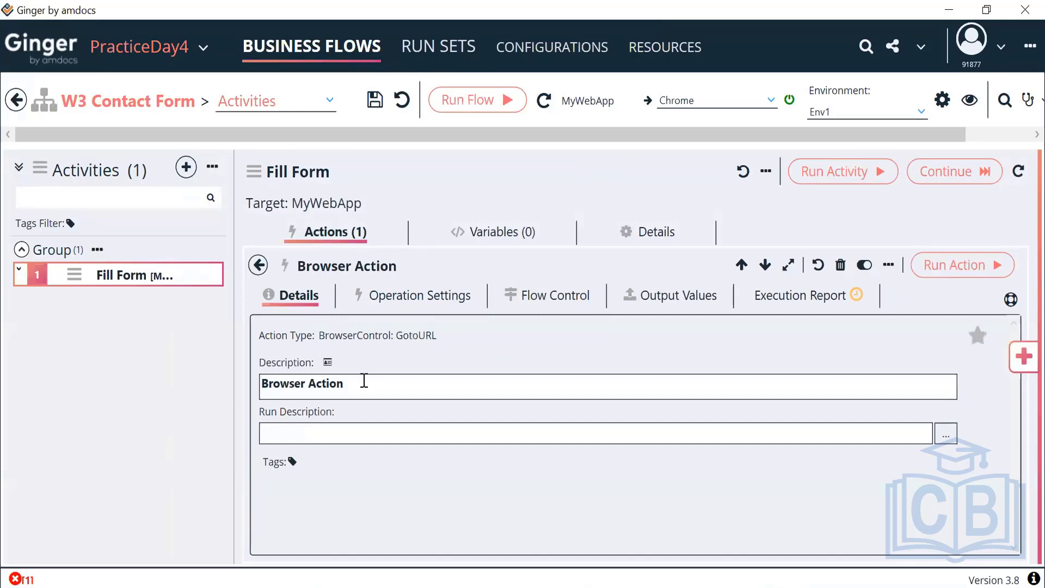
drag(367, 381, 234, 389)
text(Laun)
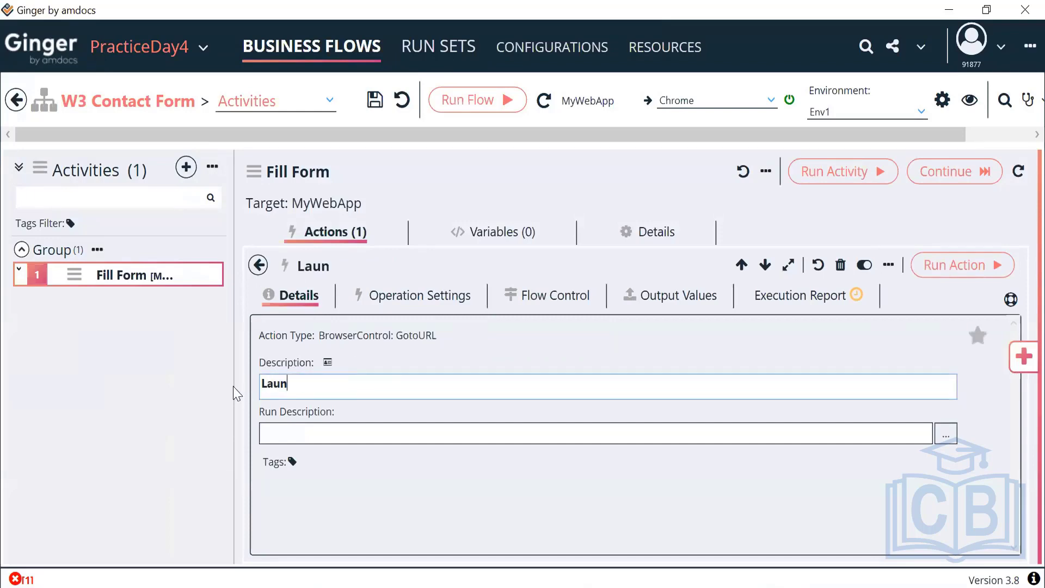
text(ch Contact Form)
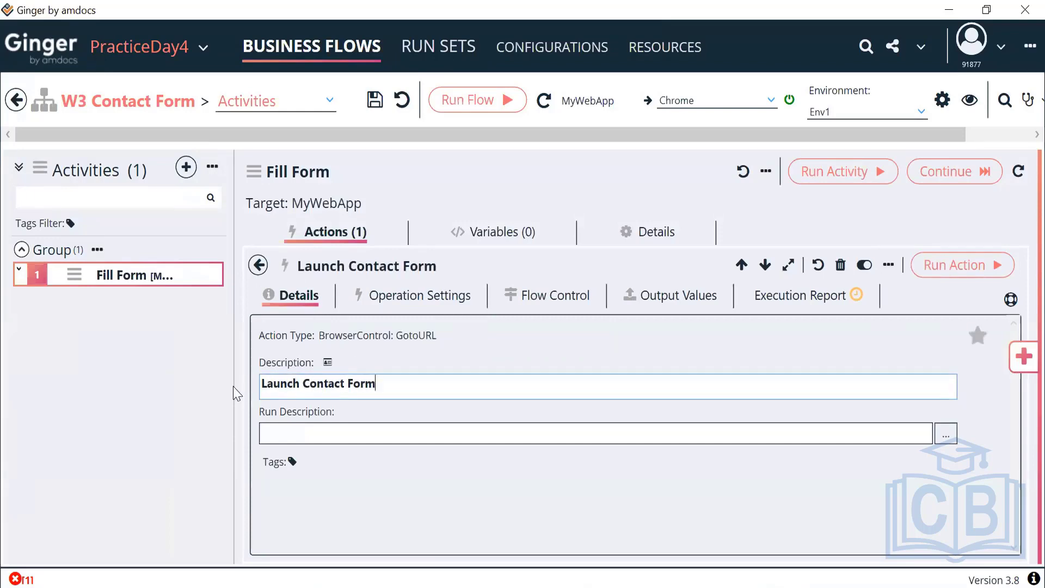
click(258, 265)
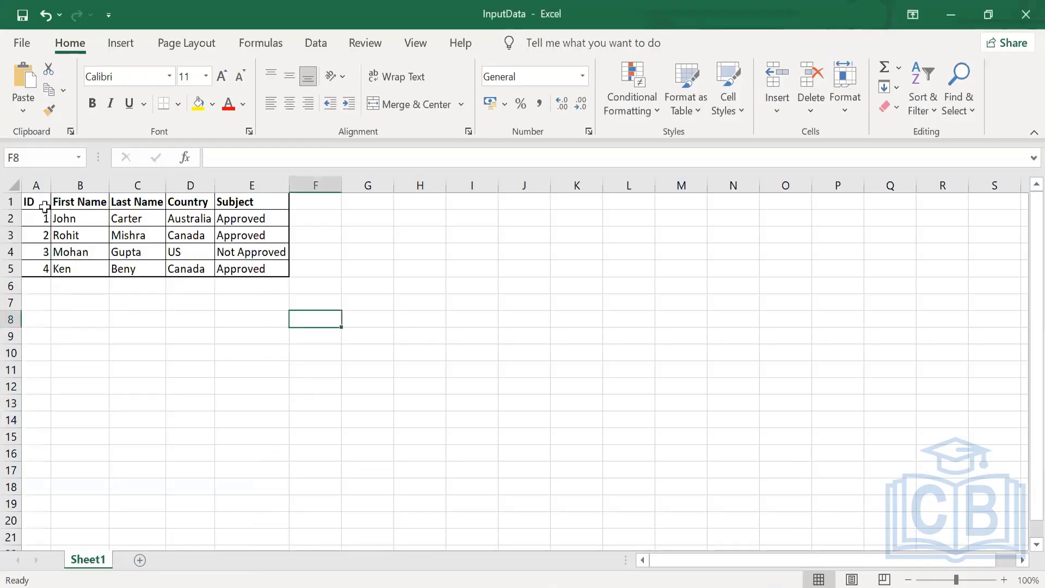
mouse_move(32, 203)
mouse_down()
mouse_move(212, 296)
mouse_move(273, 273)
mouse_up()
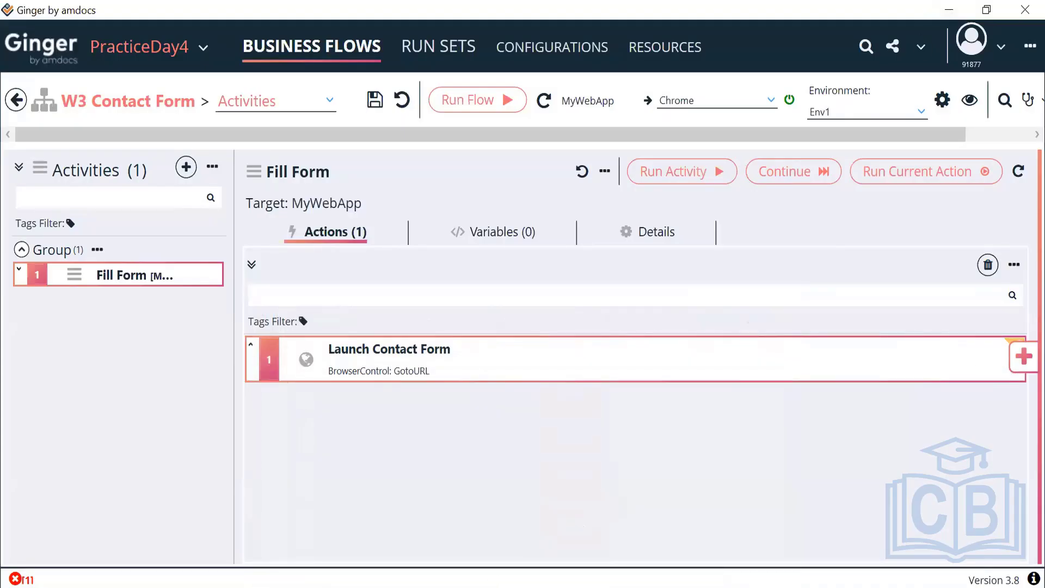
mouse_move(531, 493)
mouse_move(536, 475)
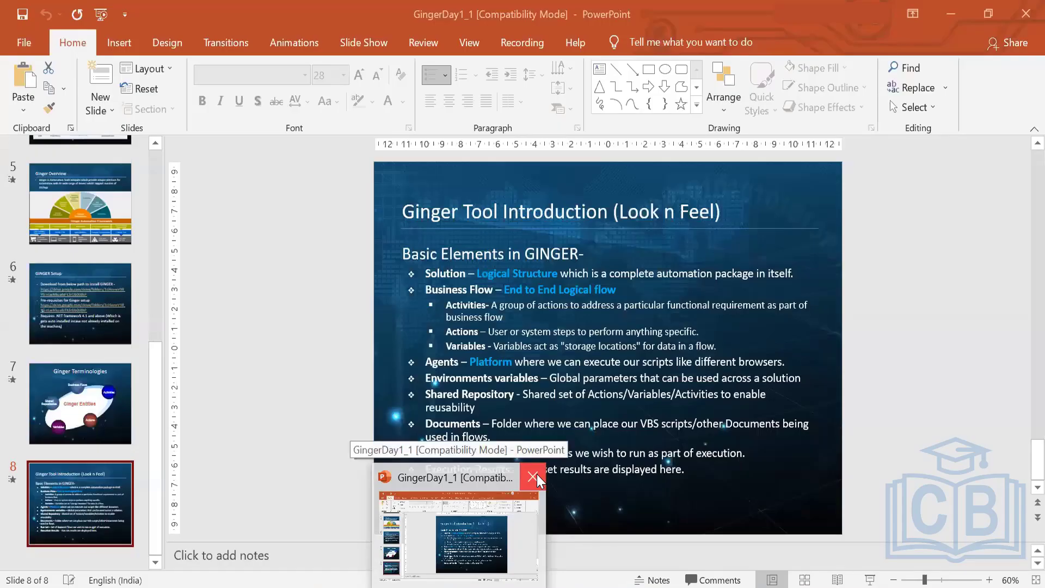
mouse_move(580, 587)
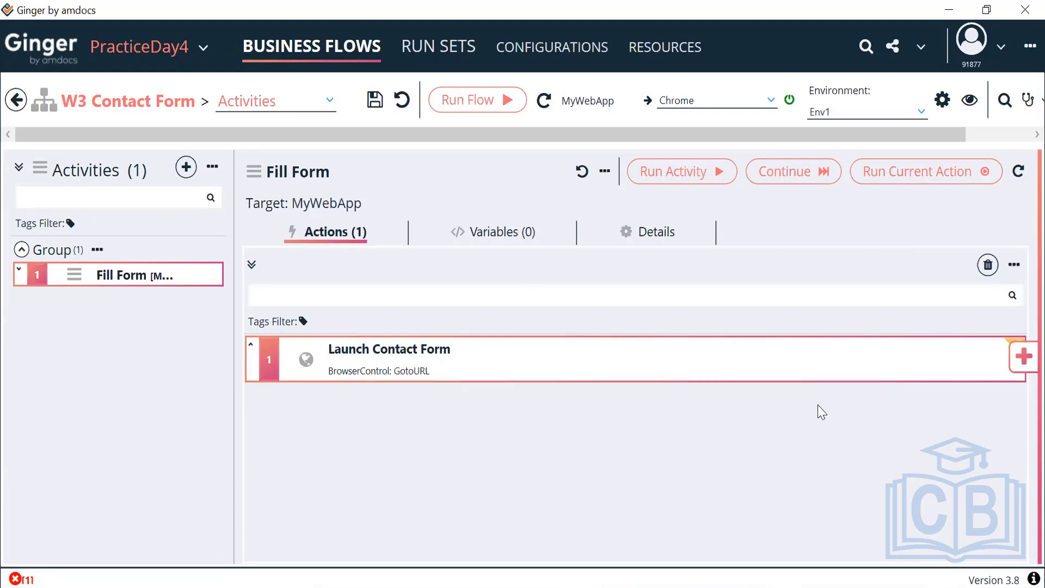
Find the Excel Action among the library's general actions and add it to the Fill Form activity.
click(1022, 358)
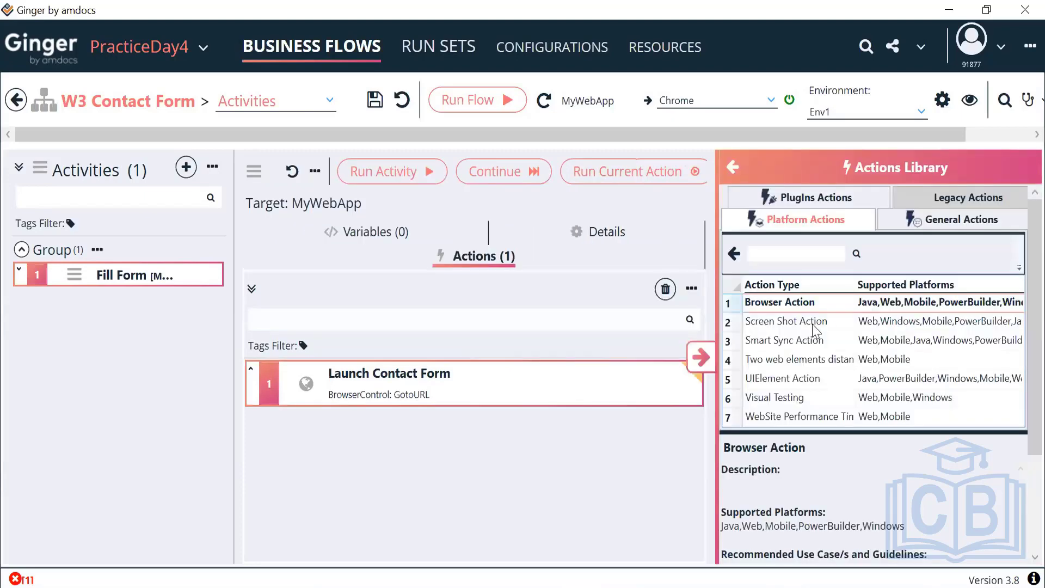
click(931, 226)
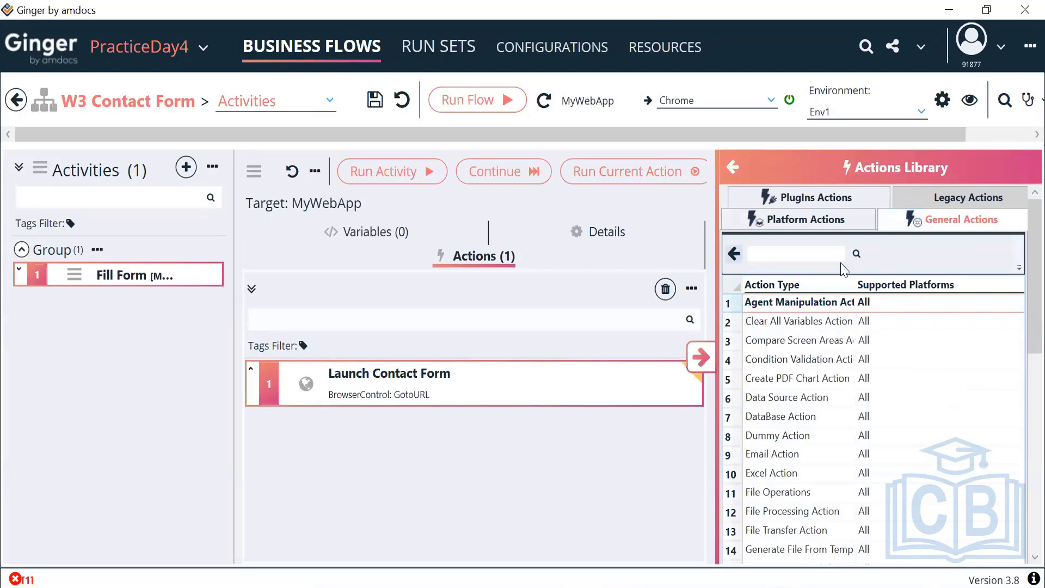
click(811, 259)
text(exce)
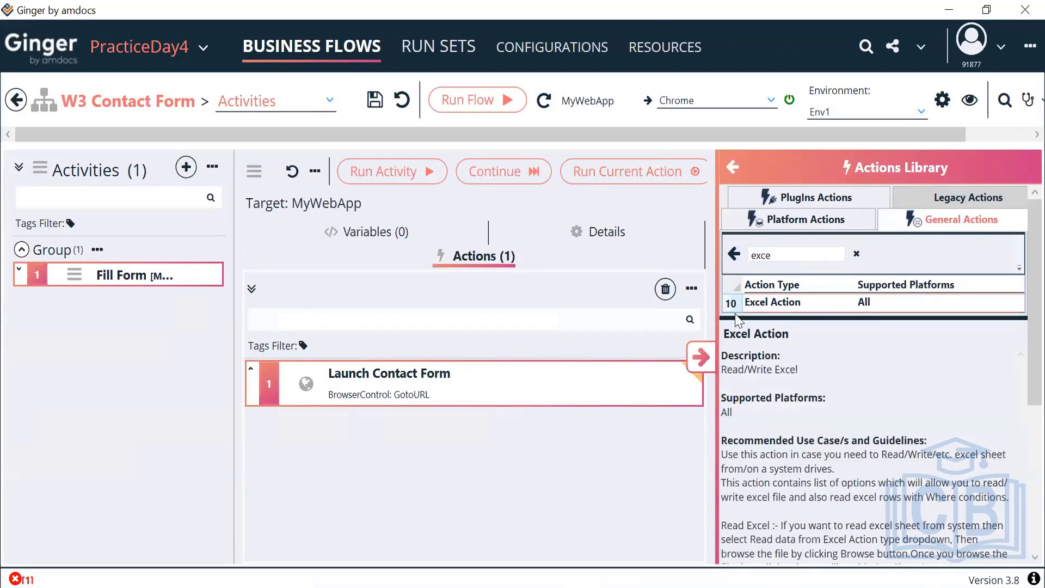
double_click(771, 303)
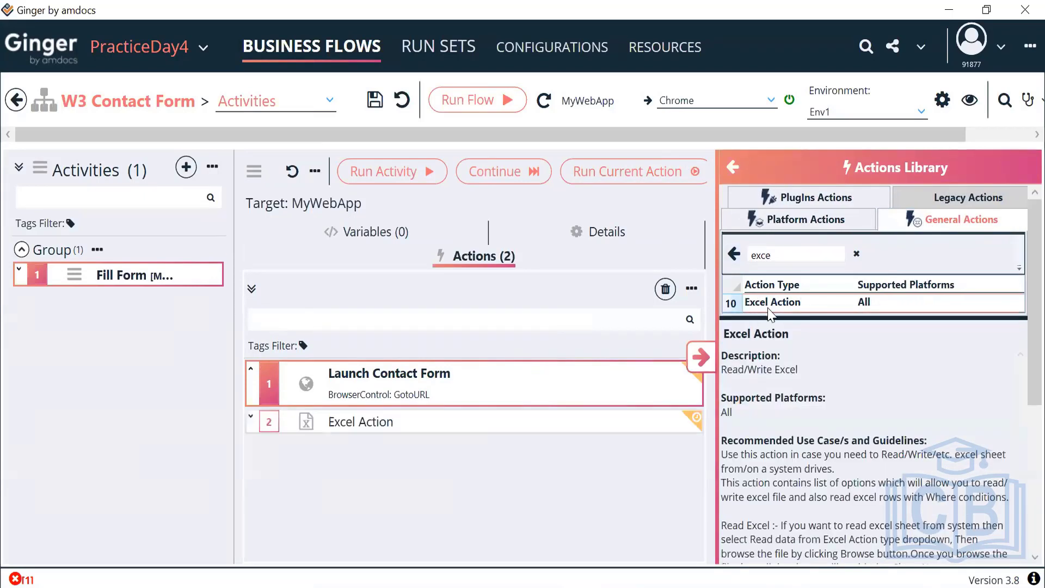
click(701, 357)
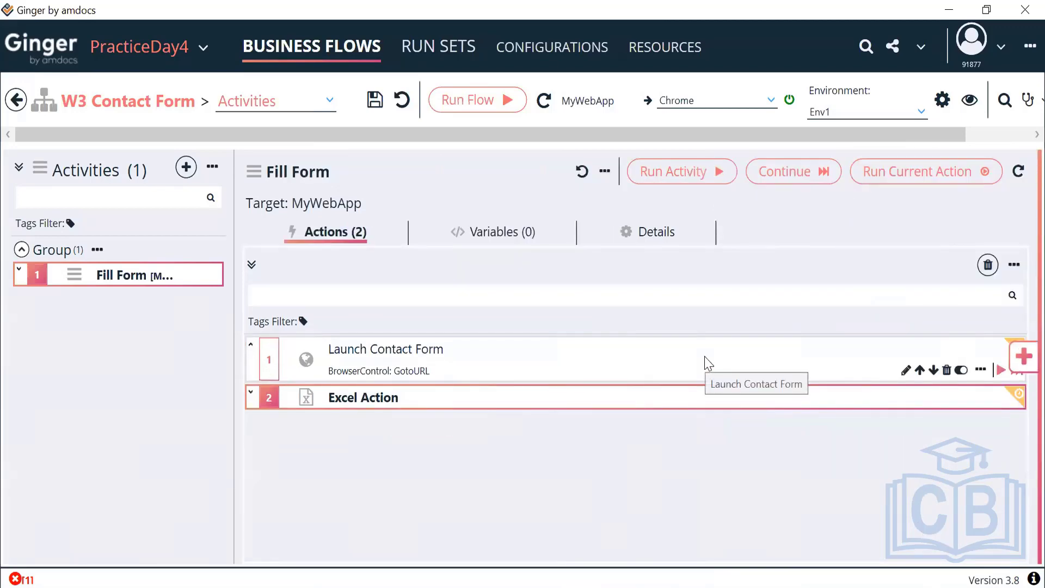
Change the Excel Action's description to Read Data from Excel and return to the actions list.
double_click(430, 399)
click(298, 301)
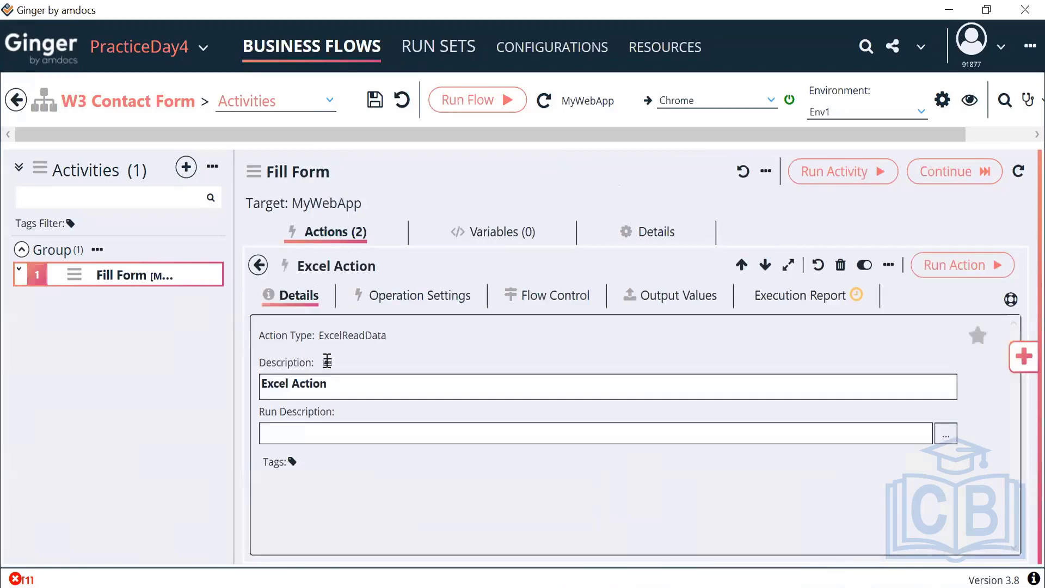
drag(345, 387, 201, 400)
text(Read DAta)
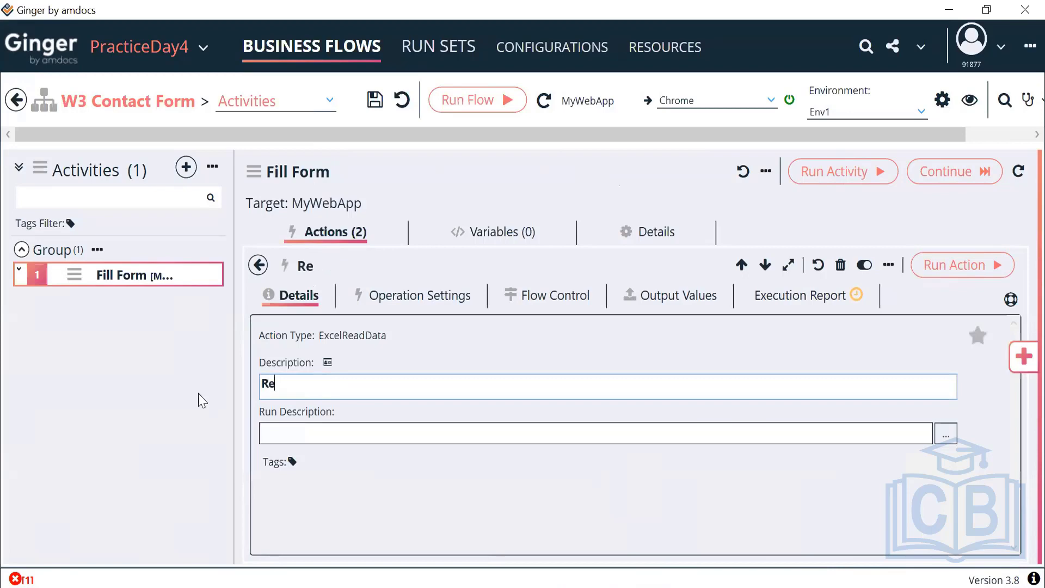
key(BackSpace)
key(BackSpace)
key(BackSpace)
key(BackSpace)
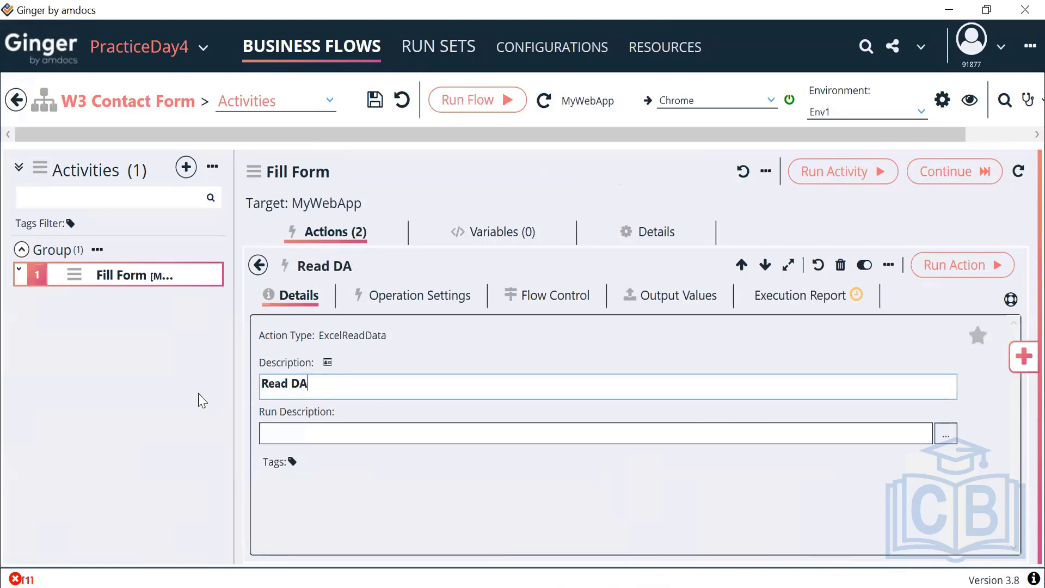
text(ata from Excel)
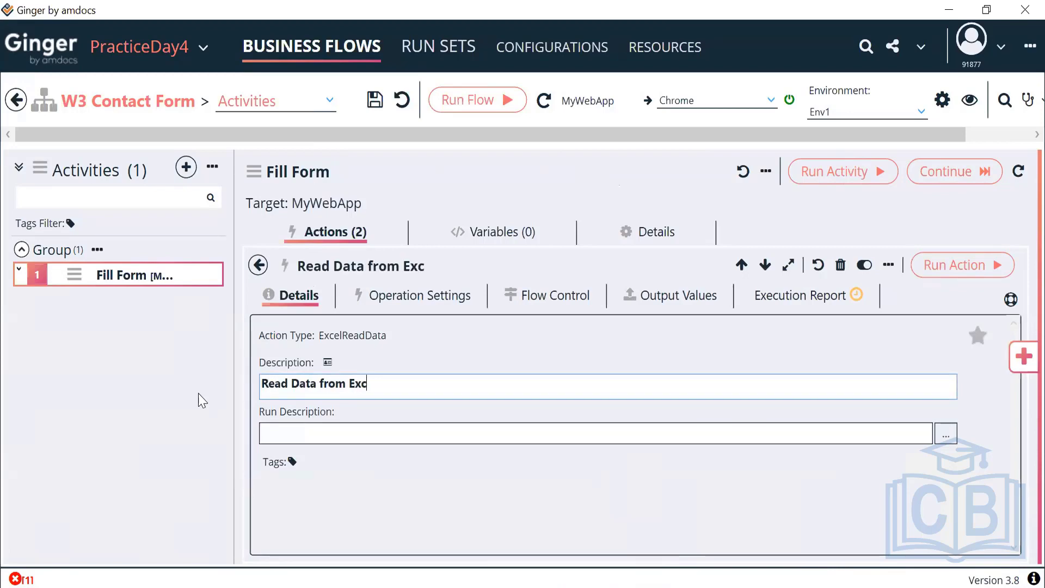
click(259, 267)
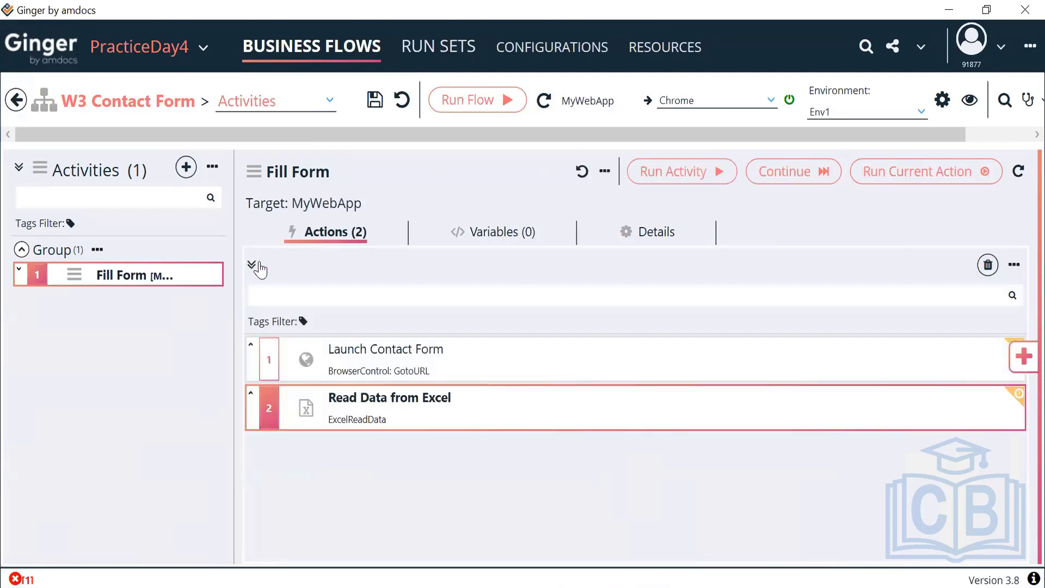
Set the Read Data from Excel action's file path to InputData.xlsx in the DataSources folder of Ginger Projects' PracticeDay4 on the Desktop.
click(462, 404)
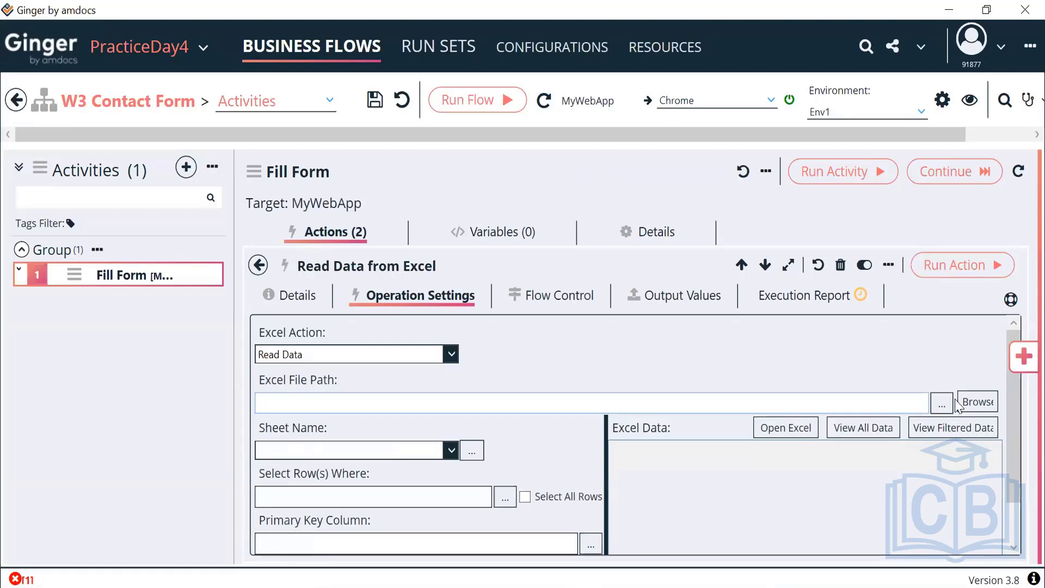
click(973, 401)
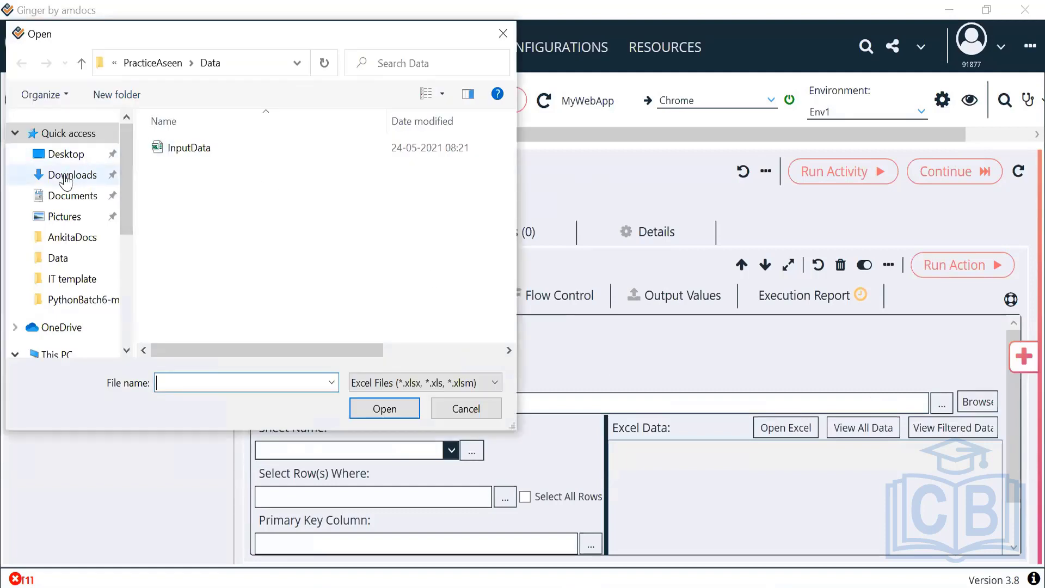
click(68, 154)
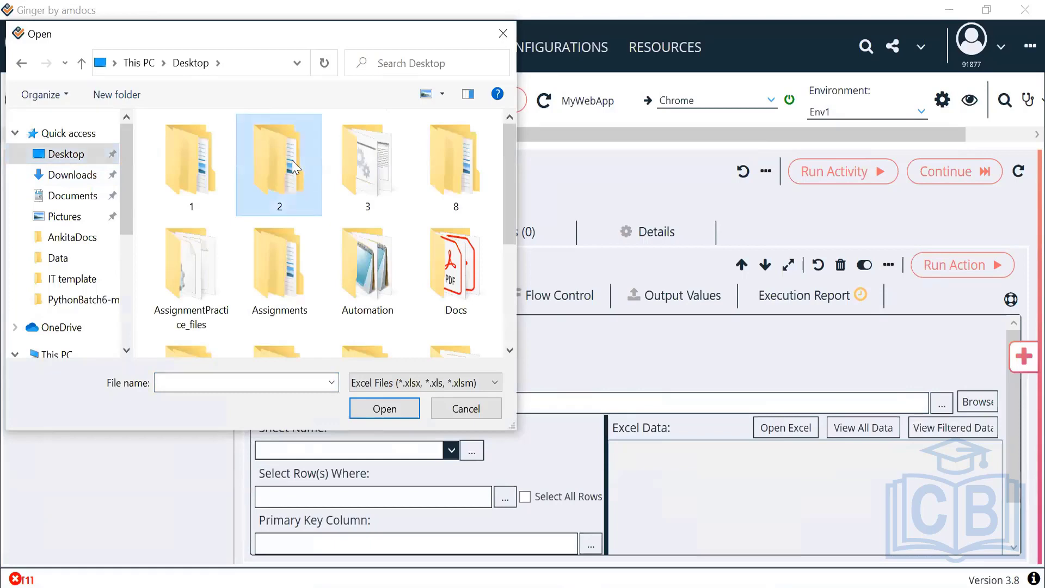
scroll(292, 160, down, 3)
click(188, 215)
double_click(189, 210)
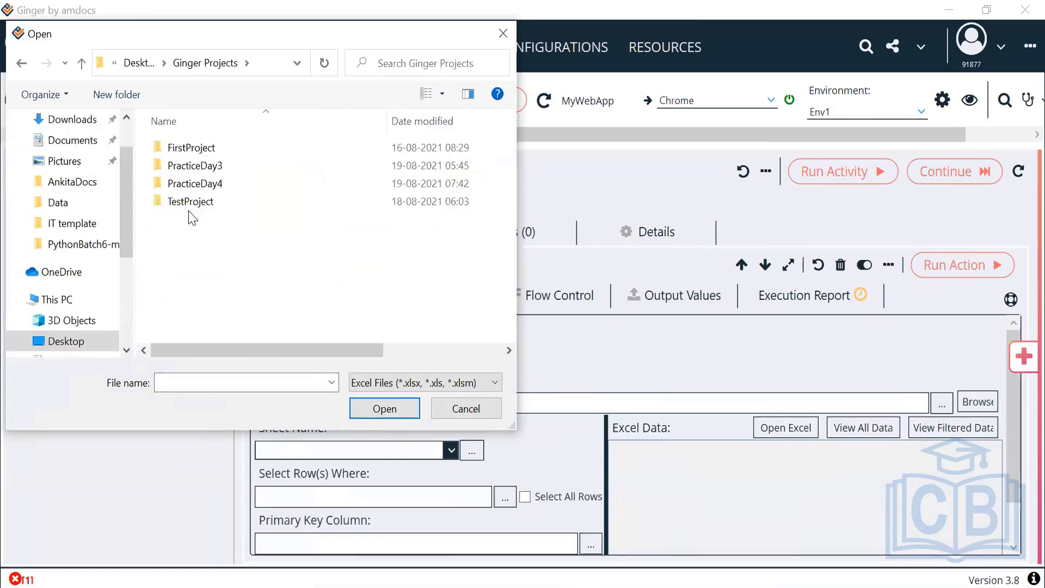
click(205, 191)
double_click(204, 190)
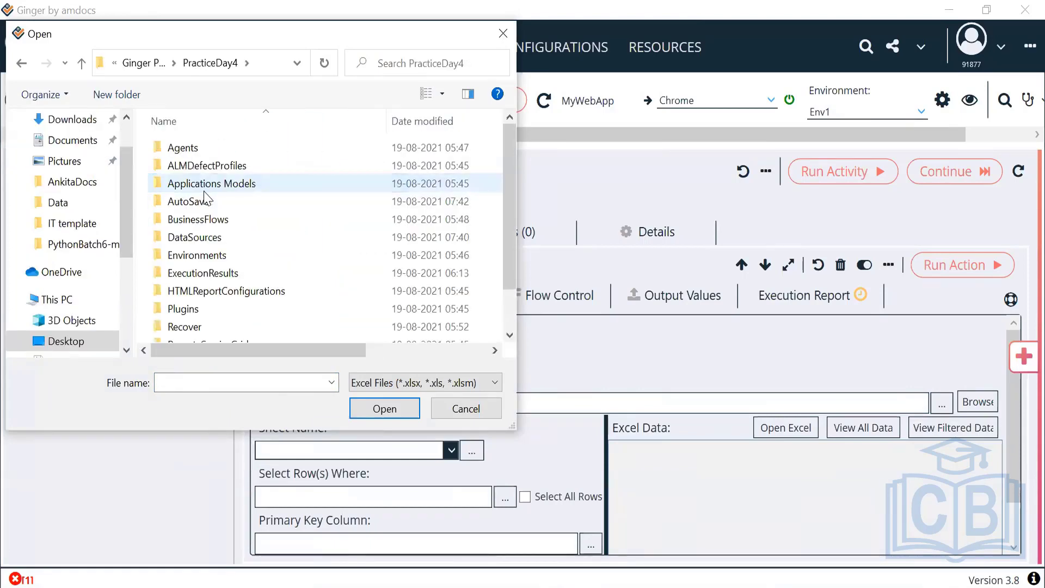
double_click(196, 233)
double_click(188, 151)
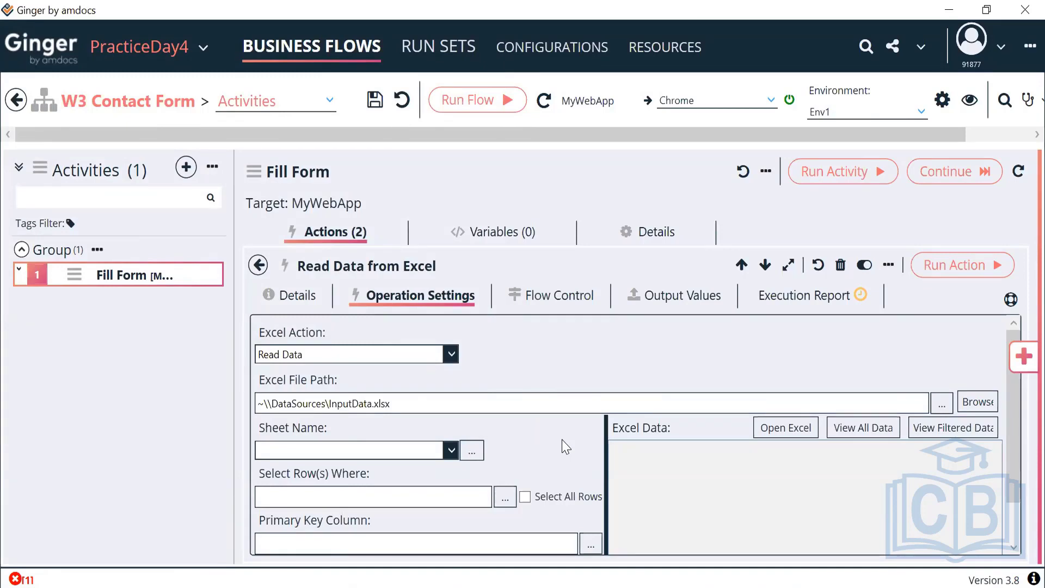
Set the sheet name of the Read Data from Excel action to Sheet1.
scroll(561, 439, down, 1)
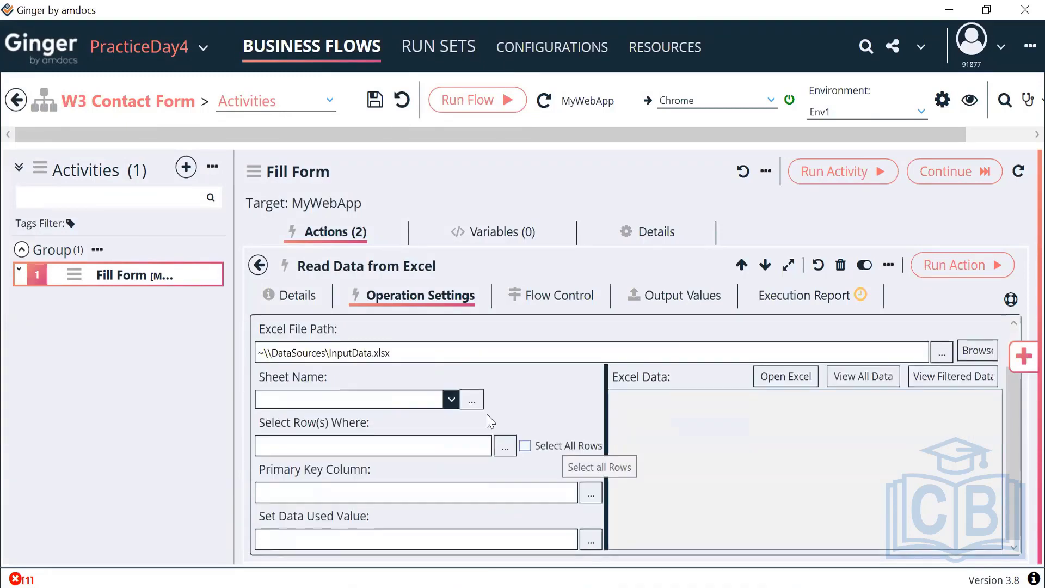
click(451, 400)
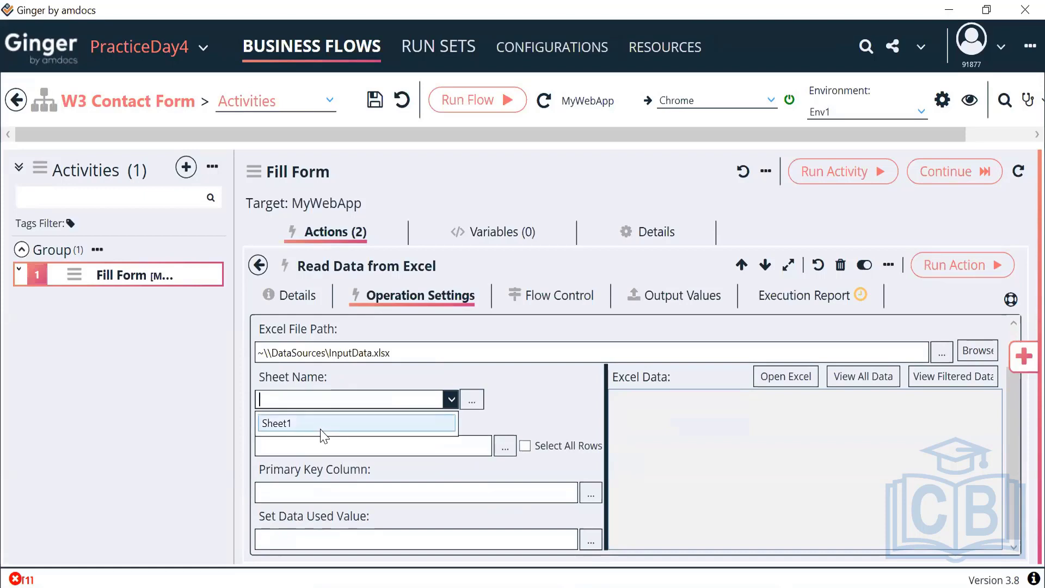
click(322, 425)
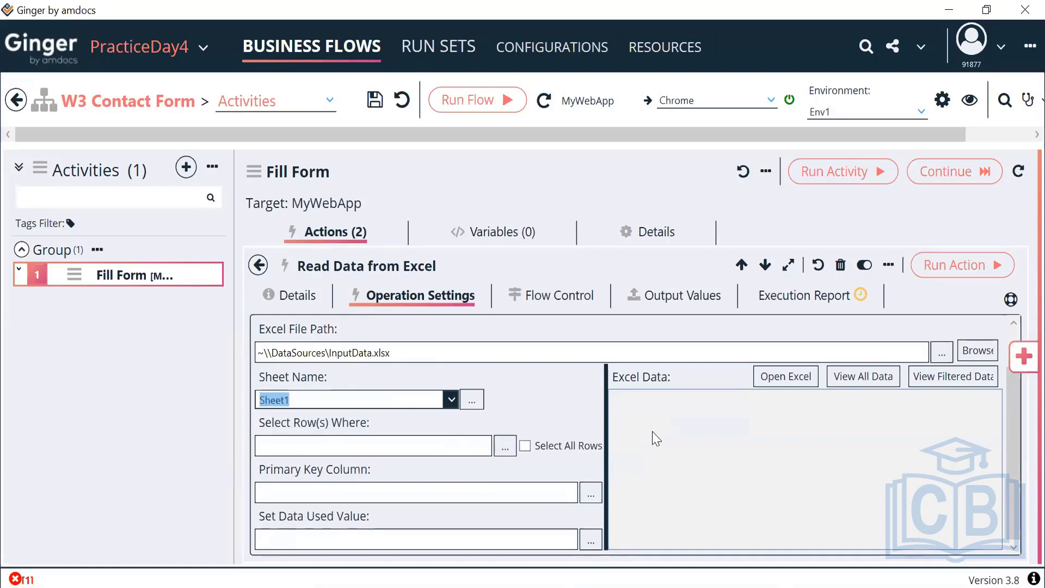
Set the row condition of the Read Data from Excel action to ID=1 and preview the filtered Excel data.
click(986, 381)
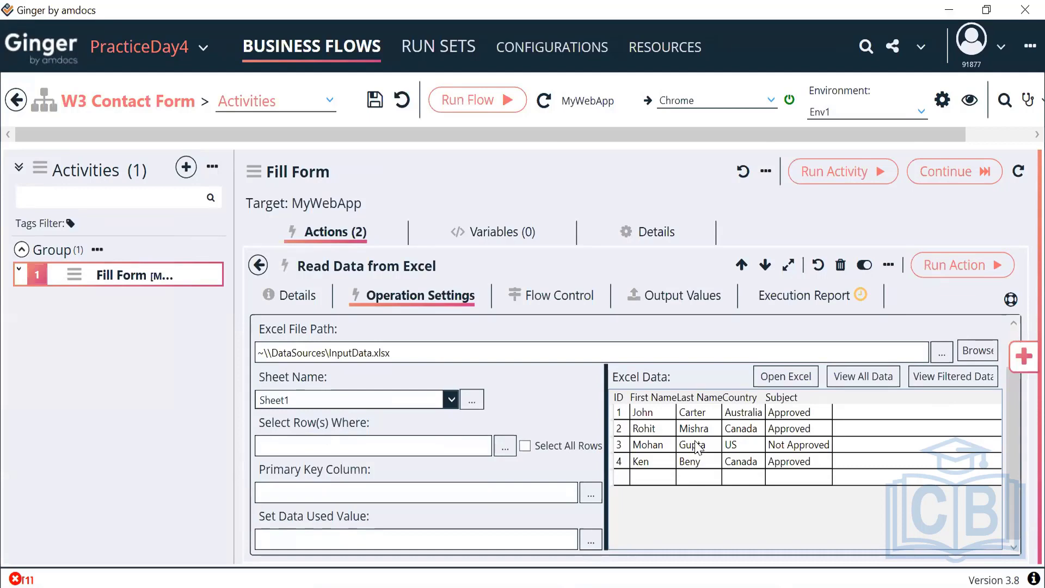
click(369, 448)
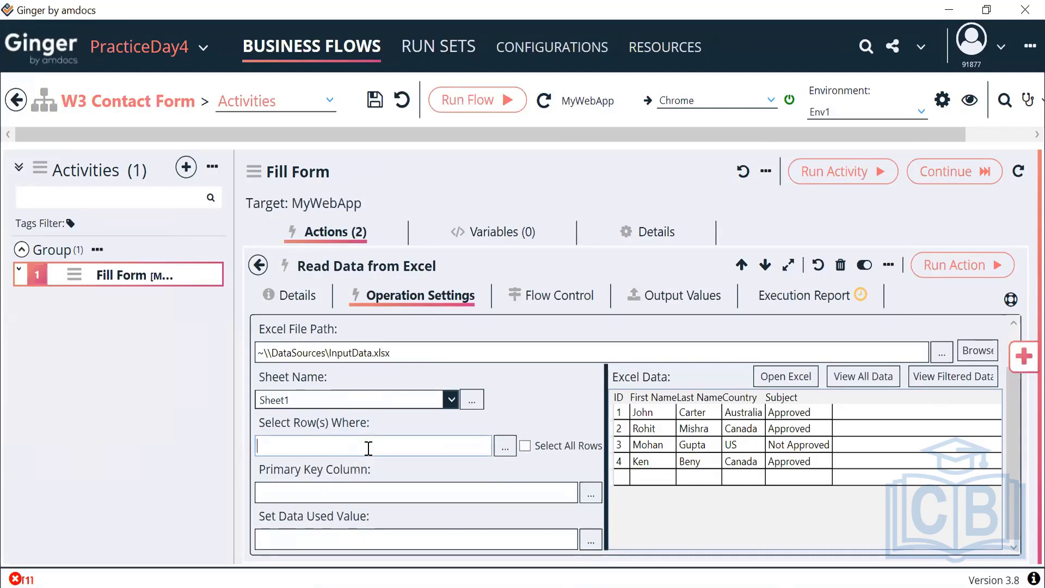
text(ID=1)
click(945, 381)
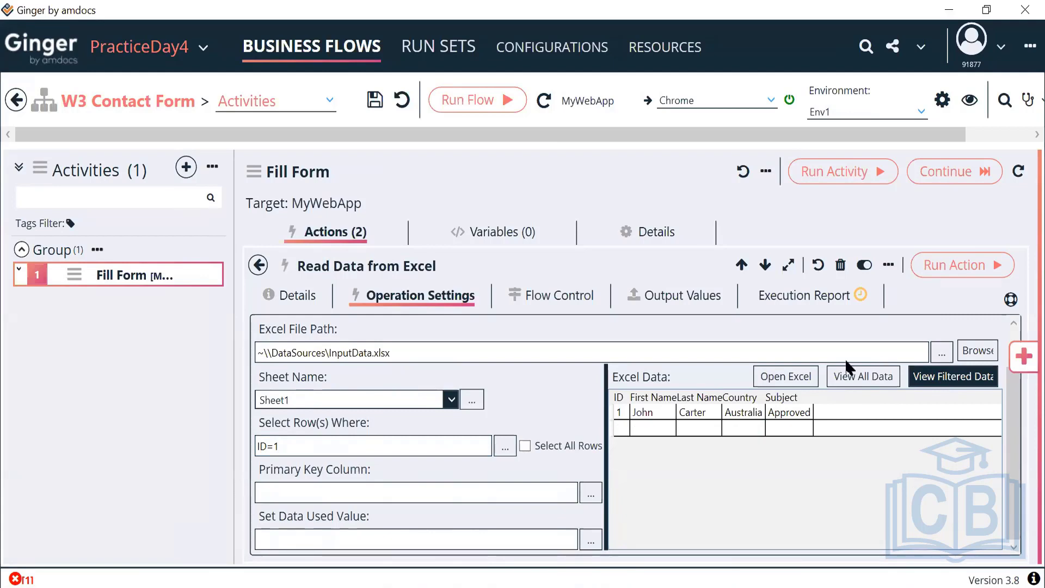
Narrow the Activities pane and review the action's Excel file path, sheet name and row condition.
scroll(526, 403, up, 2)
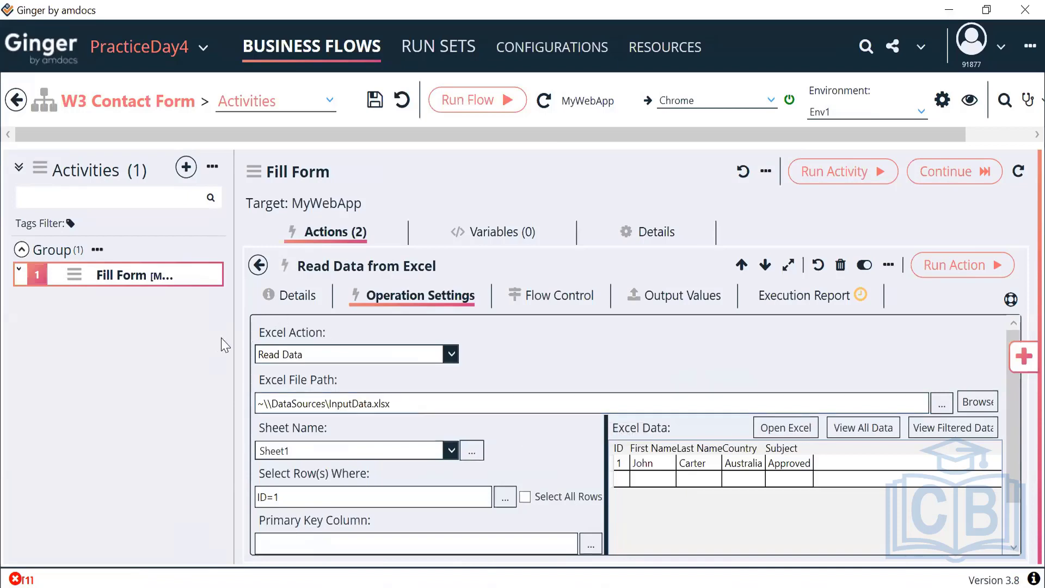
drag(234, 342, 111, 339)
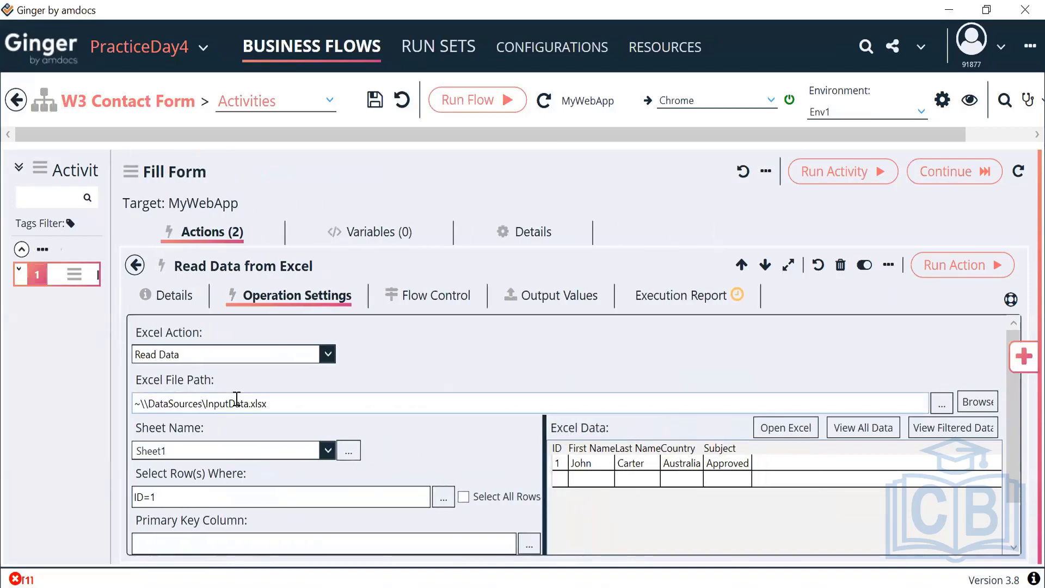
drag(267, 403, 107, 399)
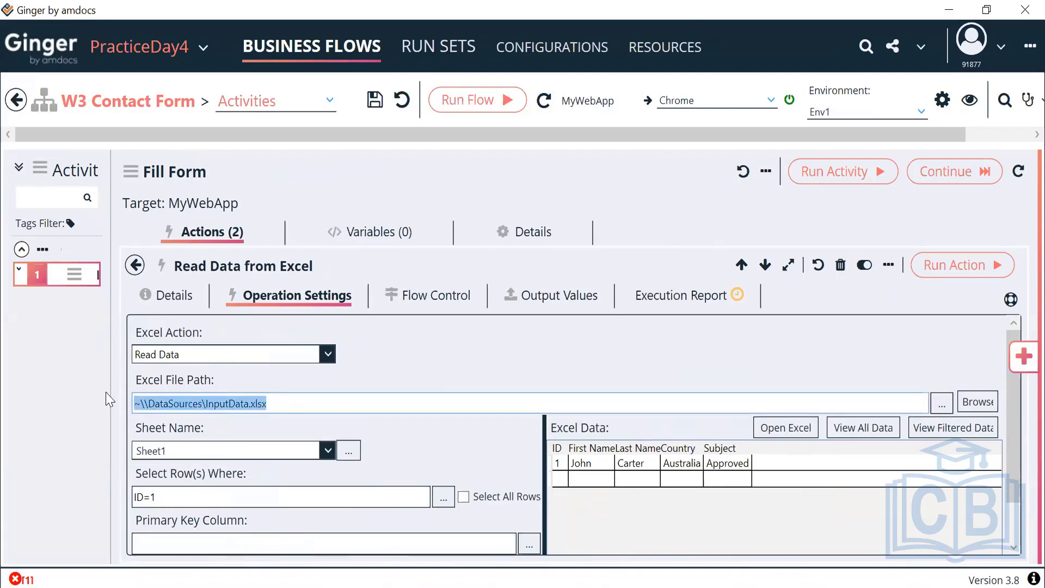
click(287, 456)
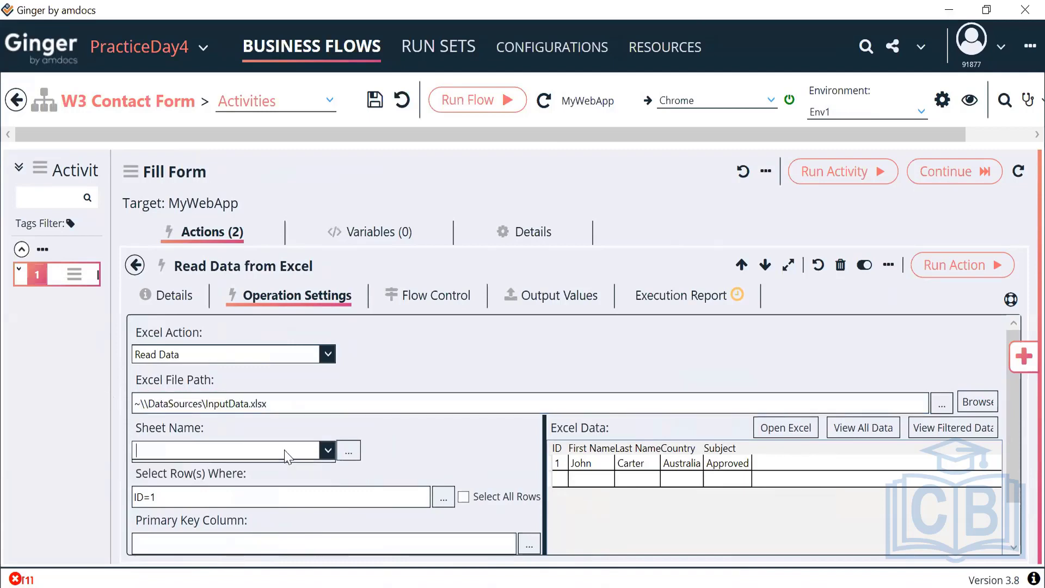
click(215, 472)
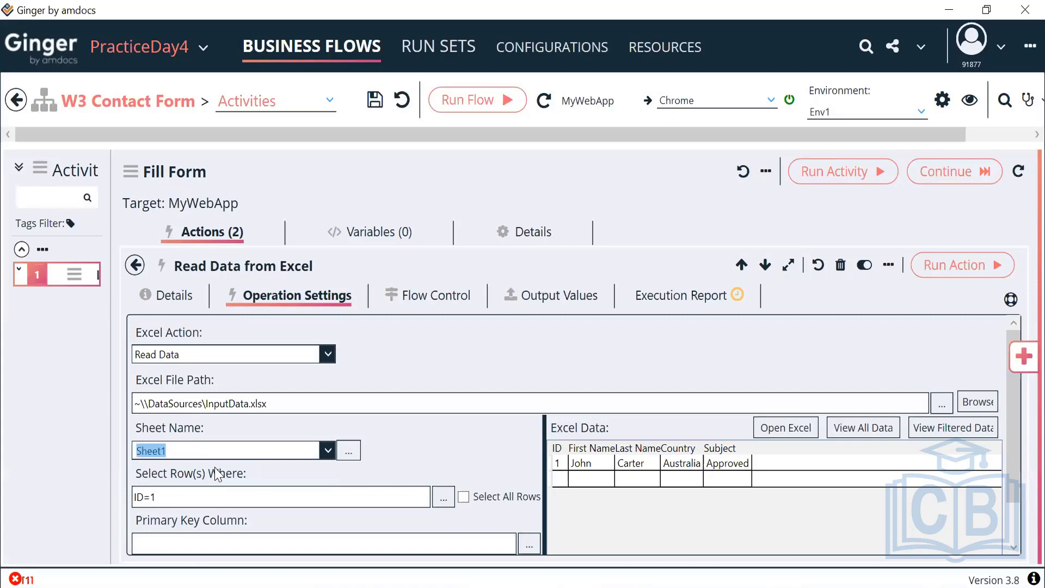
click(225, 505)
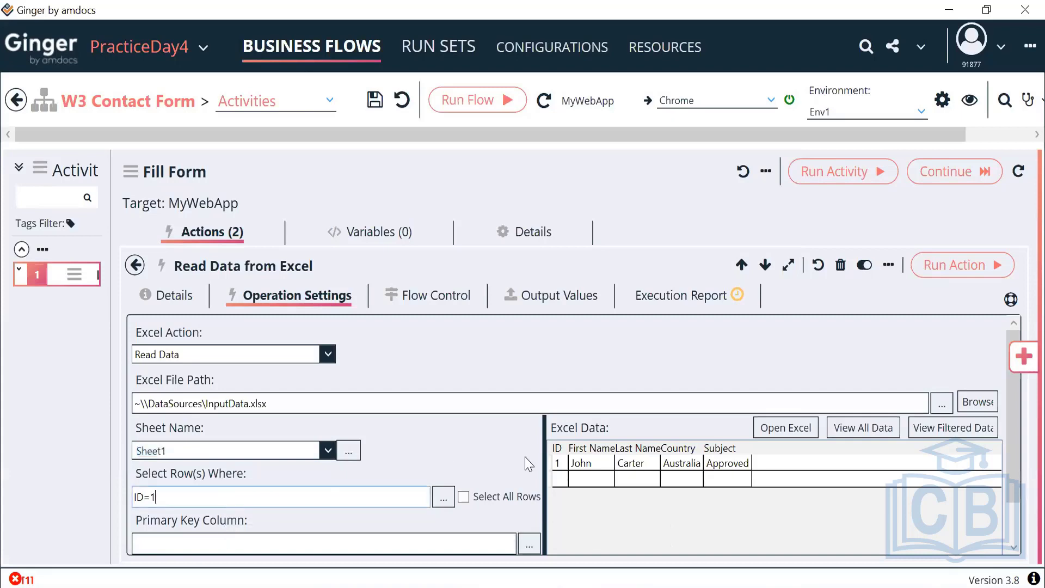
scroll(525, 456, down, 1)
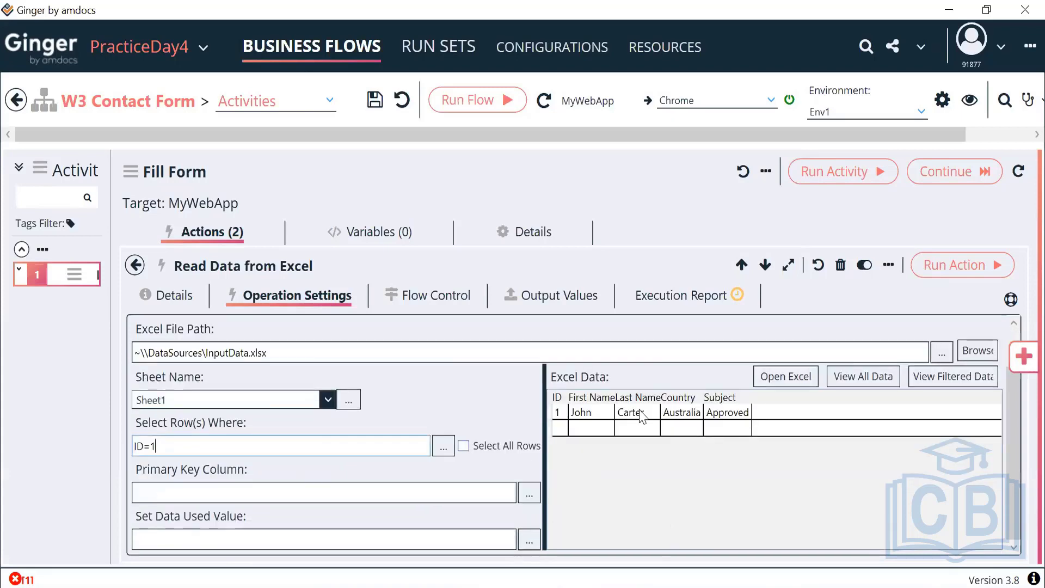
Refresh the filtered data preview, run the Read Data from Excel action and show its output values.
click(947, 376)
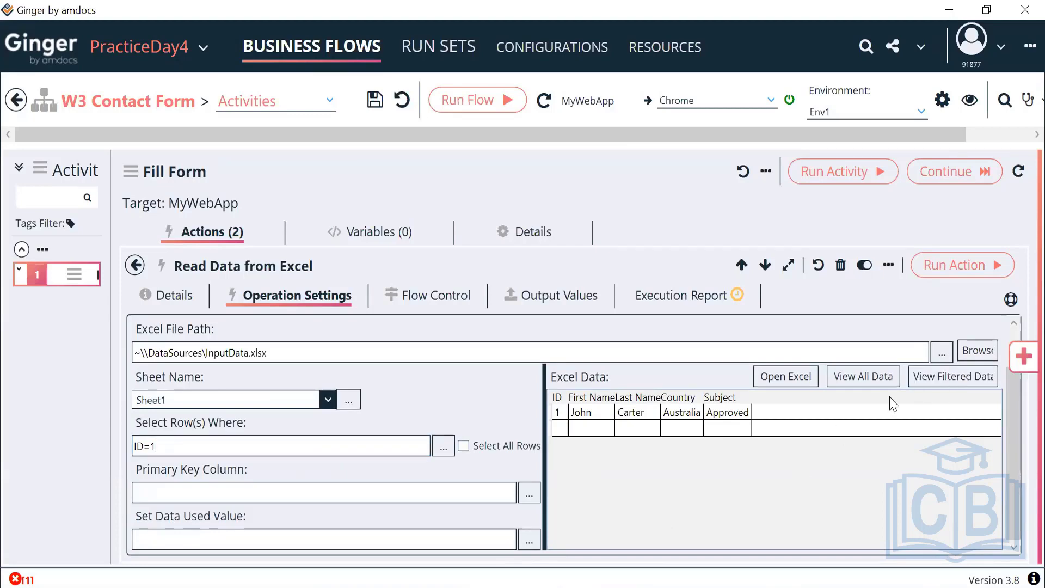
click(942, 266)
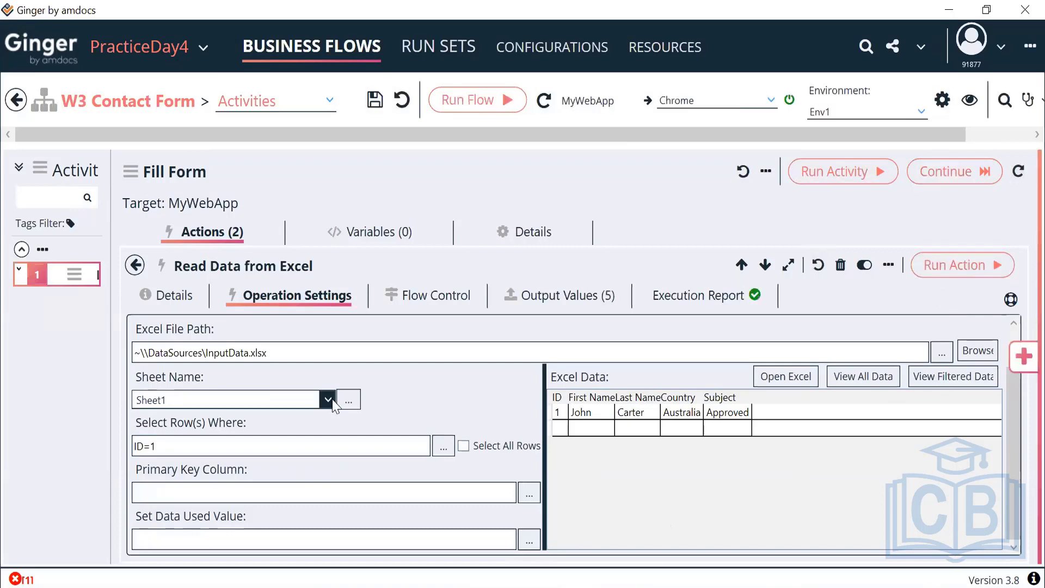
click(576, 296)
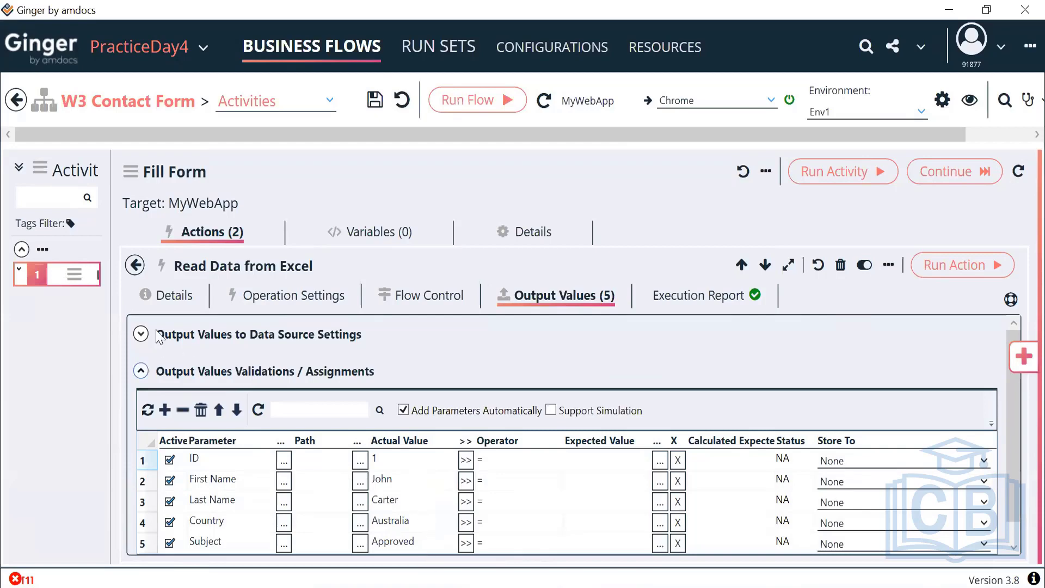
Add a String variable from the variables library to the Fill Form activity.
click(364, 242)
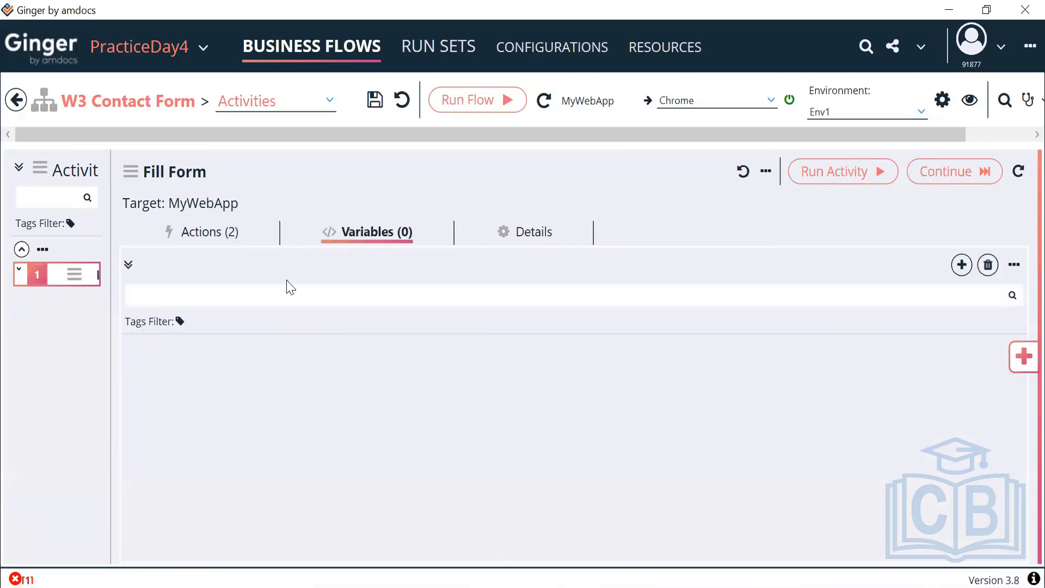
click(961, 265)
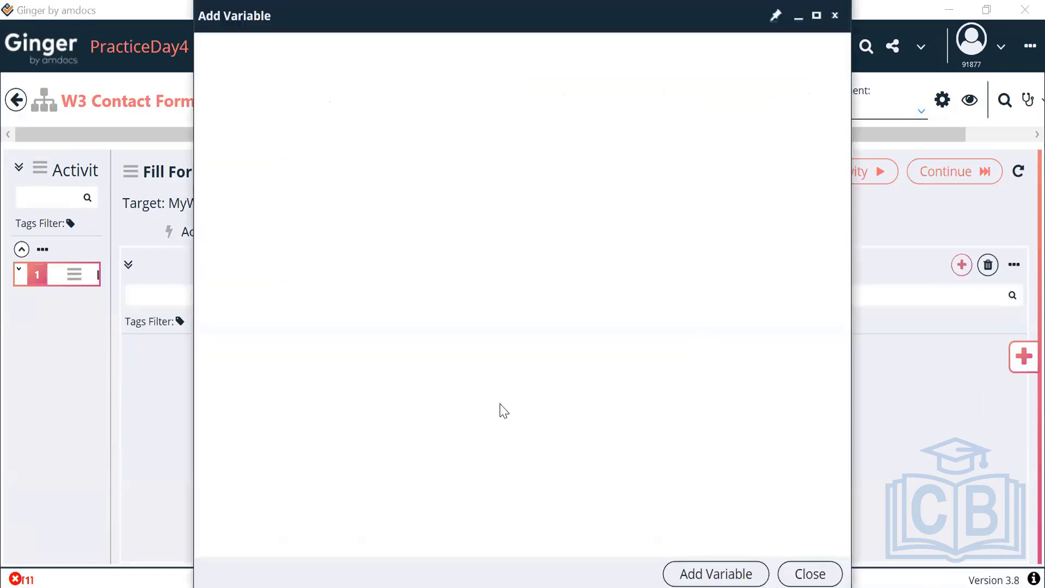
click(331, 423)
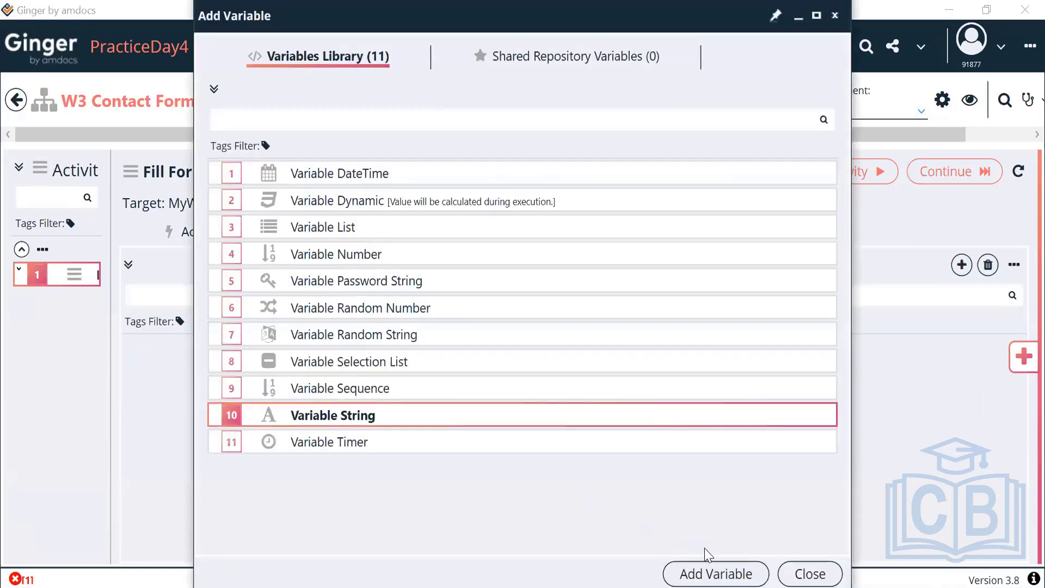
click(701, 577)
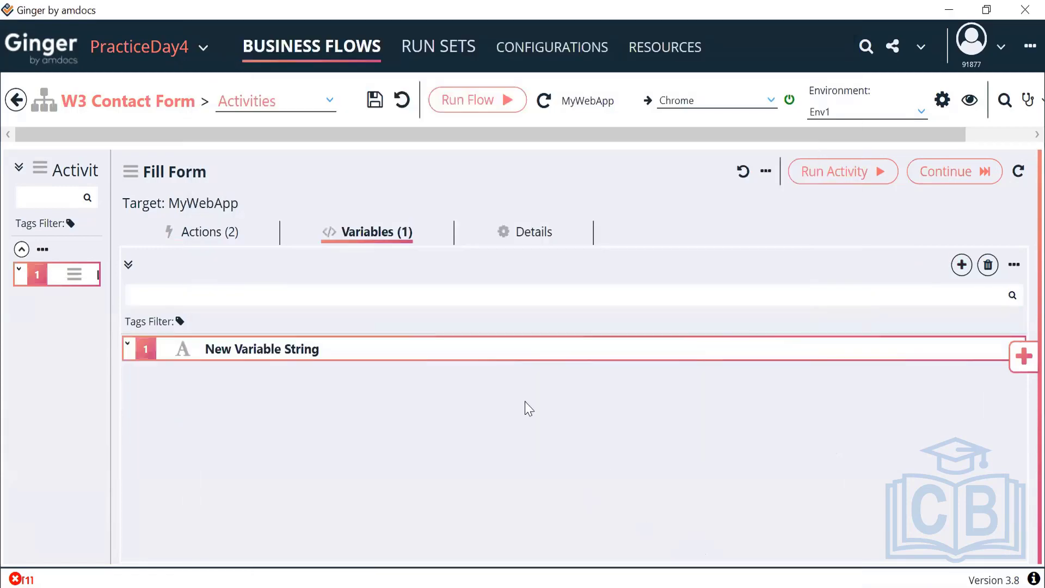
Rename the new string variable as ACT_FirstName in its general details and return to the variables list.
double_click(510, 352)
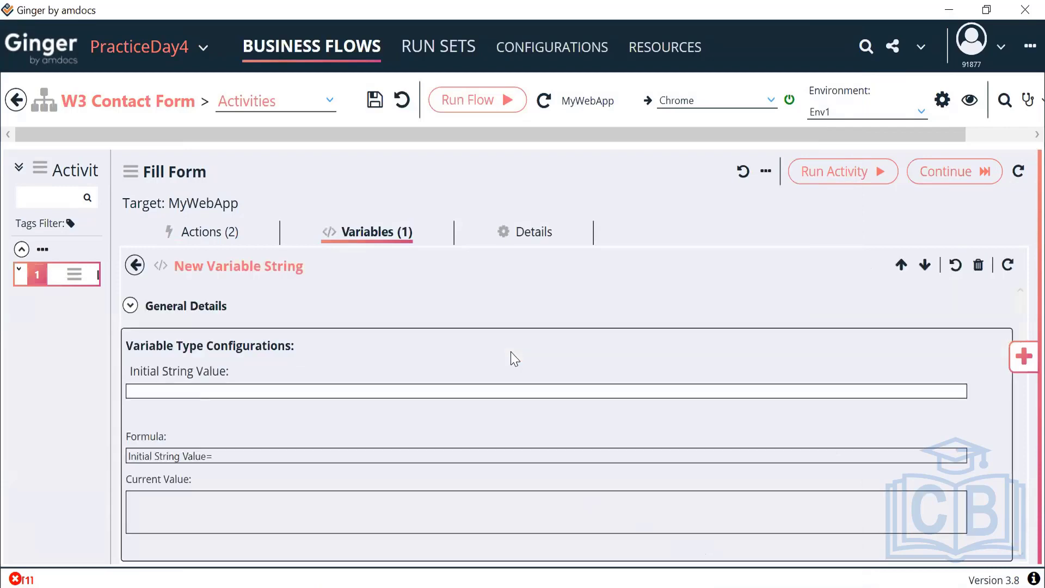
click(131, 306)
click(131, 306)
click(130, 306)
drag(235, 381, 51, 389)
text(AC)
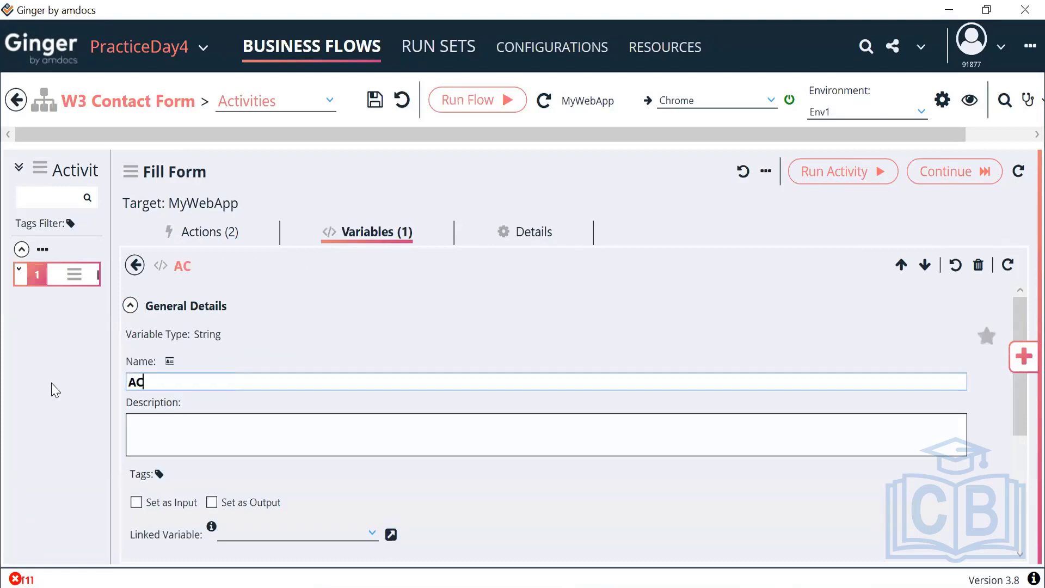
text(T_FirstNAme)
key(BackSpace)
key(BackSpace)
key(BackSpace)
text(am)
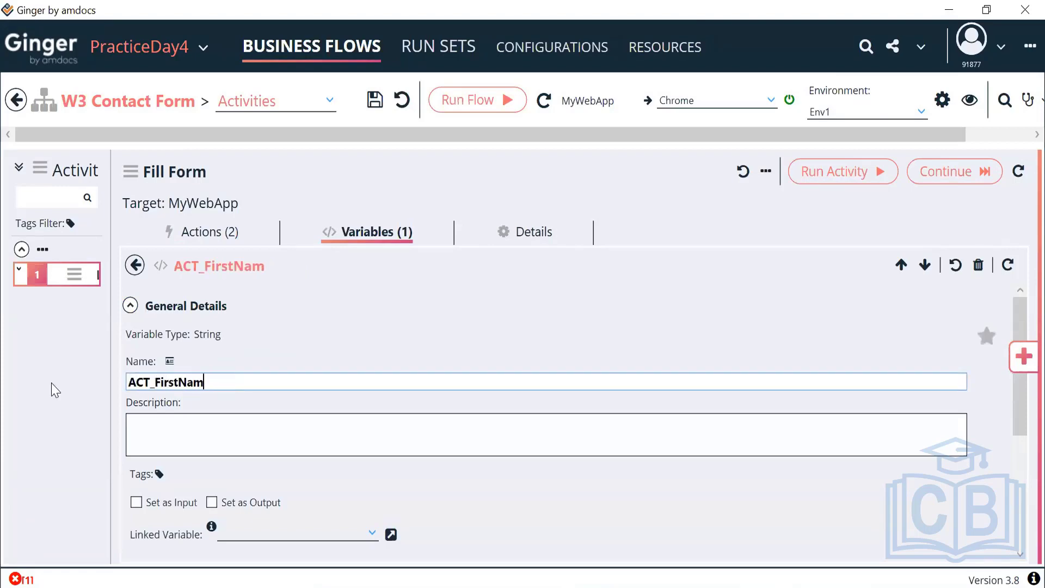
text(e)
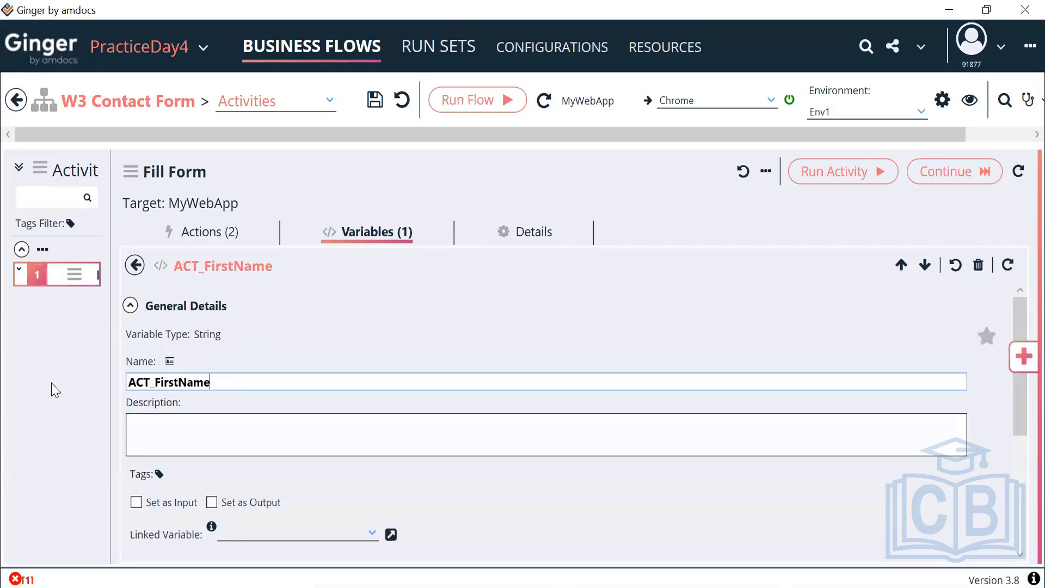
click(136, 267)
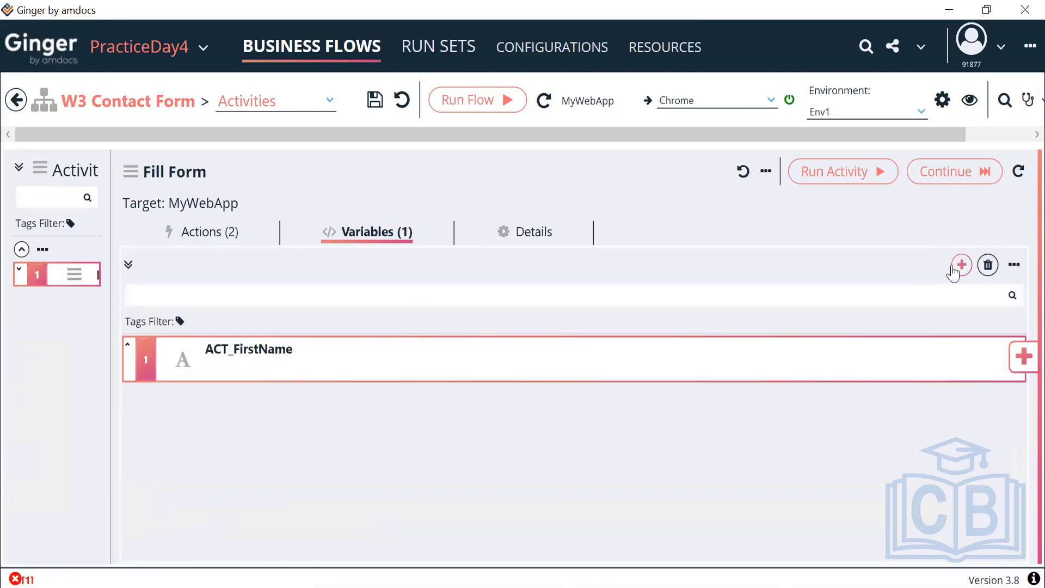
Add four more String variables to the Fill Form activity and close the variables library.
click(954, 270)
double_click(332, 418)
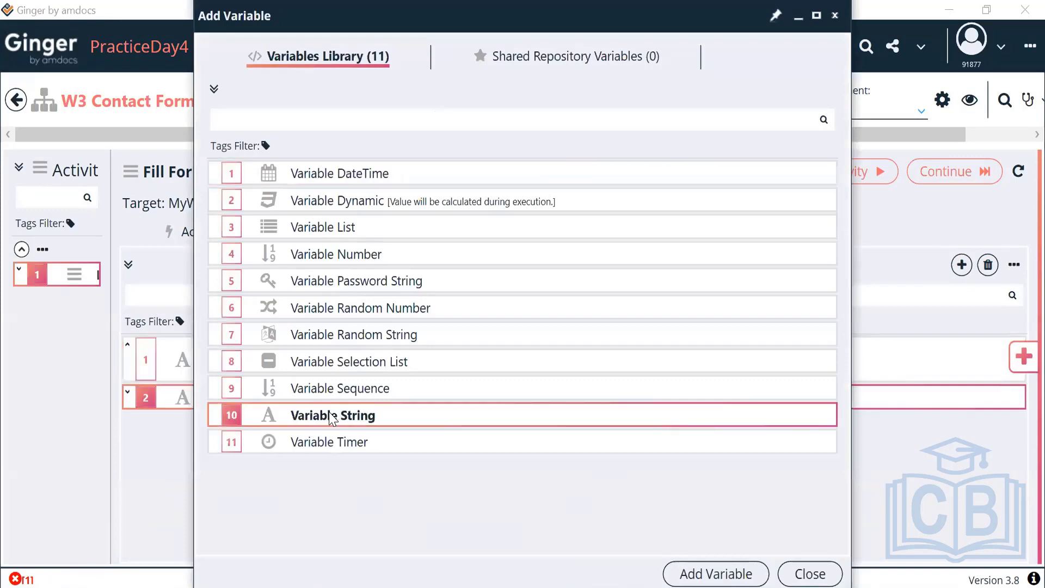
double_click(326, 417)
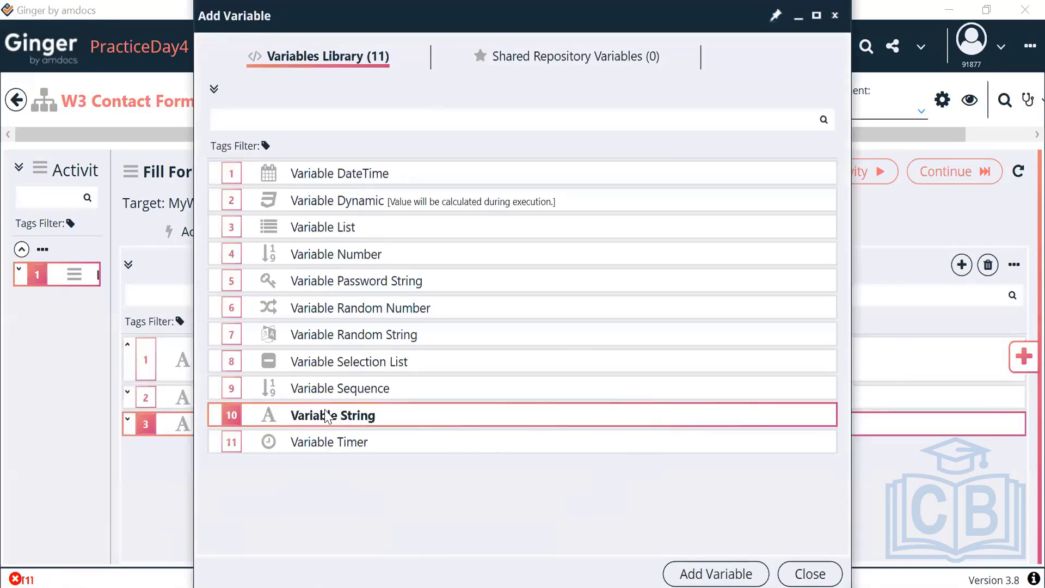
double_click(327, 417)
double_click(327, 417)
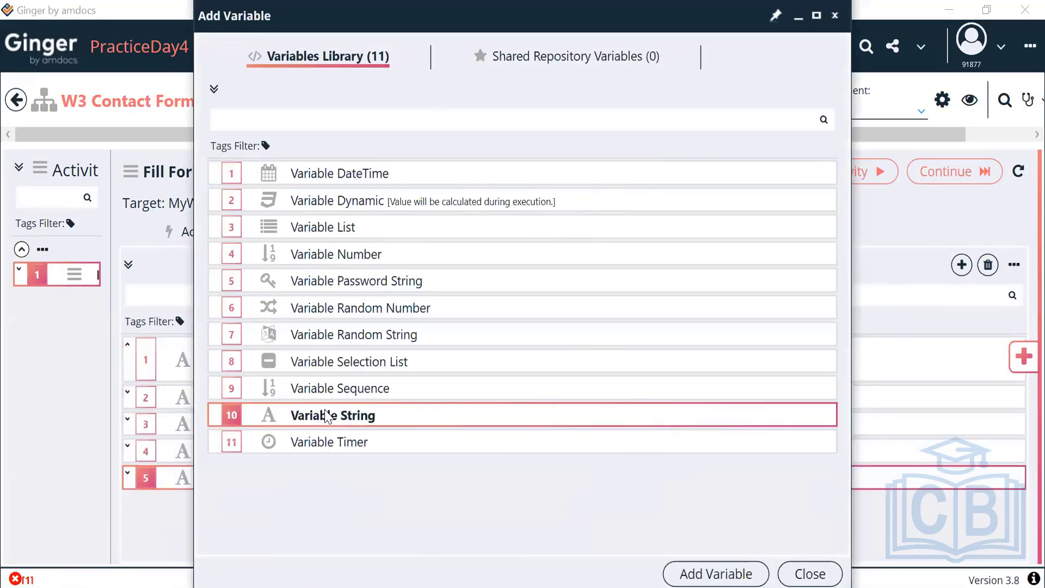
click(797, 577)
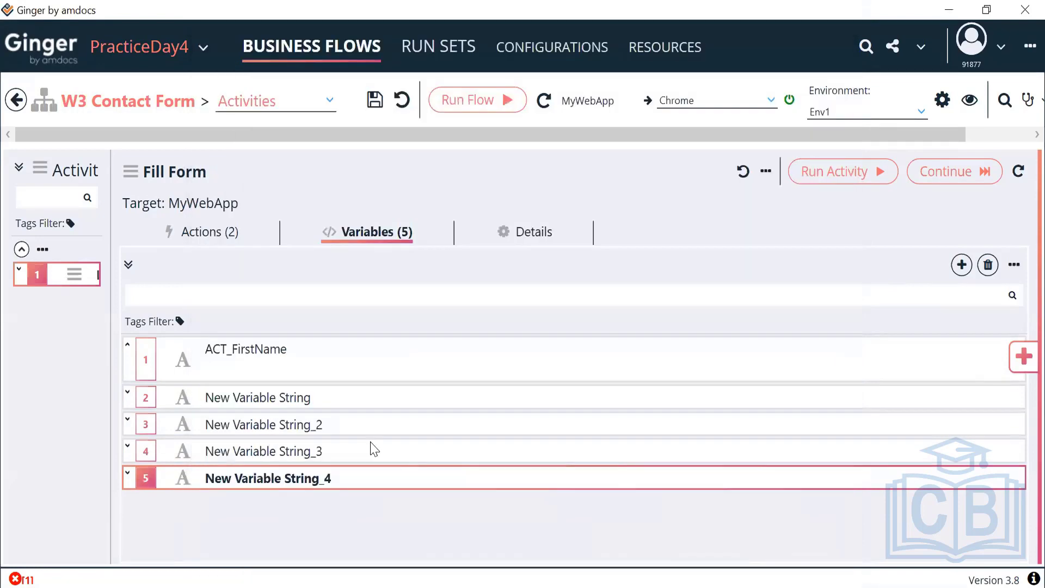
Rename the second variable, New Variable String, as ACT_LastName and return to the variables list.
double_click(328, 406)
drag(249, 381, 60, 375)
text(ACT)
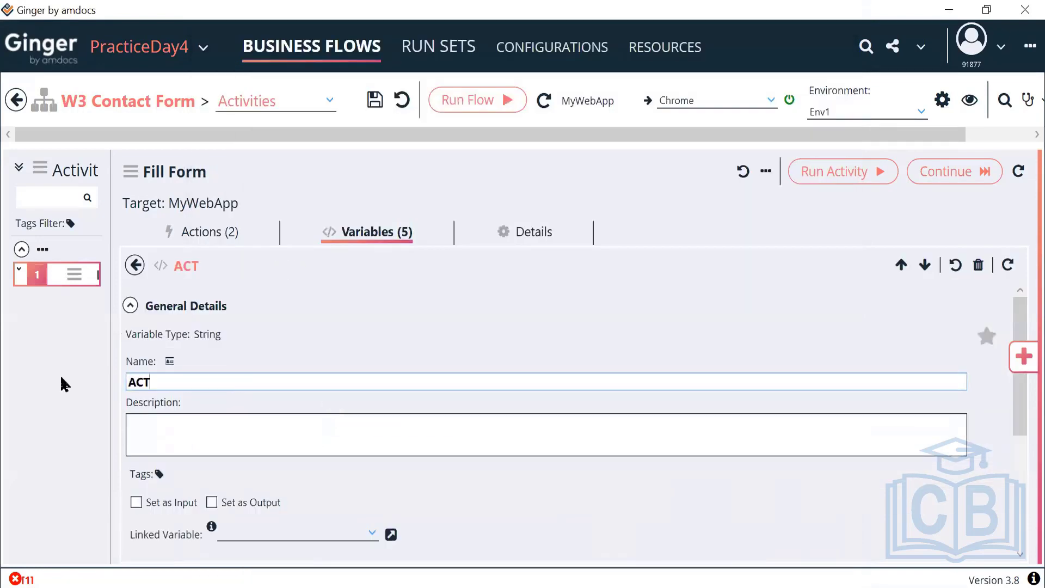
text(_LastName)
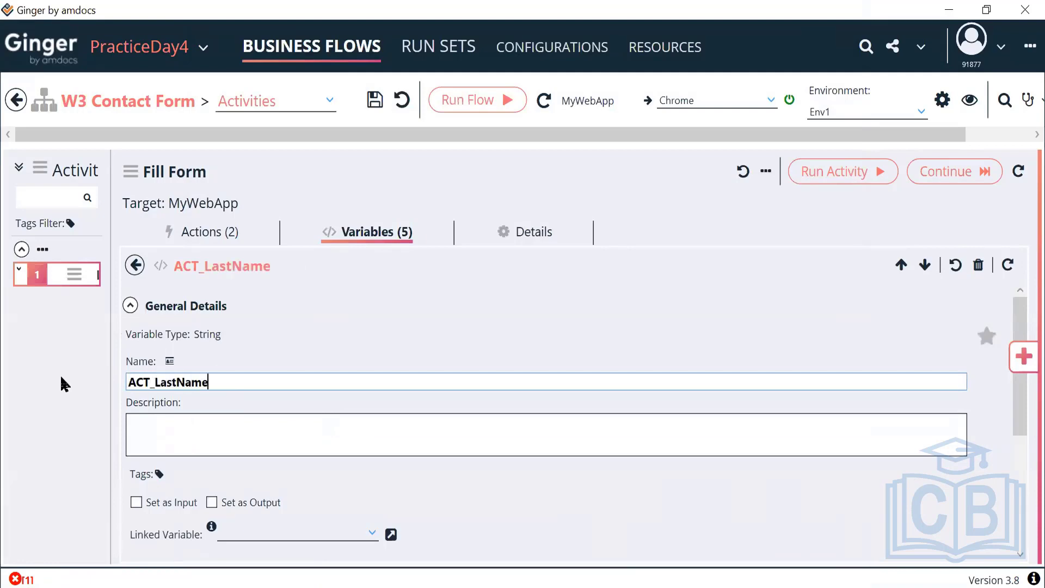
click(136, 267)
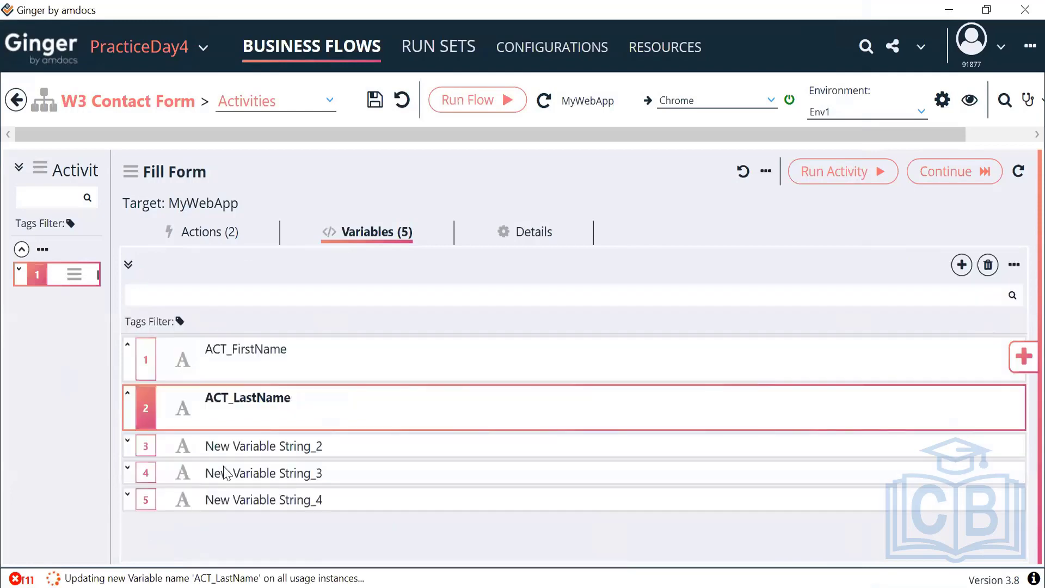
Rename the third variable, New Variable String_2, as ACT_Country and return to the variables list.
double_click(253, 445)
click(257, 383)
key(ctrl+a)
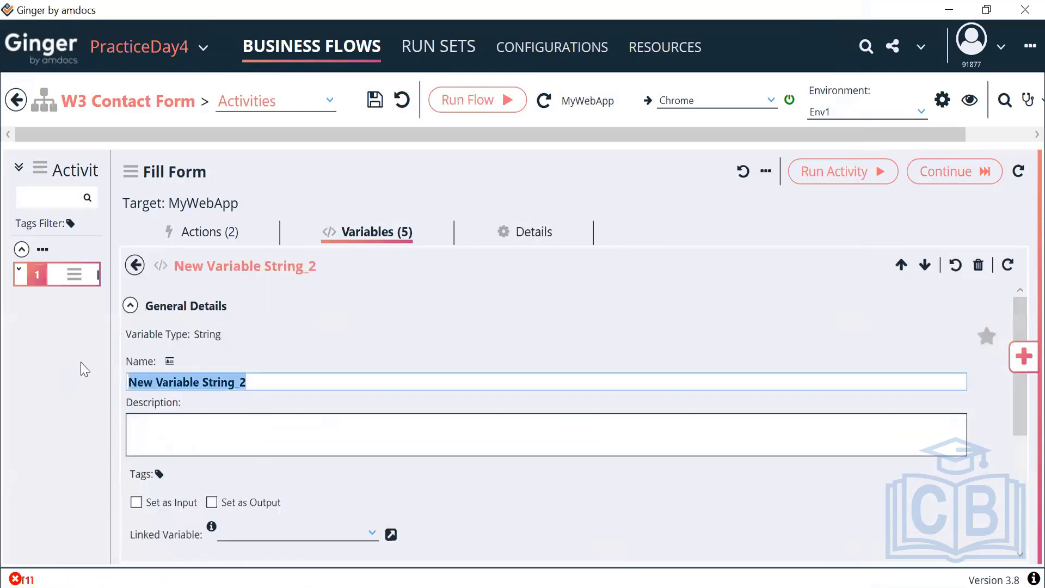
text(ACT)
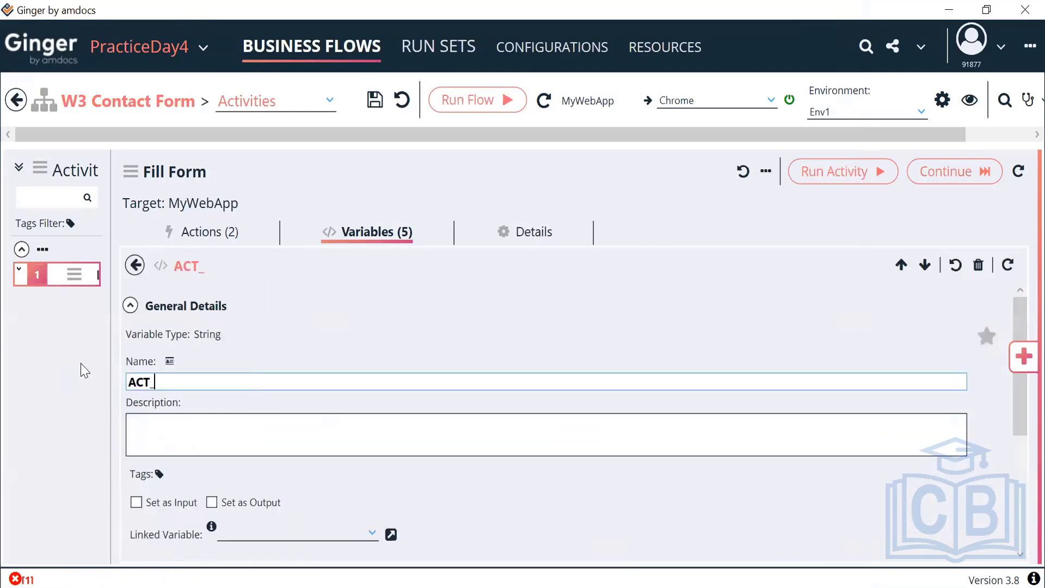
text(_Country)
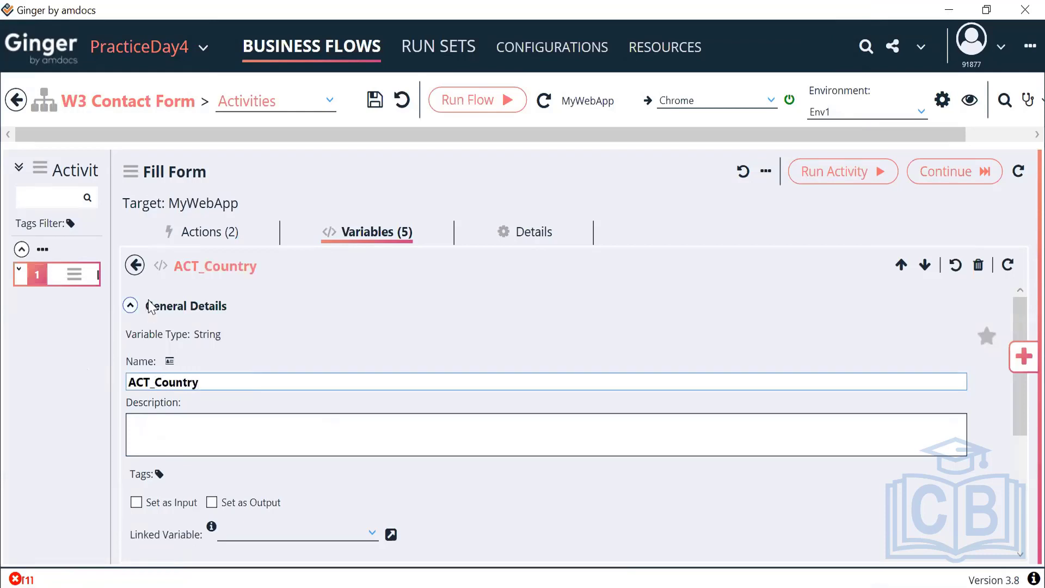
click(134, 266)
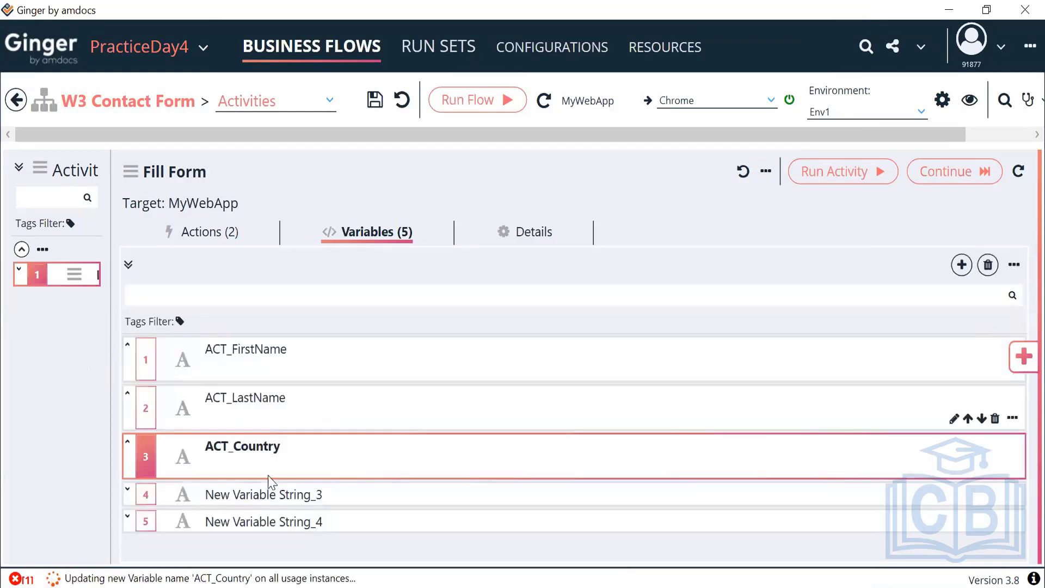
Rename the fourth variable, New Variable String_3, as ACT_Subject.
double_click(273, 497)
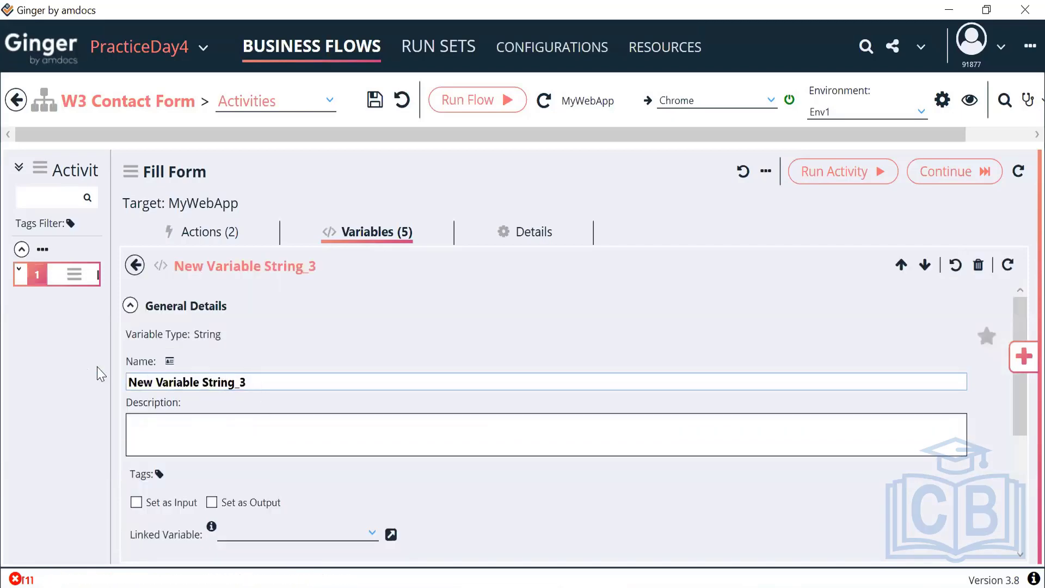
key(ctrl+a)
text(ACT_Subject)
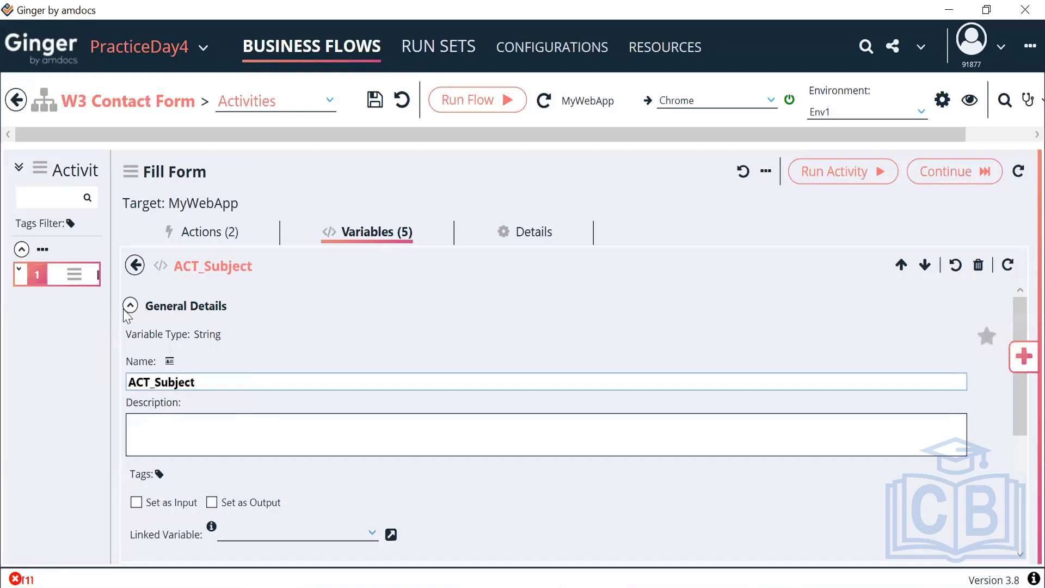
Return to the variables list and delete the unused fifth variable, New Variable String_4.
click(134, 266)
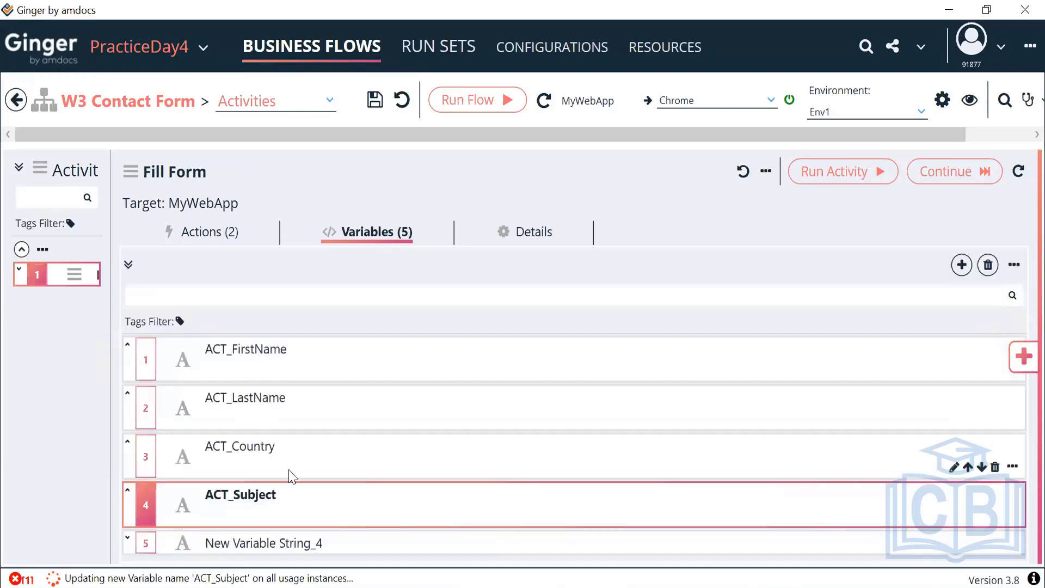
click(302, 553)
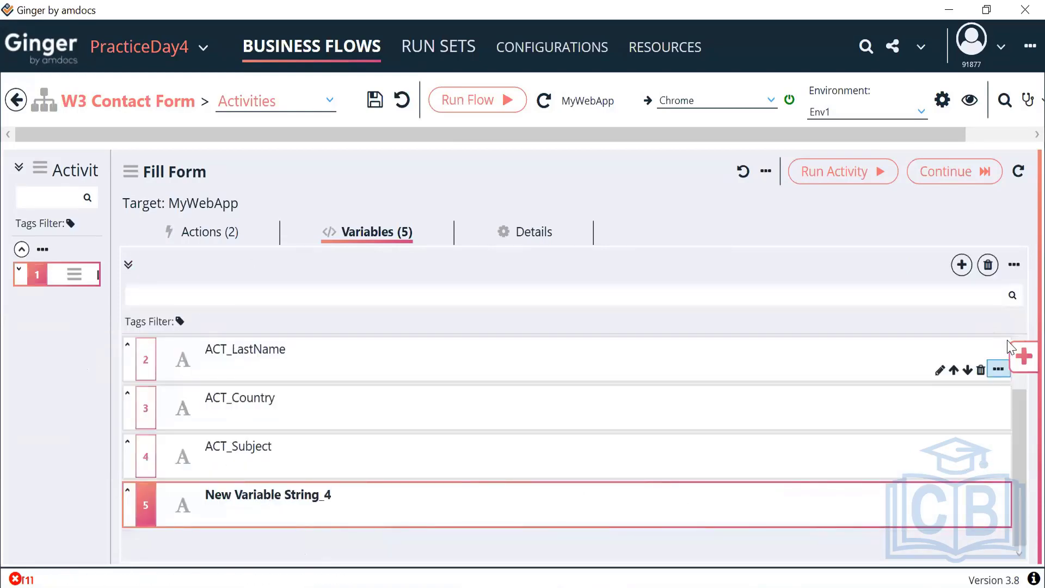
click(980, 516)
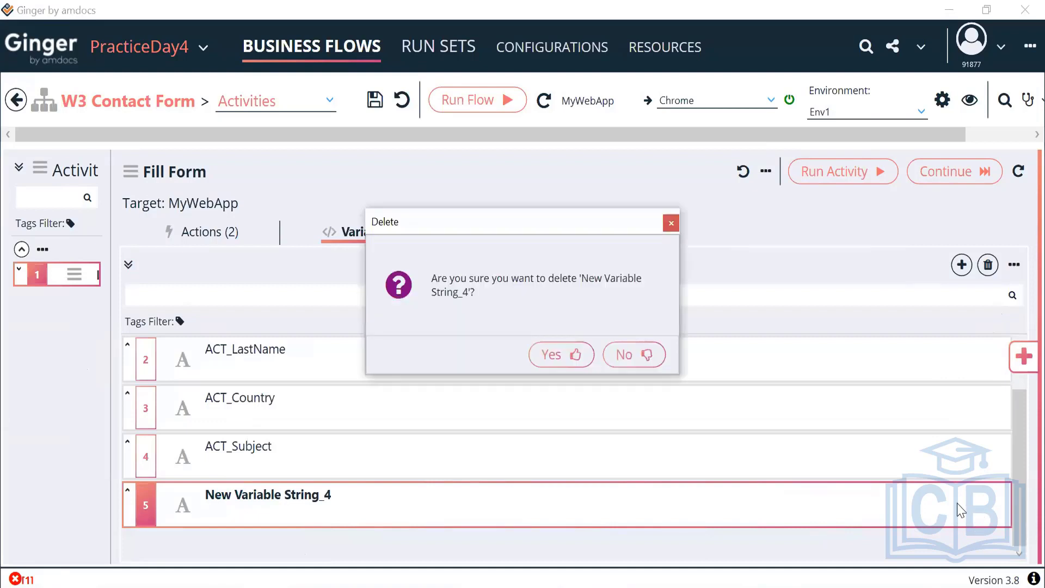
click(569, 357)
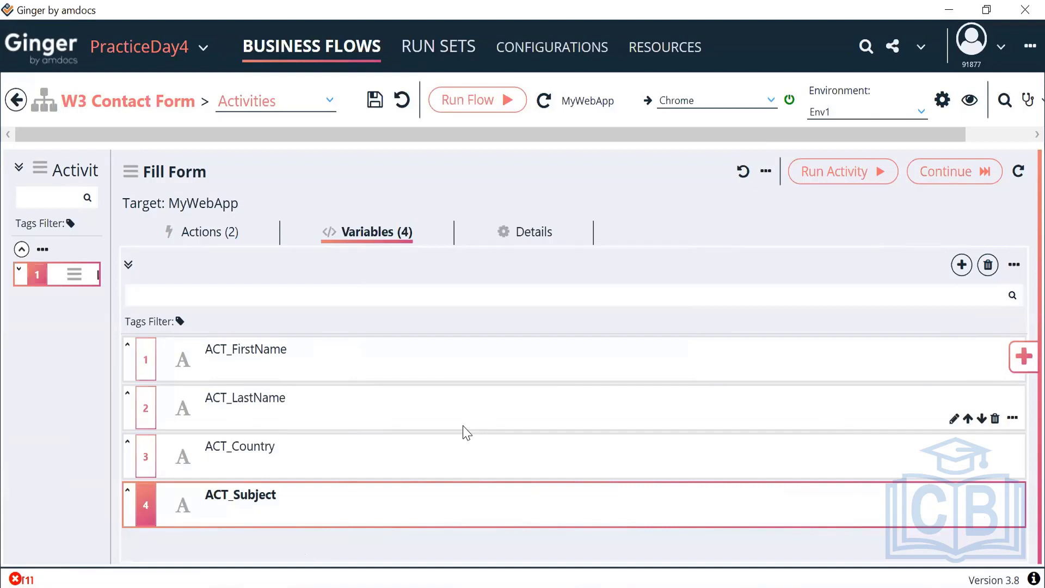
In the output values of the Read Data from Excel action, store First Name to the variable ACT_FirstName.
click(212, 240)
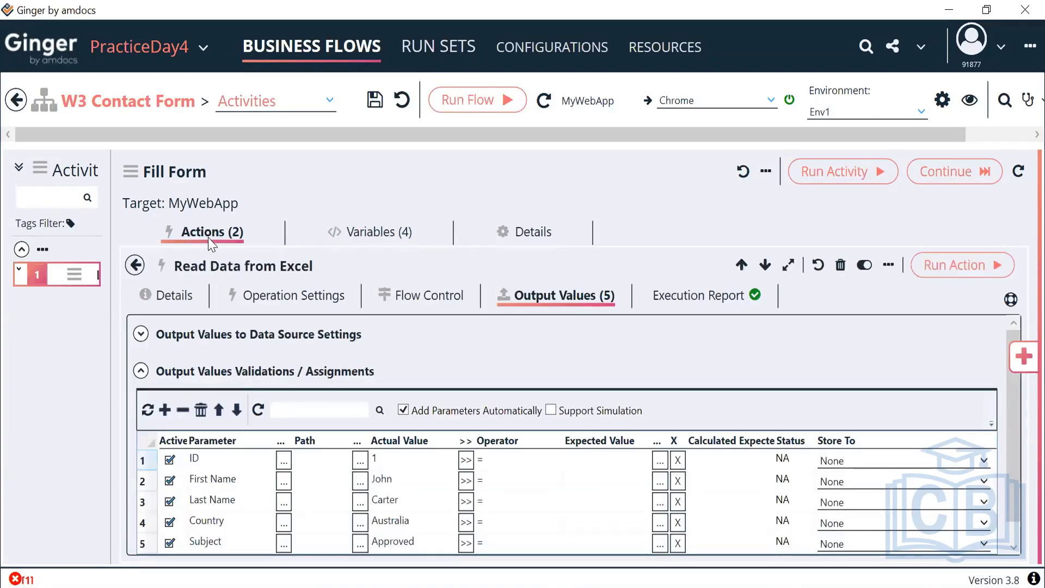
click(140, 267)
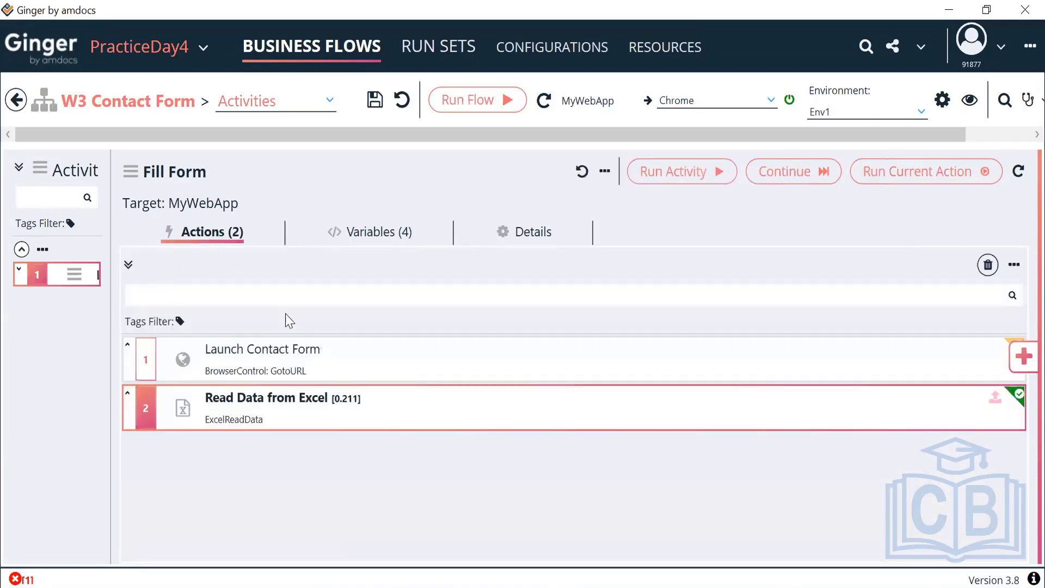
double_click(318, 406)
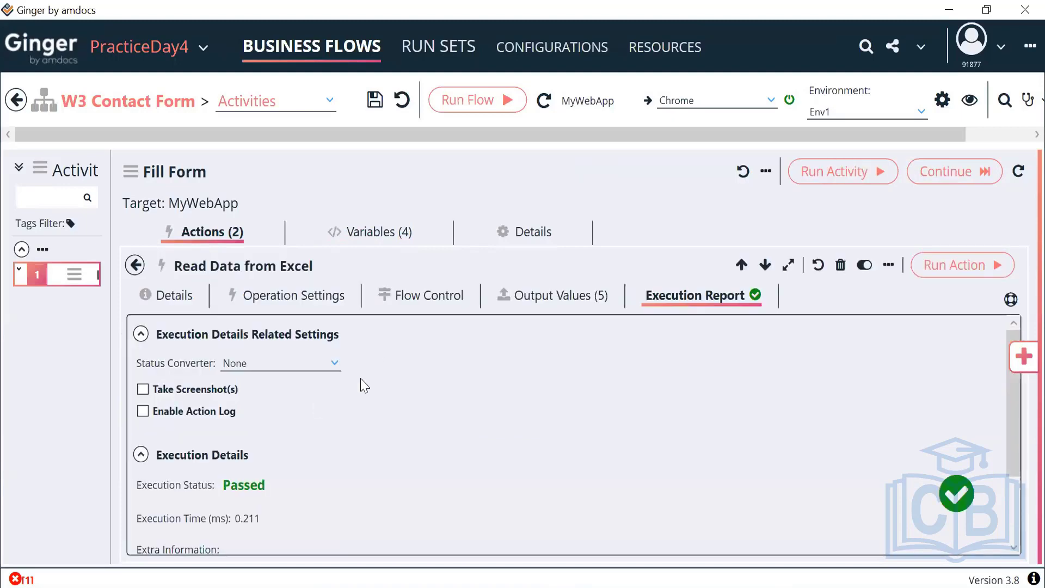
click(540, 298)
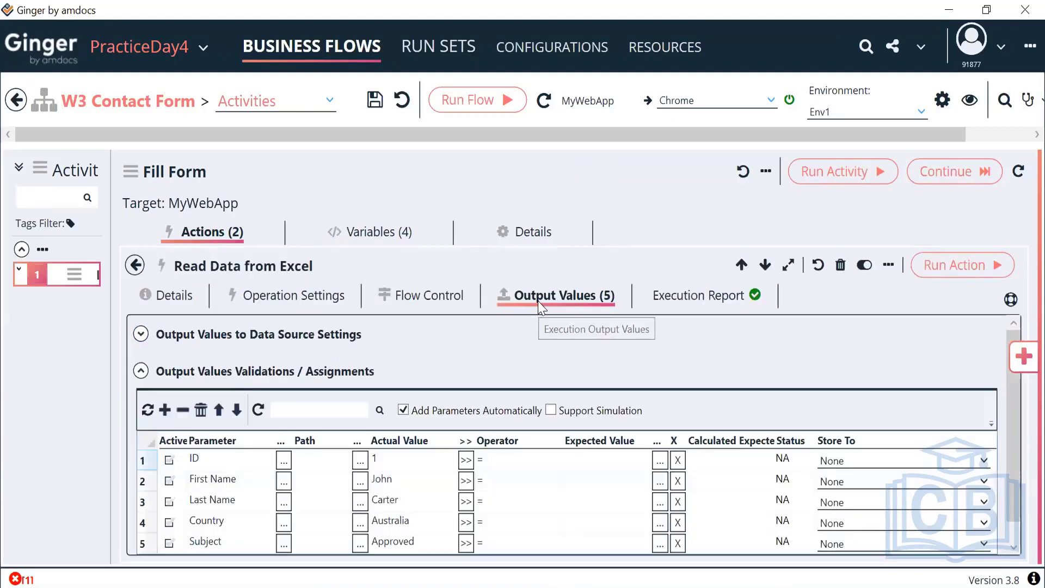
click(879, 480)
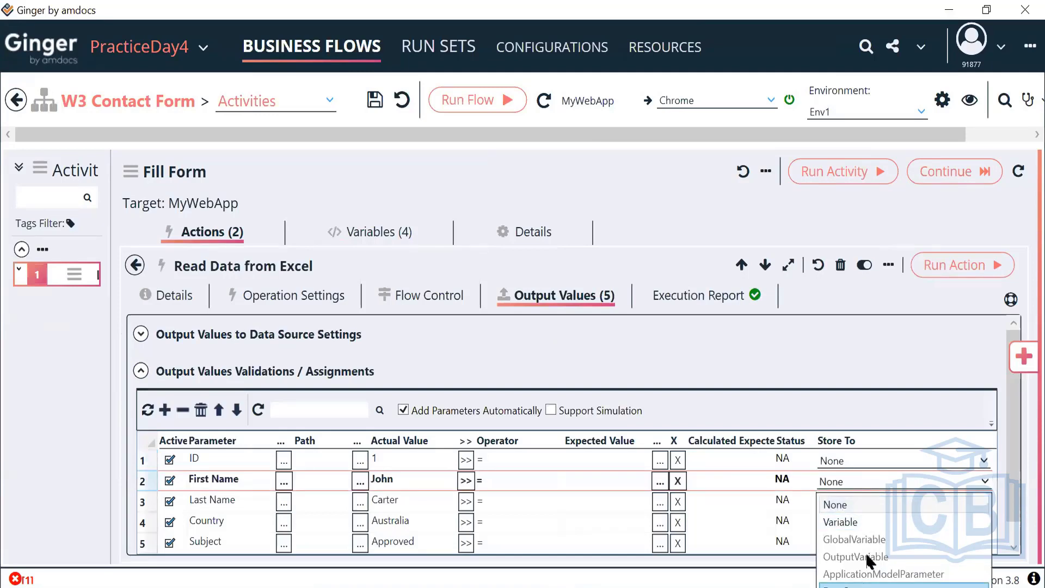
click(869, 523)
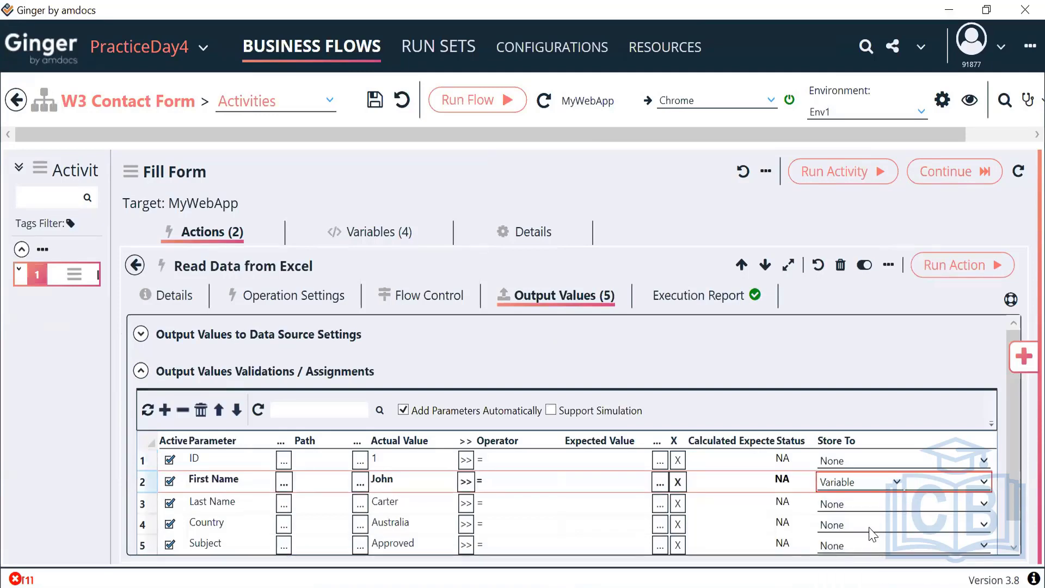
click(937, 481)
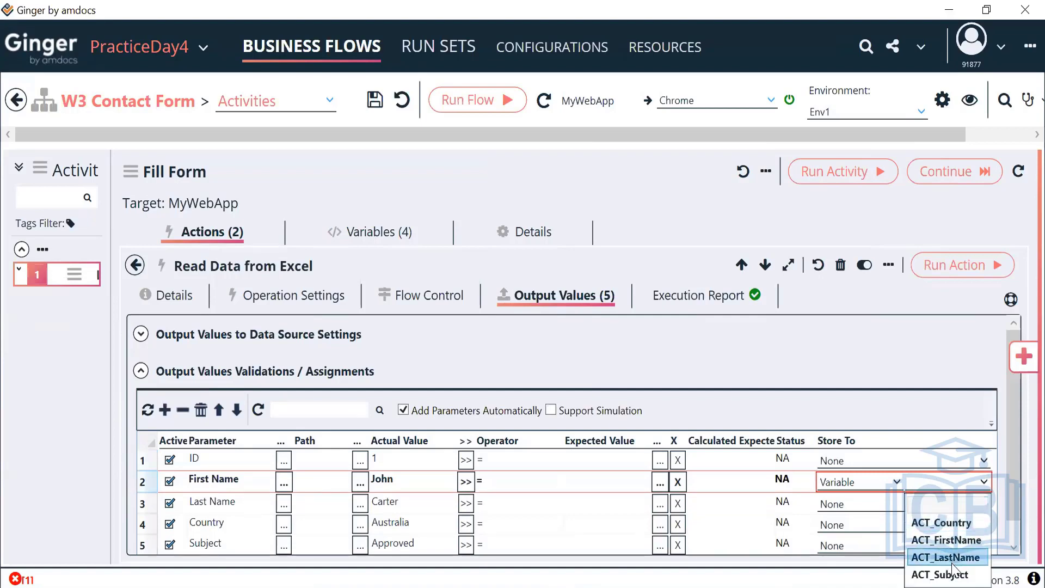
click(947, 540)
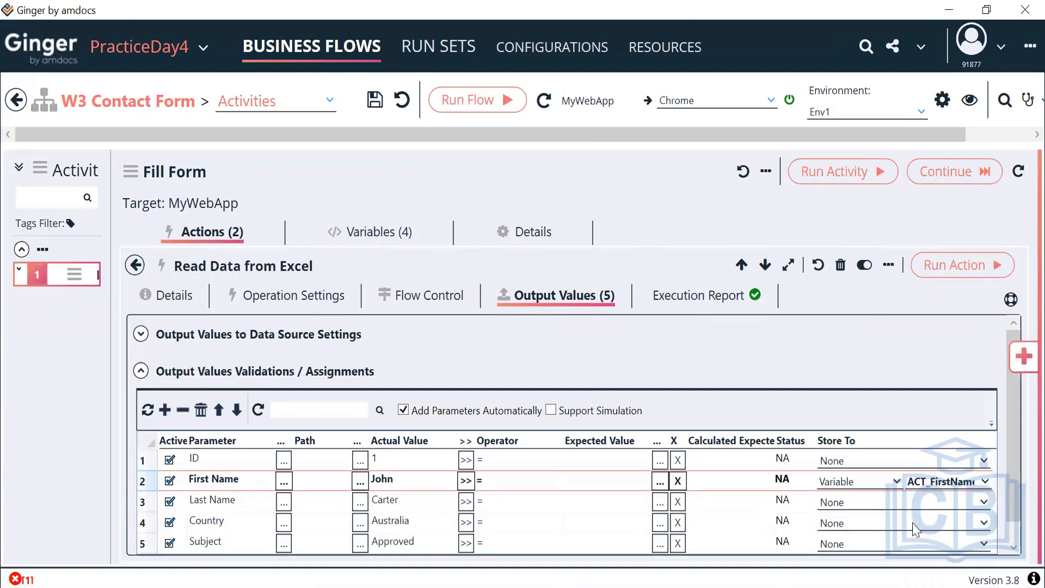
Store the Last Name output value to the variable ACT_LastName.
click(877, 504)
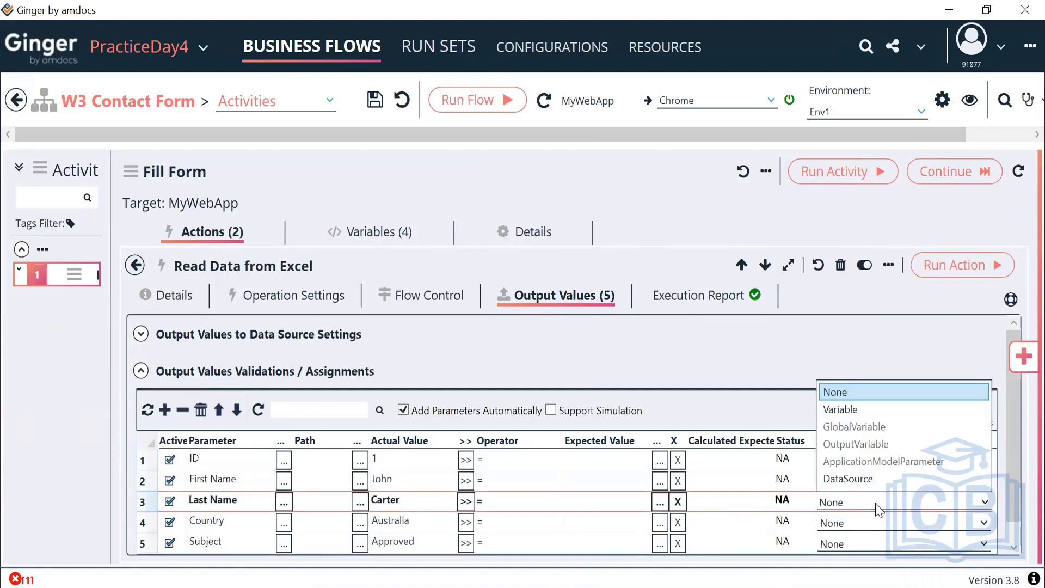
click(849, 412)
click(958, 506)
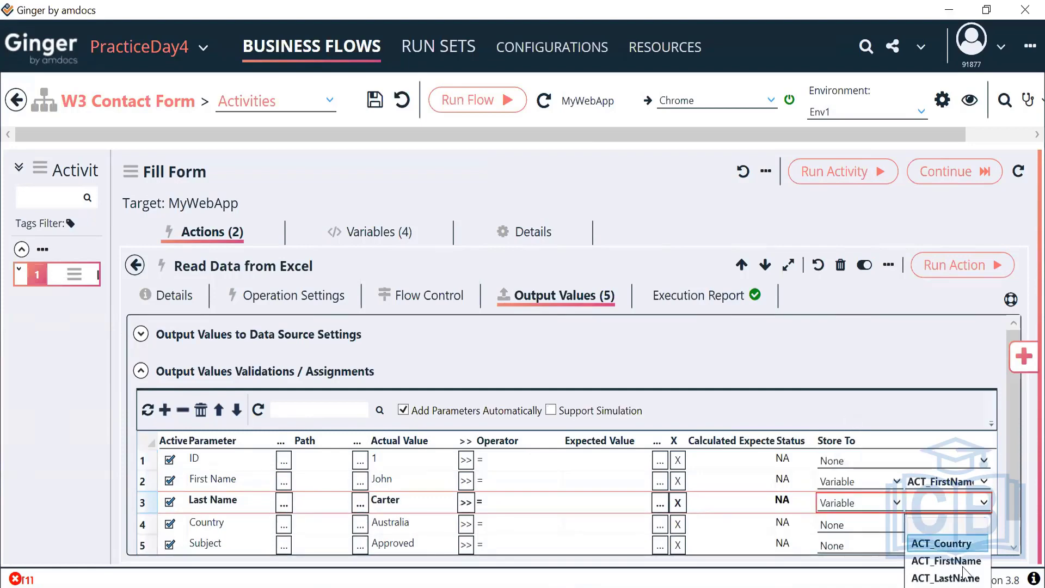
click(947, 578)
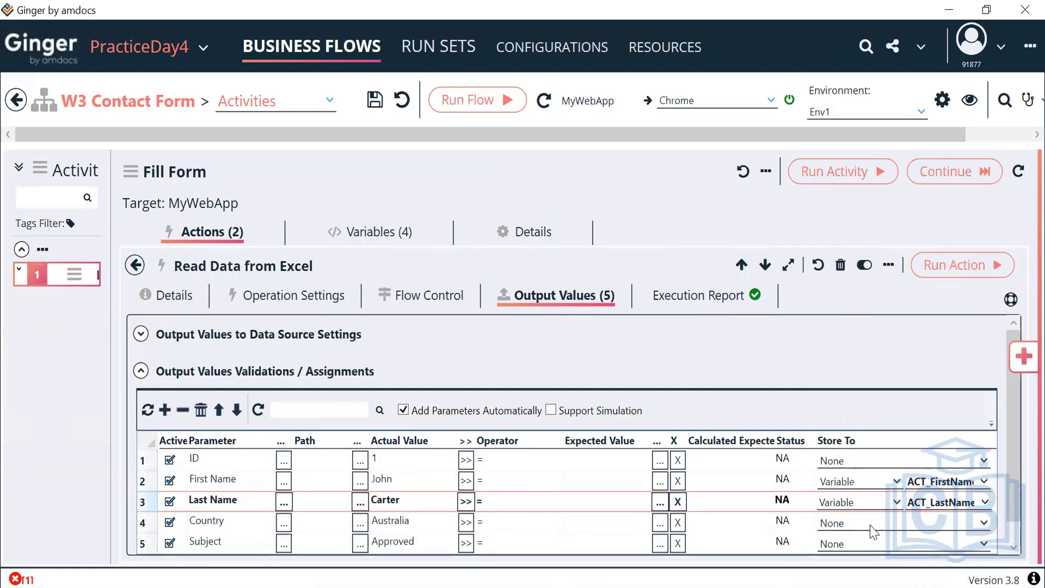
Store the Country output value to the variable ACT_Country.
click(873, 526)
click(851, 429)
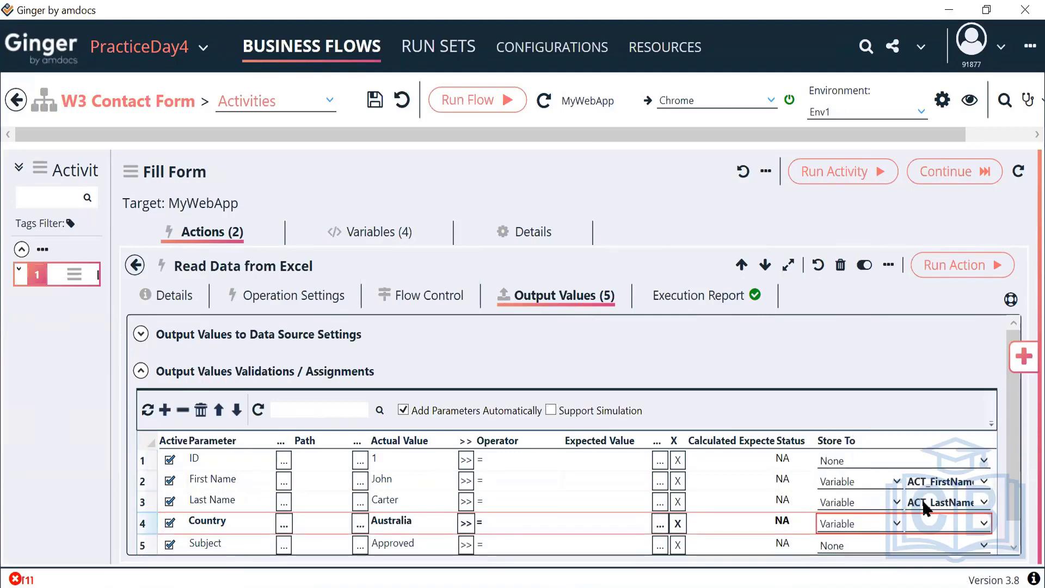
click(945, 526)
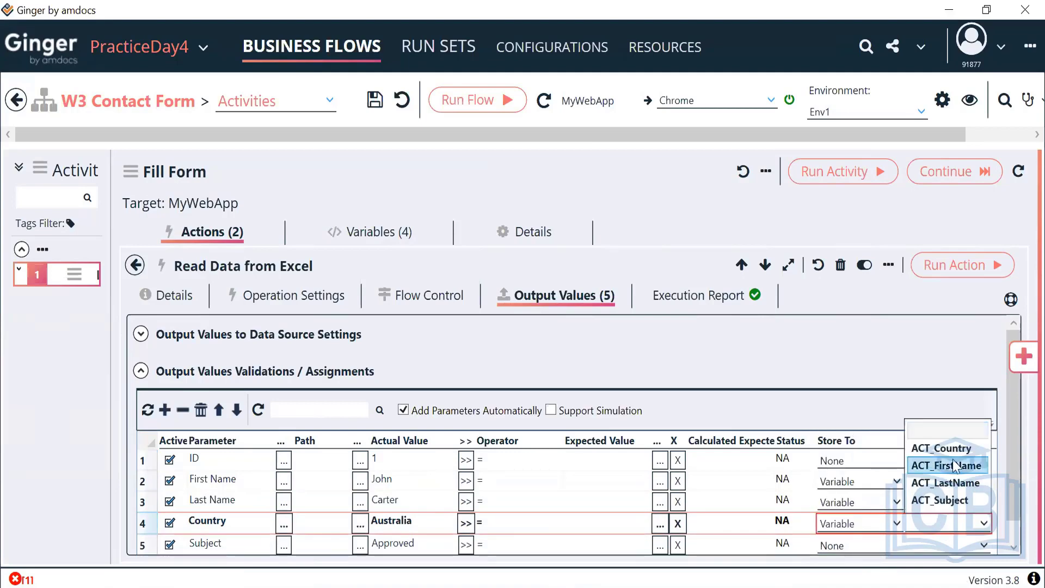
click(941, 447)
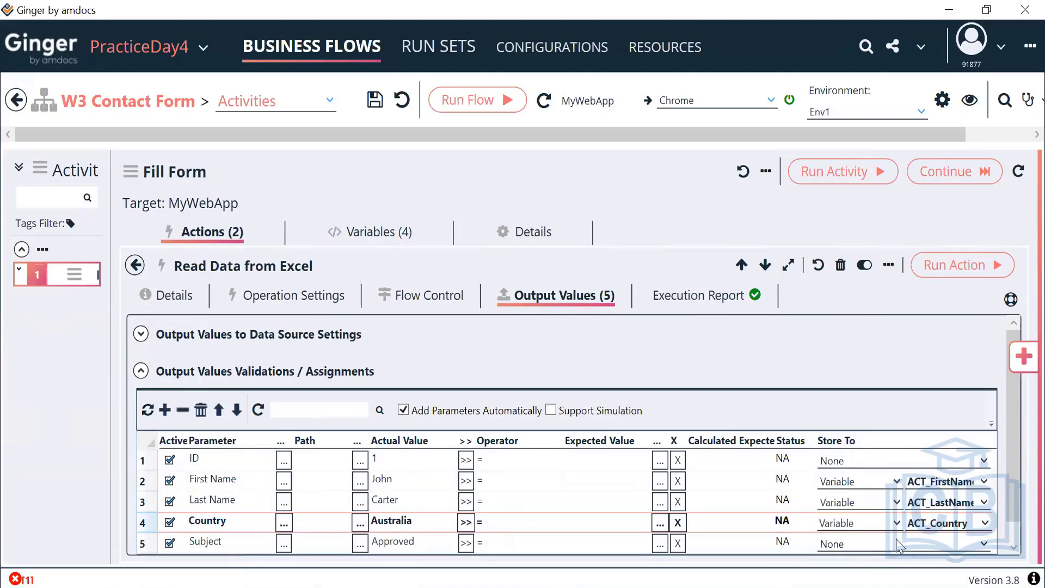
Store the Subject output value to the variable ACT_Subject and return to the actions list.
click(864, 543)
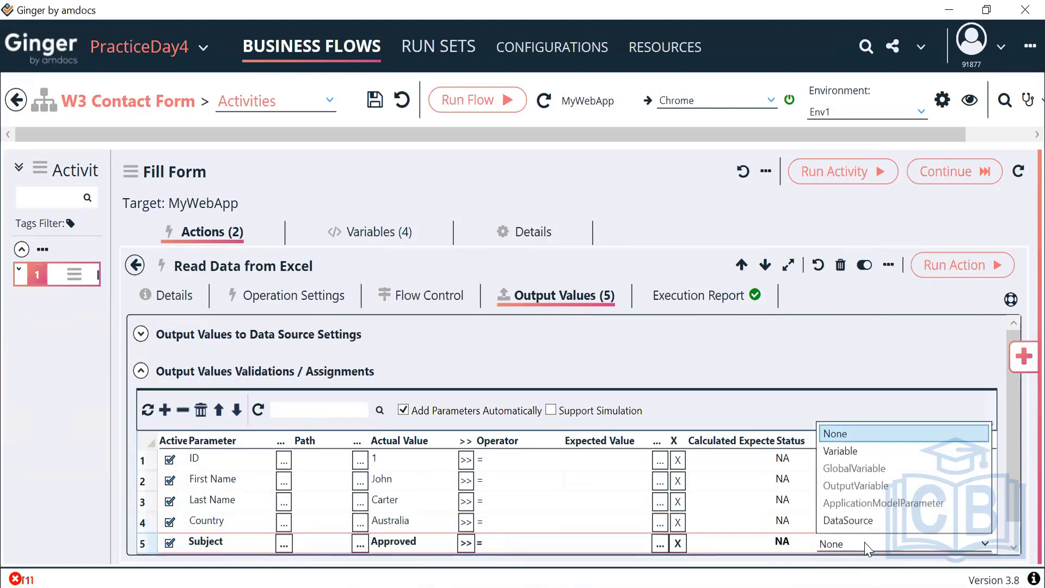
click(849, 455)
click(944, 544)
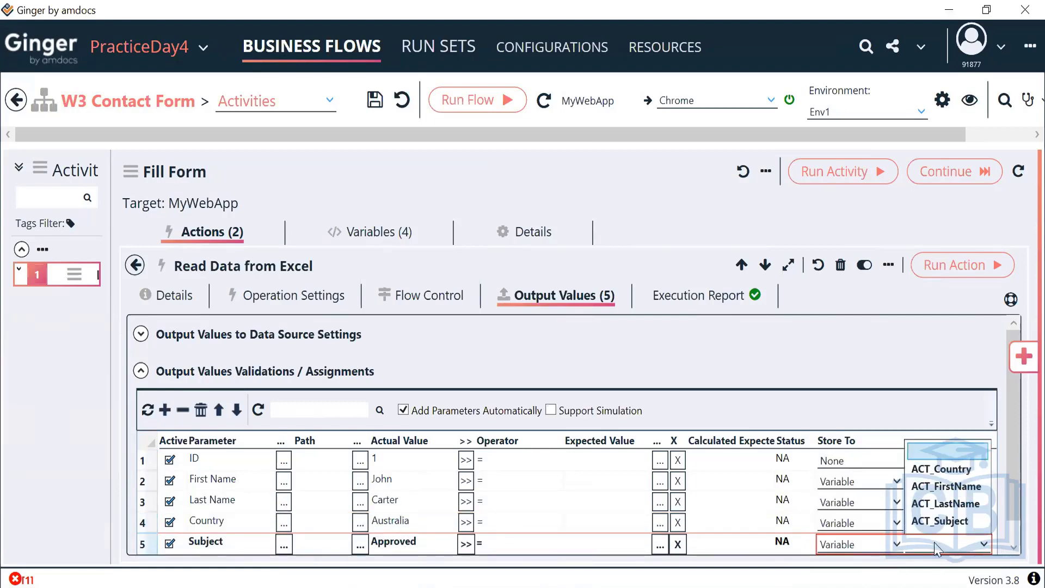
click(947, 521)
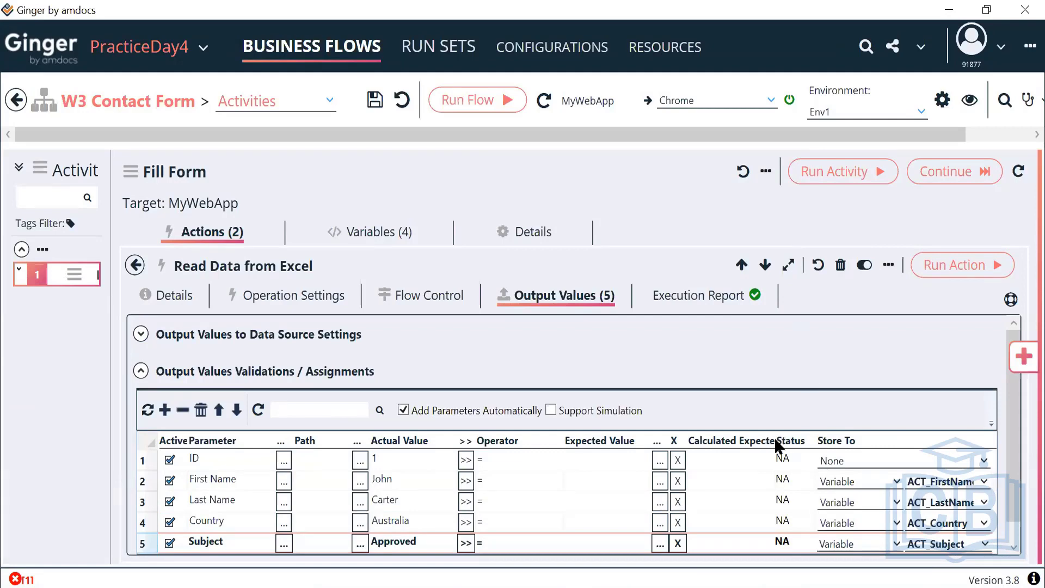
drag(773, 439, 742, 440)
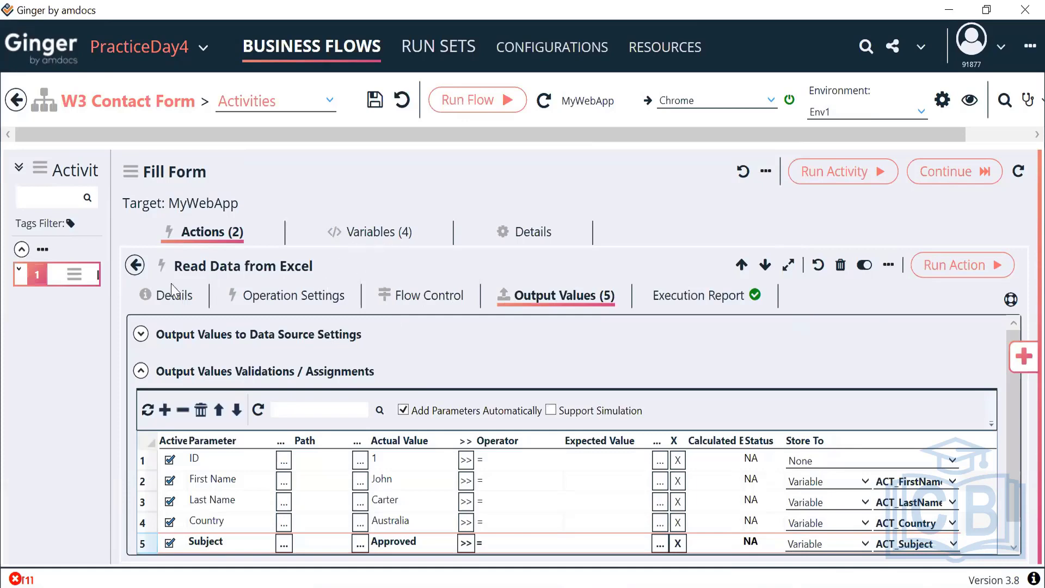
click(135, 265)
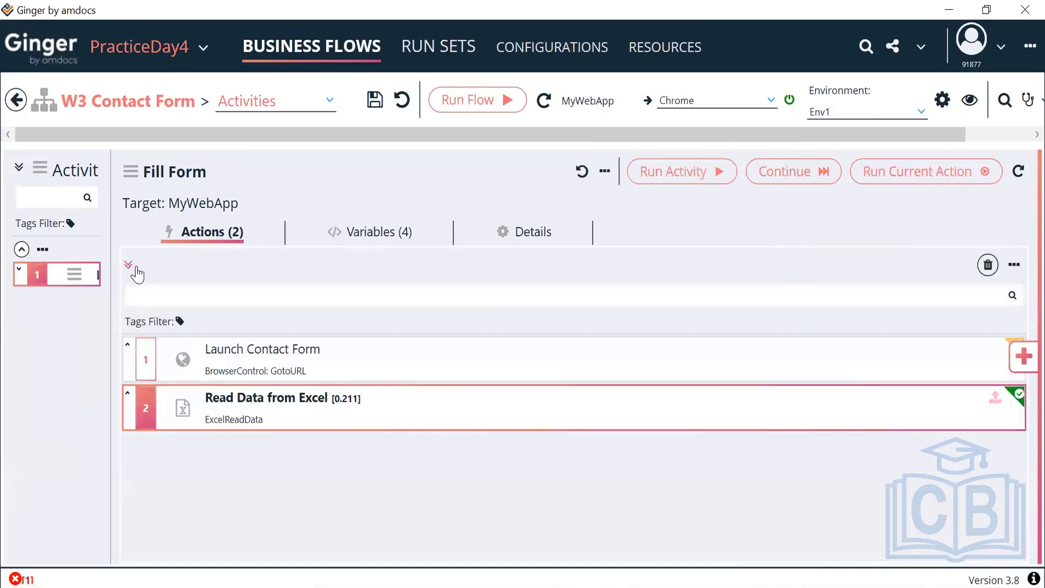
Run the Read Data from Excel action again and check the values stored in the Fill Form activity variables.
double_click(341, 420)
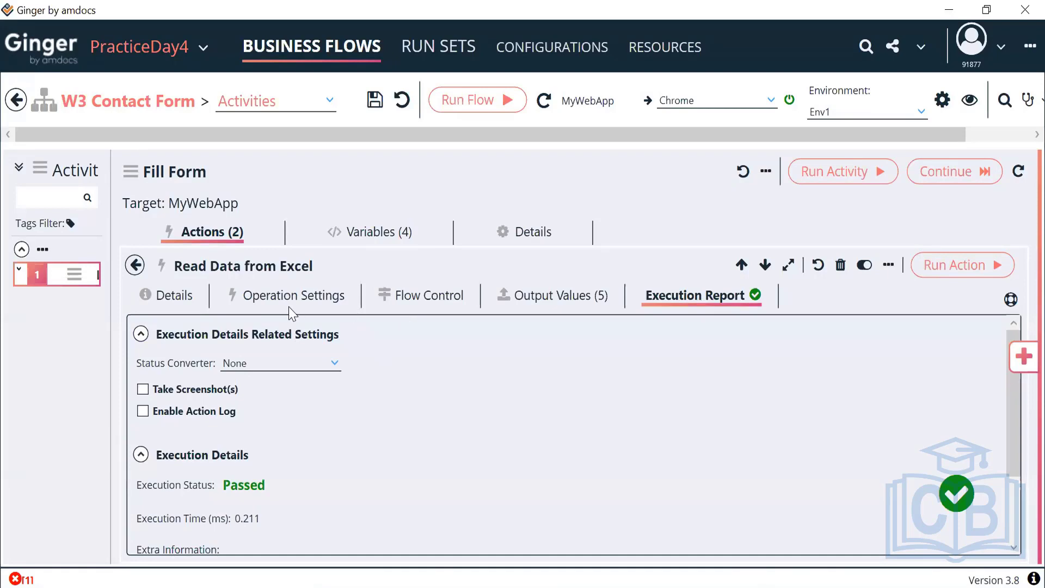
click(592, 303)
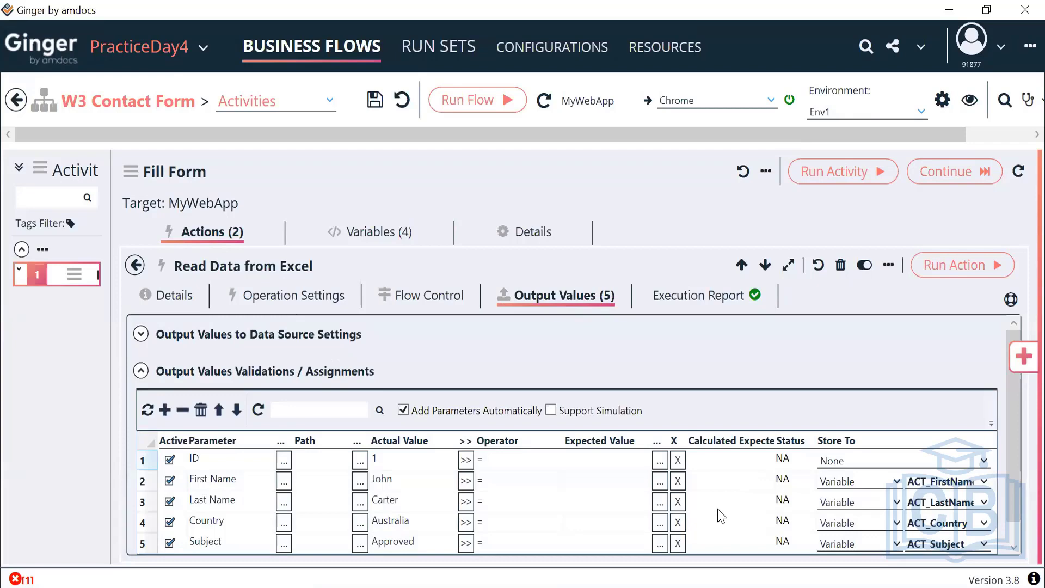
click(863, 475)
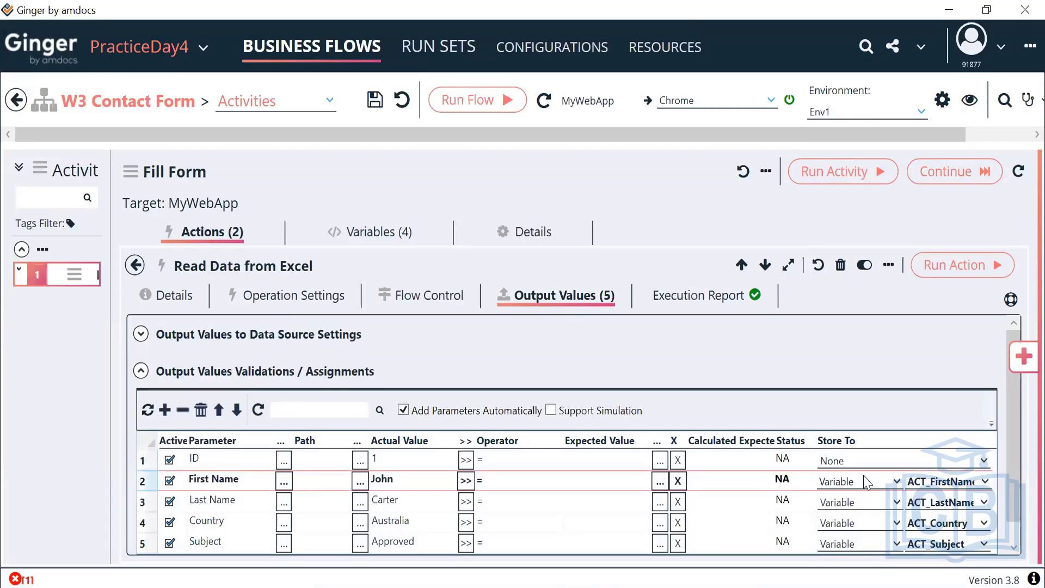
click(978, 264)
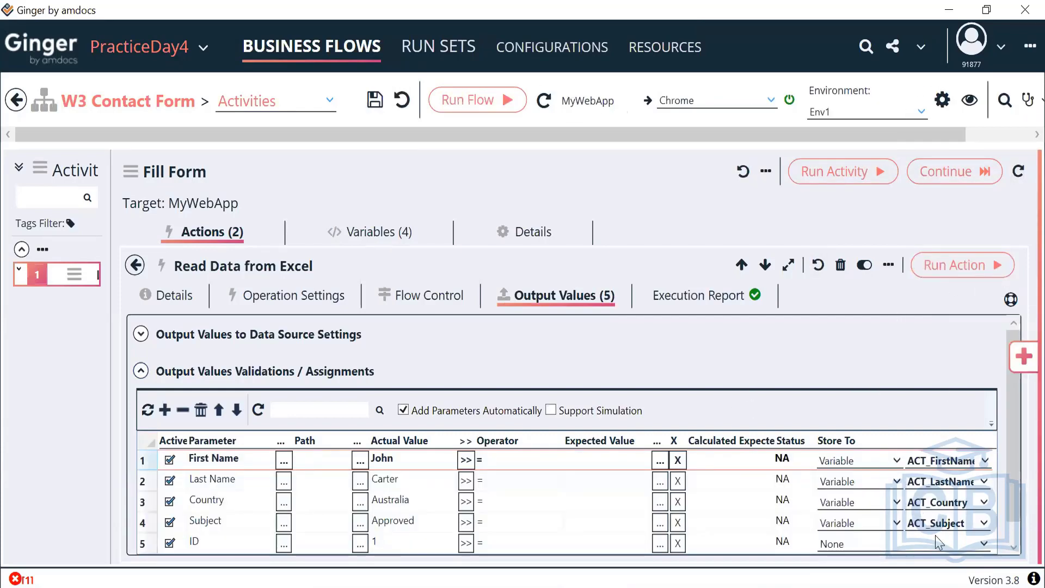
click(368, 234)
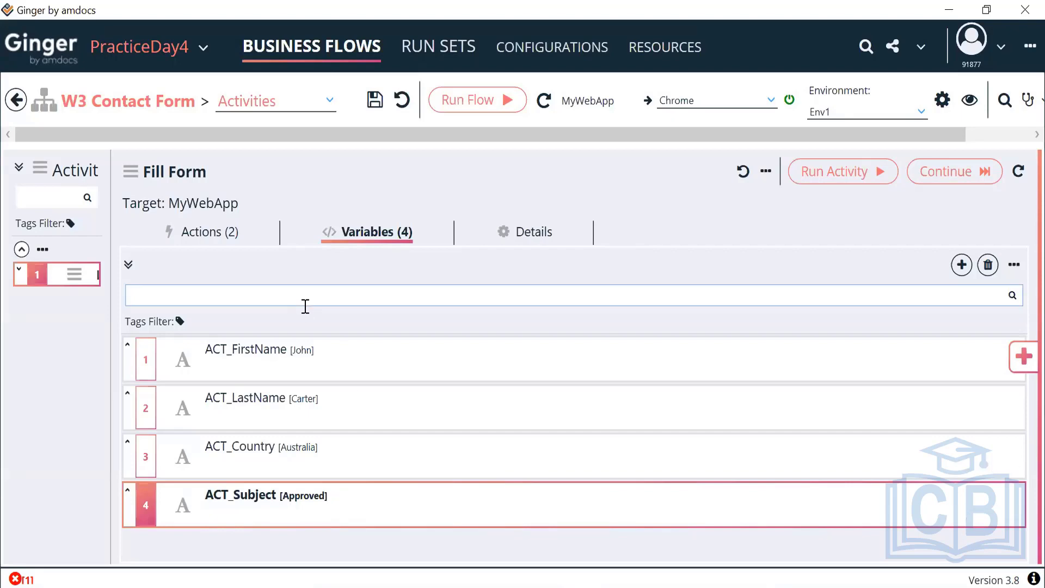
click(223, 233)
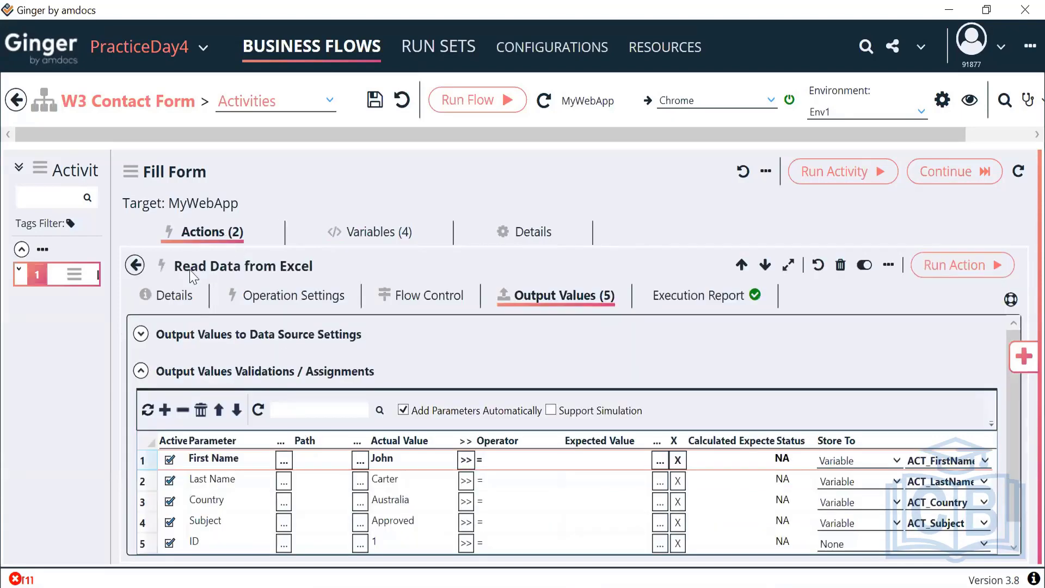
Compare the Read Data from Excel output assignments with the activity variables, and return to the actions list.
click(135, 266)
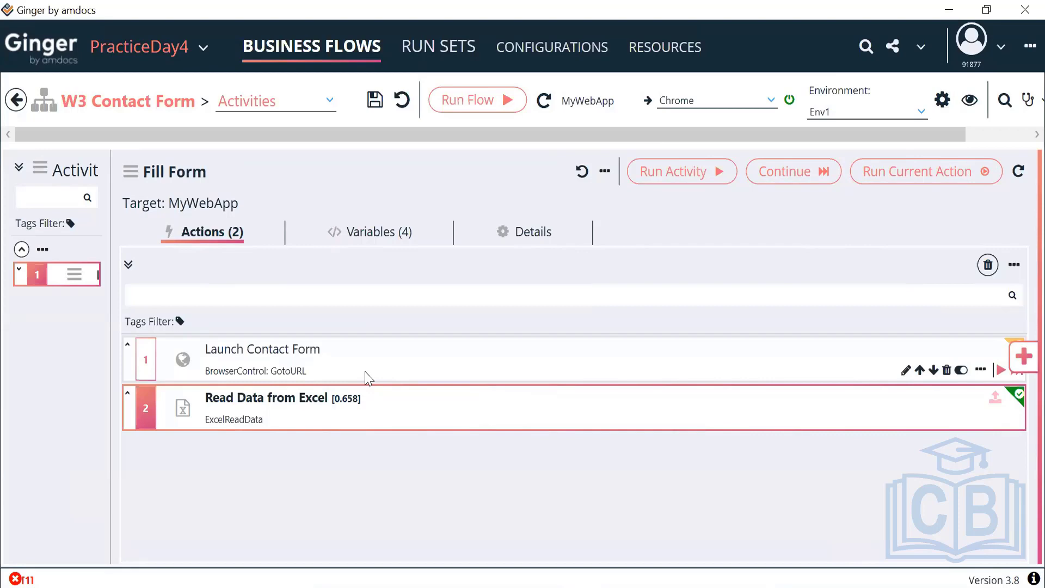
double_click(373, 409)
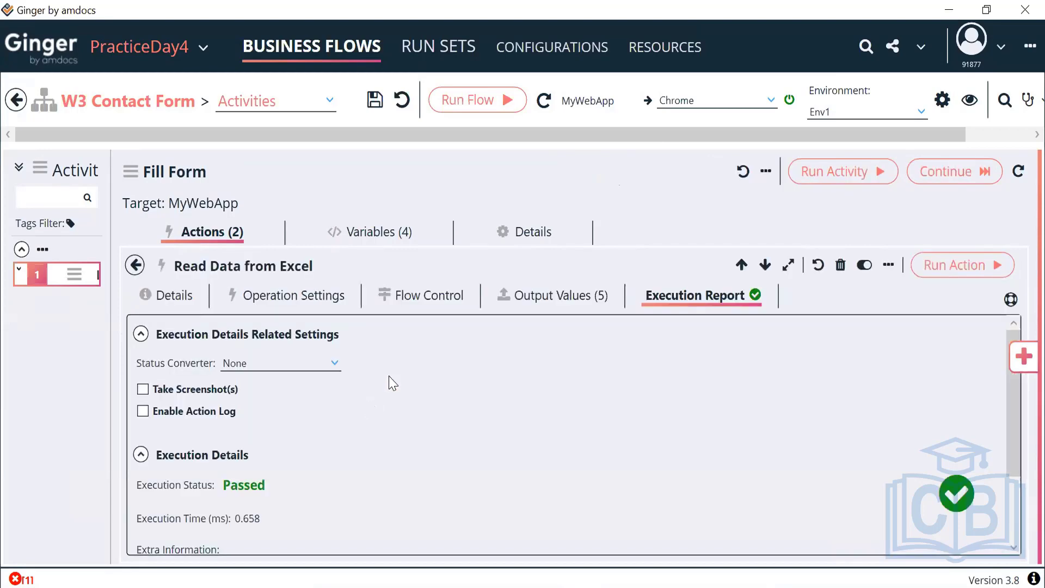
click(533, 297)
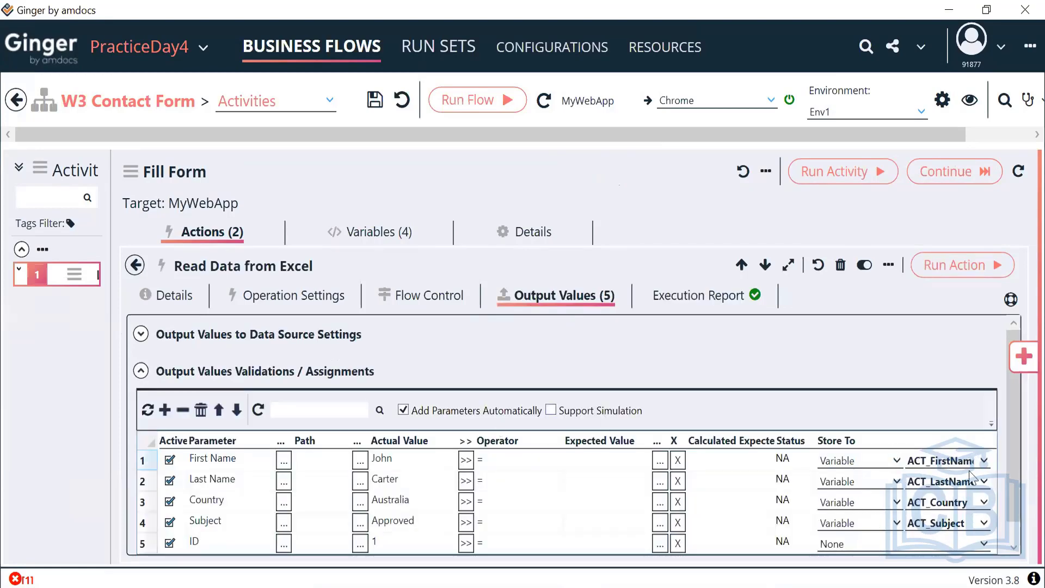
click(377, 237)
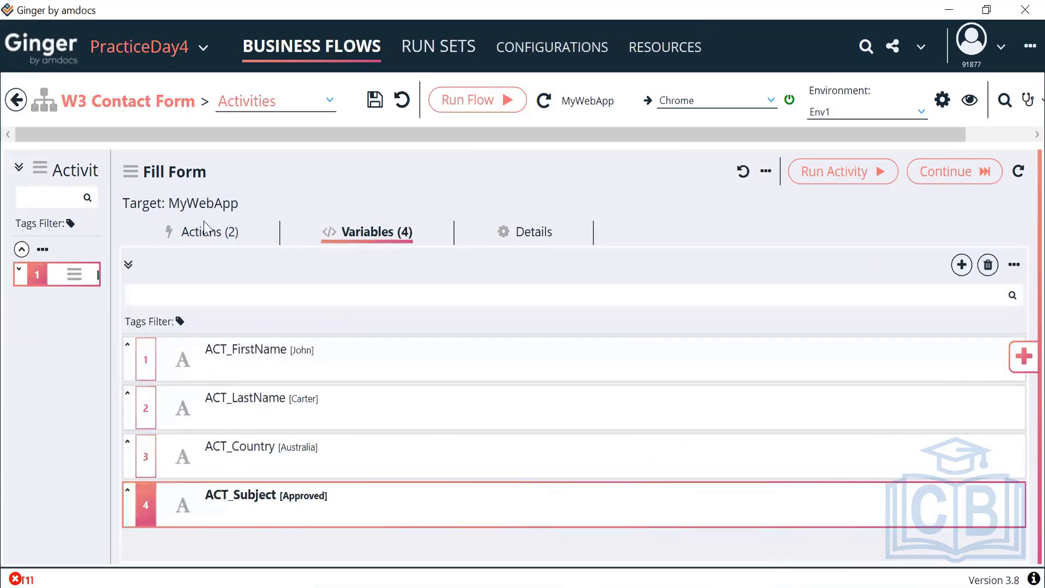
click(187, 236)
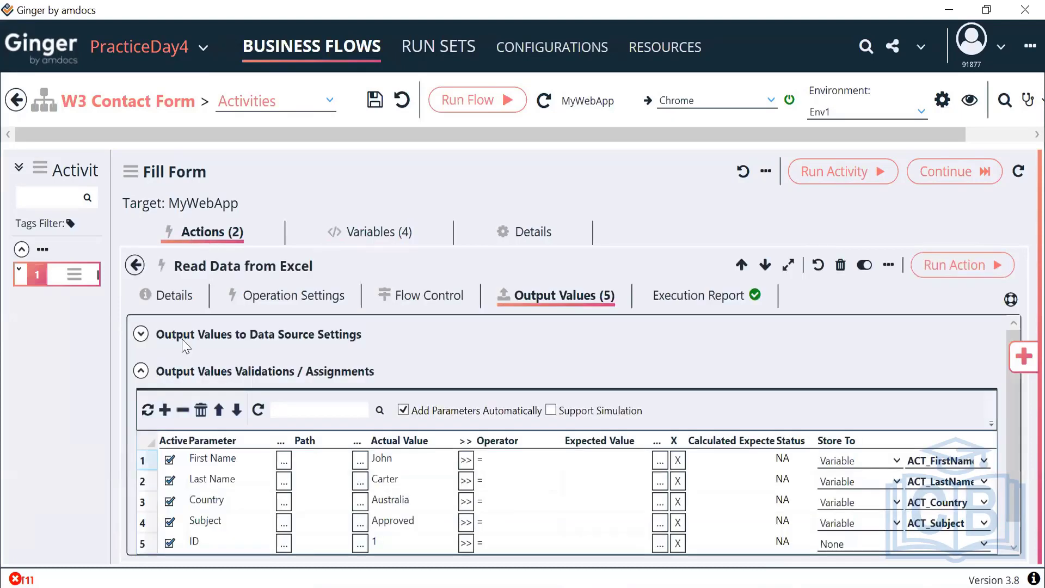
click(135, 266)
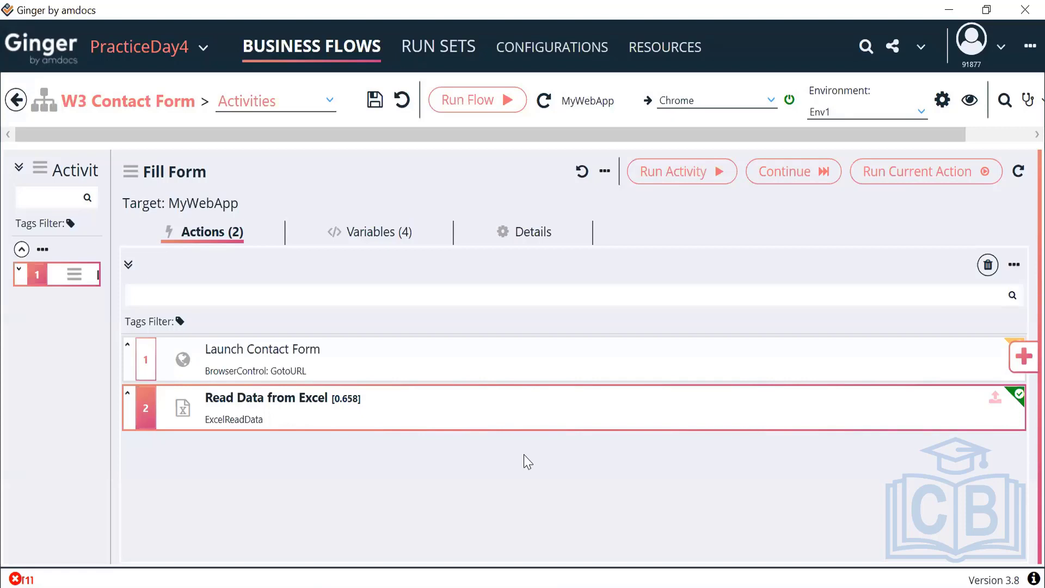
Switch to the Chrome window holding the W3Schools contact form and close its Microsoft download tab.
mouse_move(555, 577)
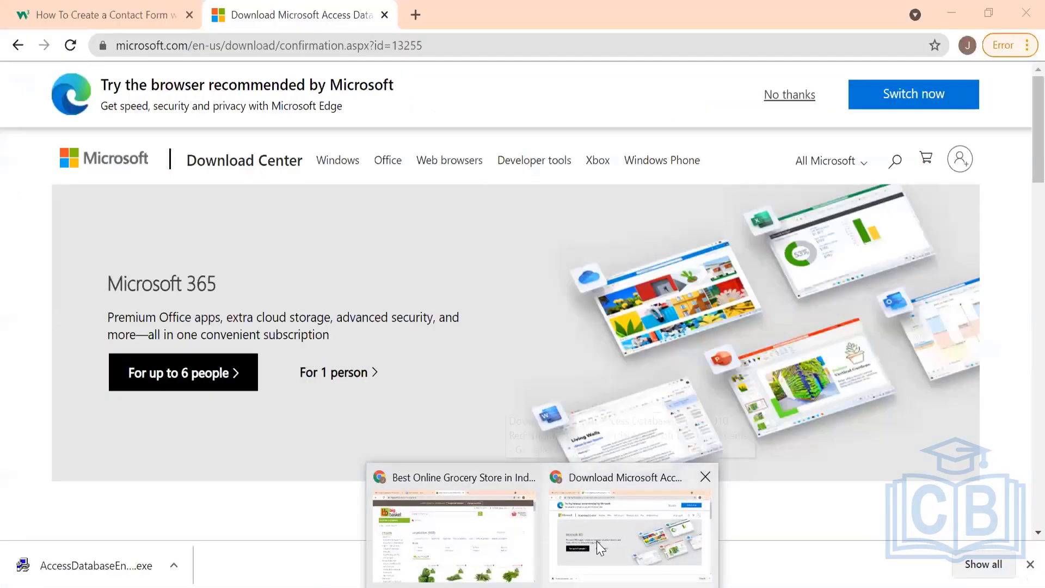
click(597, 541)
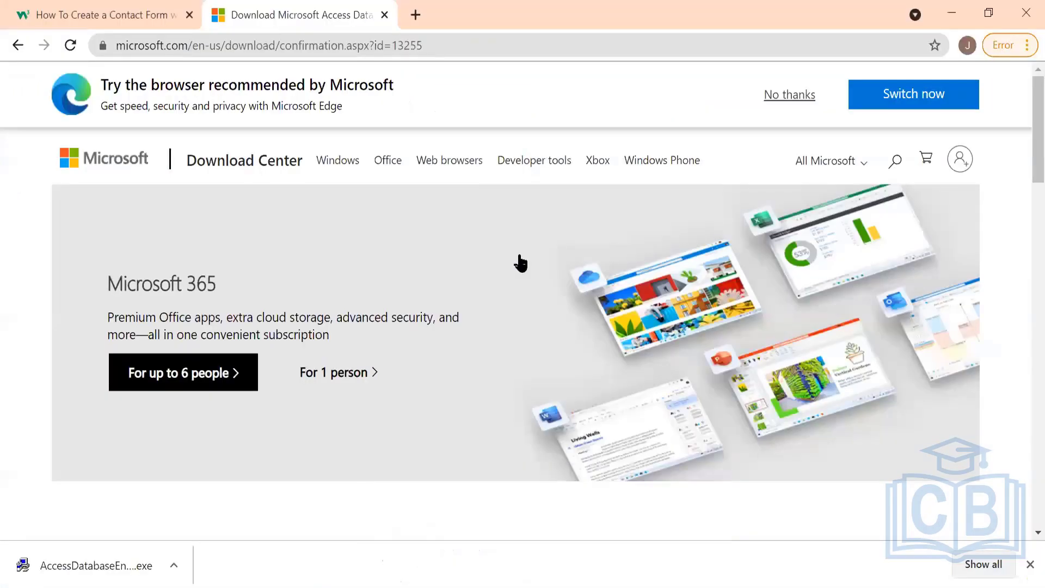
click(127, 6)
click(384, 15)
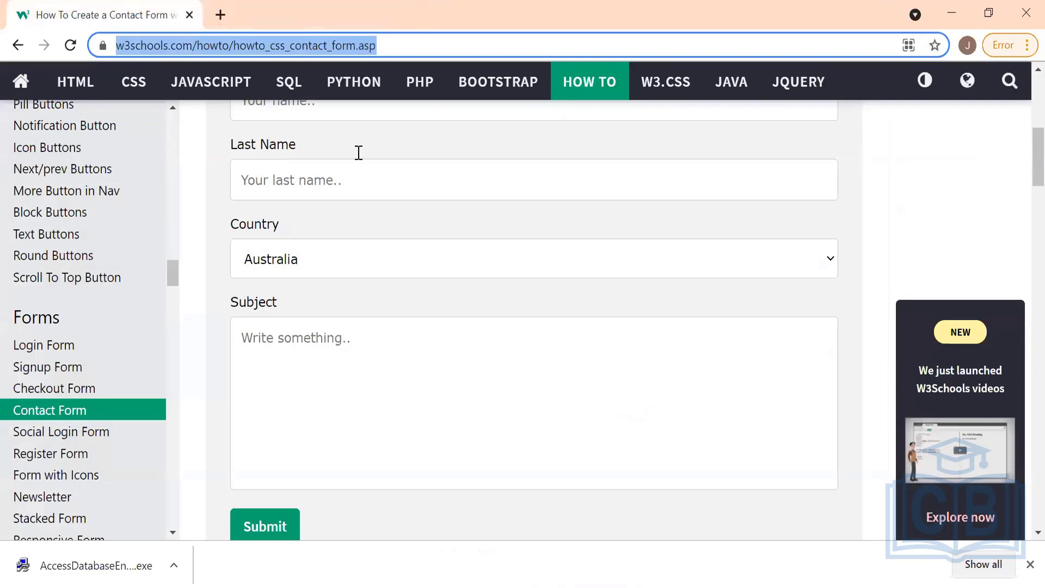
Inspect the contact form's First Name text box in the browser's developer tools.
scroll(359, 153, up, 3)
click(336, 289)
right_click(333, 297)
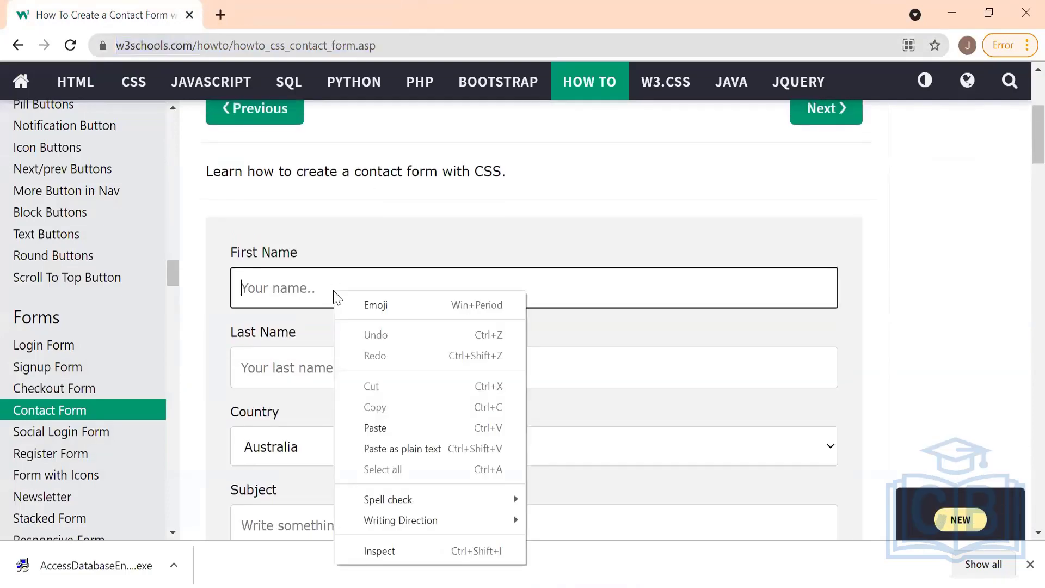
click(378, 551)
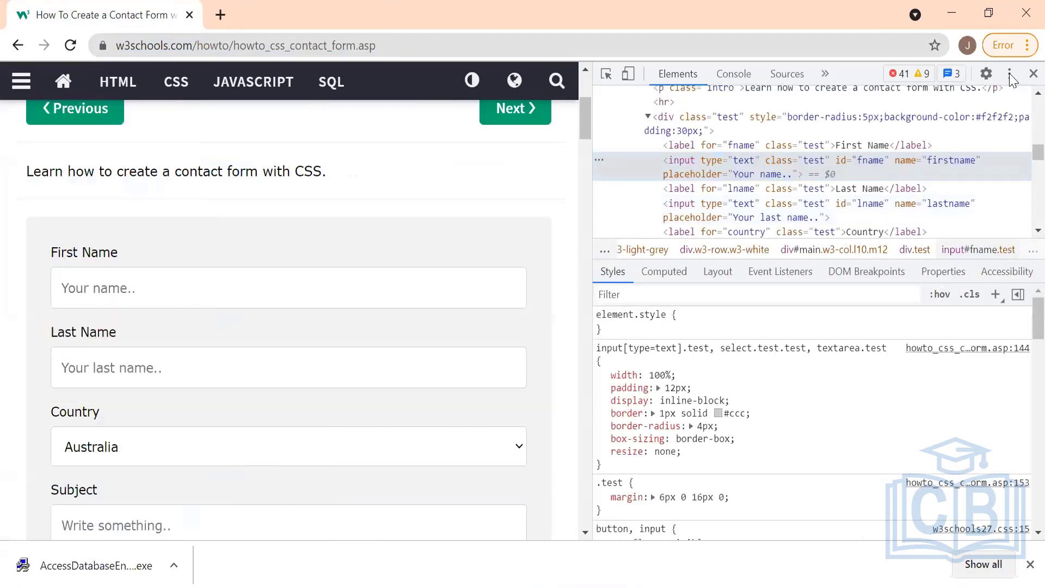
Dock the developer tools below the page, dismiss the downloads bar, and enlarge the element code around the First Name input.
click(1009, 74)
click(1003, 103)
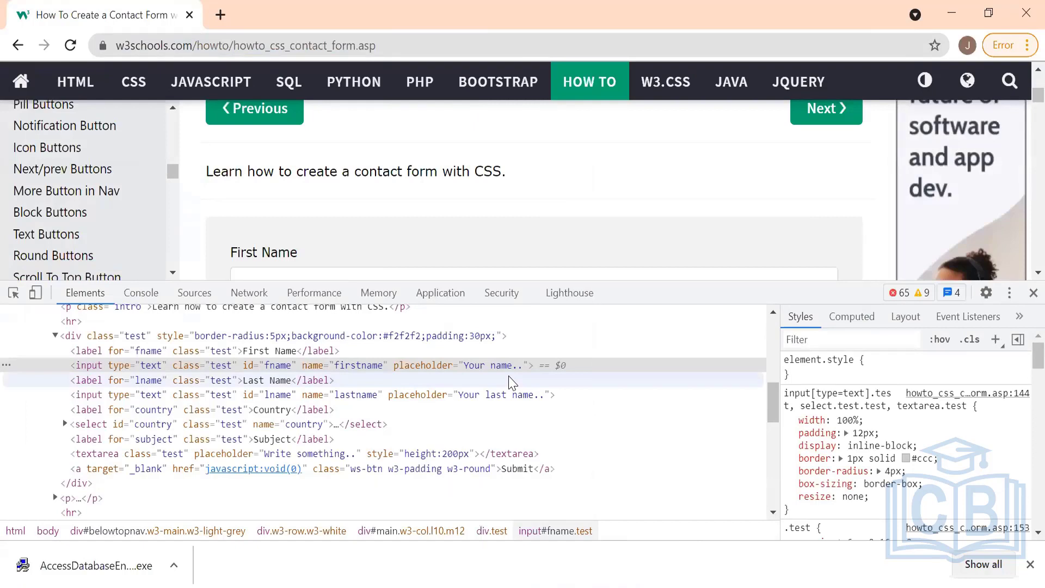
click(1024, 567)
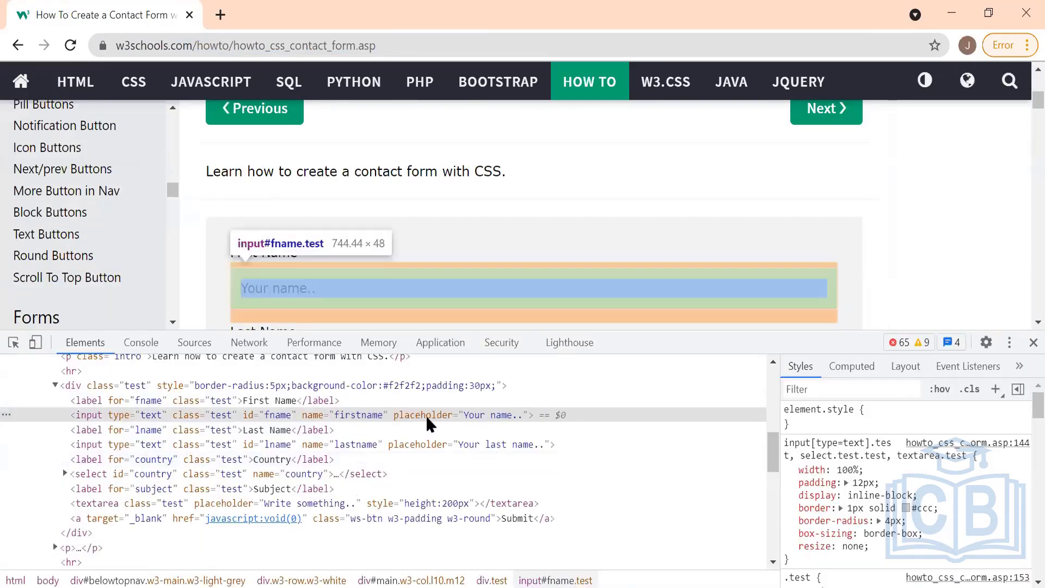
click(426, 416)
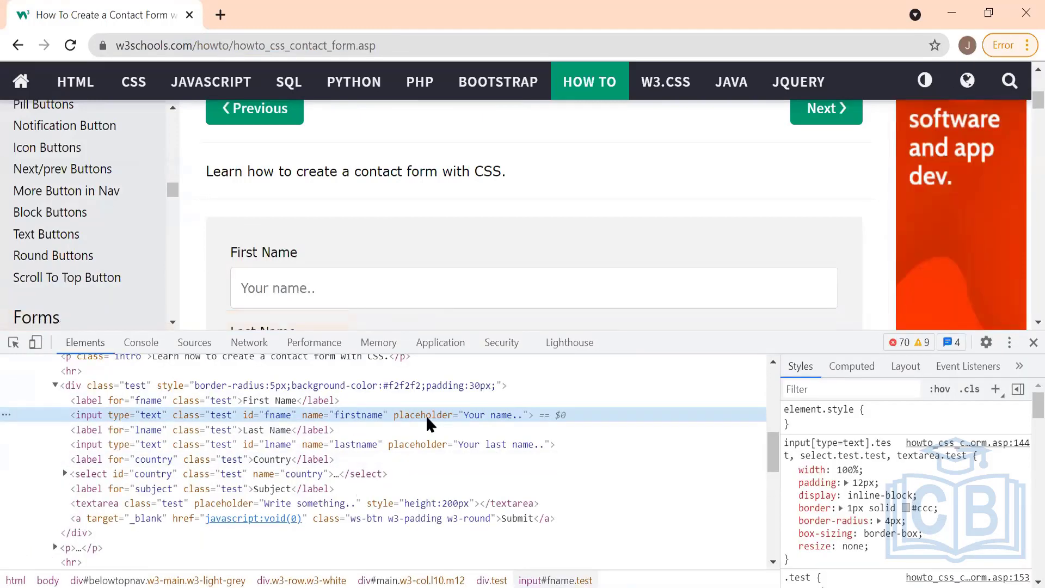
key(ctrl+plus)
key(ctrl+plus)
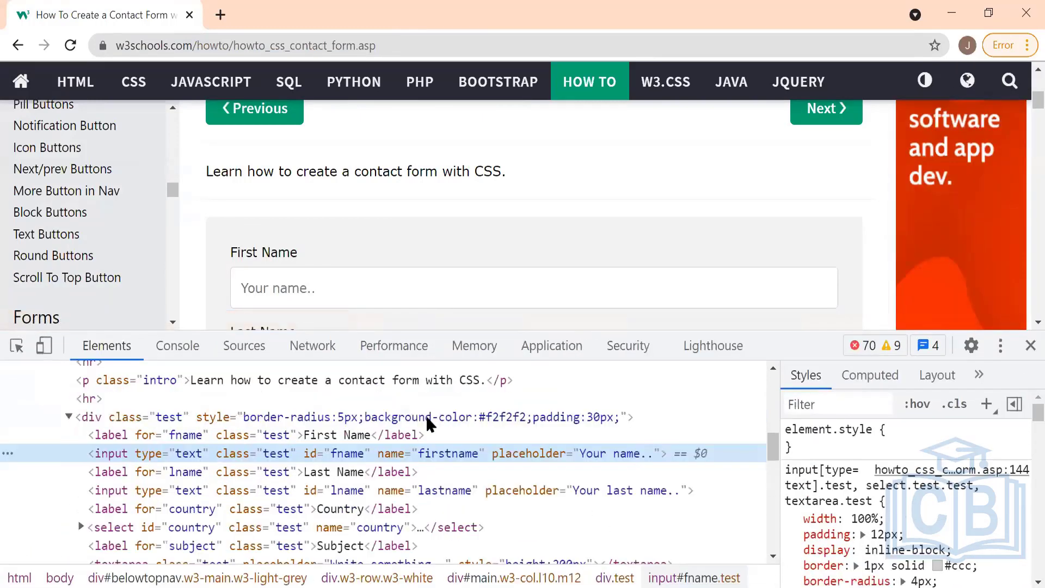
Write an XPath starting with // for the First Name input in the element search, and switch back to Ginger.
key(ctrl+f)
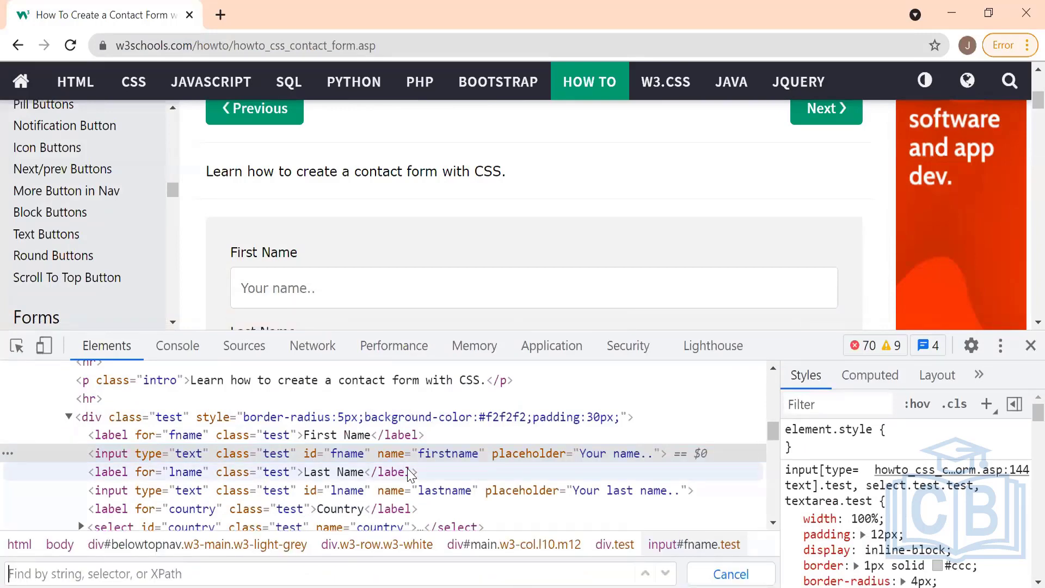
text(/)
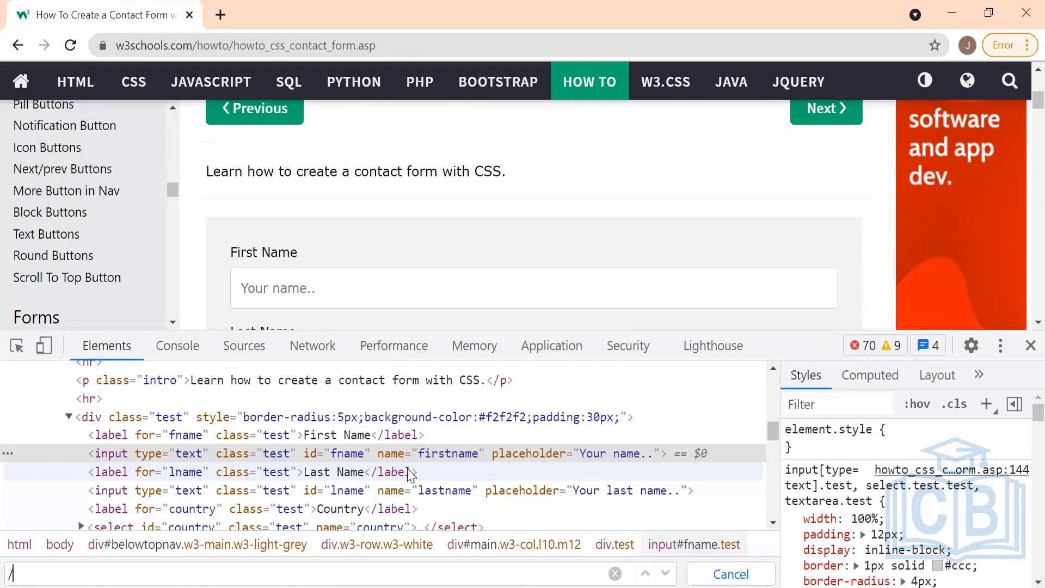
text(/)
click(930, 22)
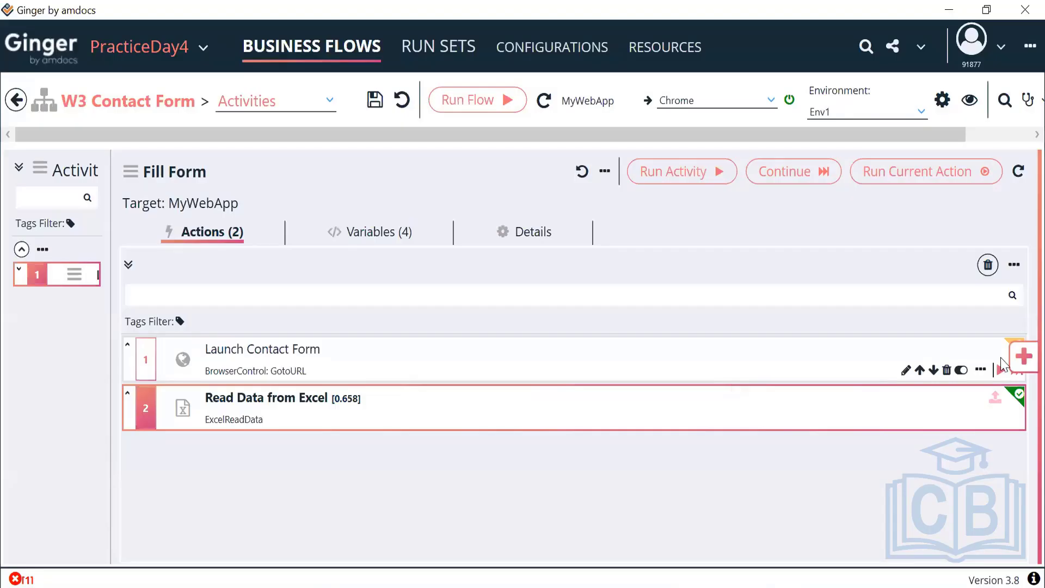
Add a UIElement Action from the platform actions library to the Fill Form activity.
click(1020, 358)
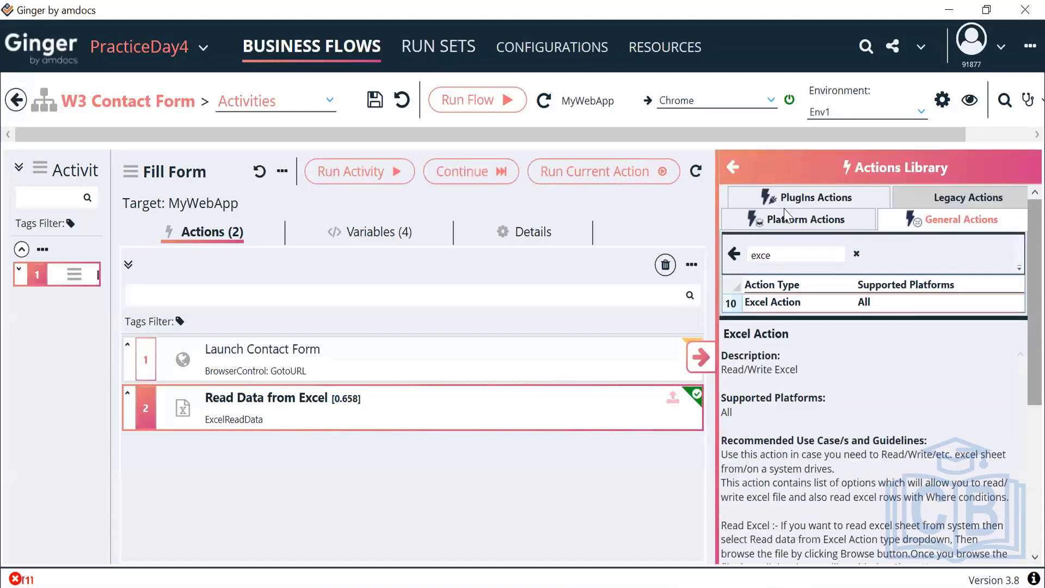
click(803, 218)
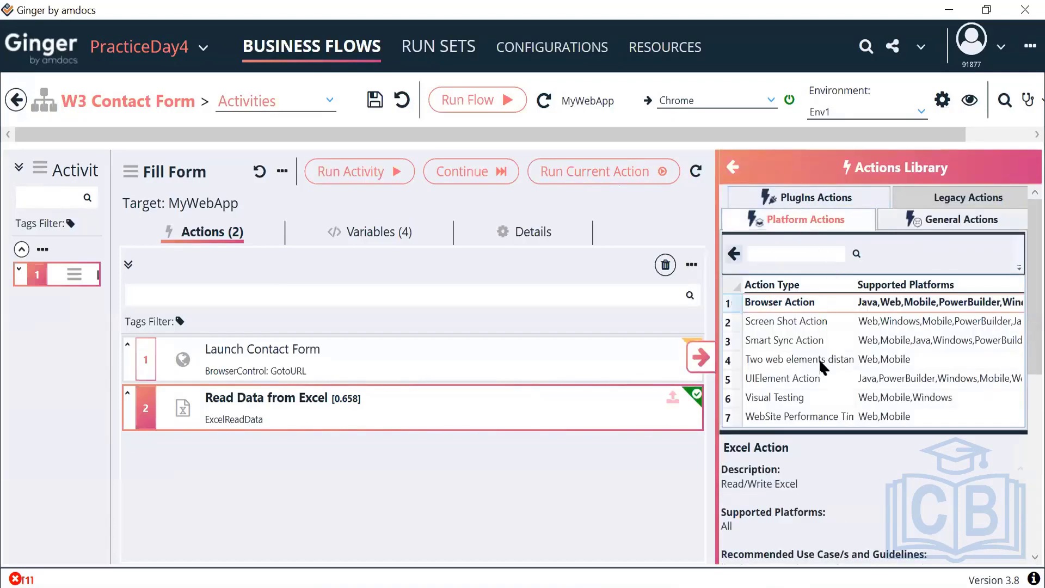
double_click(790, 379)
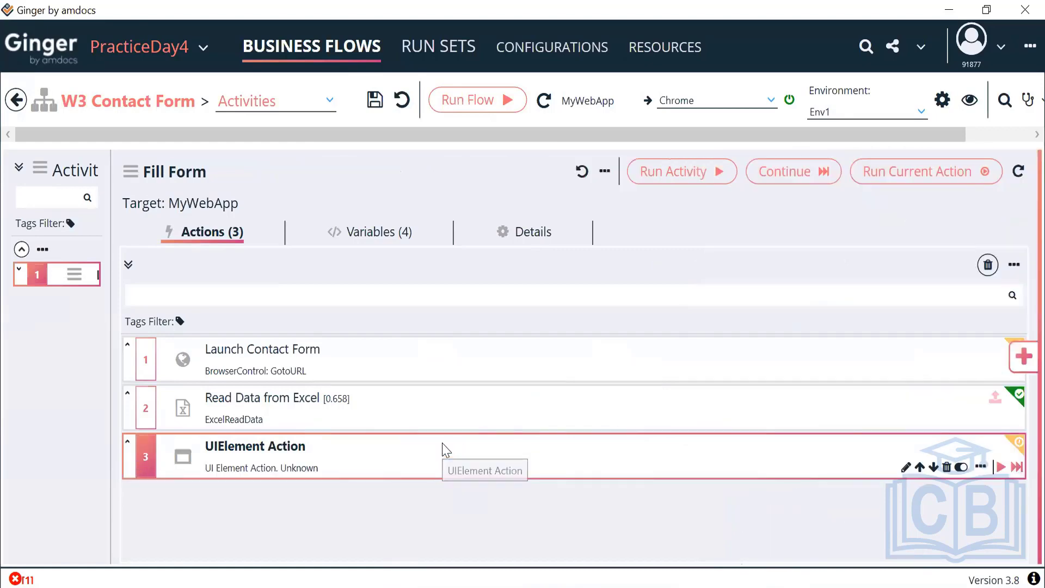
Open the new UIElement Action and set its description to Enter First Name.
double_click(443, 448)
click(175, 294)
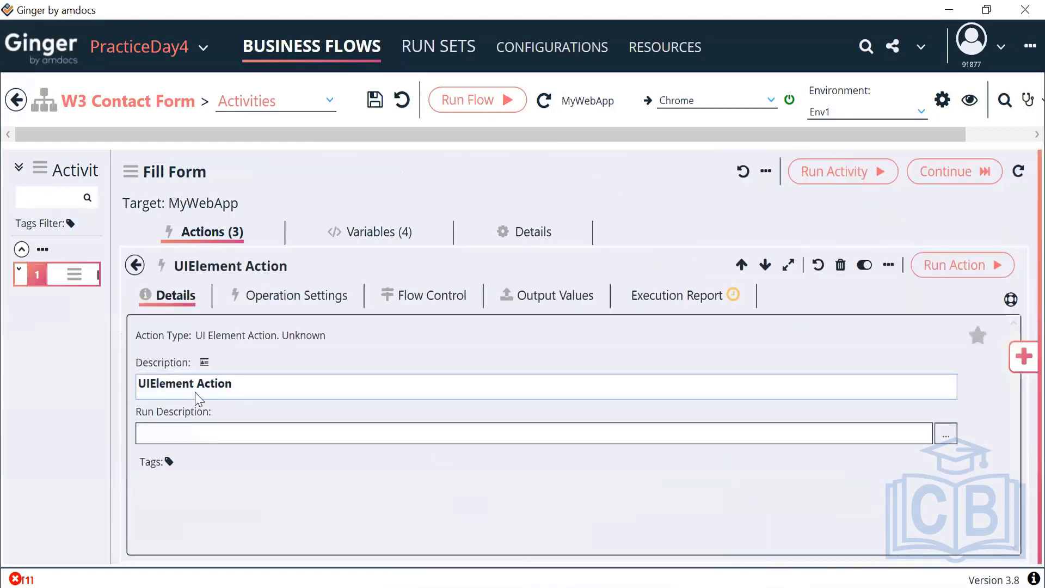
drag(196, 392, 57, 390)
text(Enter F)
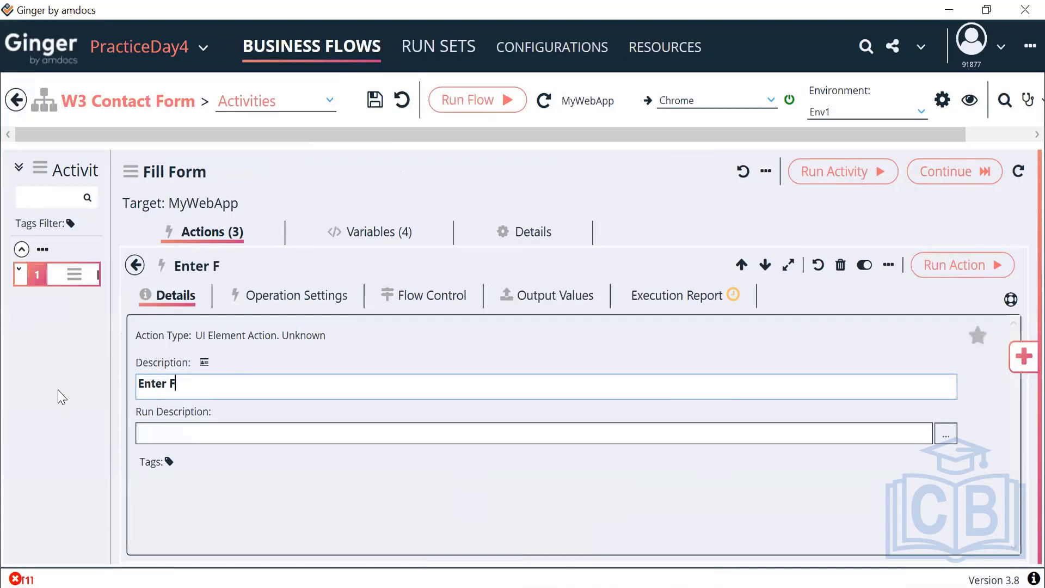
text(irst Name)
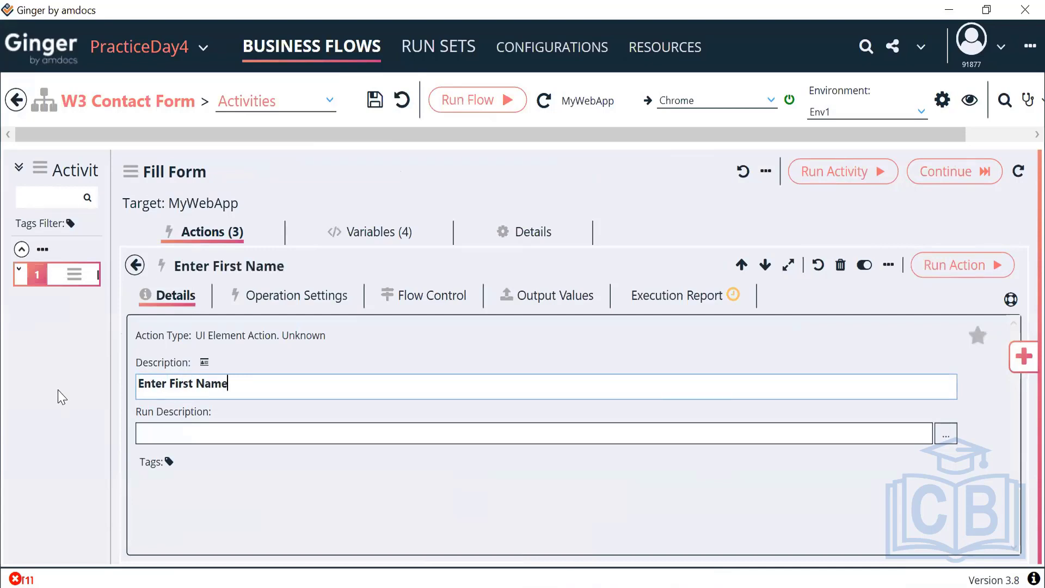
click(278, 299)
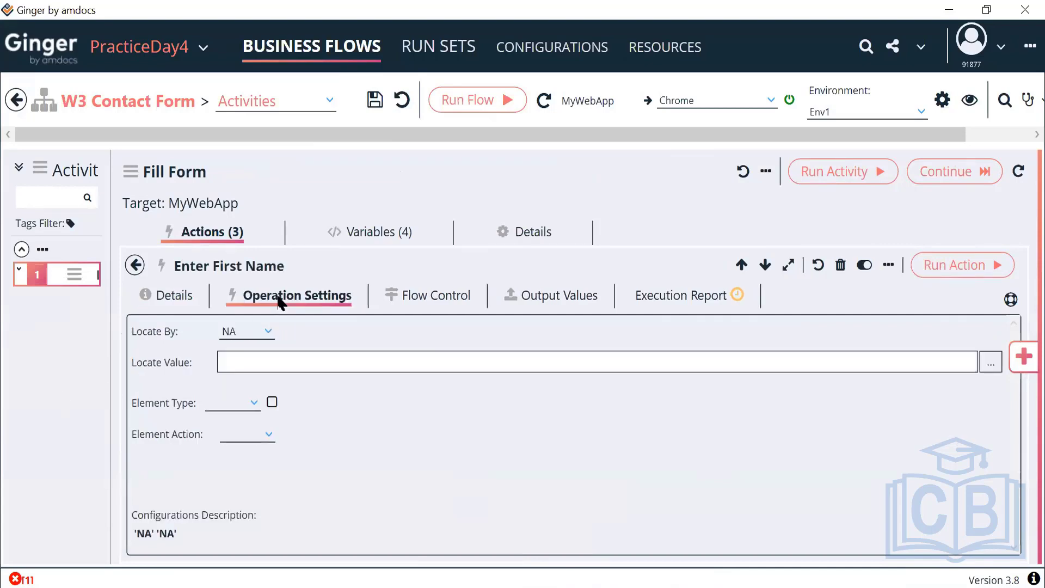
click(260, 329)
scroll(260, 442, up, 5)
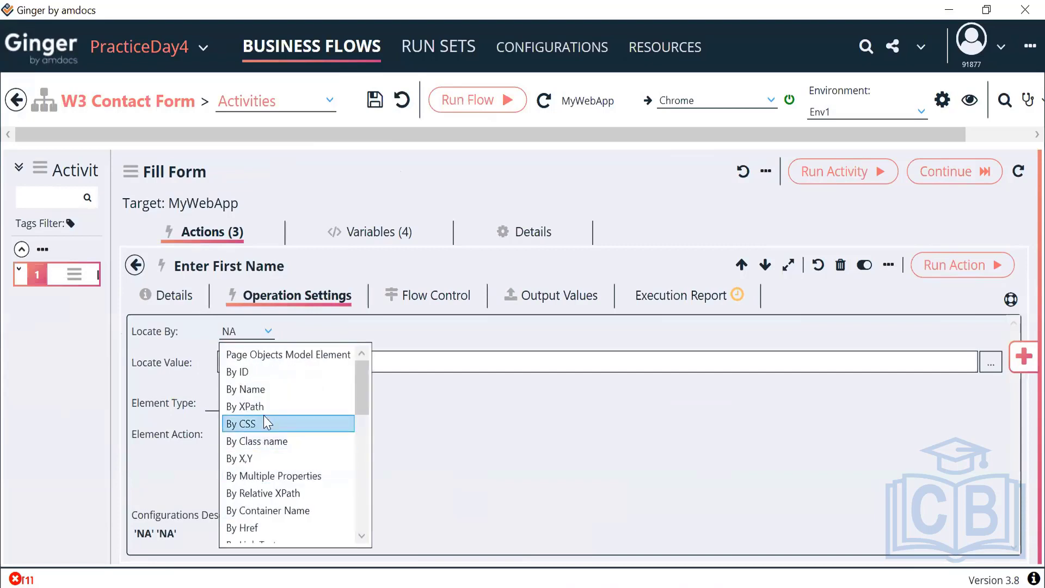
click(275, 406)
click(335, 365)
text(//input[contains(@name,'firstname')])
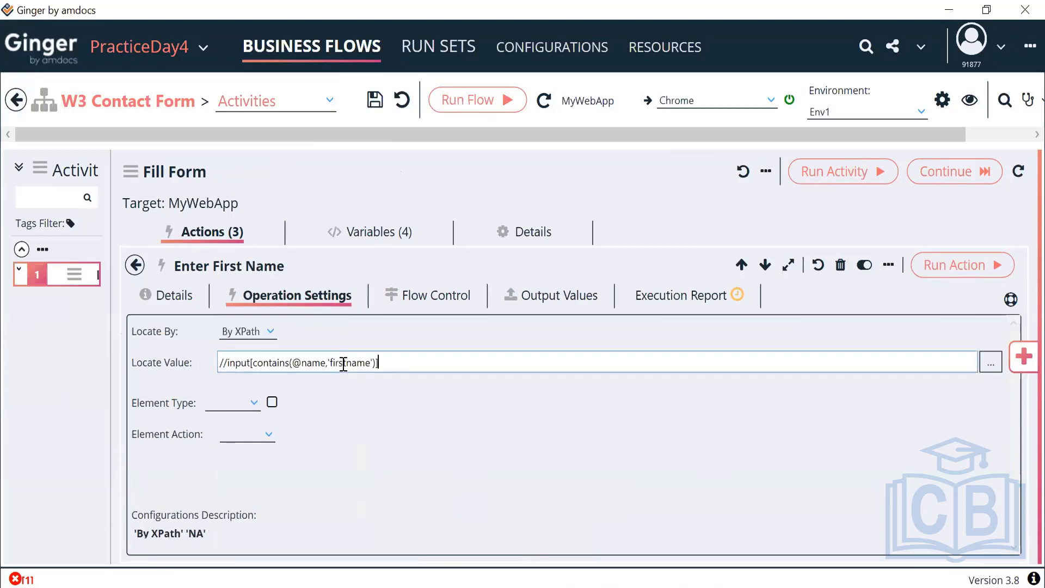
Set the element type of the Enter First Name action to Text Box, with Set Value as its action.
click(254, 404)
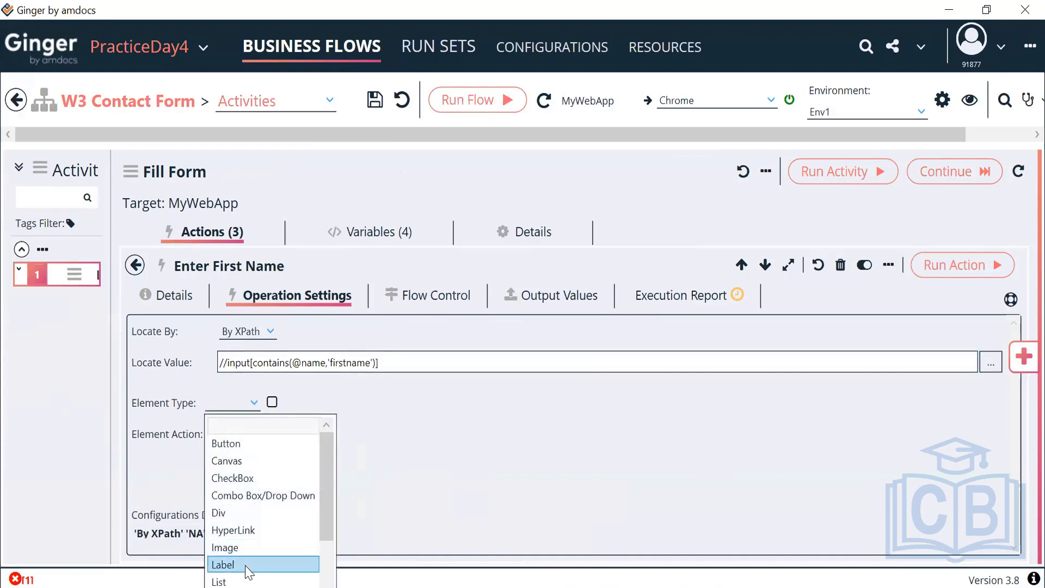
scroll(252, 560, down, 2)
click(252, 578)
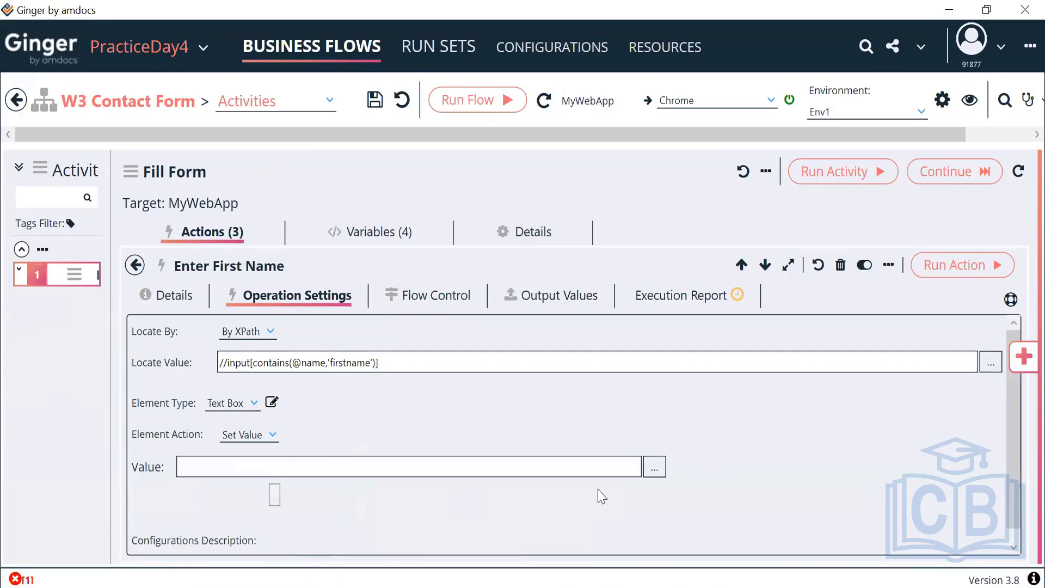
Set the action's value to the activity variable ACT_FirstName through the Value Expression Editor, calculating the expression before accepting it.
click(650, 468)
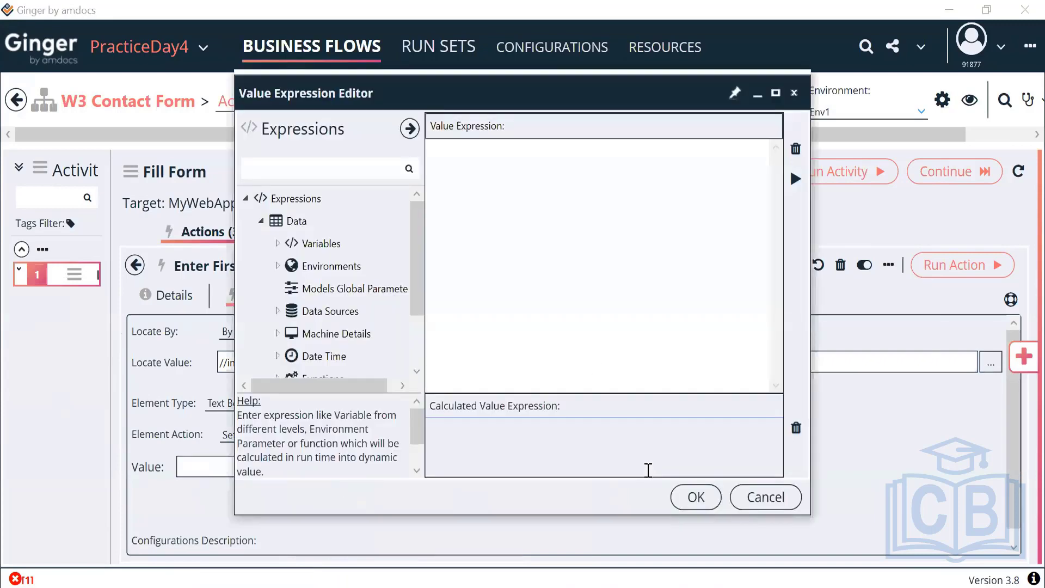
click(276, 243)
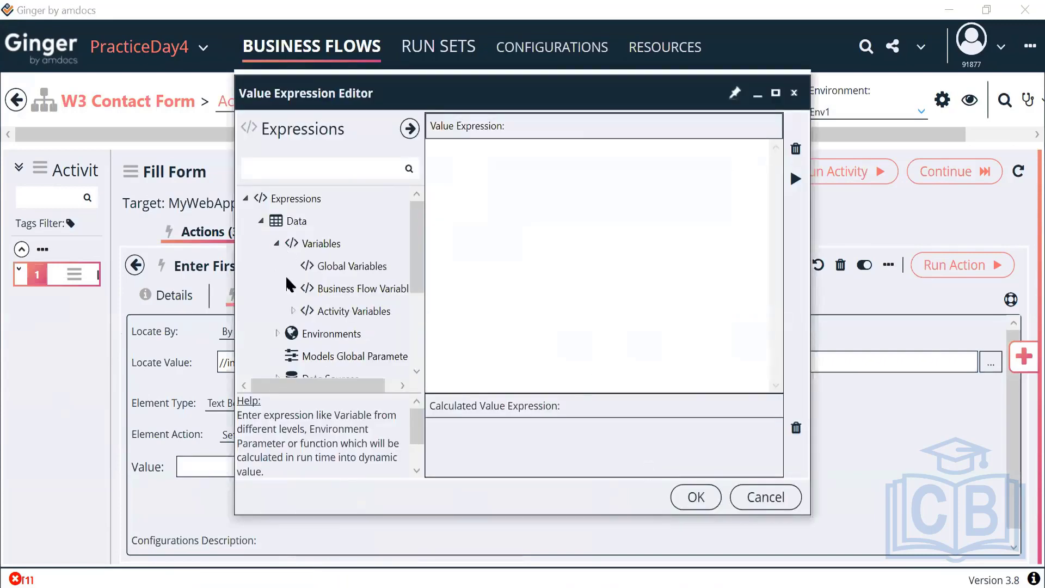
click(292, 311)
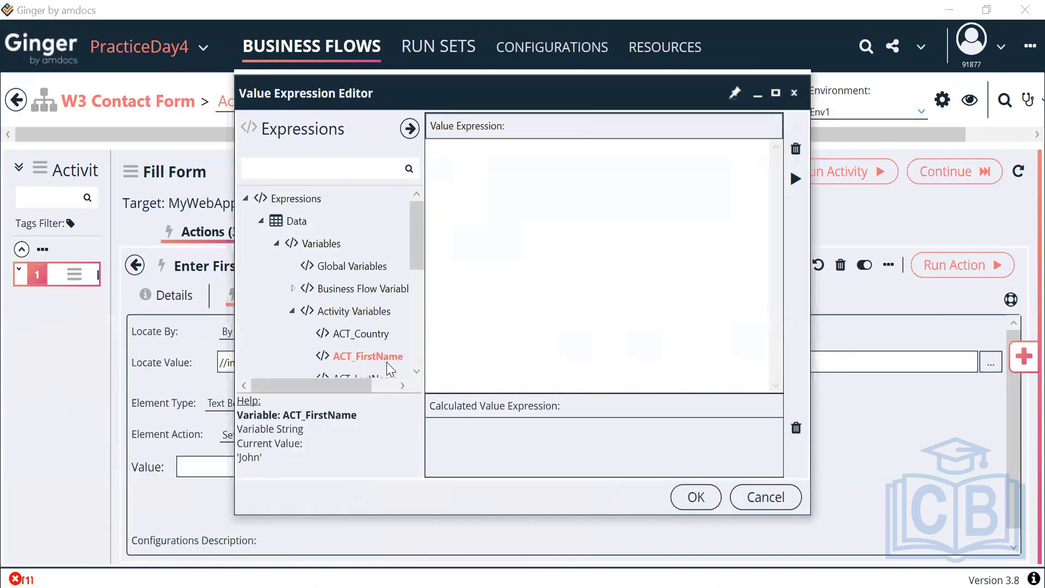
double_click(376, 356)
click(793, 180)
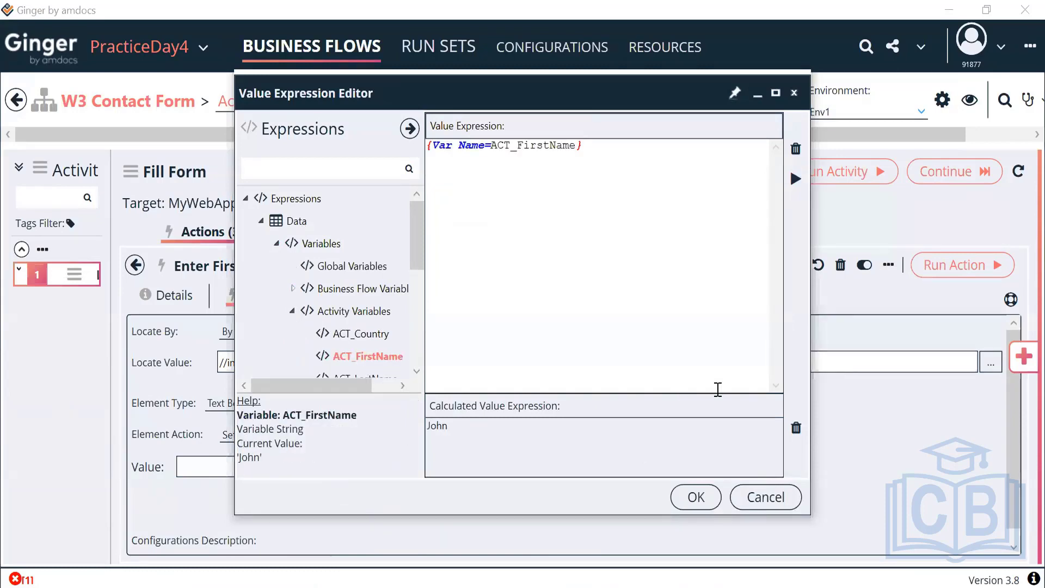
click(693, 497)
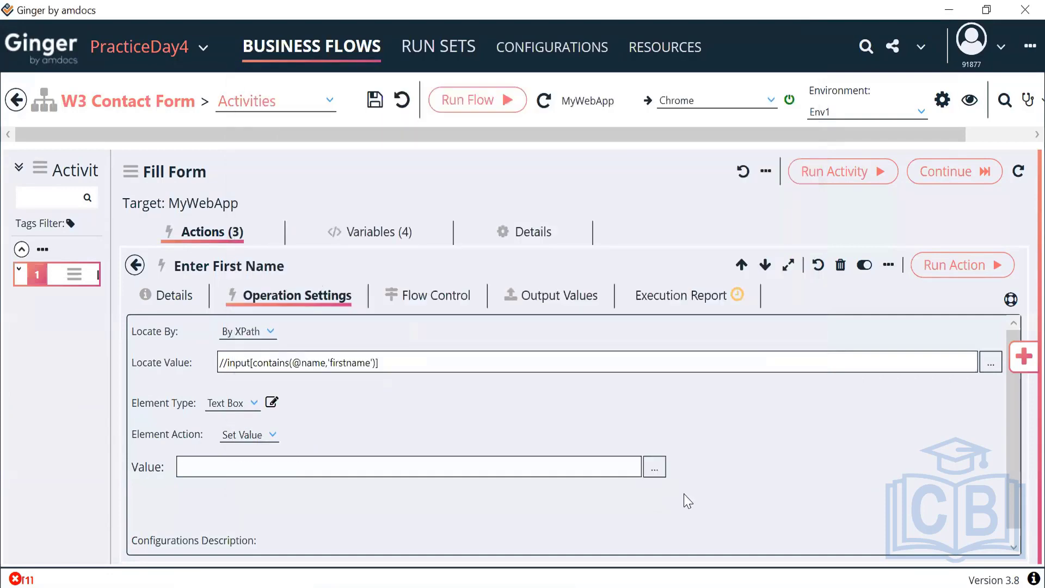
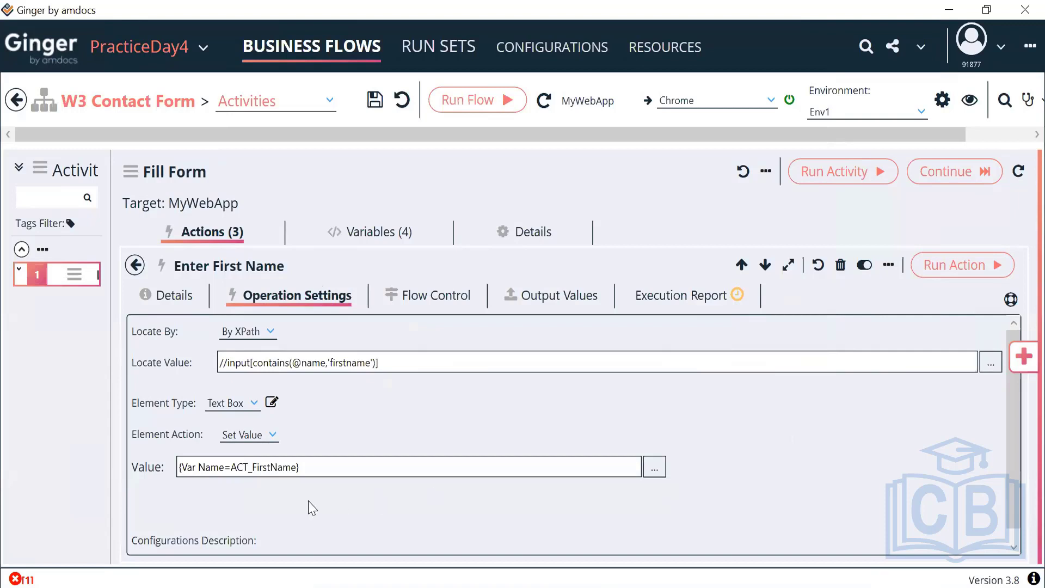
Try to run the Enter First Name action, return to the actions list and stop the run.
drag(308, 468, 158, 471)
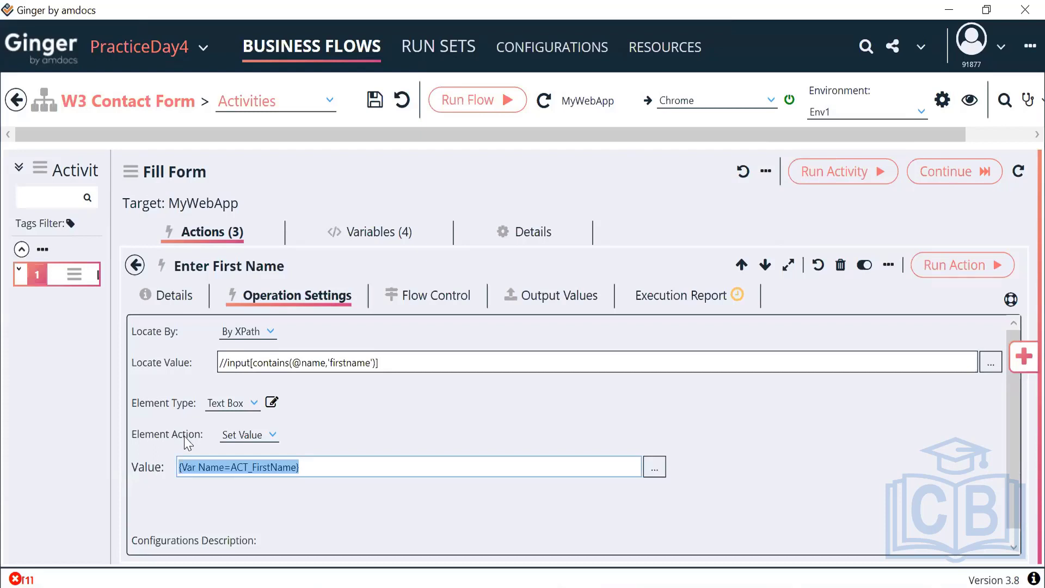
click(955, 265)
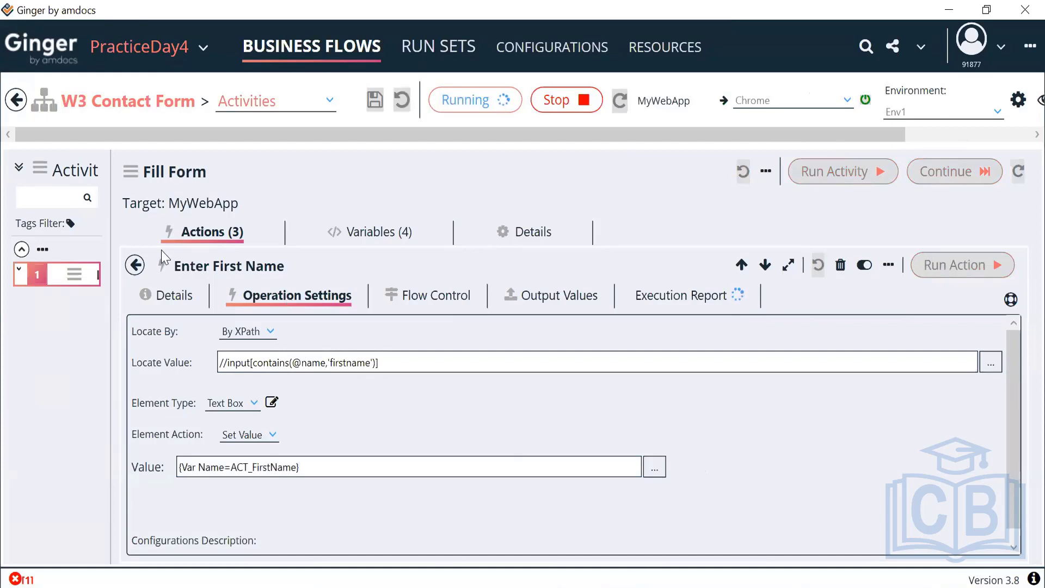
click(135, 265)
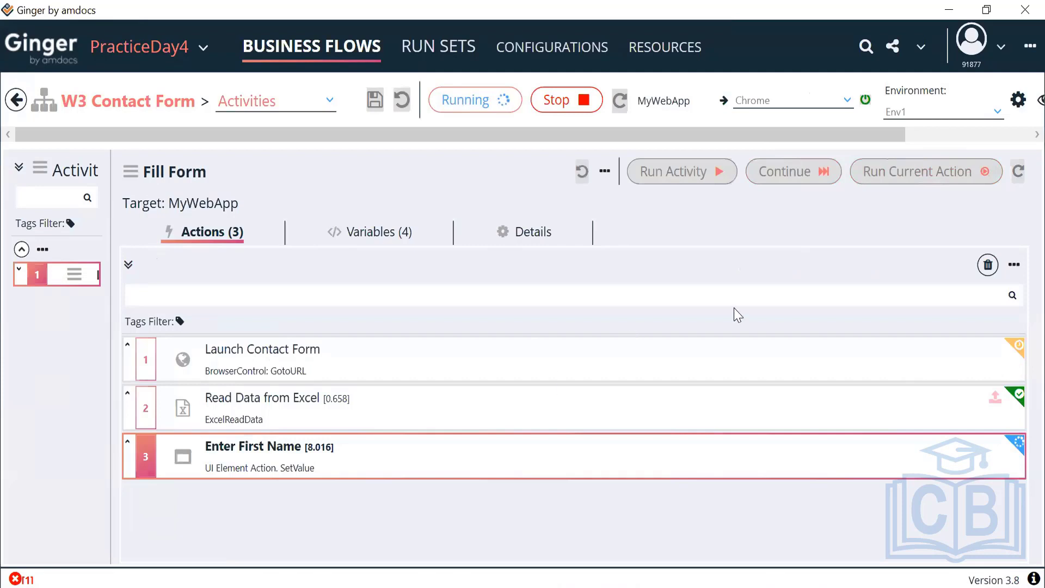
click(562, 104)
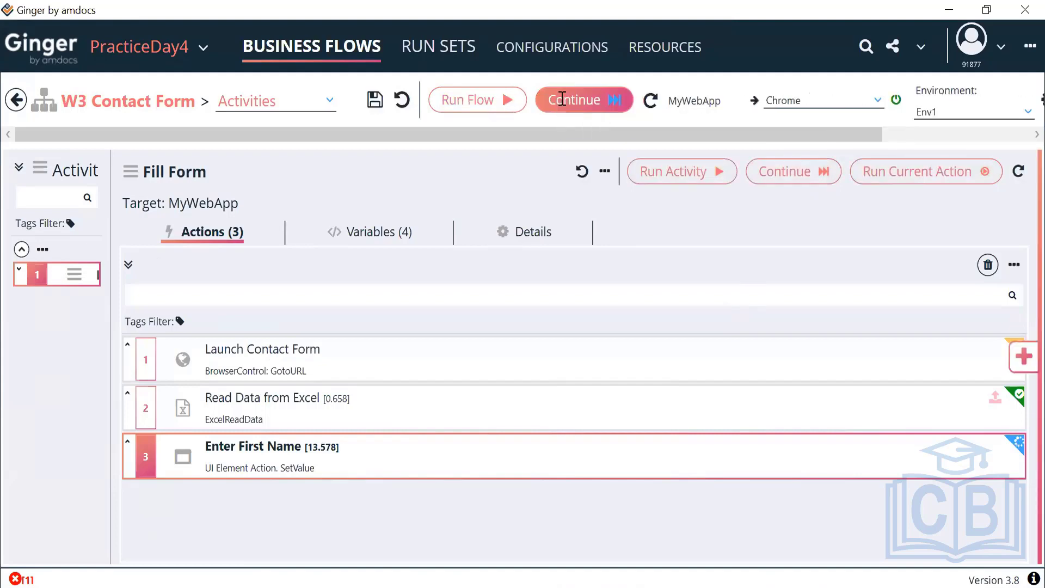
Switch to the automated Chrome window showing bigbasket.com and close it.
click(628, 585)
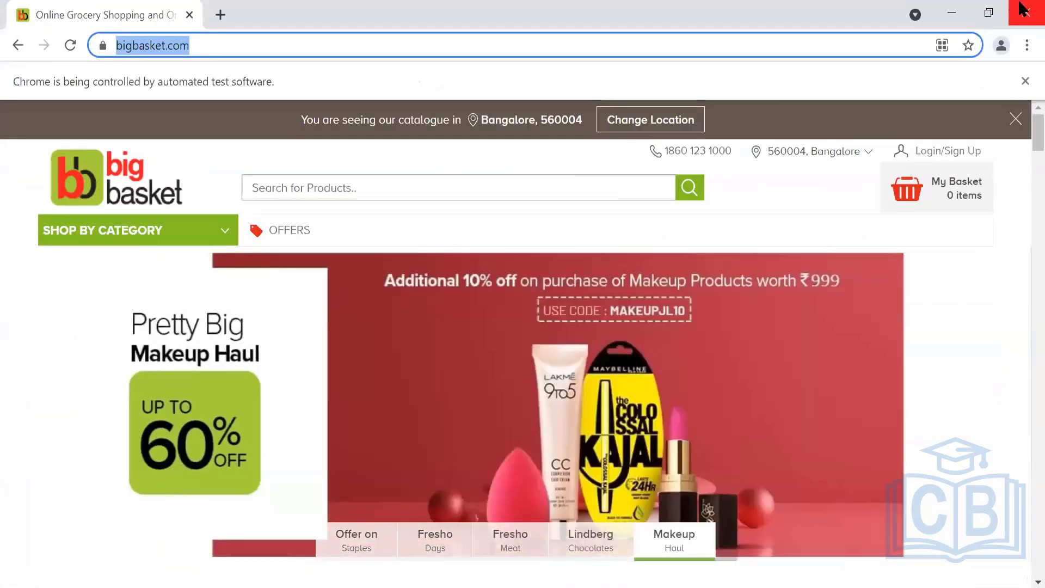
click(1023, 10)
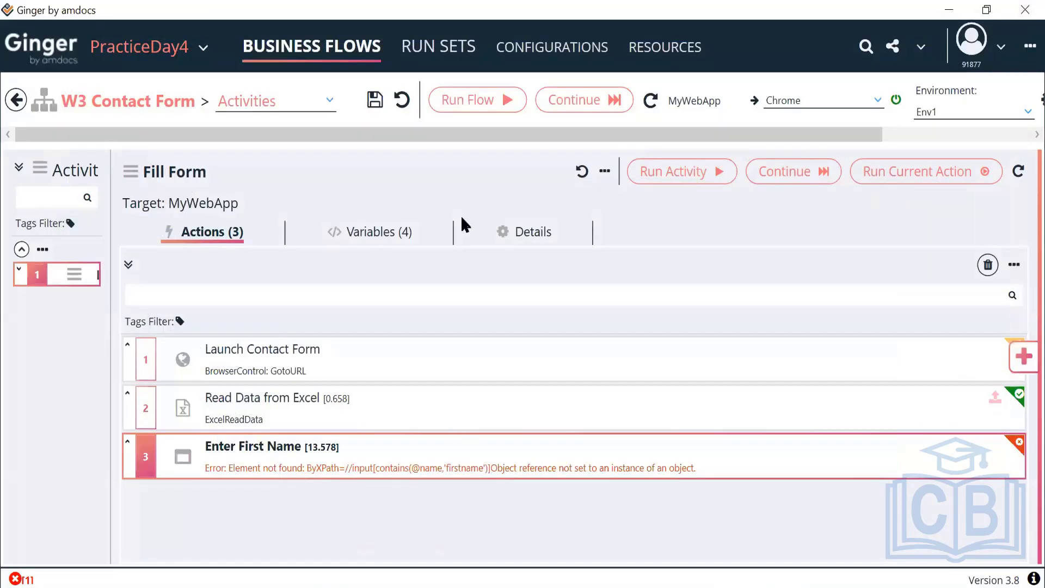
Run the Fill Form activity and check the first name field of the W3Schools contact form in Chrome.
click(671, 175)
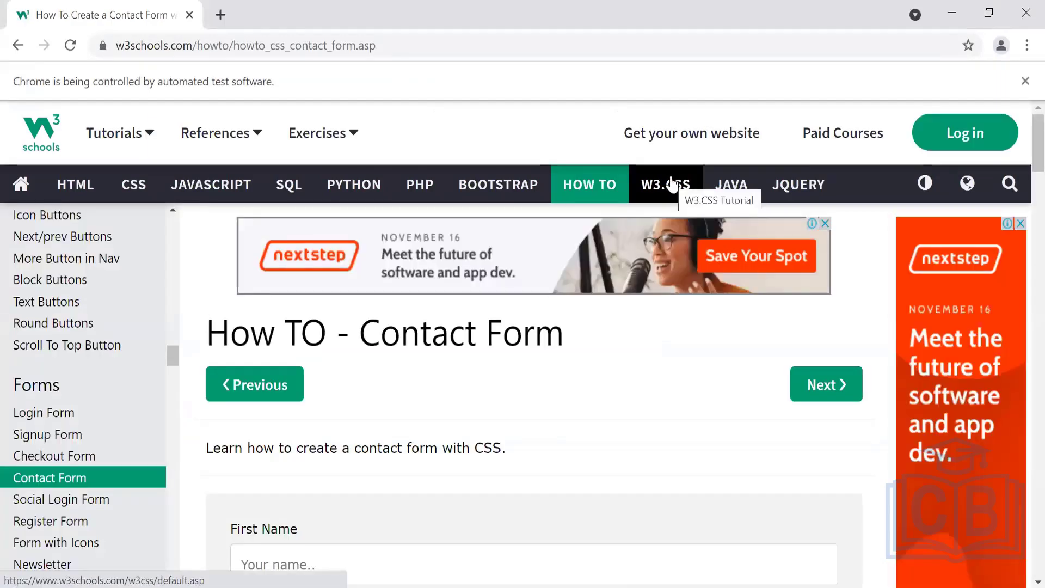
text(John)
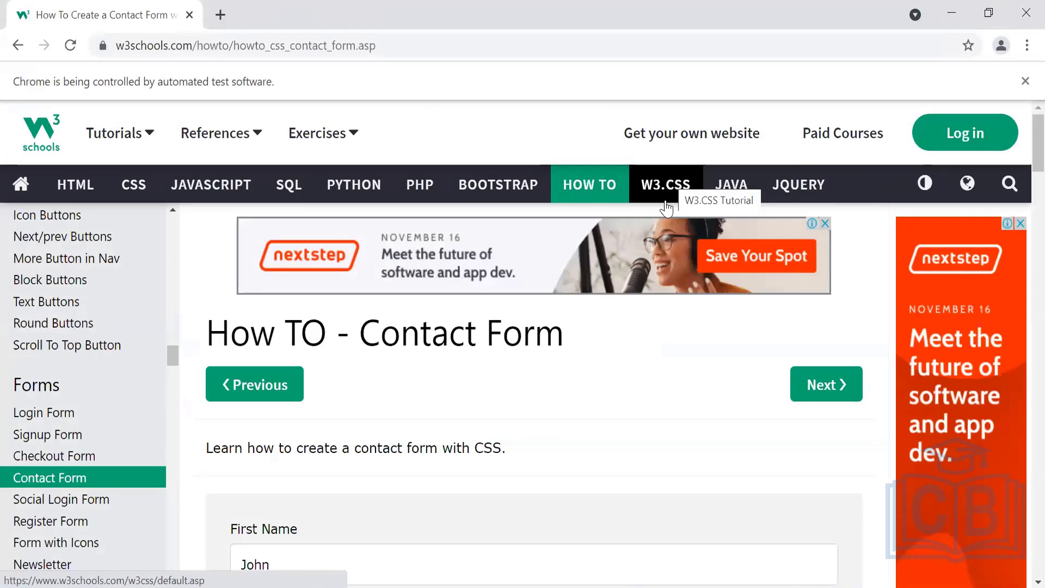
scroll(514, 402, down, 3)
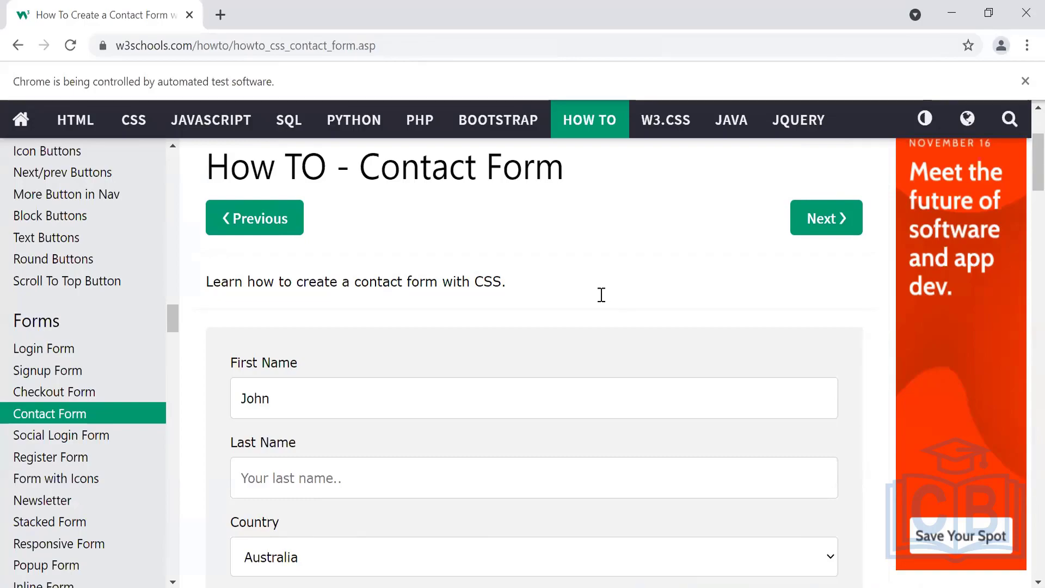
Switch back to Ginger and review the Enter First Name action's execution report and operation settings before returning to the actions list.
key(alt+Tab)
double_click(366, 475)
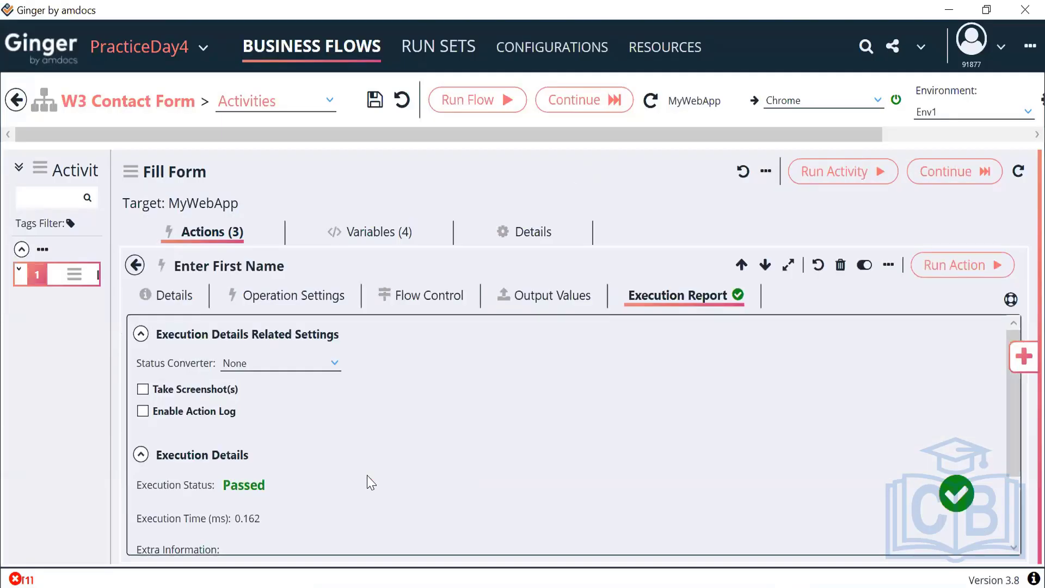
click(288, 297)
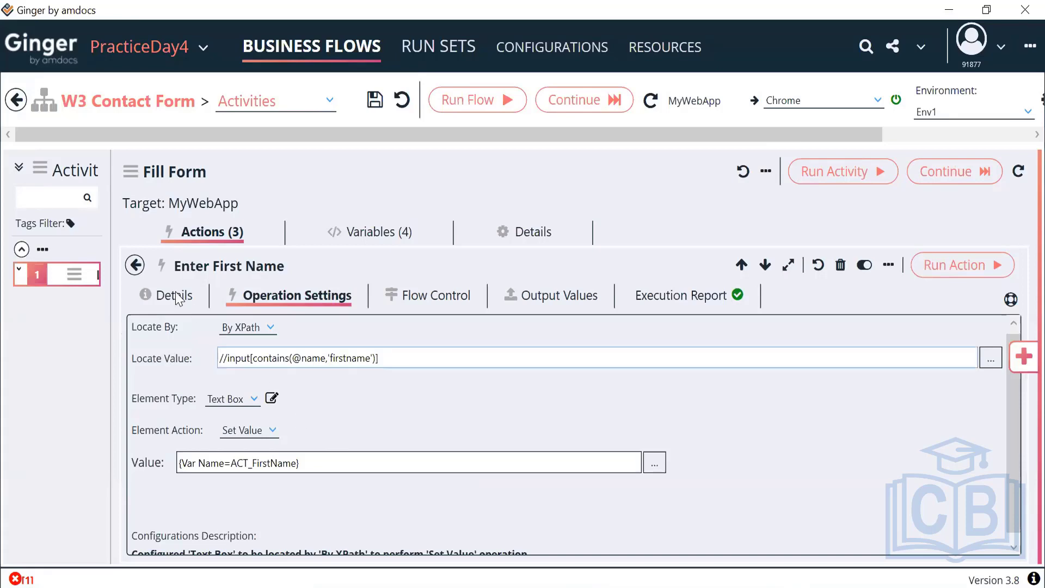
click(135, 266)
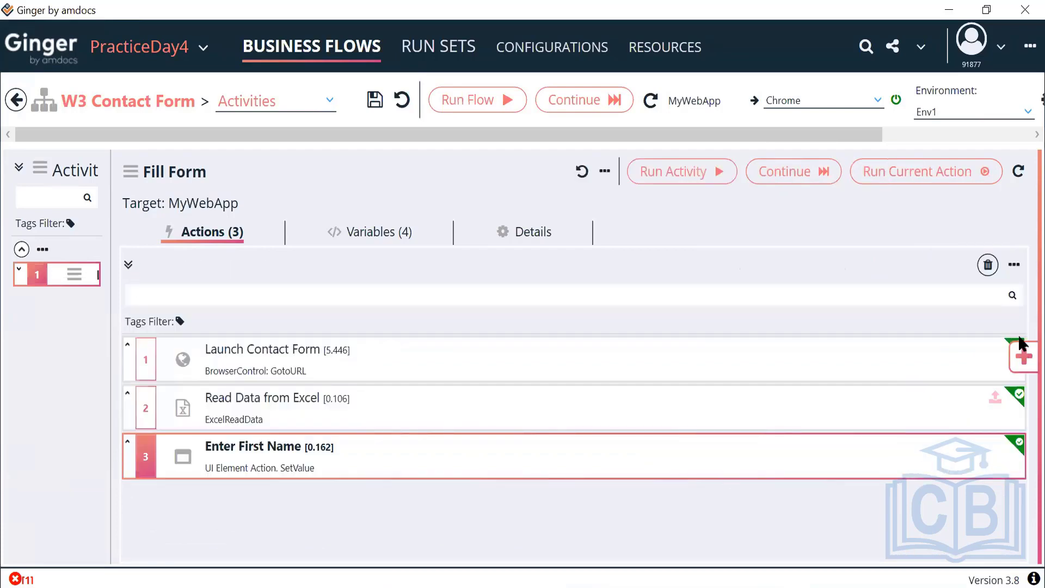
Add a UIElement Action after Enter First Name in the Fill Form activity and open it.
click(1023, 356)
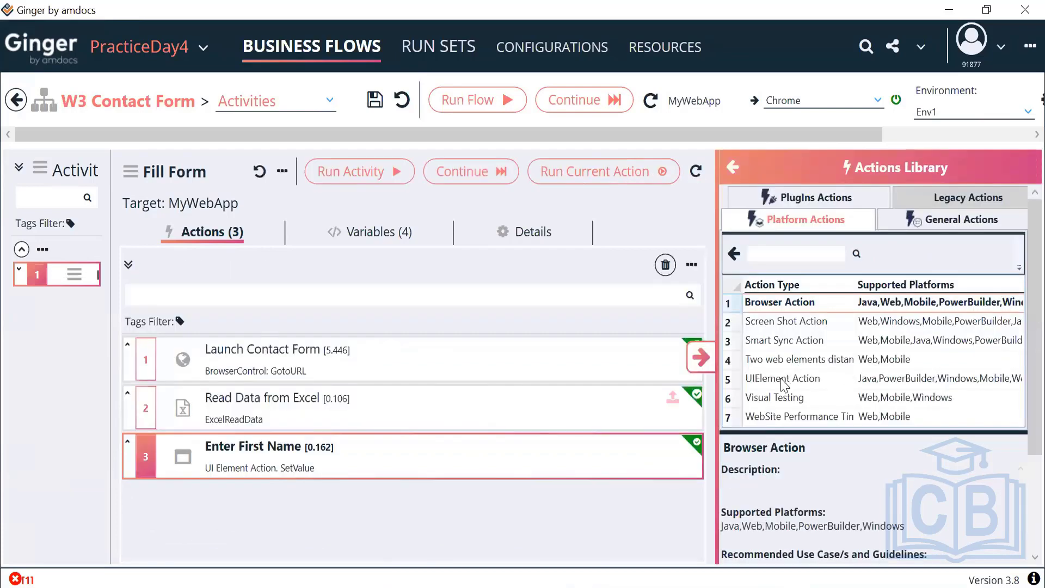
double_click(787, 377)
click(390, 495)
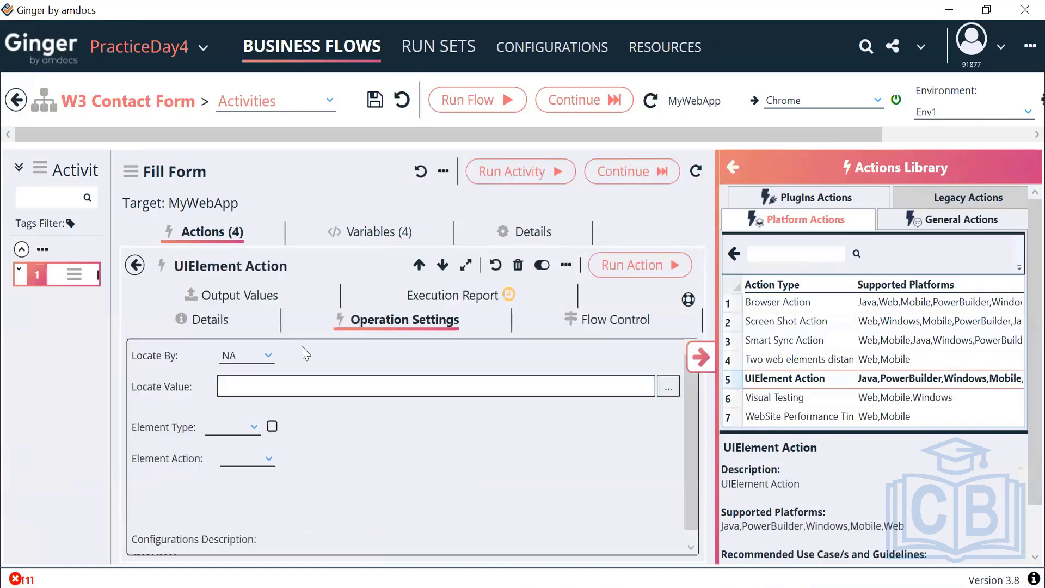
Try By Elements Repository and By XPath as the new action's locator type.
click(264, 355)
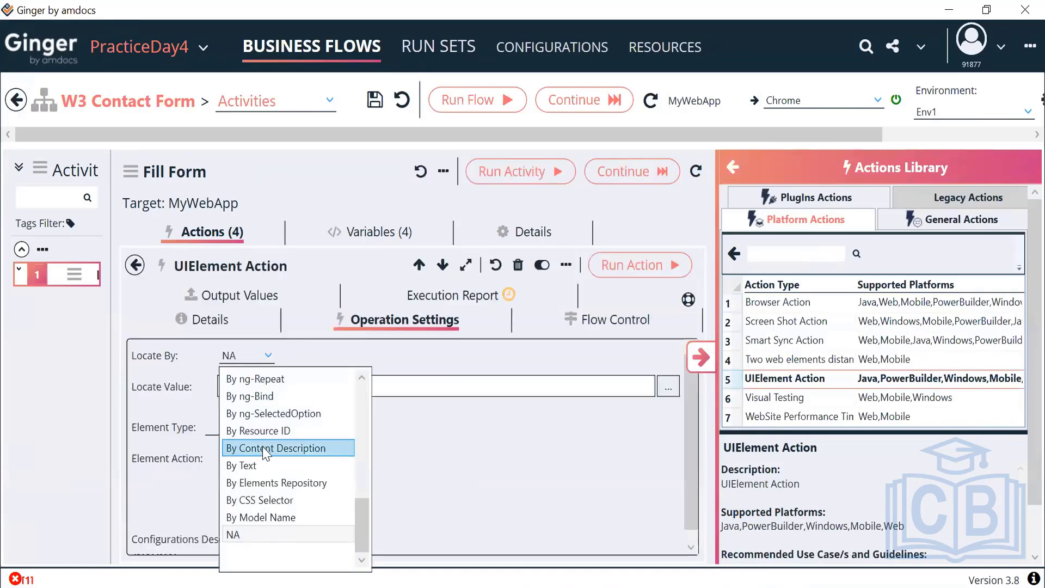
click(276, 483)
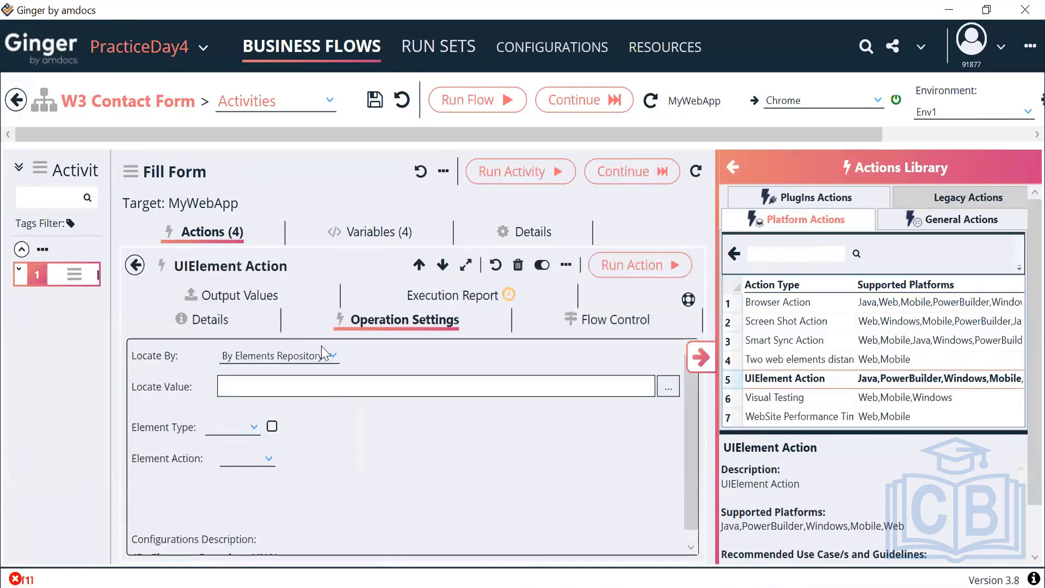
click(308, 358)
scroll(289, 413, up, 5)
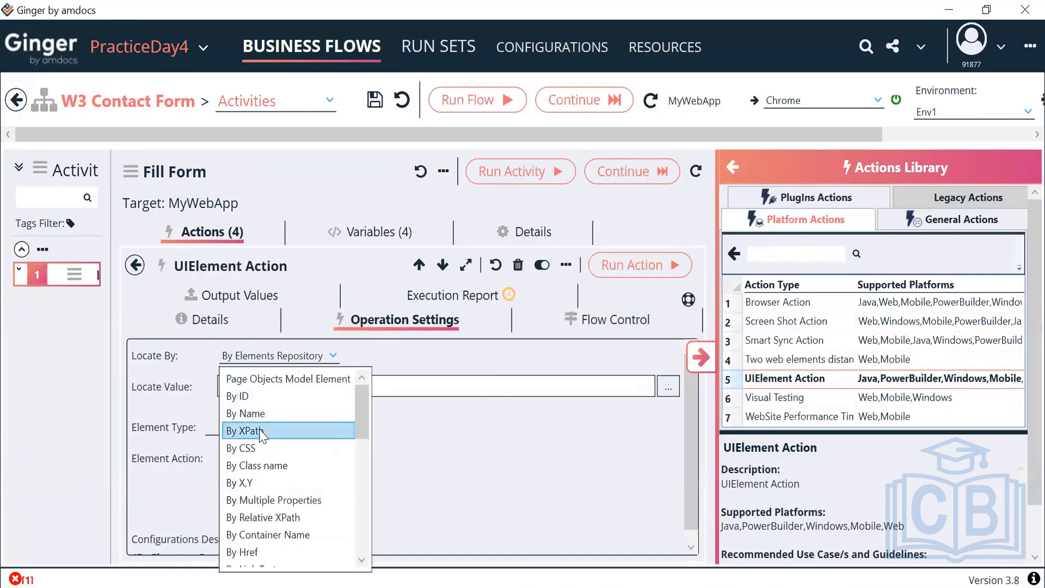
click(261, 431)
click(275, 388)
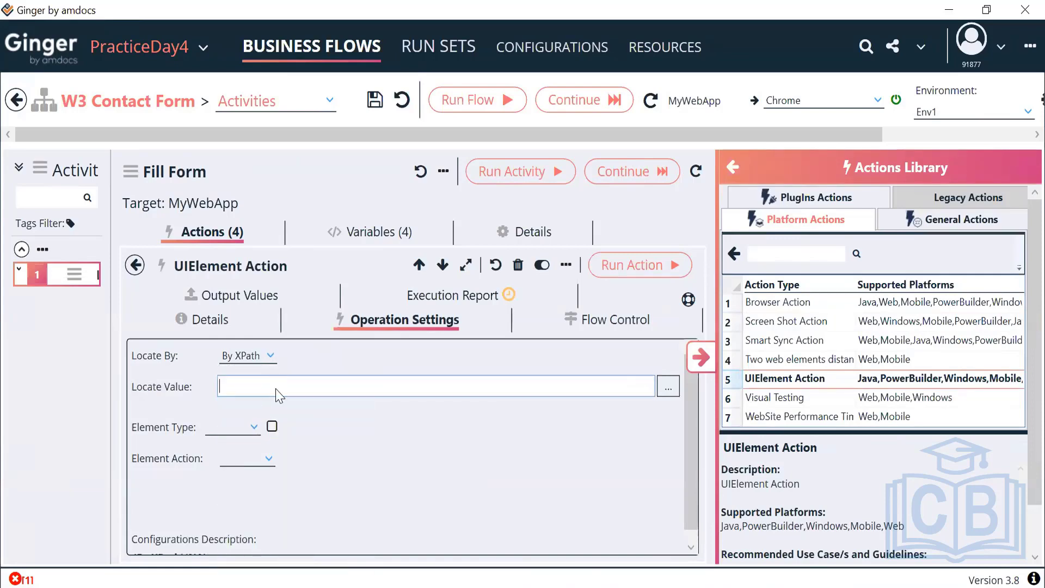
Switch to the W3Schools contact form in Chrome and inspect the Last Name field's HTML for a locator.
key(alt+Tab)
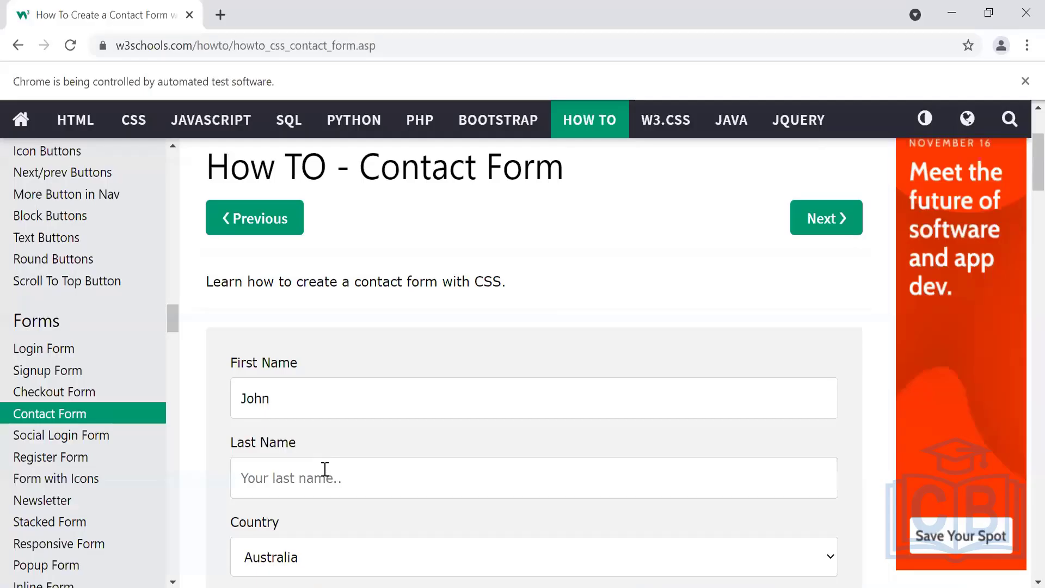
right_click(343, 467)
click(366, 456)
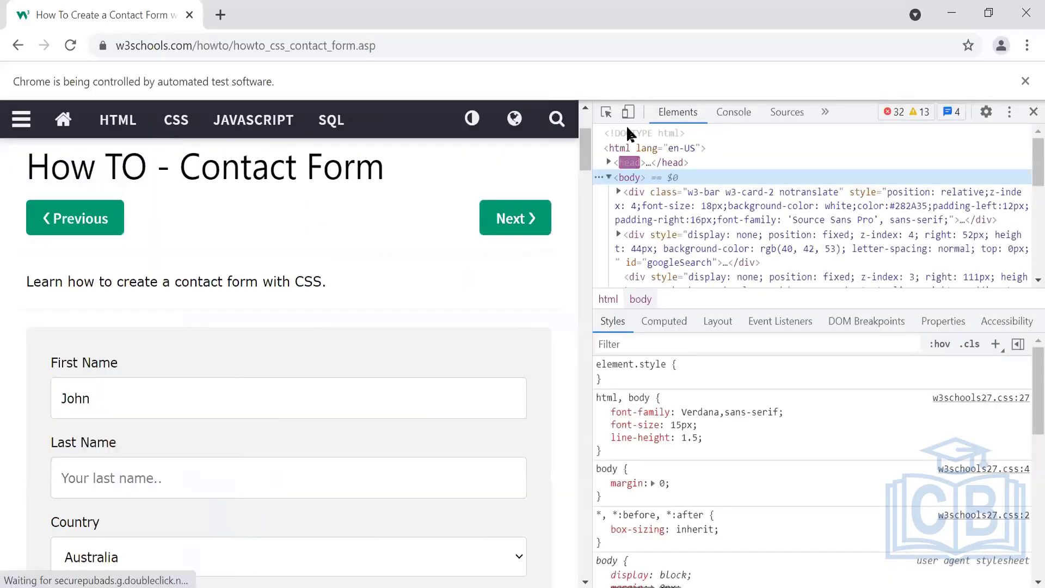
click(606, 112)
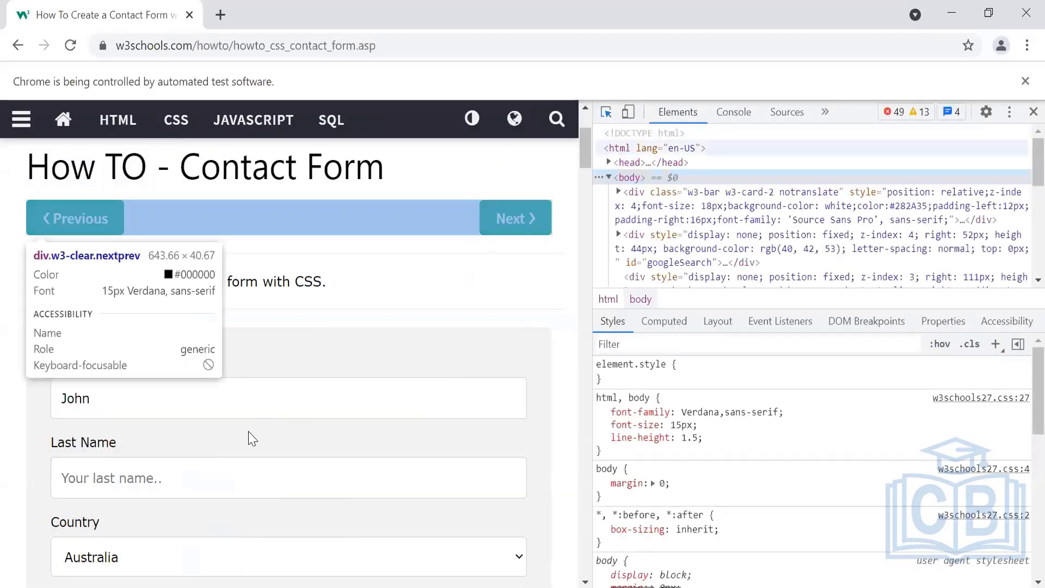
click(221, 473)
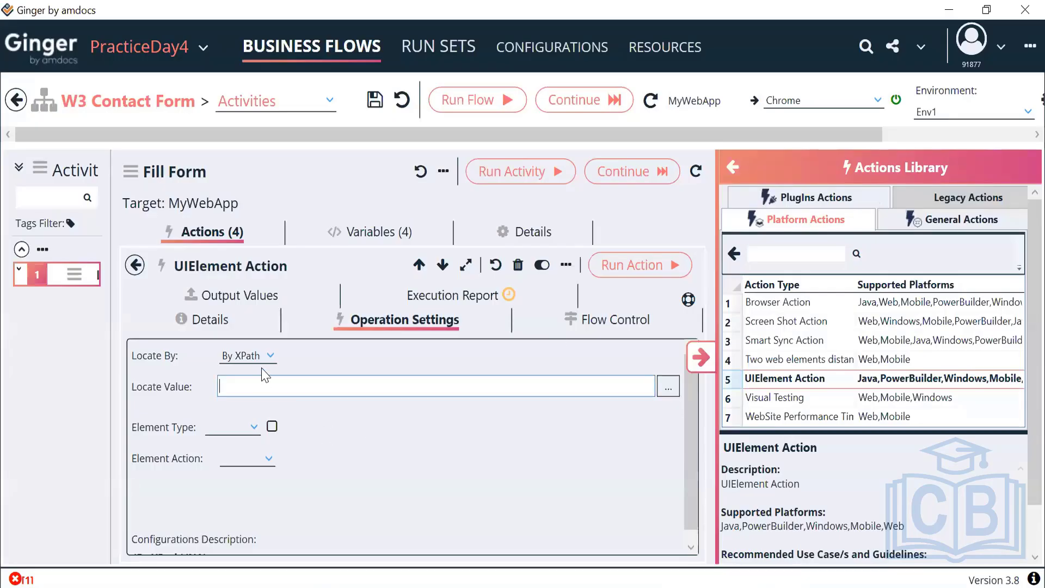
Set the new Ginger UIElement Action to locate its element By ID with the value lname.
click(271, 356)
scroll(269, 462, up, 1)
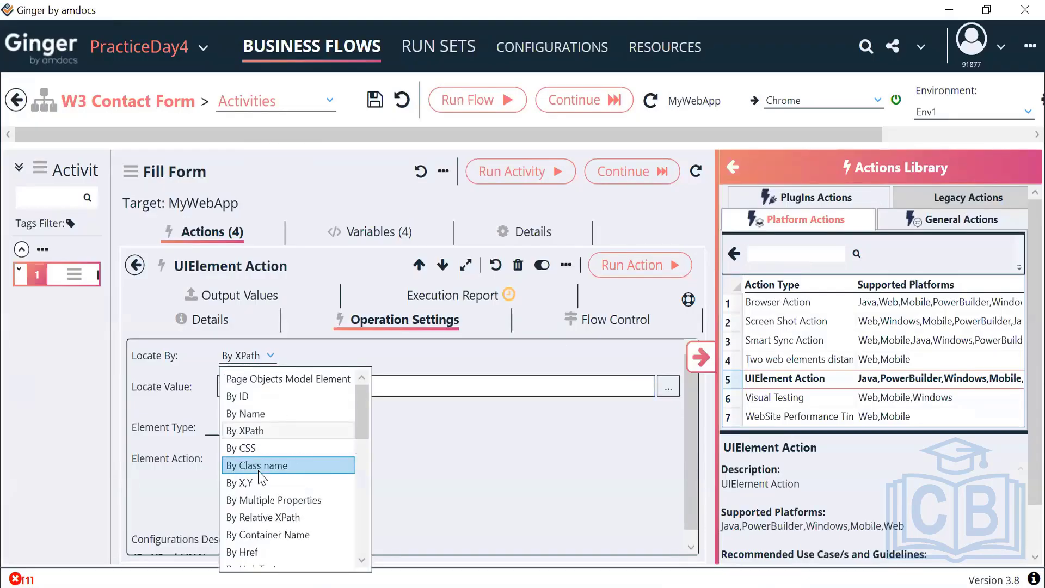
click(265, 402)
click(296, 392)
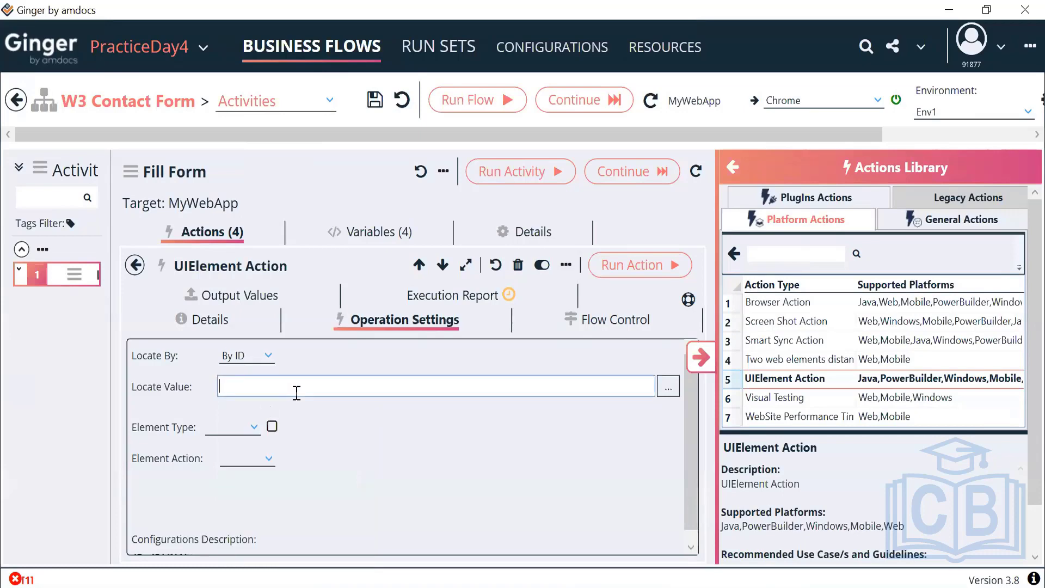
text(Iname)
Set the action's element type to Text Box, with Set Value as the element action.
click(245, 428)
scroll(250, 288, up, 1)
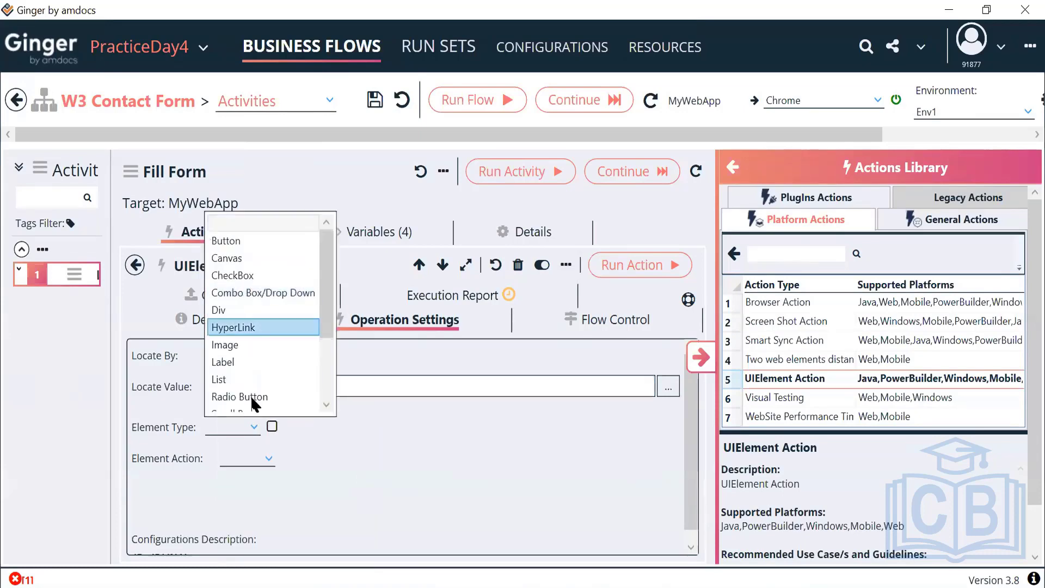
scroll(250, 395, down, 2)
scroll(251, 395, down, 3)
click(255, 380)
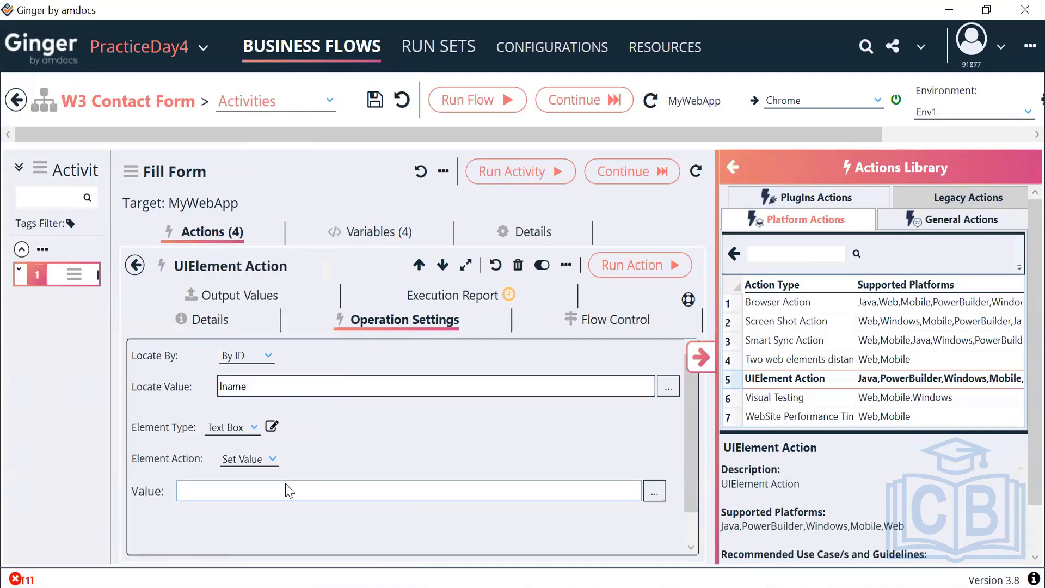
Set the action's value to the activity variable ACT_LastName through the Value Expression Editor, calculating the expression before accepting it.
click(653, 492)
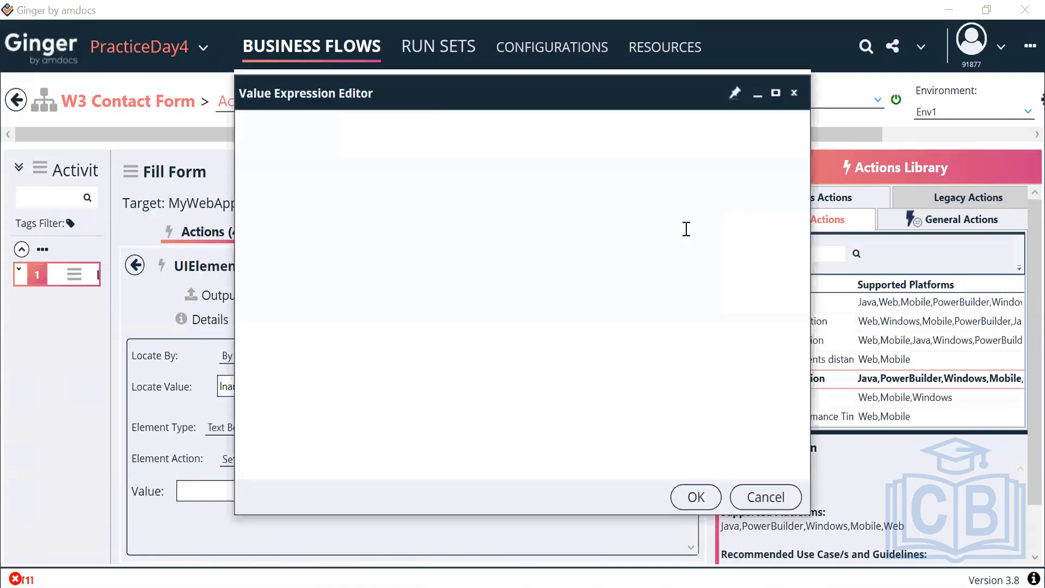
click(278, 244)
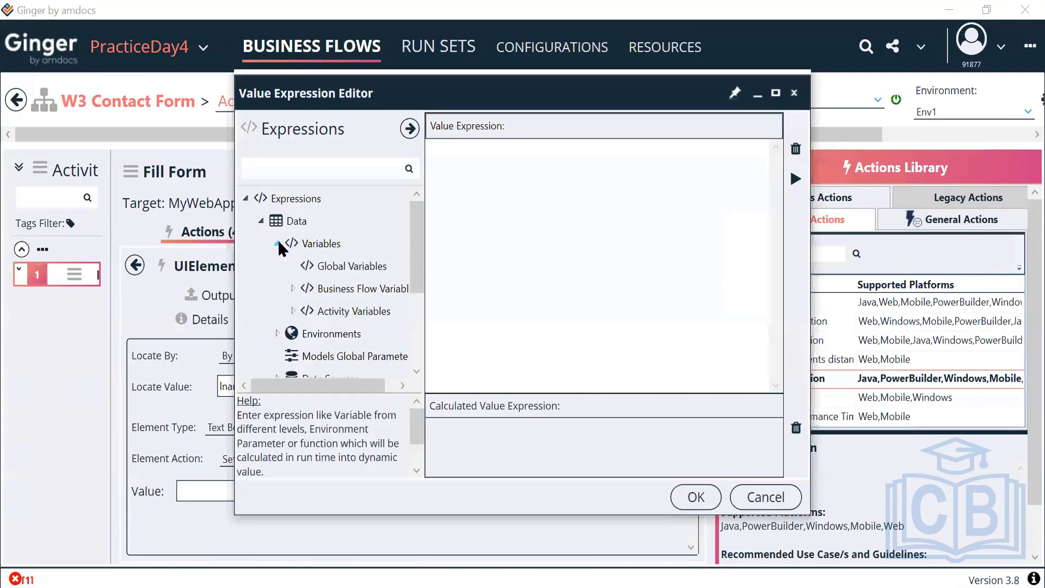
click(292, 311)
scroll(334, 338, down, 5)
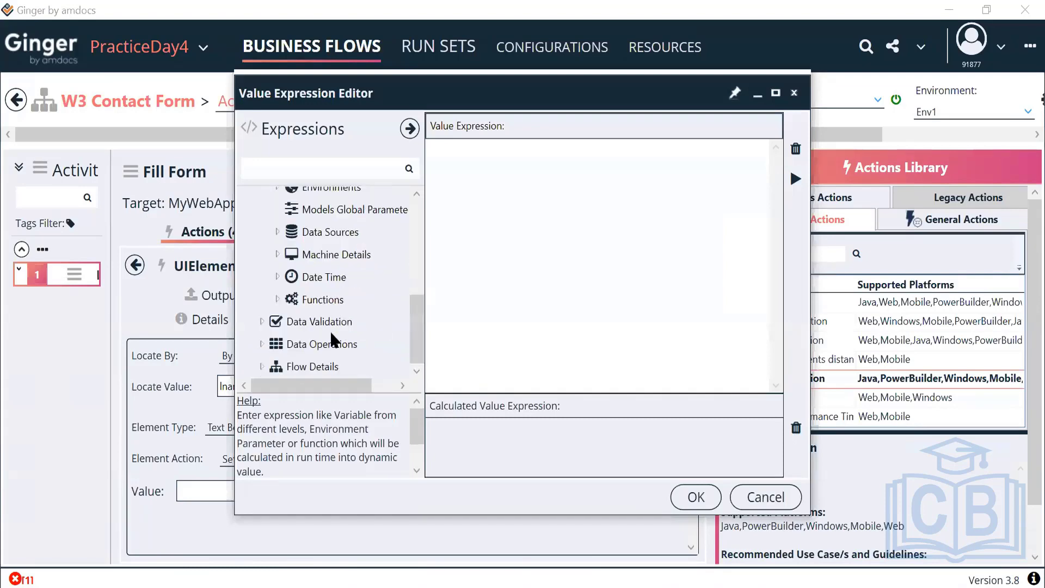
scroll(381, 261, up, 3)
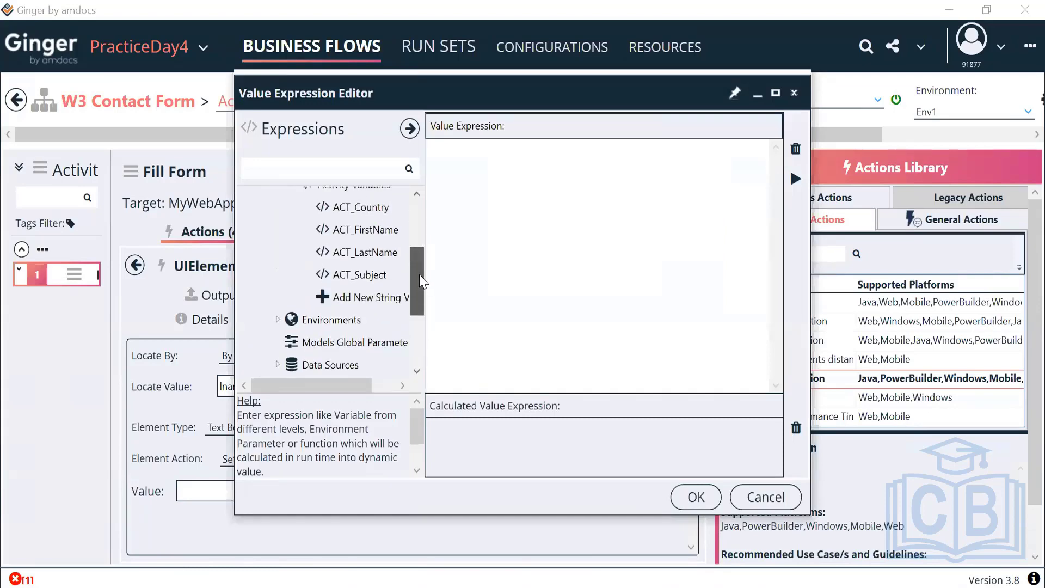
double_click(376, 256)
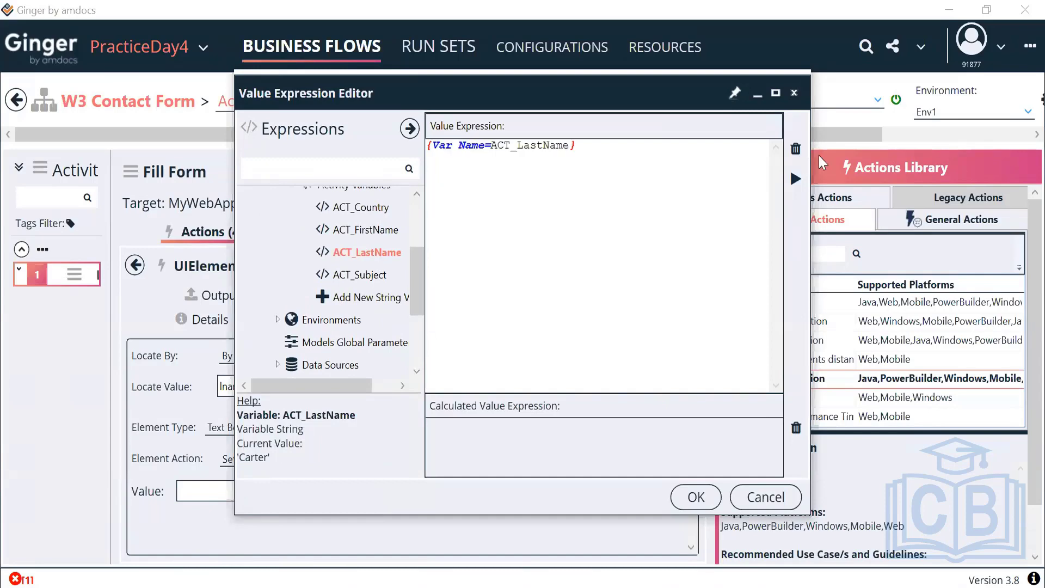
click(795, 178)
click(696, 497)
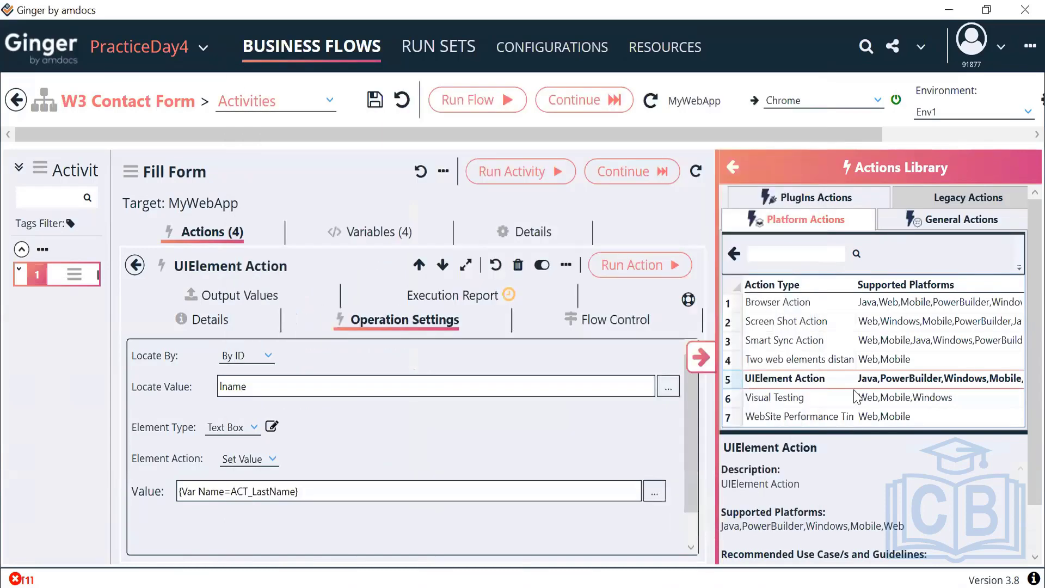
Change the UIElement Action's description to Enter Last Name and return to the actions list.
click(702, 357)
click(165, 293)
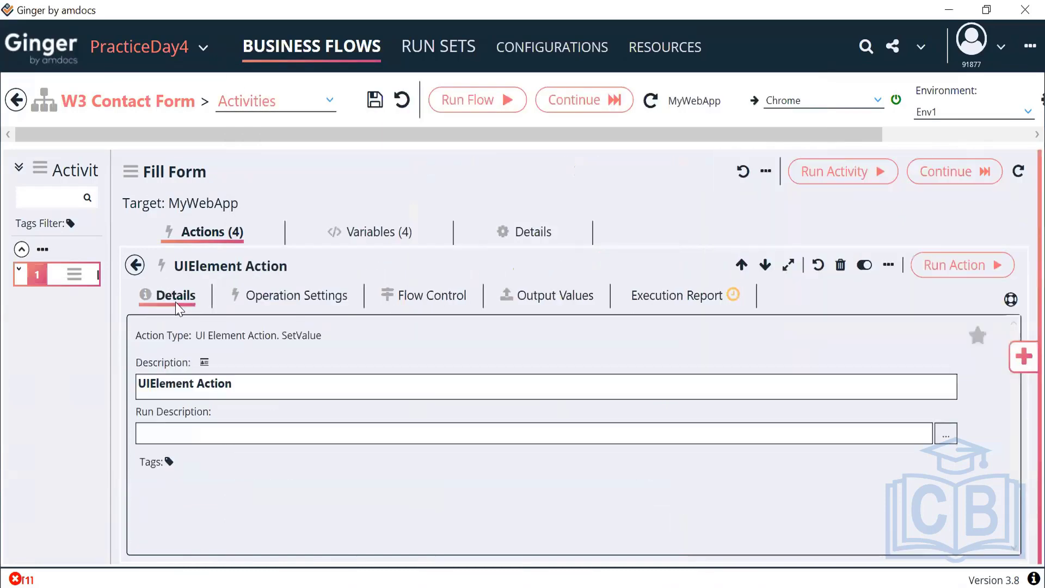
drag(246, 391, 104, 399)
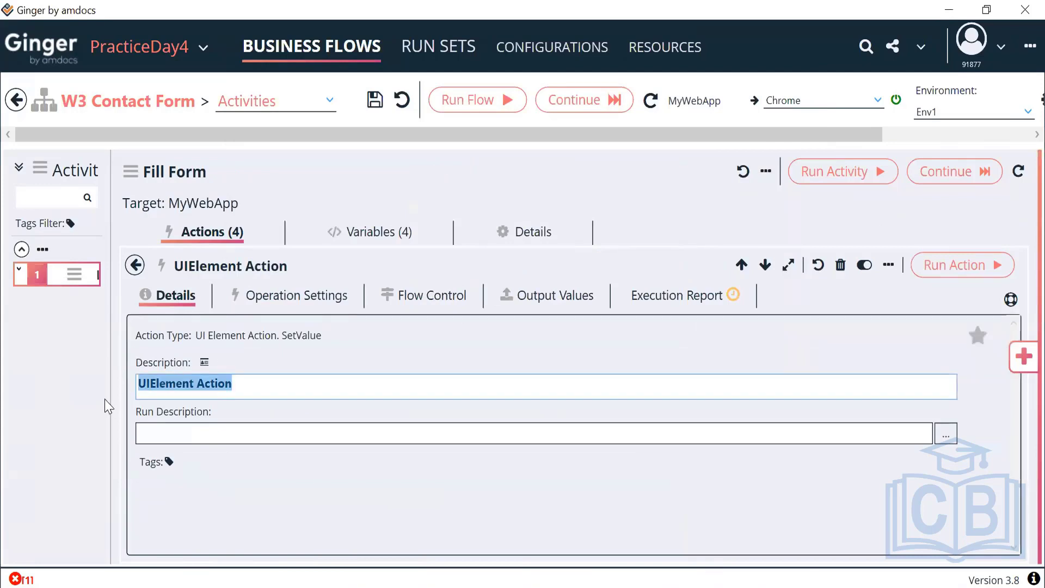
text(Enter Lac)
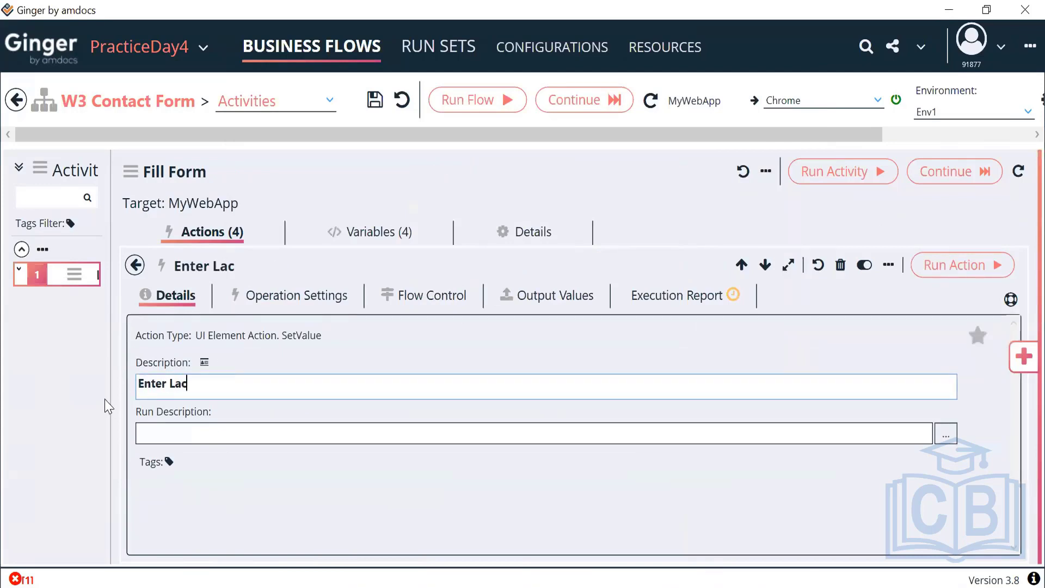
key(BackSpace)
text(st Name)
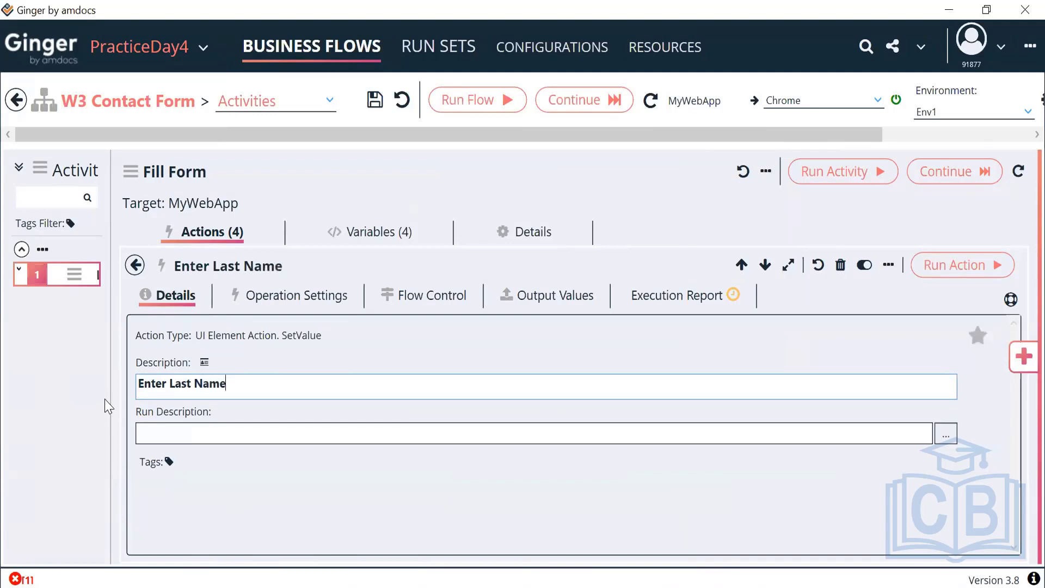
click(135, 267)
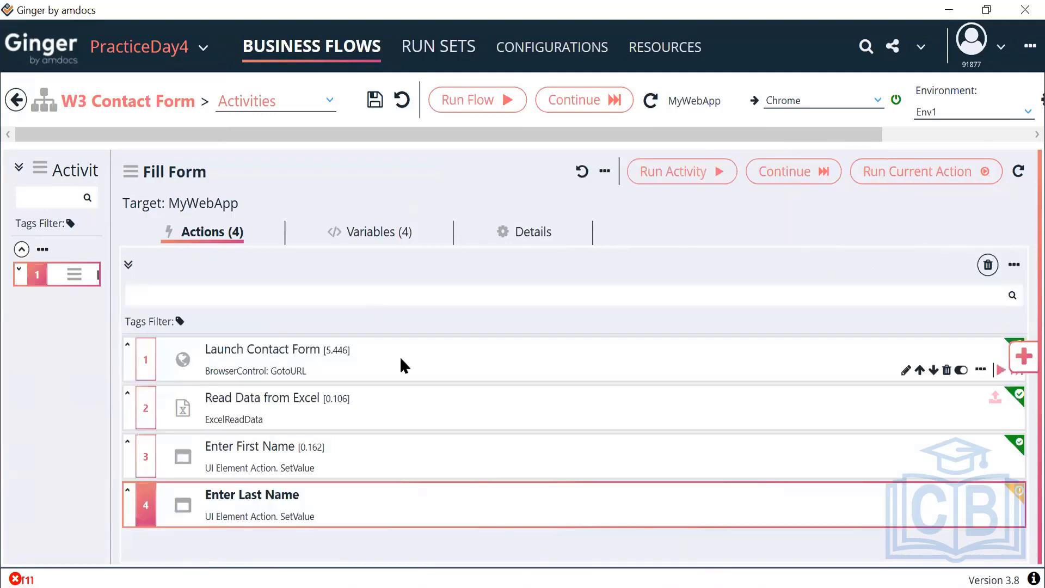
Add another UIElement Action to the Fill Form activity and change its description to Enter Subject.
click(1024, 363)
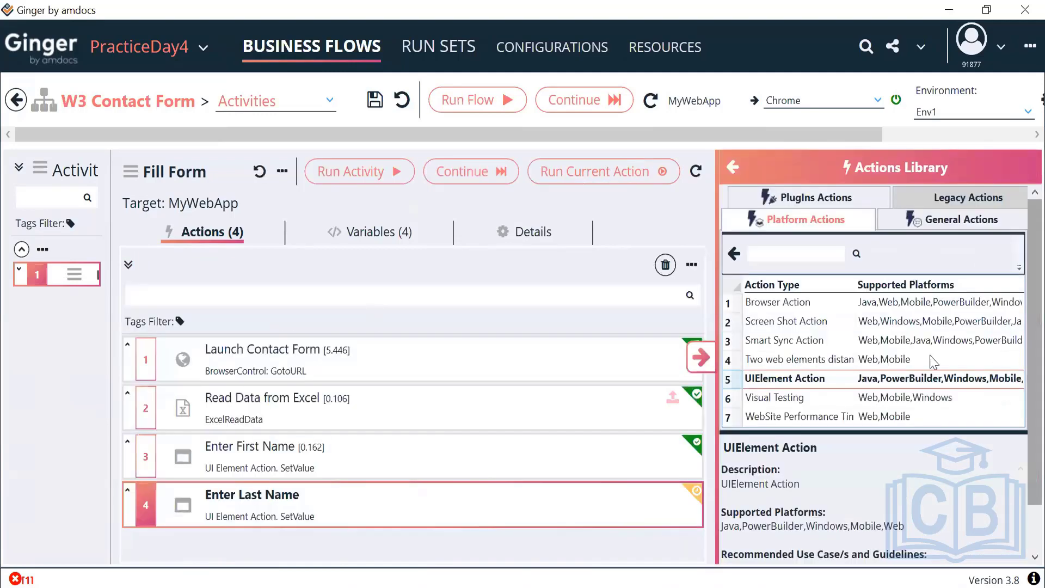
double_click(774, 379)
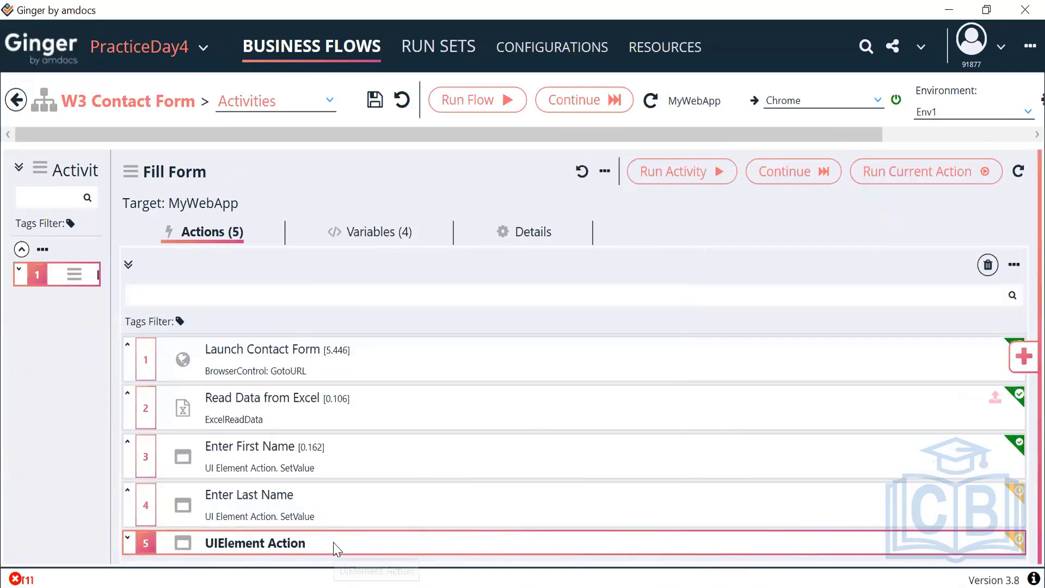
double_click(334, 545)
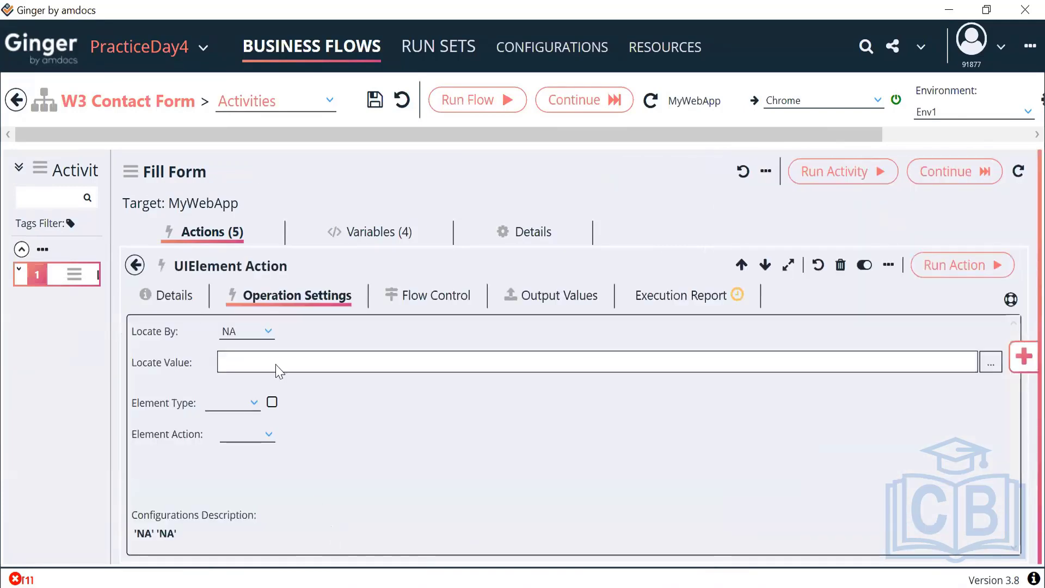
click(180, 308)
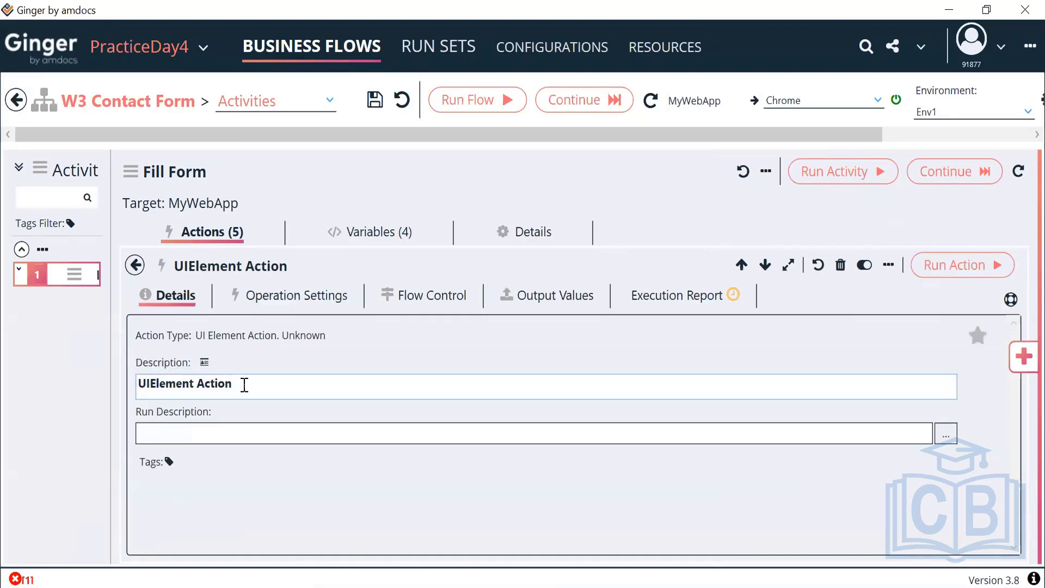
drag(245, 385, 95, 375)
text(Enter E)
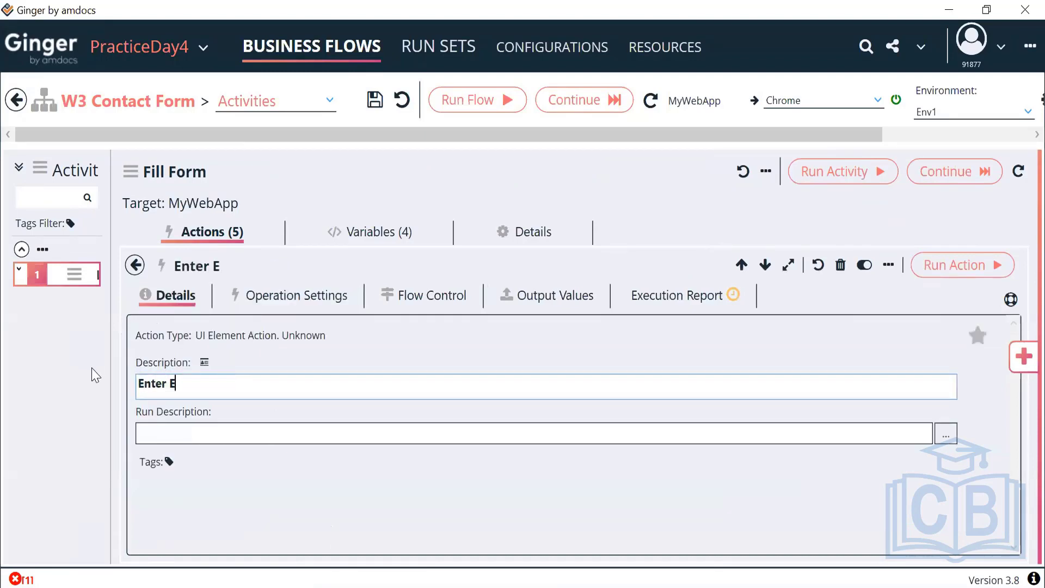
key(BackSpace)
text(Subject)
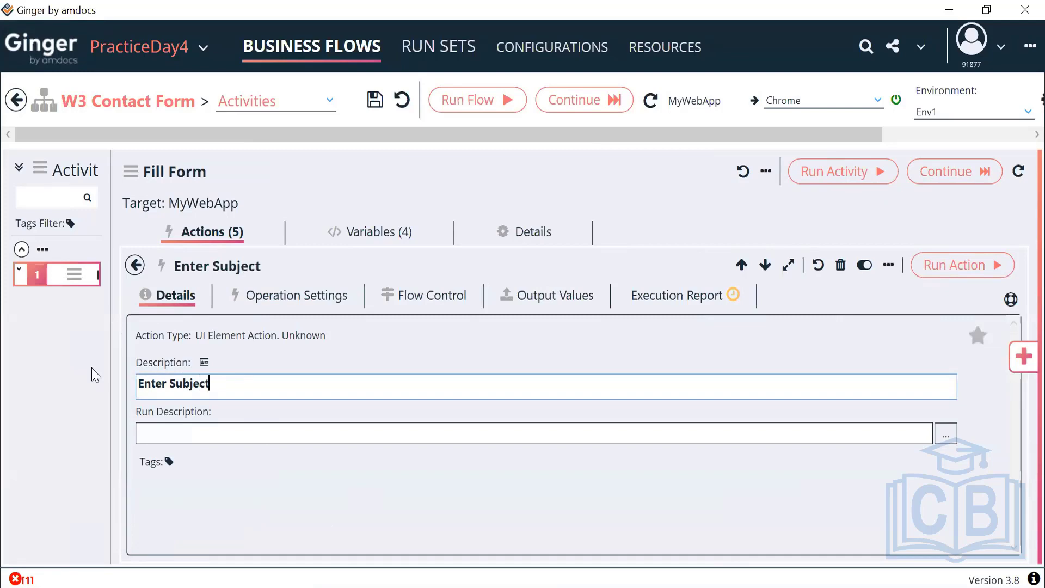
Set the Enter Subject action to locate its element By XPath.
click(325, 305)
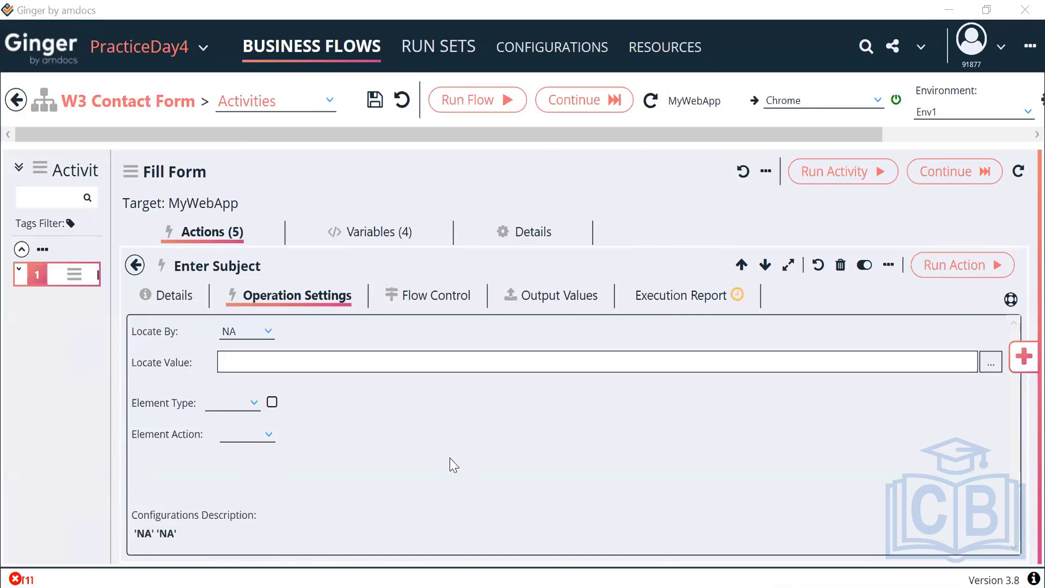
click(260, 330)
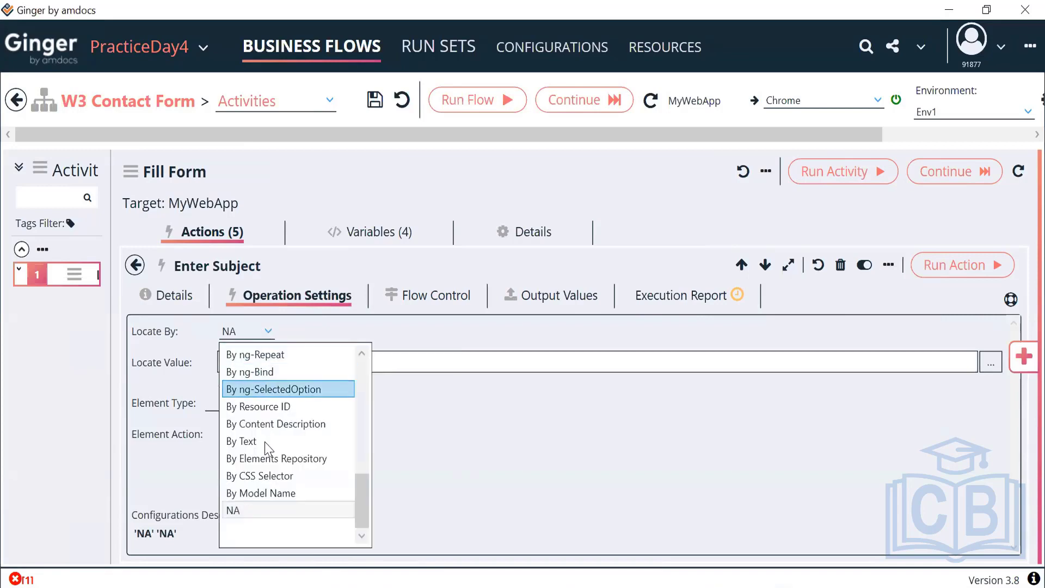
scroll(271, 408, up, 7)
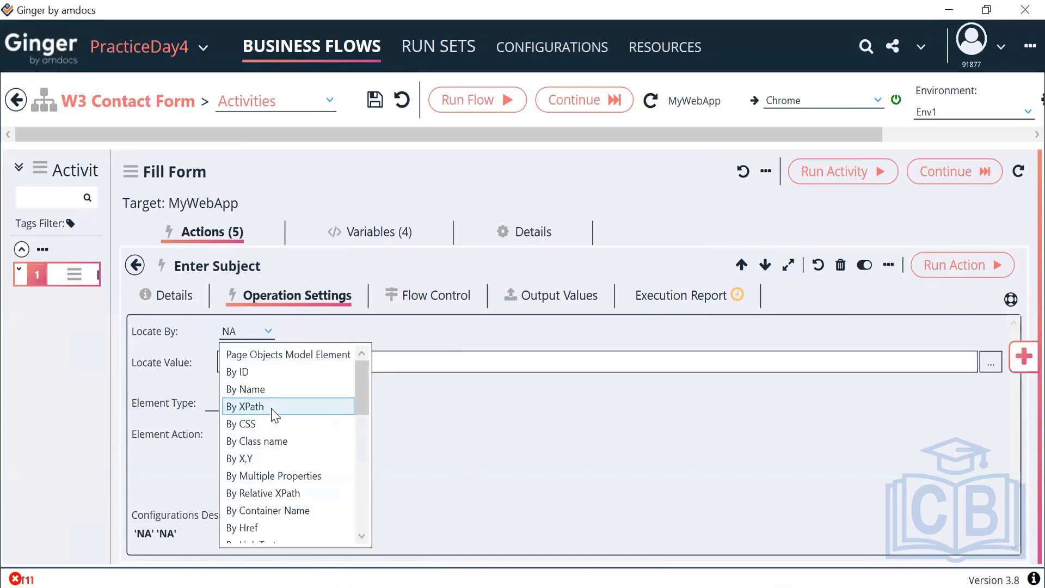
click(273, 415)
Switch to the Chrome contact form page and inspect the Subject text area's HTML and class attribute.
key(alt+Tab)
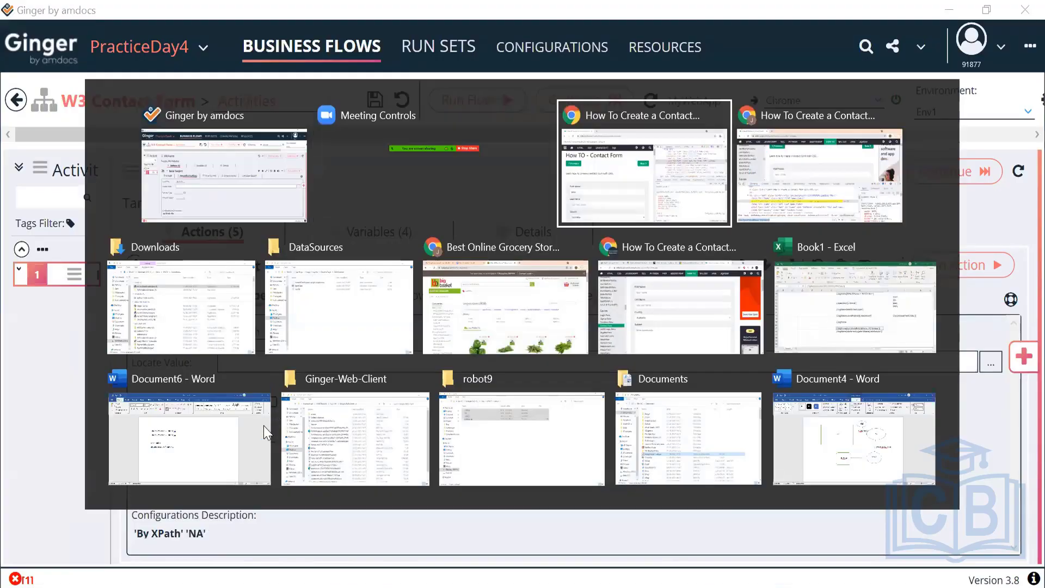
scroll(258, 428, down, 3)
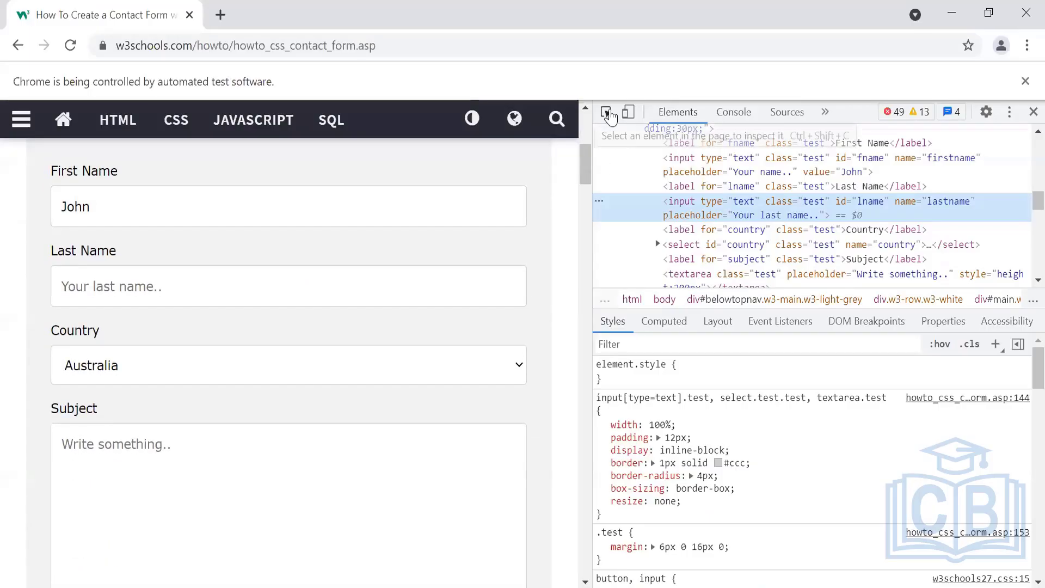
click(607, 113)
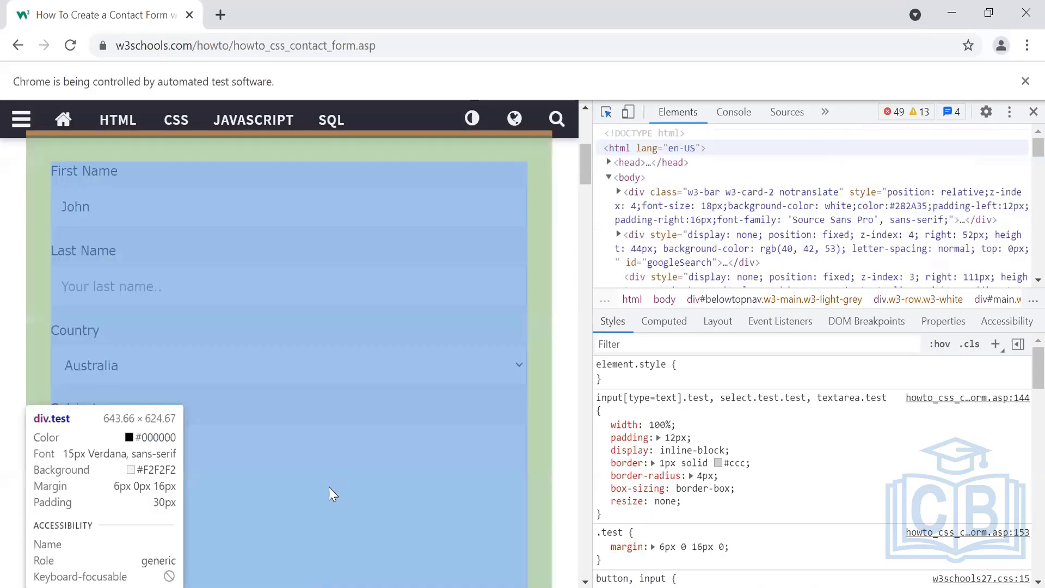
click(332, 493)
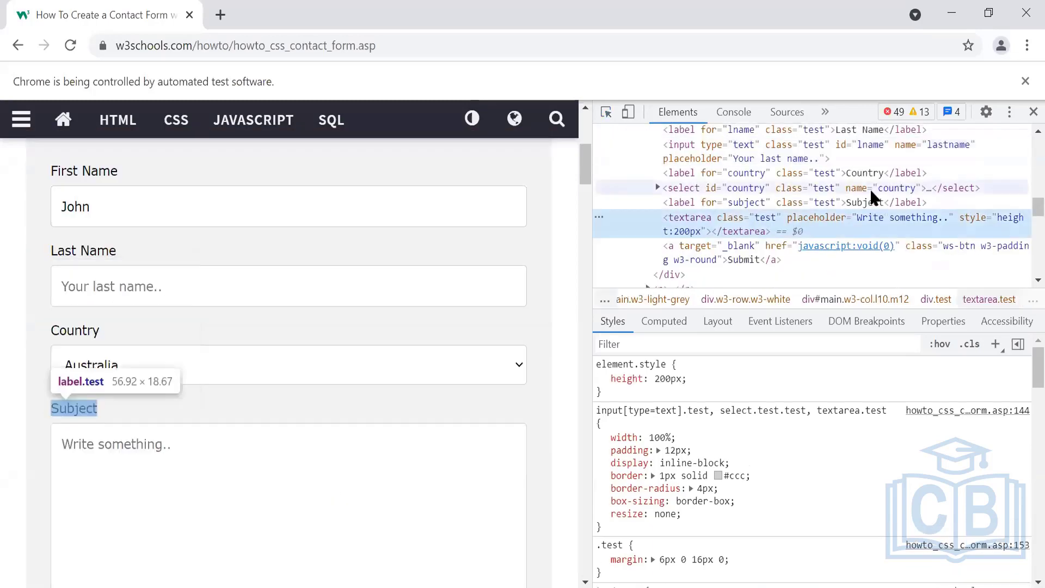
double_click(764, 218)
key(ctrl+f)
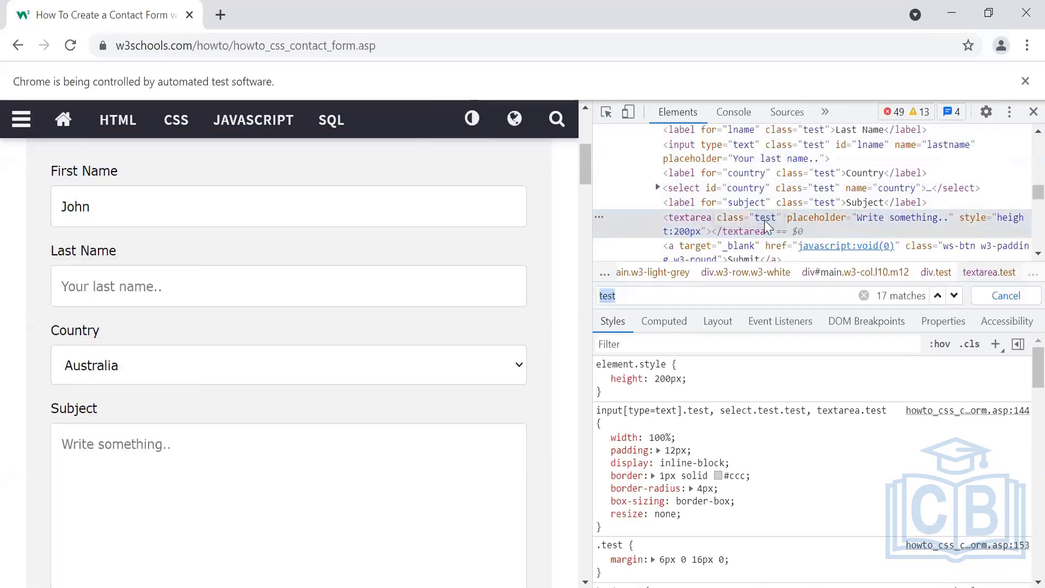
key(Return)
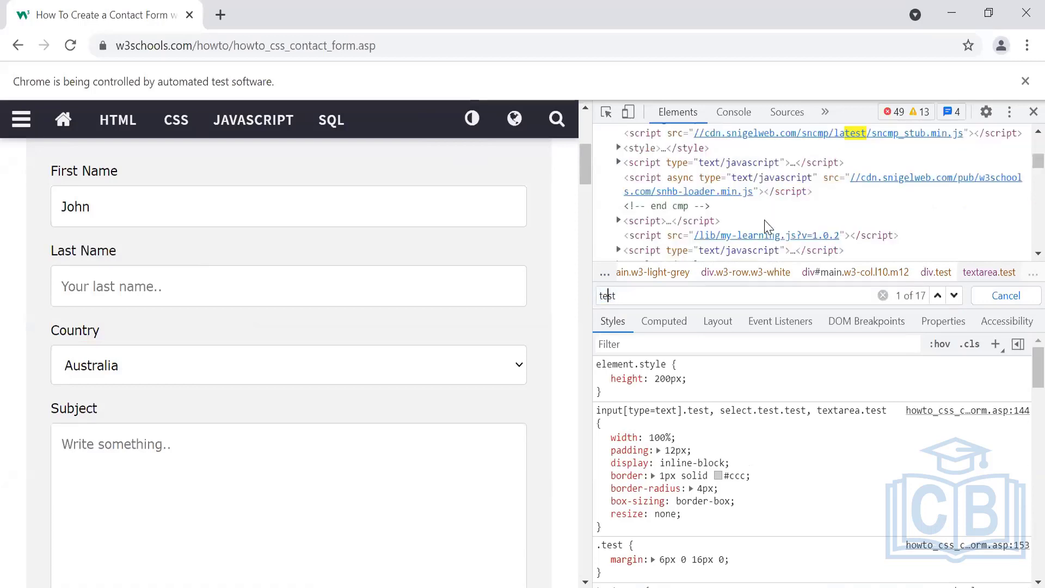
text(//input)
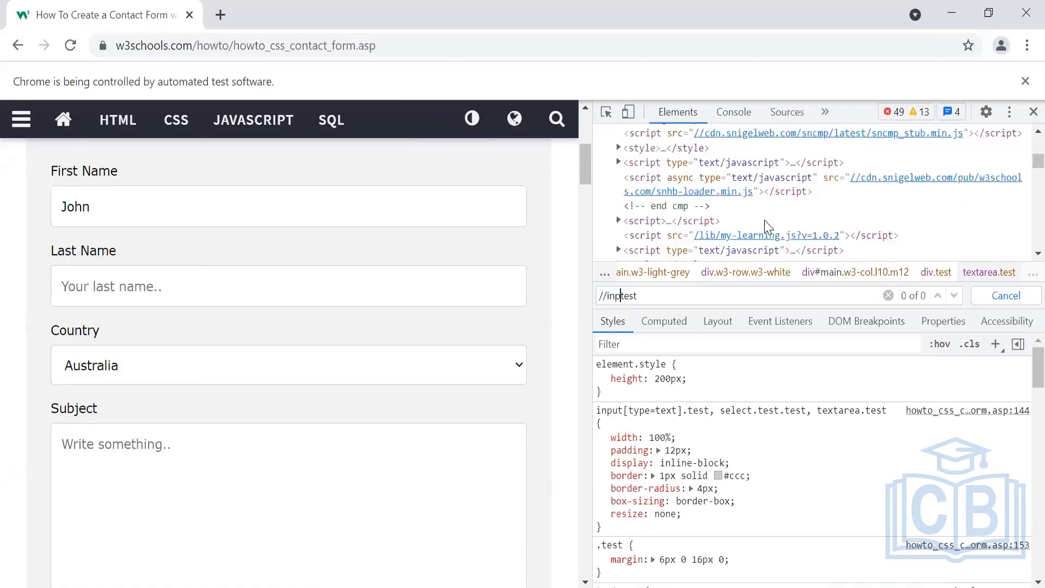
text([@class='test'])
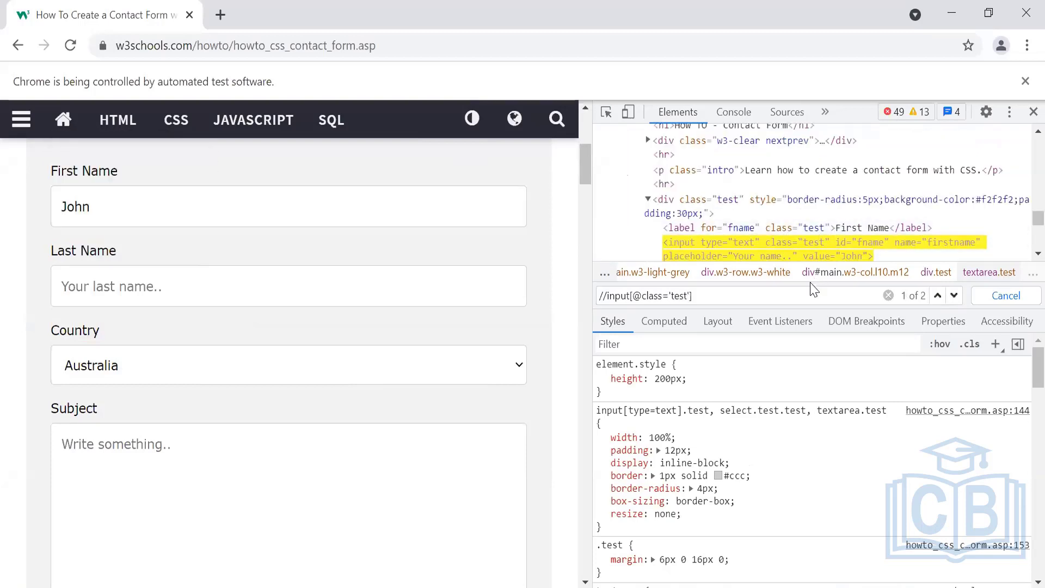
click(953, 295)
scroll(860, 246, down, 3)
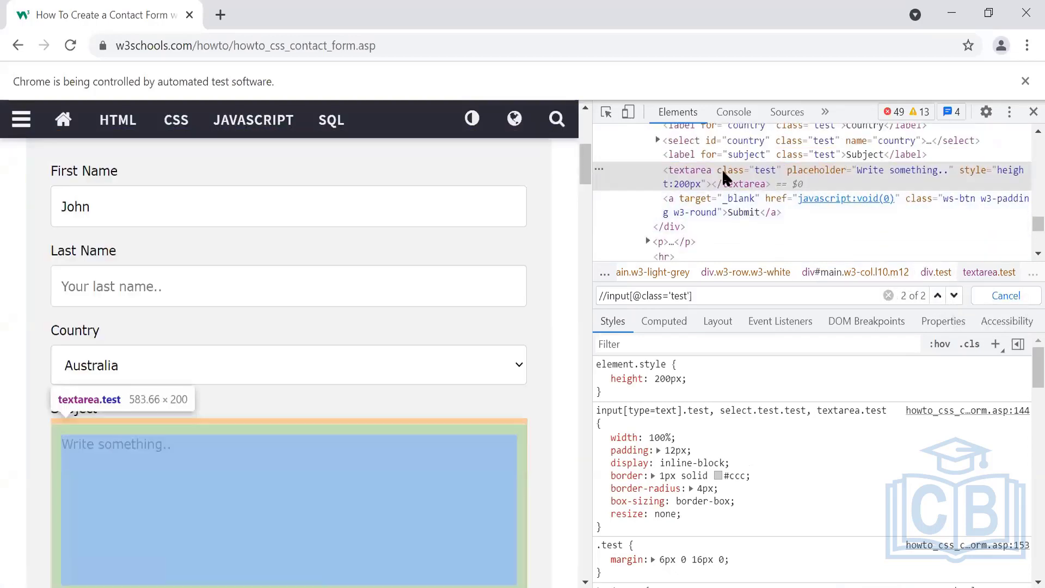
double_click(620, 296)
text(textare)
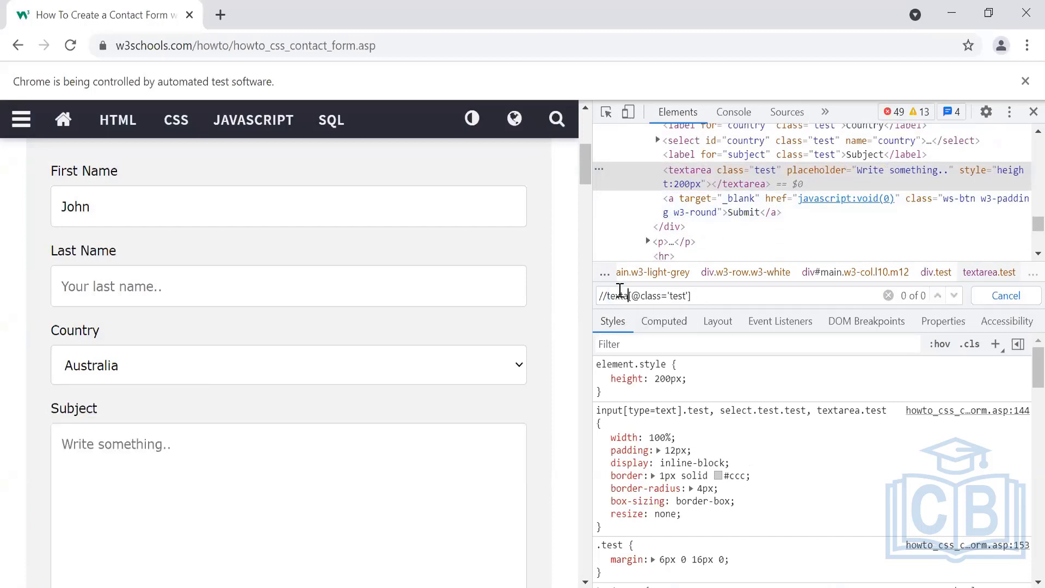
text(a)
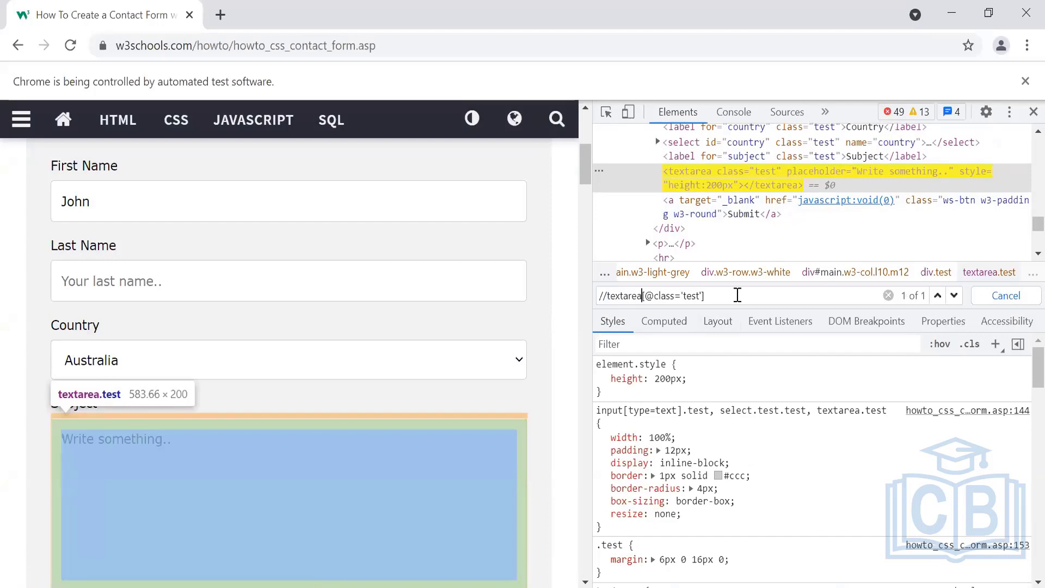
triple_click(737, 295)
key(ctrl+c)
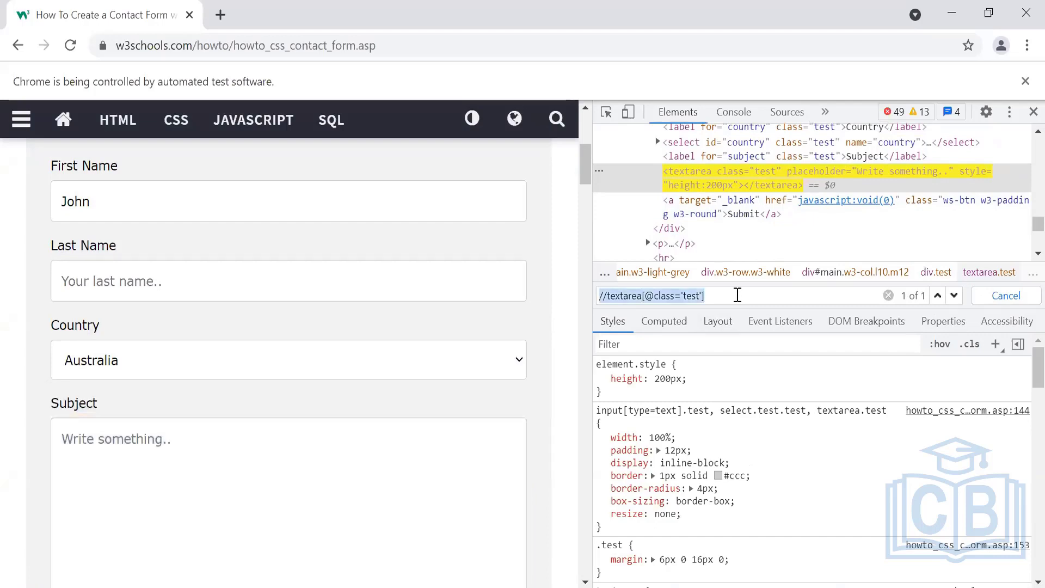
key(alt+Tab)
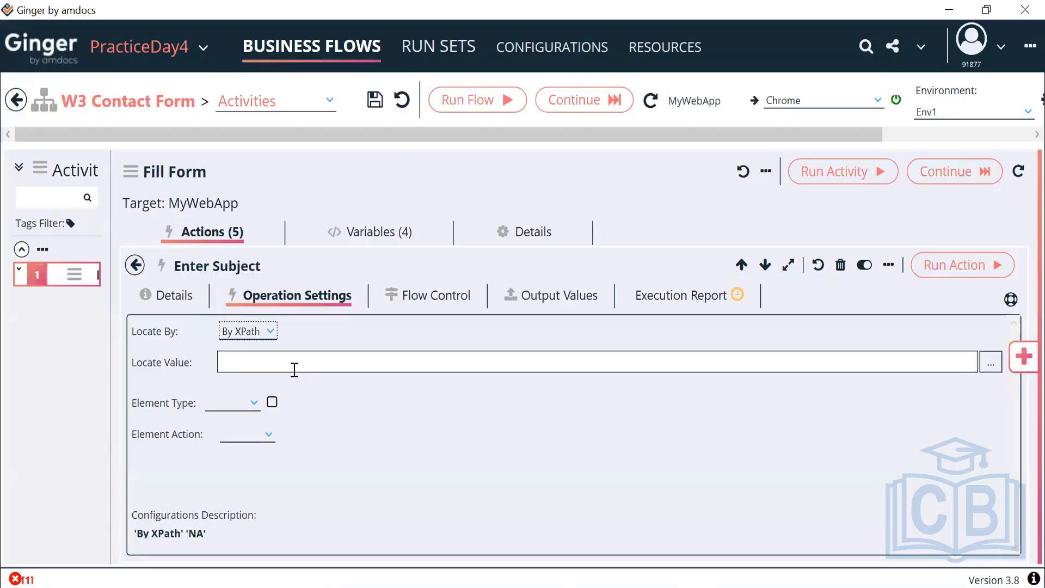
click(293, 370)
key(ctrl+v)
Set the Enter Subject action's element type to Text Box, with Set Value as the element action.
click(246, 402)
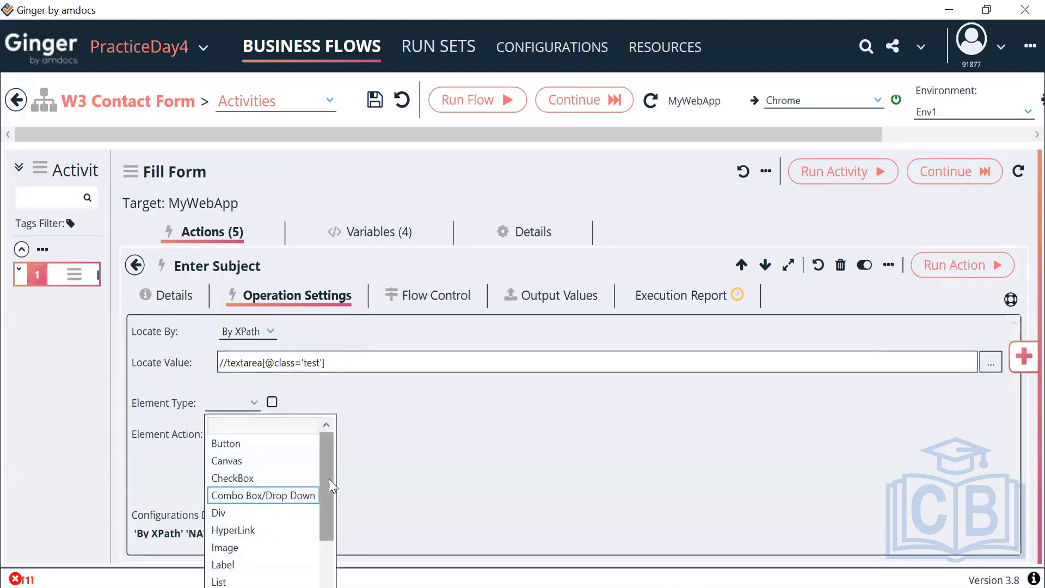
drag(329, 479, 332, 542)
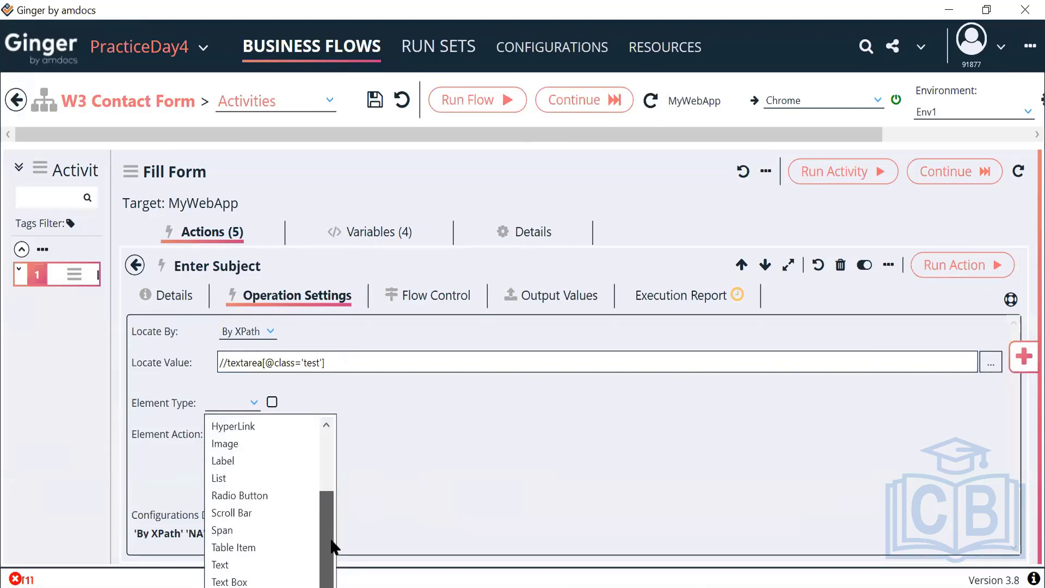
click(249, 582)
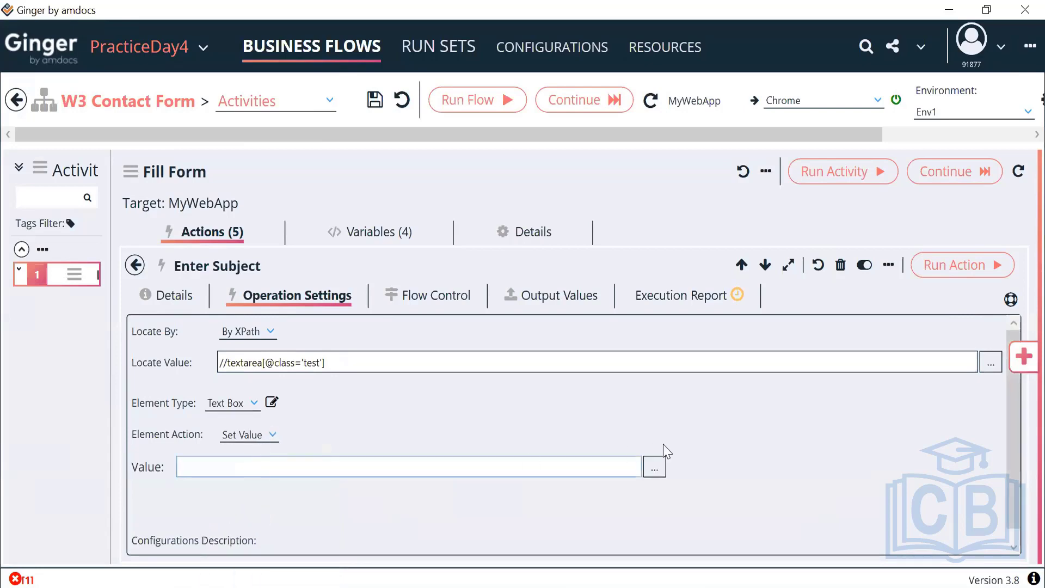
Set the value to the activity variable ACT_Subject in the Value Expression Editor, calculate and accept it, and return to the actions list.
click(654, 467)
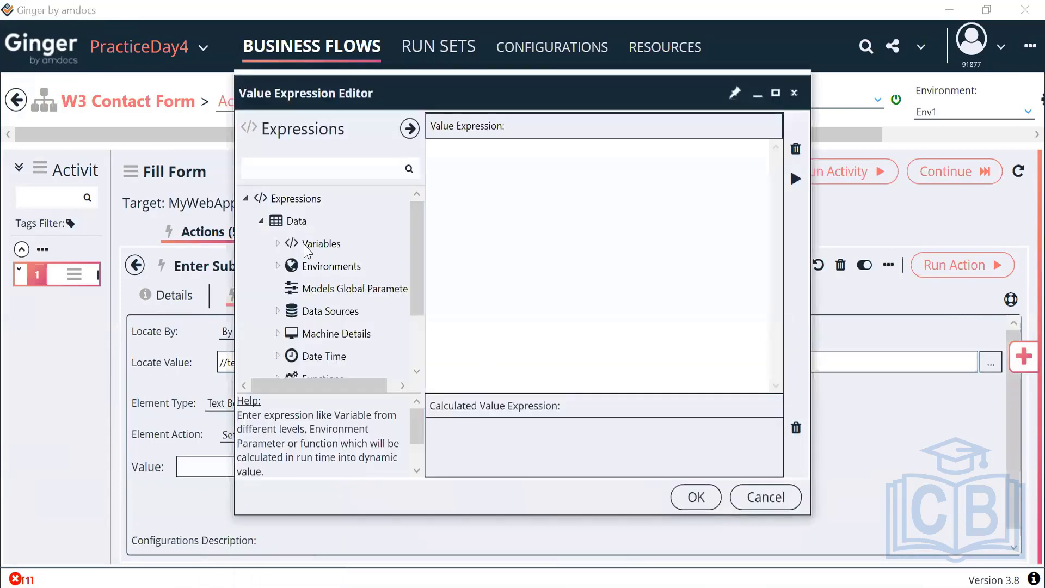
click(278, 243)
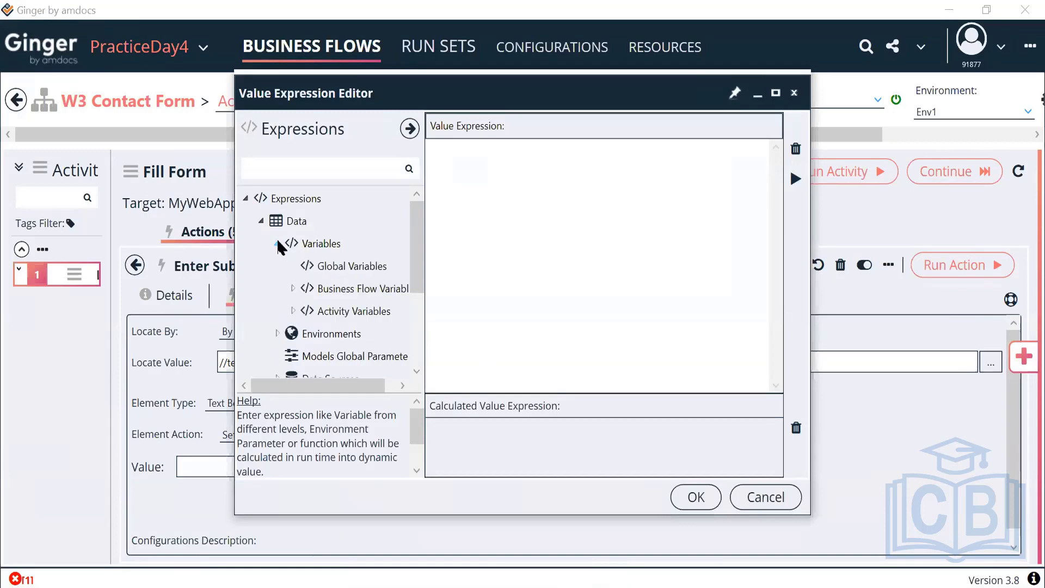
click(293, 311)
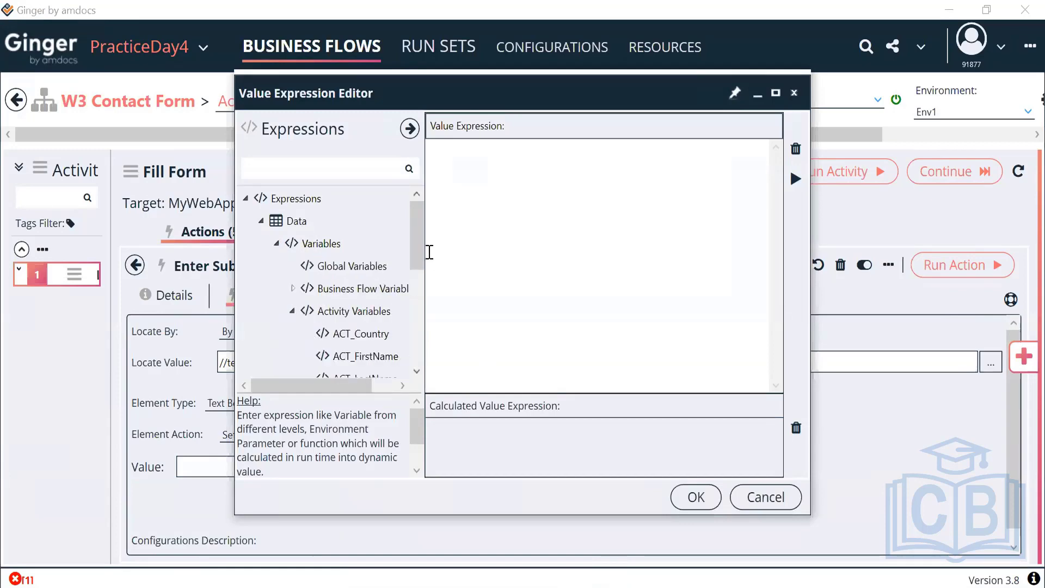
scroll(416, 273, down, 3)
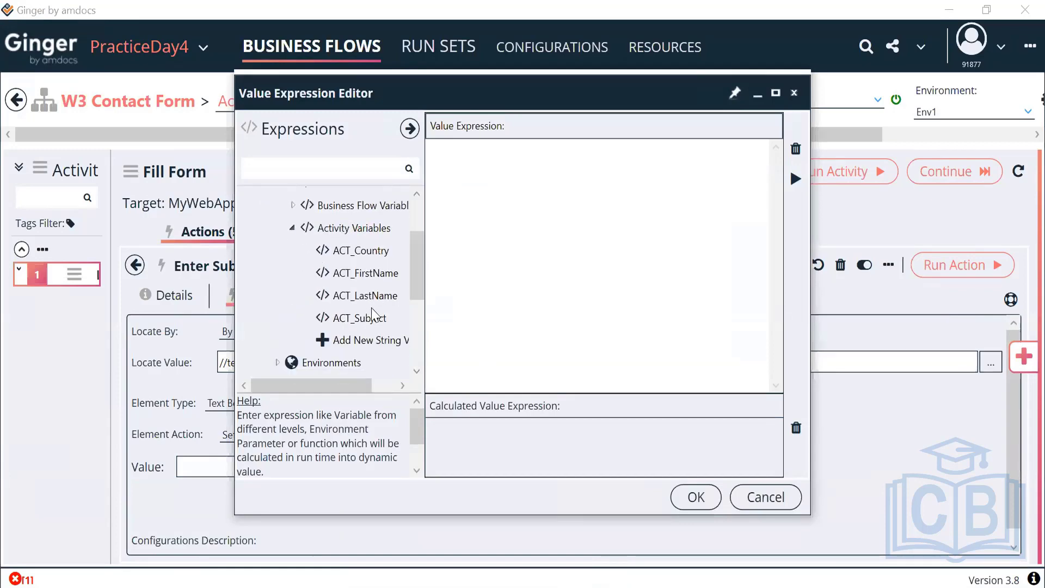
click(372, 317)
double_click(372, 317)
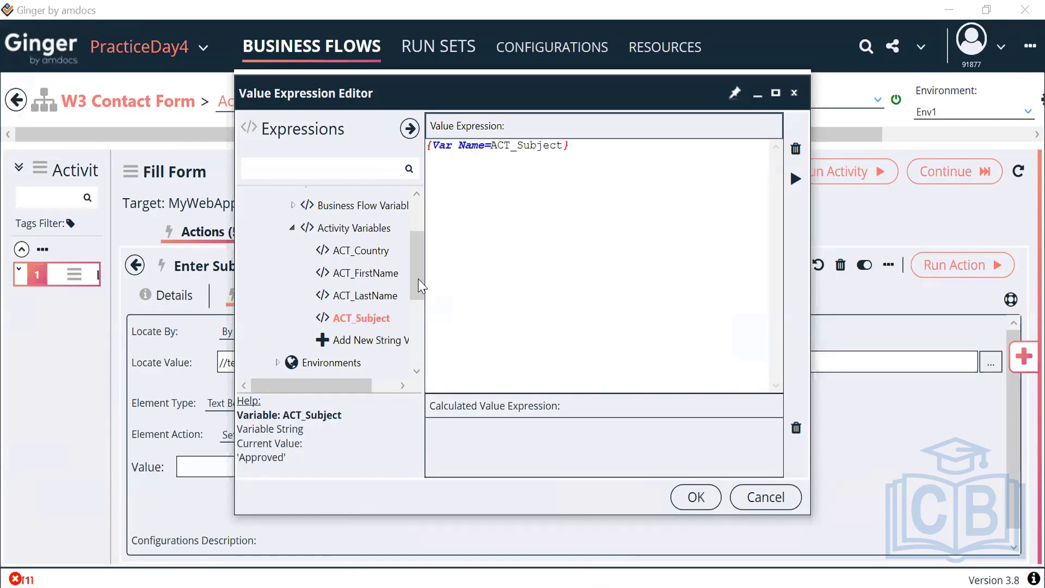
click(795, 180)
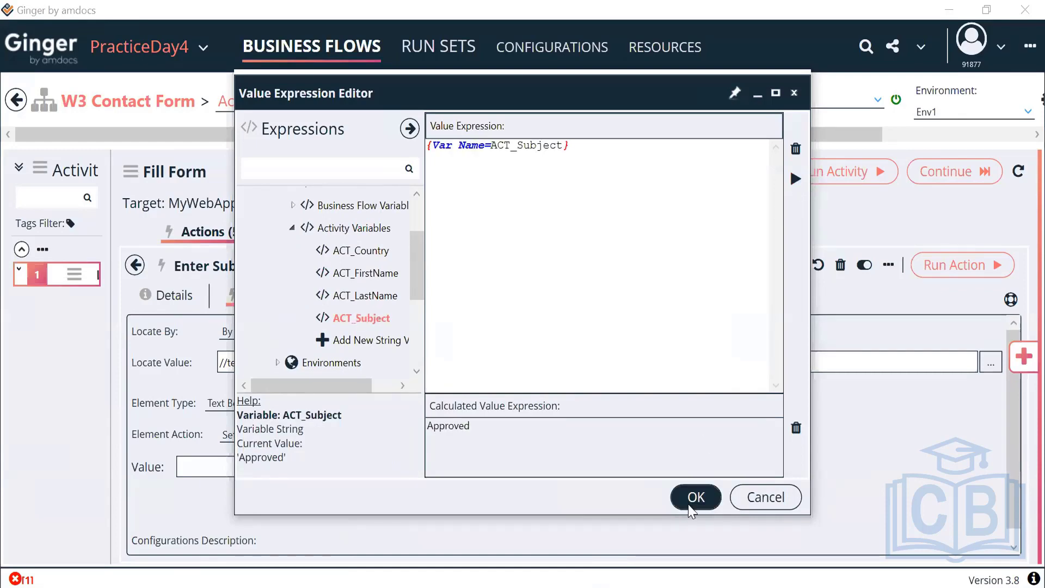
click(692, 497)
click(135, 265)
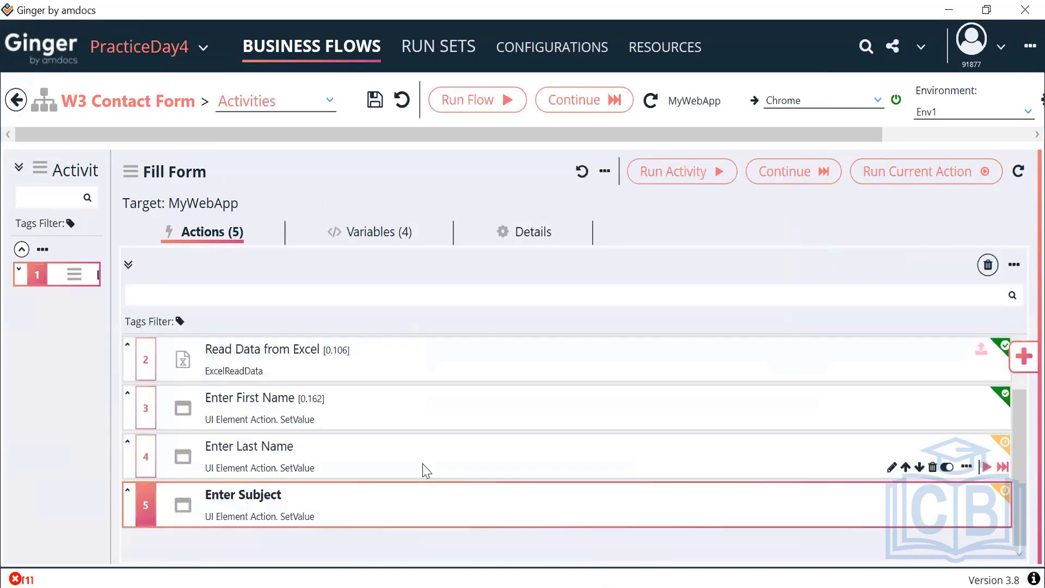
click(419, 467)
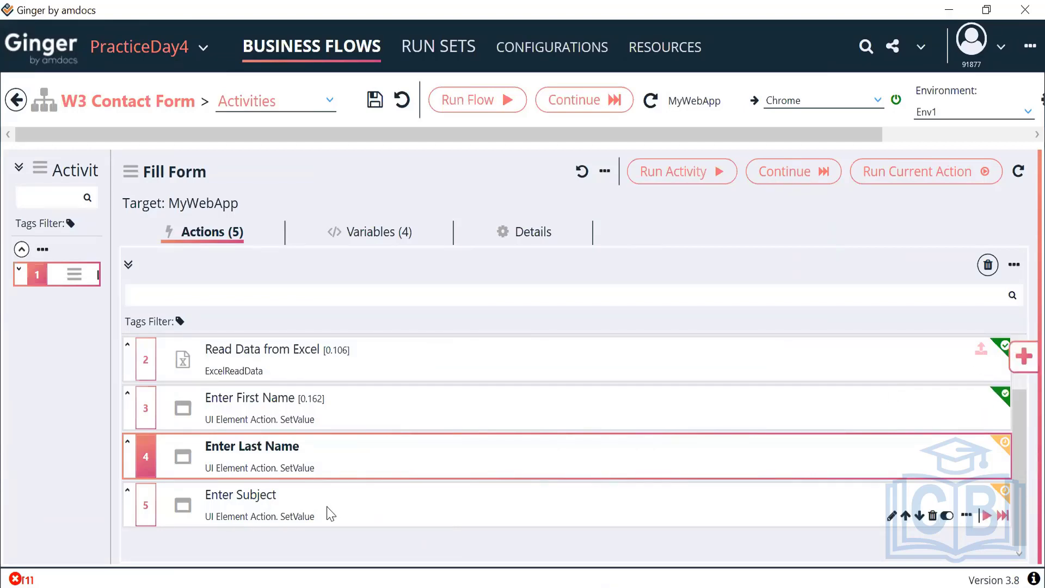
click(287, 421)
key(Down)
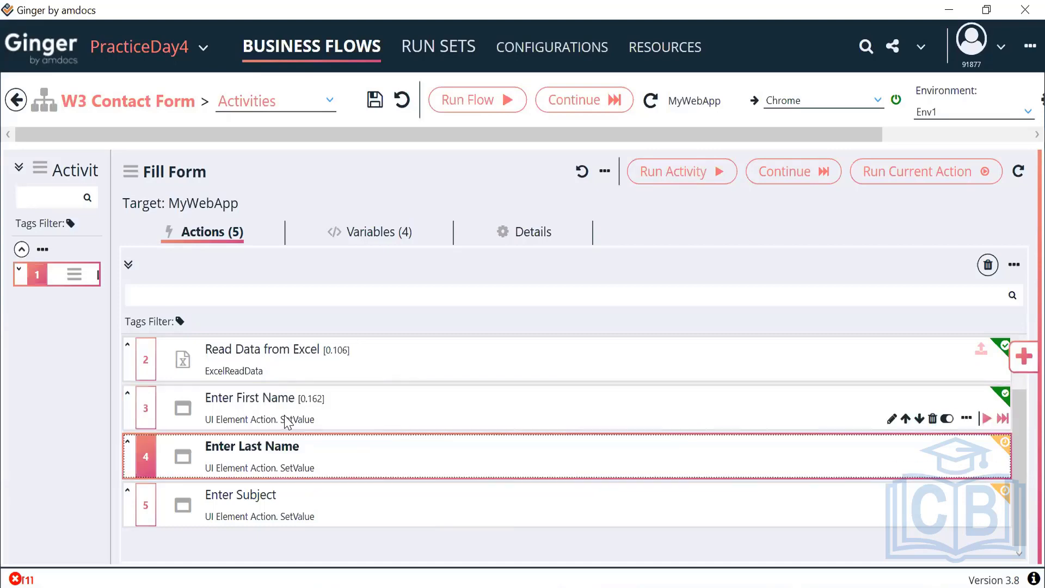
key(Down)
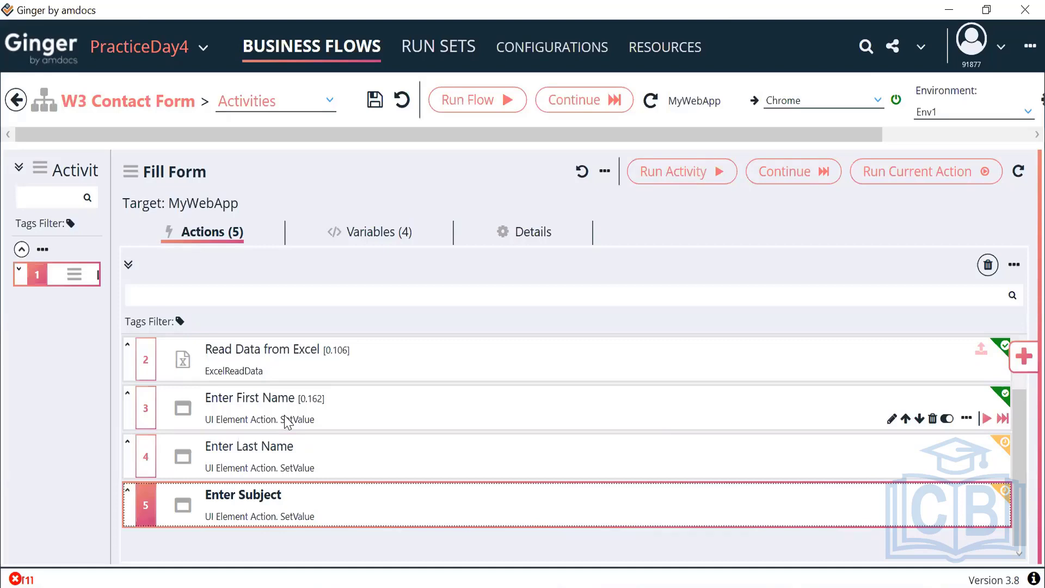
Insert a UIElement Action directly after the Enter Last Name action and open it for editing.
click(310, 448)
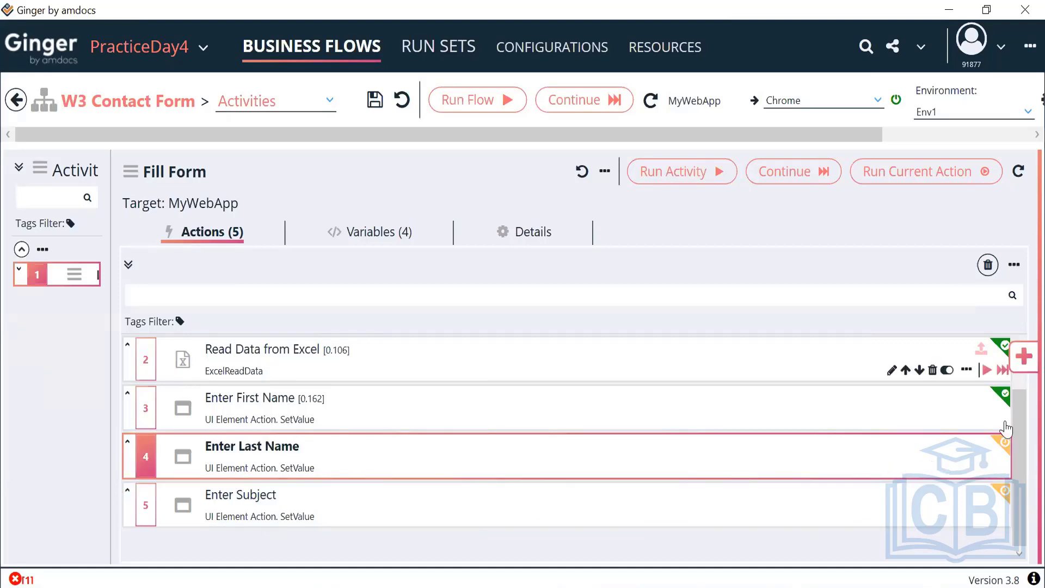
click(1020, 356)
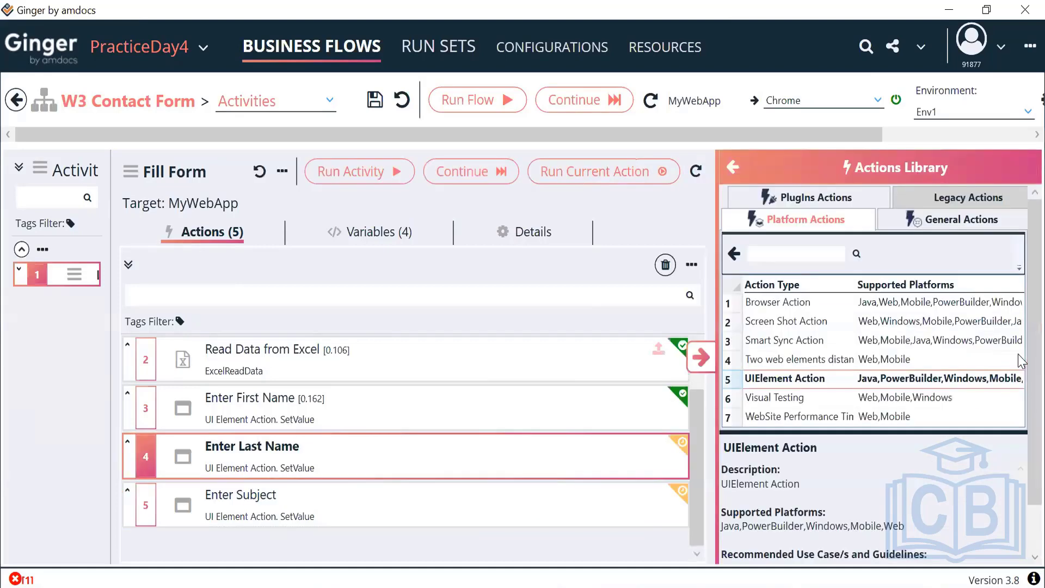
double_click(775, 381)
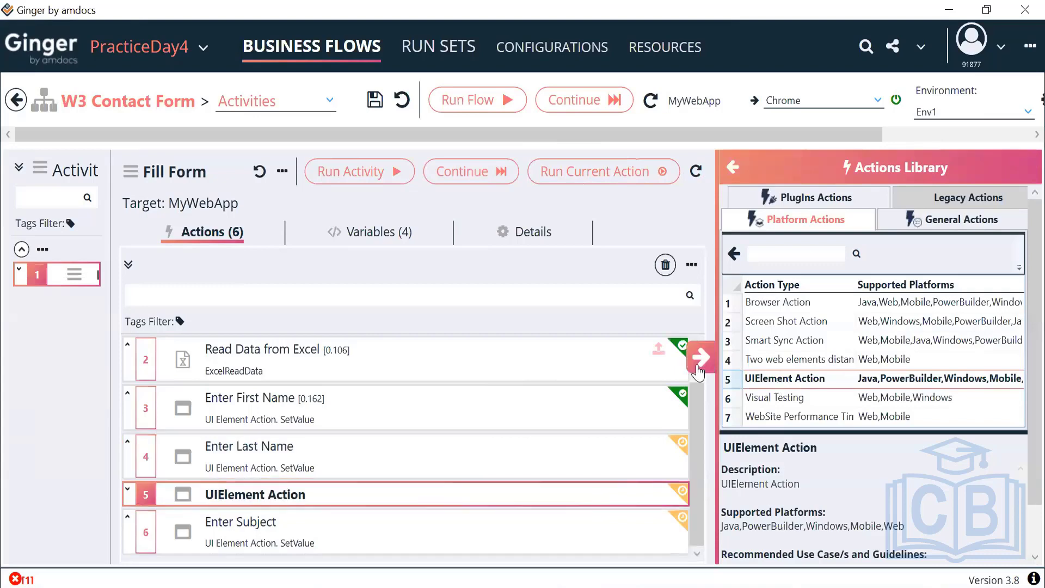
click(698, 368)
double_click(411, 501)
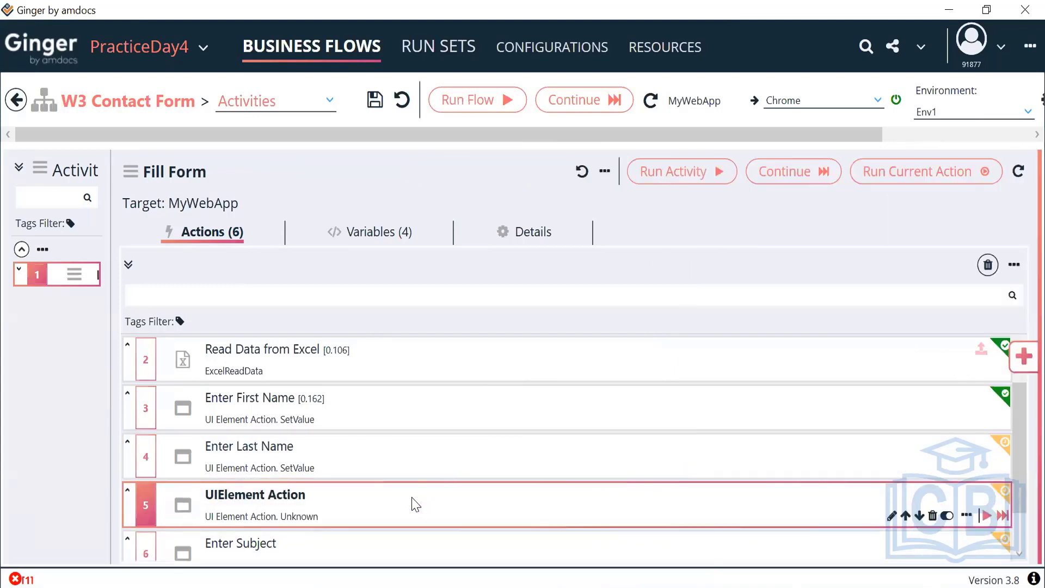
Set the new UIElement Action to locate its element By XPath.
click(263, 333)
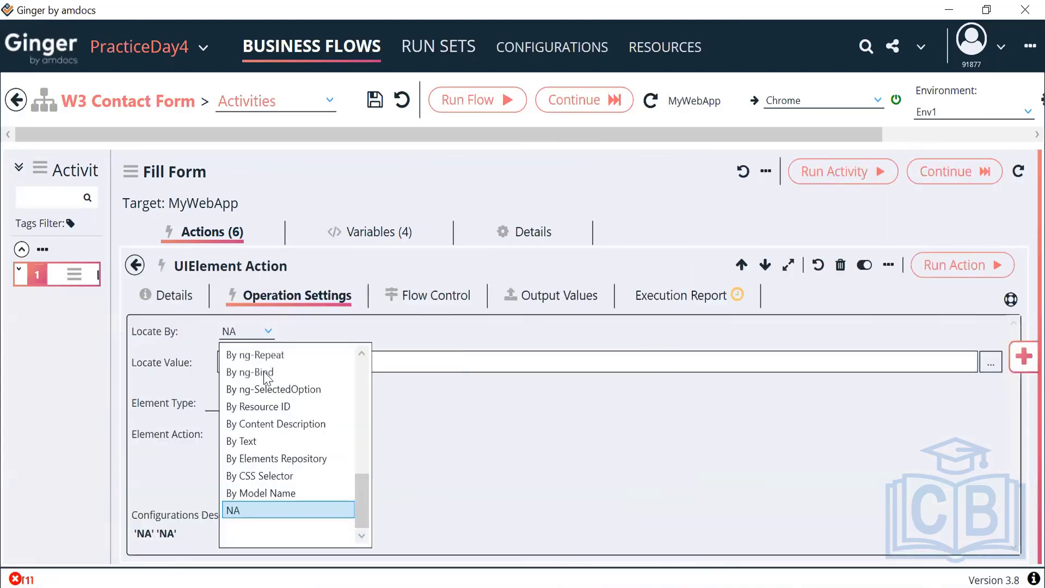
scroll(272, 408, up, 5)
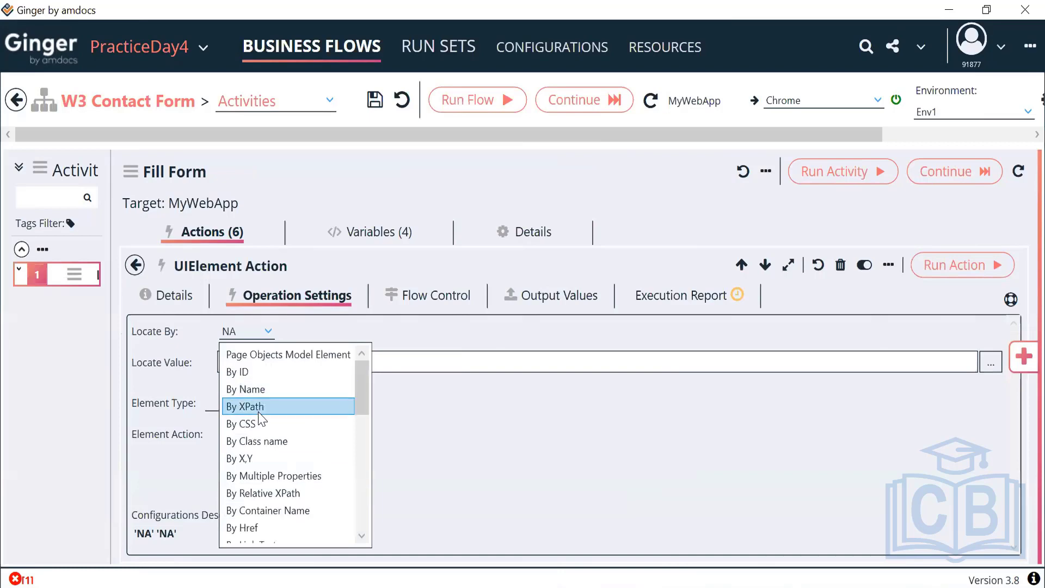
click(255, 407)
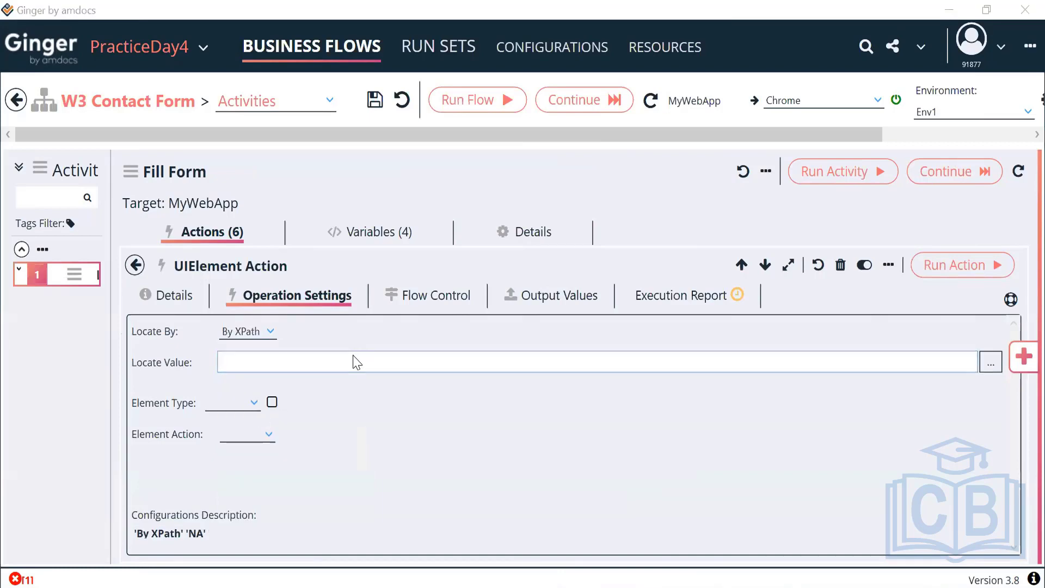
Switch to Chrome, inspect the contact form's Country dropdown and expand its select element in the page source.
key(alt+Tab)
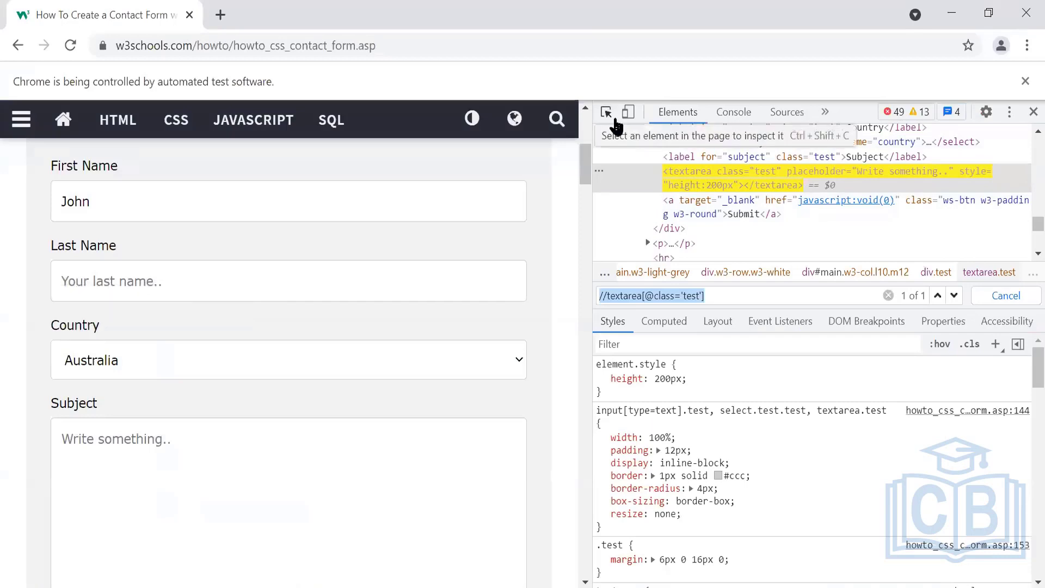
click(606, 112)
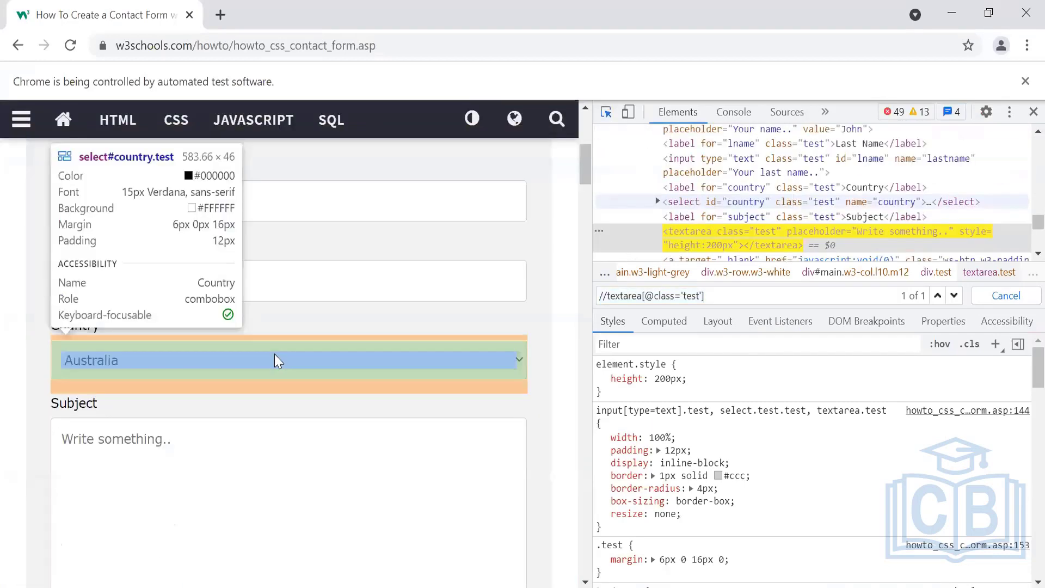
click(275, 353)
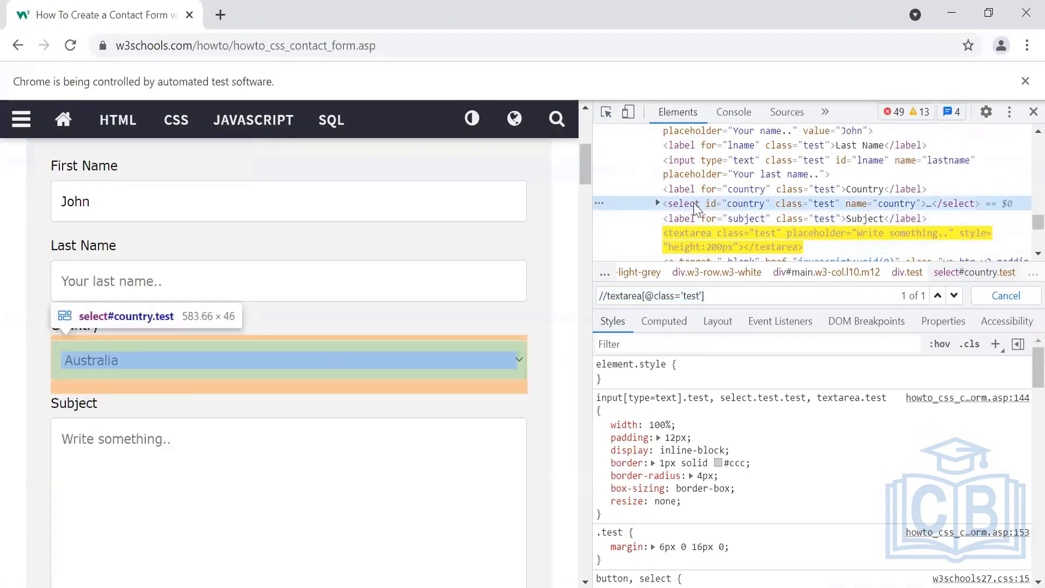
double_click(737, 207)
key(ctrl+f)
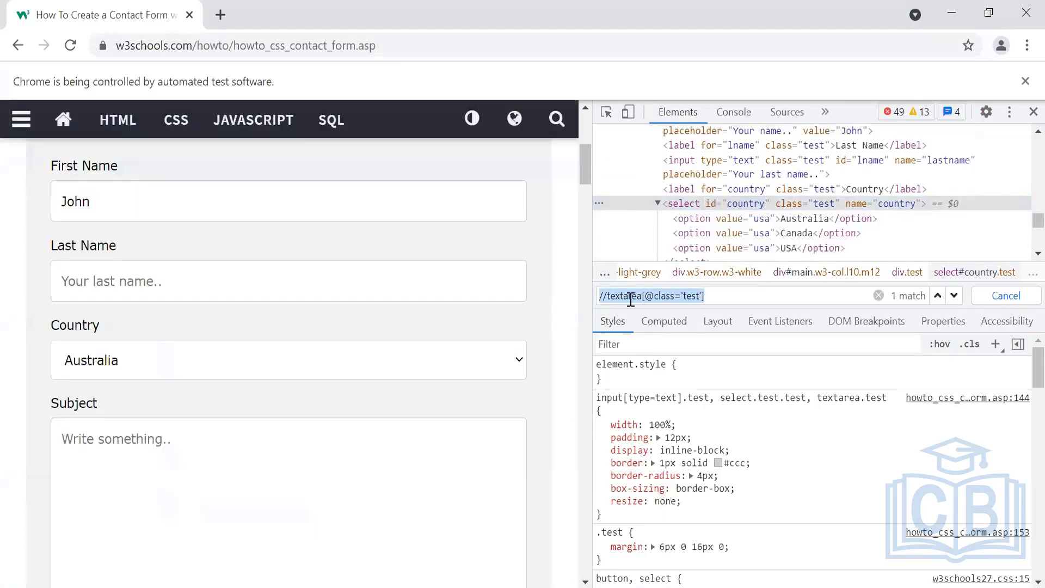
double_click(631, 296)
text(sele)
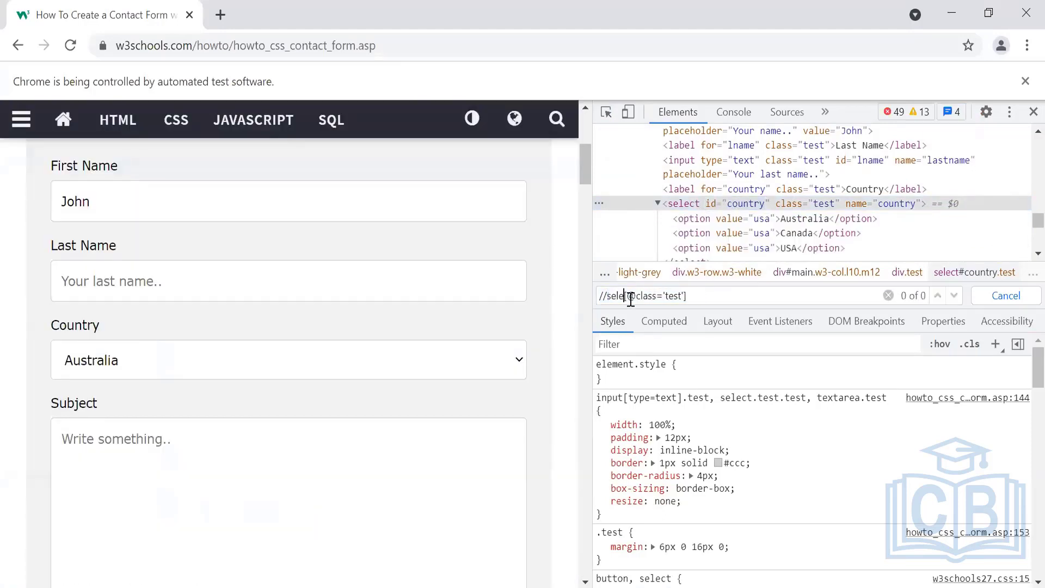
text(ct)
double_click(657, 298)
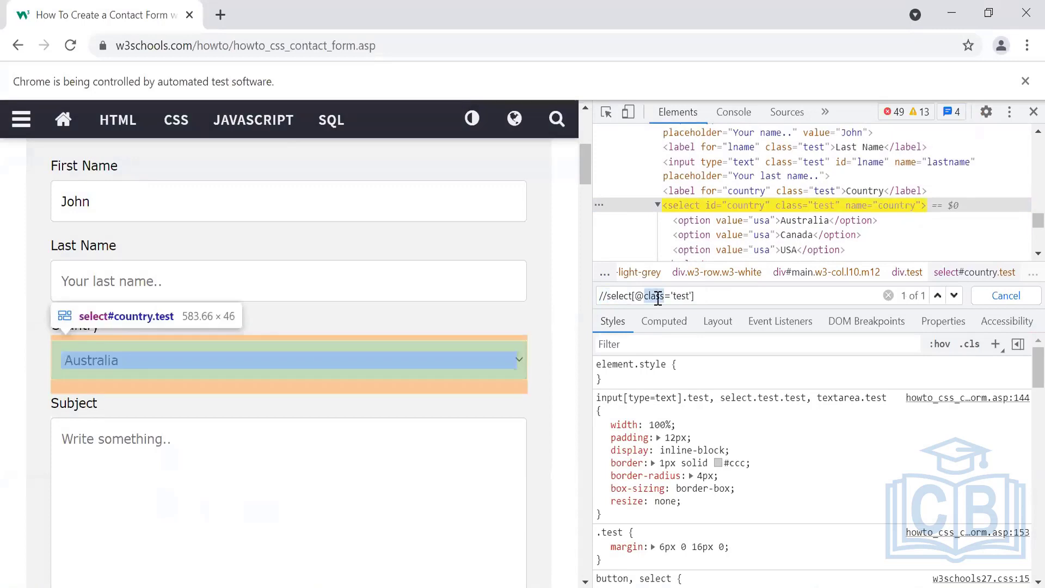
text(id)
double_click(674, 296)
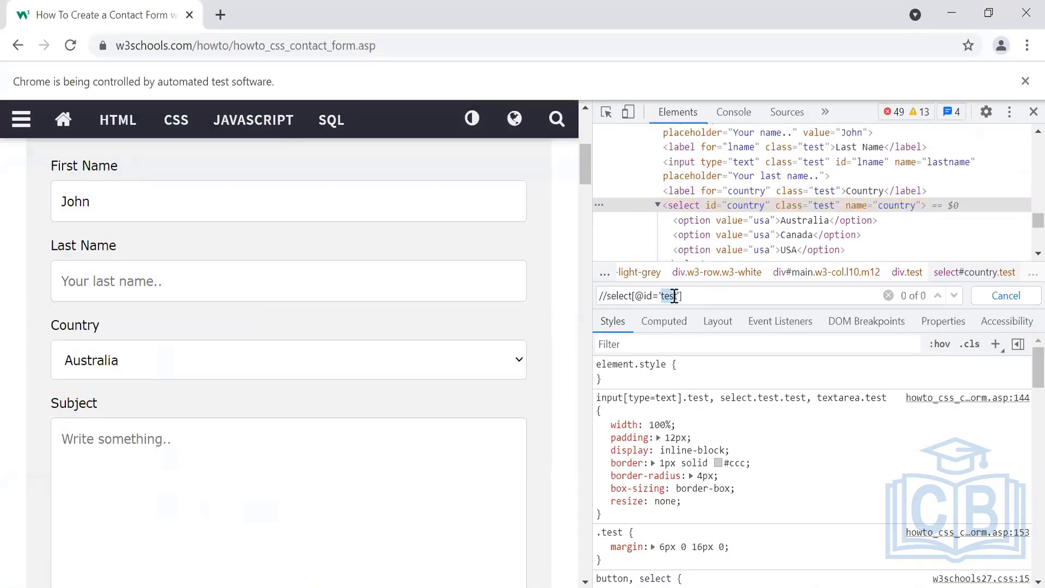
text(country)
drag(718, 296, 560, 293)
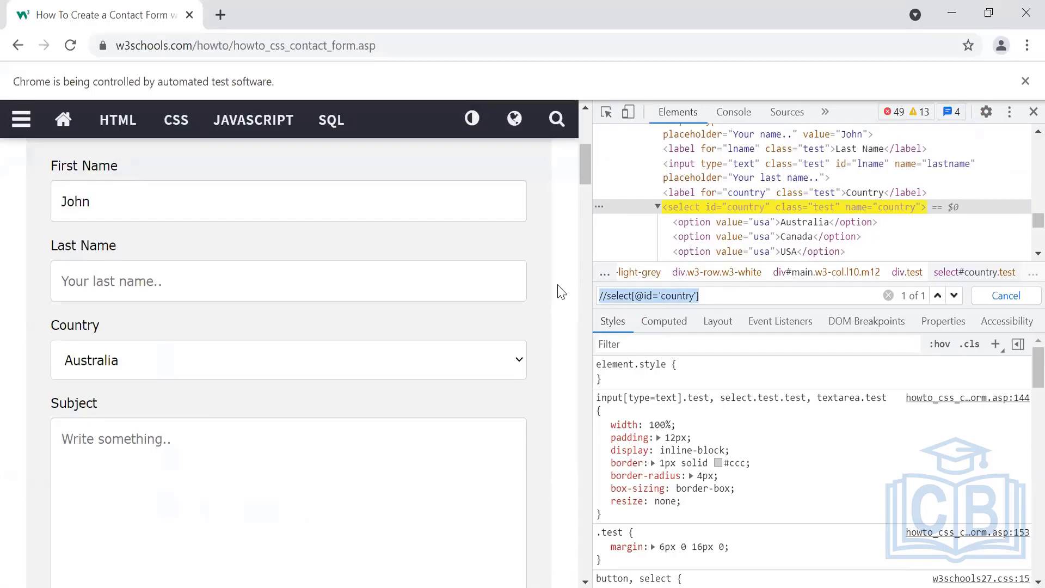
key(alt+Tab)
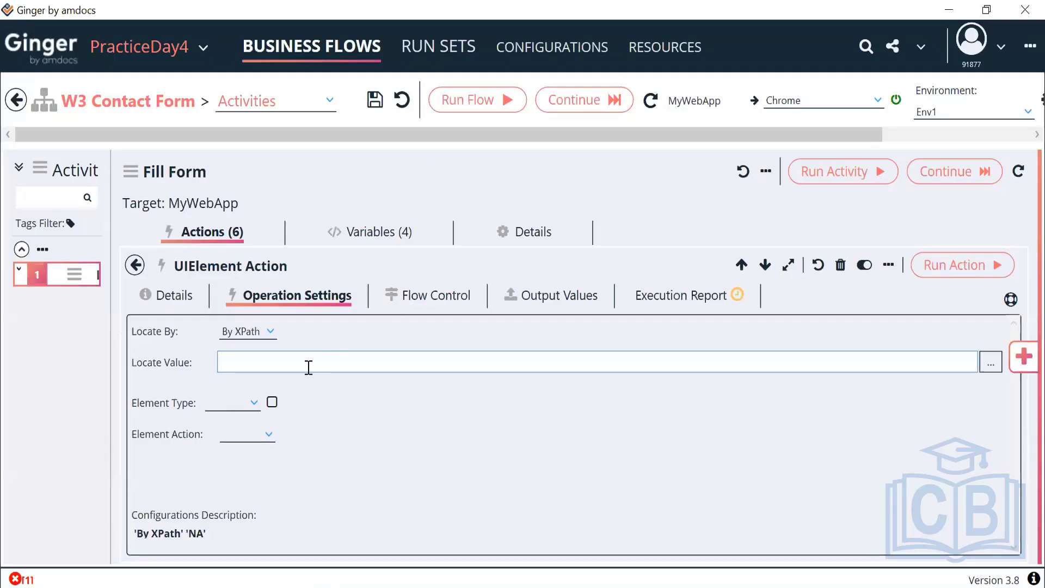
click(308, 367)
text(//select[@id='country'])
triple_click(253, 364)
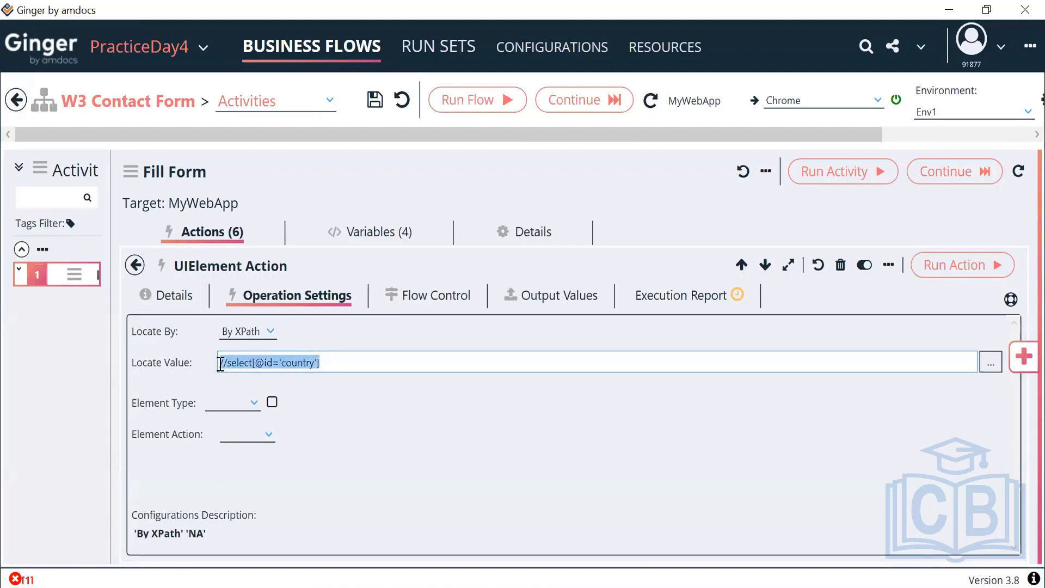
Set the action's element type to Combo Box/Drop Down and its element action to Select By Text.
click(248, 412)
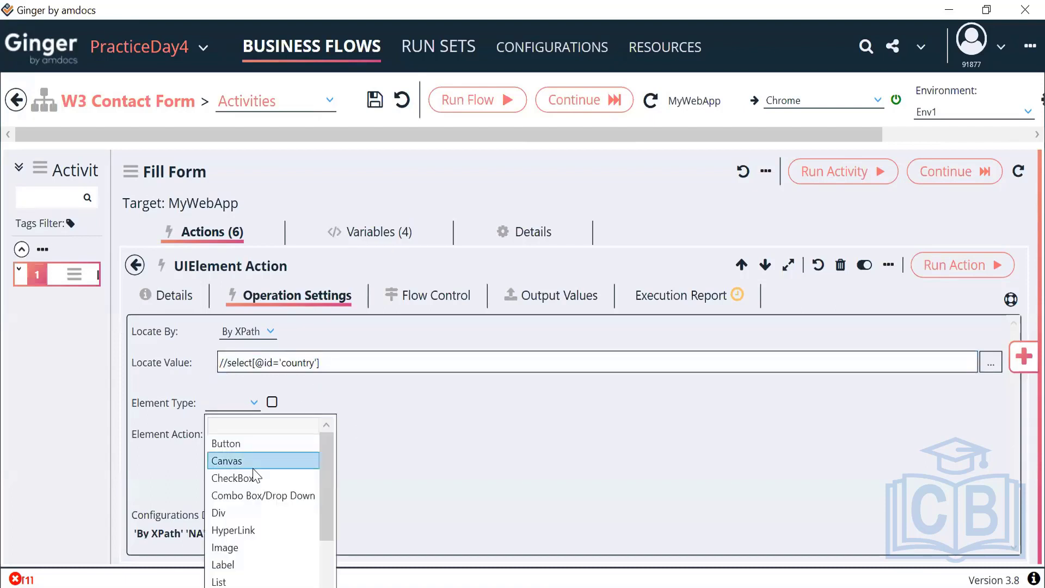
click(261, 496)
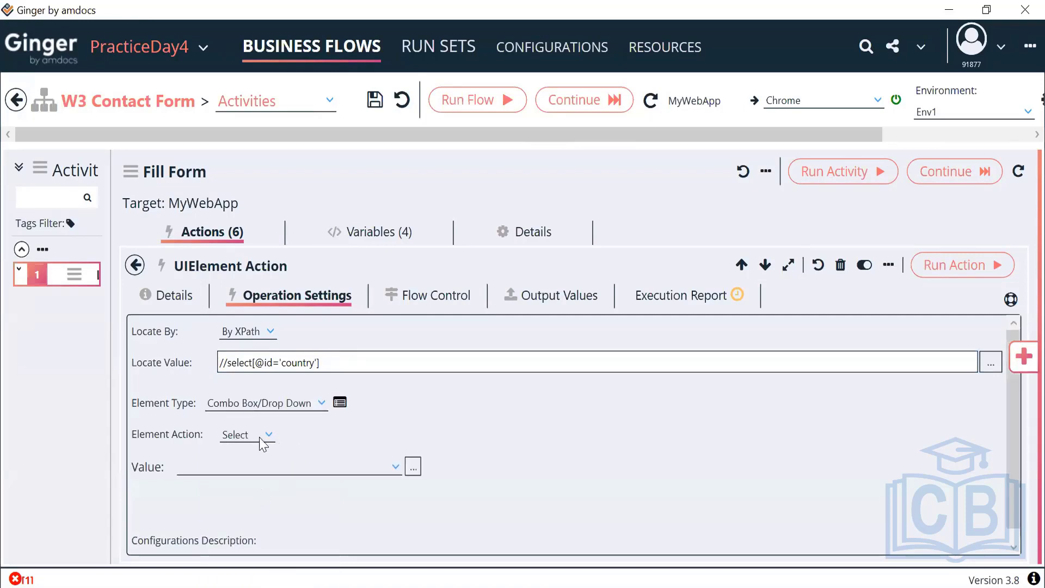
click(261, 439)
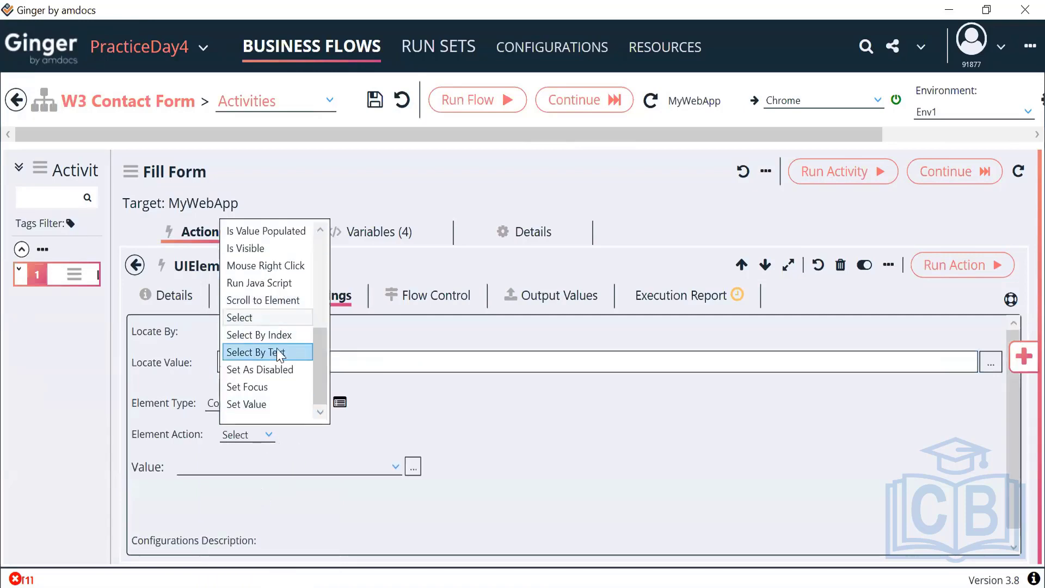
click(279, 354)
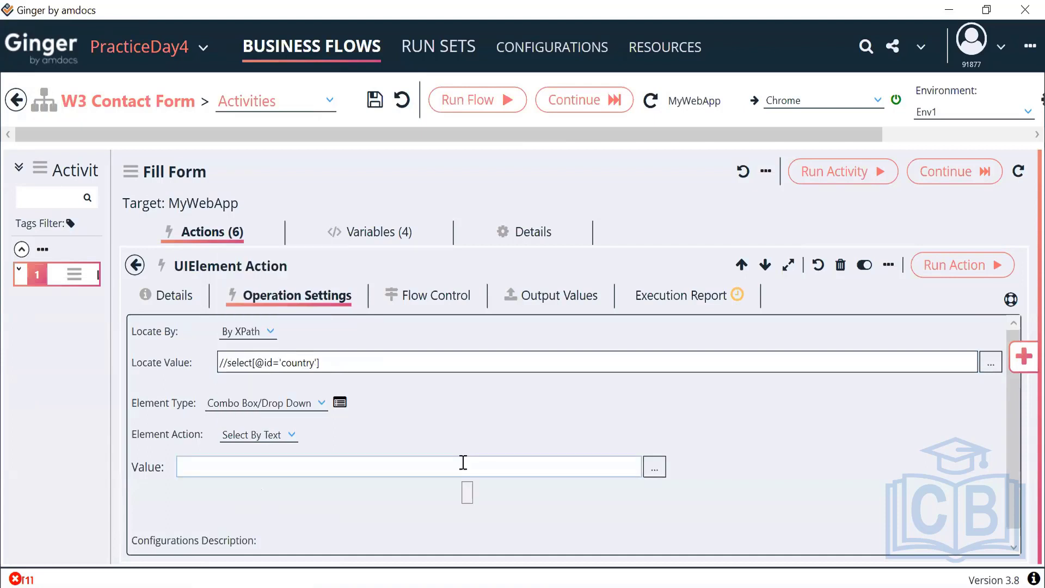
Switch to Chrome and examine the text of each option in the Country select element.
key(alt+Tab)
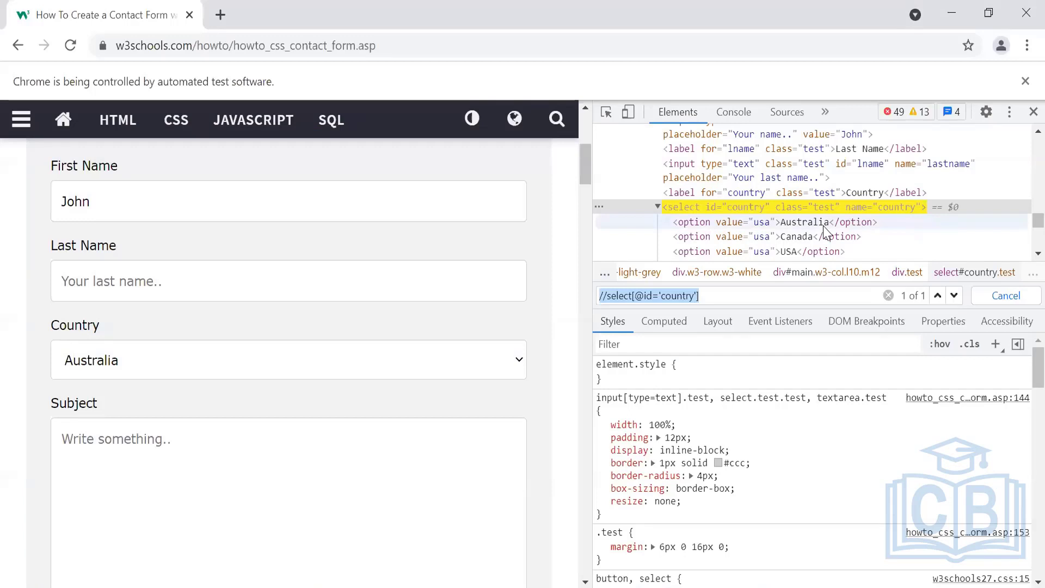
click(824, 225)
click(796, 237)
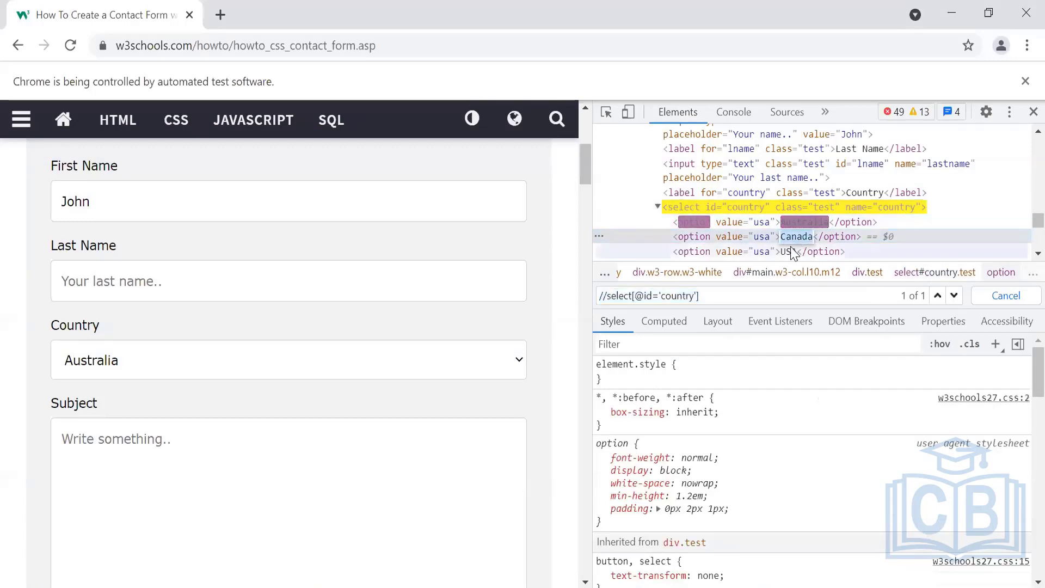
click(790, 252)
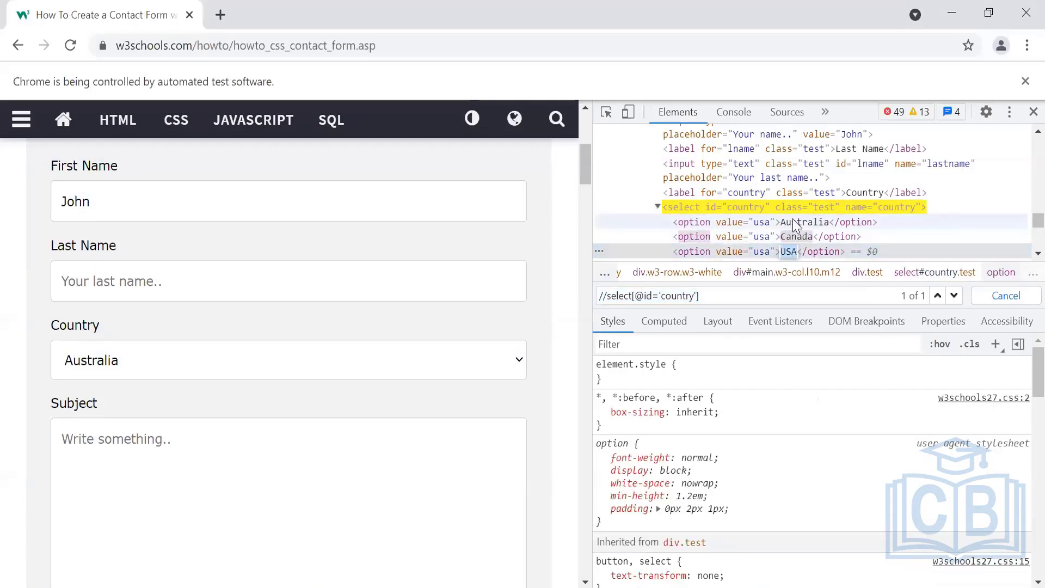
Switch back to Ginger and set the value to the activity variable ACT_Country in the Value Expression Editor, calculating and accepting it.
key(alt+Tab)
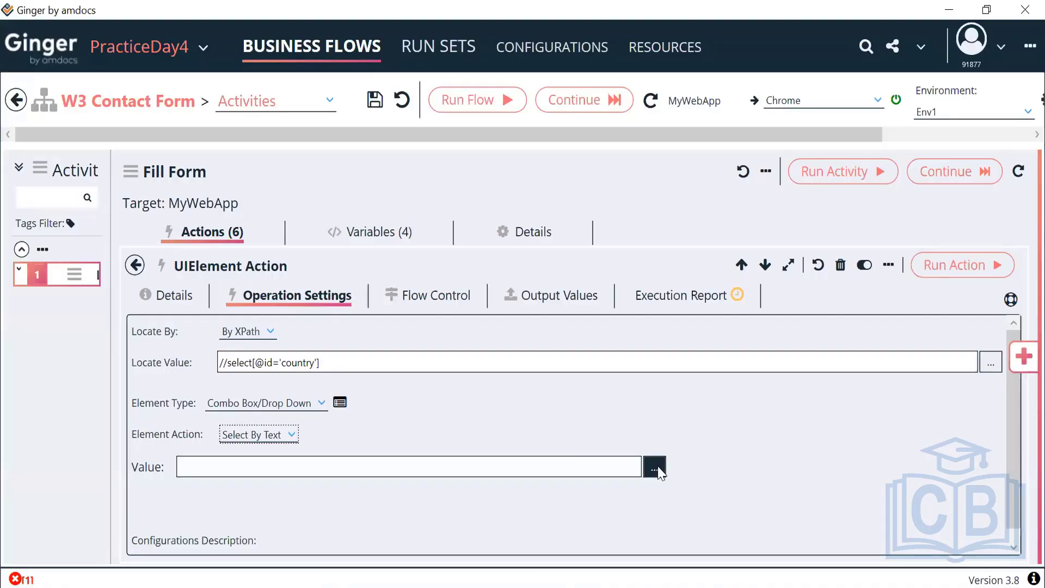
click(656, 470)
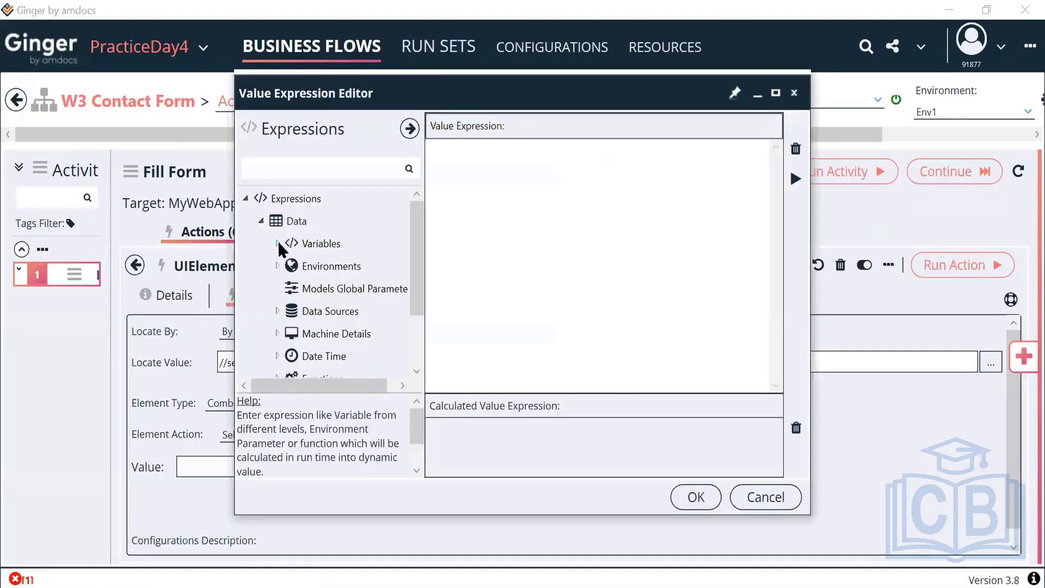
click(278, 243)
click(292, 311)
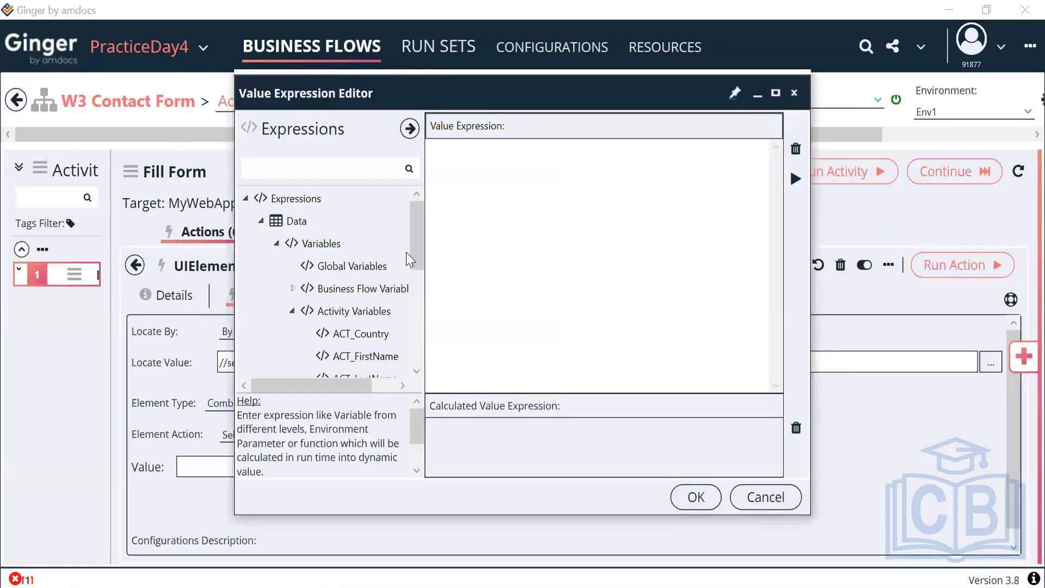
scroll(381, 305, down, 1)
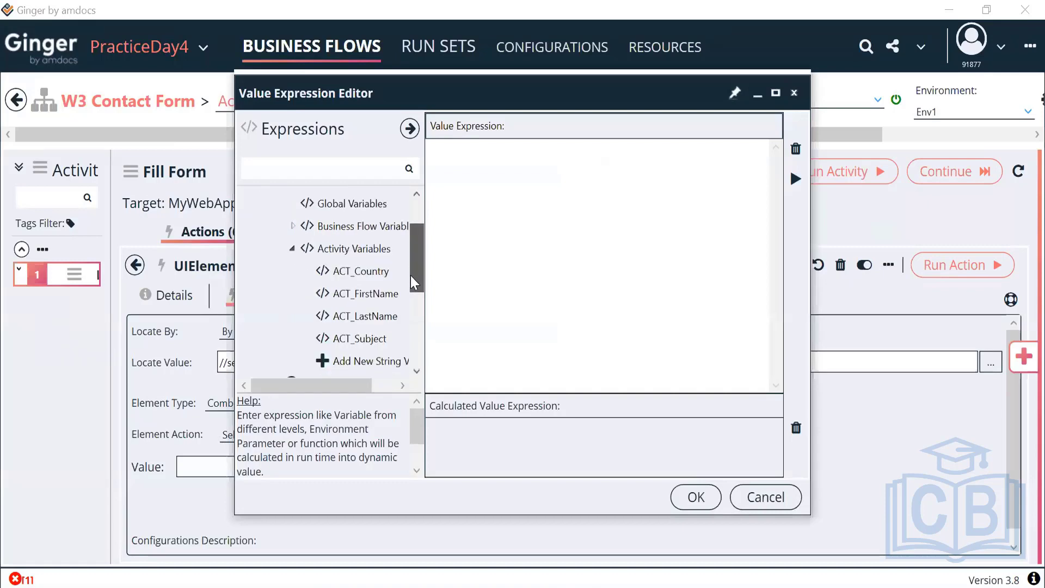
double_click(376, 267)
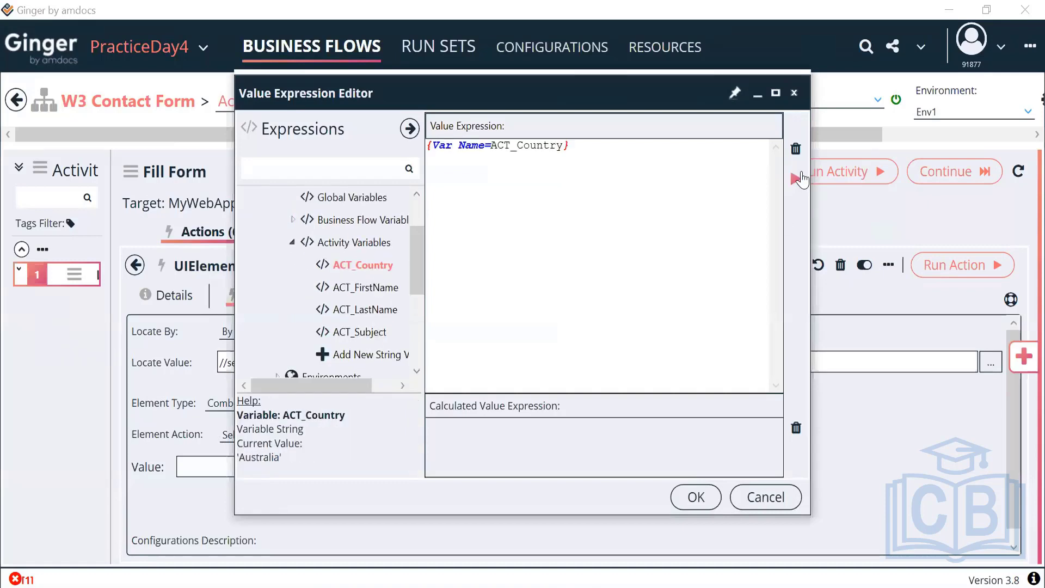
click(797, 178)
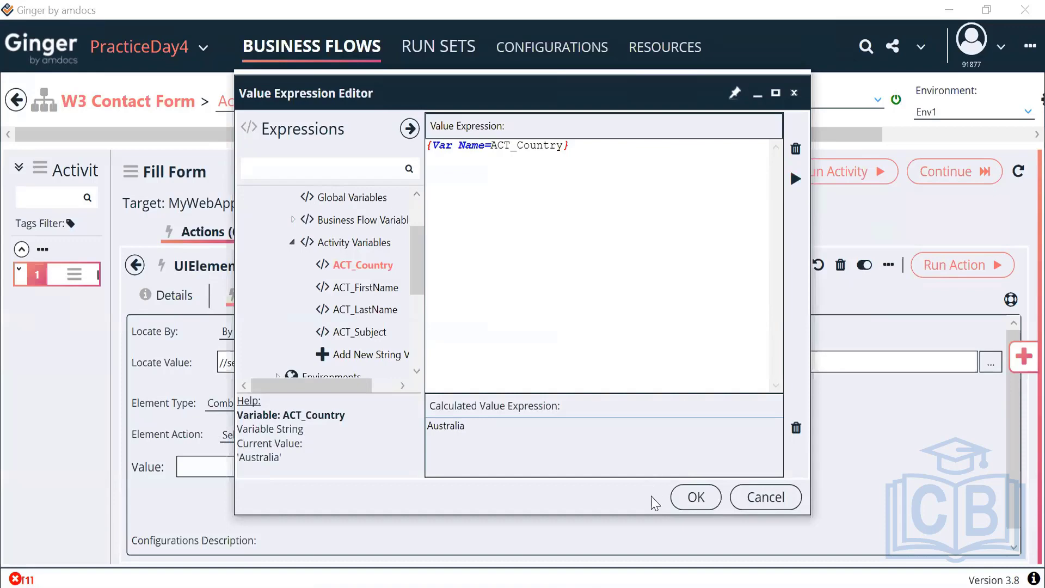
click(695, 496)
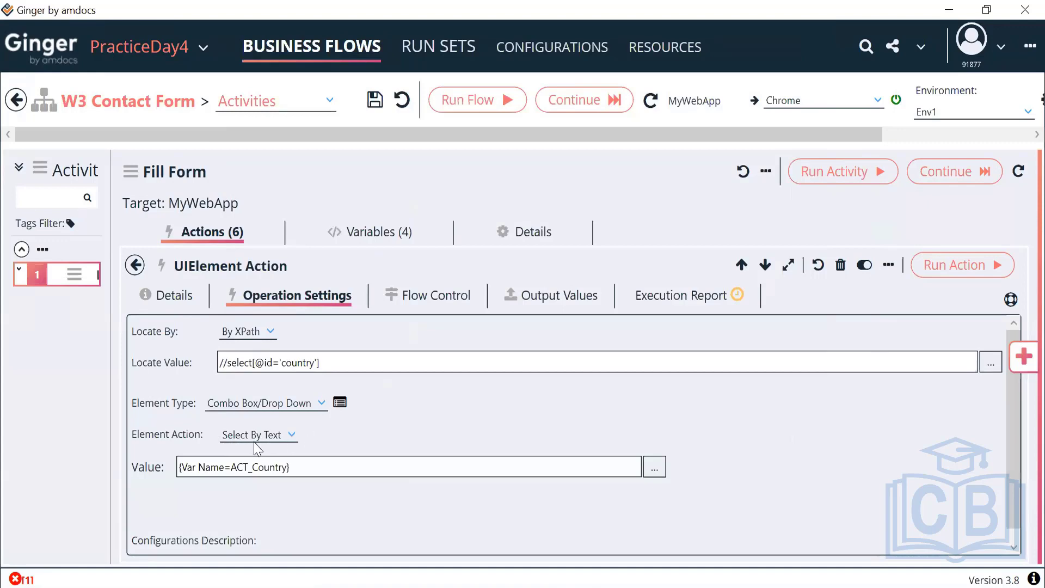
Review the available Select element actions, and compare the Country options' value attributes and texts in Chrome.
click(281, 434)
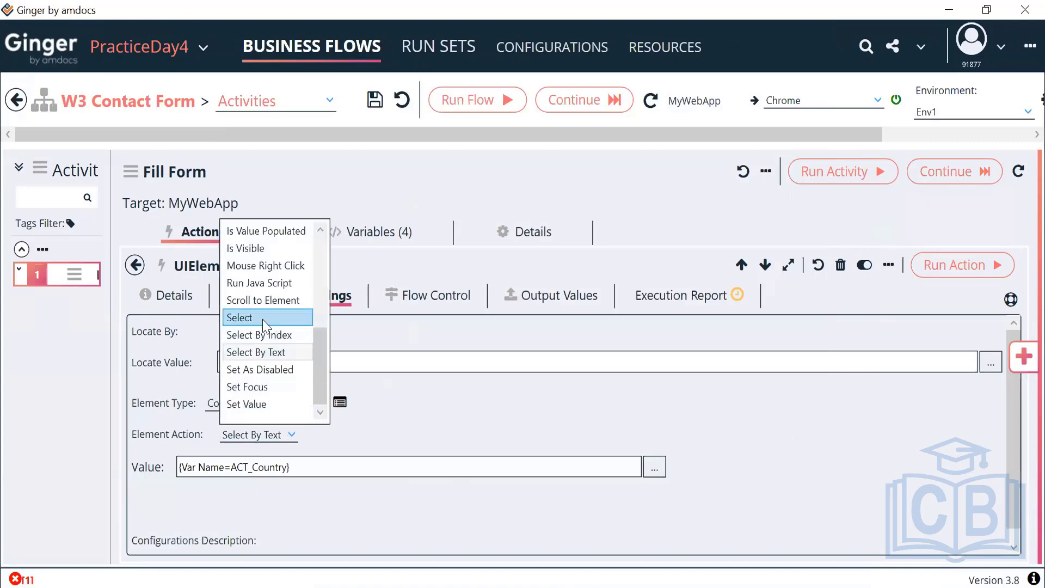
click(453, 443)
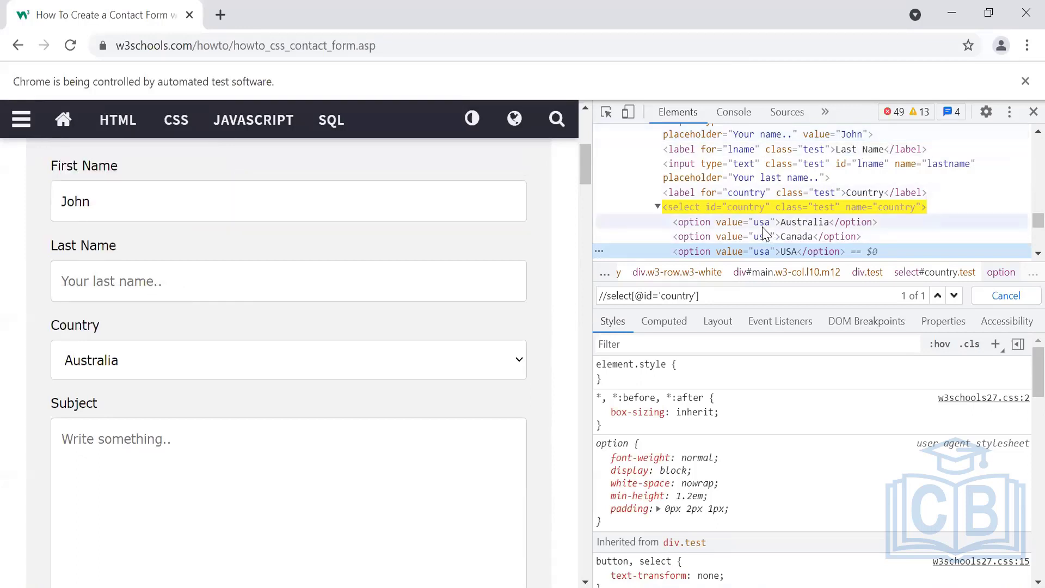
click(734, 222)
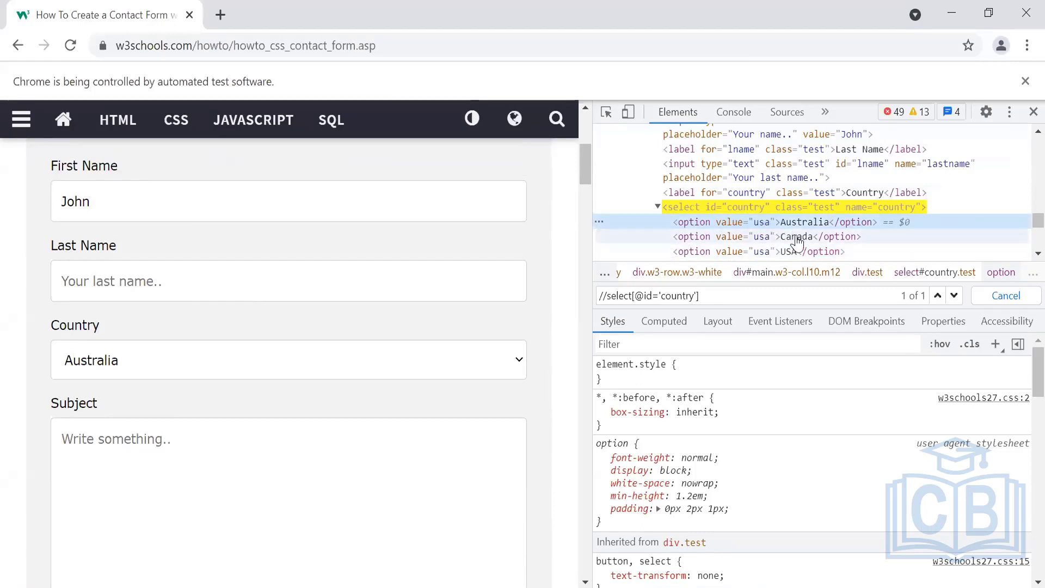
key(ctrl+plus)
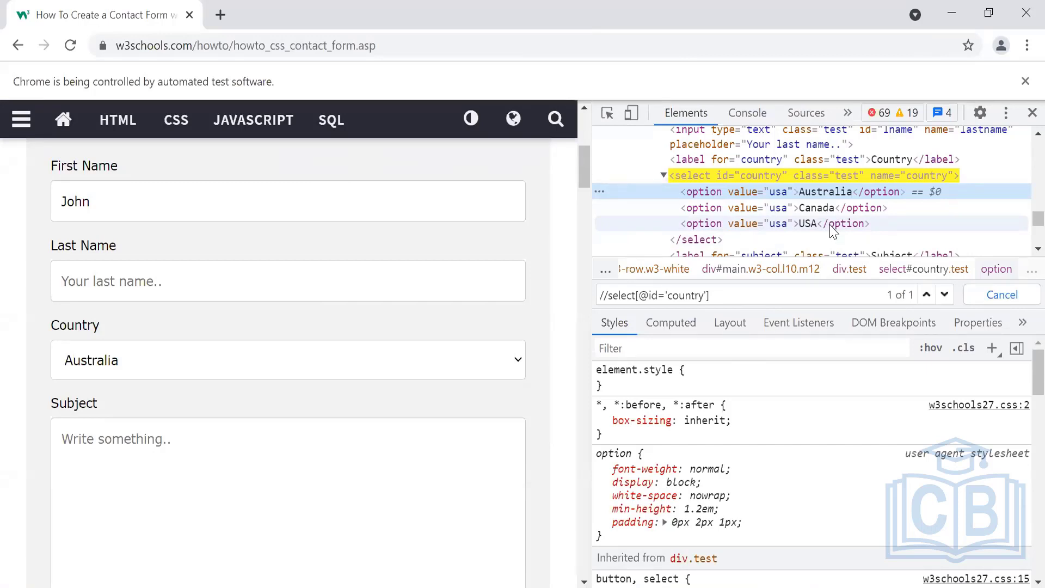
Switch back to Ginger, set the country action's description to Select Country, and return to the Fill Form action list.
key(alt+Tab)
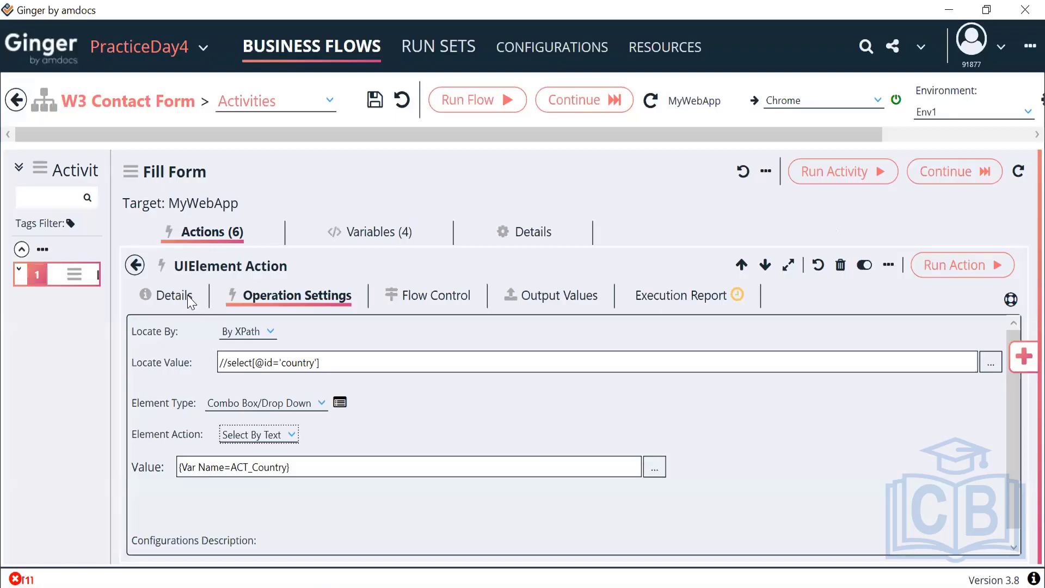
click(163, 296)
drag(249, 390, 136, 400)
text(Selec)
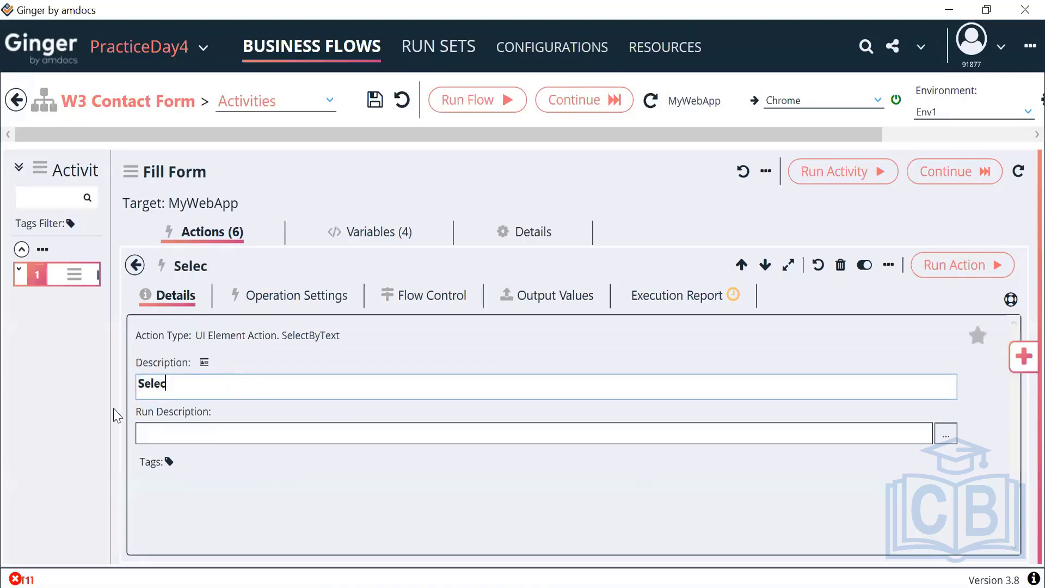
text(t Country)
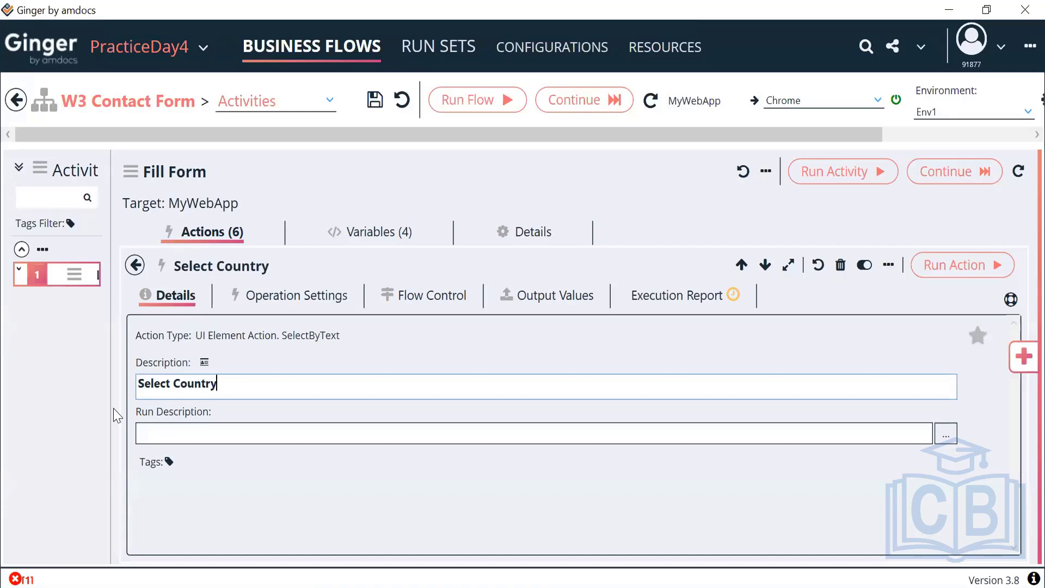
click(135, 265)
scroll(425, 421, down, 1)
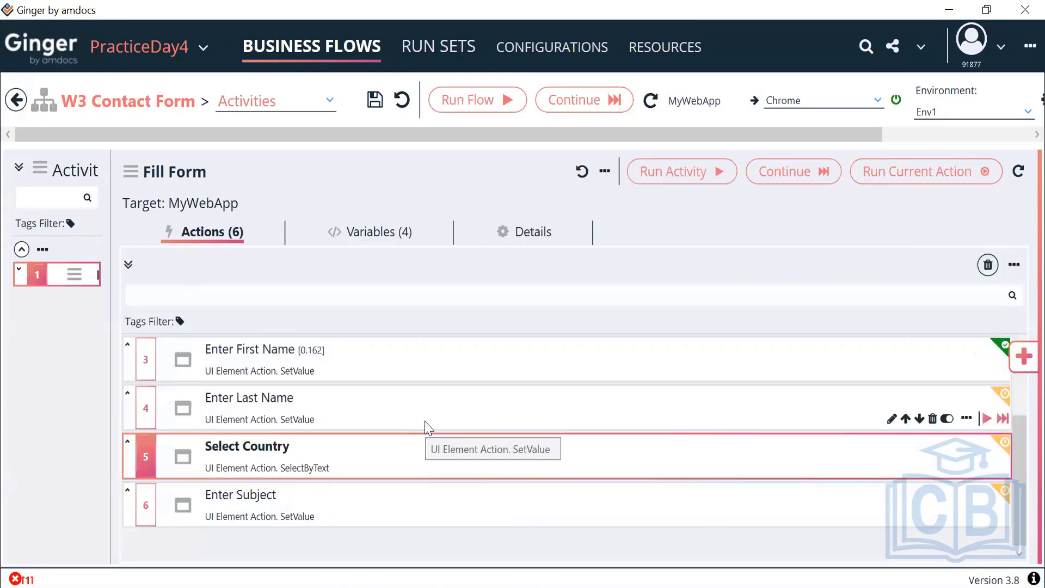
scroll(425, 421, up, 1)
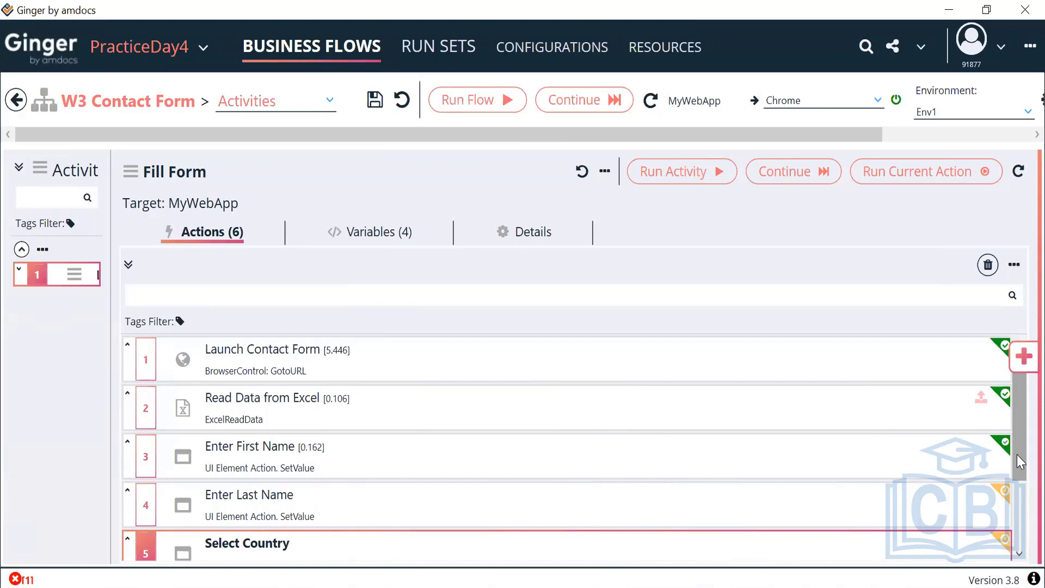
double_click(1016, 557)
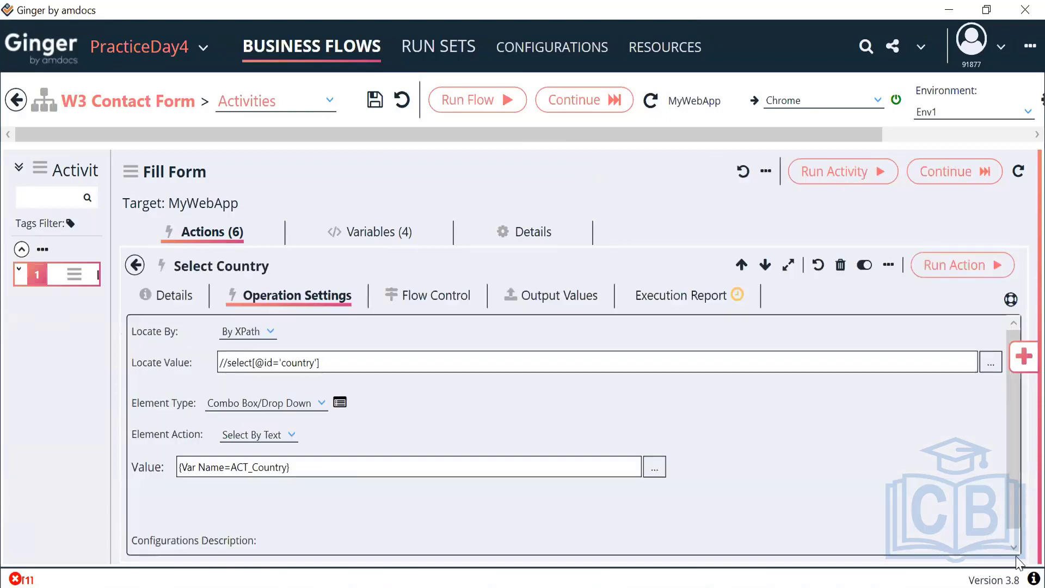
click(135, 265)
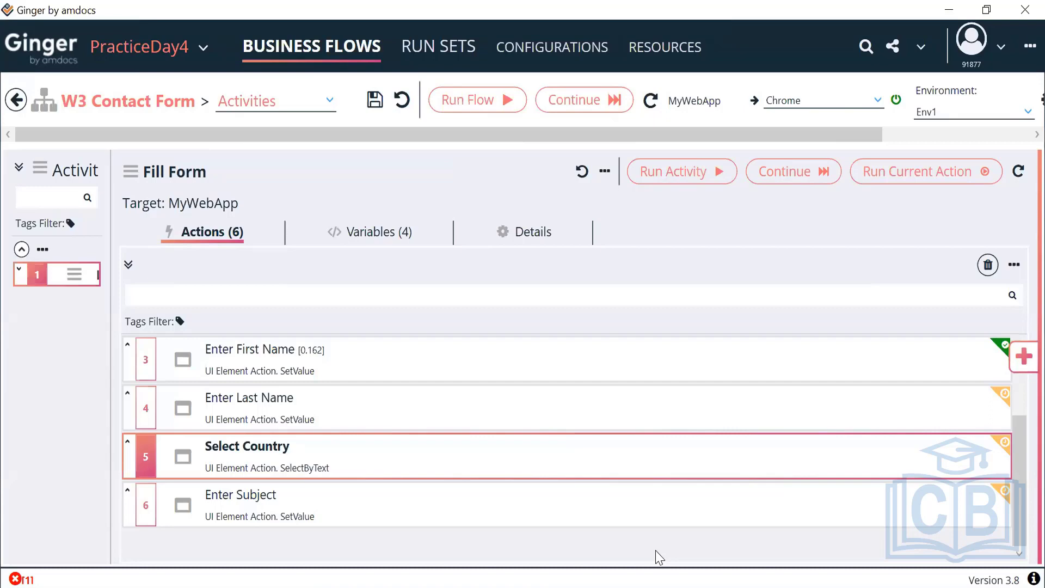
Add a UIElement Action from the platform actions after Enter Subject and open its operation settings.
click(576, 515)
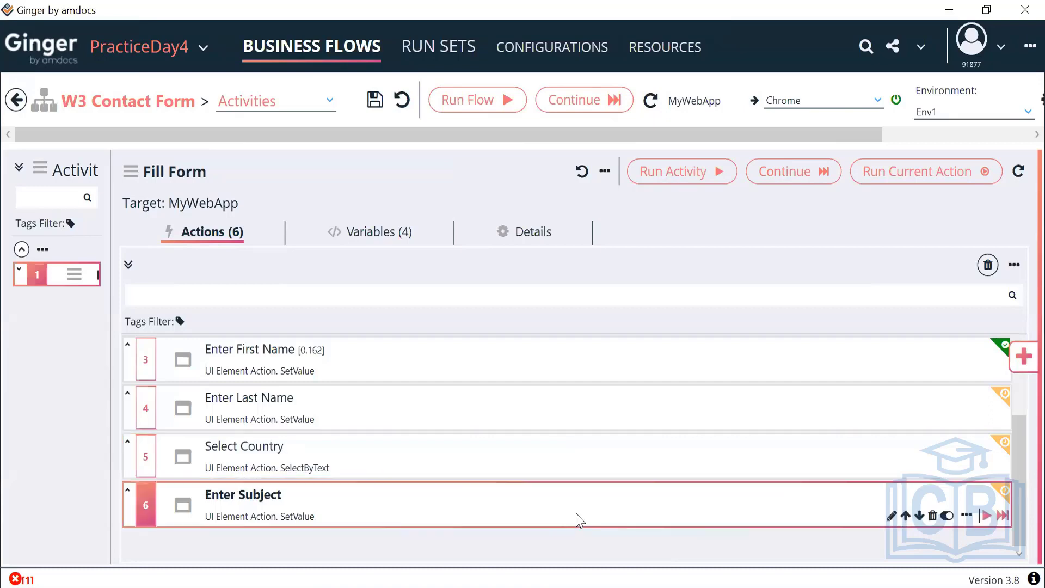
click(1022, 356)
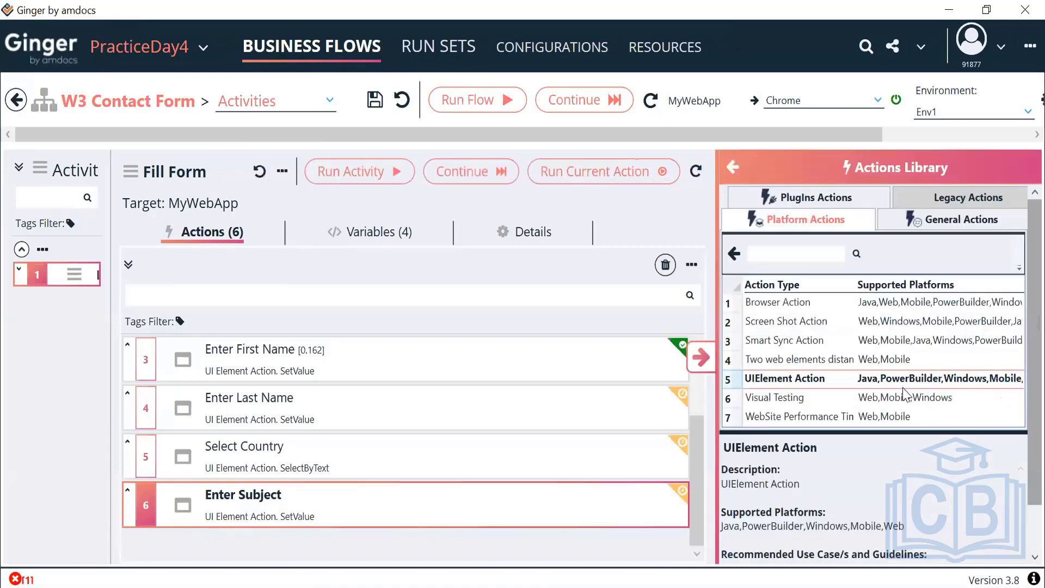
double_click(796, 381)
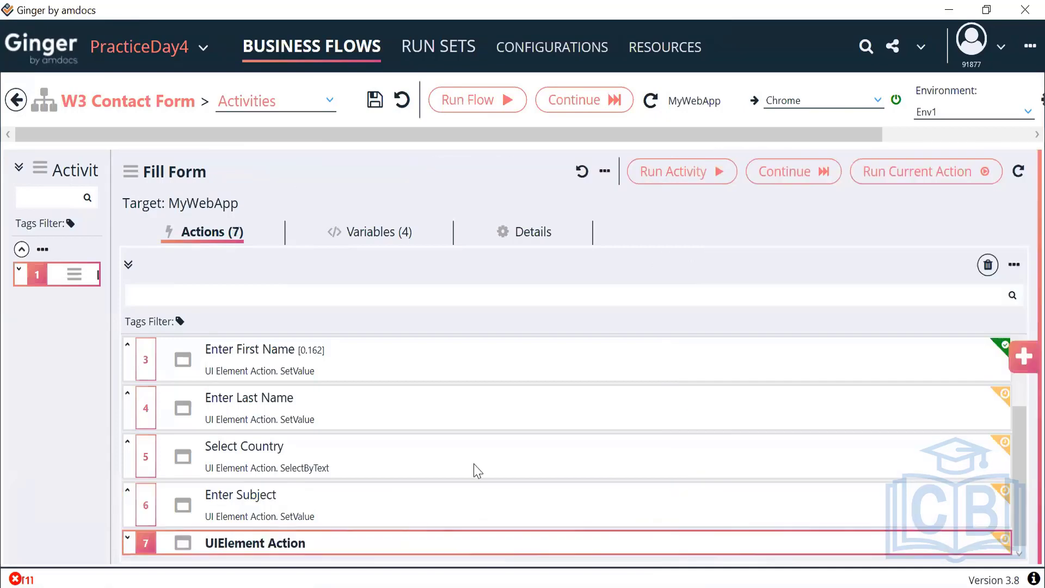
double_click(356, 543)
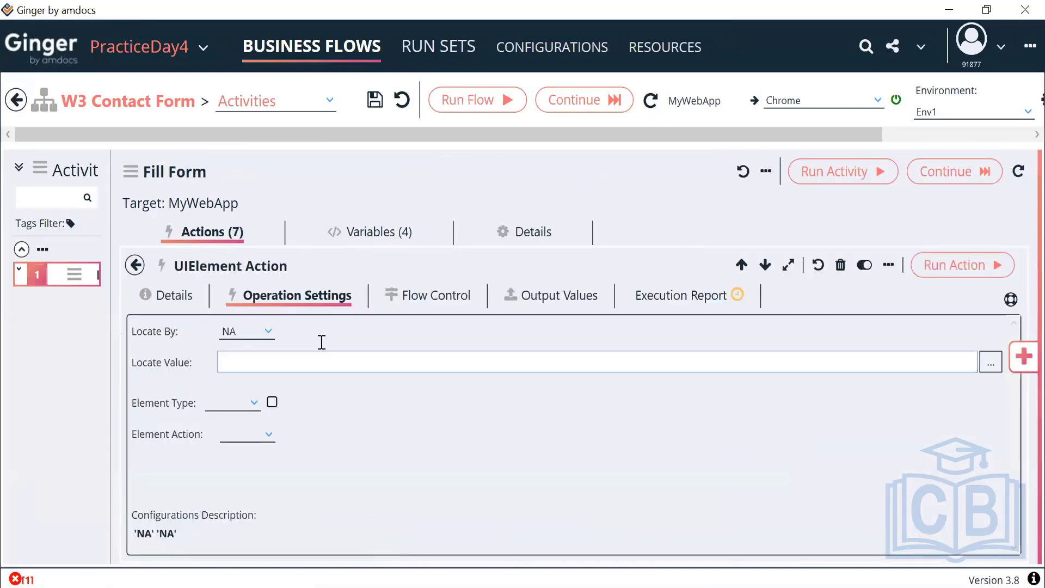
Set the new action's Locate By option to By XPath.
click(256, 332)
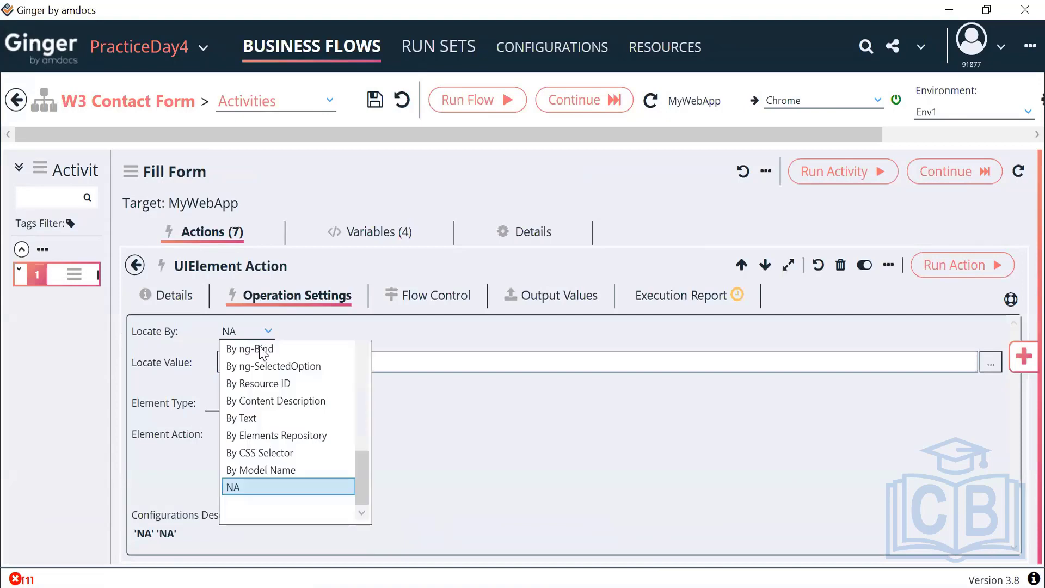
scroll(272, 414, up, 1)
click(270, 438)
click(261, 329)
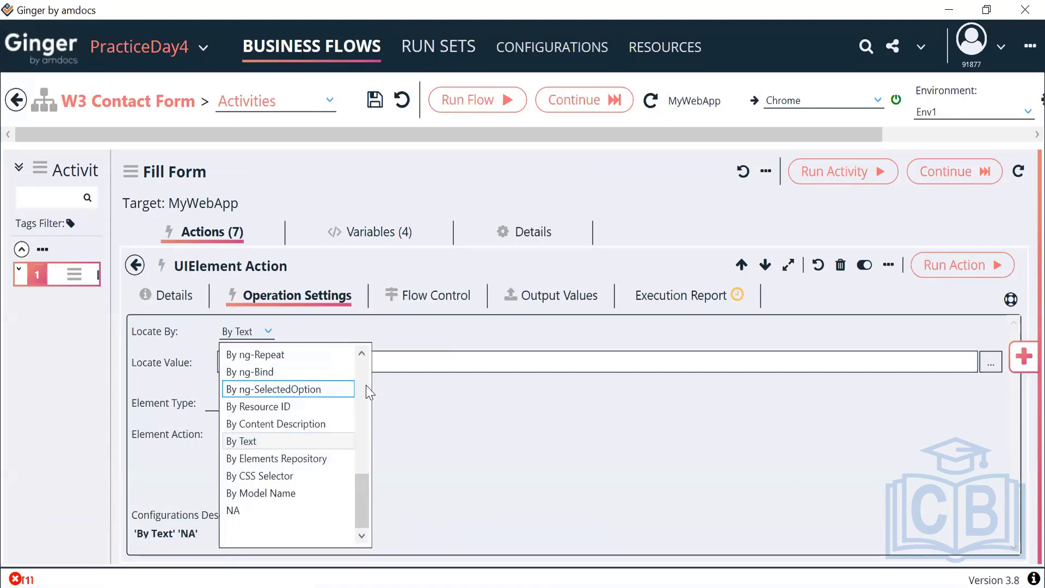
scroll(327, 387, up, 5)
click(267, 389)
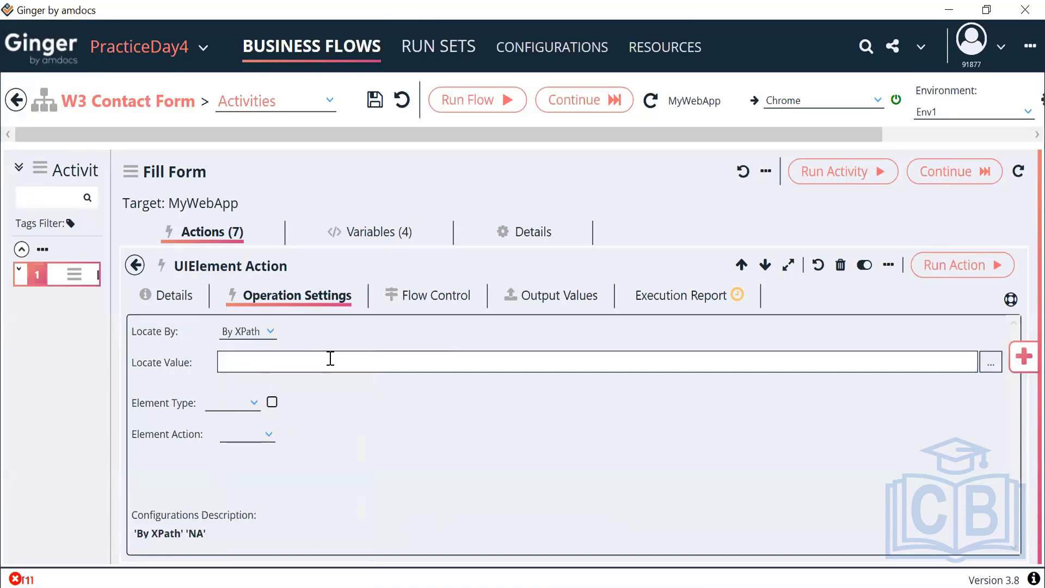
Switch to Chrome and inspect the contact form's Submit button in the page's HTML.
key(alt+Tab)
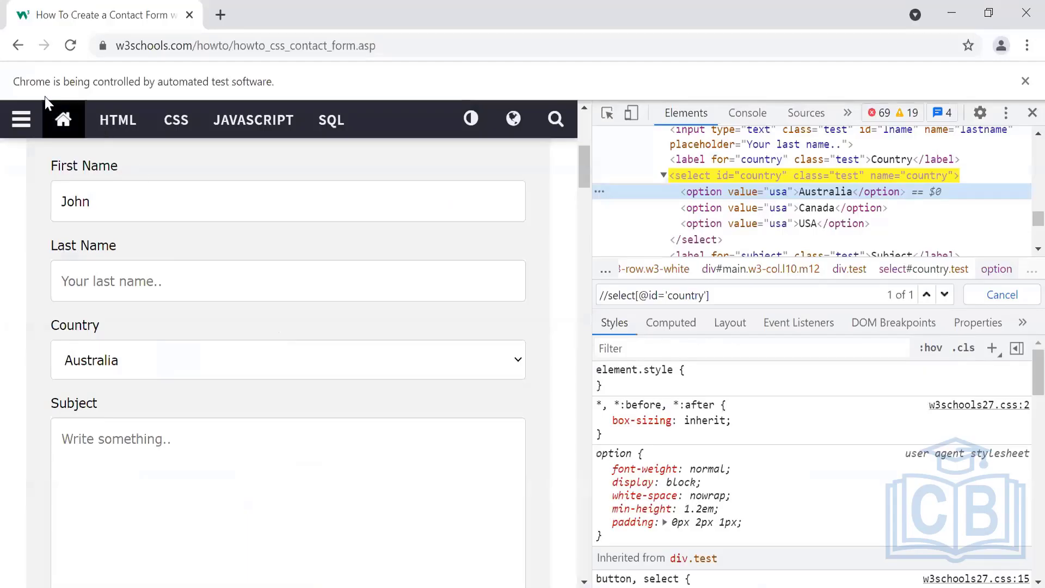
scroll(182, 357, down, 4)
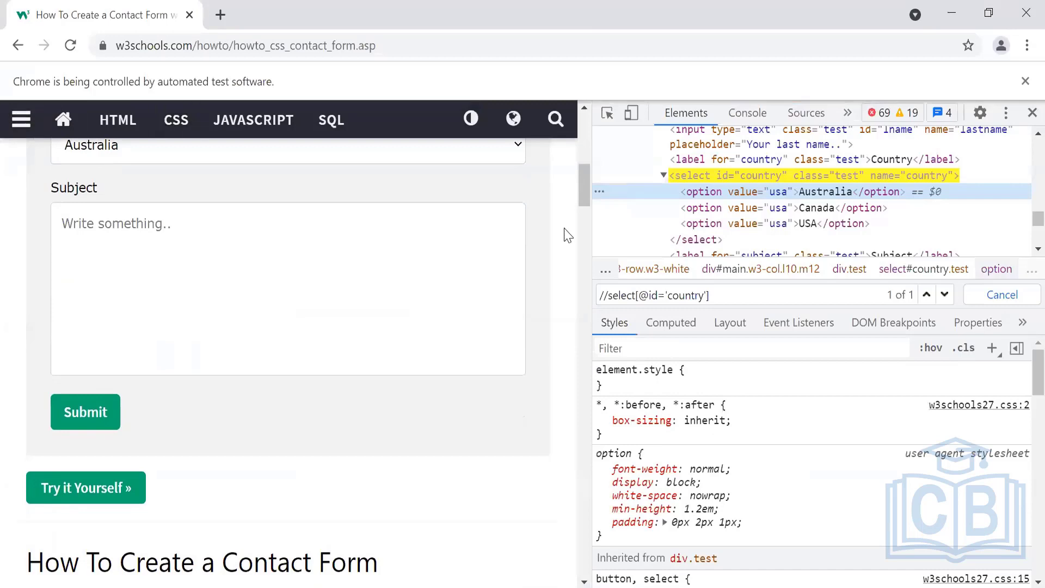
click(608, 112)
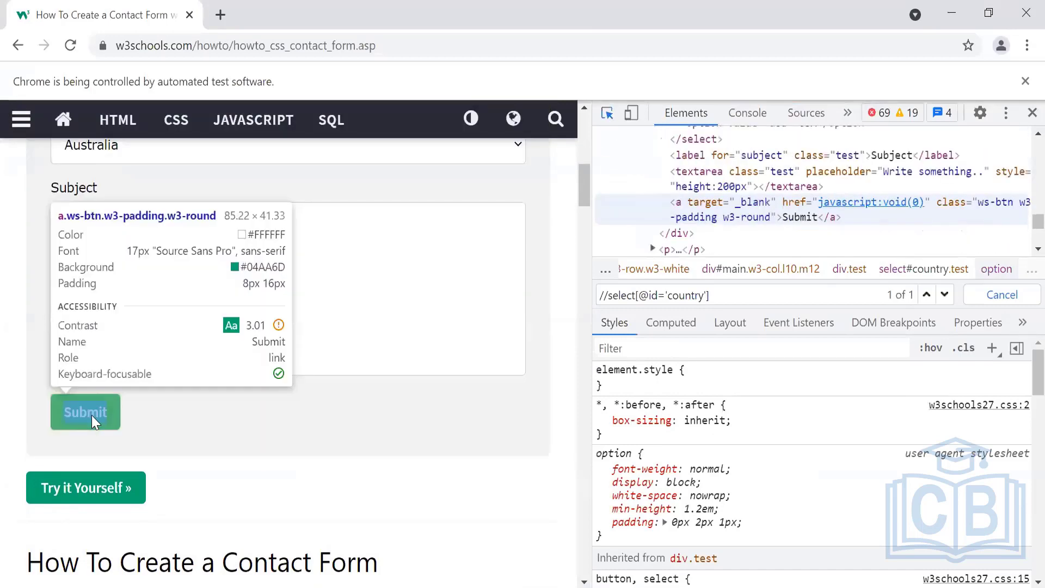
click(86, 412)
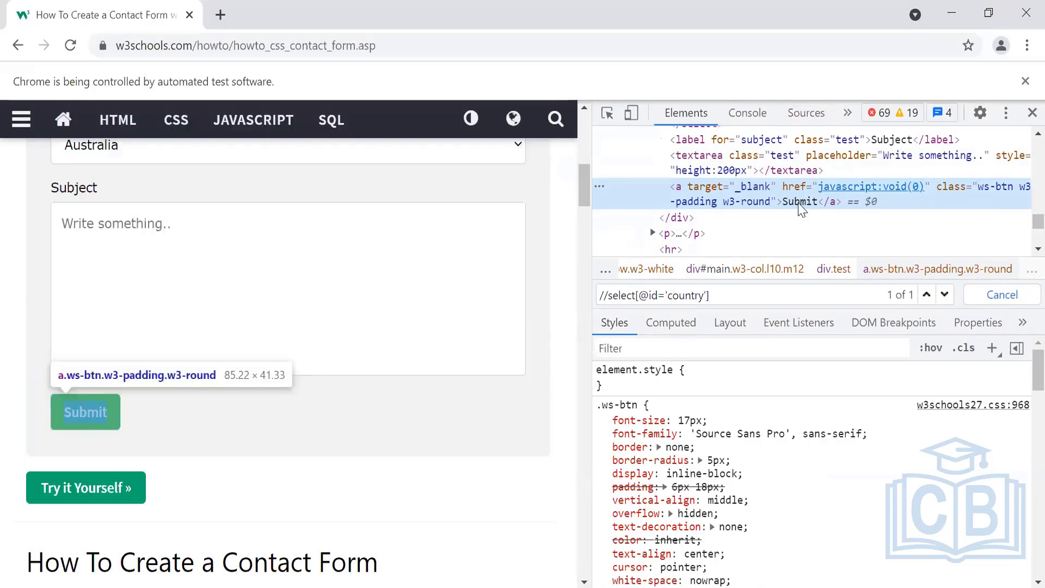
Copy the button's text Submit, search the page's HTML for it, and step through the matches to check whether the text is unique.
double_click(799, 204)
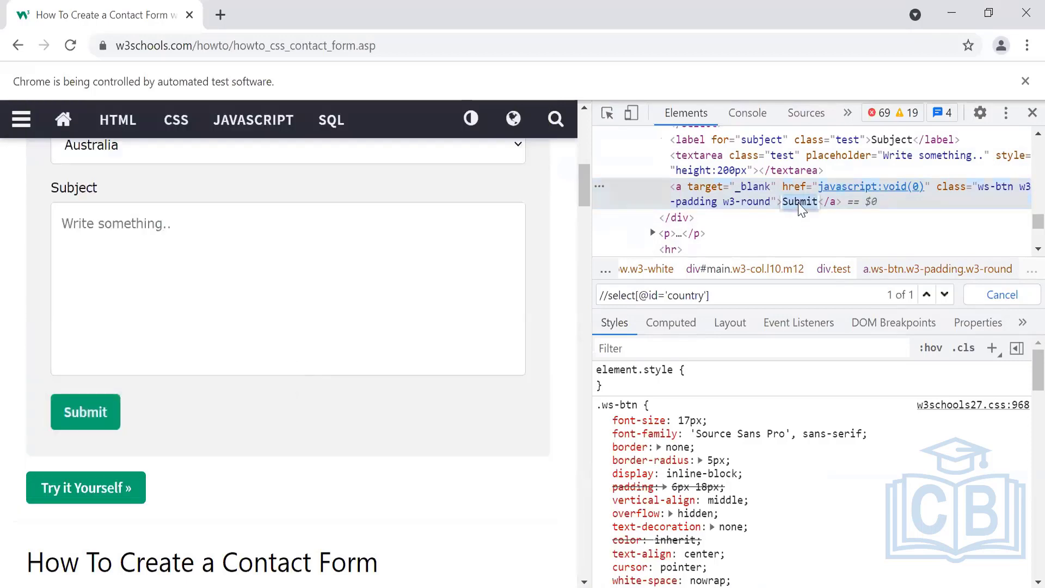
key(ctrl+c)
key(ctrl+f)
key(ctrl+v)
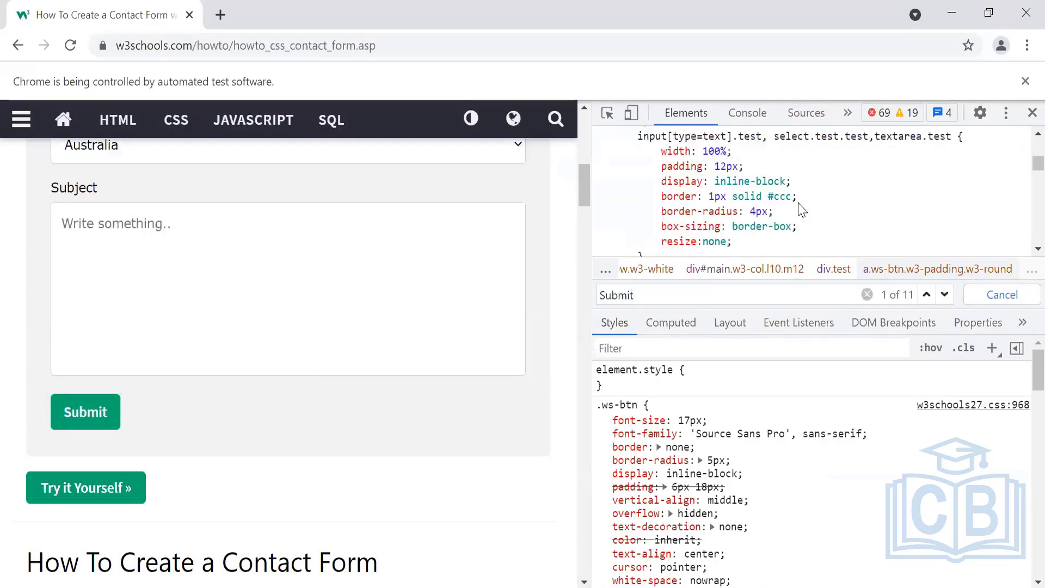
key(Return)
key(Return)
key(Return)
key(Return)
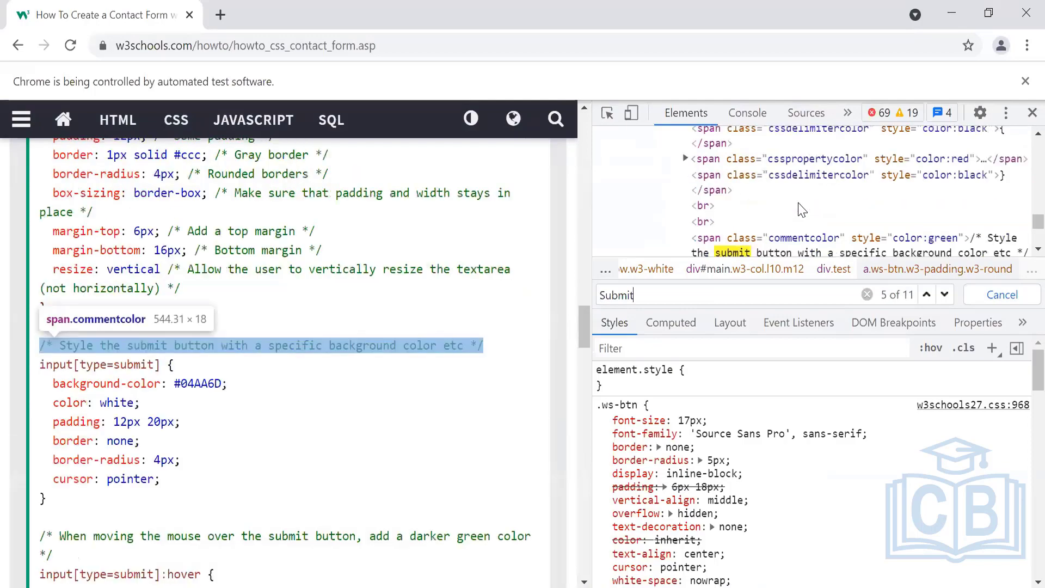
key(Return)
key(Return)
key(Return)
key(Return)
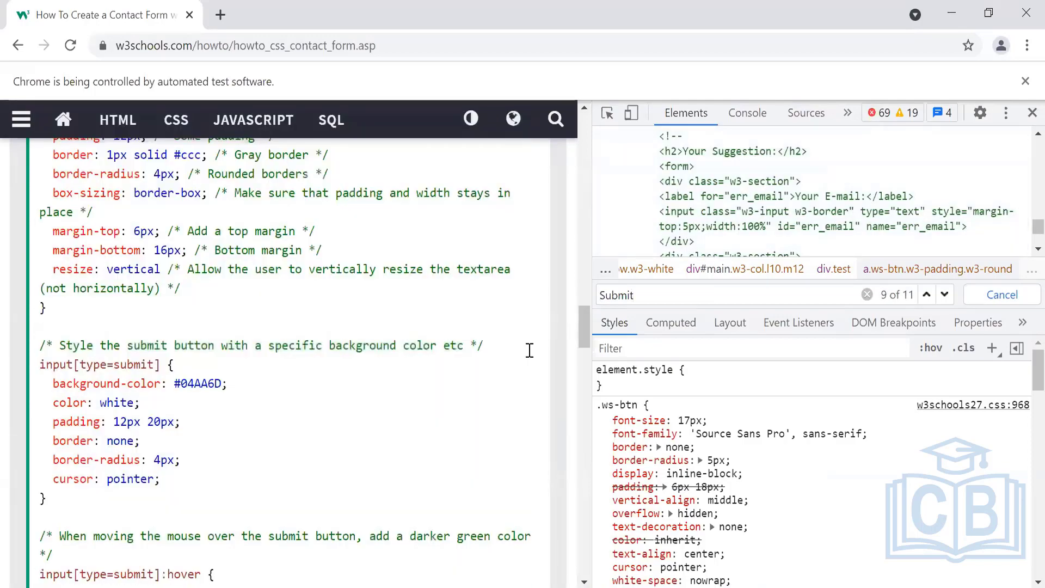
scroll(530, 350, down, 8)
scroll(529, 350, up, 16)
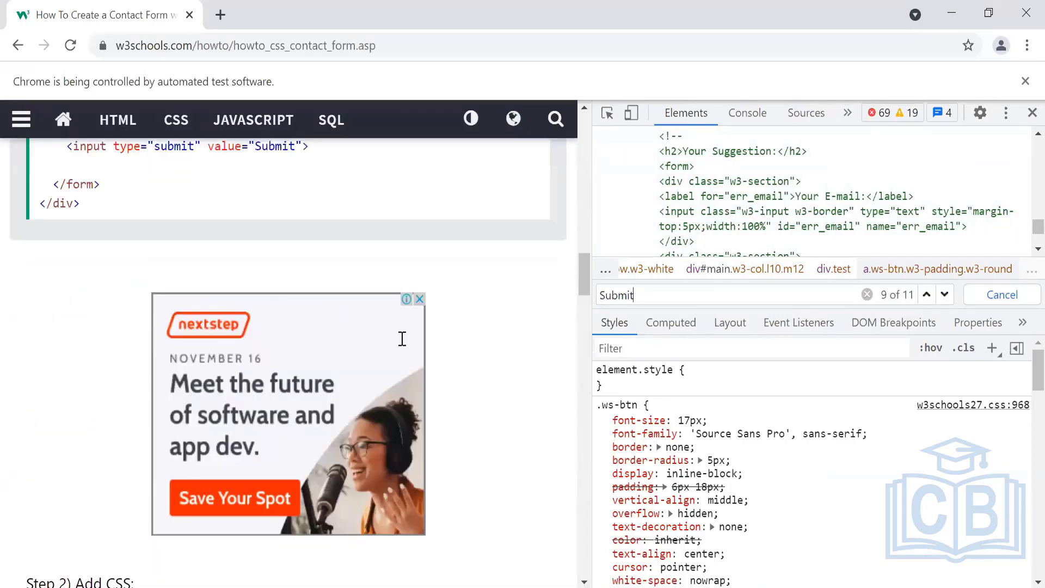
scroll(402, 338, up, 10)
Switch back to Ginger and open the new action's Locate By options.
key(alt+Tab)
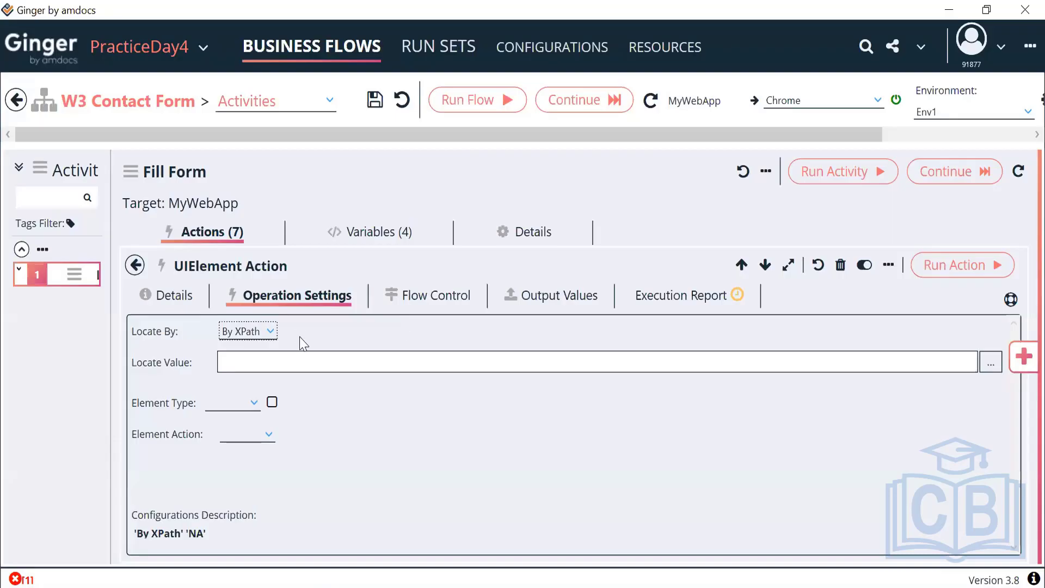
click(270, 331)
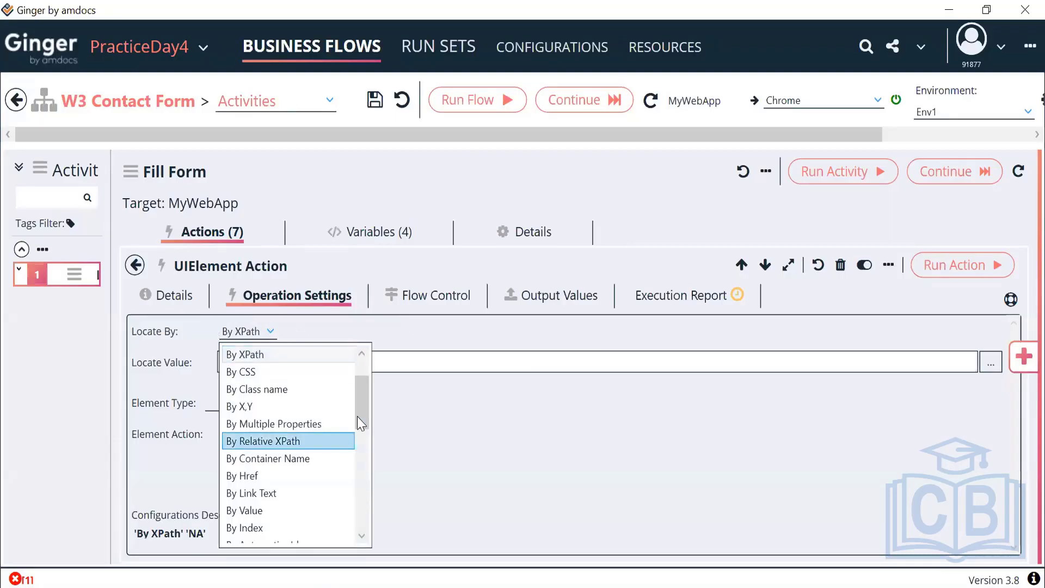
Configure the UI element action to locate a Button by Link Text with the value Submit and perform Click.
drag(365, 401, 361, 417)
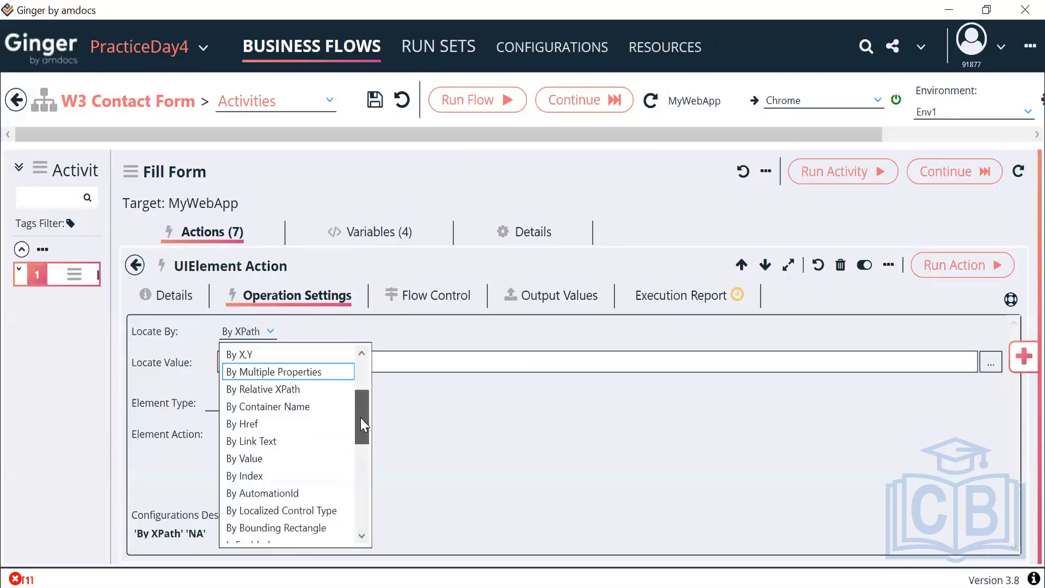
click(293, 441)
click(313, 361)
key(ctrl+v)
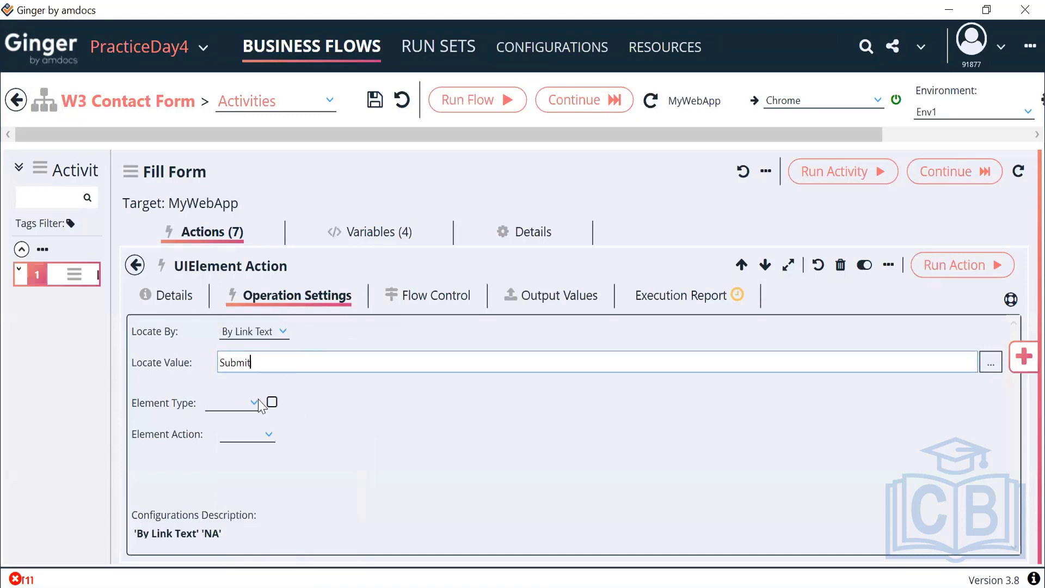
click(253, 403)
click(247, 442)
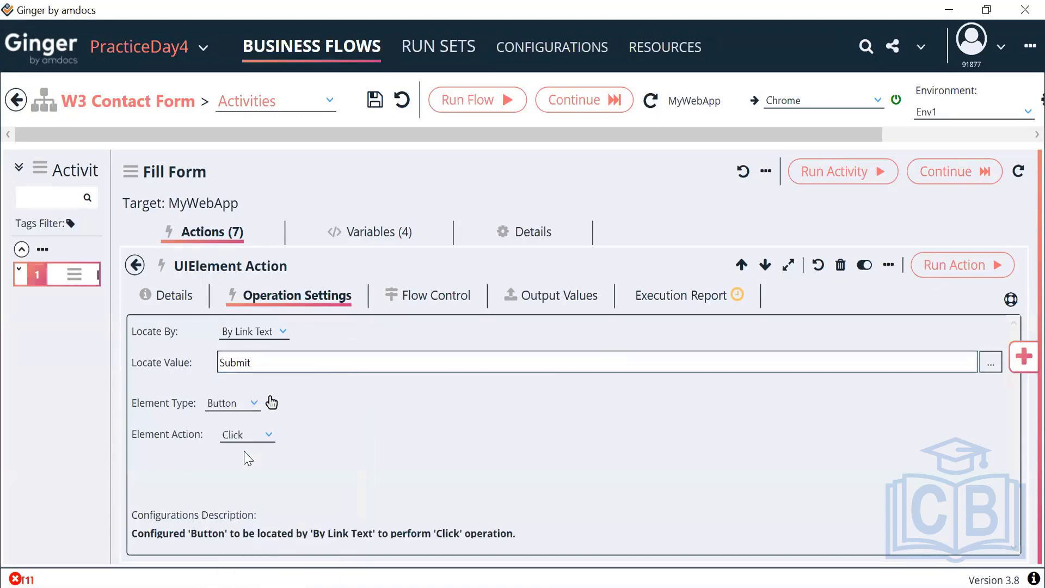
Set the action's description to Click Submit and run the action.
click(174, 296)
click(264, 385)
key(ctrl+a)
text(C)
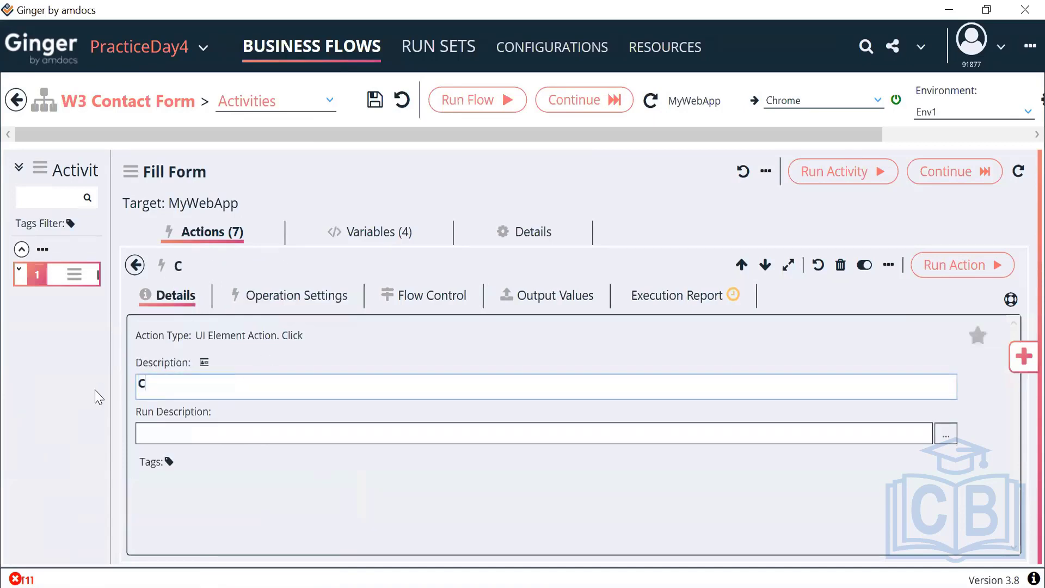
text(lick Submit)
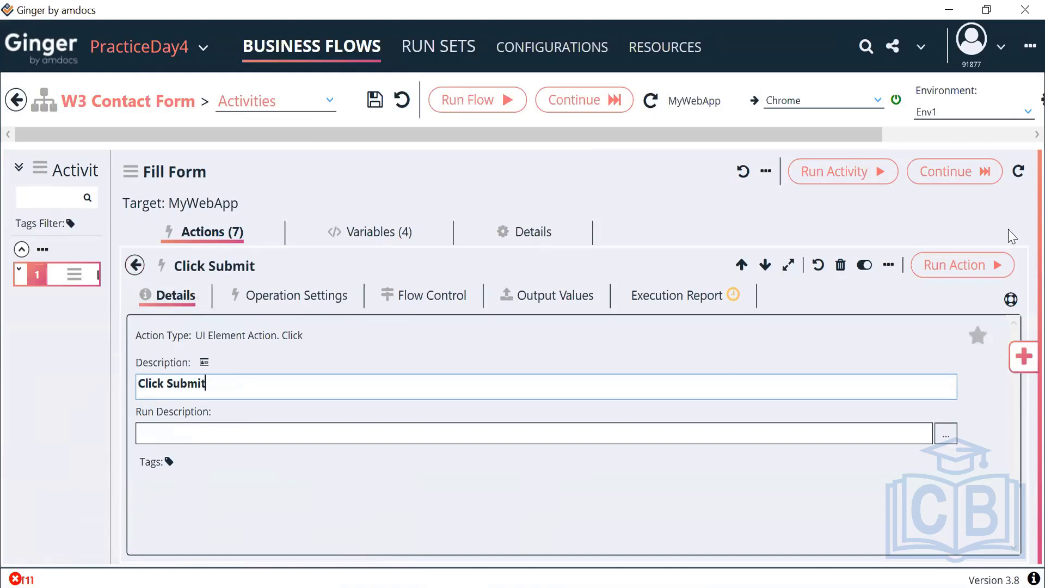
click(947, 265)
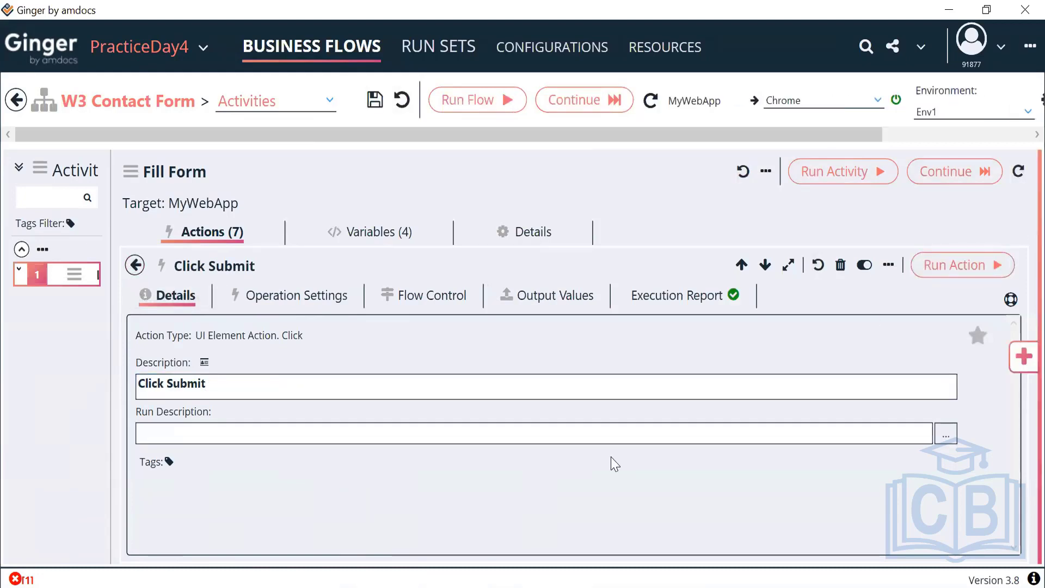
Switch to Chrome and close the about:blank page and the developer tools.
click(607, 586)
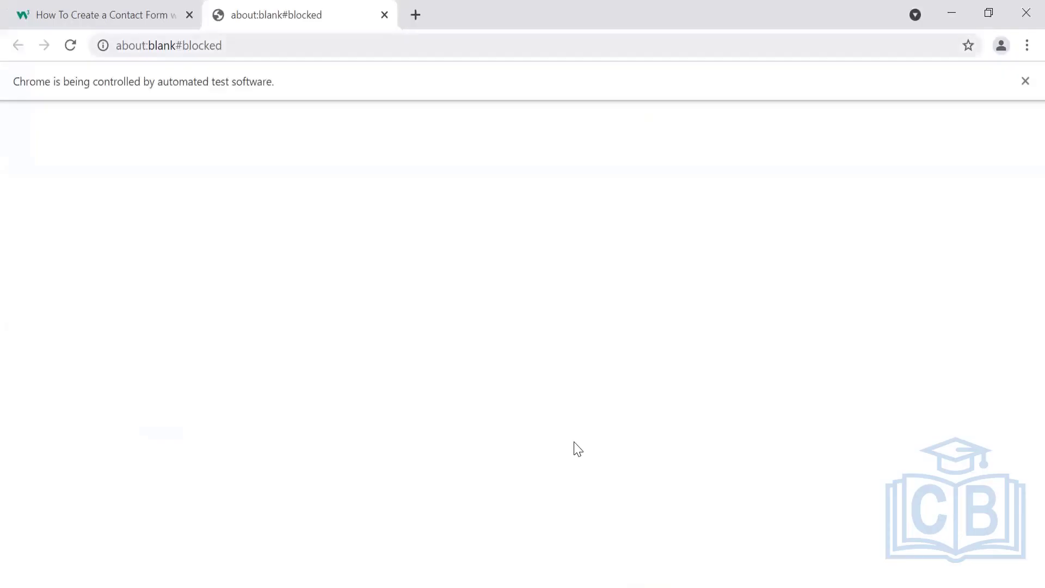
click(384, 15)
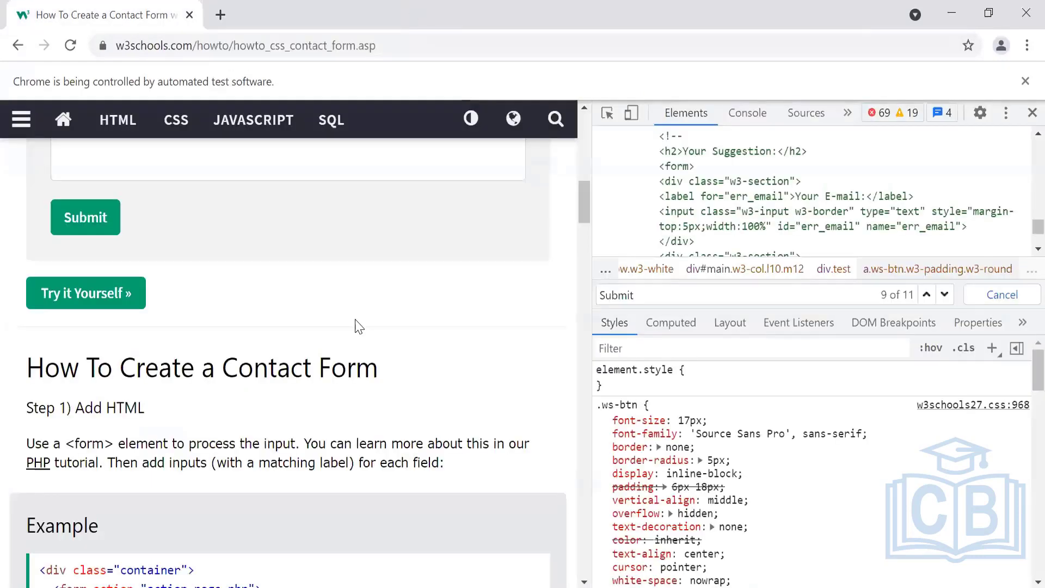
scroll(356, 325, up, 8)
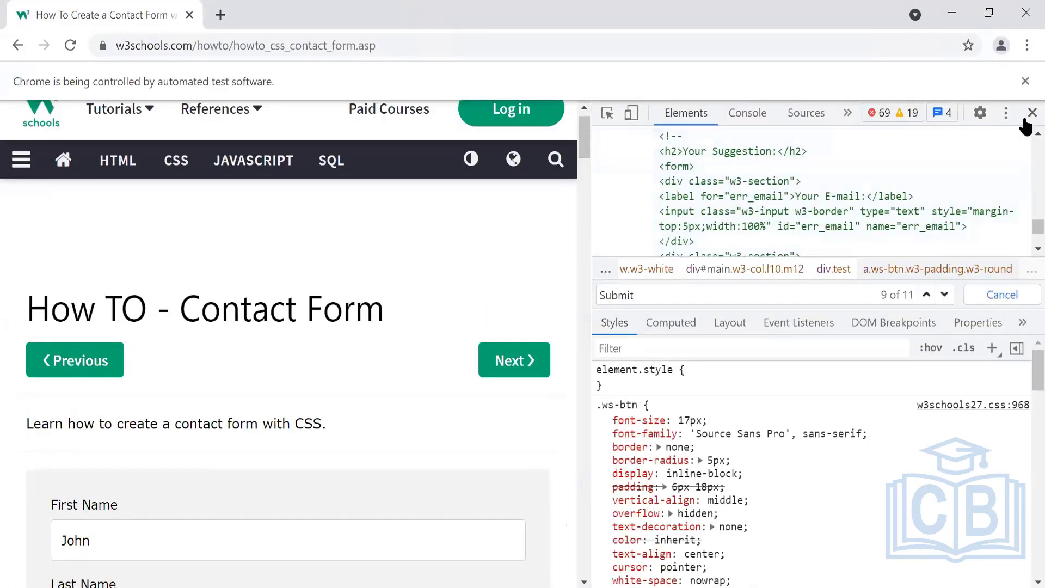
click(1032, 113)
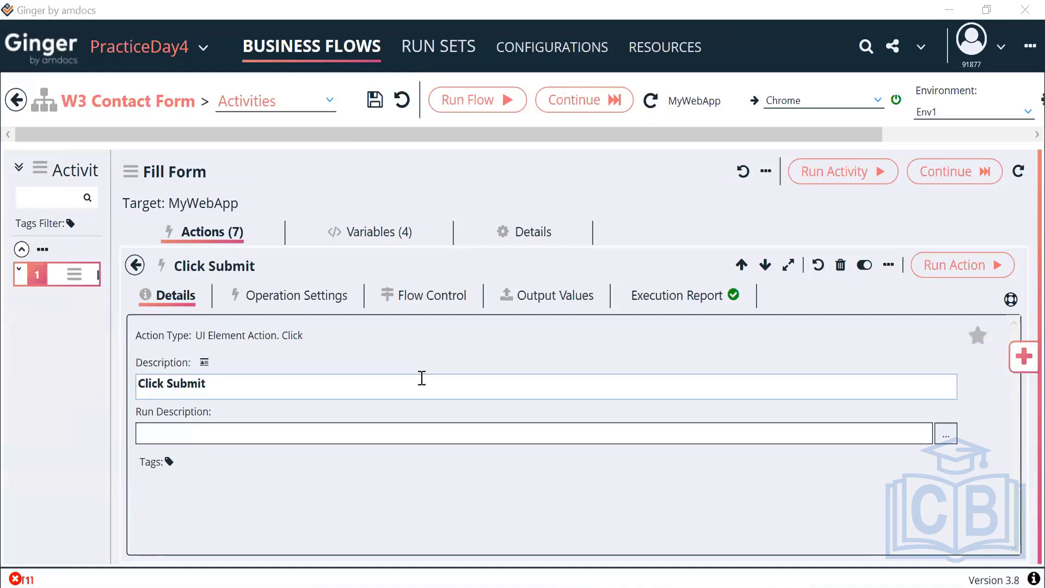
Return to Ginger's action list and reopen the operation settings of the Click Submit action.
click(131, 269)
click(133, 266)
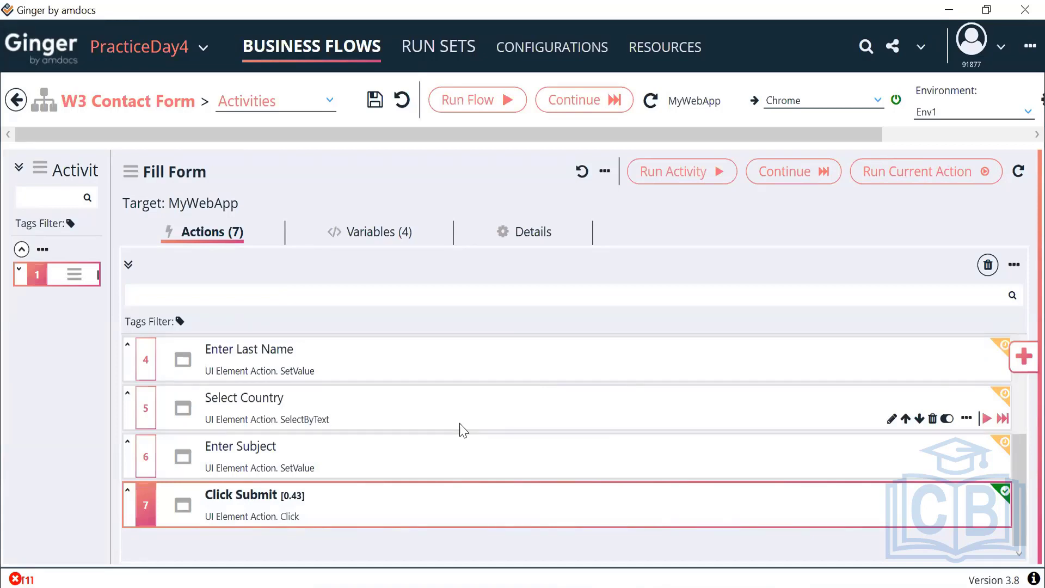
double_click(402, 499)
click(298, 306)
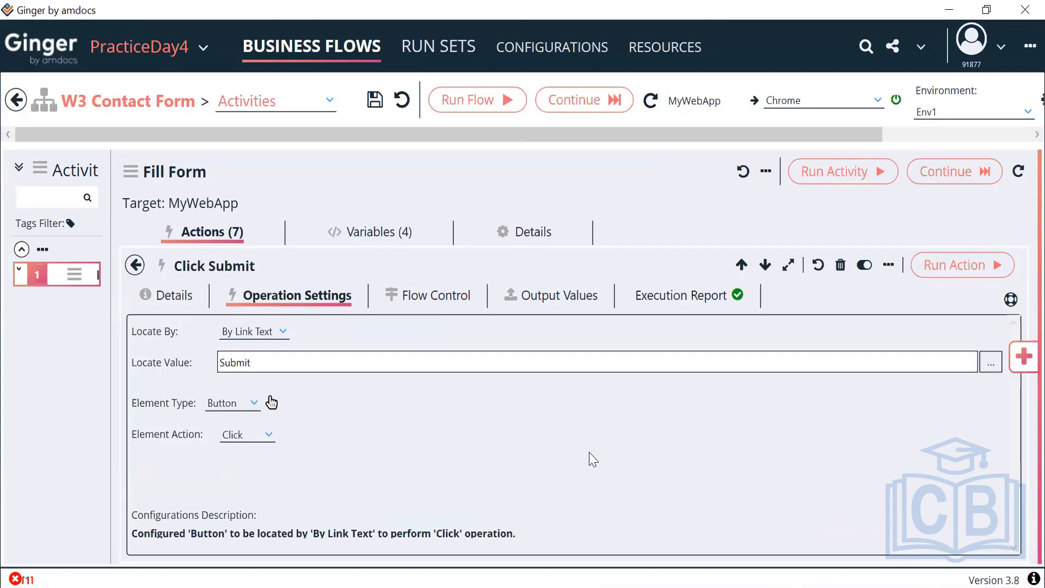
Inspect the Submit button on the contact form in Chrome and compare its link text with the Locate Value in Ginger.
key(alt+Tab)
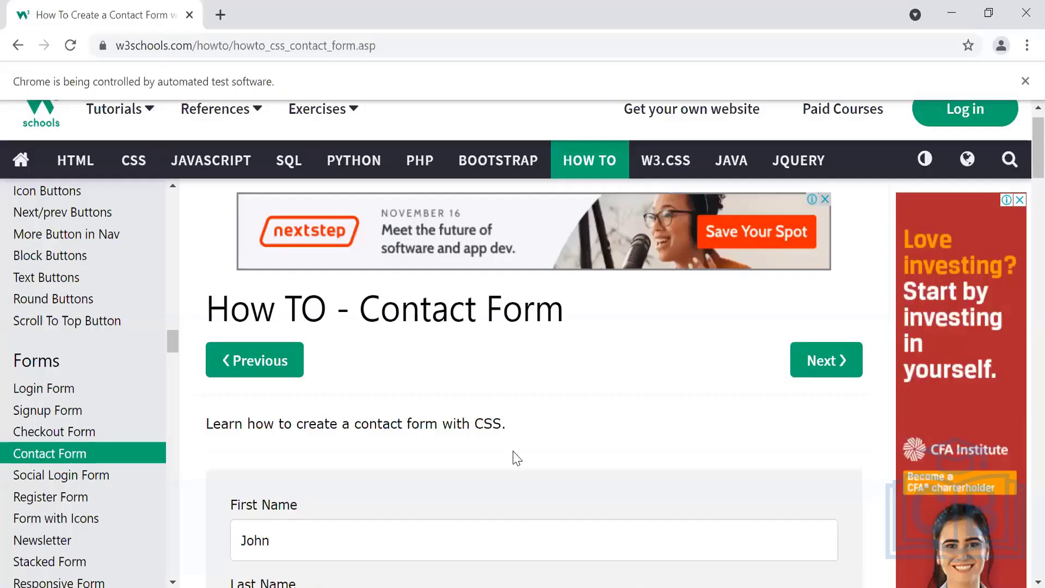
scroll(513, 456, down, 10)
right_click(286, 423)
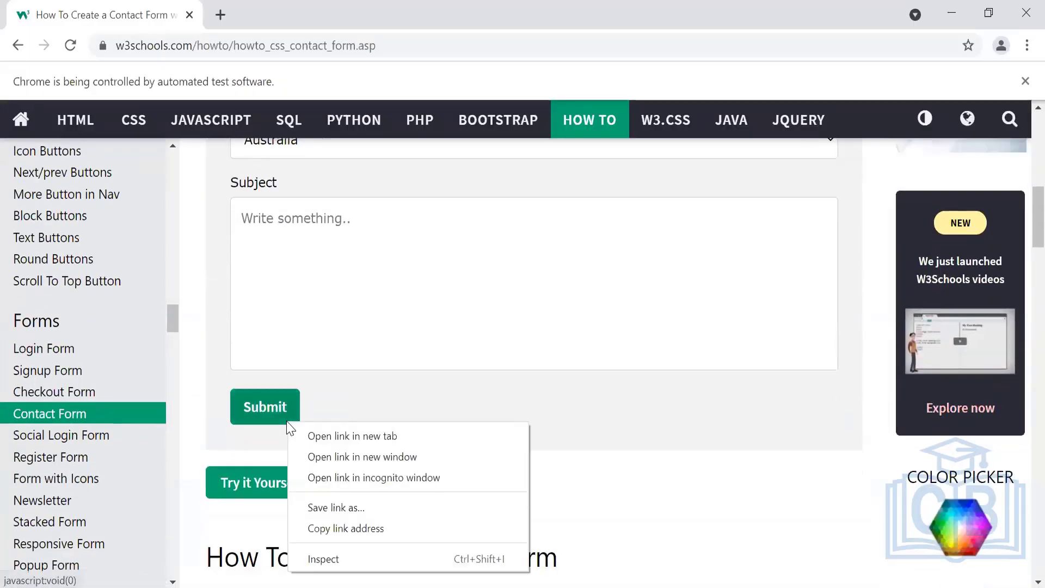
click(353, 556)
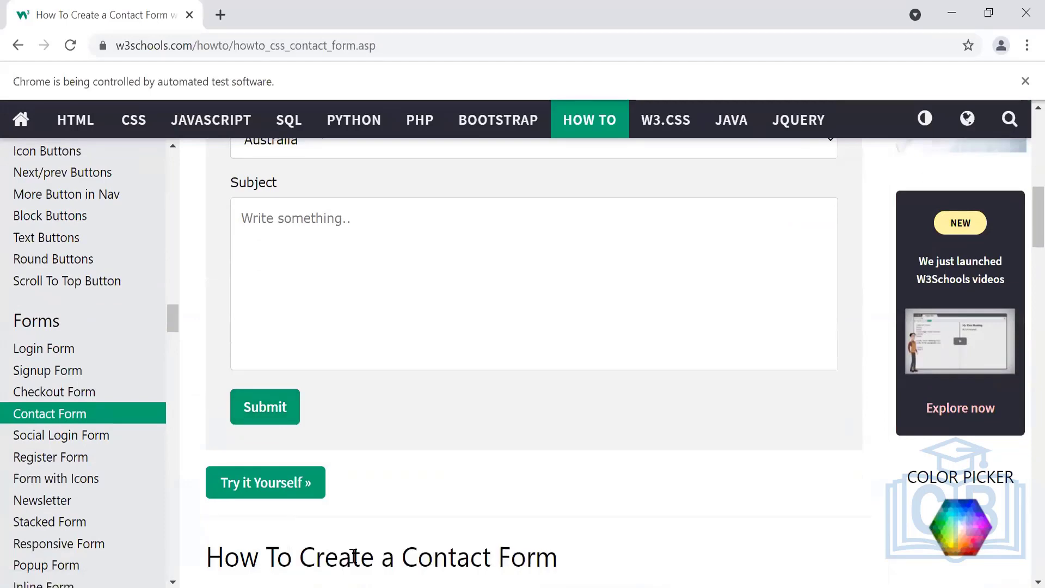
click(607, 112)
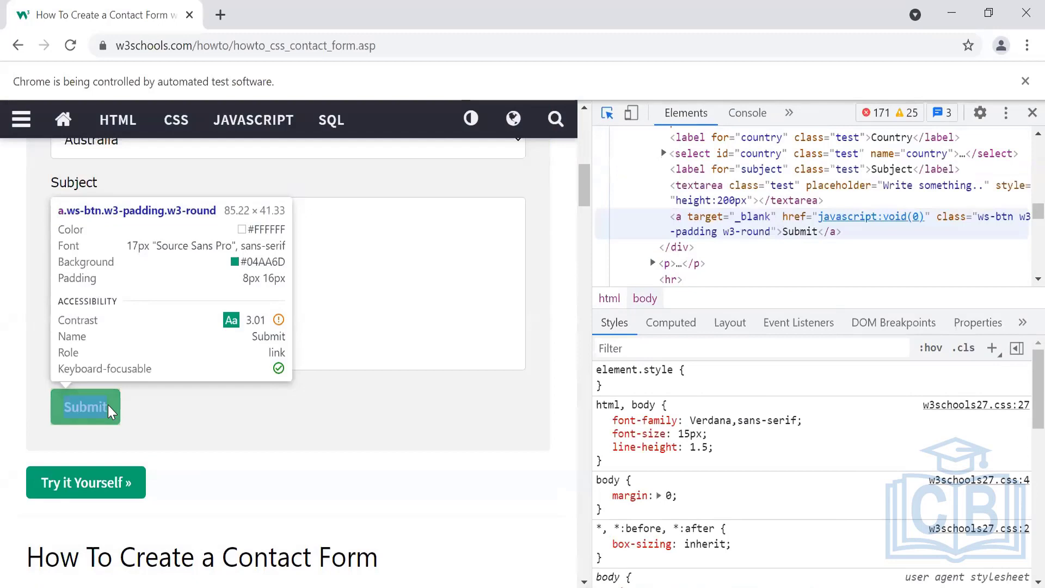
click(108, 406)
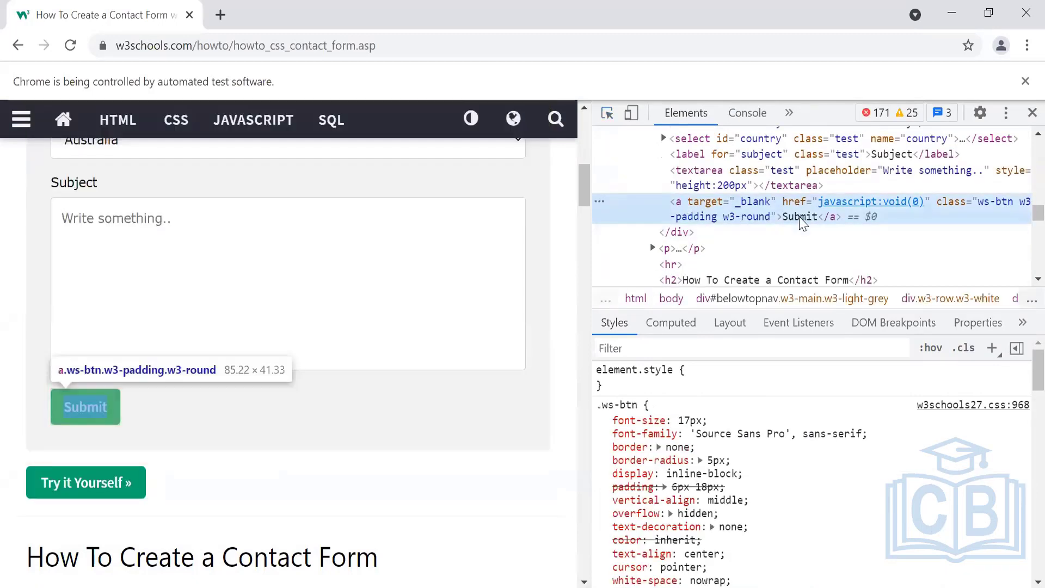
double_click(800, 217)
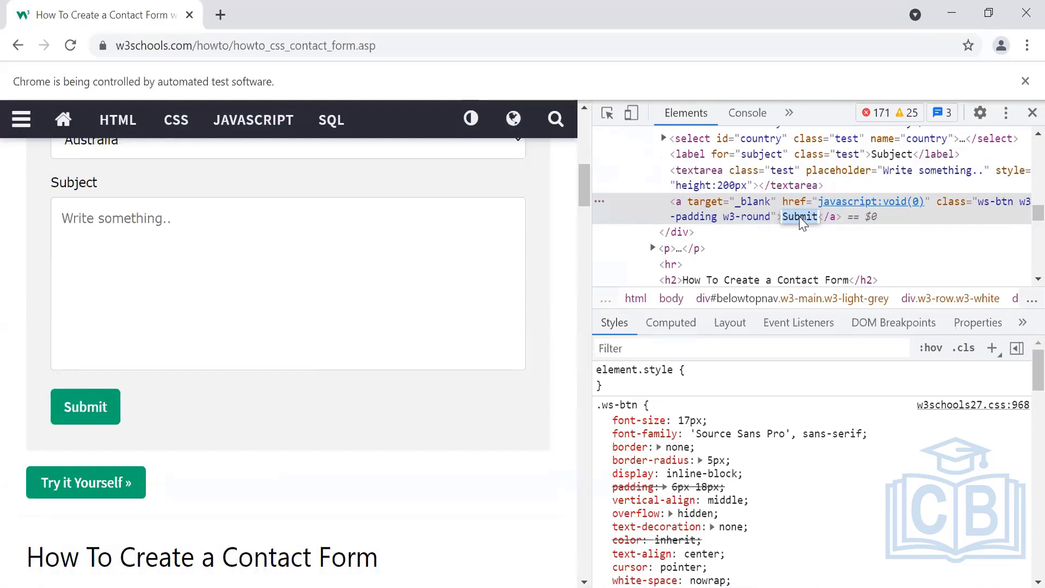
key(alt+Tab)
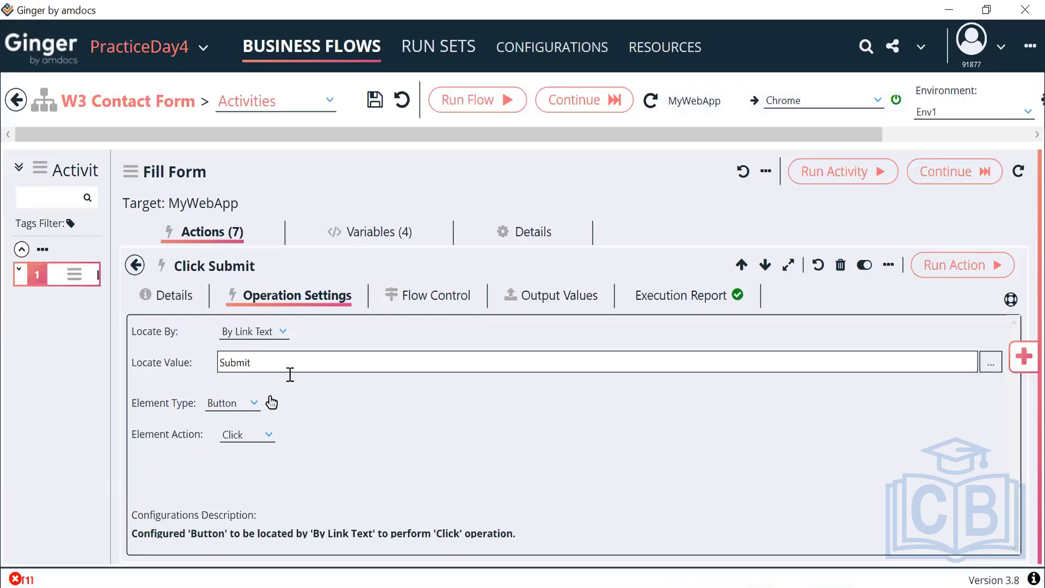
drag(282, 361, 217, 364)
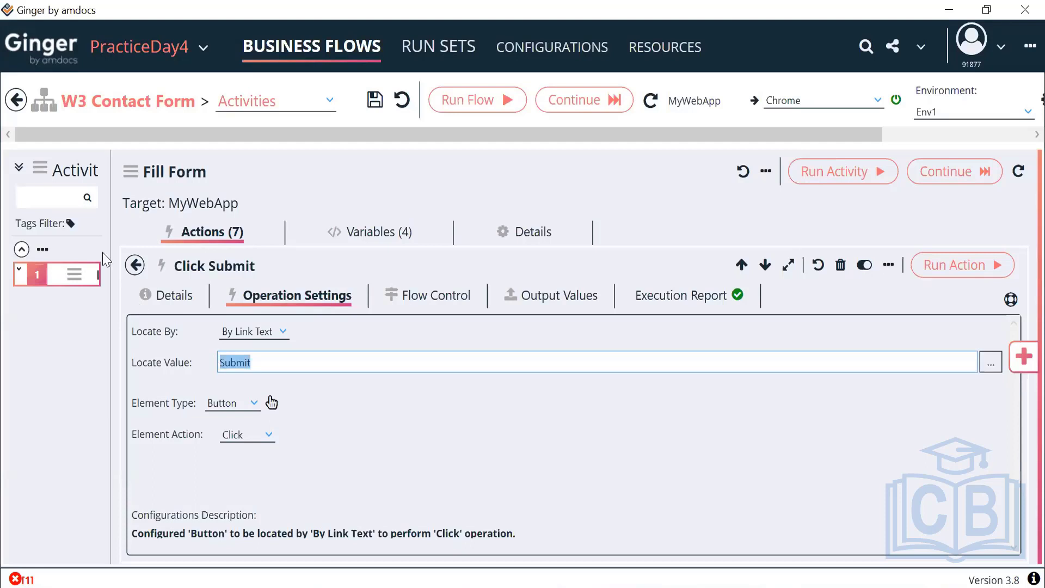
Return to the action list and run the whole Fill Form activity.
click(134, 266)
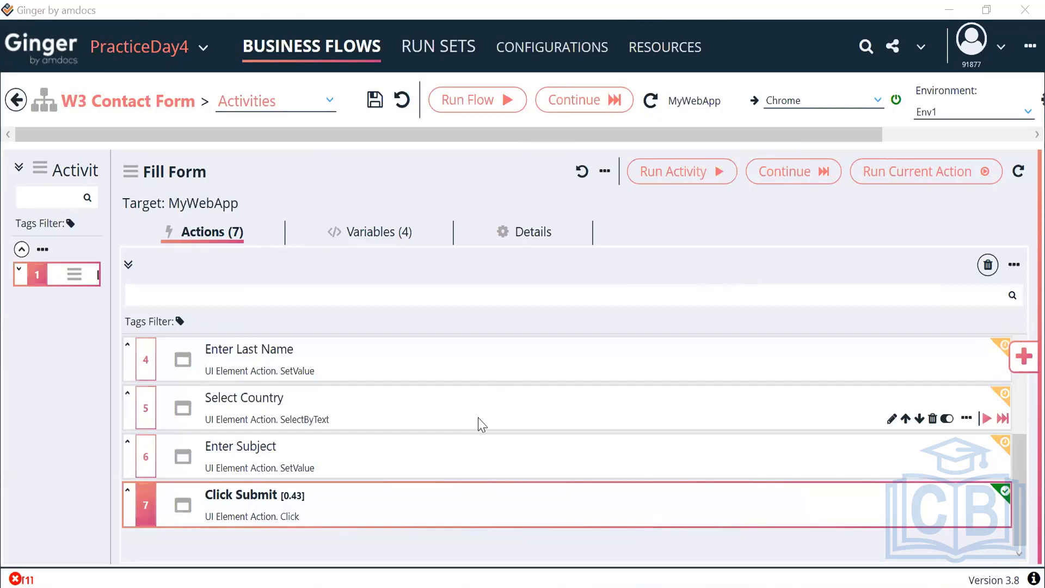
scroll(479, 418, up, 1)
scroll(478, 418, down, 1)
scroll(478, 418, up, 1)
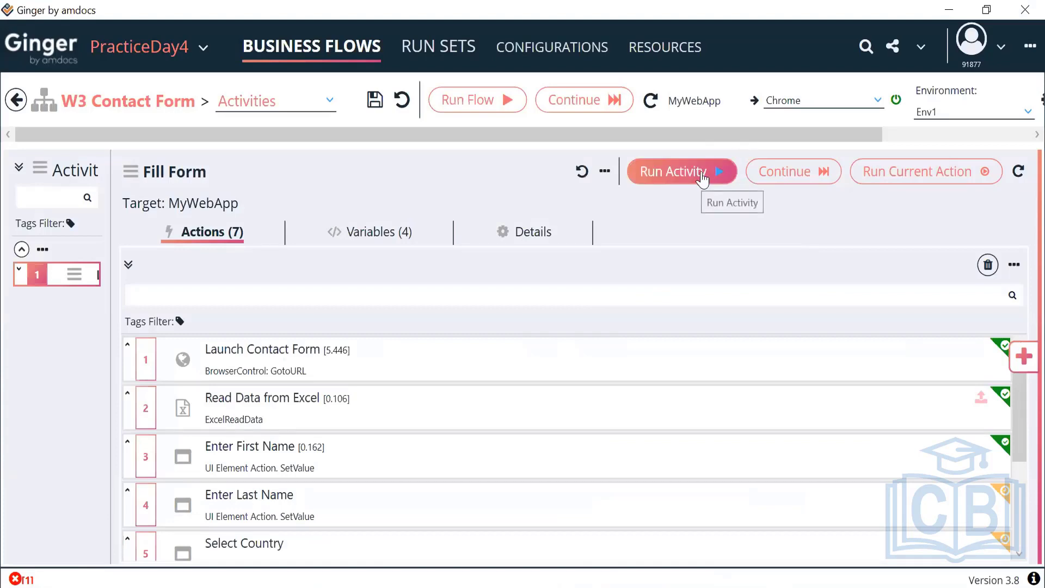
click(702, 178)
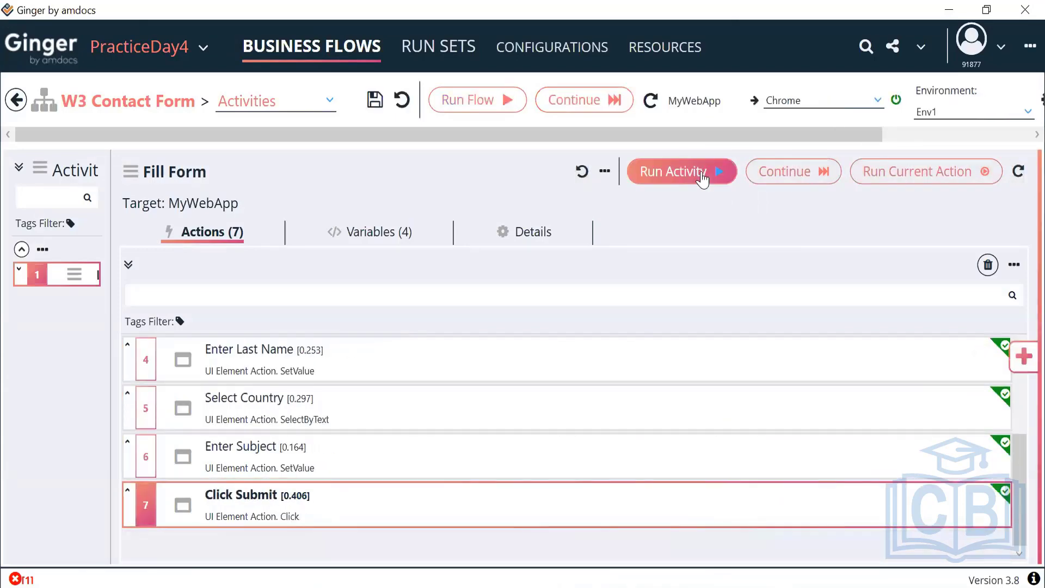
Switch to the contact form page in Chrome and review its name, Country and Subject fields.
click(702, 178)
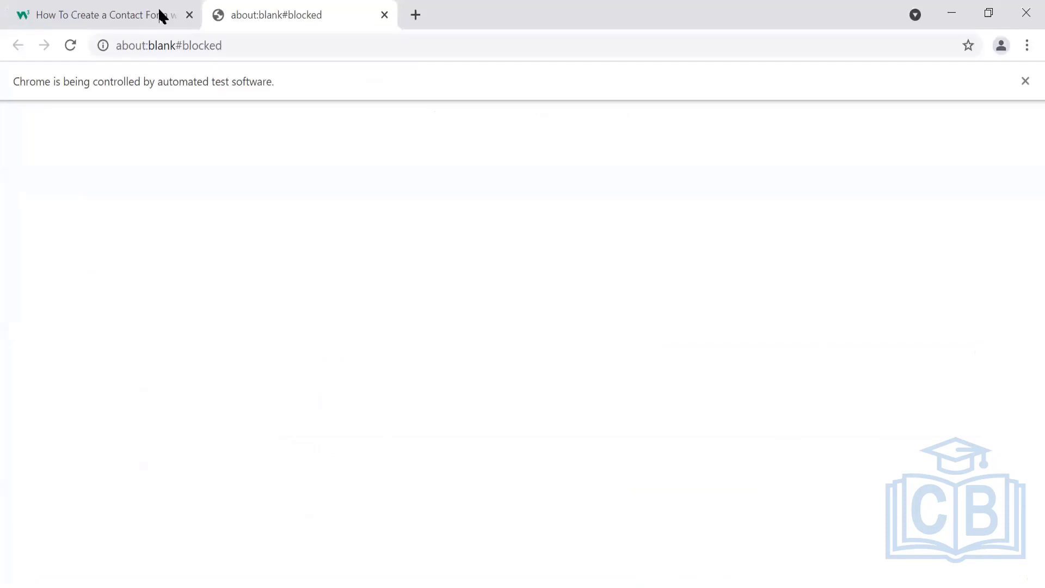
click(131, 23)
scroll(429, 376, up, 2)
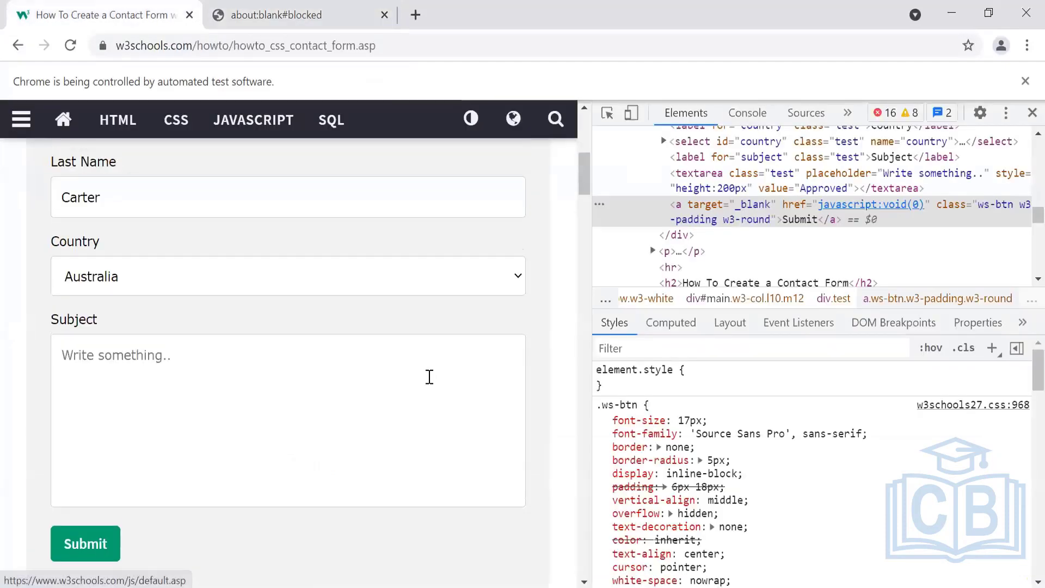
scroll(430, 377, up, 2)
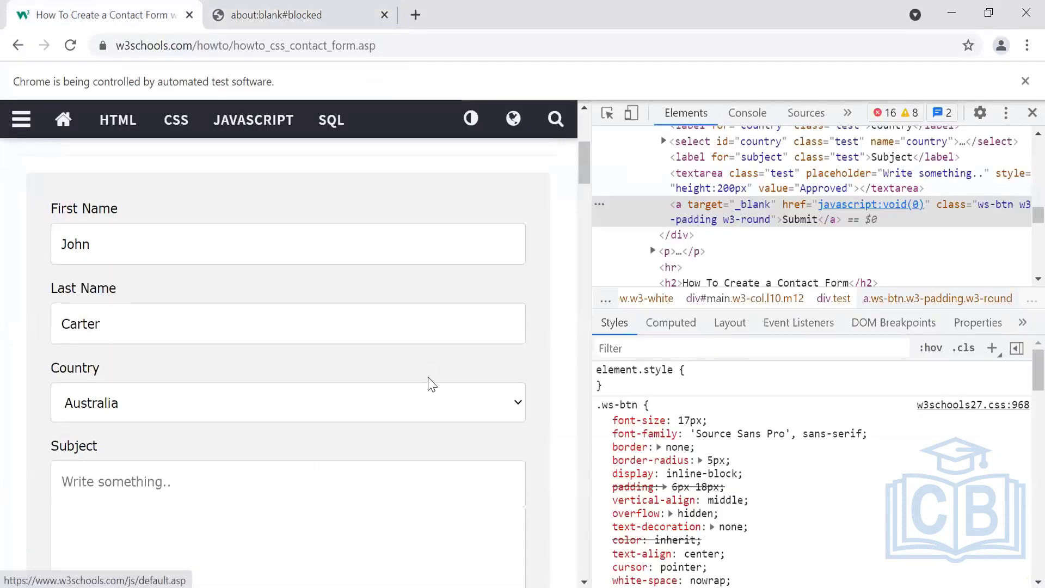
scroll(430, 381, down, 2)
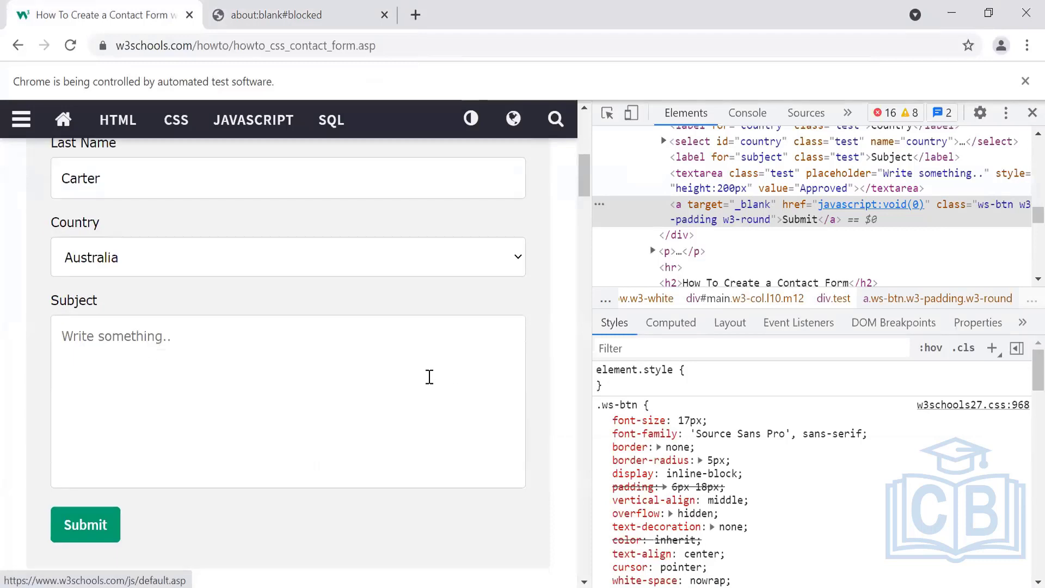
scroll(155, 343, up, 1)
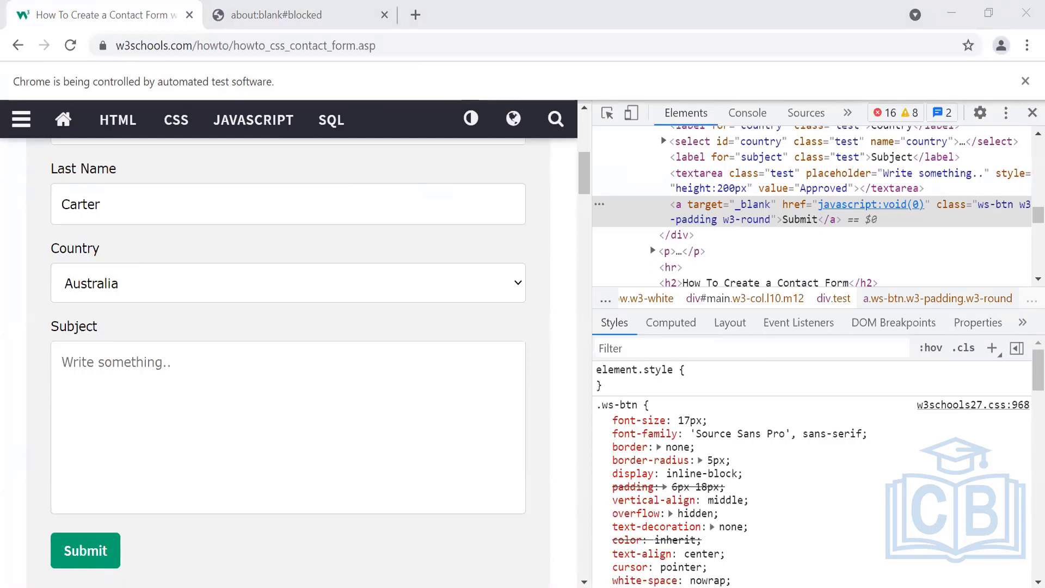
Switch back to Ginger and evaluate the ACT_Subject value expression in the Enter Subject action's operation settings.
click(493, 498)
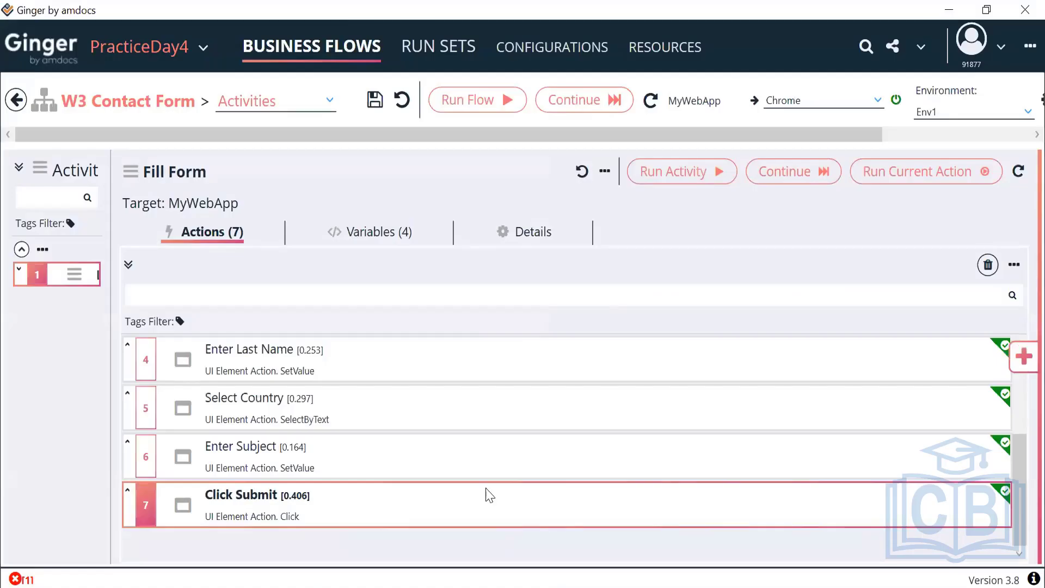
click(340, 471)
double_click(337, 466)
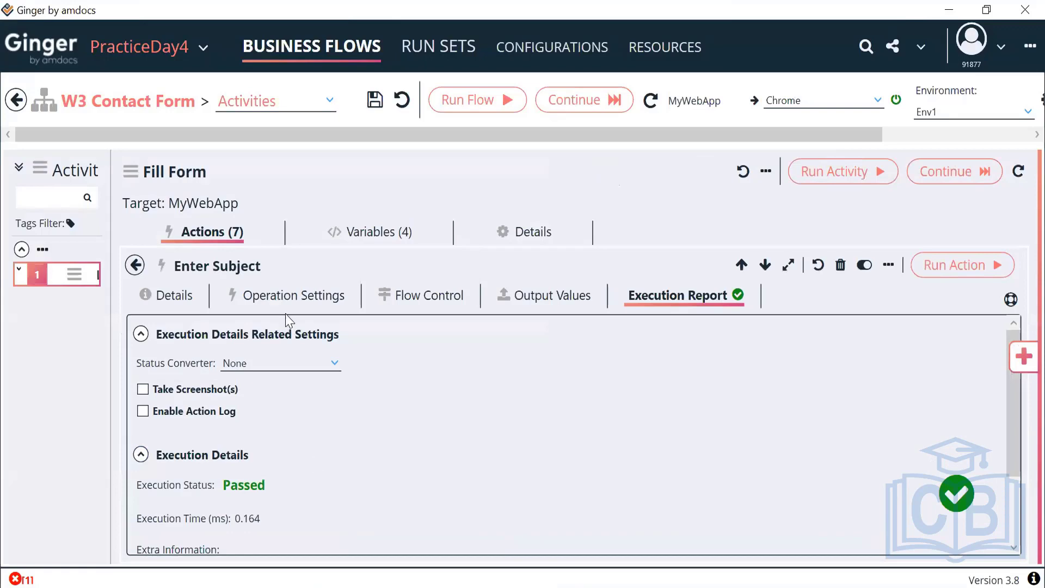
click(301, 303)
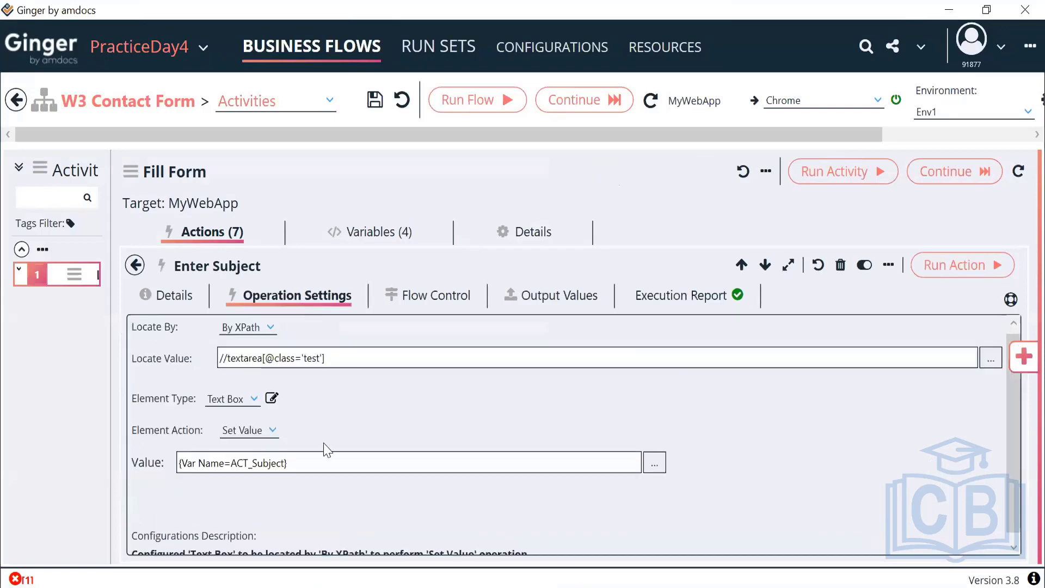
click(659, 466)
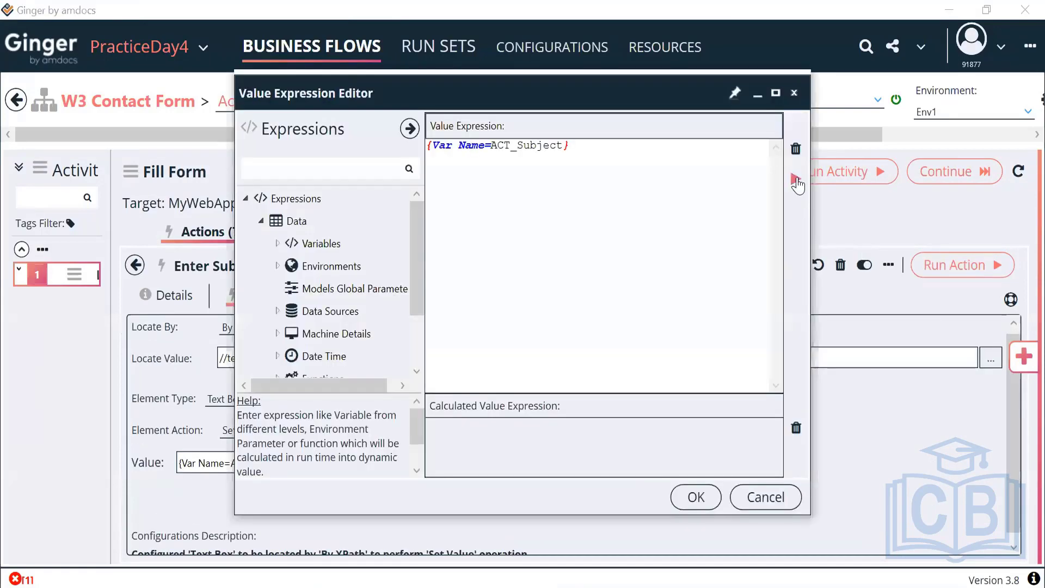
click(795, 181)
click(699, 497)
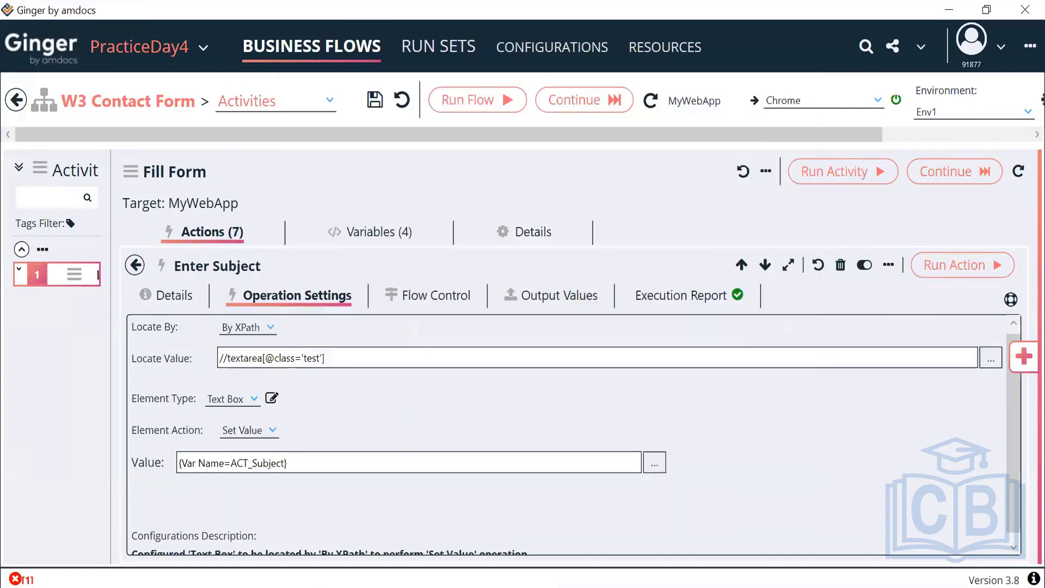
Check the contact form's Subject box in Chrome and return to the Enter Subject settings in Ginger.
key(alt+Tab)
click(312, 383)
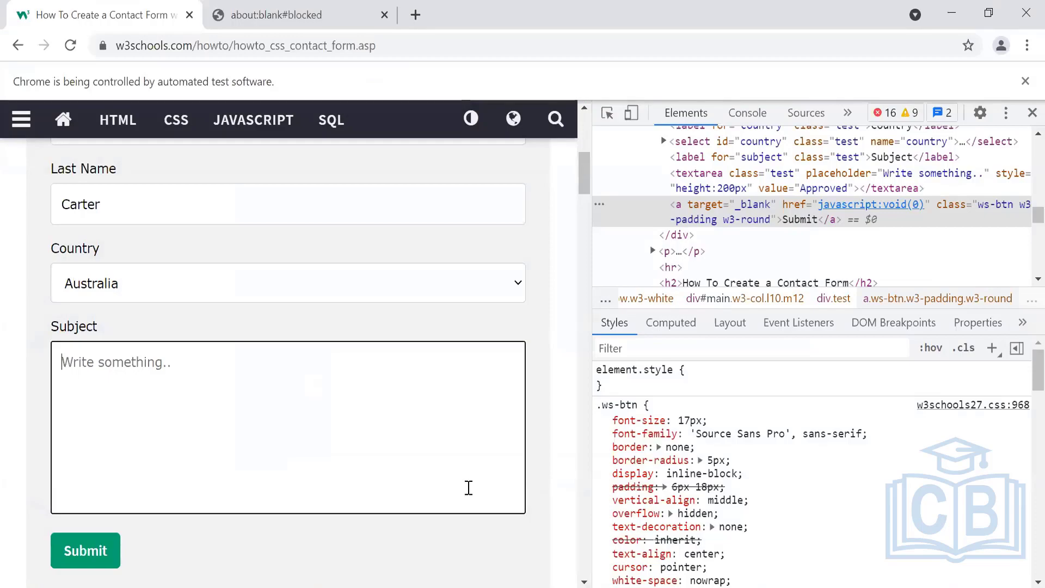
click(583, 587)
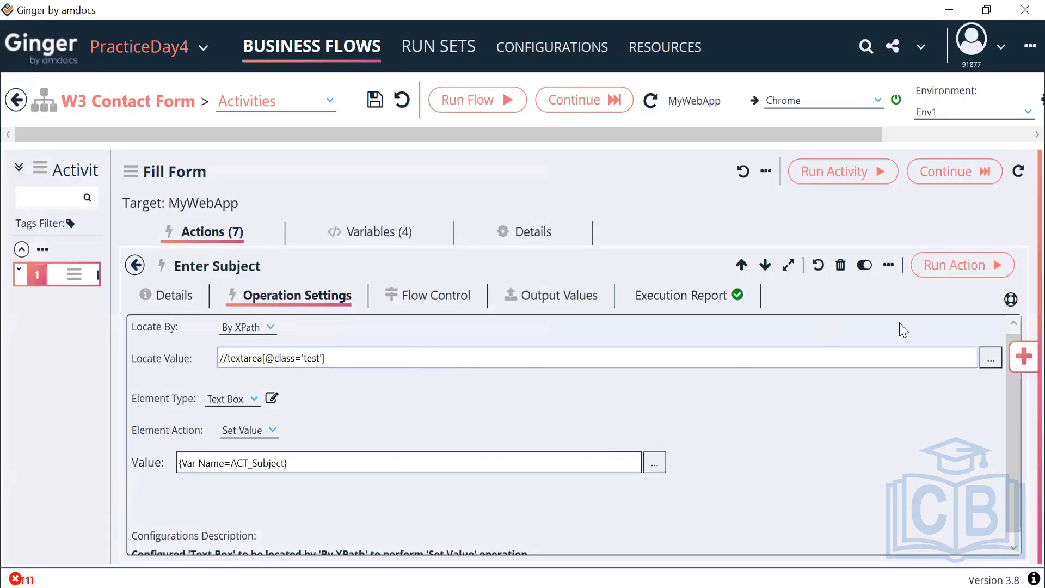
Run the Enter Subject action on its own, and check its execution report and the form's Subject box in Chrome.
click(944, 266)
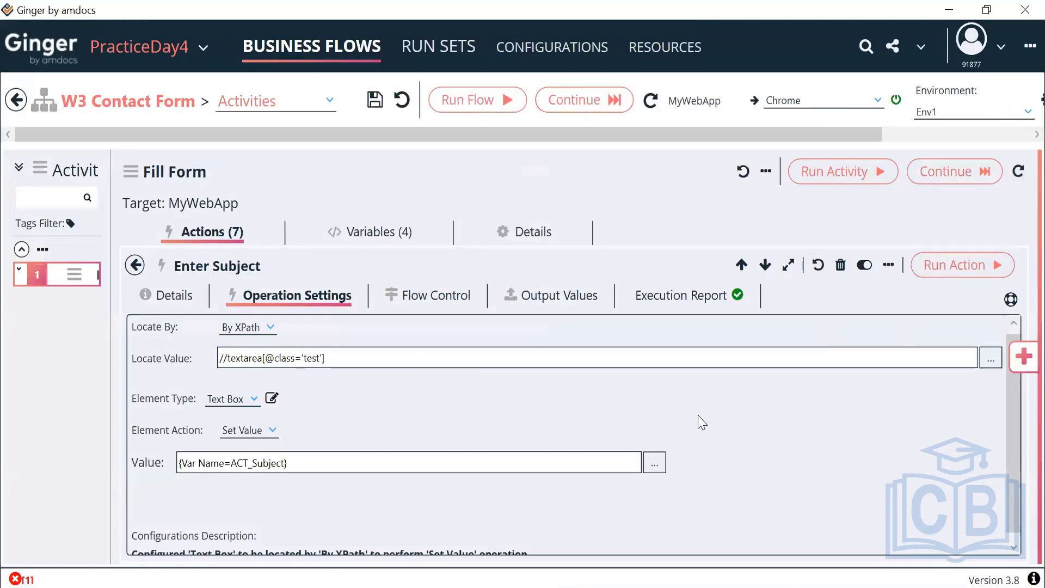
click(675, 297)
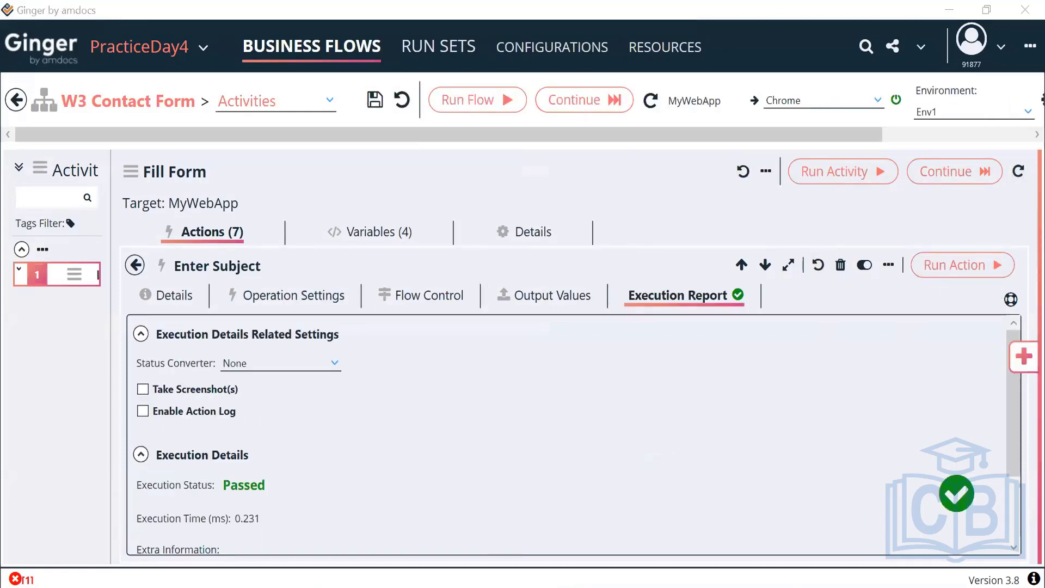
key(alt+Tab)
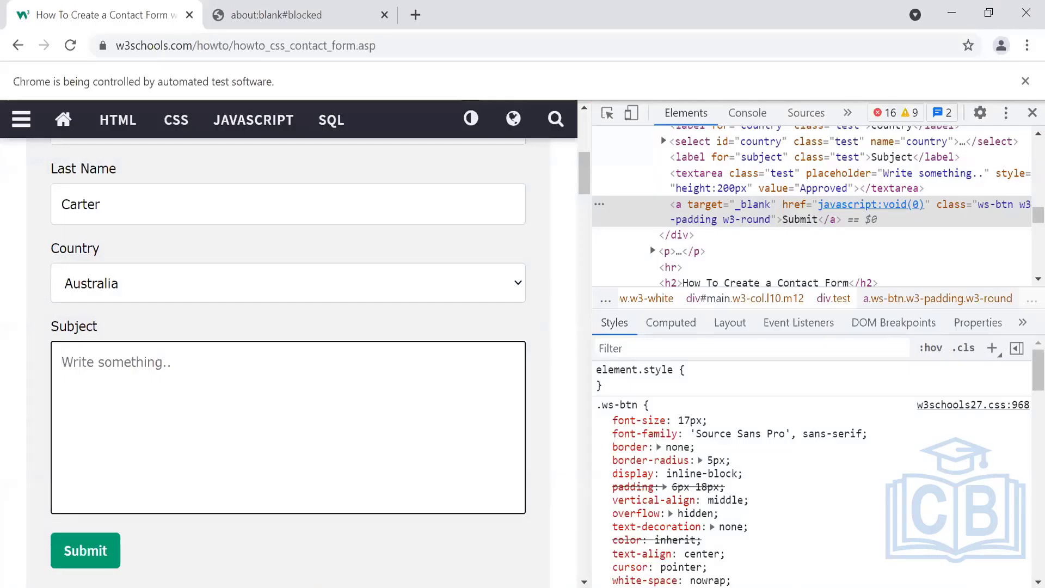
key(alt+Tab)
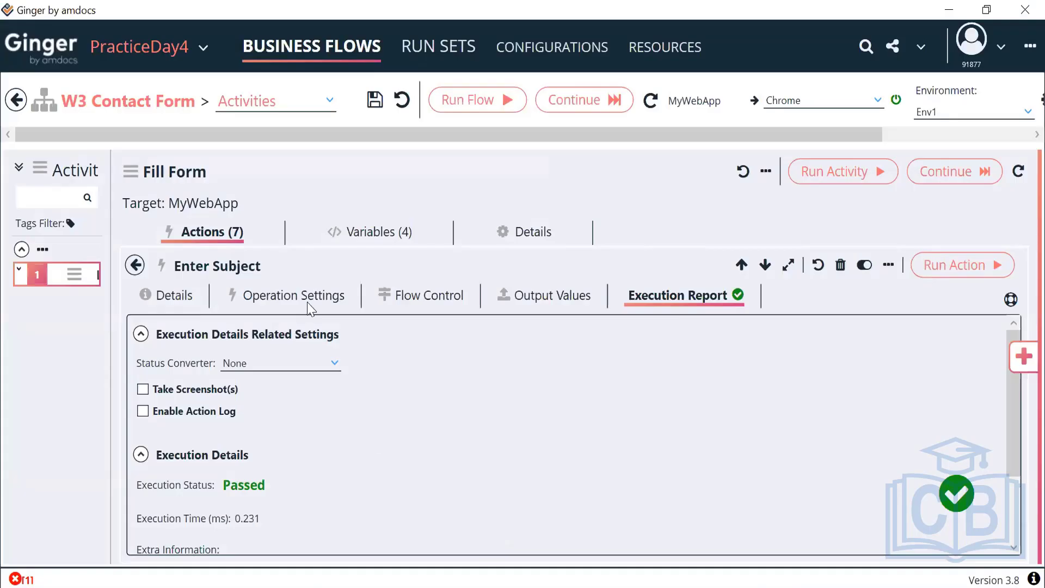
Change the Enter Subject action's element action to Set Text in its operation settings.
click(308, 305)
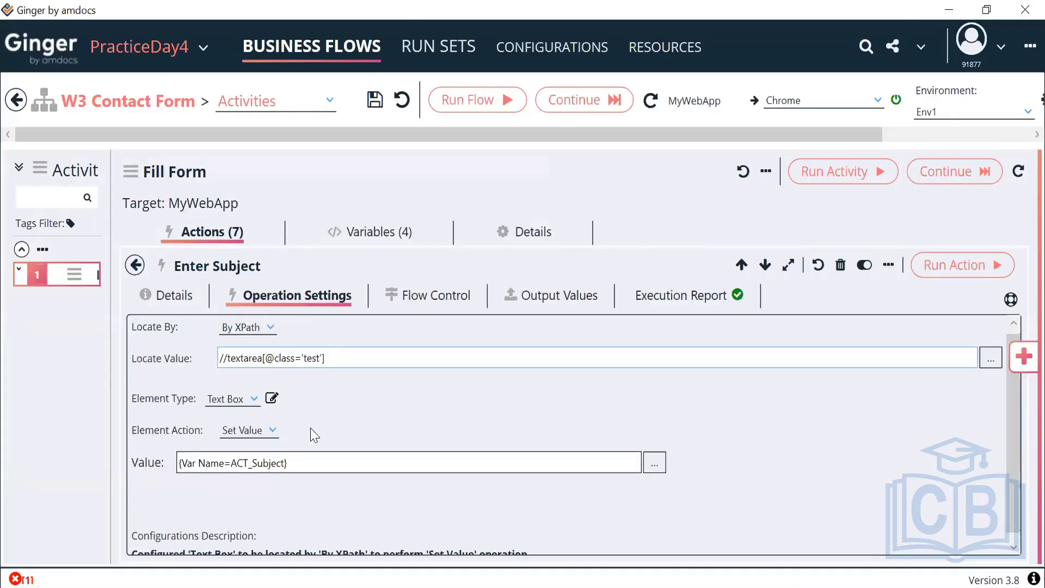
click(273, 432)
click(738, 385)
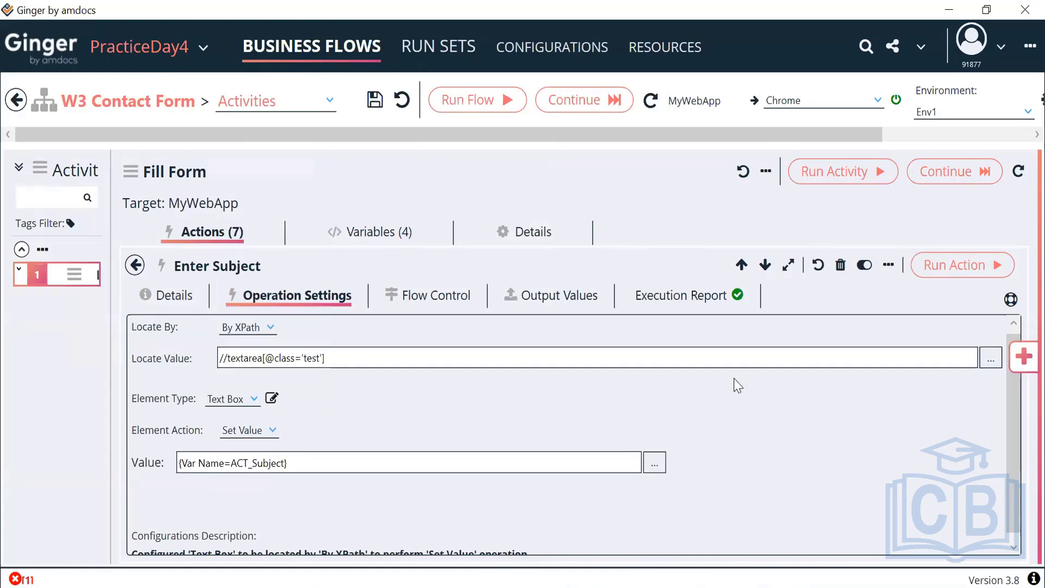
Set the Enter Subject value to the activity variable ACT_Subject, evaluating the expression before accepting it.
click(655, 469)
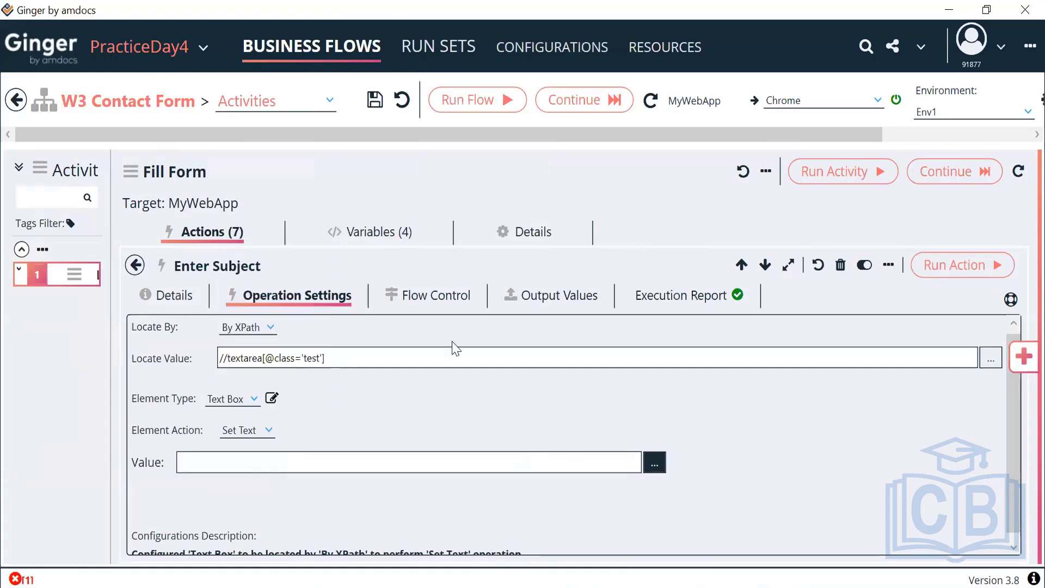
click(277, 244)
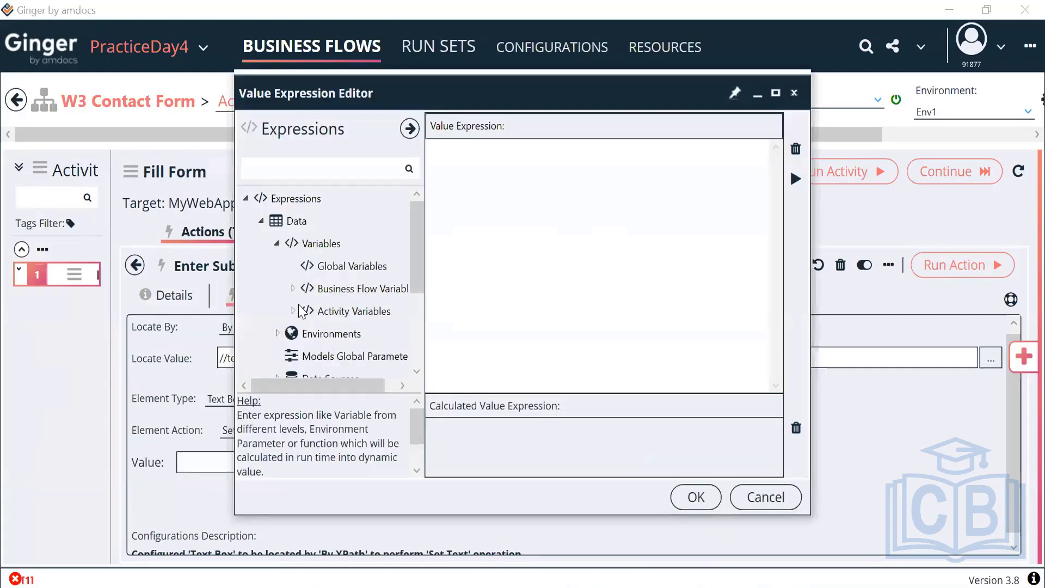
click(293, 310)
drag(416, 255, 411, 301)
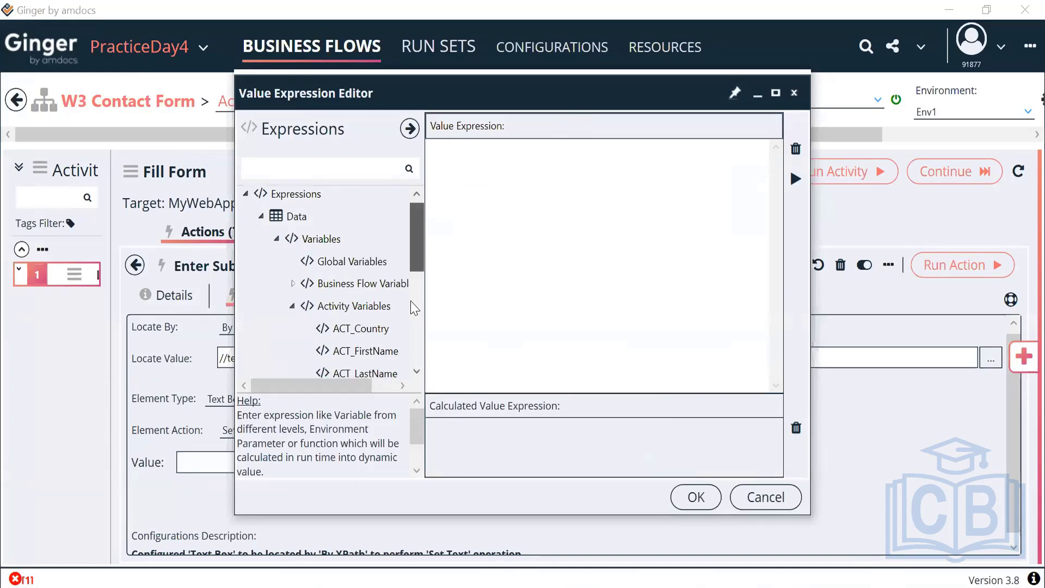
scroll(380, 277, down, 2)
double_click(379, 275)
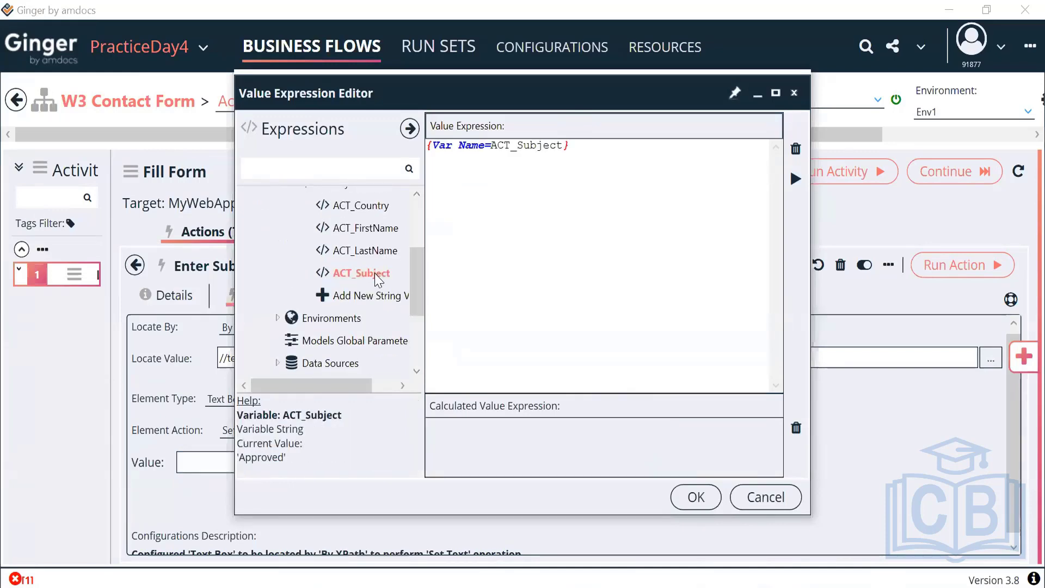
click(794, 179)
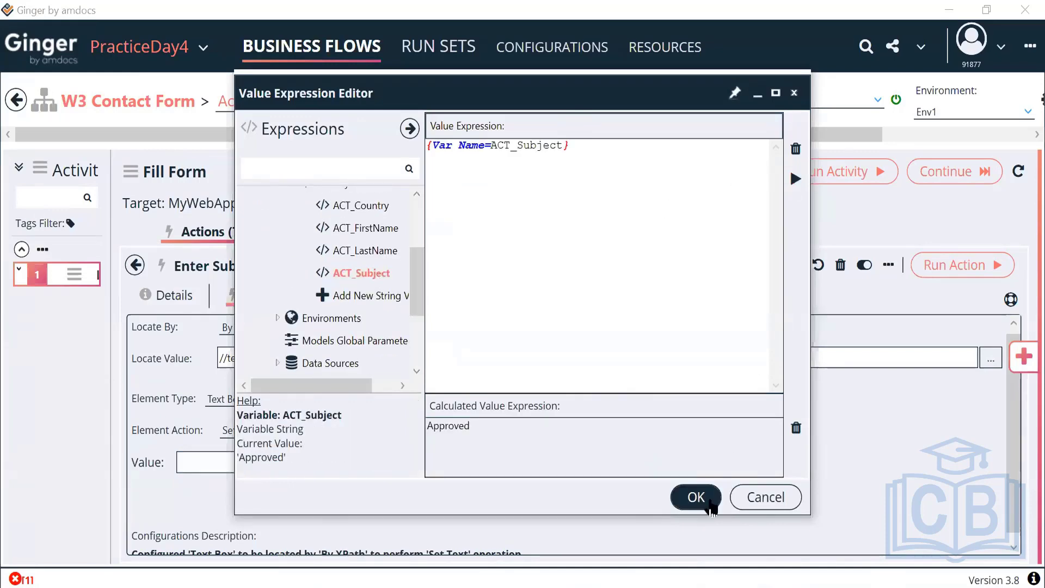
click(695, 496)
Run the Enter Subject action, check the Subject box in Chrome, and return to Fill Form's action list in Ginger.
click(957, 273)
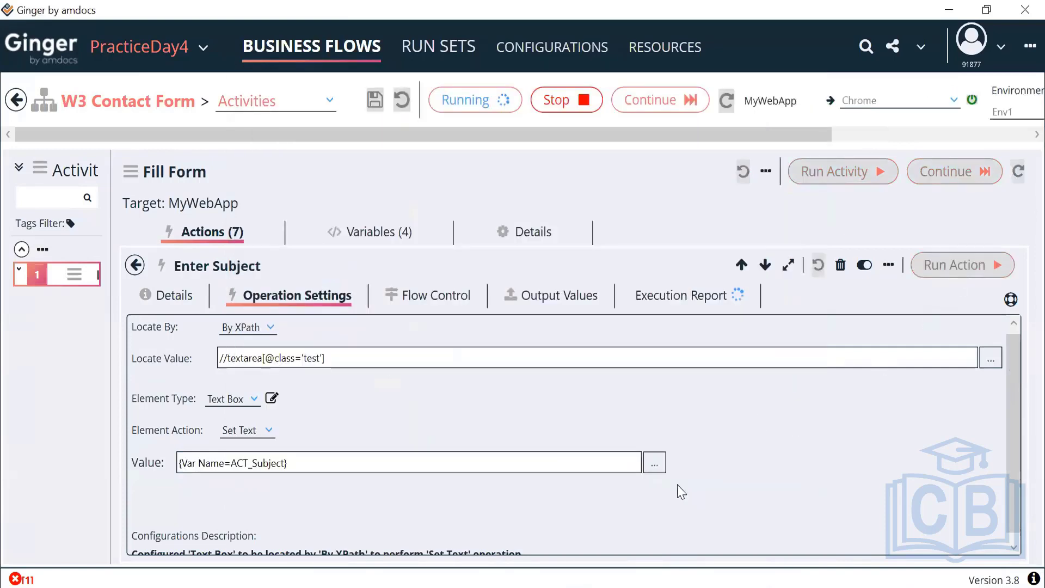
key(alt+Tab)
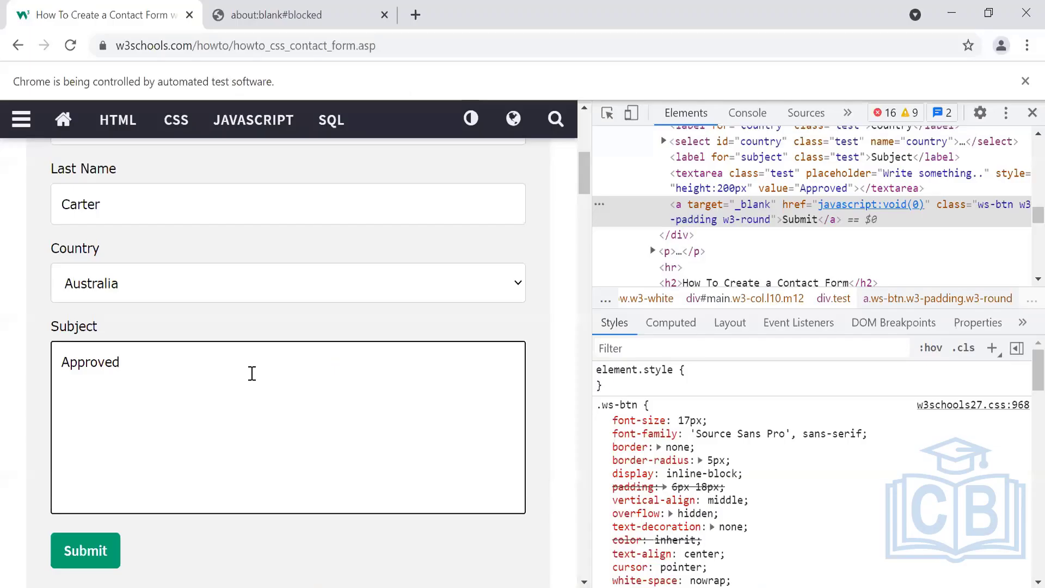
key(alt+Tab)
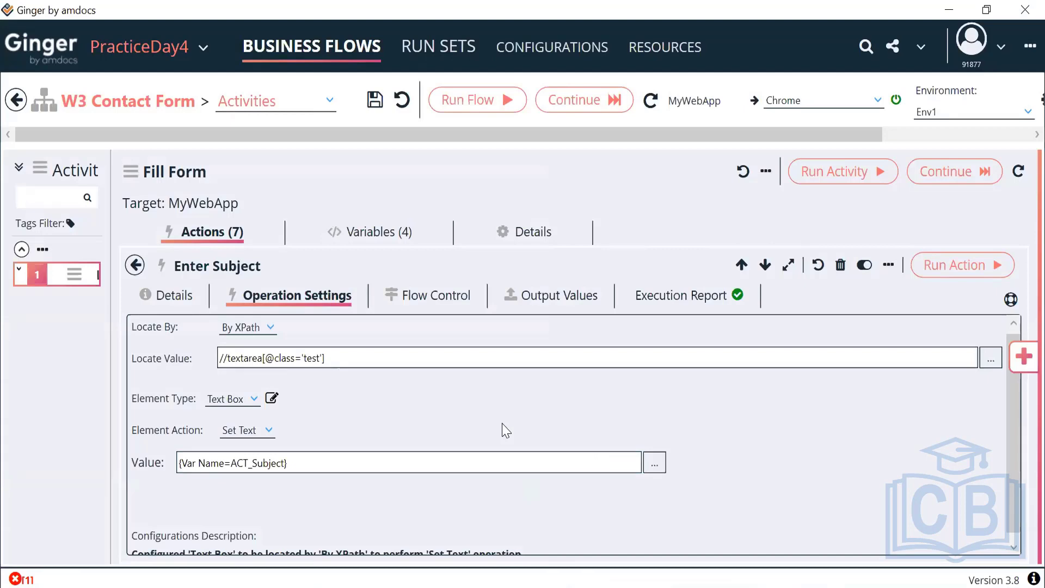
click(135, 265)
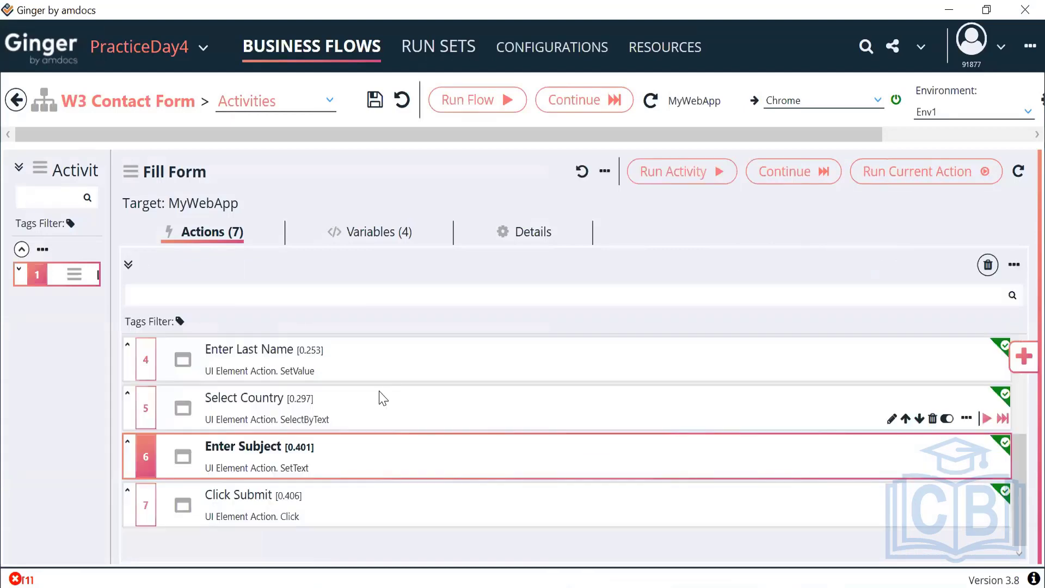
scroll(421, 442, up, 1)
scroll(421, 442, down, 1)
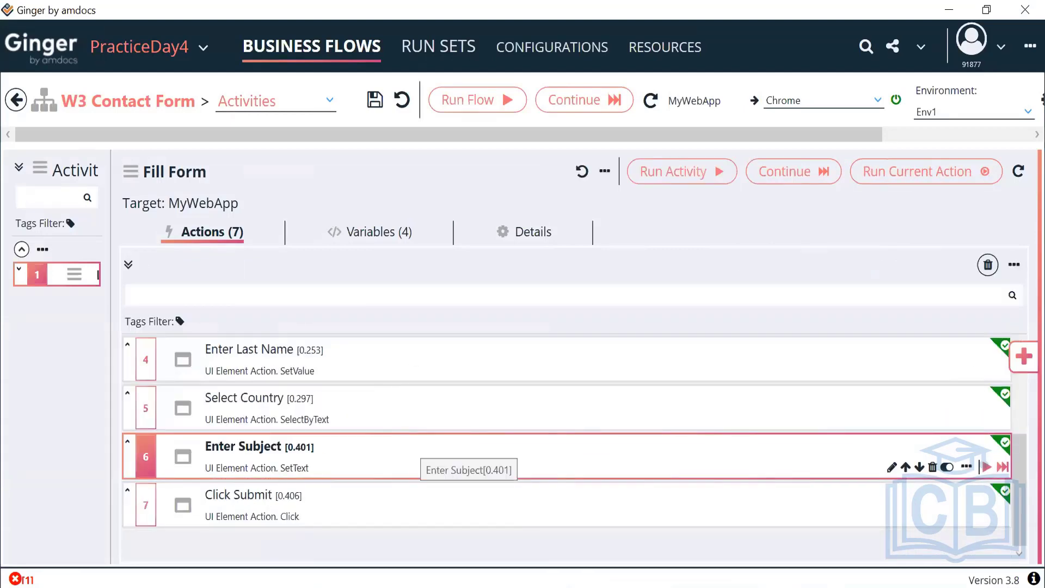
Switch to Chrome, look at the about:blank#blocked tab, and close the developer tools on the contact form page.
key(alt+Tab)
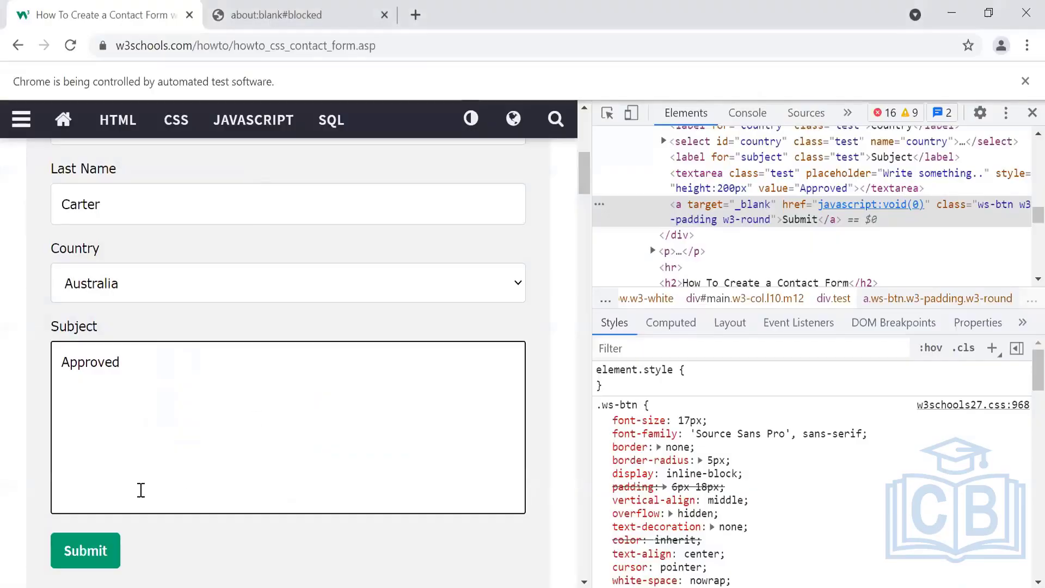
click(308, 11)
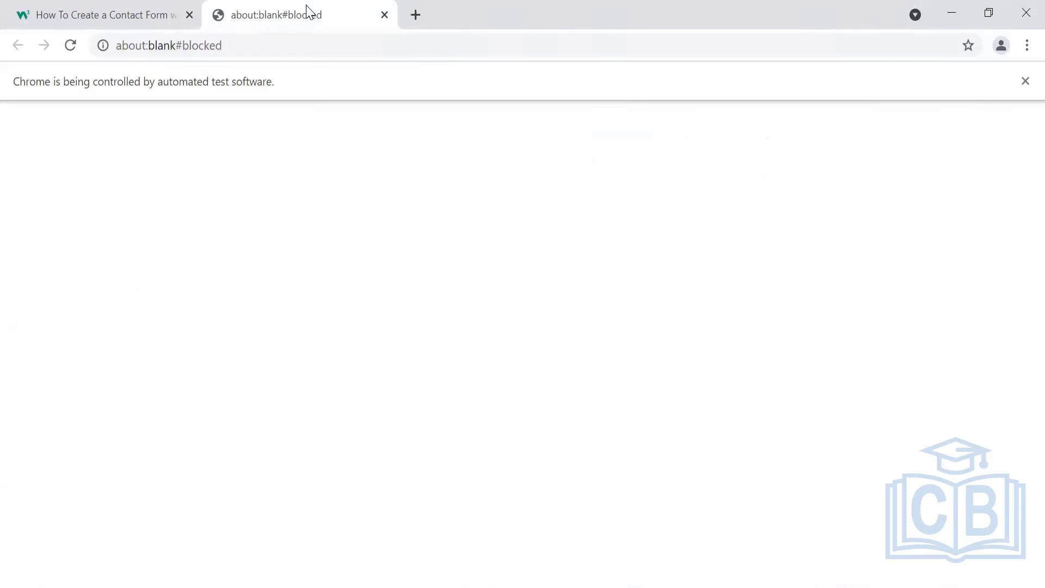
click(157, 10)
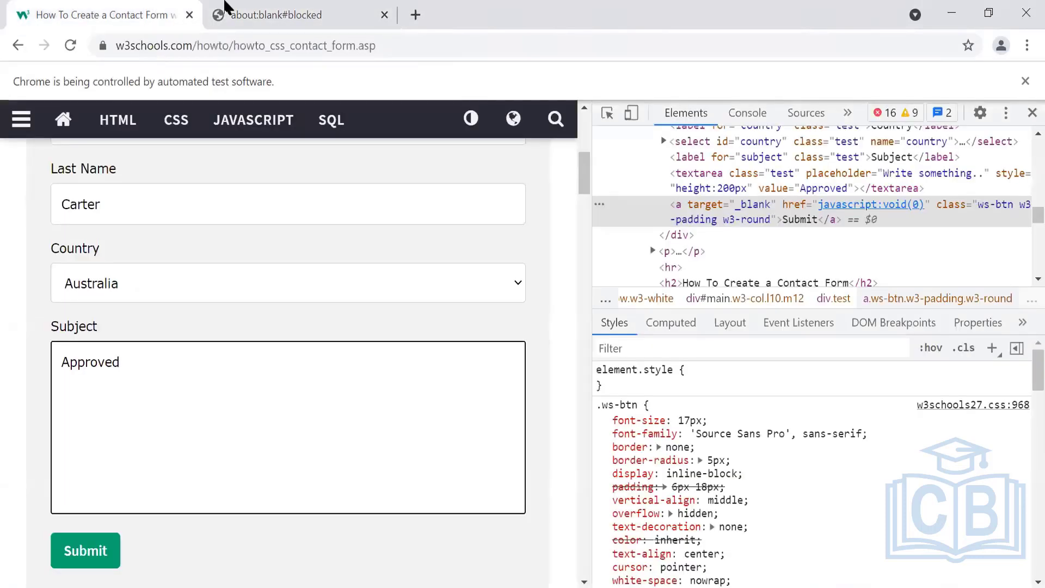
click(1026, 117)
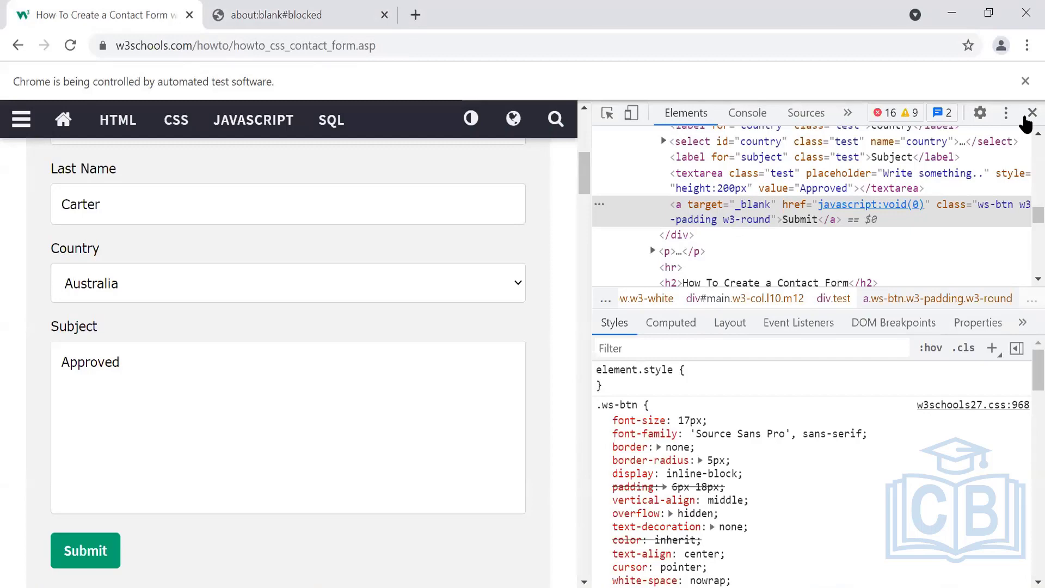
click(1024, 117)
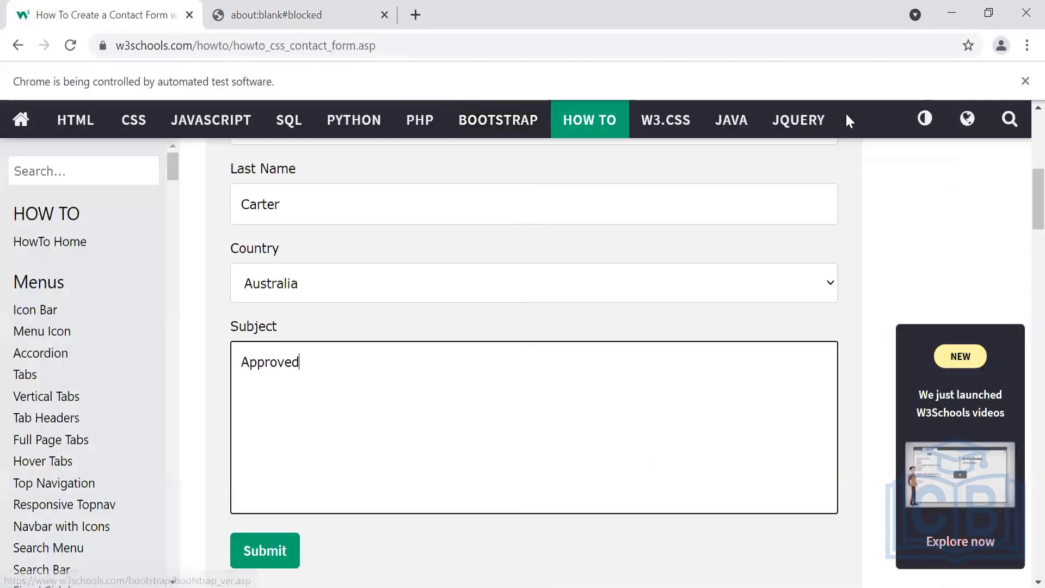
Submit the contact form manually and compare the form's tab with the blank tab.
click(273, 551)
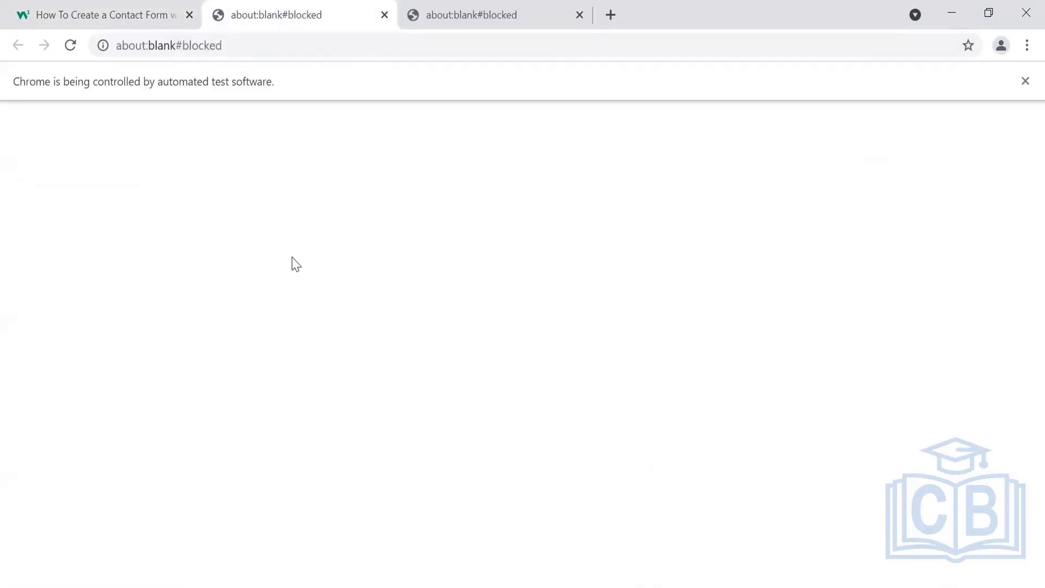
click(140, 29)
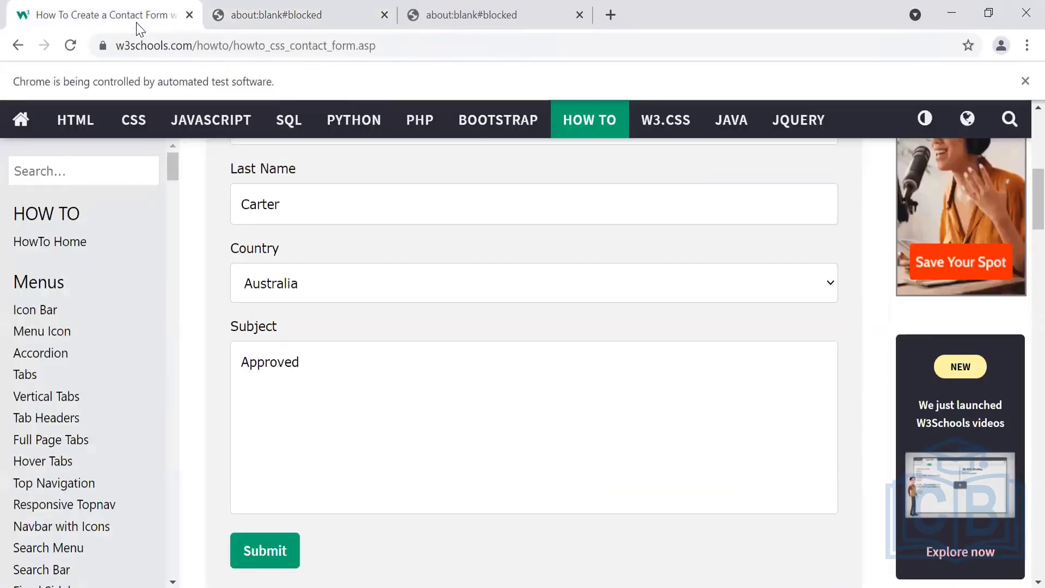
click(277, 2)
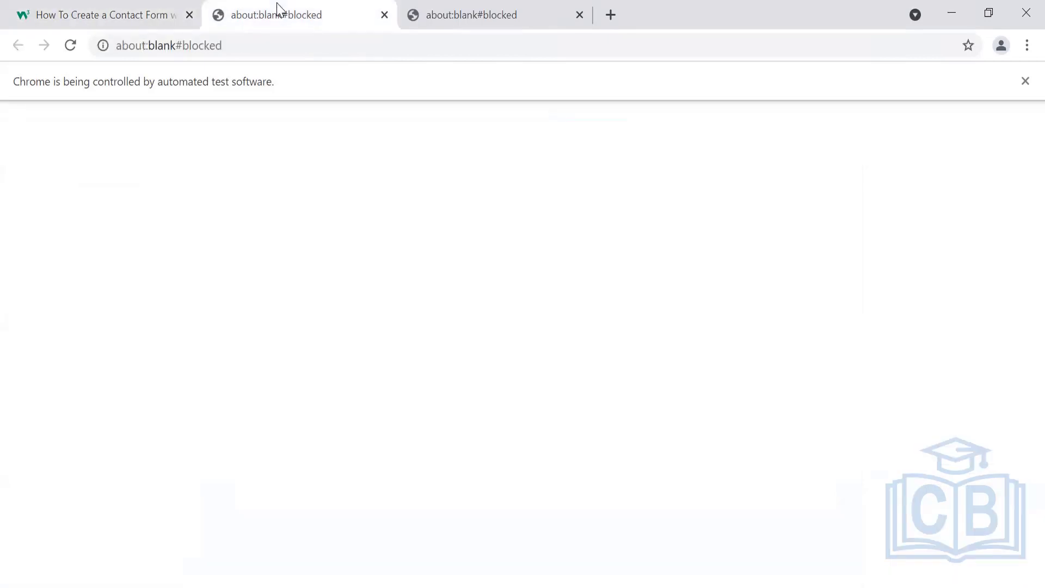
Switch back to Ginger, add a Browser Action after Click Submit, and open its operation settings.
key(alt+Tab)
click(420, 522)
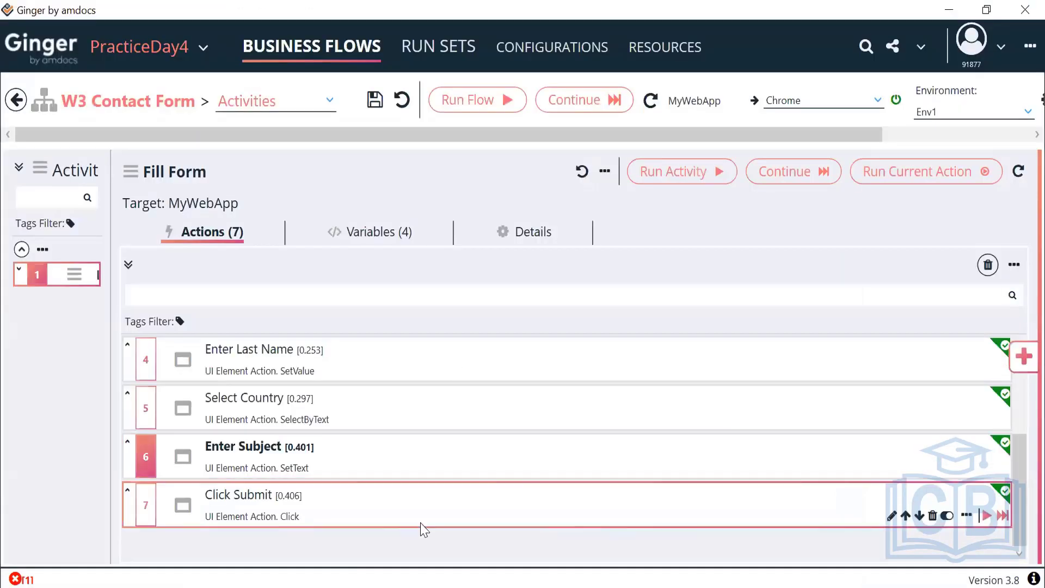
click(1024, 356)
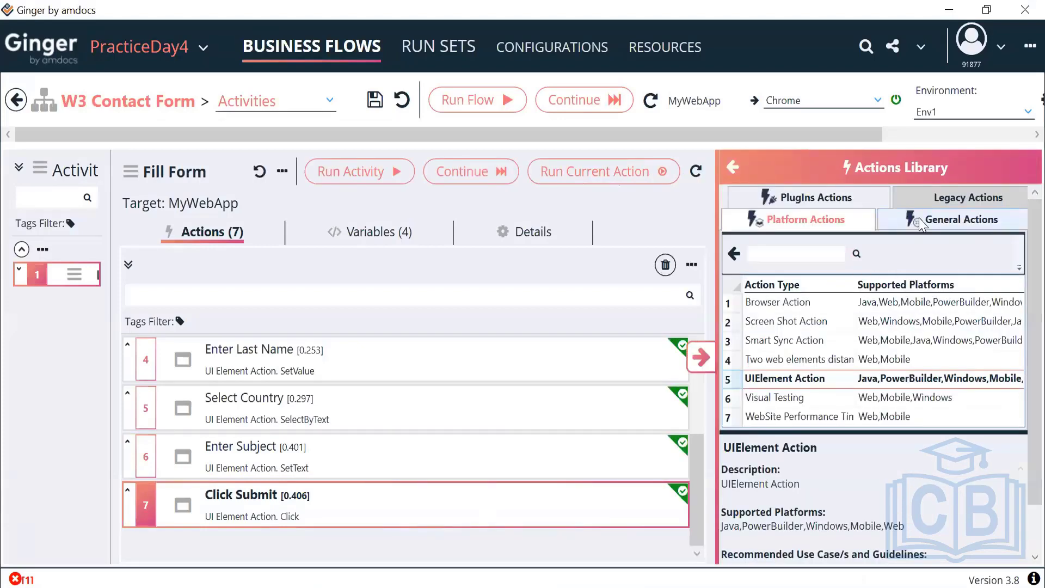
double_click(798, 303)
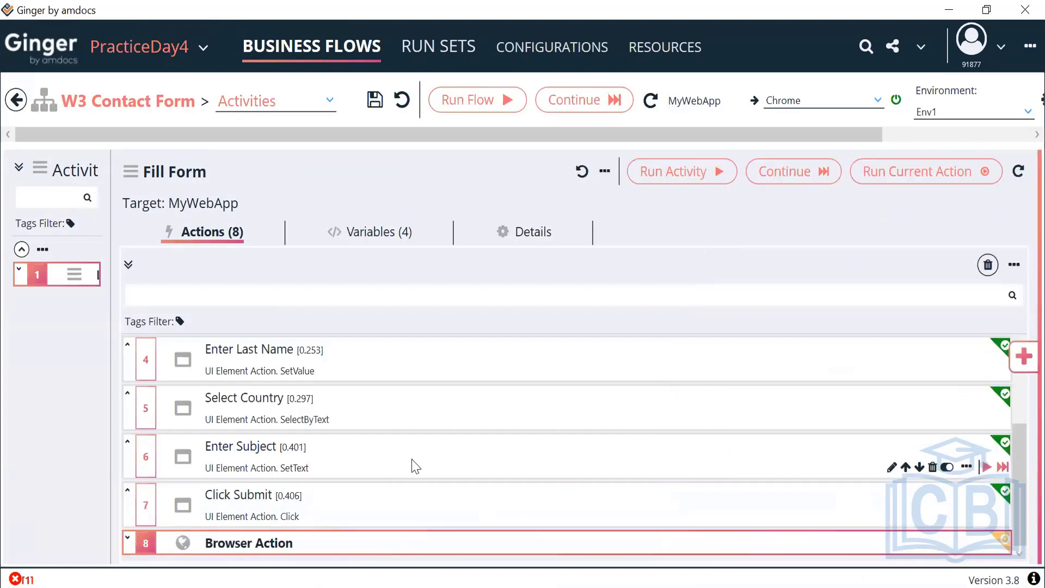
double_click(362, 547)
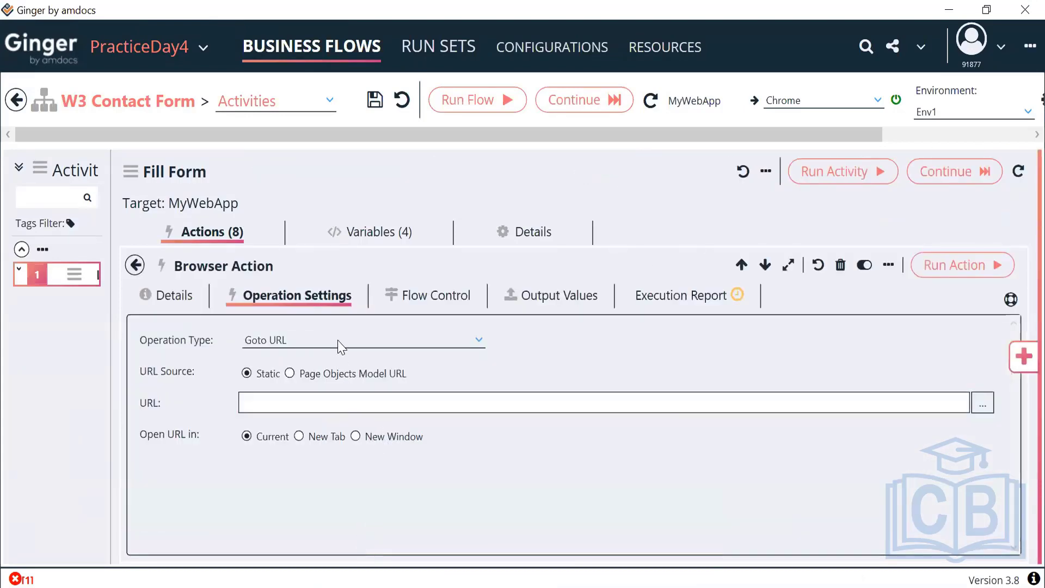
Set the Browser Action's operation type to Switch Window and its locator to By Title.
click(338, 342)
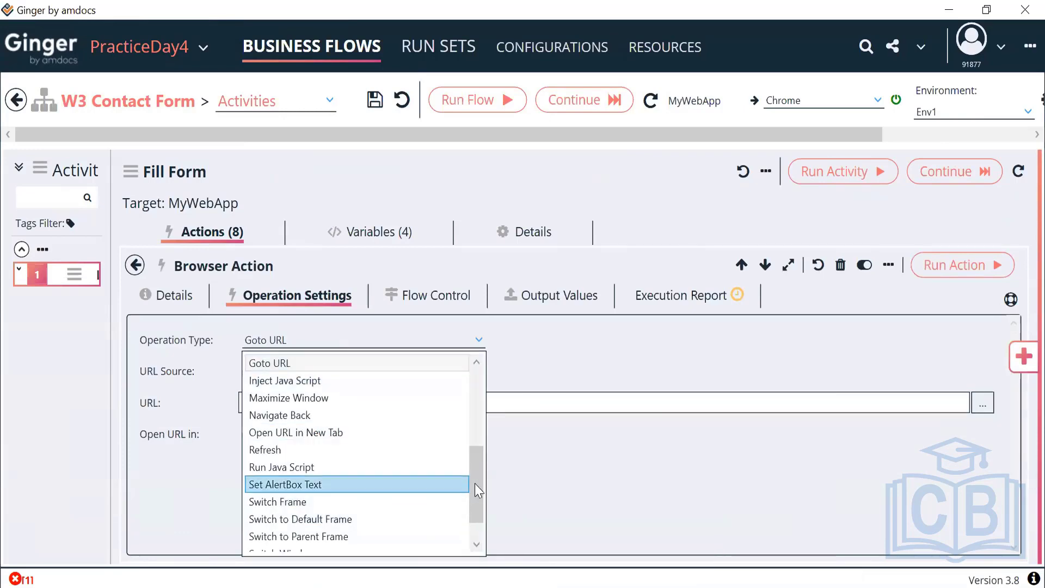
drag(474, 494, 474, 509)
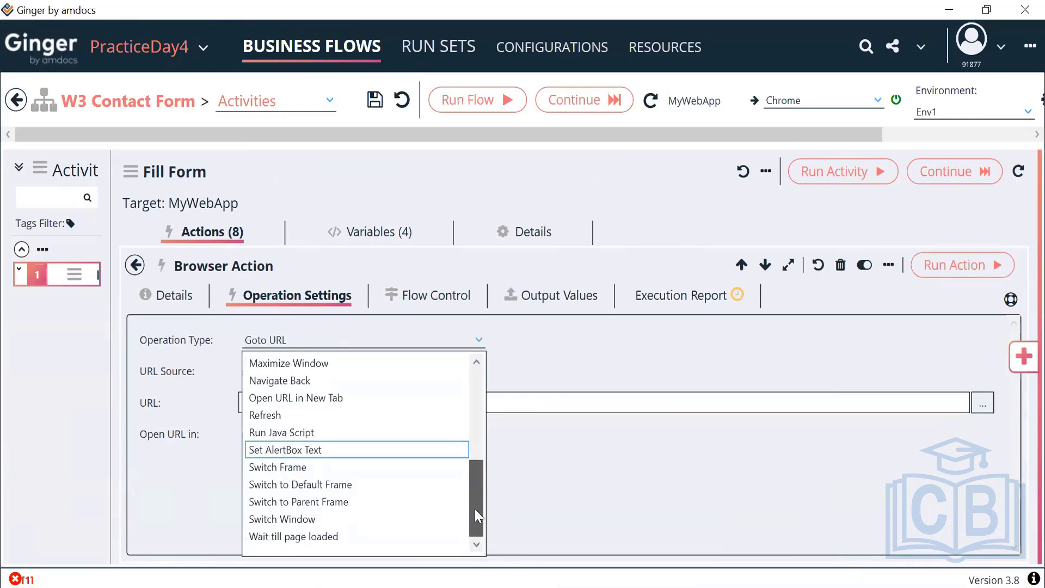
click(330, 520)
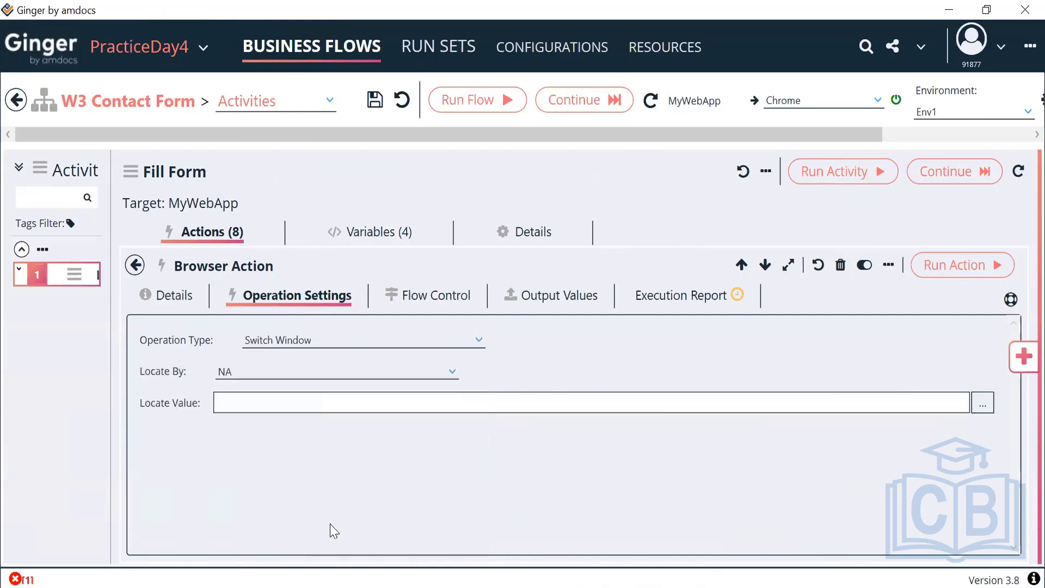
click(327, 376)
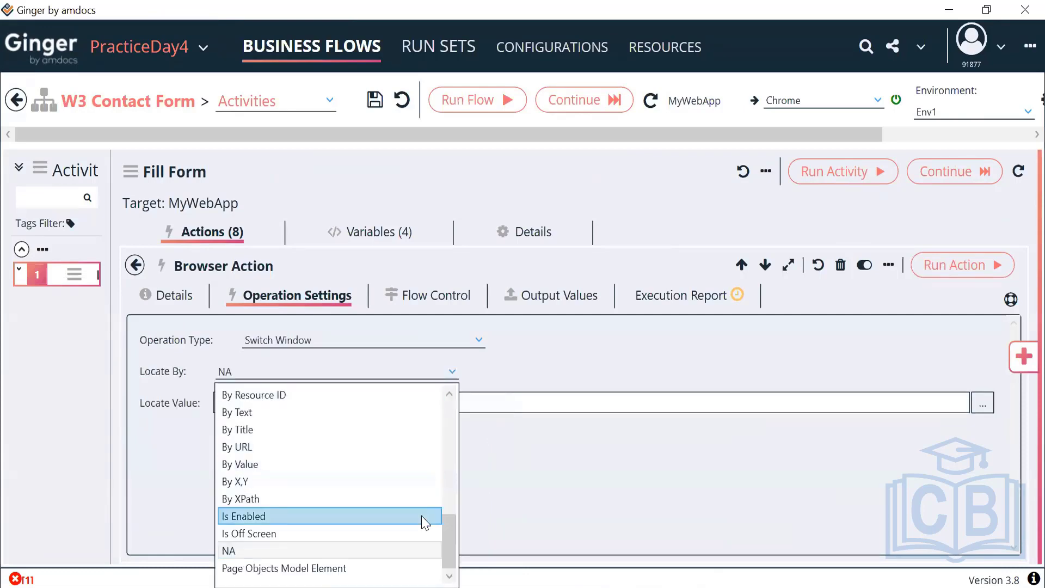
scroll(423, 518, up, 6)
scroll(359, 536, down, 6)
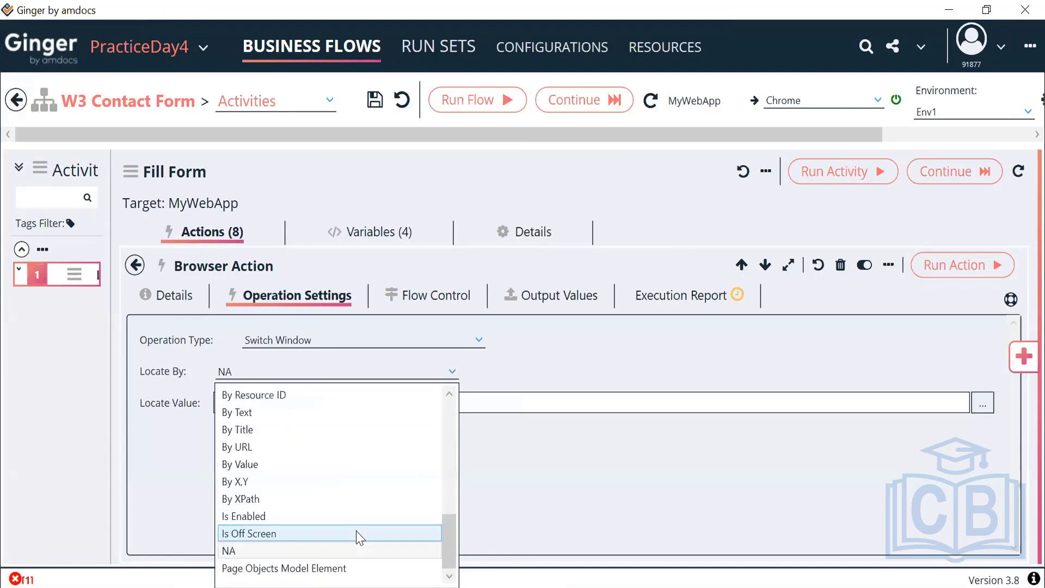
click(336, 425)
Switch to Chrome, inspect the contact form page, and copy the page title text from the head element.
key(alt+Tab)
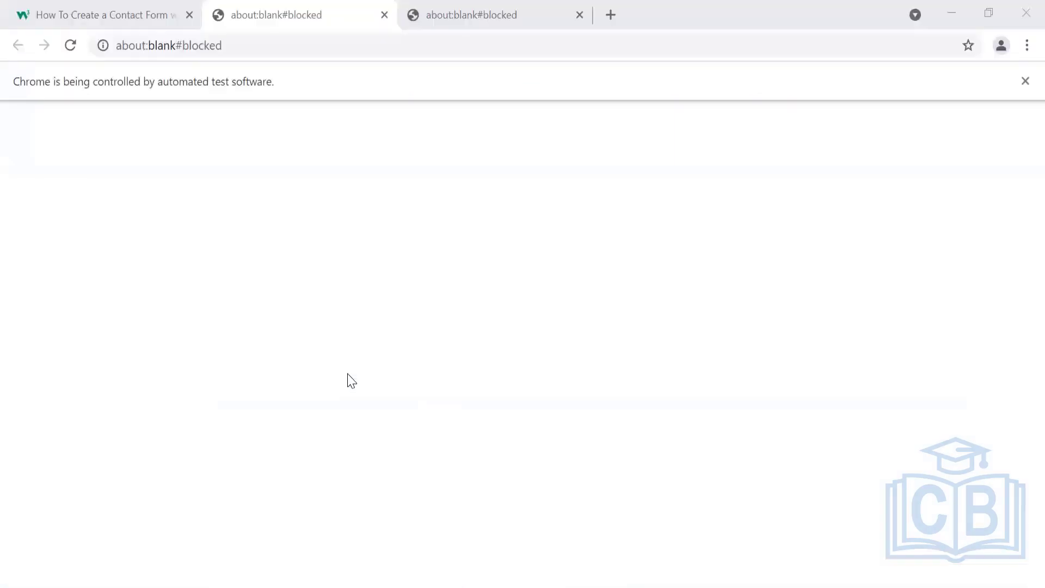
click(143, 7)
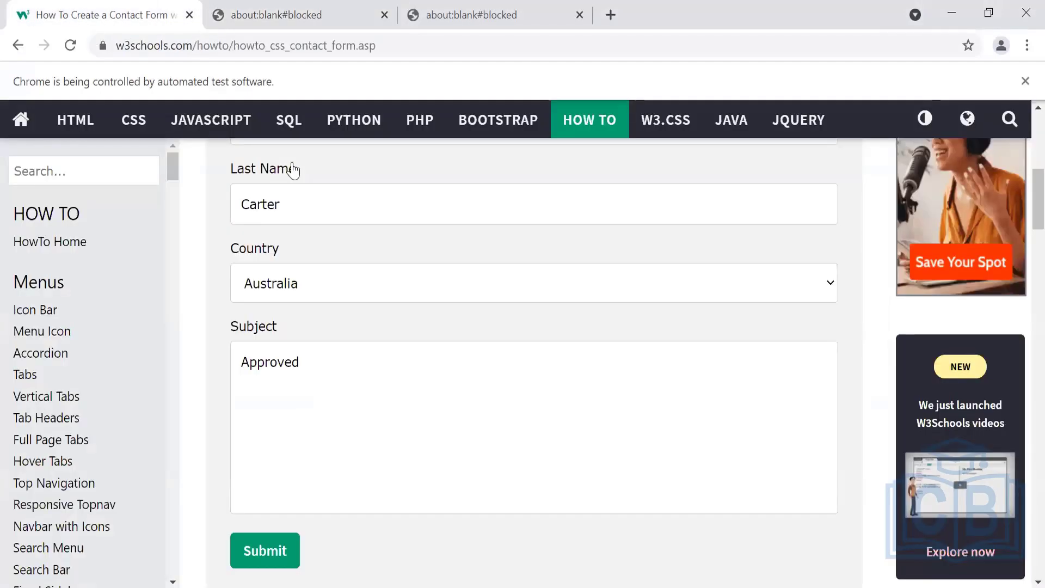
right_click(355, 264)
click(406, 505)
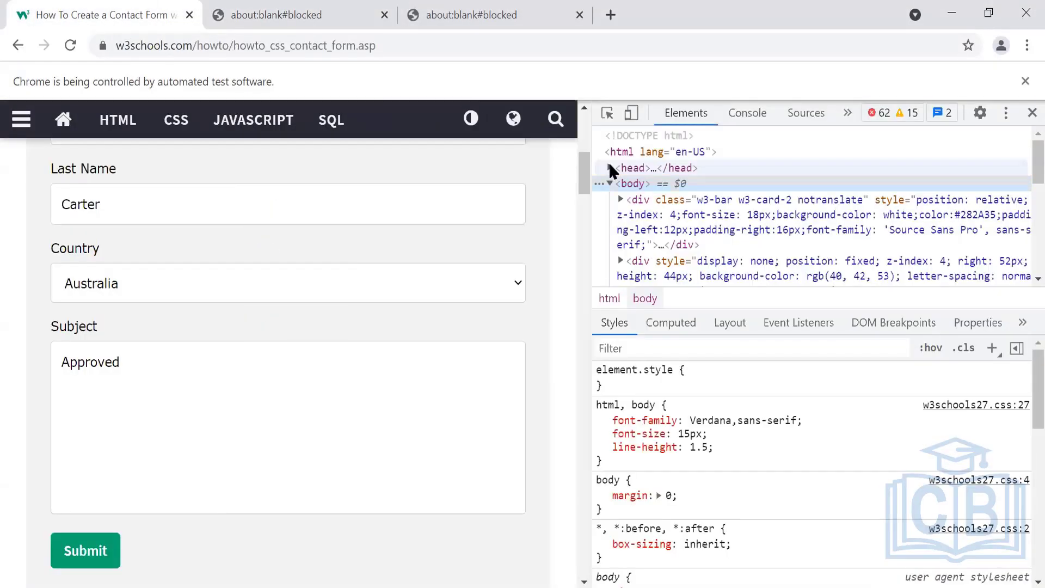
click(610, 168)
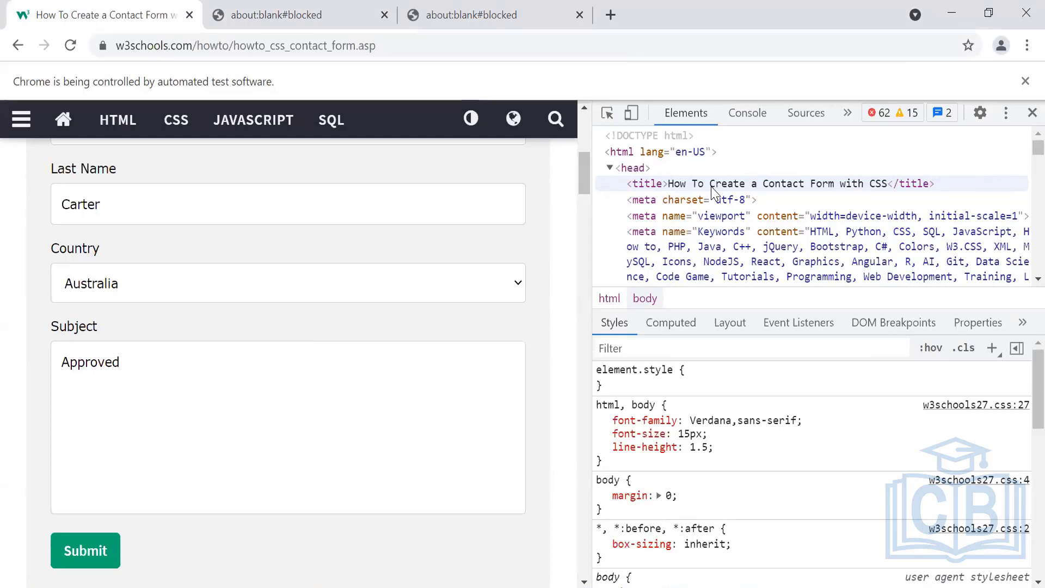
click(327, 8)
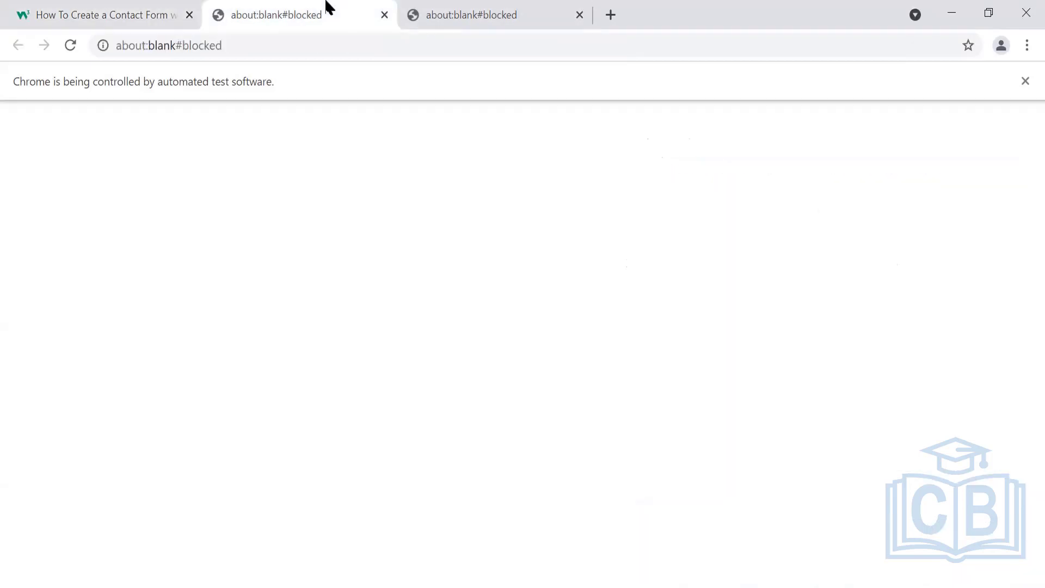
click(121, 7)
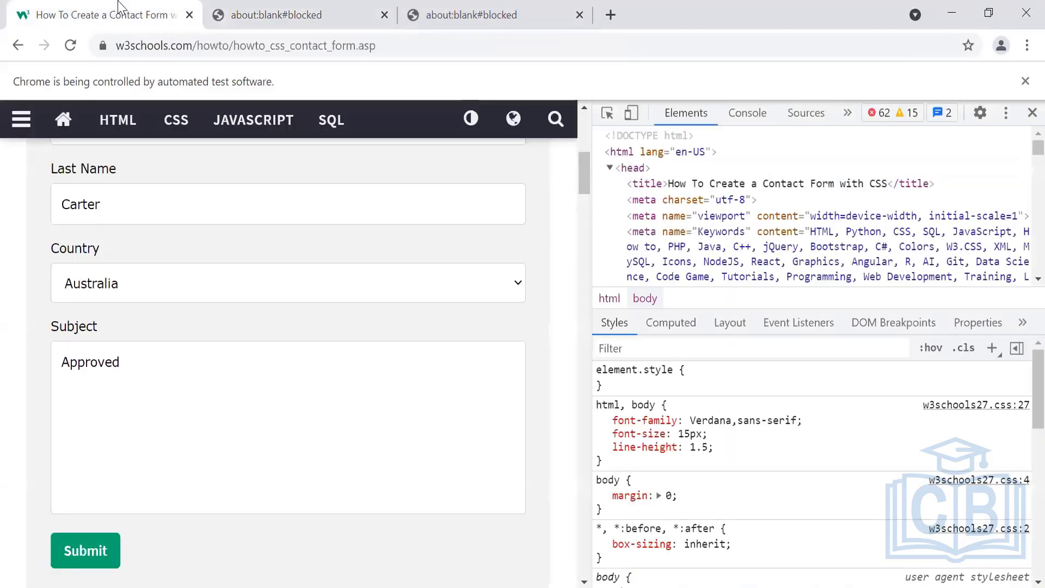
double_click(702, 185)
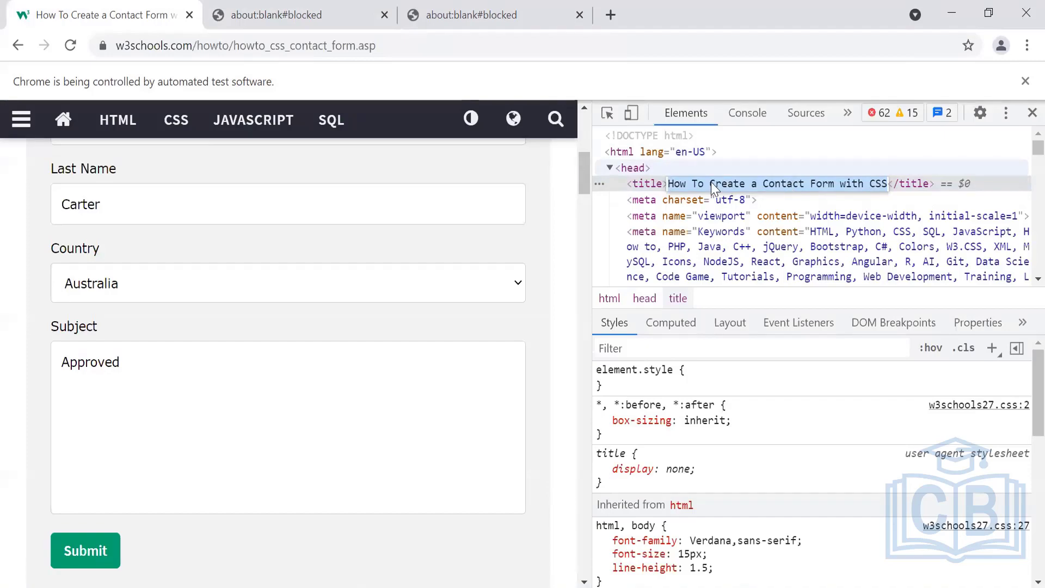
Back in Ginger, set the Browser Action's locate value to "How To Create a Contact Form with CSS" and run the action.
key(alt+Tab)
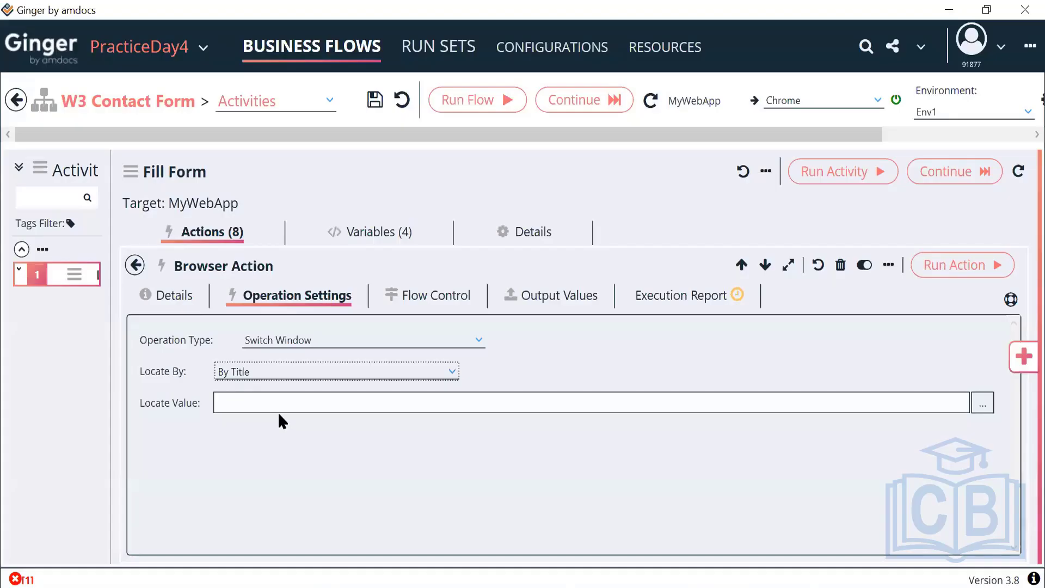
text(How To Create a Contact Form with CSS)
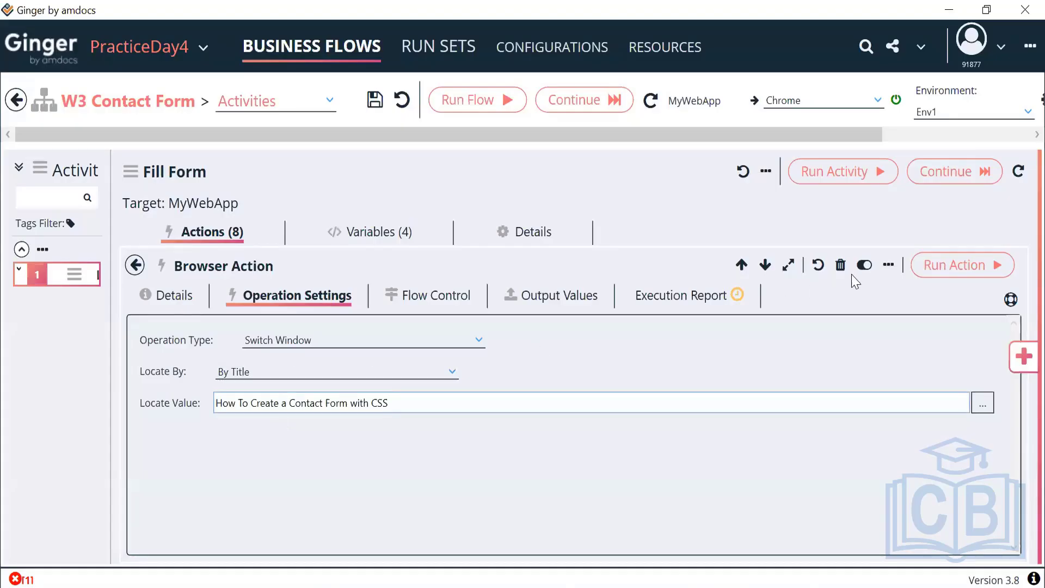
click(956, 265)
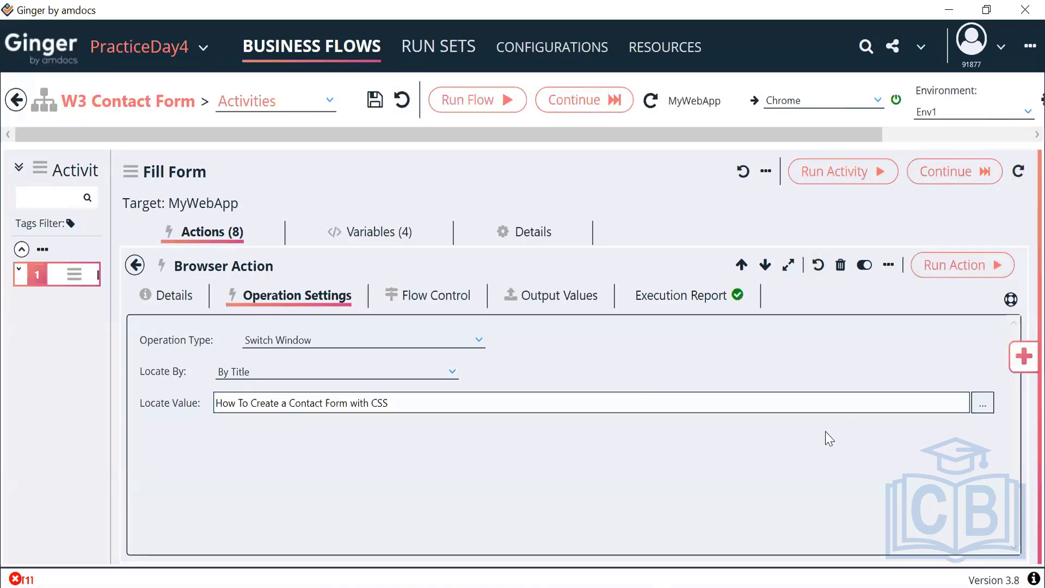
Bring the first about:blank#blocked tab forward in Chrome, rerun the Switch Window action from Ginger to test it, and return to Ginger.
key(alt+Tab)
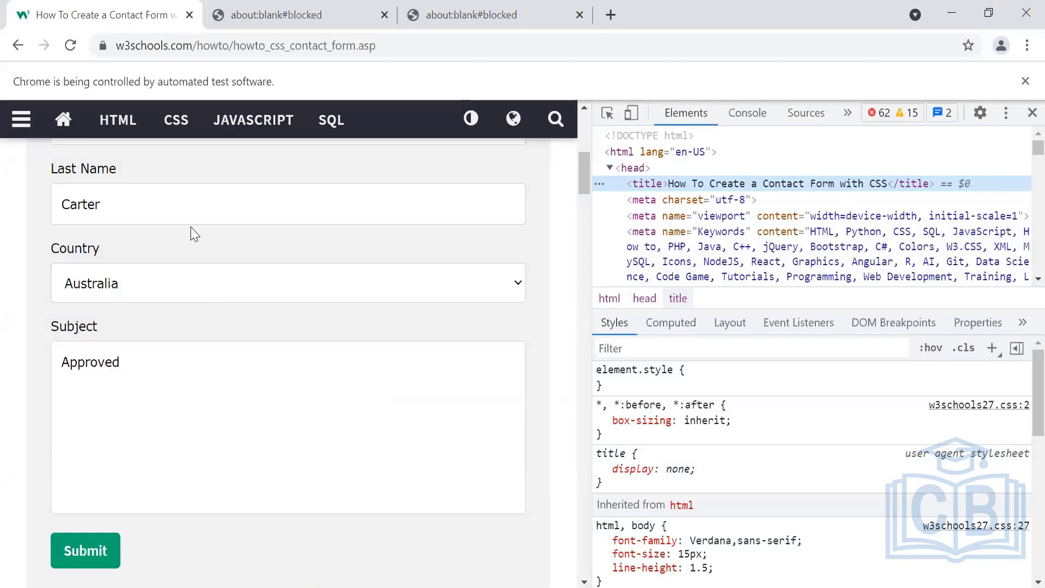
click(256, 7)
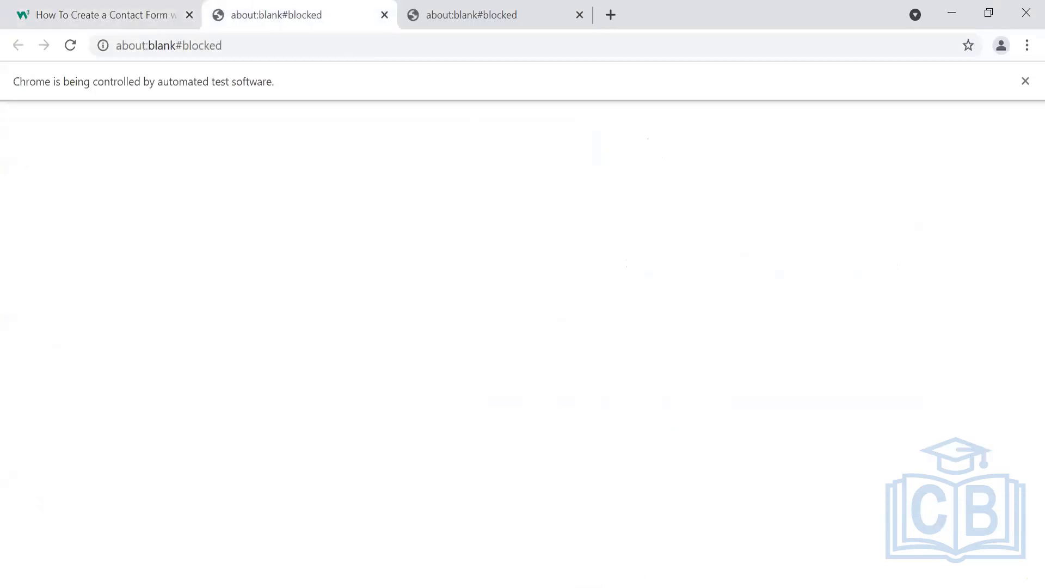
key(alt+Tab)
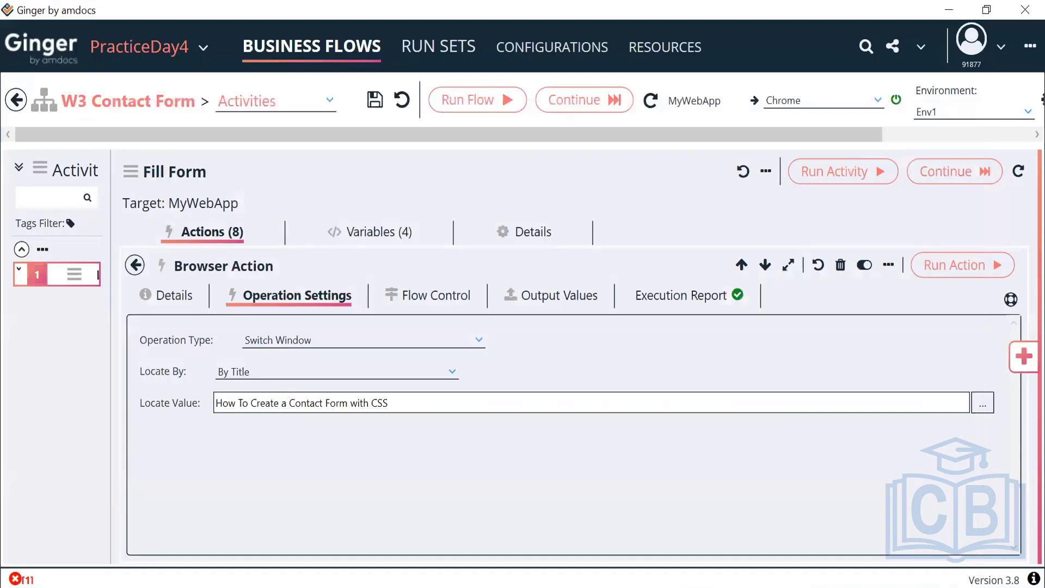
click(956, 265)
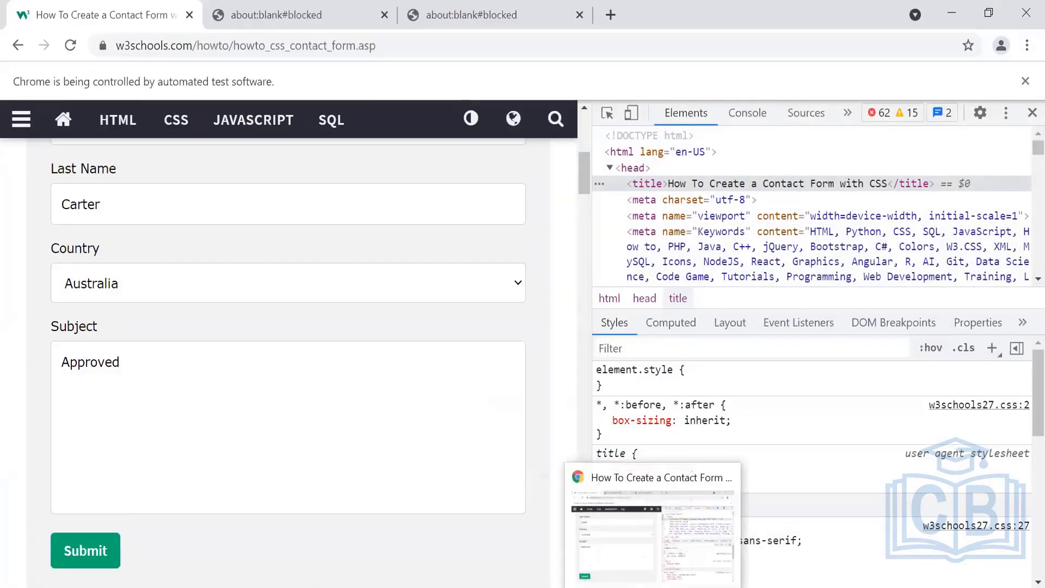
mouse_move(580, 587)
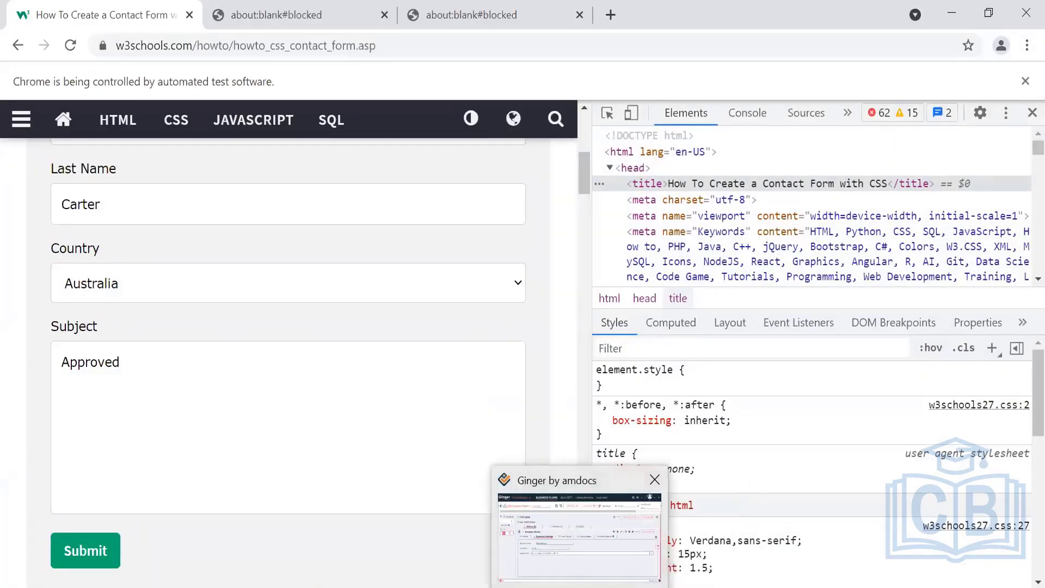
click(580, 587)
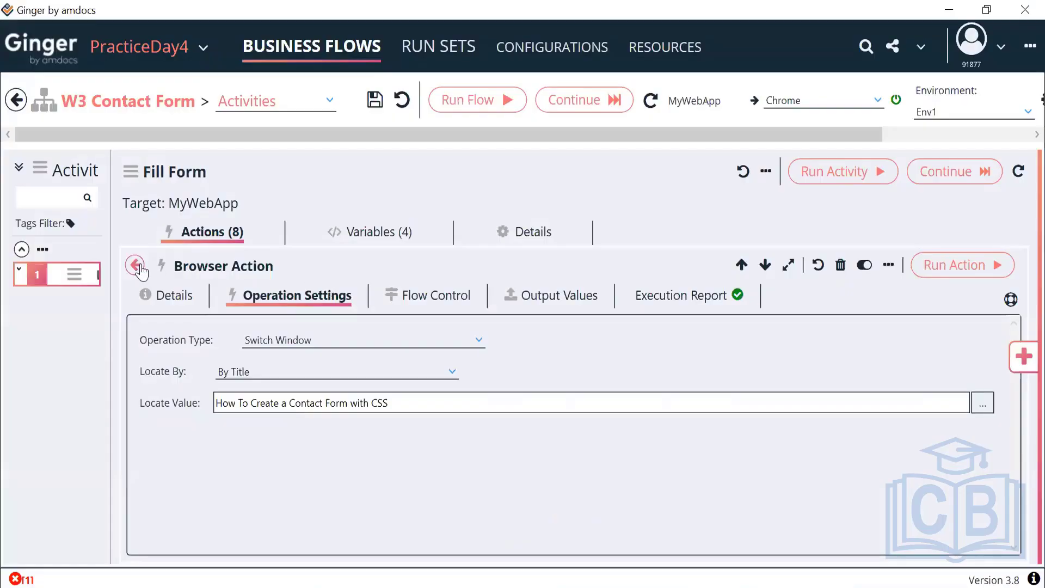
Reopen the Browser Action from the action list and review its operation settings and available operation types.
click(136, 265)
double_click(303, 496)
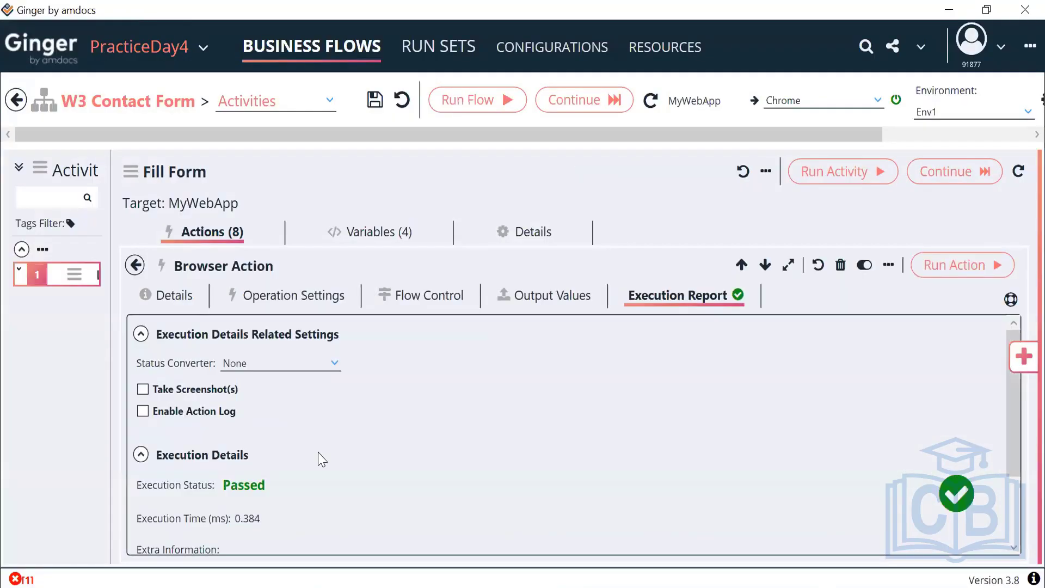
click(264, 301)
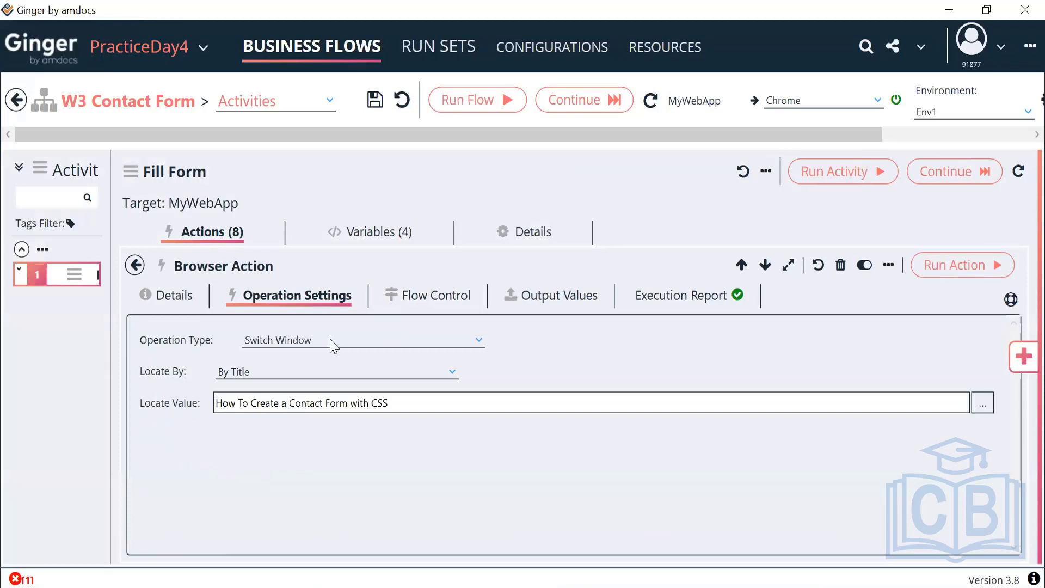
click(333, 344)
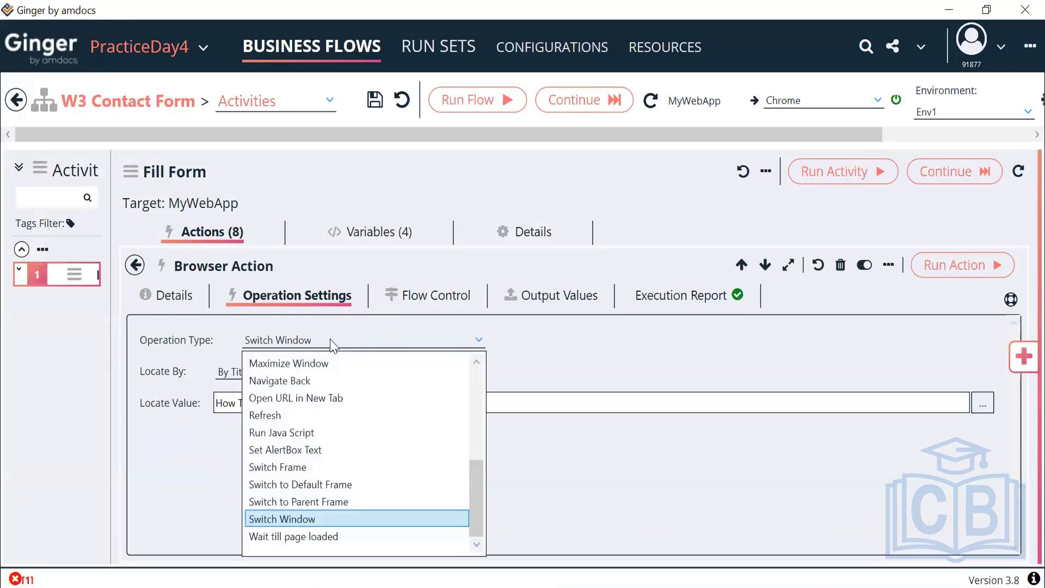
click(299, 525)
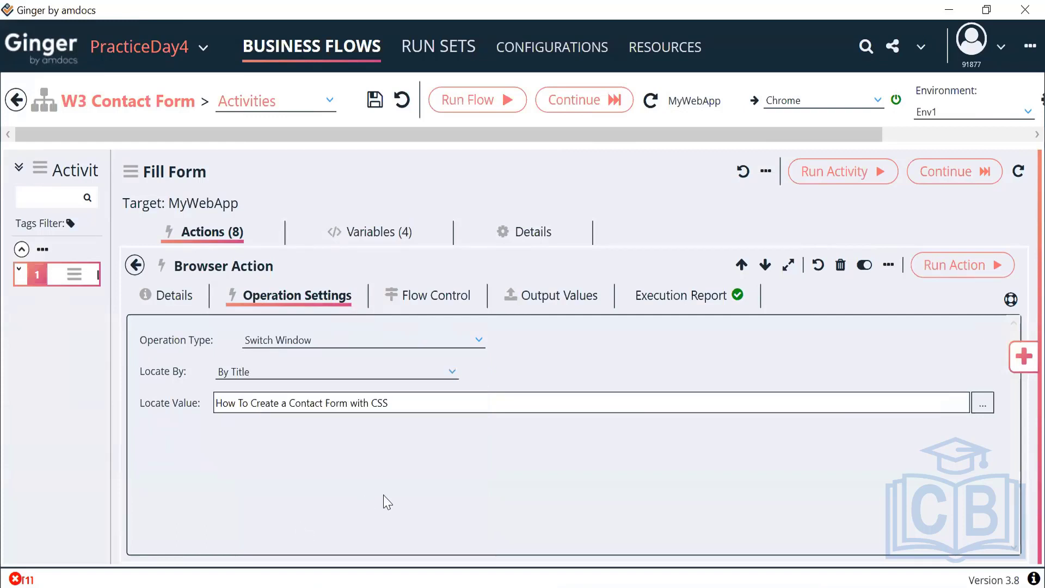
Change the Browser Action's description to "Switch Window back to Home page" and return to the action list.
click(188, 304)
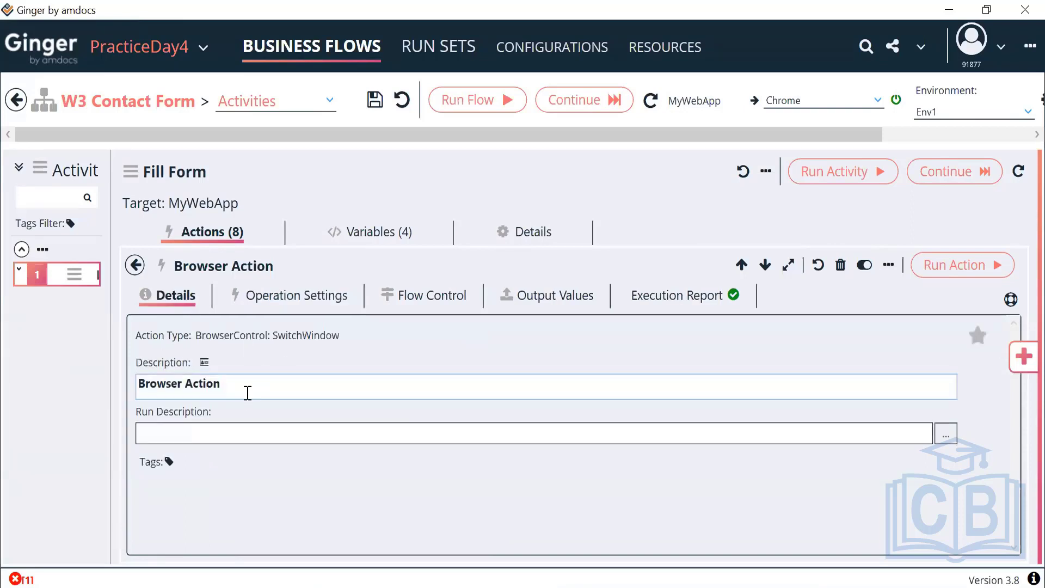
drag(239, 393, 116, 389)
text(S)
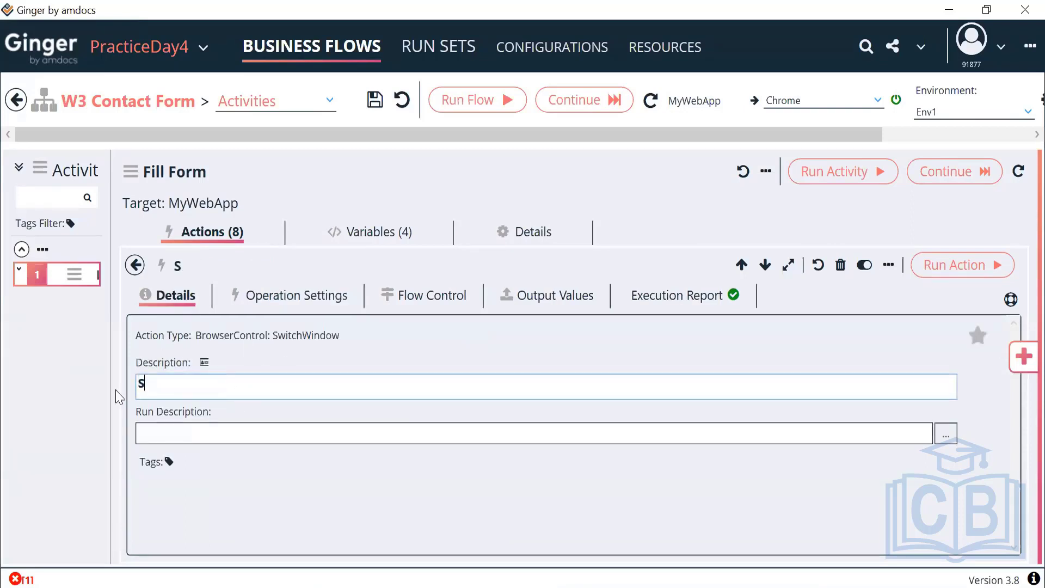
text(witch Windwo)
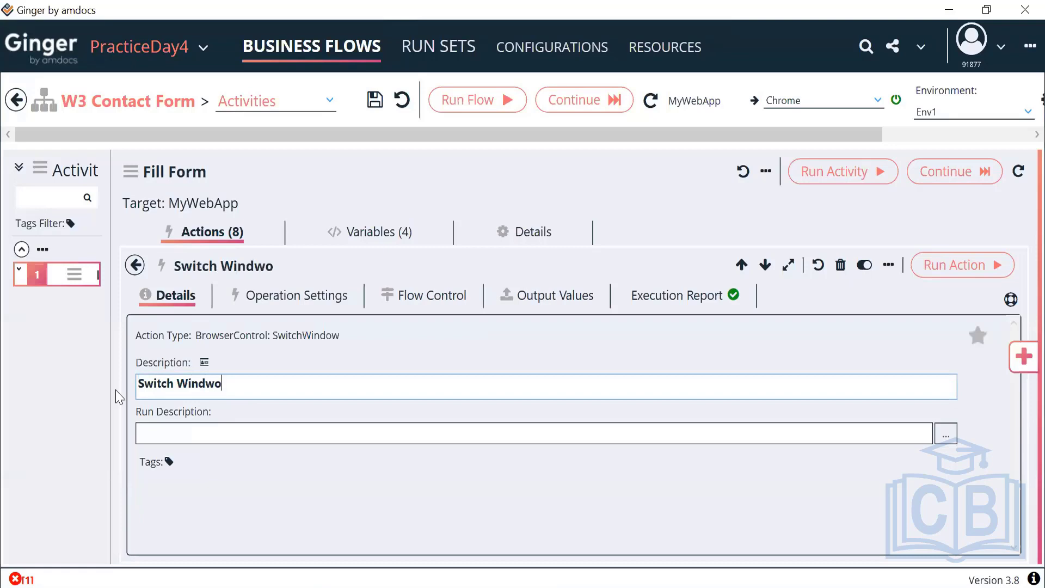
key(BackSpace)
key(BackSpace)
text(wo)
key(BackSpace)
key(BackSpace)
text(ow to)
key(BackSpace)
key(BackSpace)
text(back to )
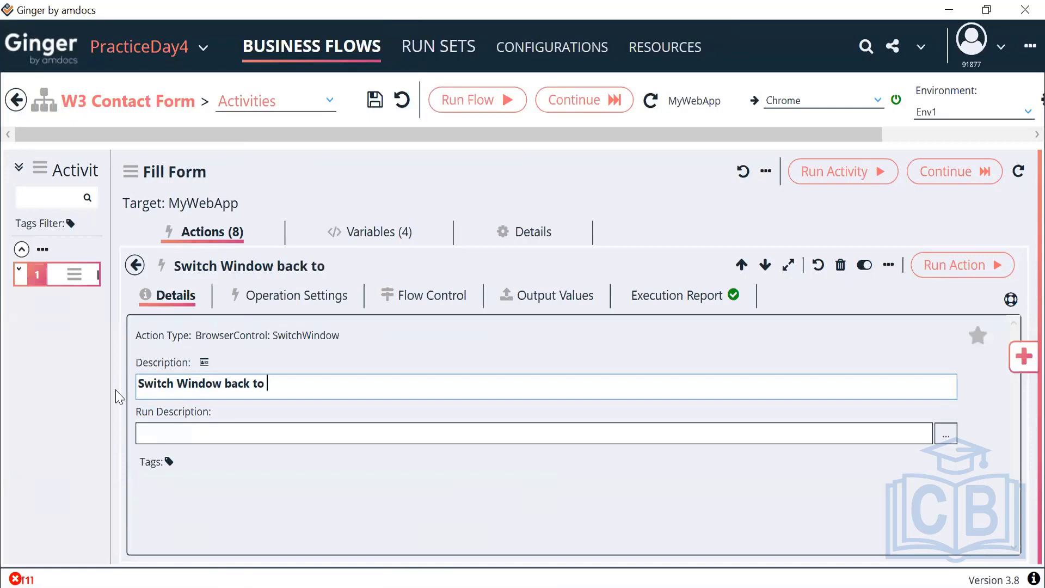
text(Home page)
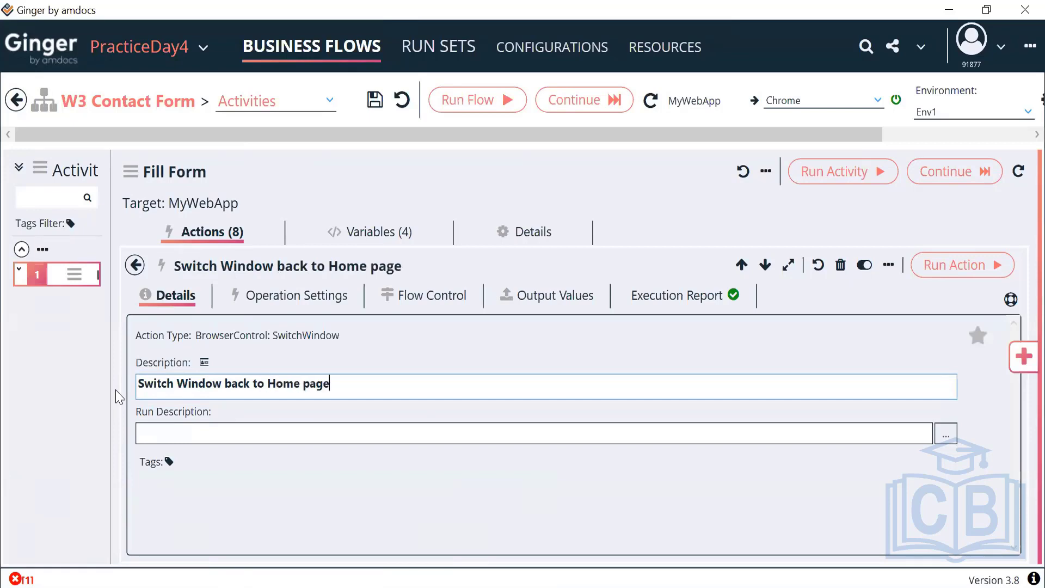
click(135, 265)
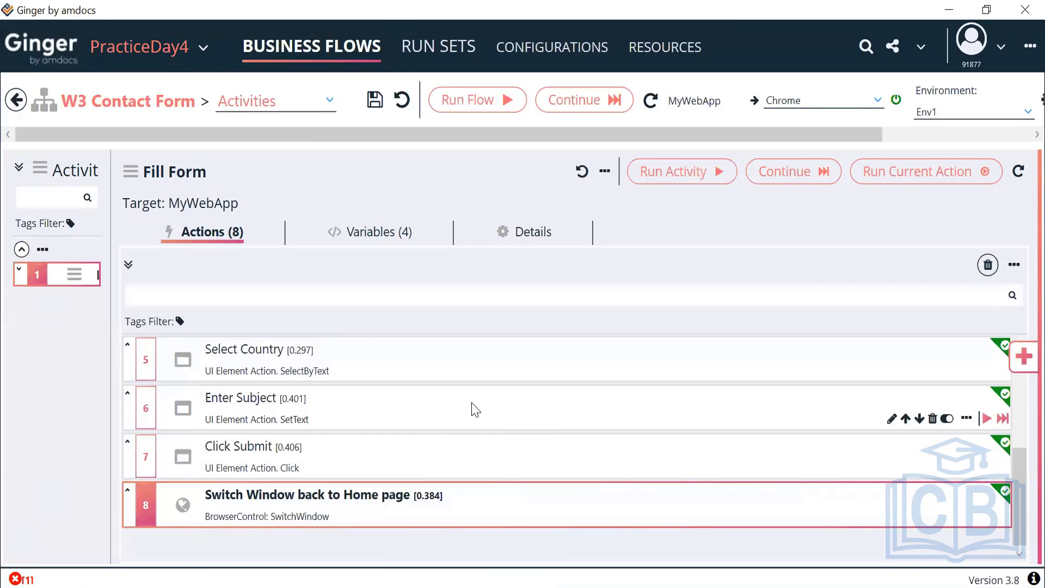
Switch to Chrome, close the developer tools, and look over the upper part of the contact form page.
key(alt+Tab)
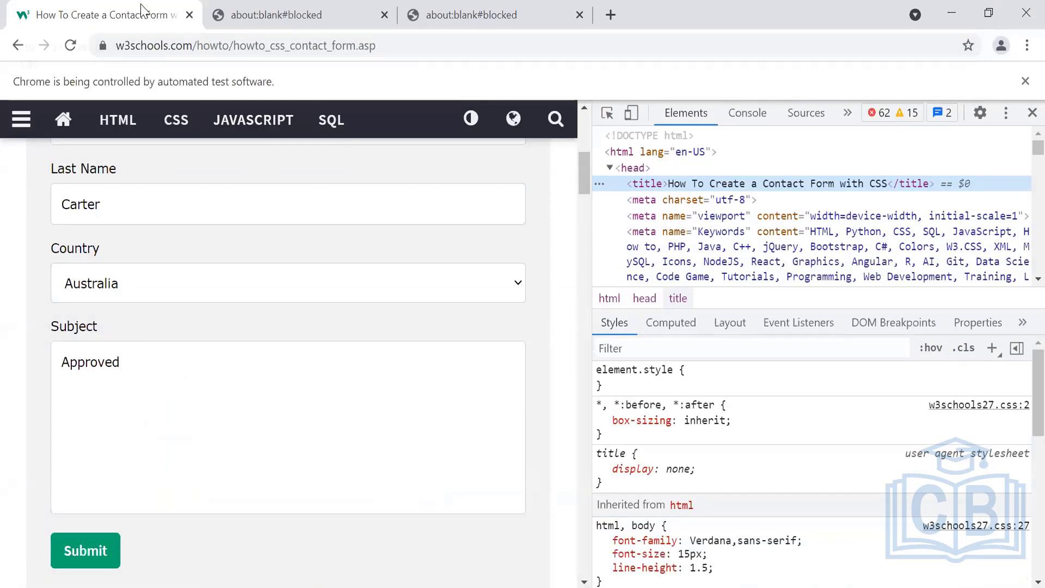
click(1032, 112)
scroll(703, 438, up, 3)
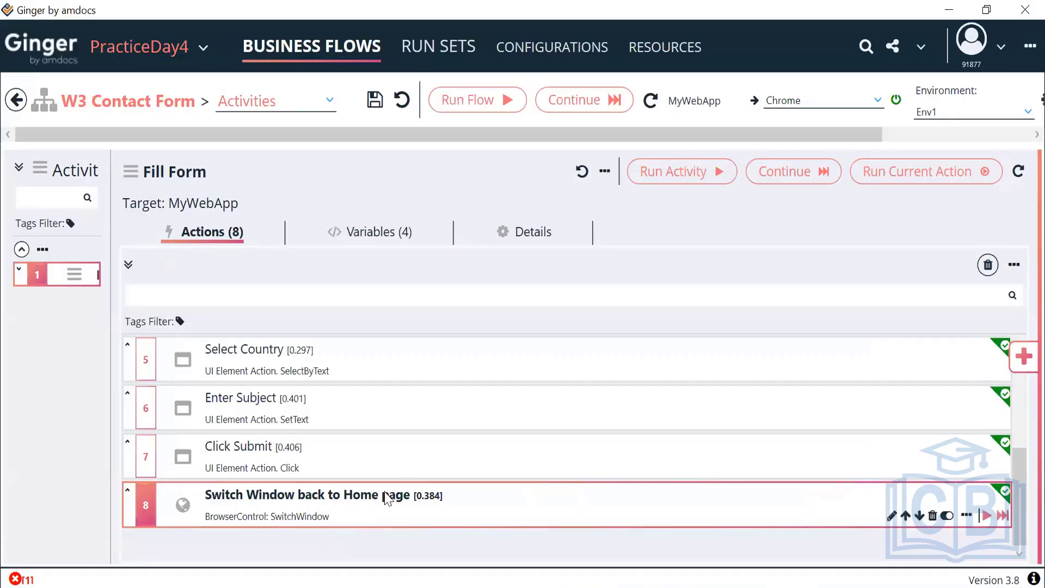
Review the operation settings of the Switch Window and Click Submit actions in Ginger, including the Click Submit details.
double_click(387, 498)
click(324, 301)
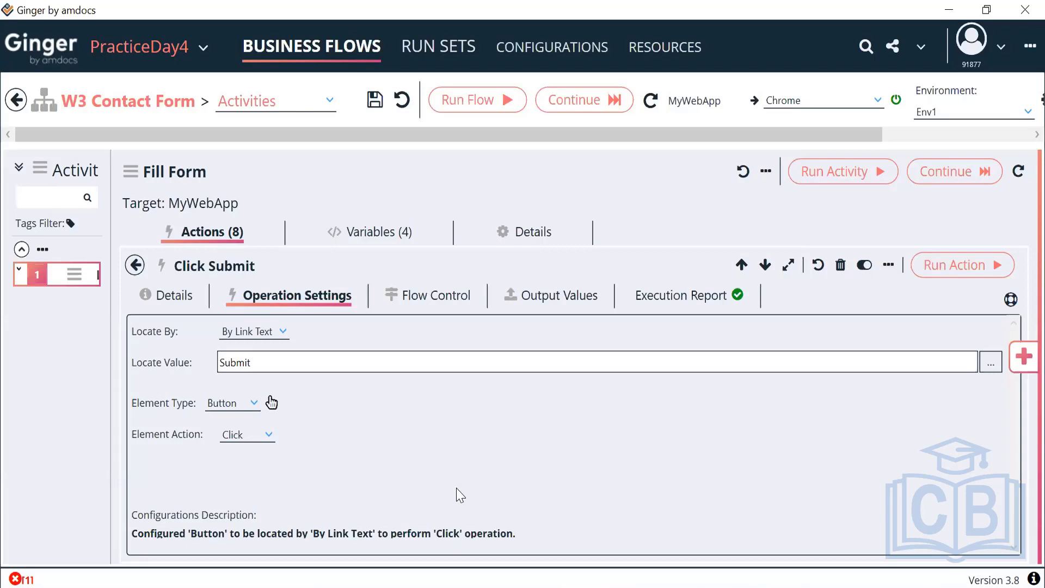
click(163, 295)
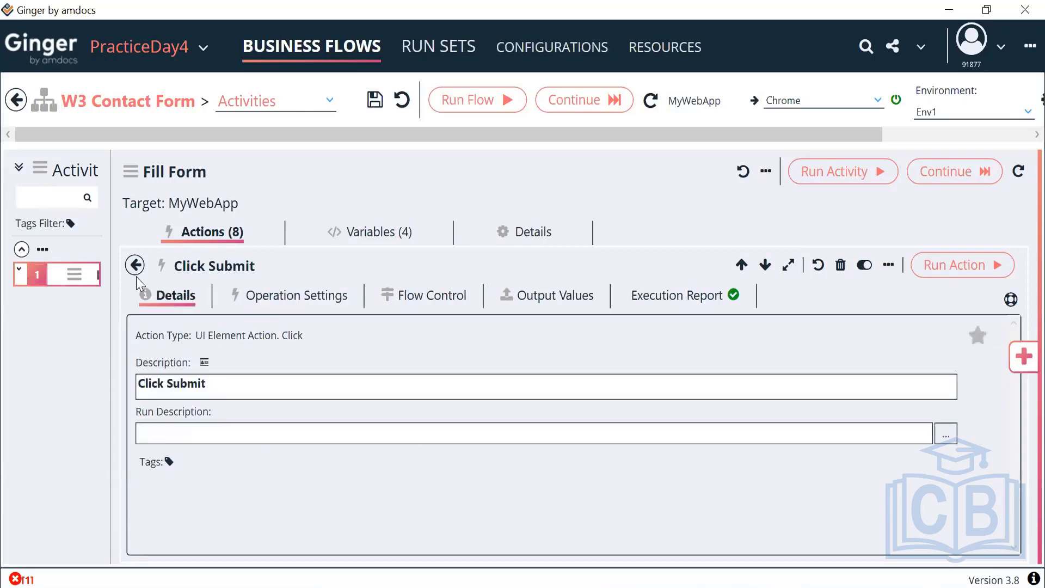
click(135, 266)
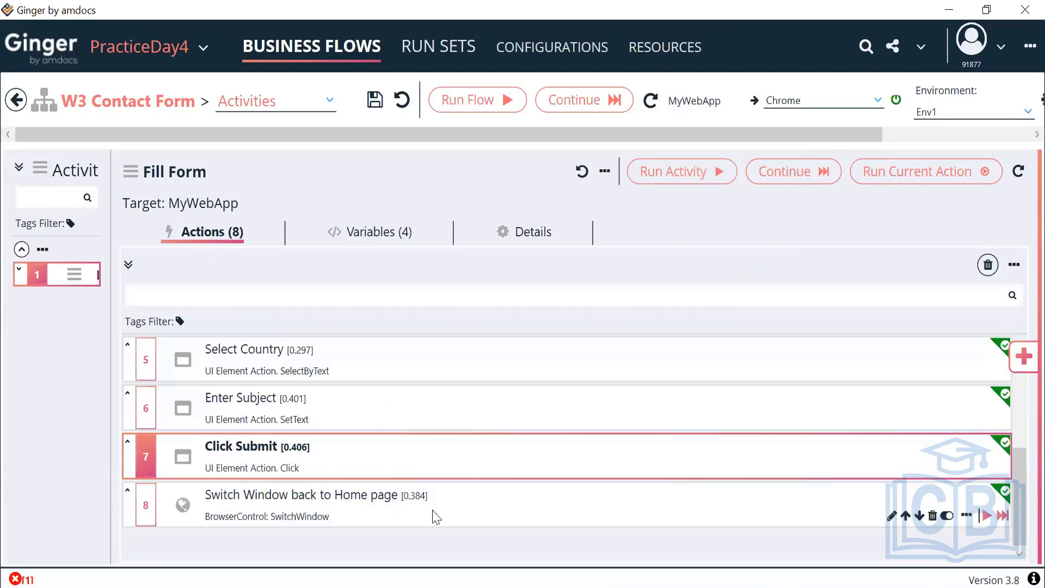
Add a UIElement Action after Switch Window back to Home page and open its operation settings.
click(436, 517)
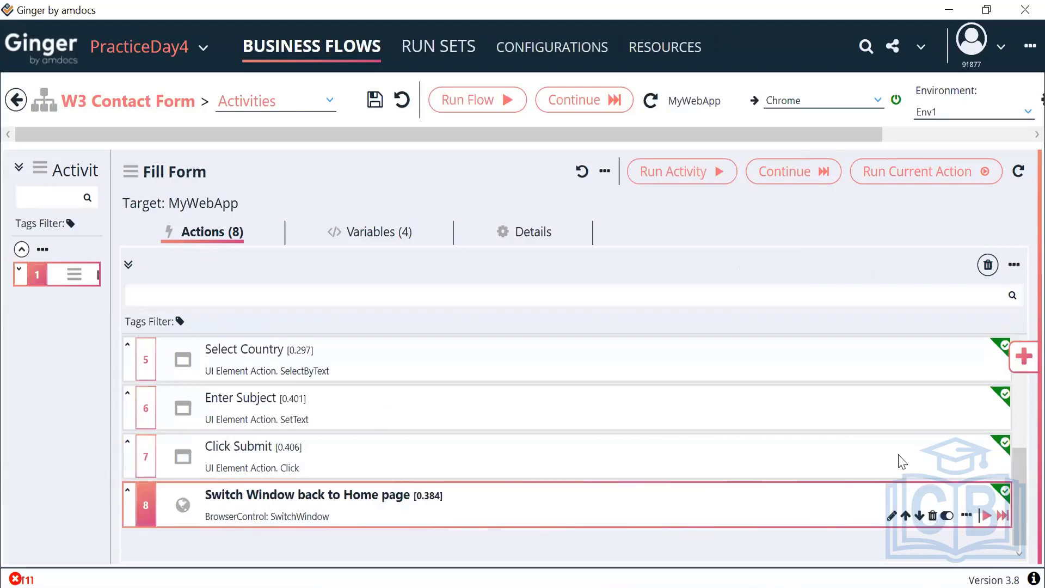
click(1020, 360)
double_click(790, 379)
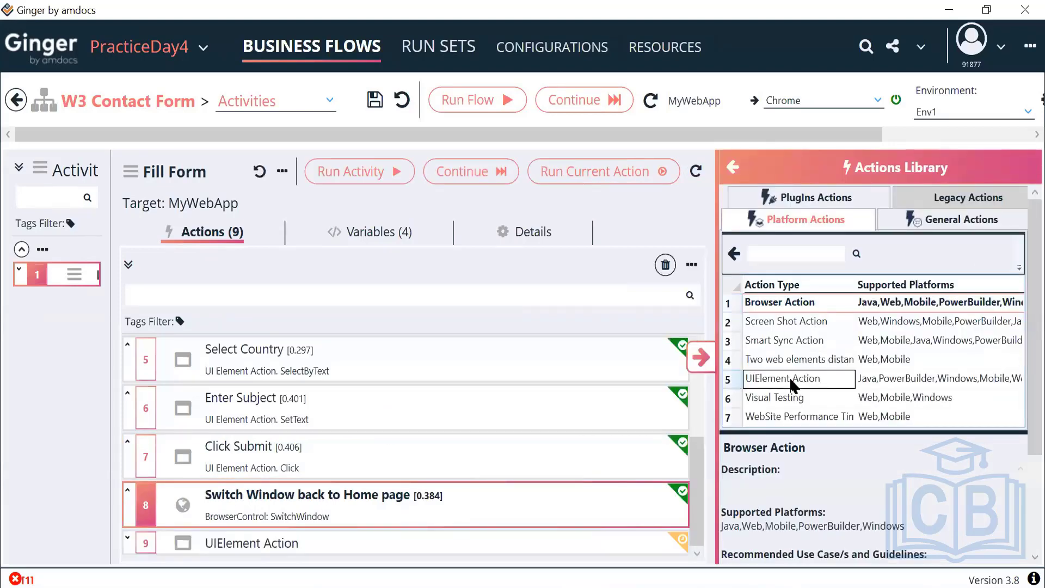
click(702, 357)
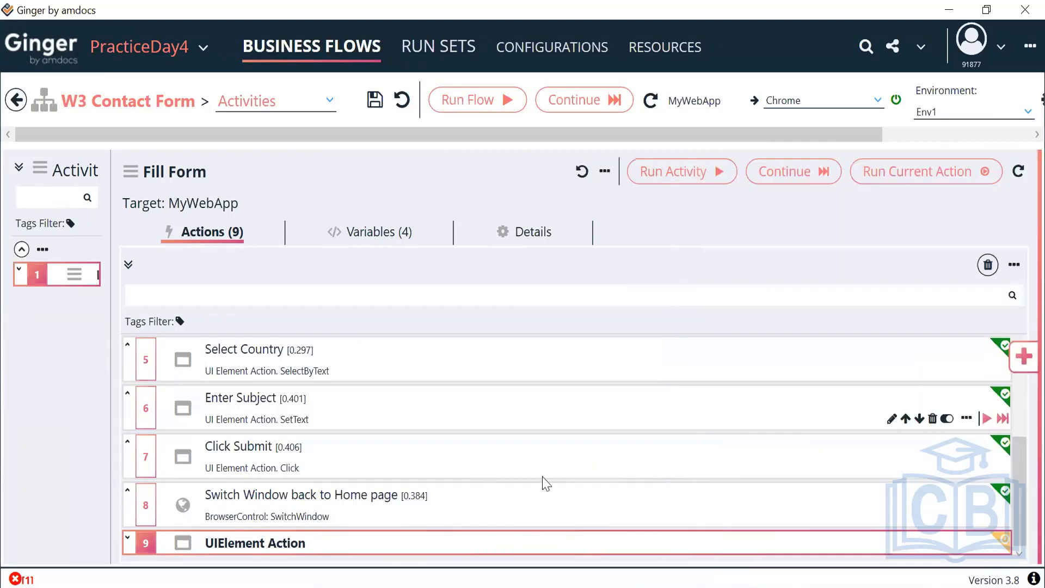
scroll(465, 547, down, 1)
double_click(462, 496)
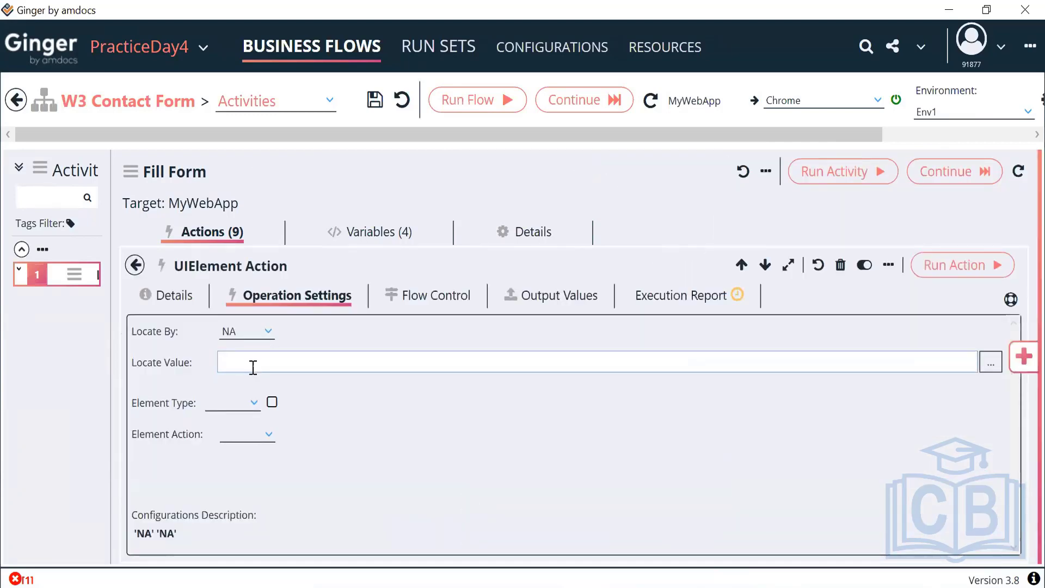
Set the new UIElement Action's element type to Text Box and its element action to Clear Value.
click(254, 405)
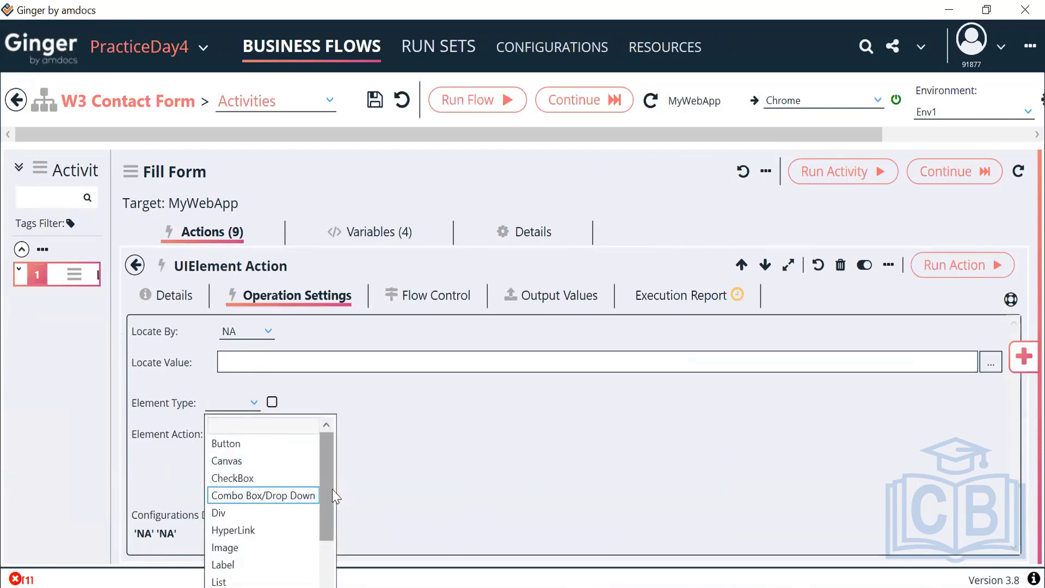
drag(330, 491, 330, 560)
click(270, 580)
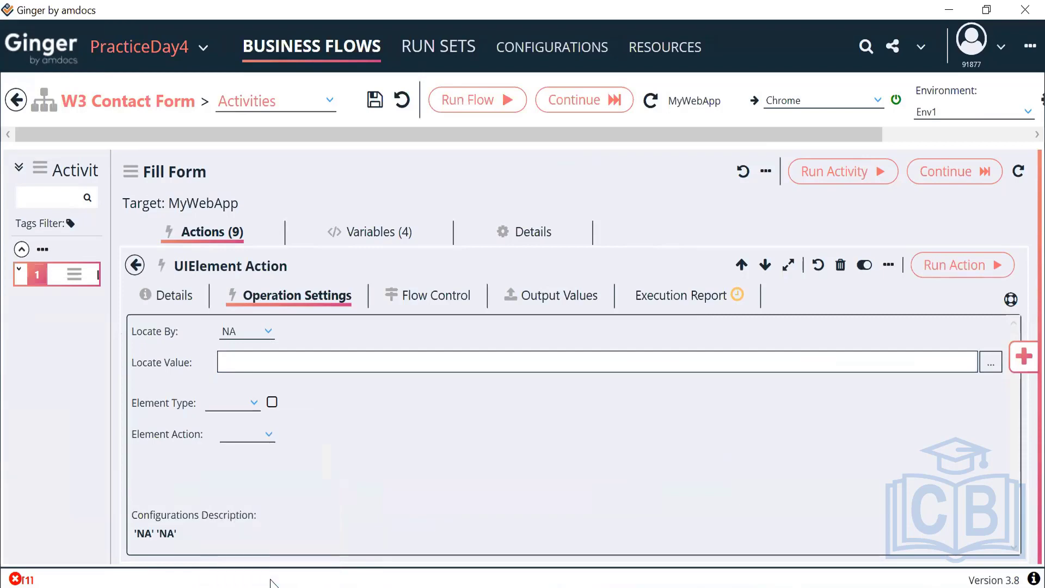
click(271, 436)
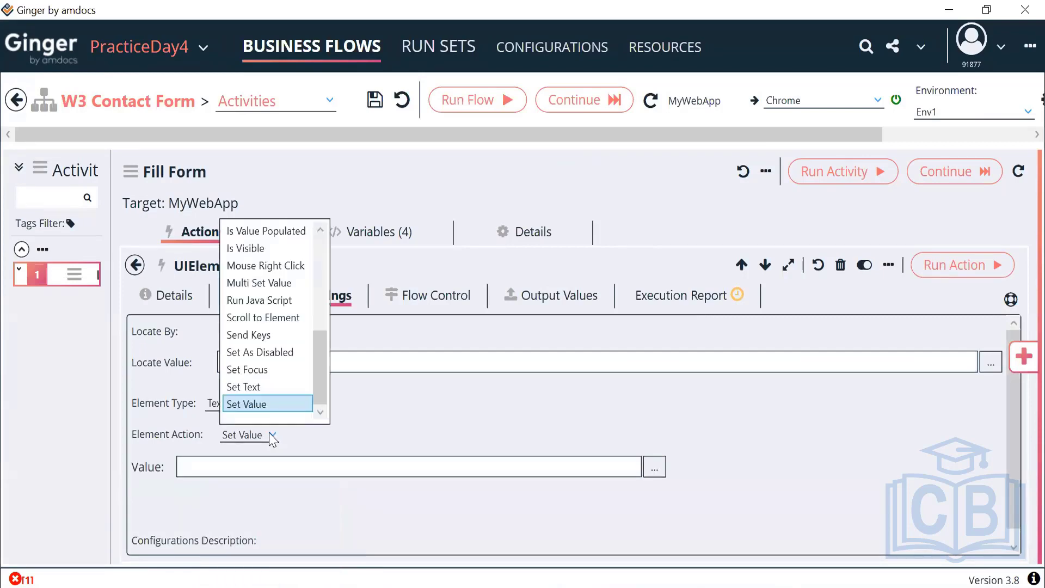
drag(321, 363, 319, 252)
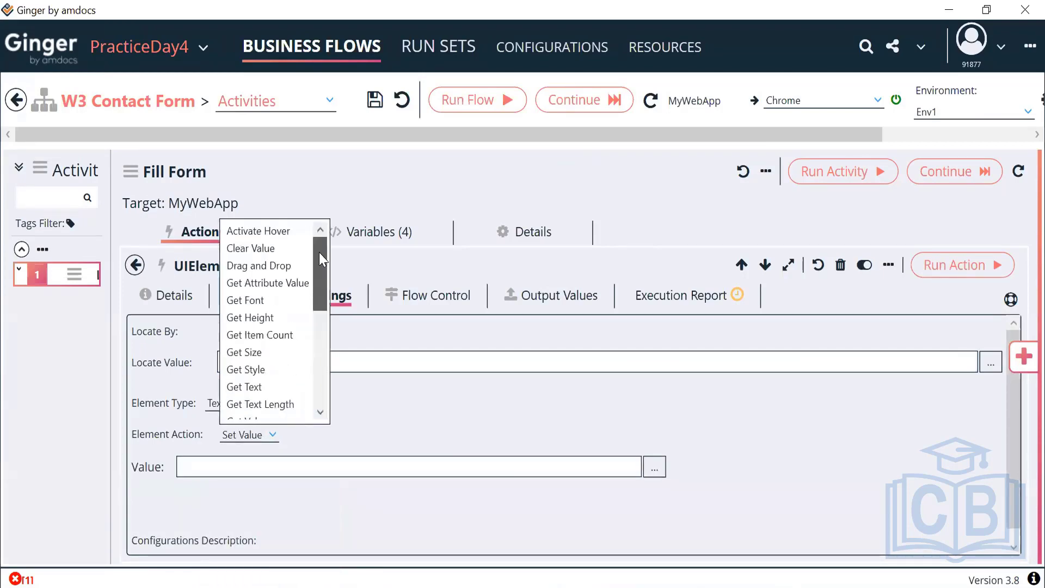
click(284, 248)
Locate the text box by ID with the value "fname", run the action, and return to Ginger from Chrome.
click(261, 334)
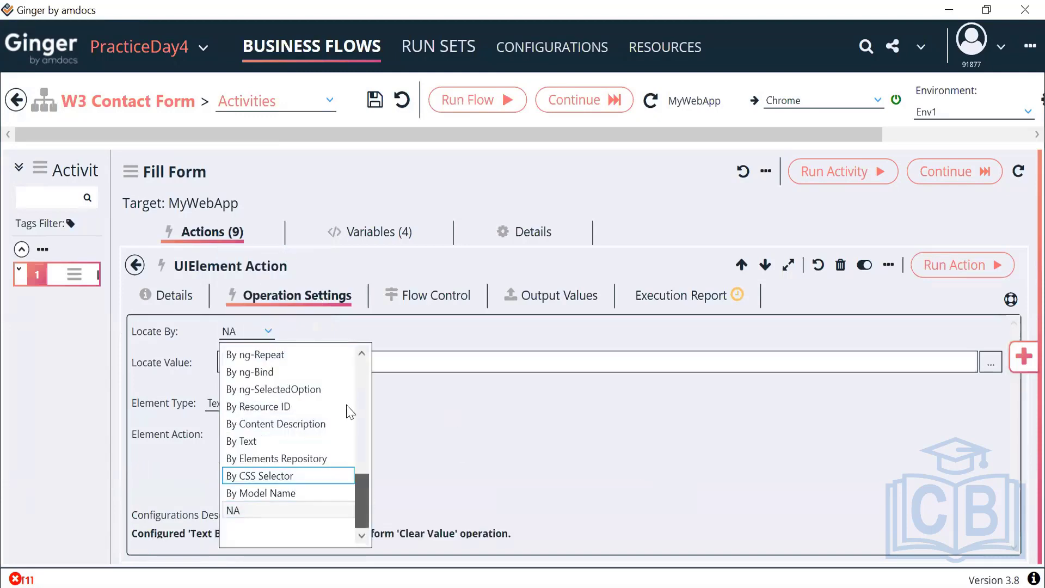
scroll(350, 412, up, 5)
click(308, 375)
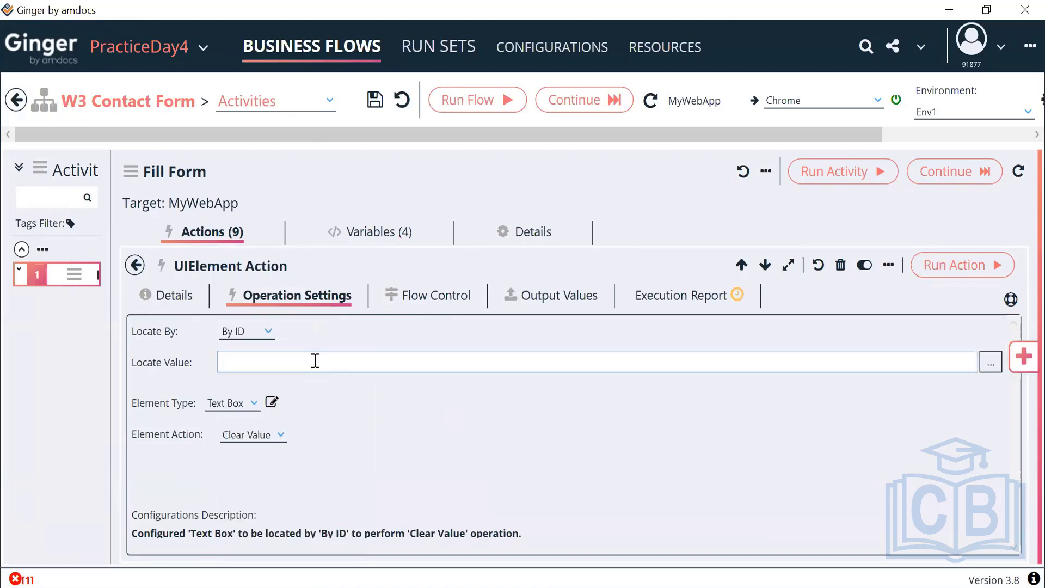
click(315, 361)
text(fname)
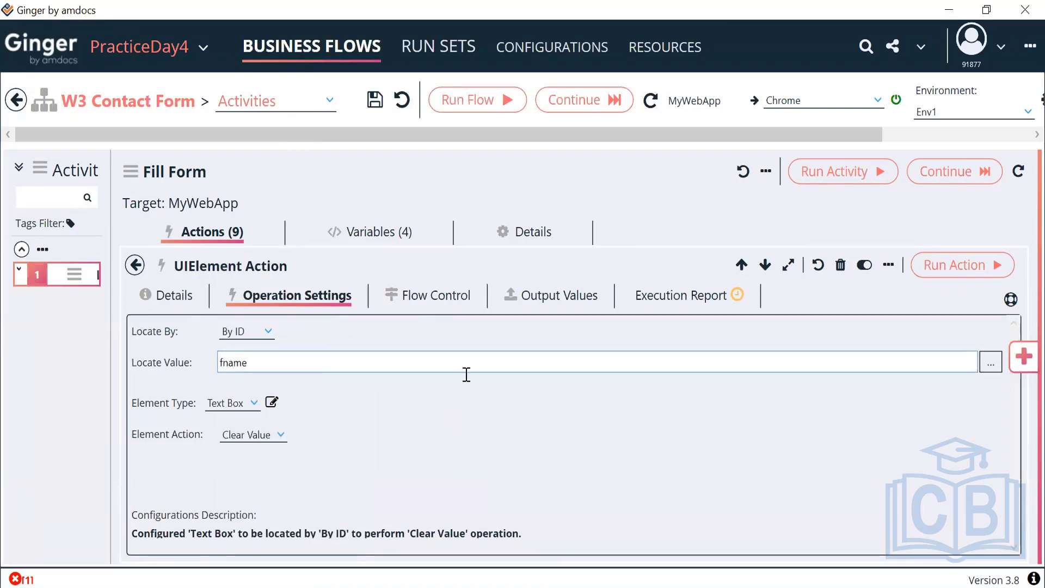
click(966, 265)
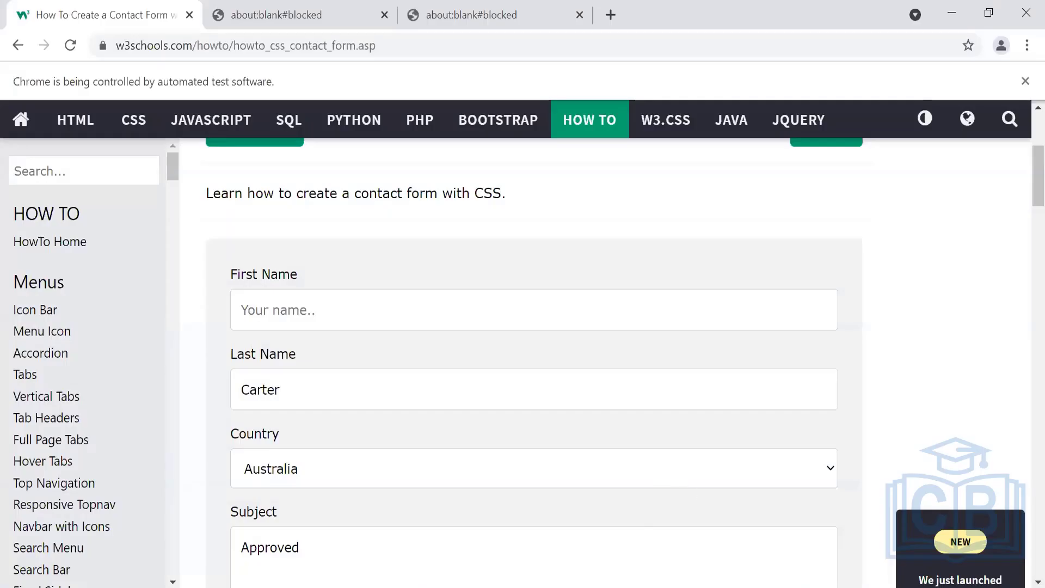
key(alt+Tab)
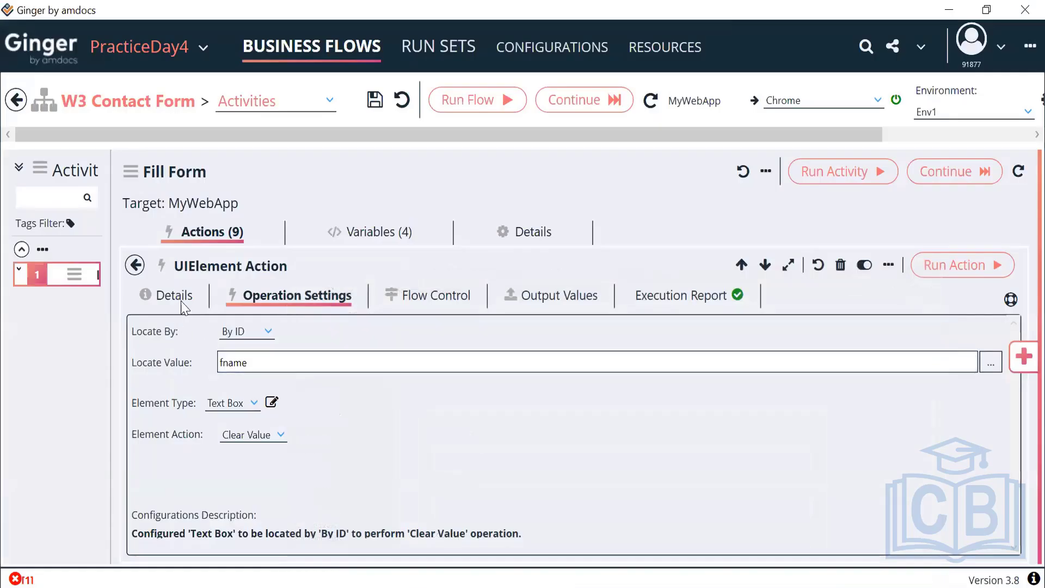
Return to the Fill Form action list and delete the UIElement Action that clears the text box.
click(135, 265)
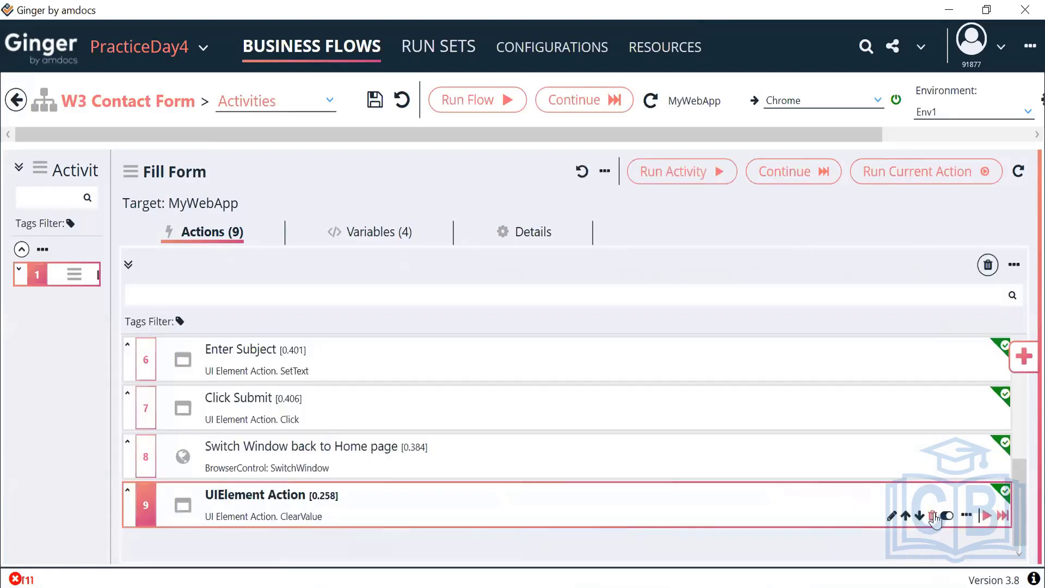
click(935, 520)
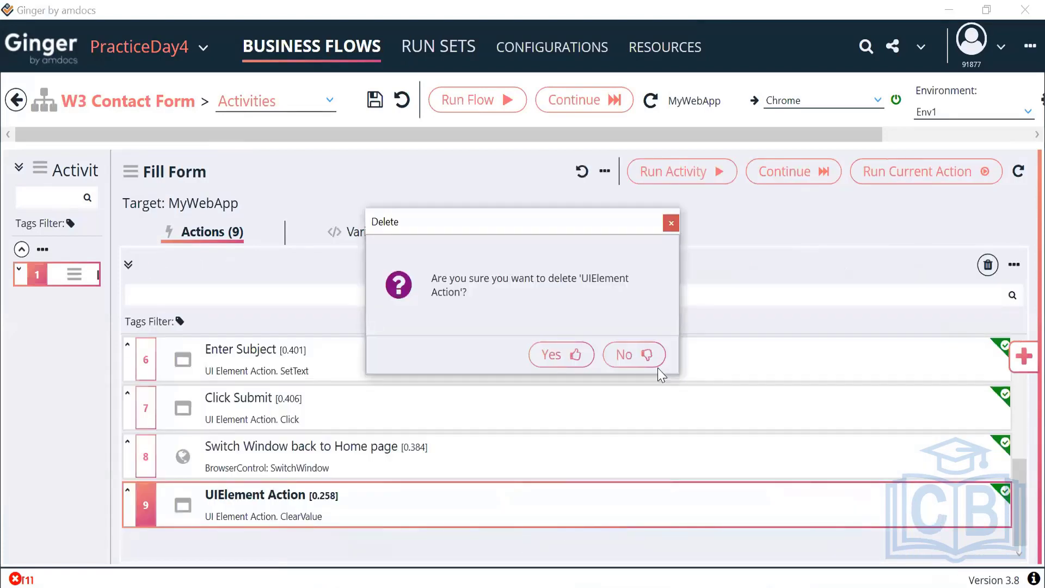
click(563, 355)
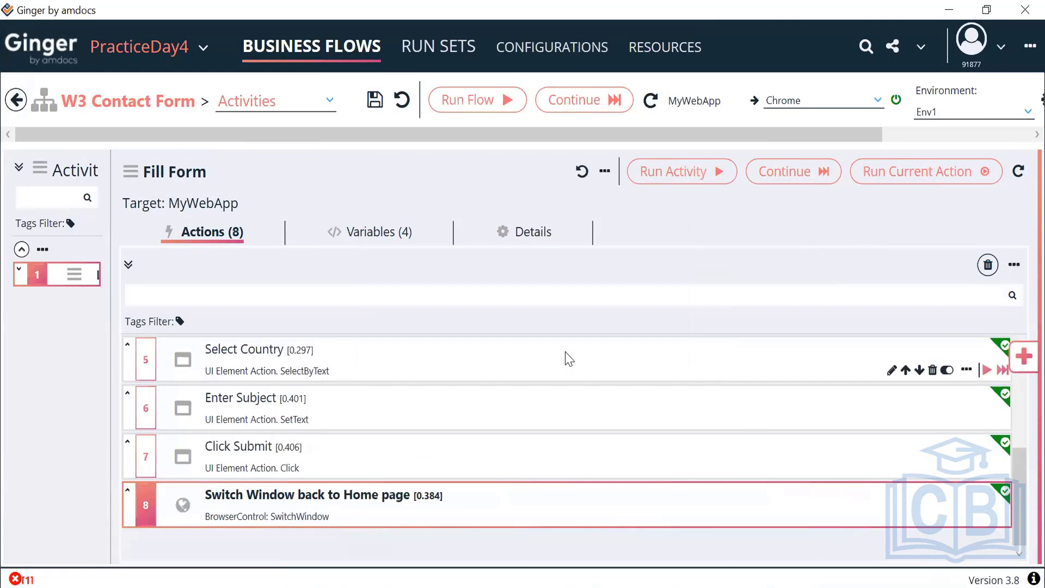
click(601, 4)
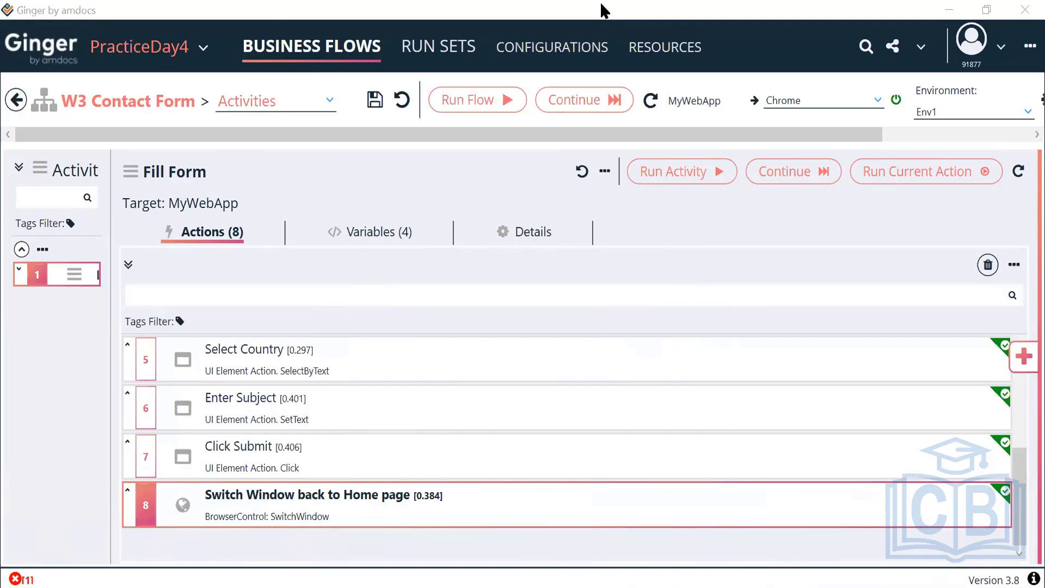
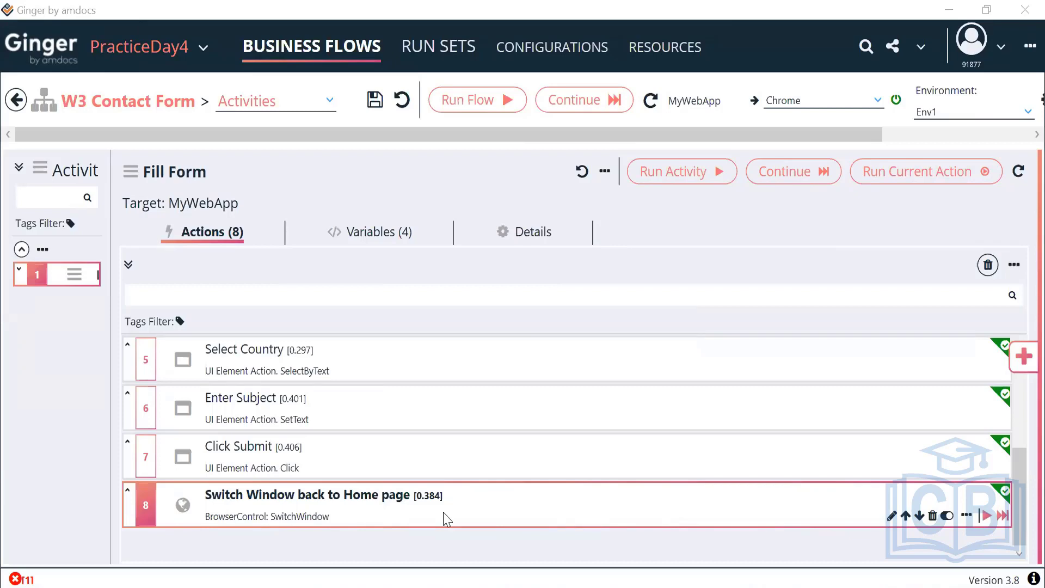
Delete the "Switch Window back to Home page" action from the Fill Form activity.
click(387, 461)
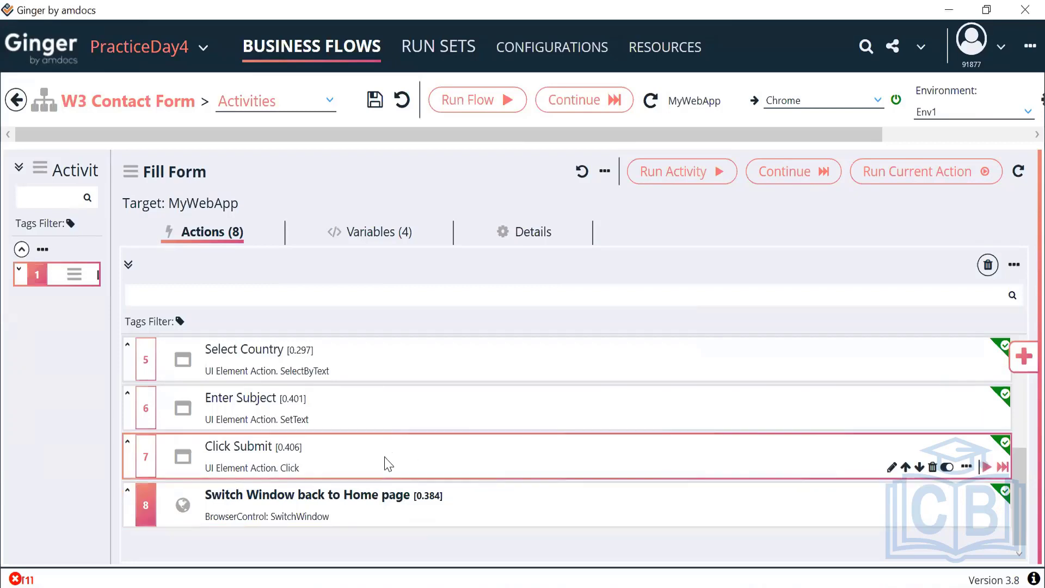
click(371, 520)
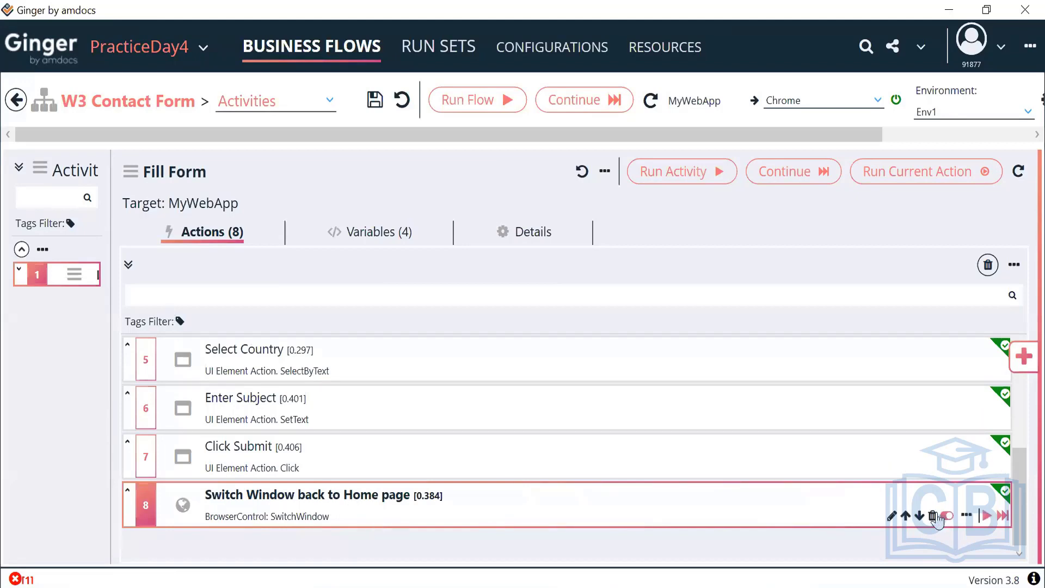
click(937, 521)
click(563, 357)
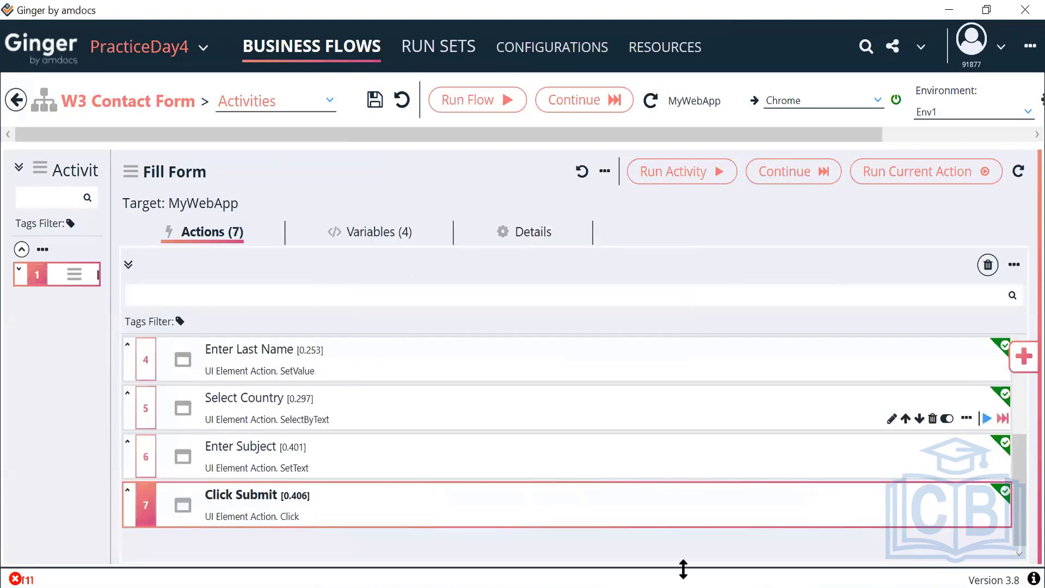
Switch to Chrome, submit the contact form manually, and go back to the contact form's browser tab.
click(680, 587)
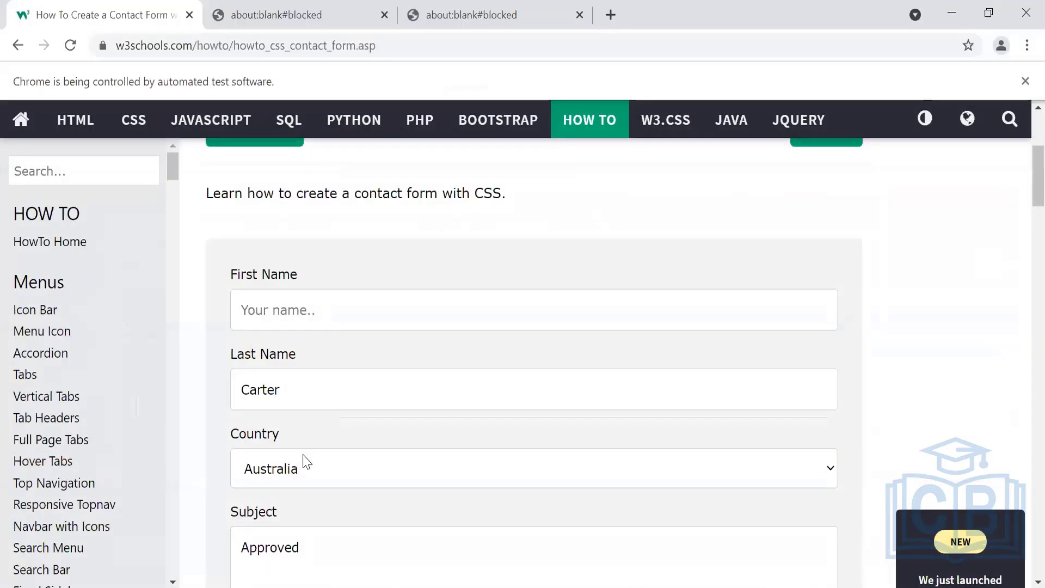
scroll(297, 479, down, 5)
click(282, 494)
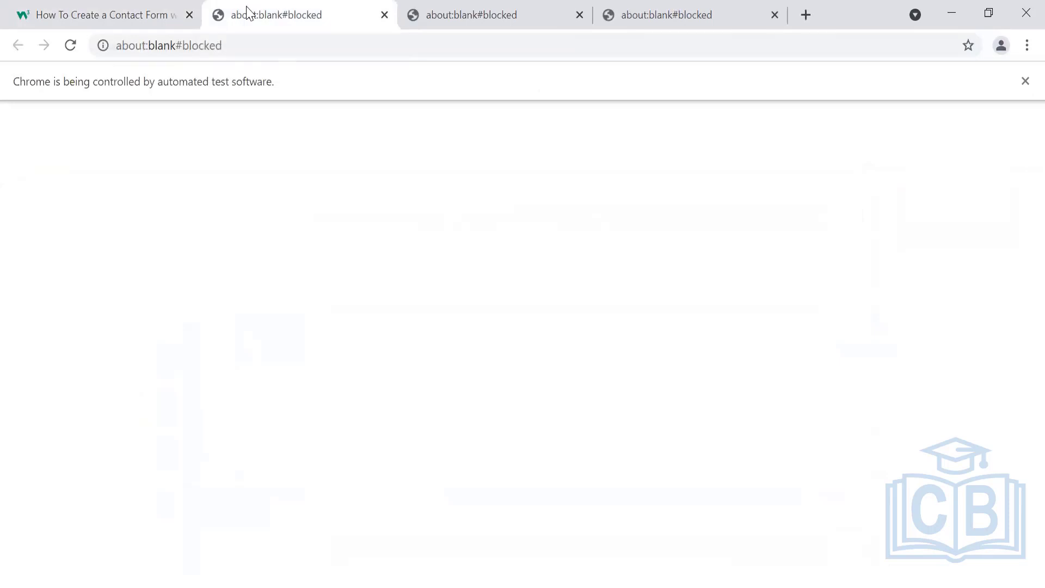
click(137, 21)
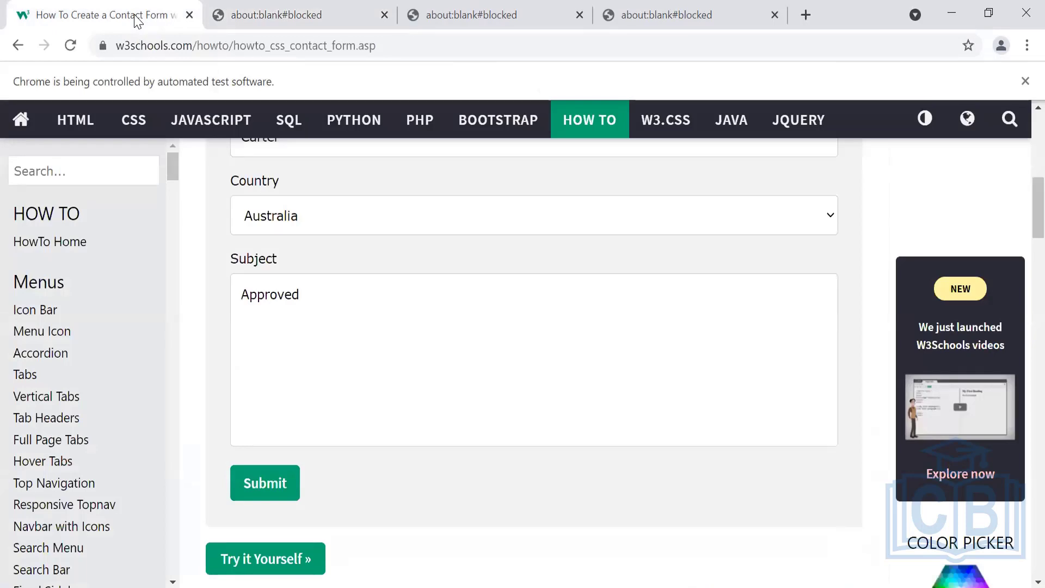
Switch to Ginger and add a Browser Action after Click Submit in the Fill Form activity.
key(alt+Tab)
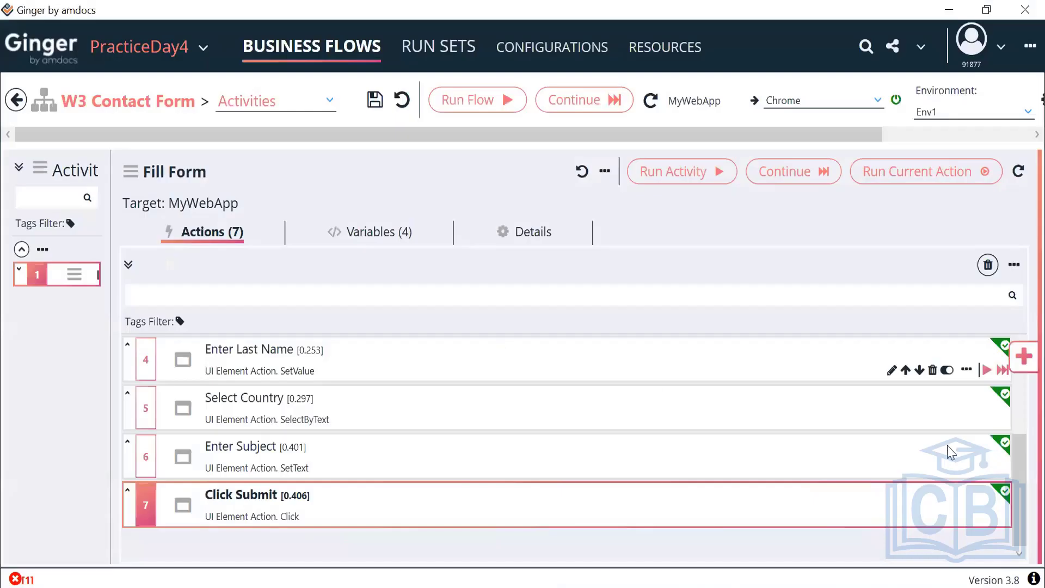
click(1023, 359)
click(798, 304)
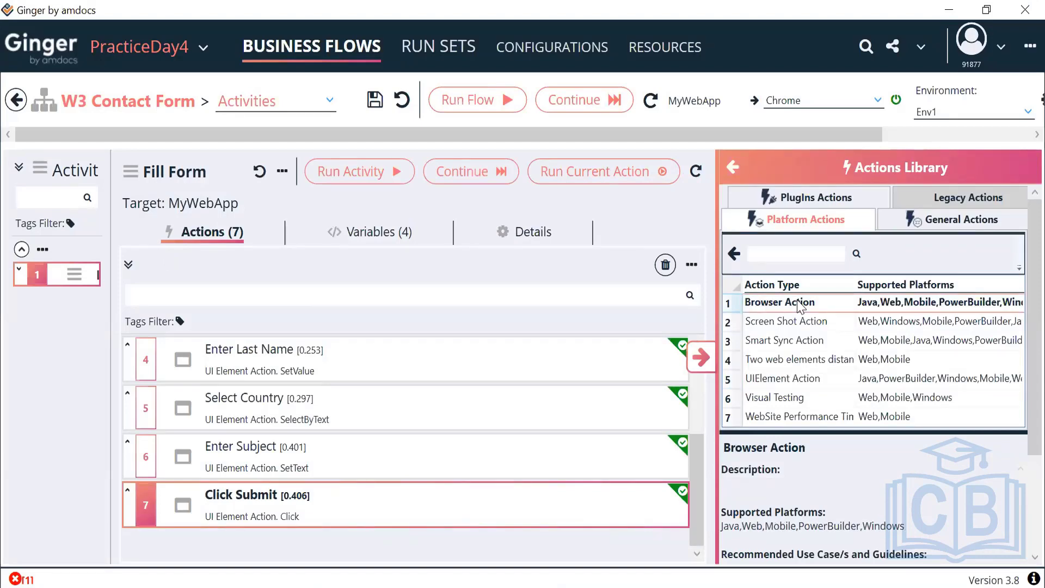
double_click(798, 304)
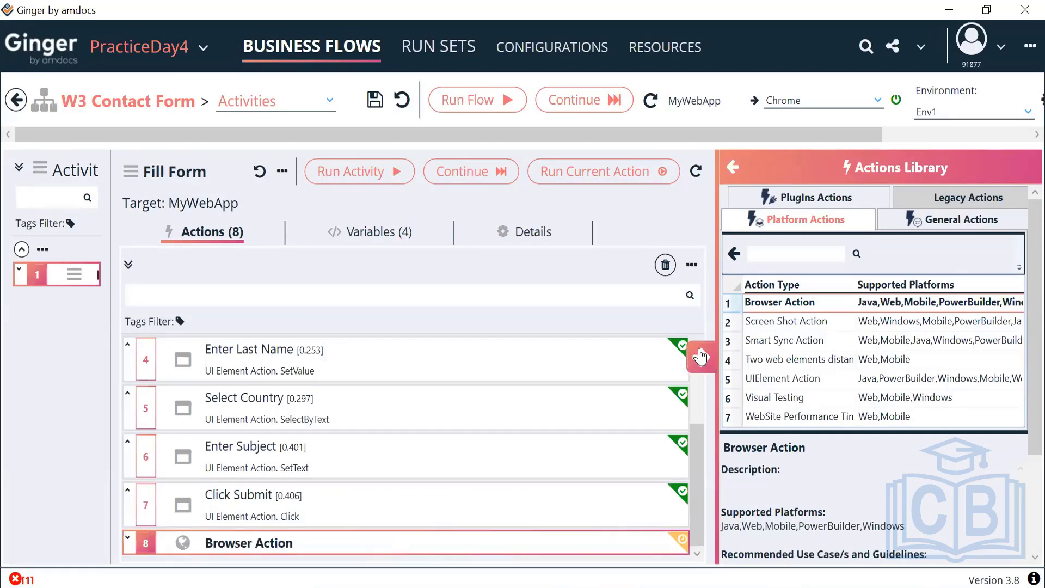
click(701, 356)
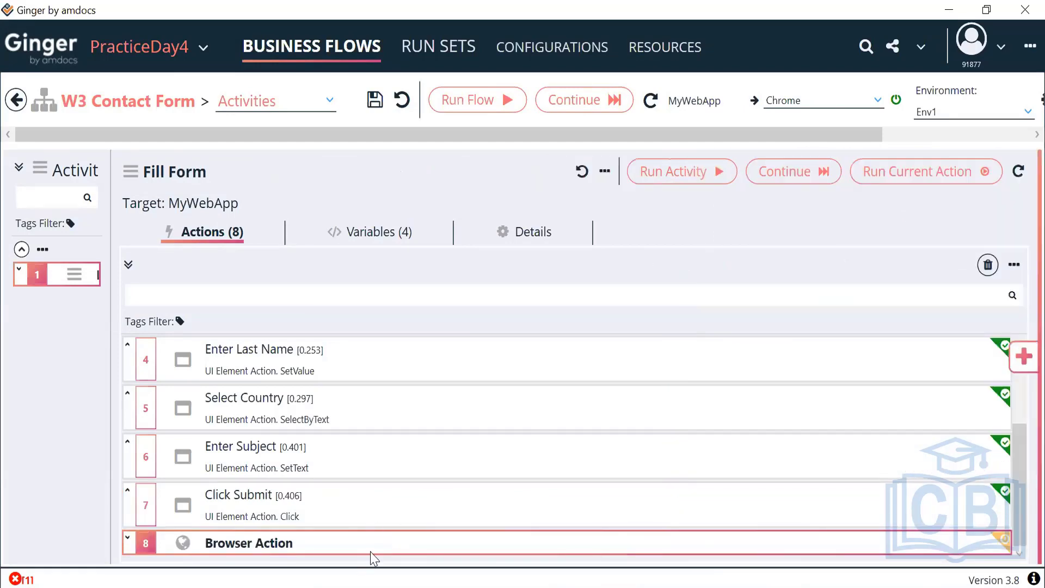
Set the Browser Action's operation type to Switch Window and its locate method to By Title.
double_click(410, 515)
click(355, 342)
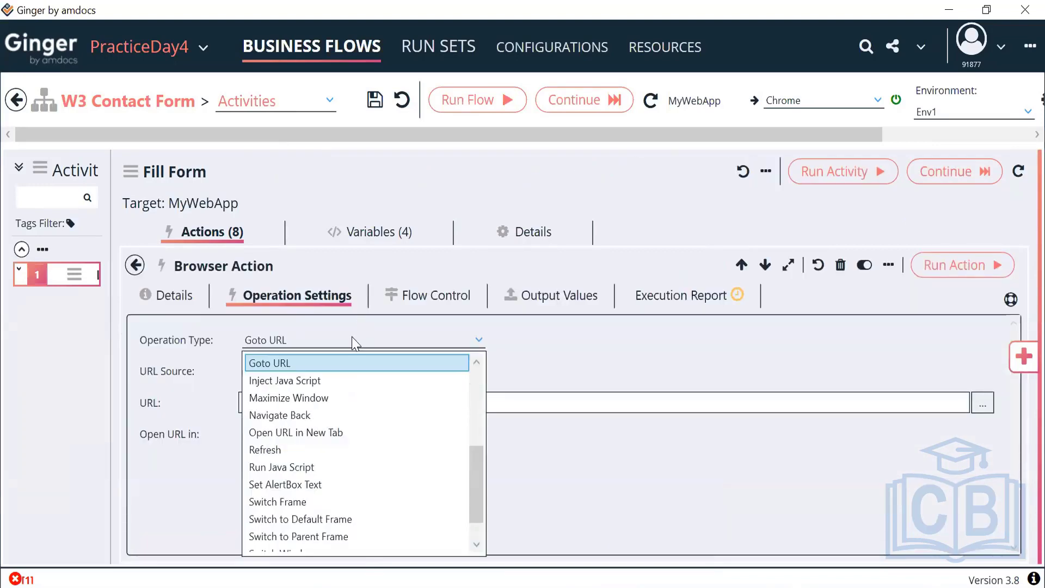
scroll(366, 461, down, 1)
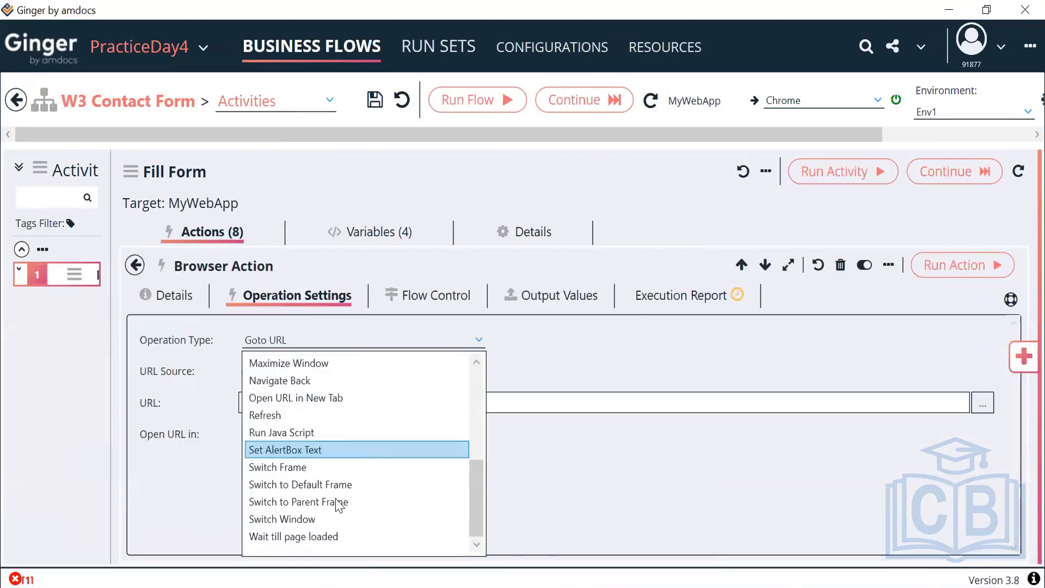
click(323, 520)
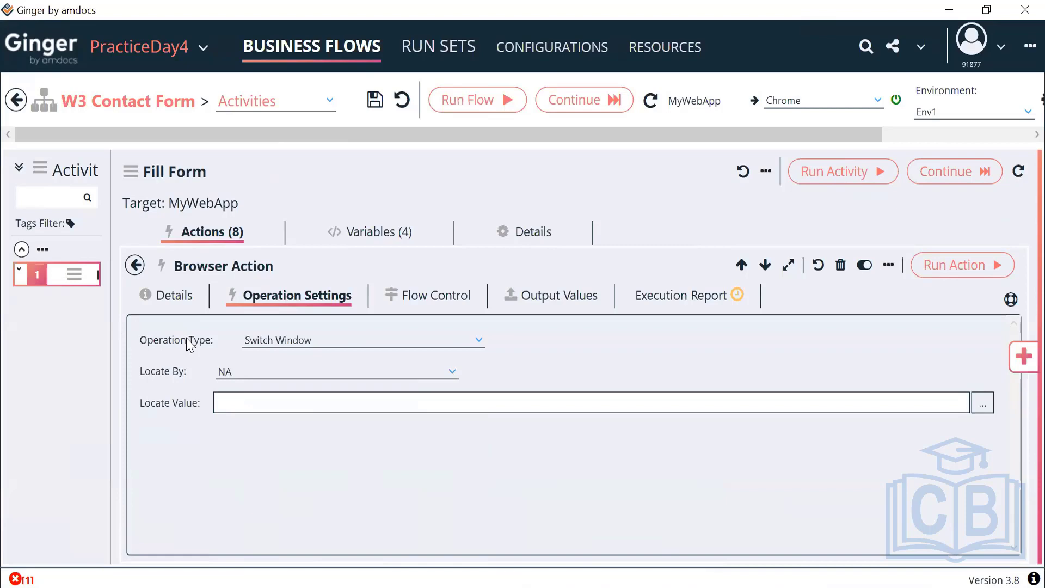
click(254, 378)
click(273, 432)
Switch to Chrome, inspect the contact form page, and select the title text inside the head element for copying.
key(alt+Tab)
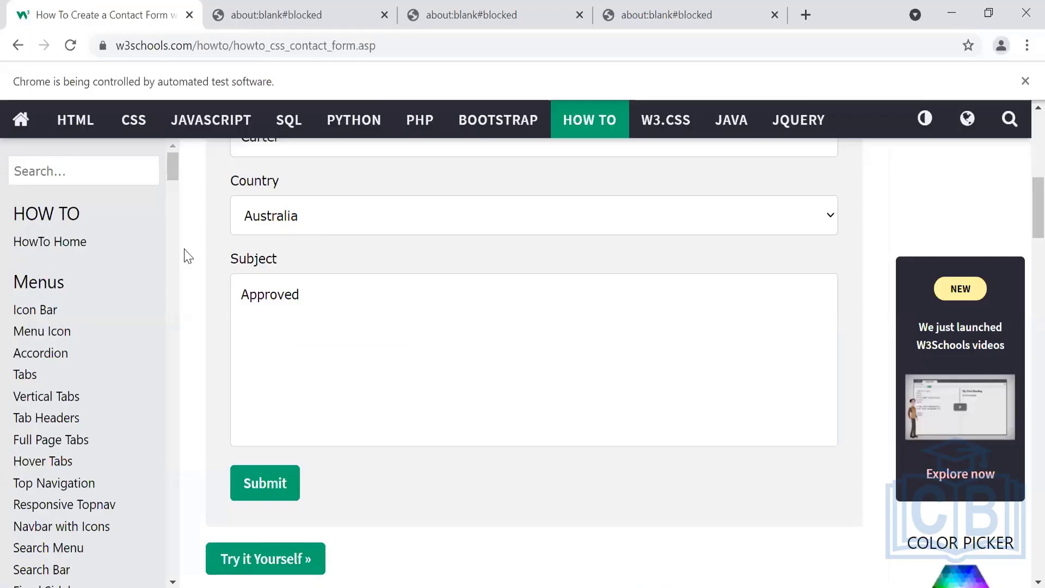
right_click(185, 251)
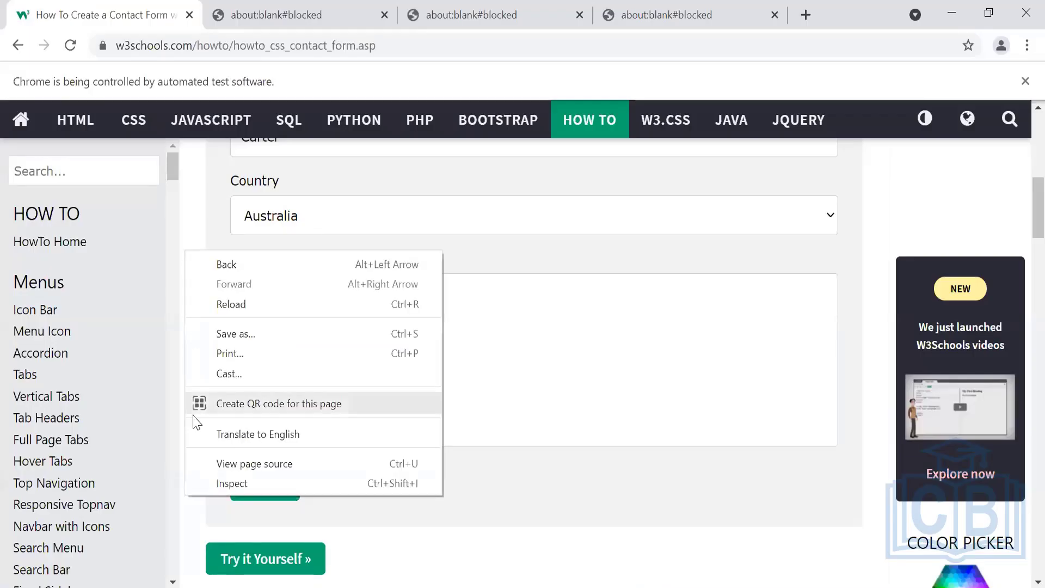
click(198, 483)
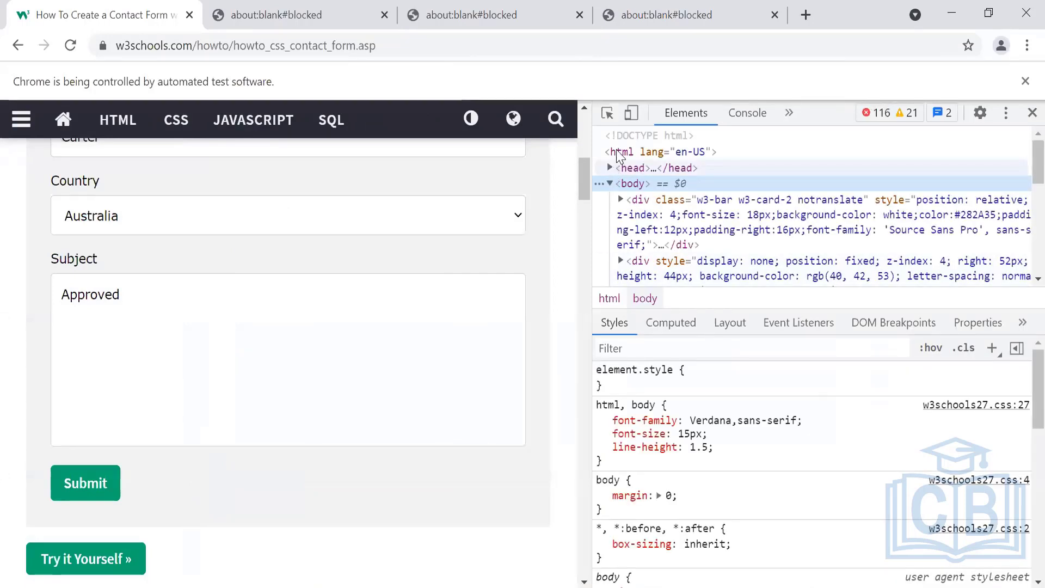
click(610, 168)
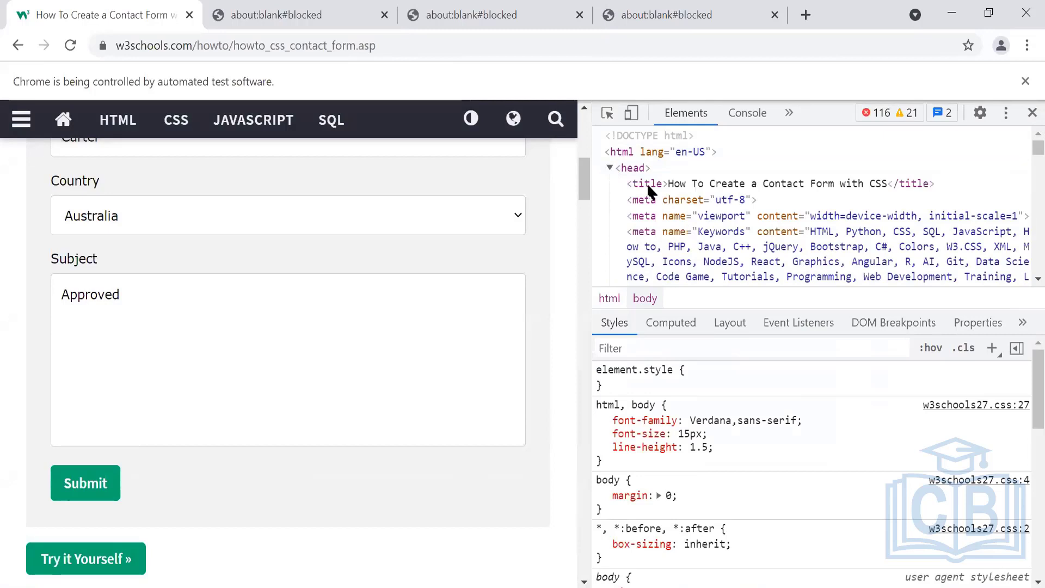
click(675, 184)
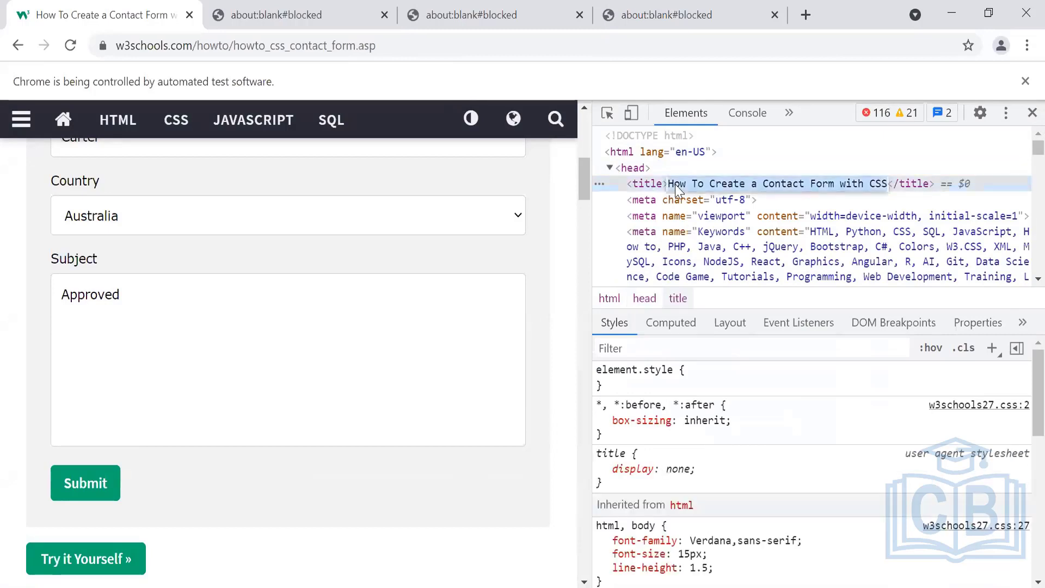
Switch to Ginger and set the Browser Action's locate value to "How To Create a Contact Form with CSS".
key(alt+Tab)
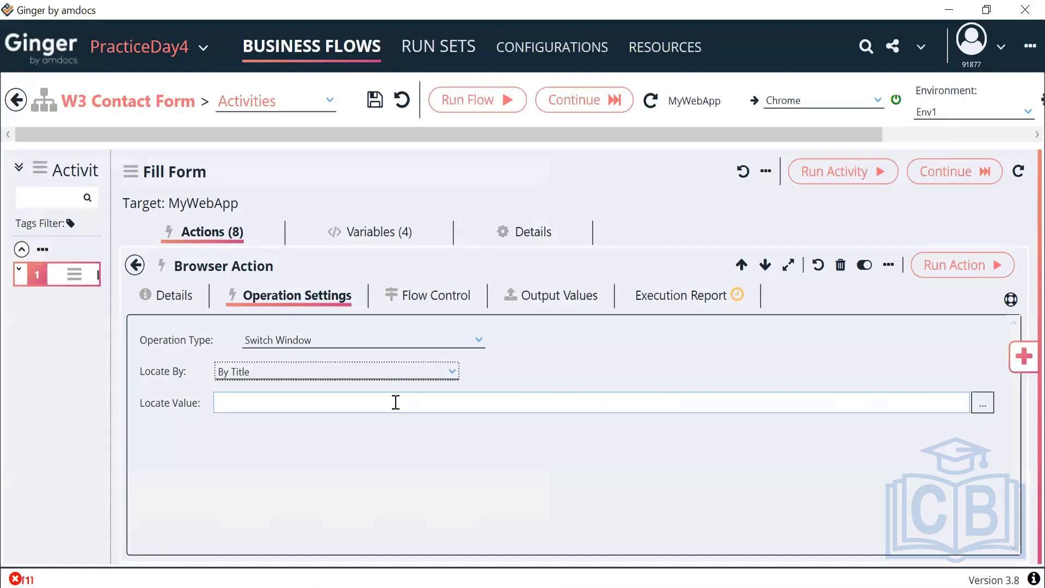
click(395, 402)
text(How To Create a Contact Form with CSS)
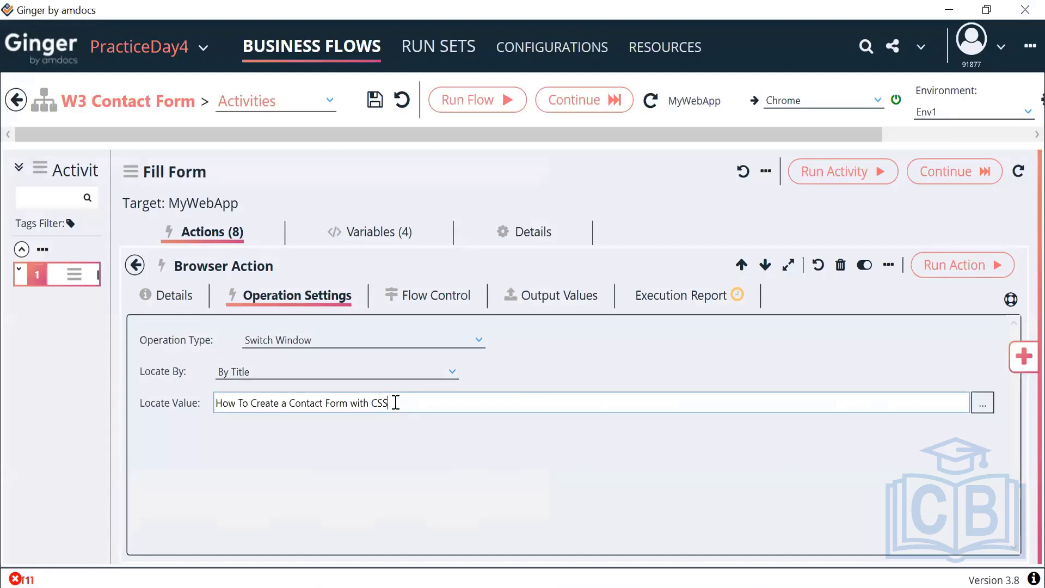
drag(401, 402, 123, 412)
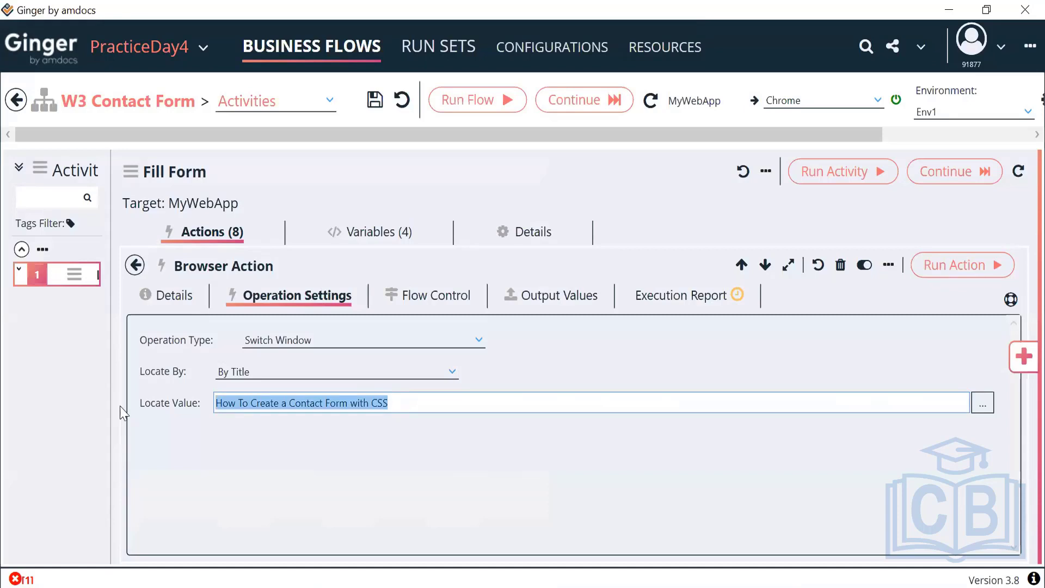
Change the Browser Action's description to "Switch back to Home Page".
click(178, 296)
drag(237, 384, 86, 381)
text(Switch )
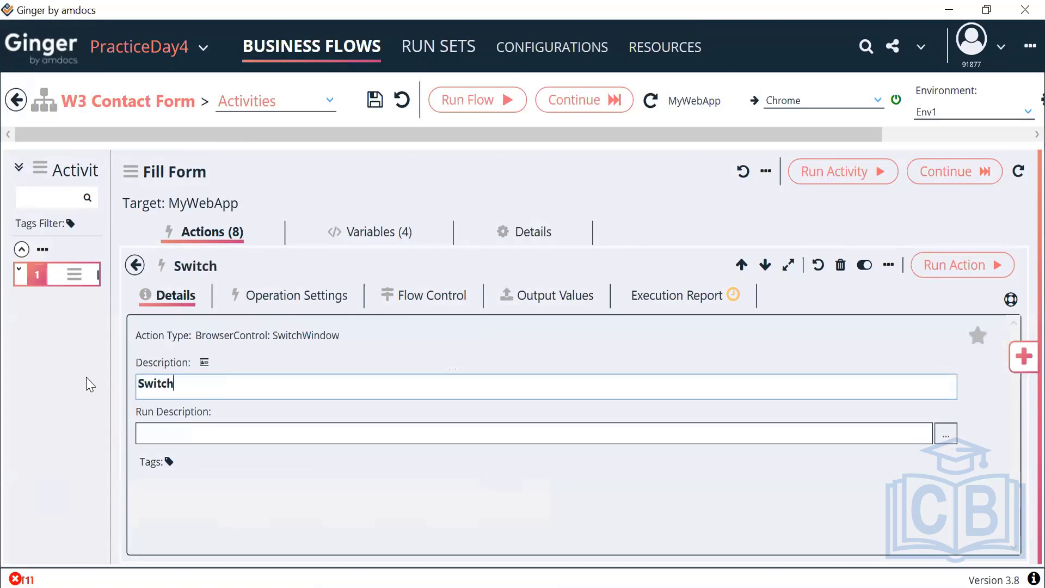
text(back to W)
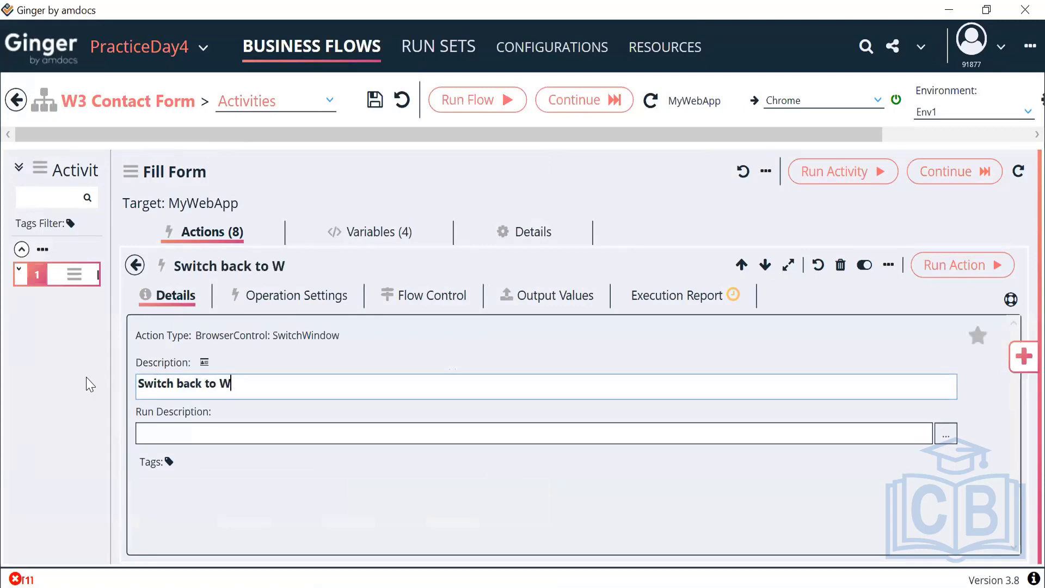
key(BackSpace)
text(Home)
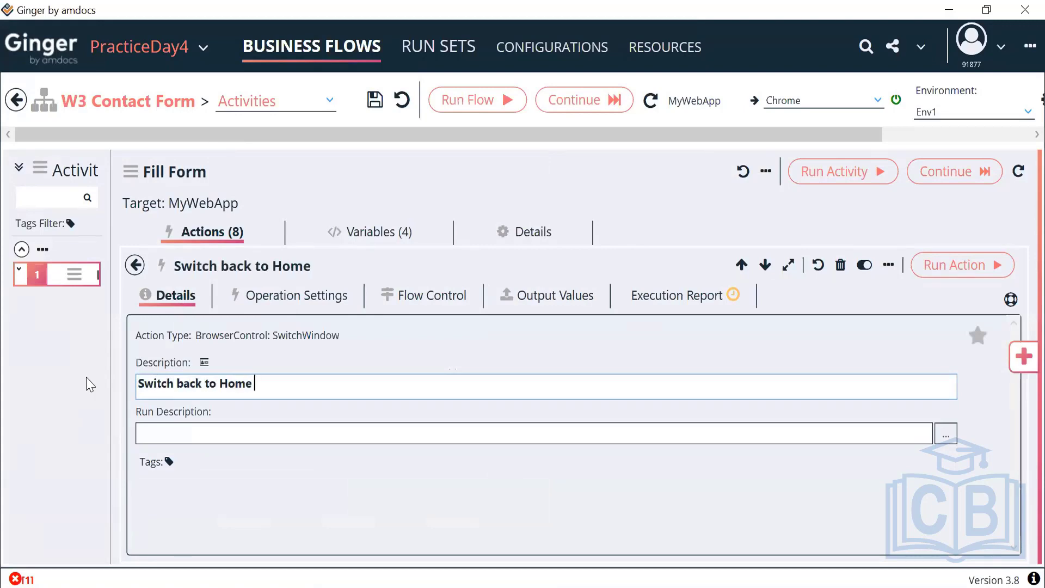
text( Page)
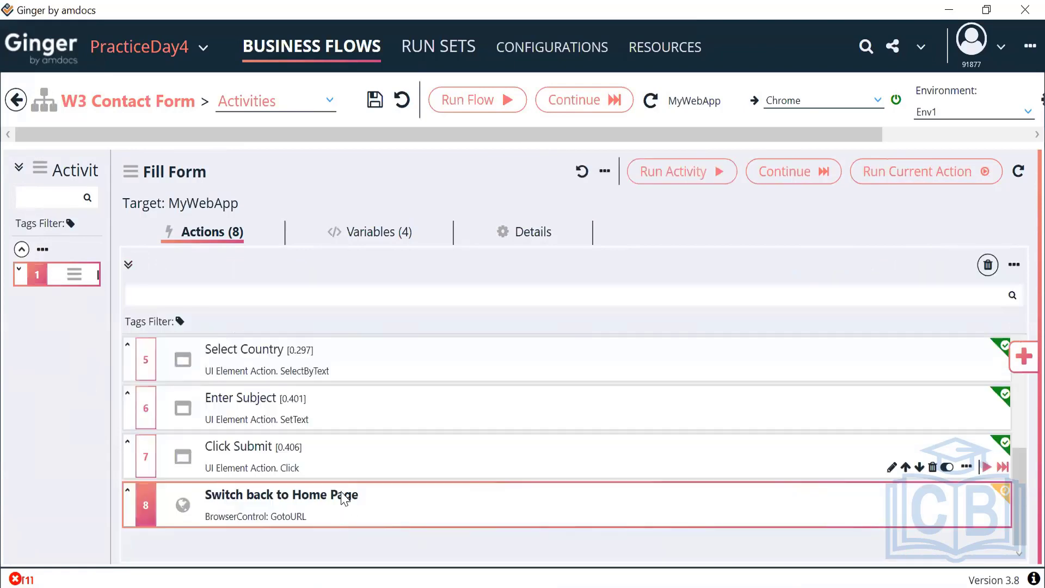
Review the Switch back to Home Page action's window title locator and check the contact form window in Chrome.
double_click(390, 508)
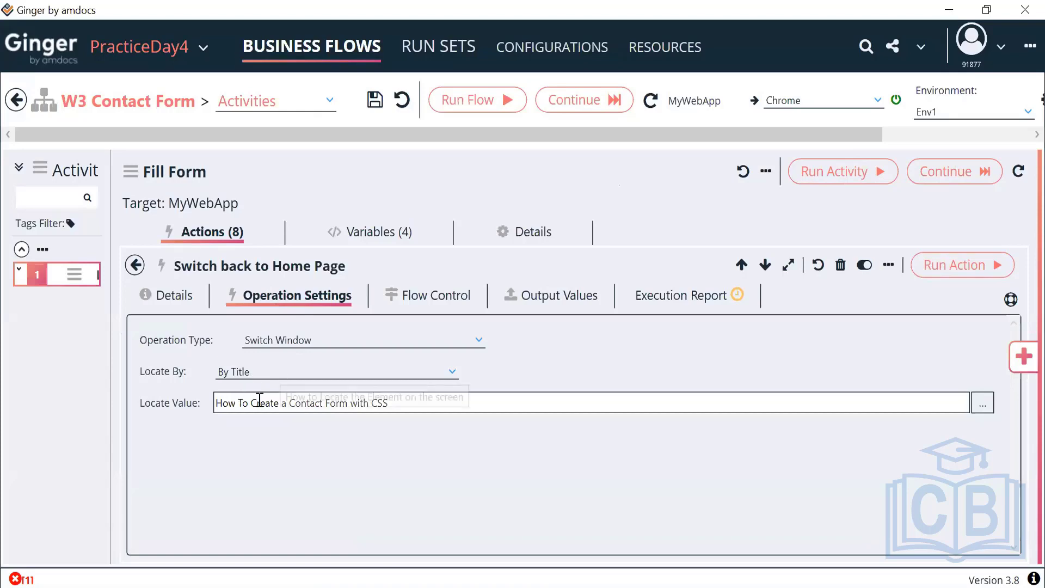
drag(396, 407, 173, 402)
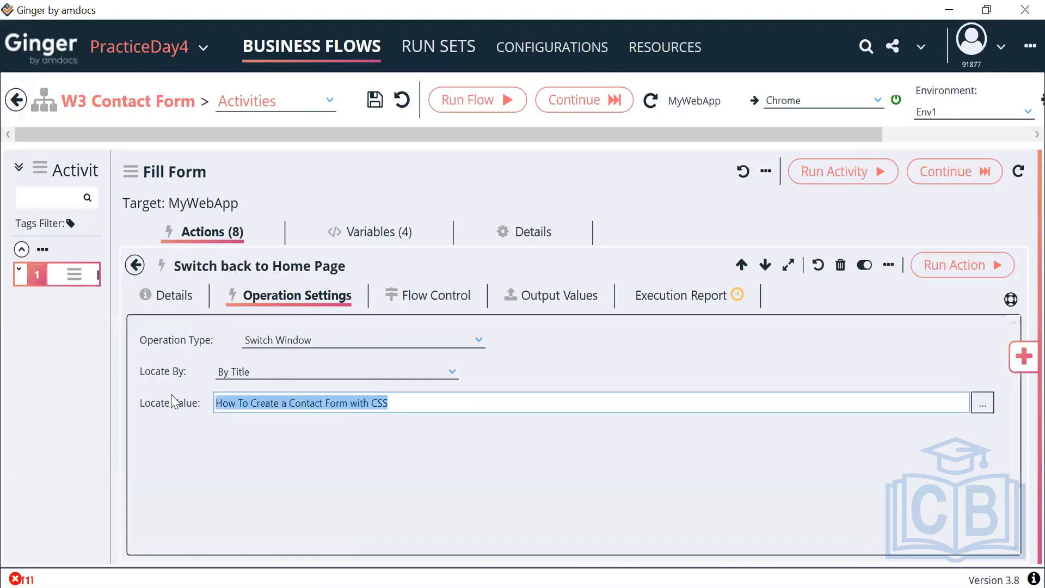
click(137, 269)
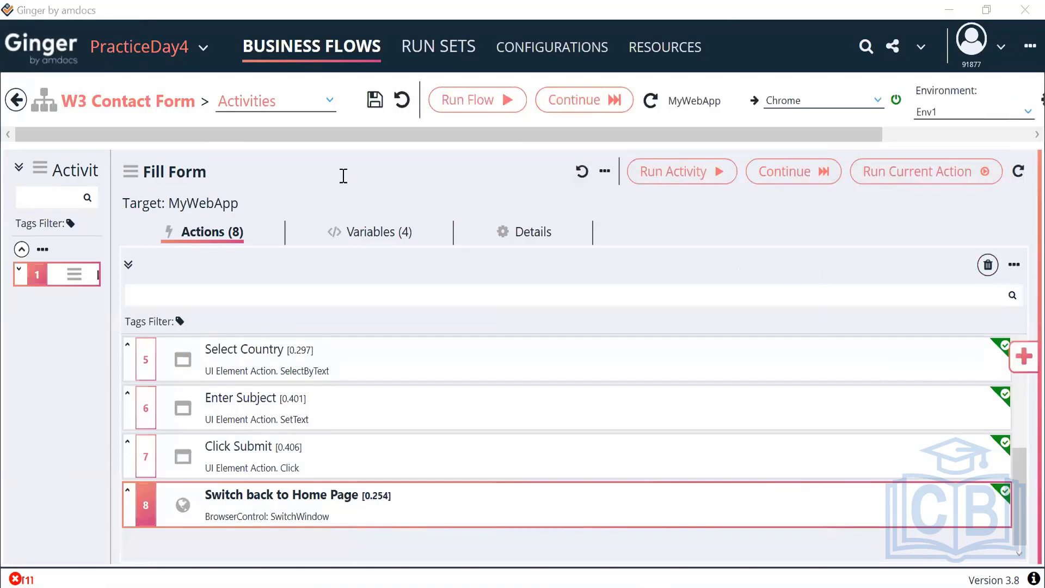
key(alt+Tab)
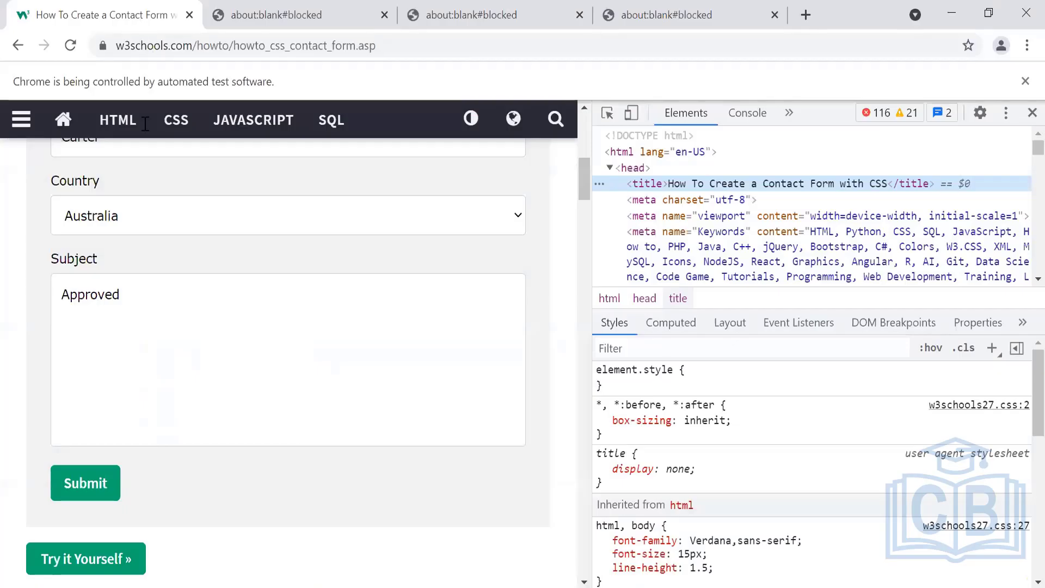
key(alt+Tab)
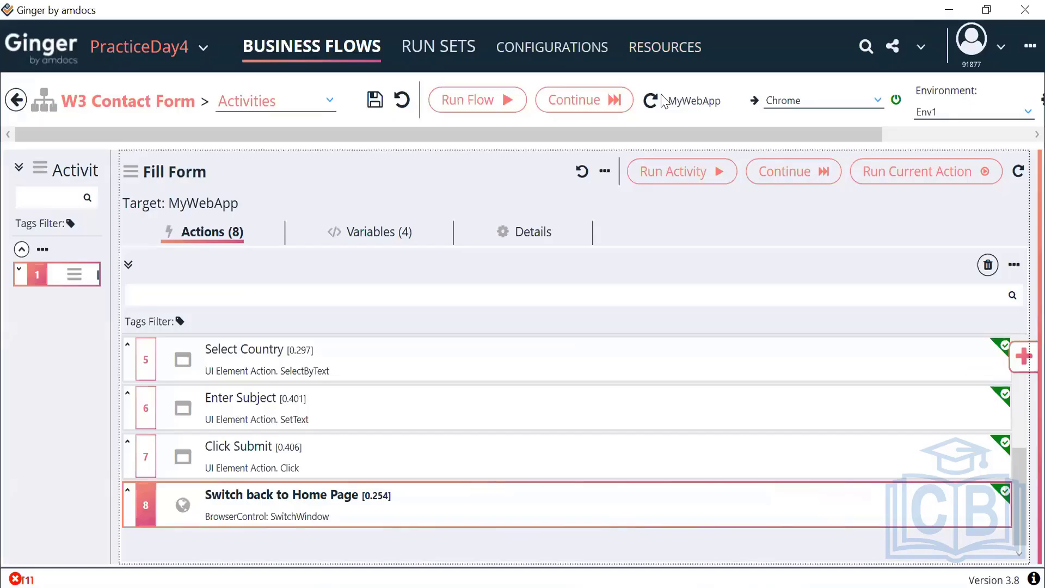
key(alt+Tab)
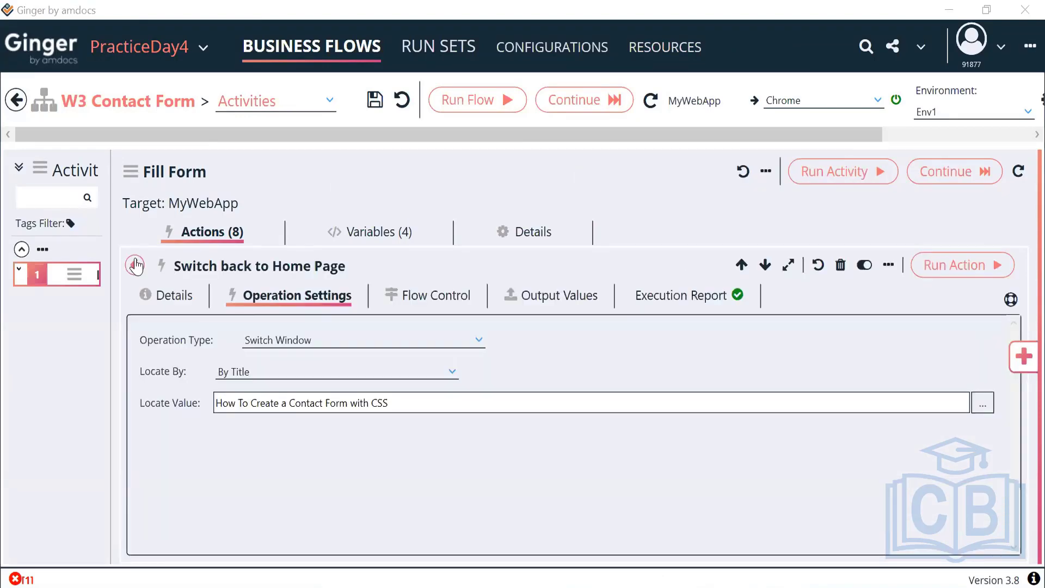
click(132, 264)
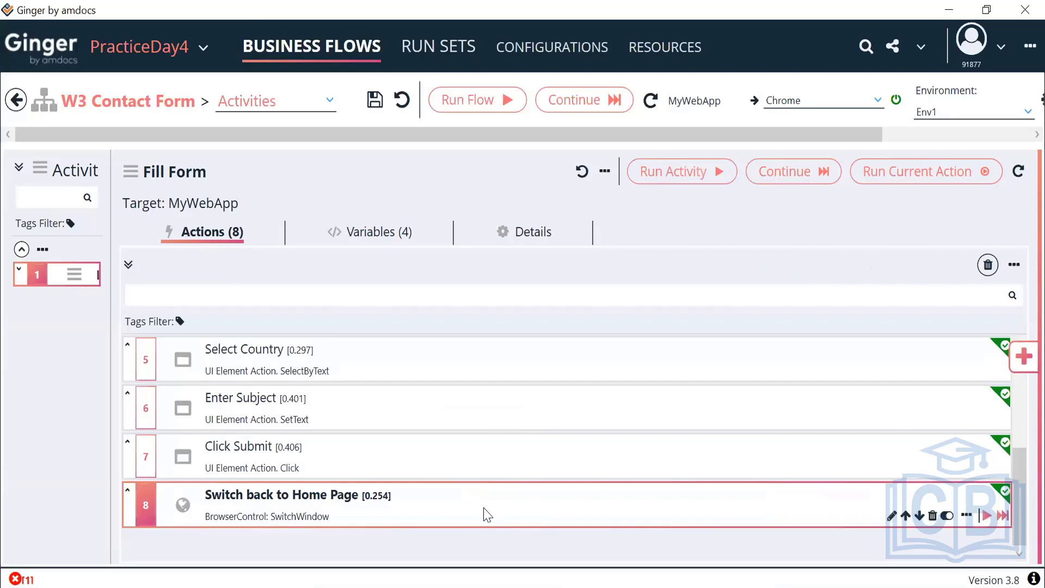
Switch to Chrome and close the developer tools on the contact form page.
key(alt+Tab)
key(alt+Tab)
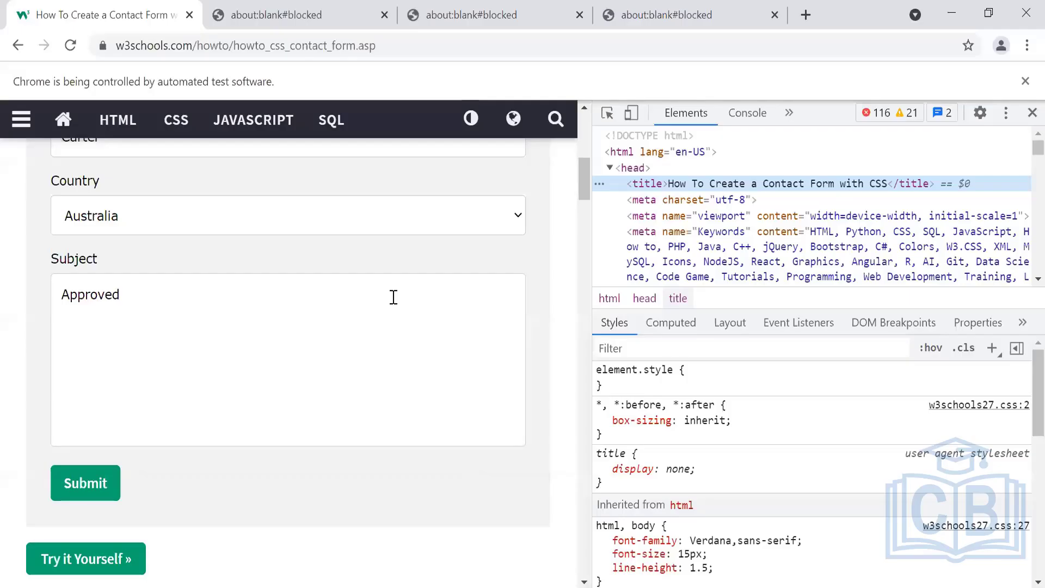
scroll(392, 296, up, 3)
scroll(393, 298, up, 1)
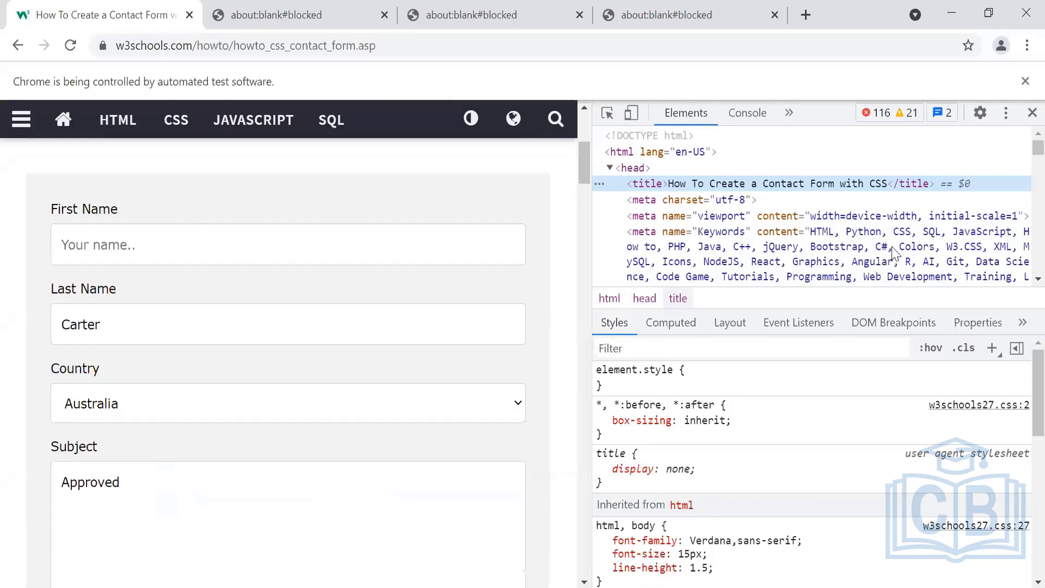
click(1029, 113)
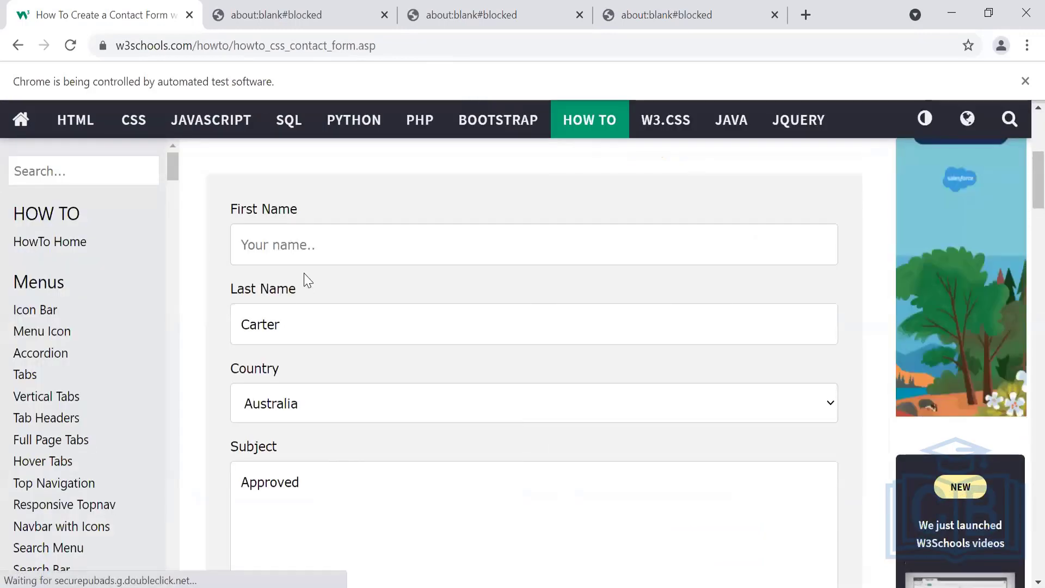
Clear the Last Name and Subject fields of the contact form.
click(309, 322)
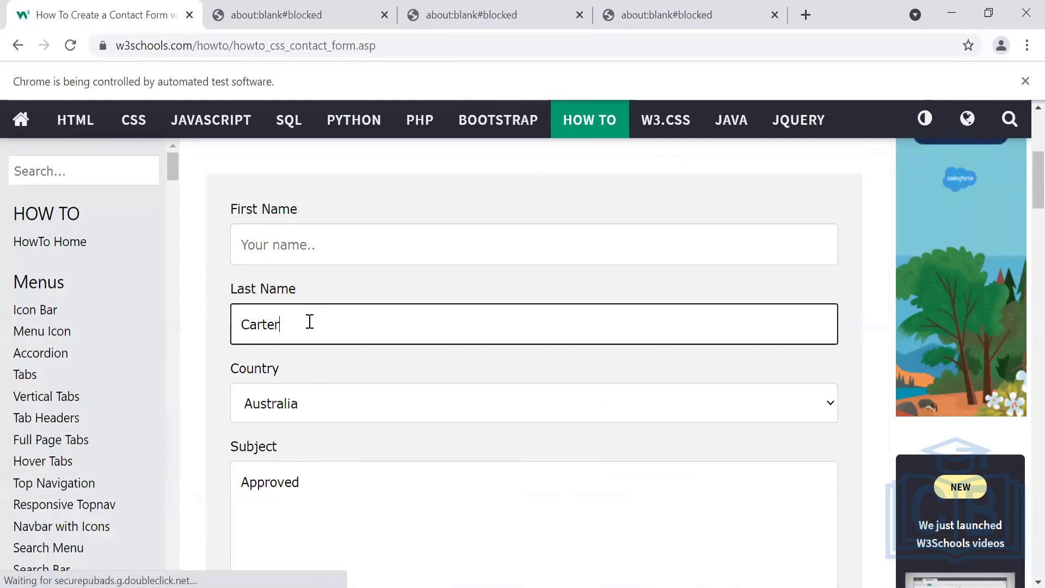
key(ctrl+a)
key(Delete)
click(304, 408)
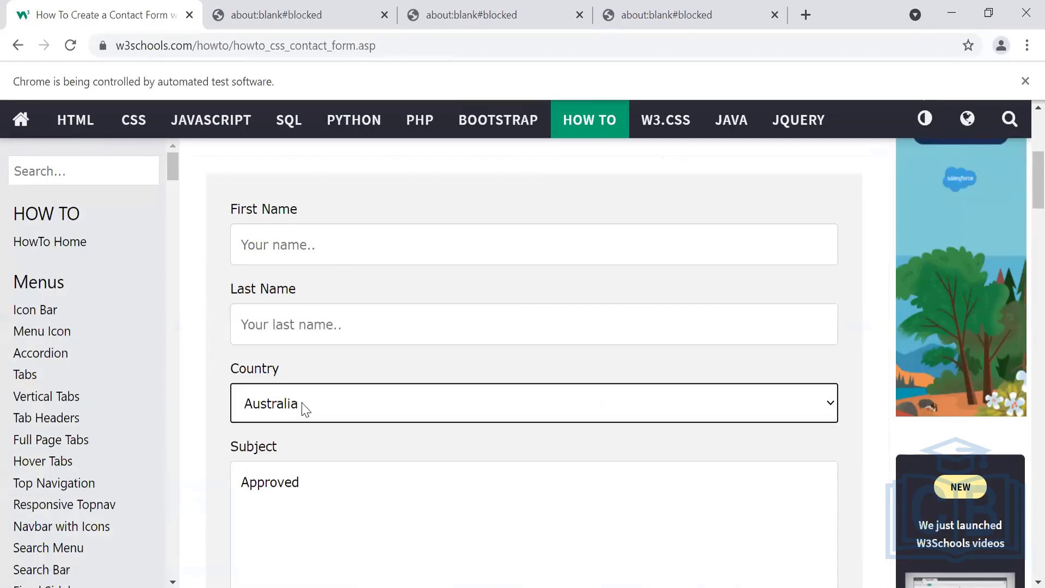
click(317, 476)
key(ctrl+a)
key(Delete)
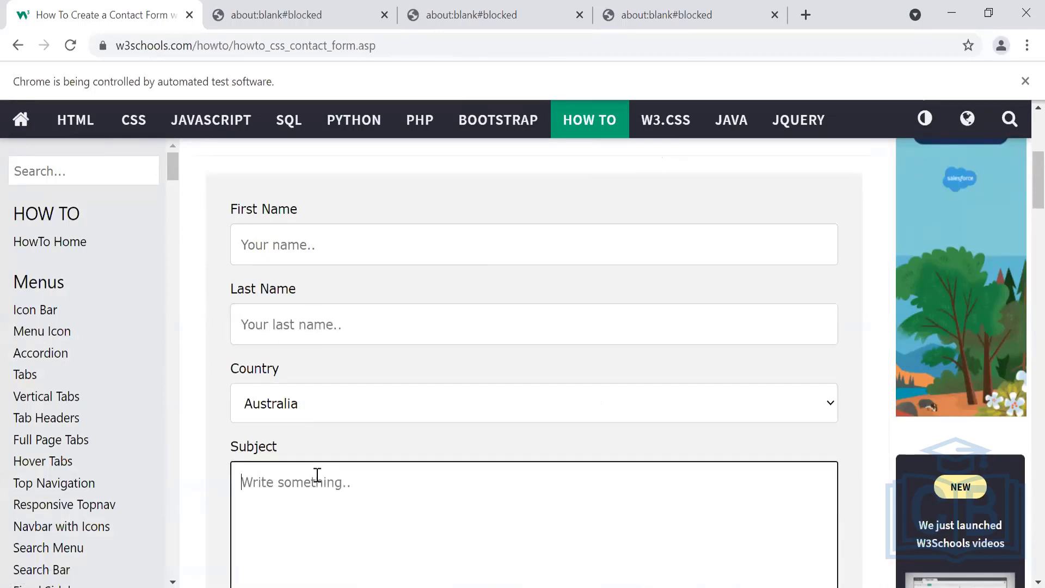
Restore the cleared text in the contact form's Last Name and Subject fields.
key(ctrl+z)
key(ctrl+c)
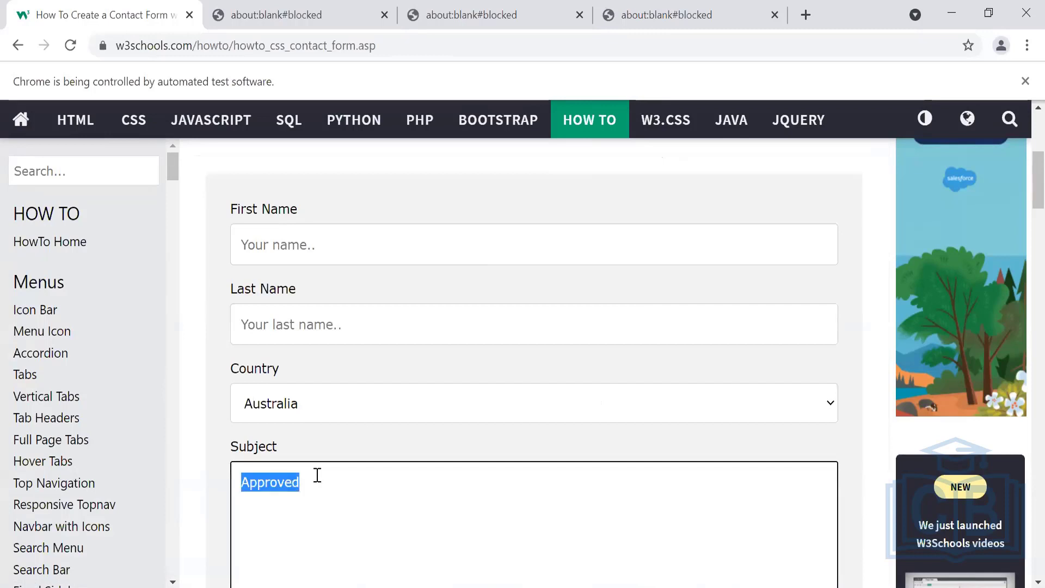
click(419, 326)
text(Carter)
key(ctrl+a)
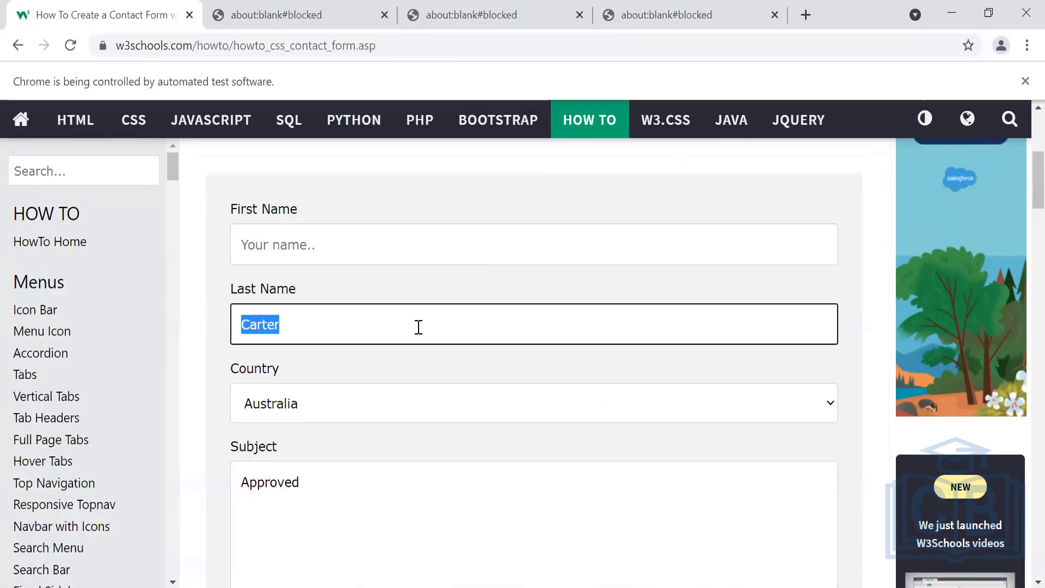
click(418, 230)
key(ctrl+z)
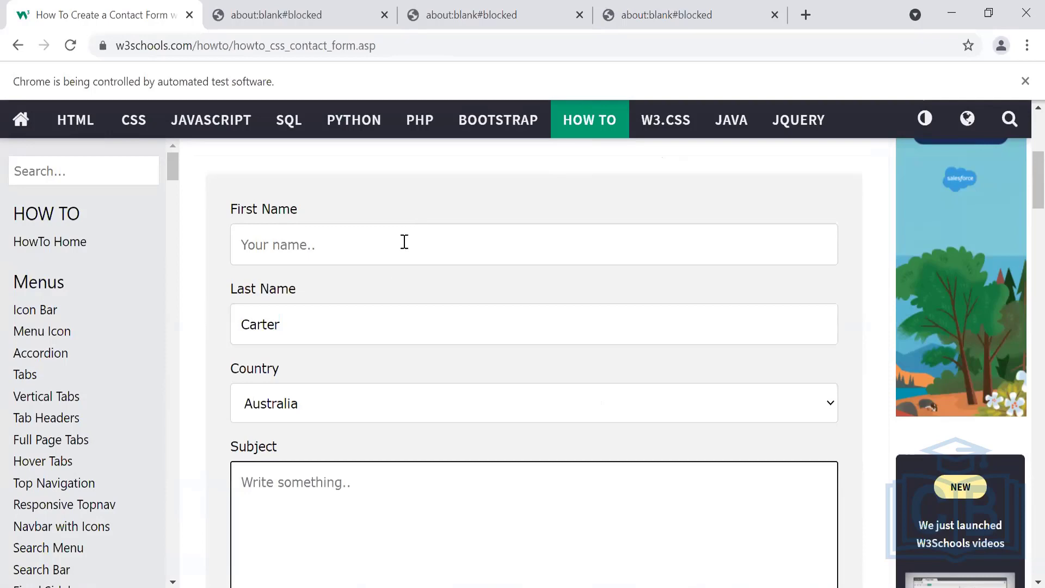
key(ctrl+v)
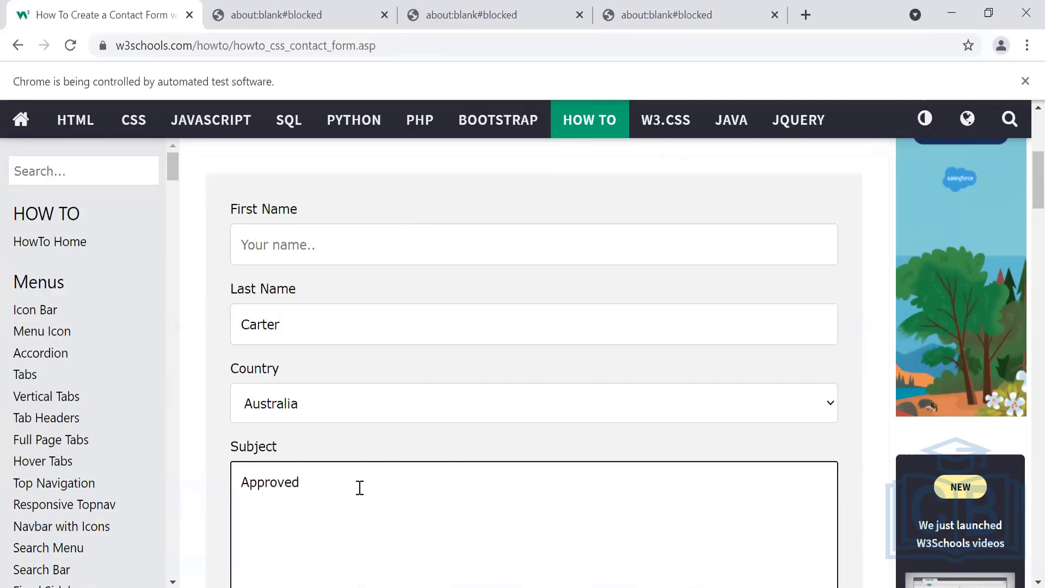
Fill in the contact form's First Name field and remove the extra name at its end.
scroll(422, 448, down, 3)
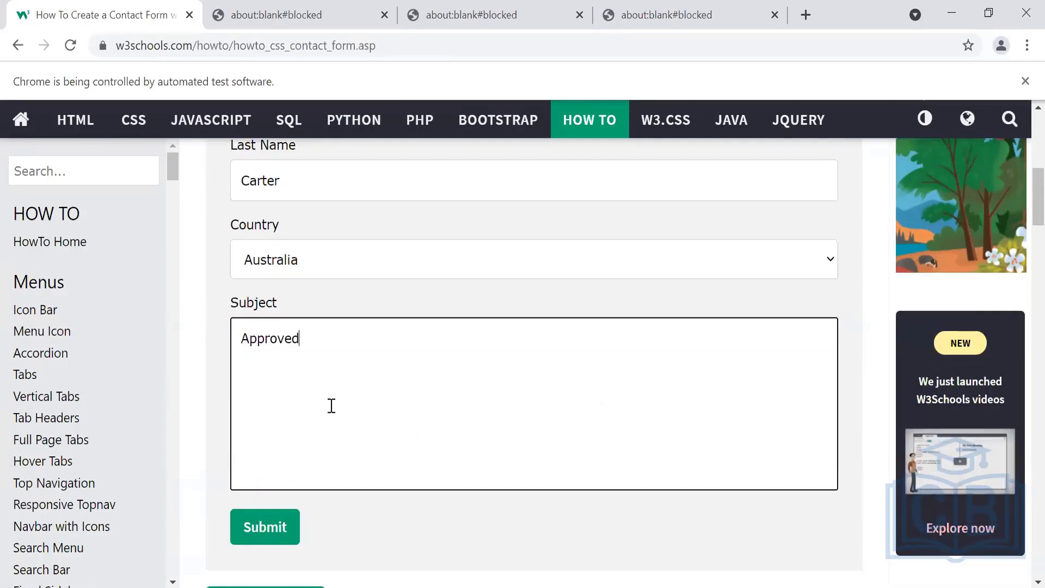
scroll(348, 346, up, 3)
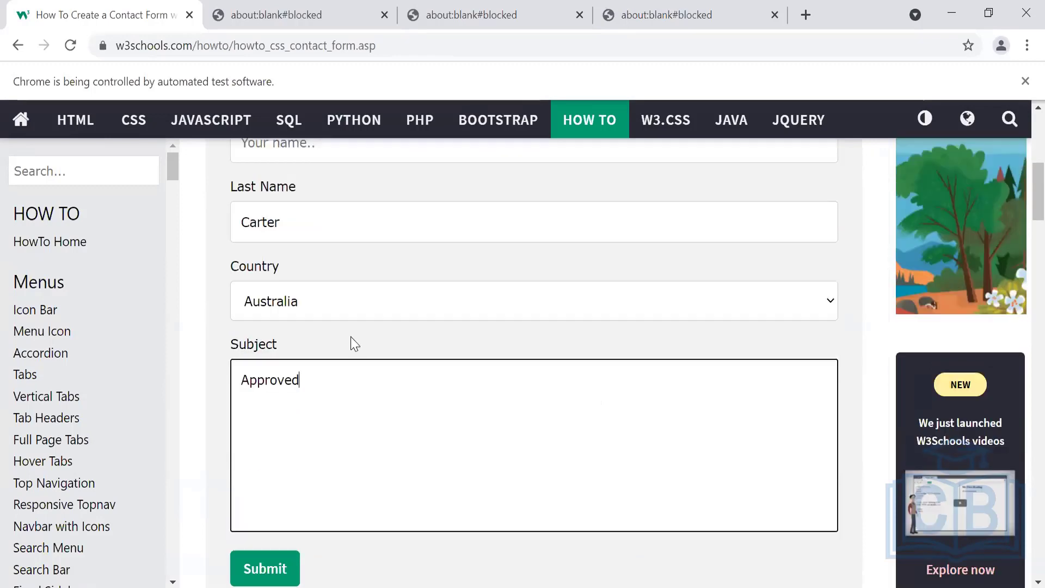
click(344, 217)
text(JohnRohit)
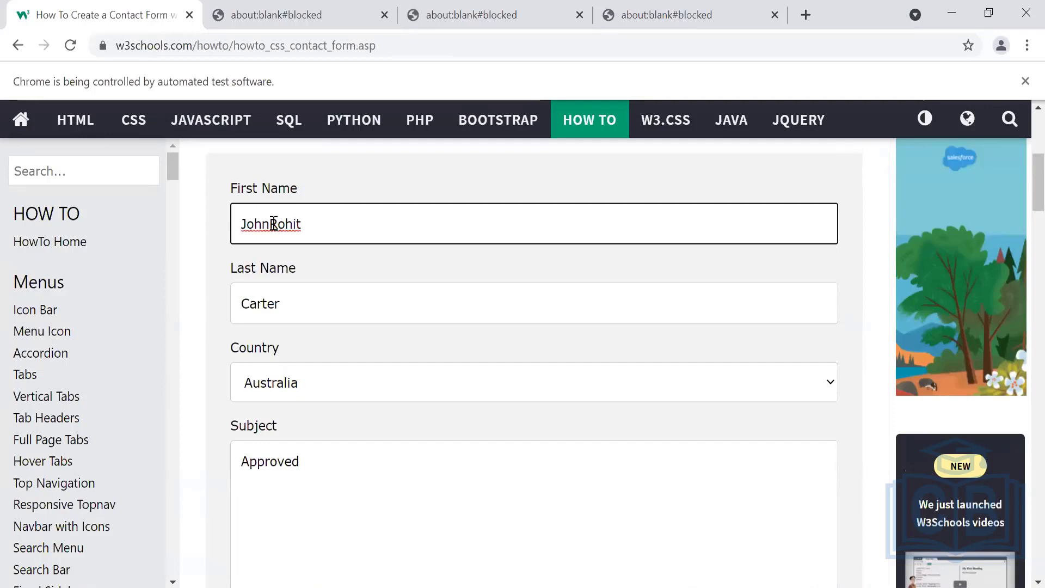
drag(272, 224, 345, 222)
key(BackSpace)
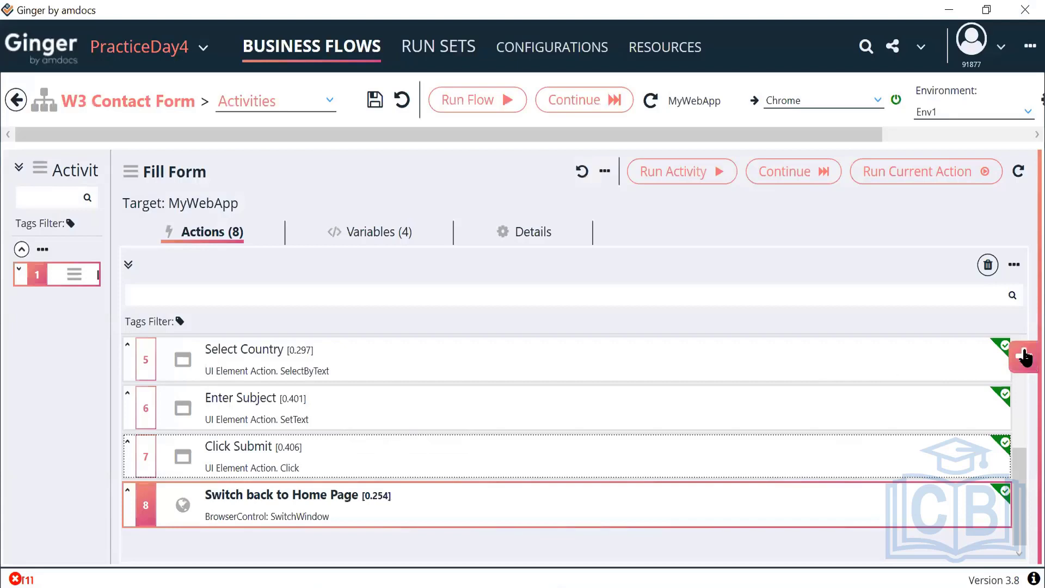
Switch to Ginger, add a UIElement Action after Switch back to Home Page, and open its settings.
click(1023, 356)
double_click(789, 381)
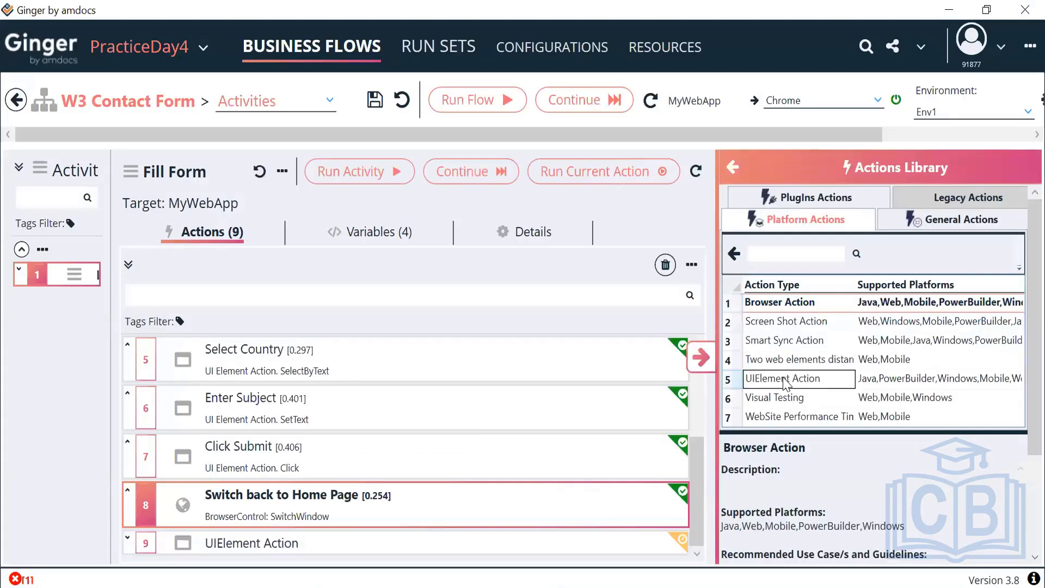
click(698, 359)
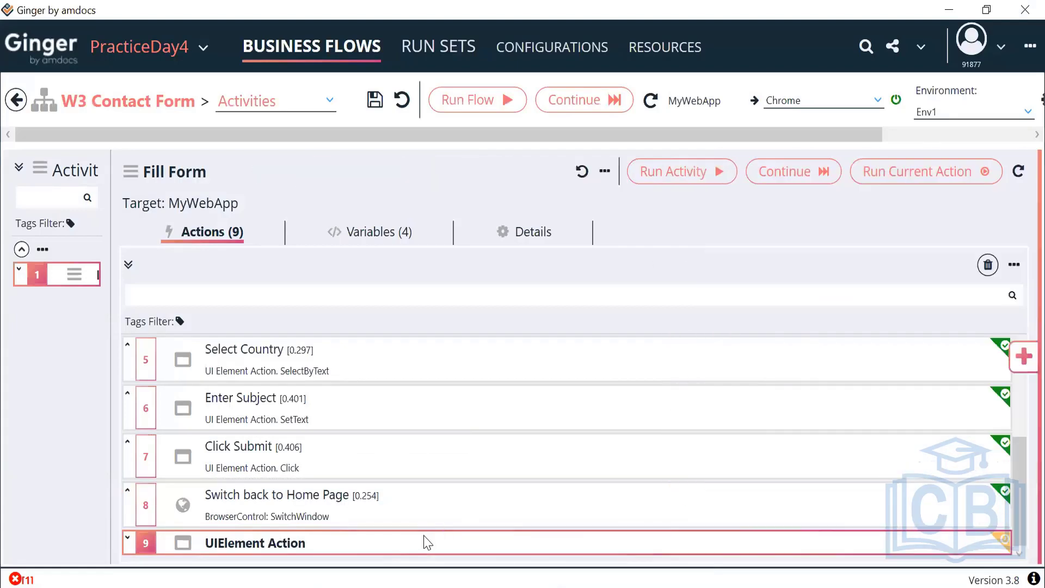
click(429, 541)
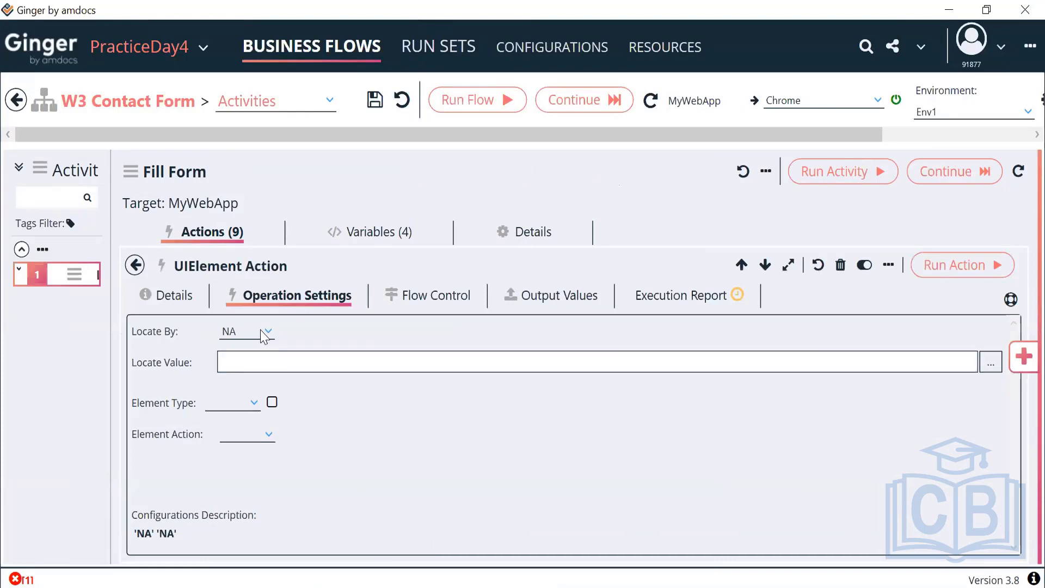
Set the UIElement Action to locate its element By ID with the locate value fname.
click(267, 331)
scroll(272, 392, up, 6)
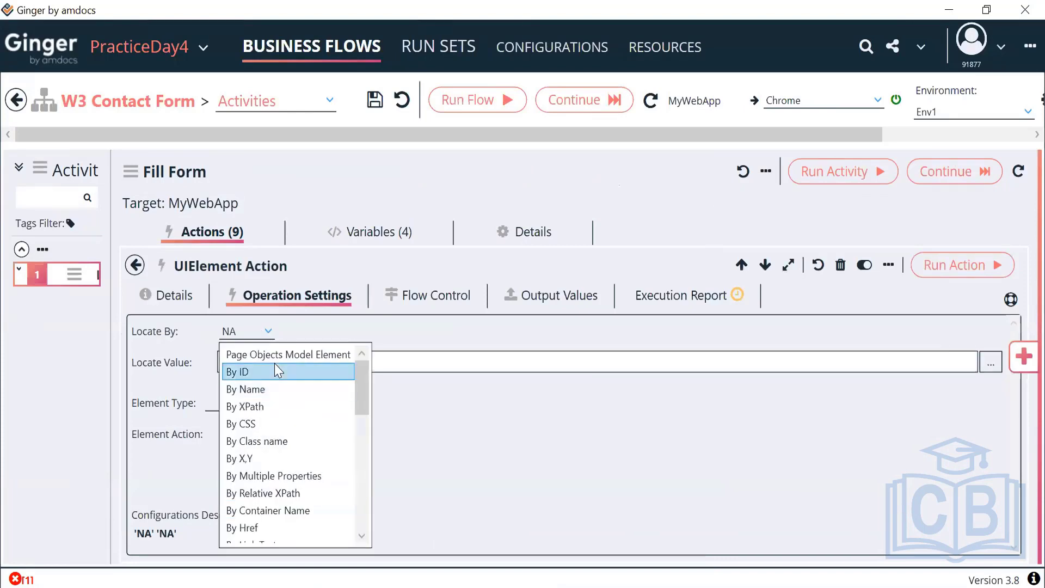
click(275, 364)
click(289, 353)
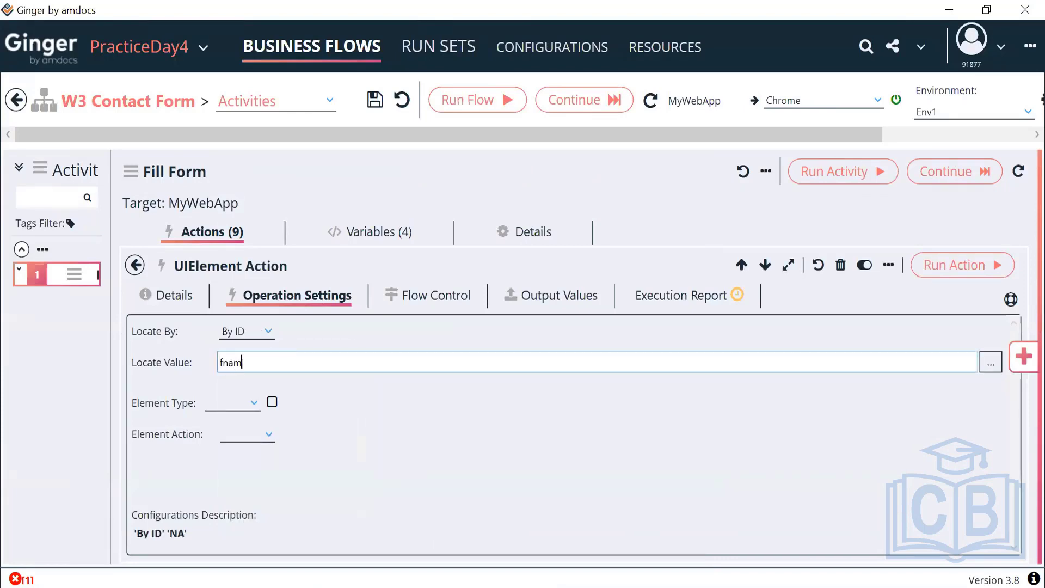
Set the UIElement Action's element type to Text Box and its element action to Clear Value.
click(252, 404)
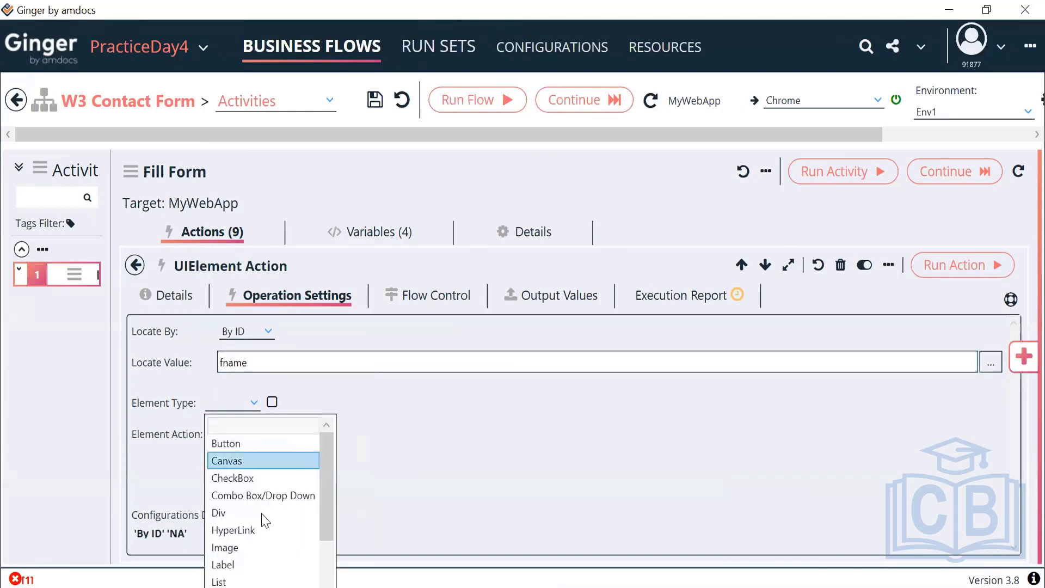
scroll(264, 519, down, 2)
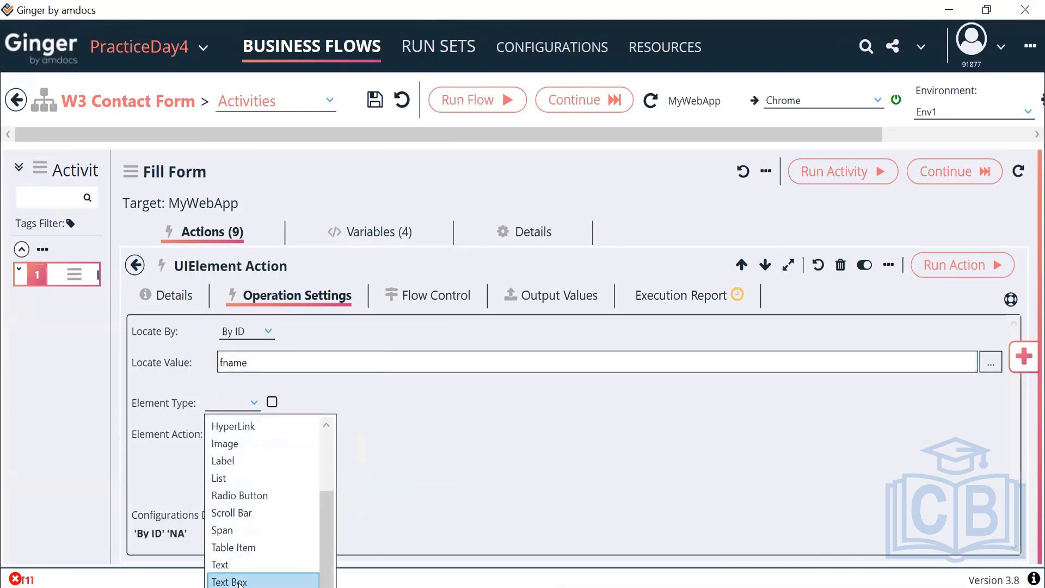
click(256, 580)
click(265, 439)
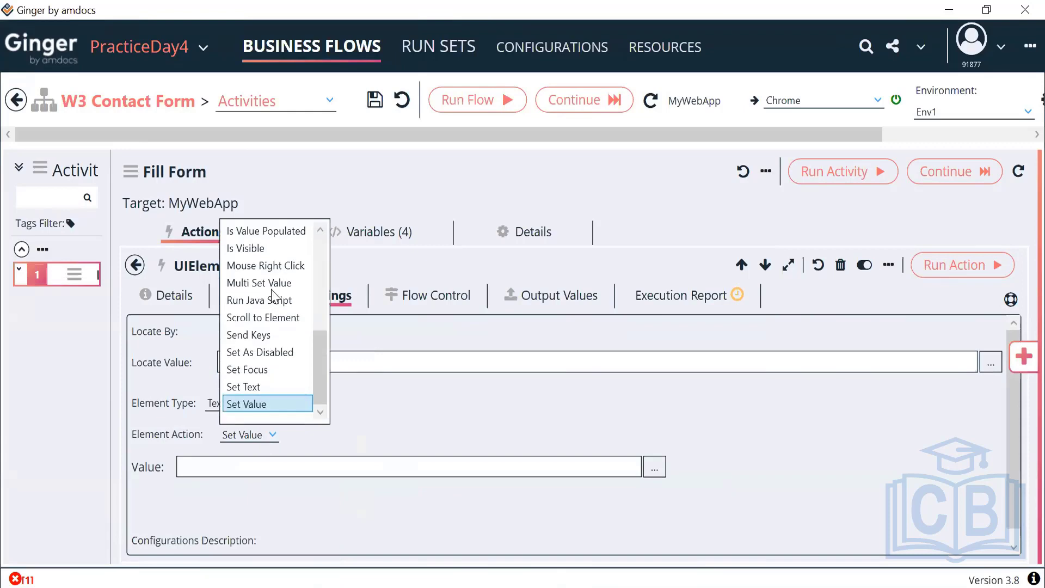
scroll(274, 297, up, 4)
click(275, 250)
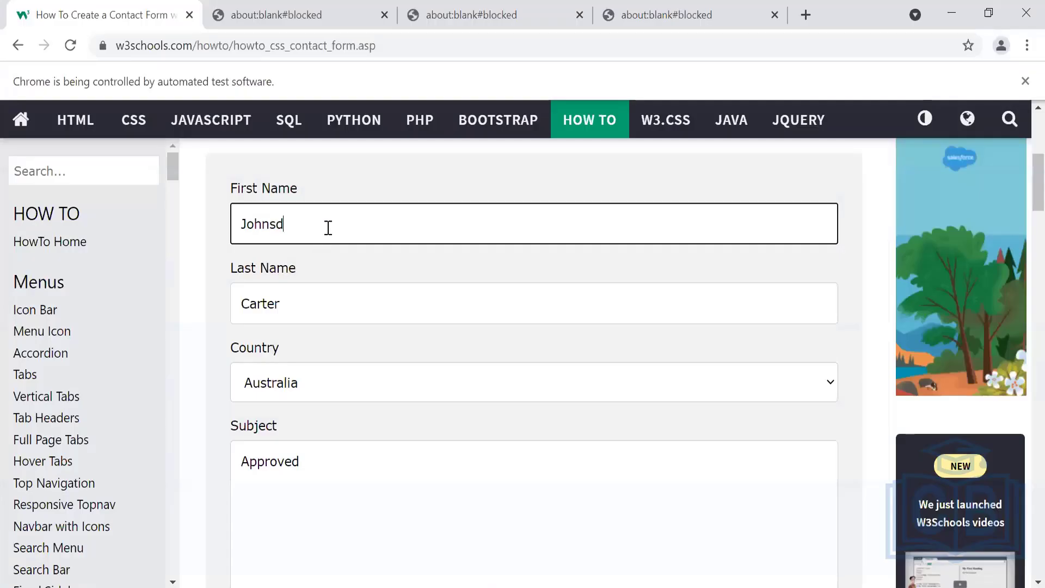
In Chrome, append arbitrary test text to the contact form's First Name field and return to Ginger.
text(fsafasdf)
key(alt+Tab)
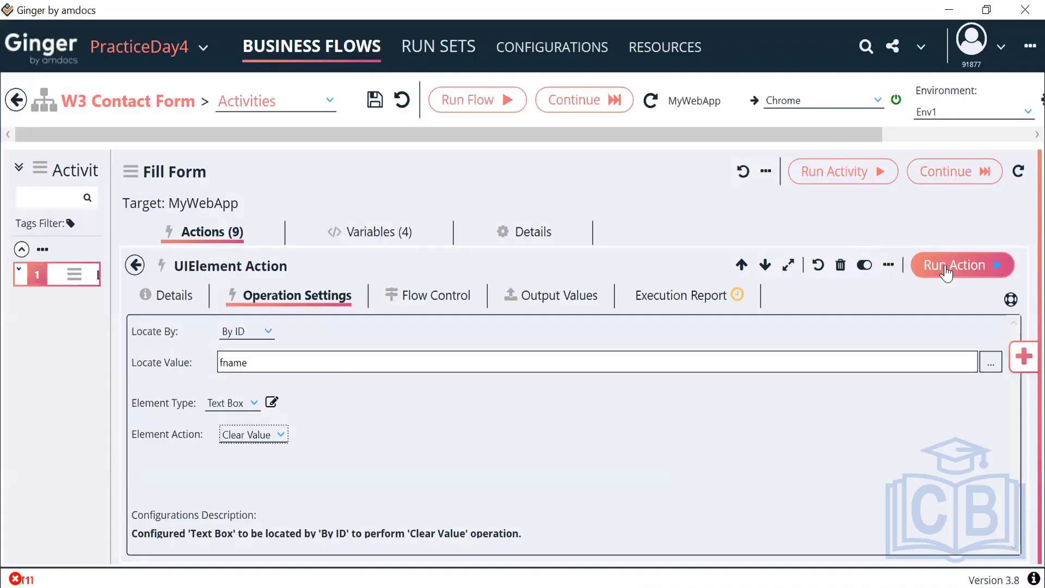
Run the UIElement Action that clears fname, check the contact form's First Name field in Chrome, and return to Ginger.
click(947, 268)
key(alt+Tab)
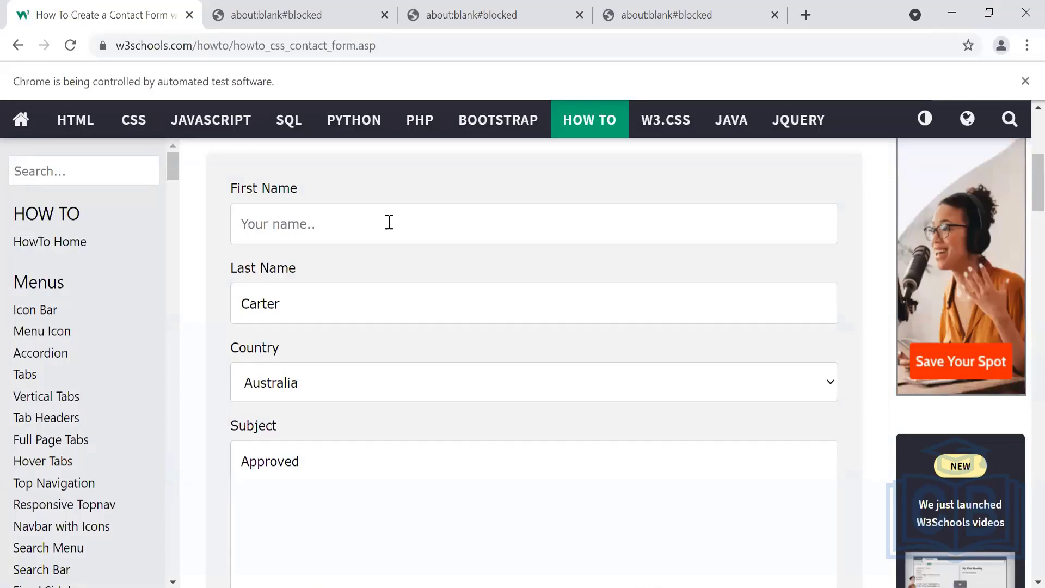
key(alt+Tab)
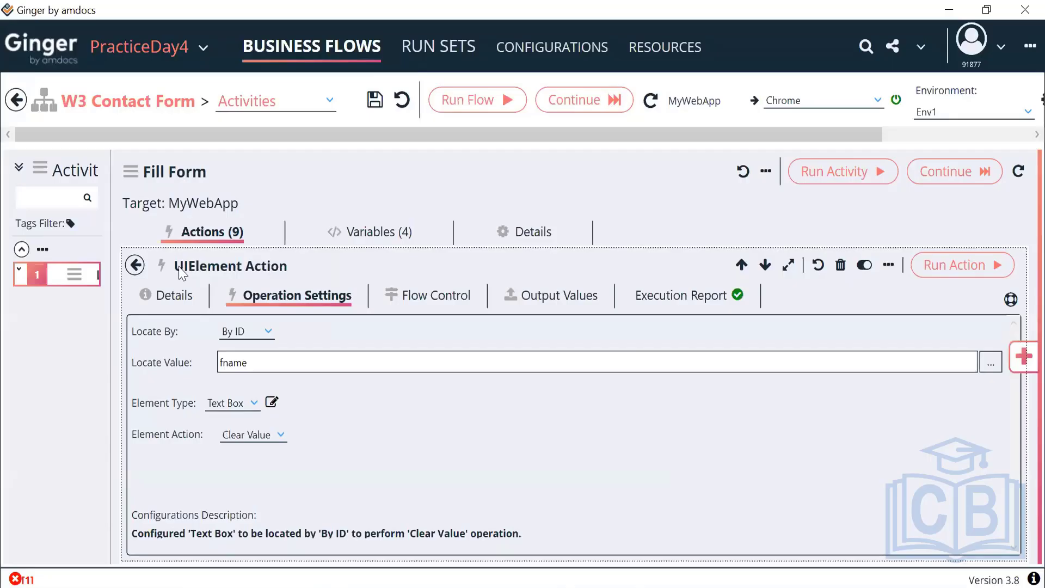
Change the UIElement Action's description to Clear FirstName Value and return to the Fill Form action list.
click(175, 295)
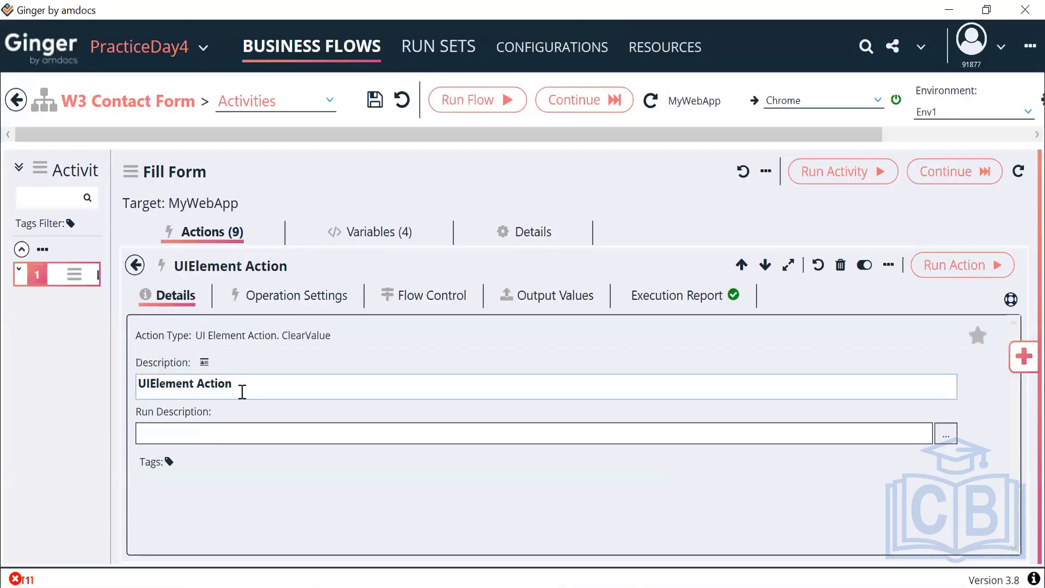
drag(240, 390, 77, 401)
text(Clear F)
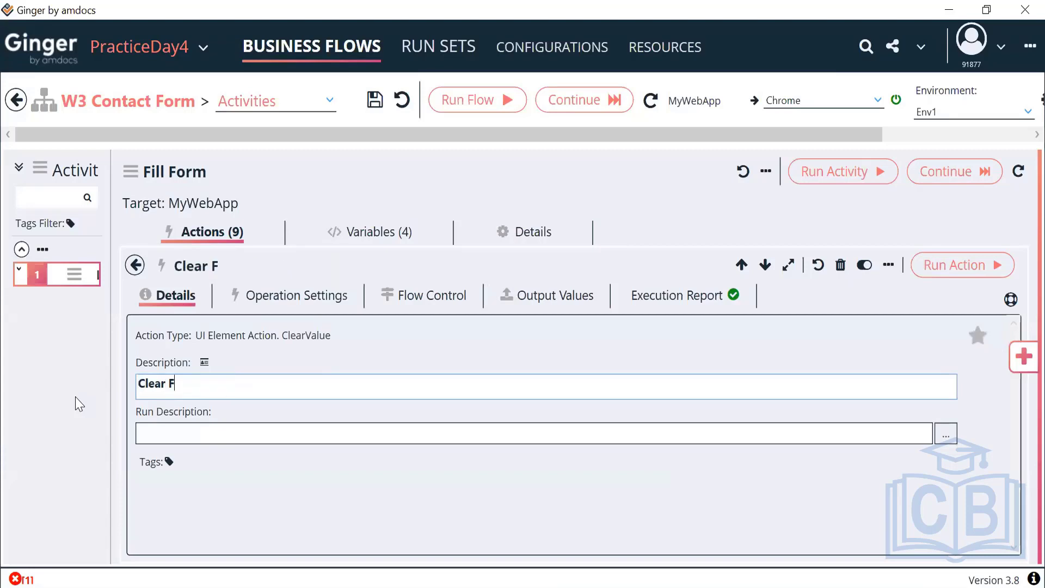
text(irstNAme)
key(BackSpace)
key(BackSpace)
key(BackSpace)
text(ame )
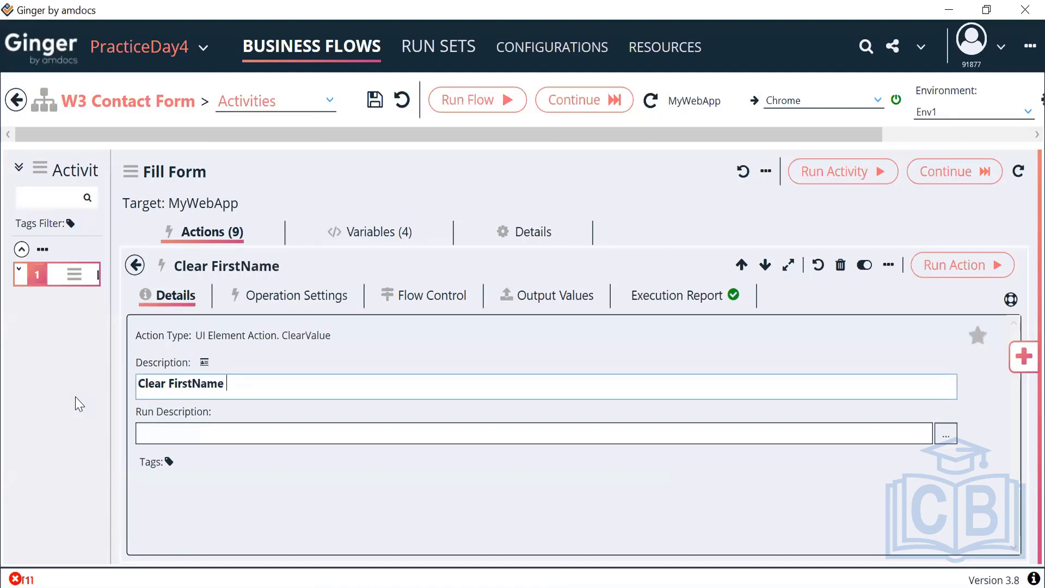
text(Value)
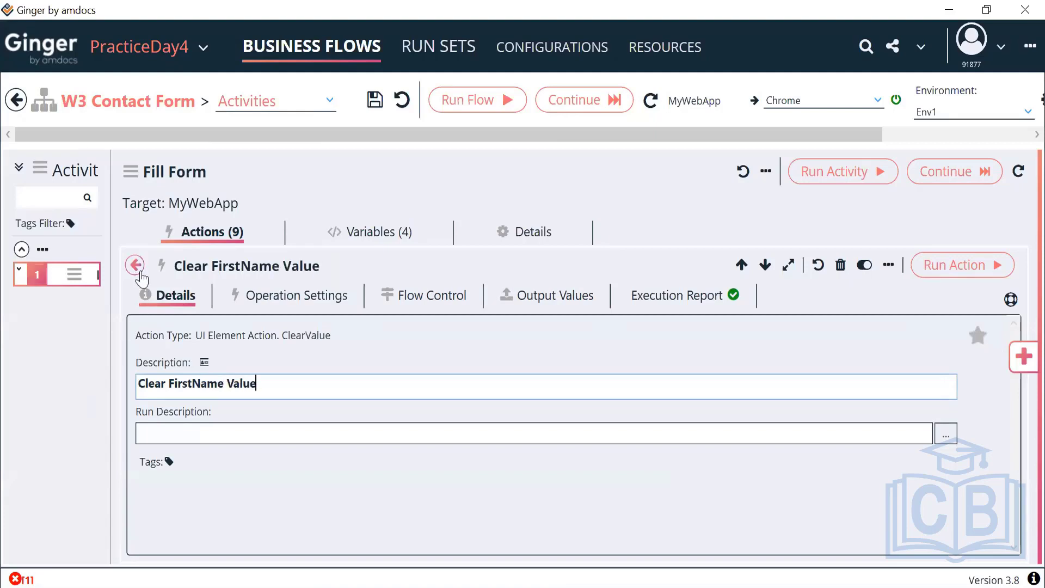
click(136, 266)
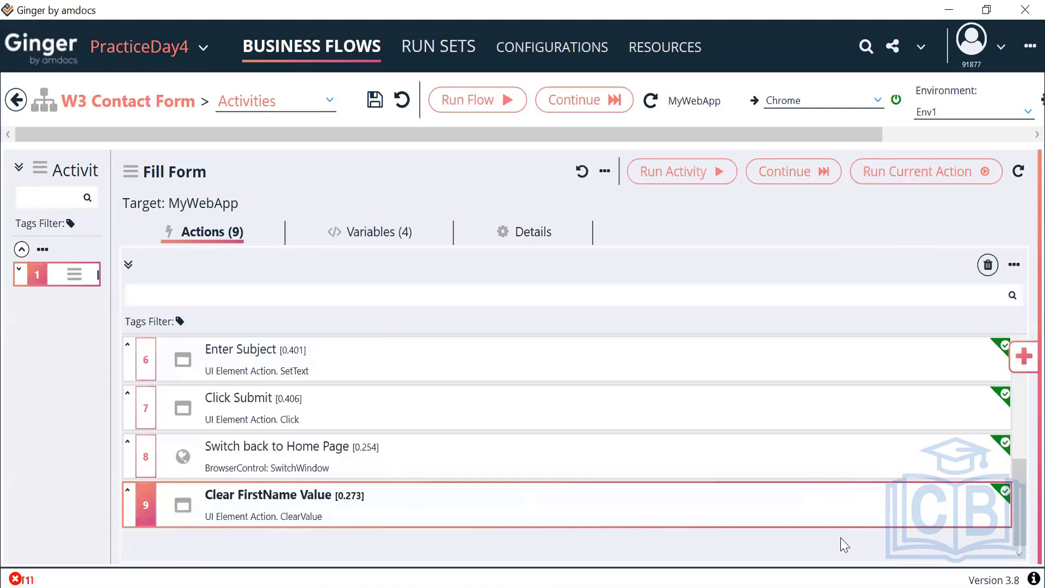
Copy the Clear FirstName Value action and paste it twice into the Fill Form activity.
click(966, 516)
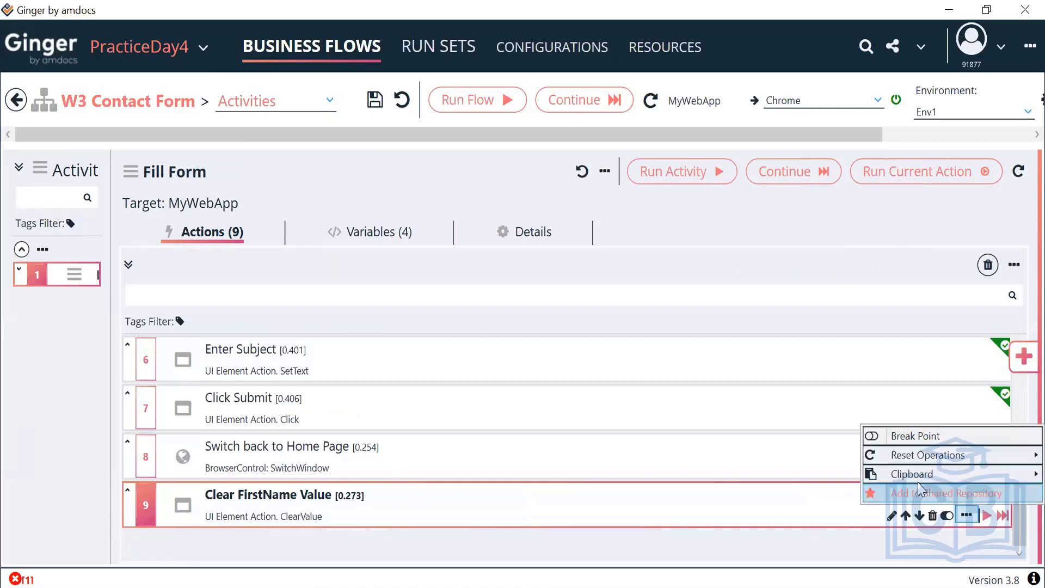
mouse_move(913, 478)
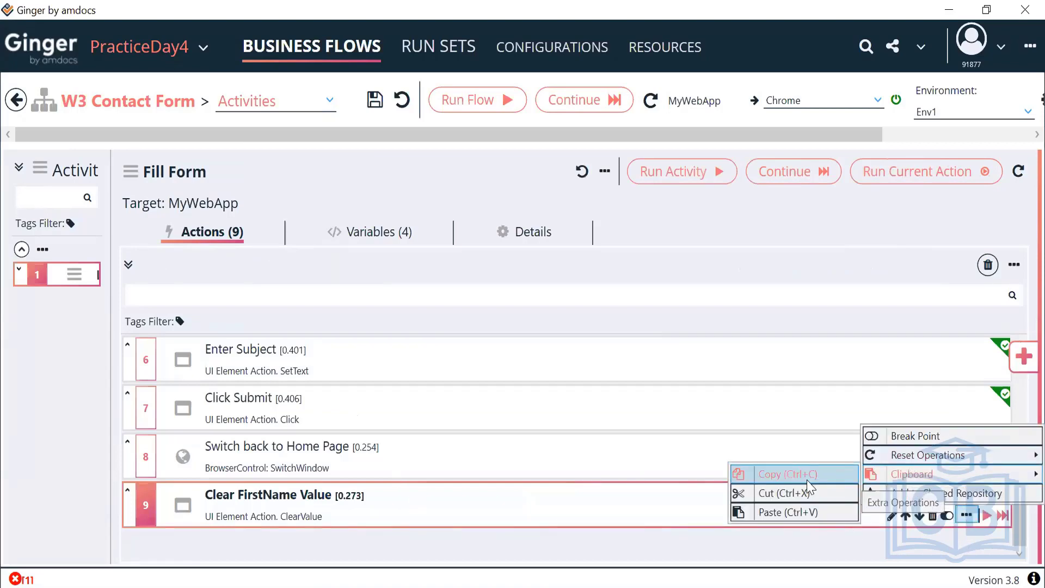
click(807, 474)
click(965, 516)
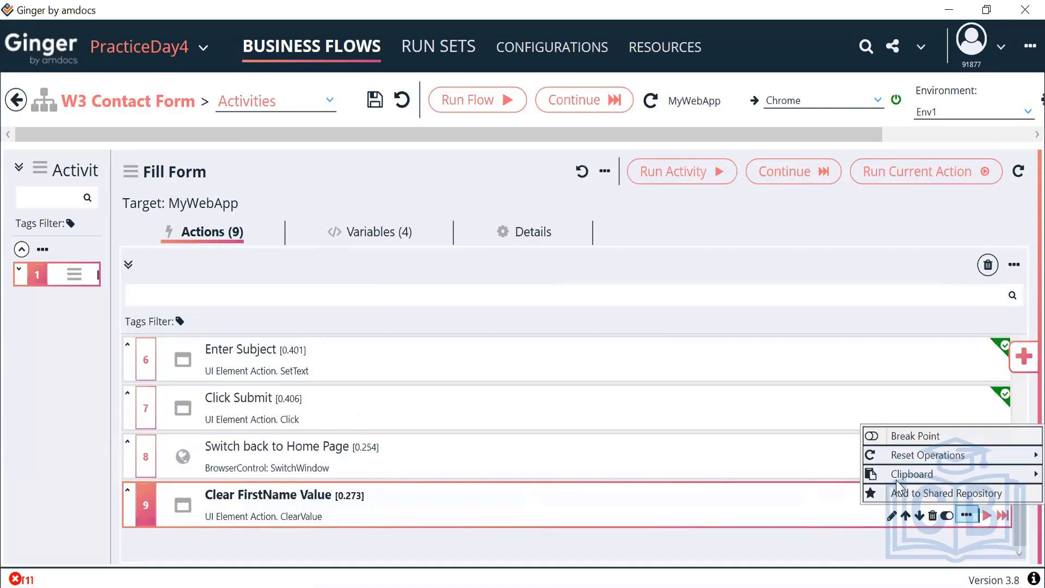
mouse_move(913, 474)
click(768, 511)
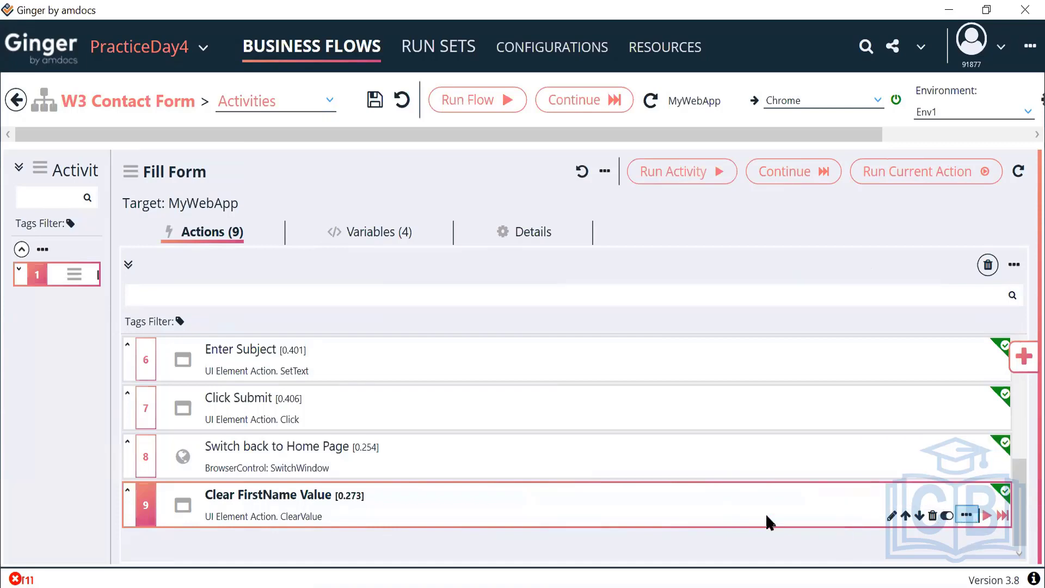
click(966, 516)
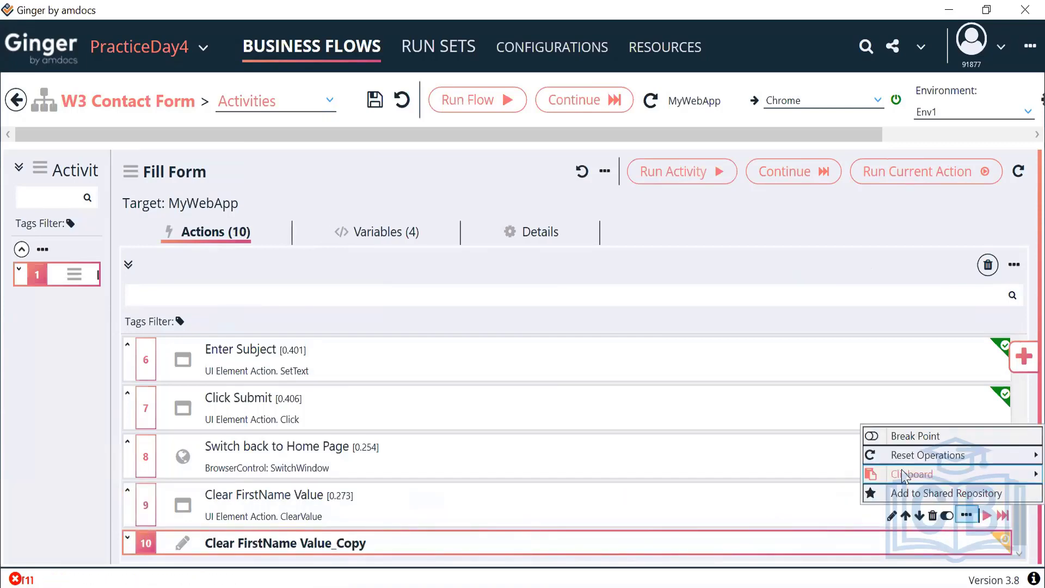
mouse_move(912, 474)
click(809, 511)
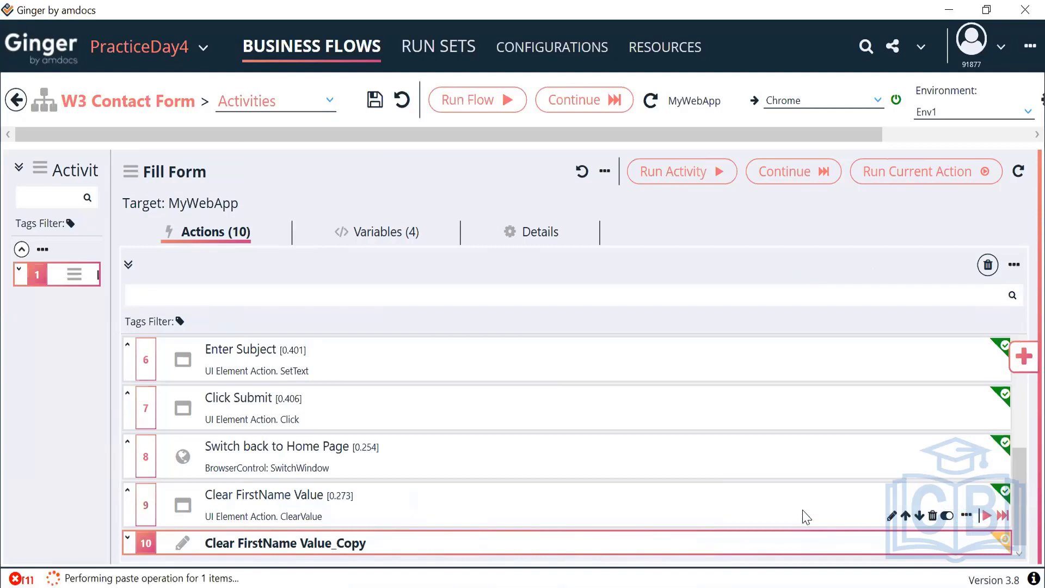
Rename the first copied action Clear LastName, set its locate value to lname, and return to the action list.
click(405, 495)
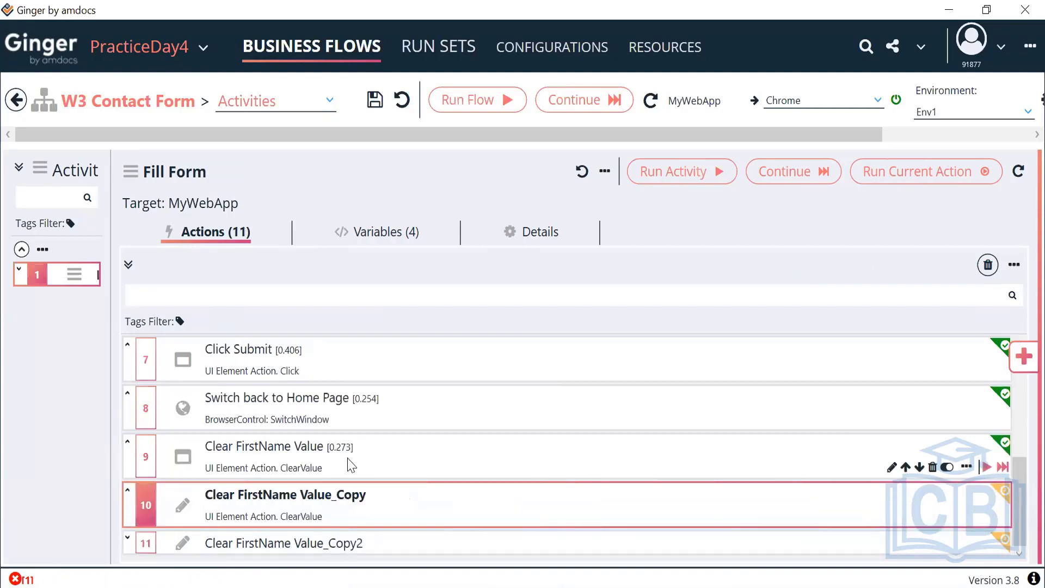
double_click(358, 501)
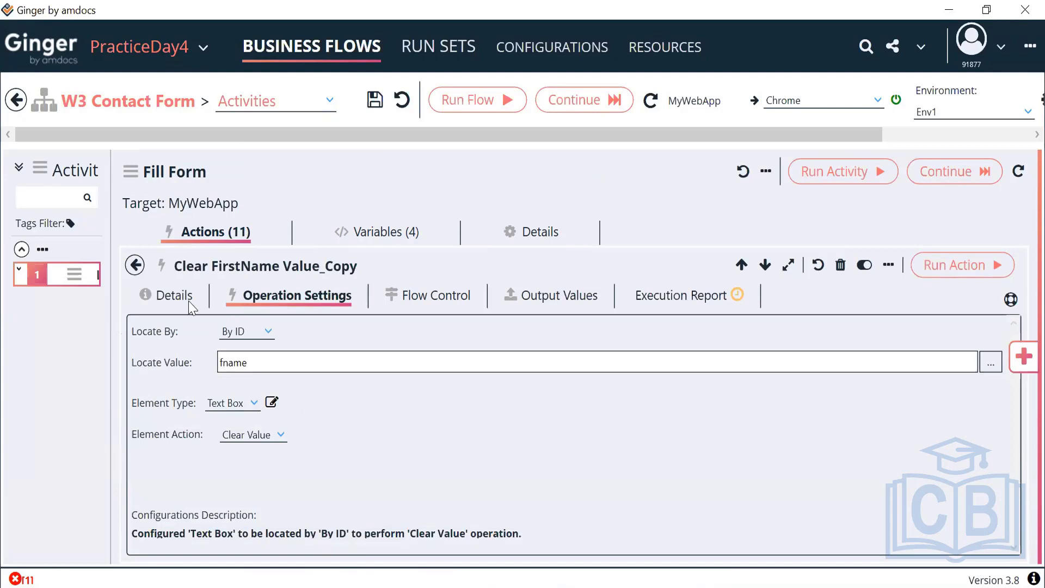
click(168, 295)
drag(168, 383, 387, 392)
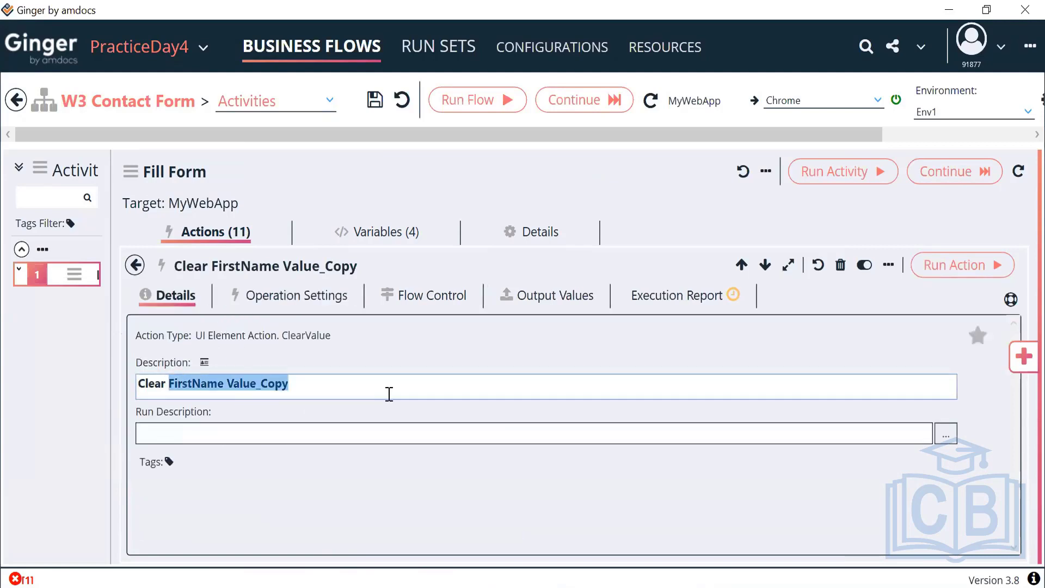
text(LastName)
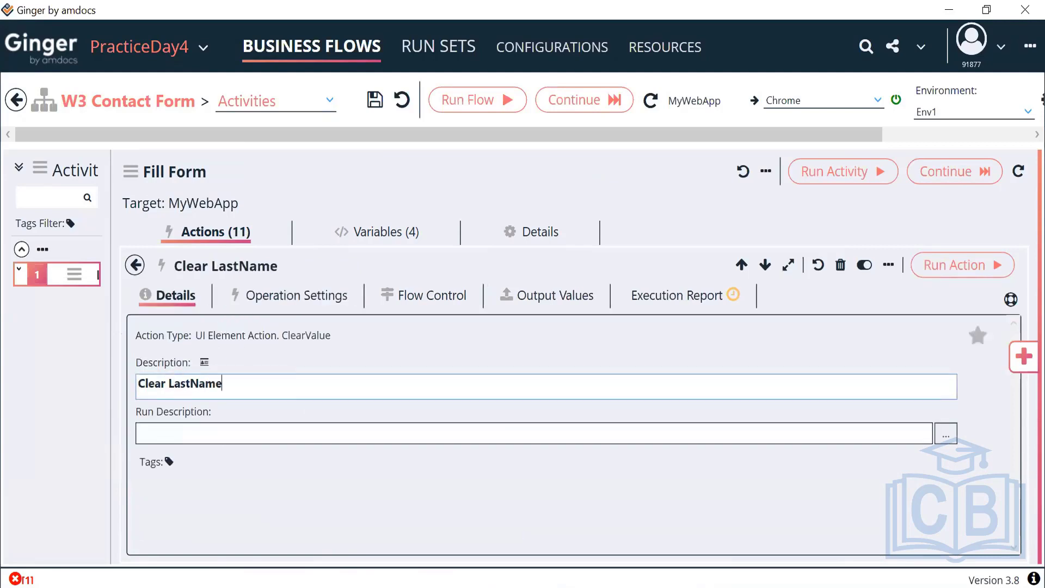
click(296, 295)
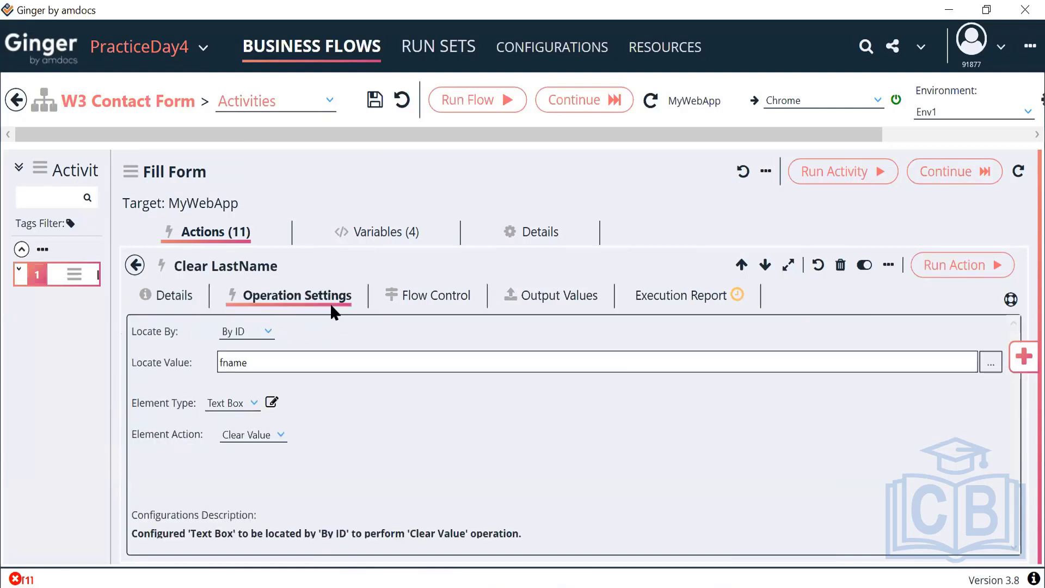
click(224, 368)
key(BackSpace)
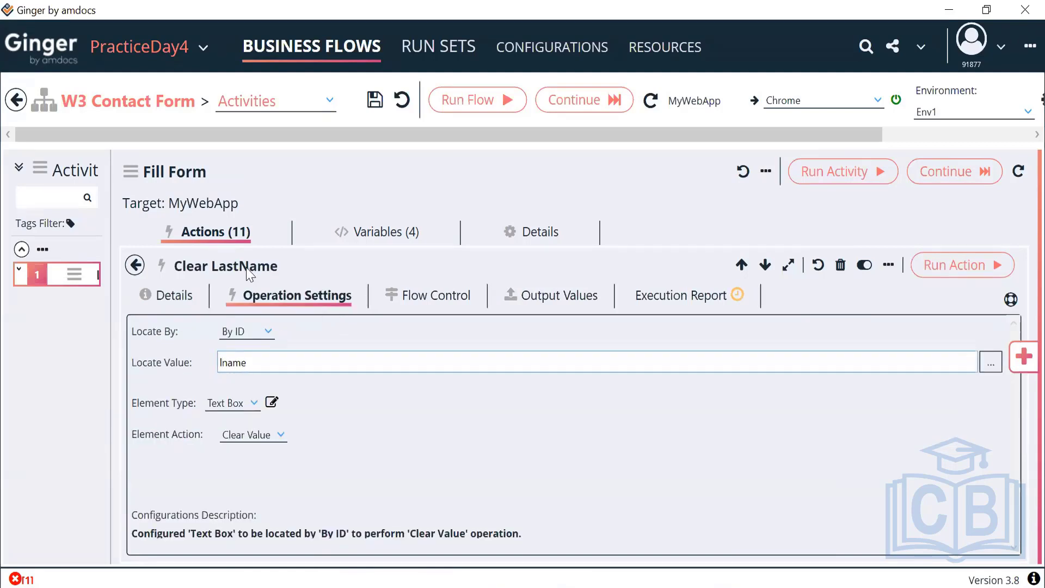
click(135, 265)
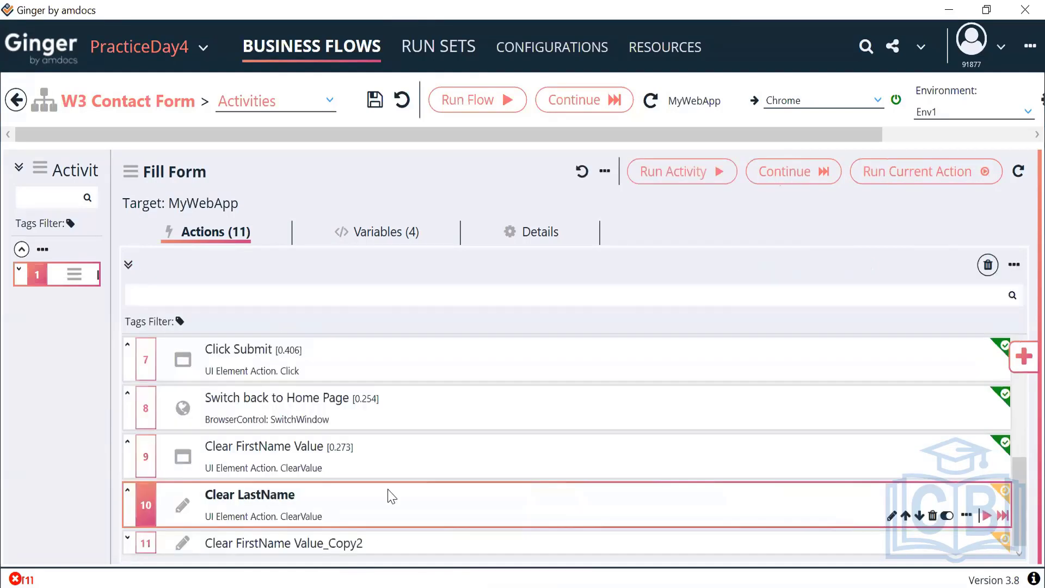
double_click(362, 549)
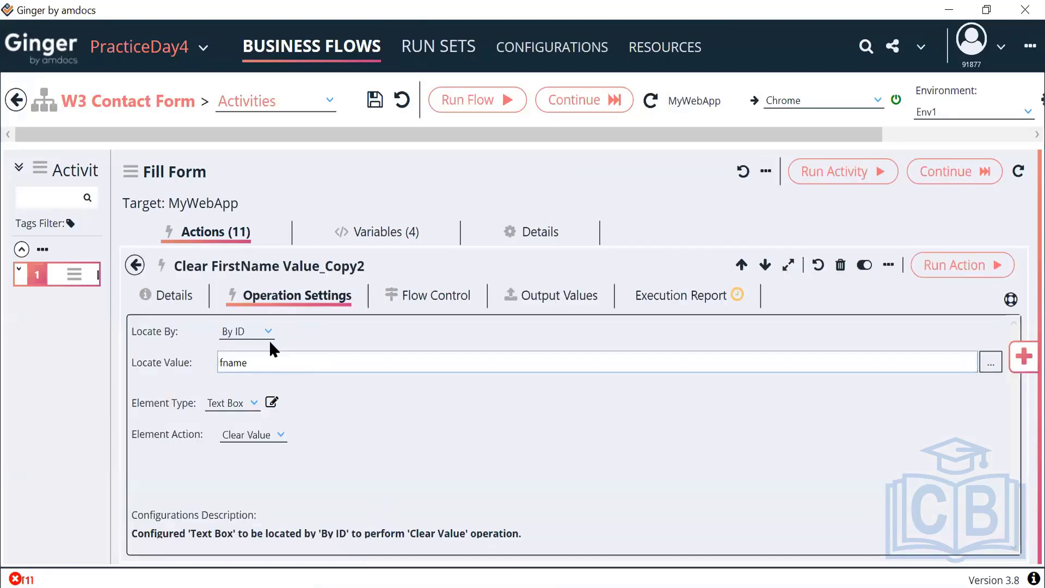
click(135, 265)
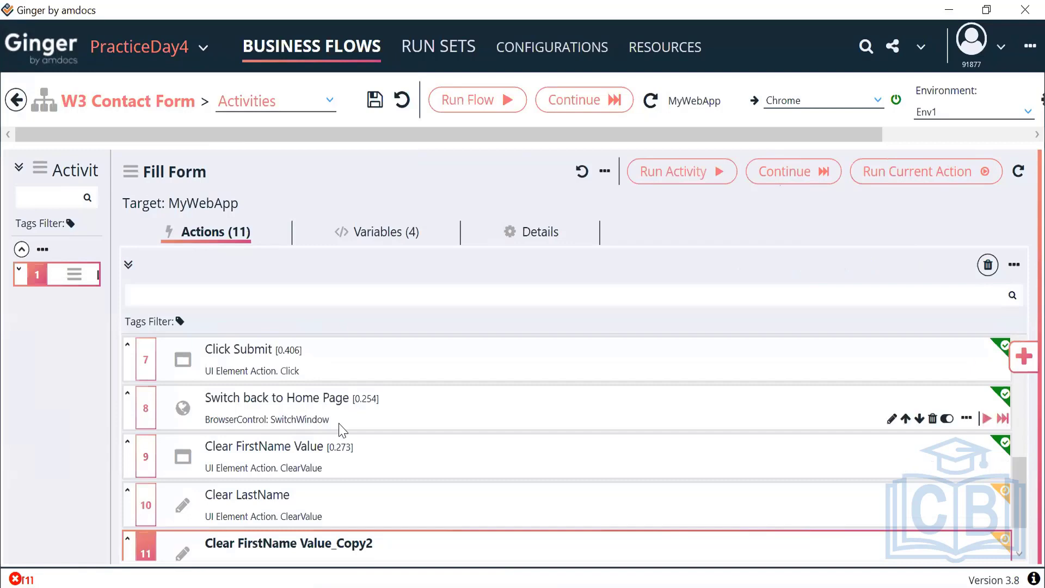
scroll(340, 430, up, 5)
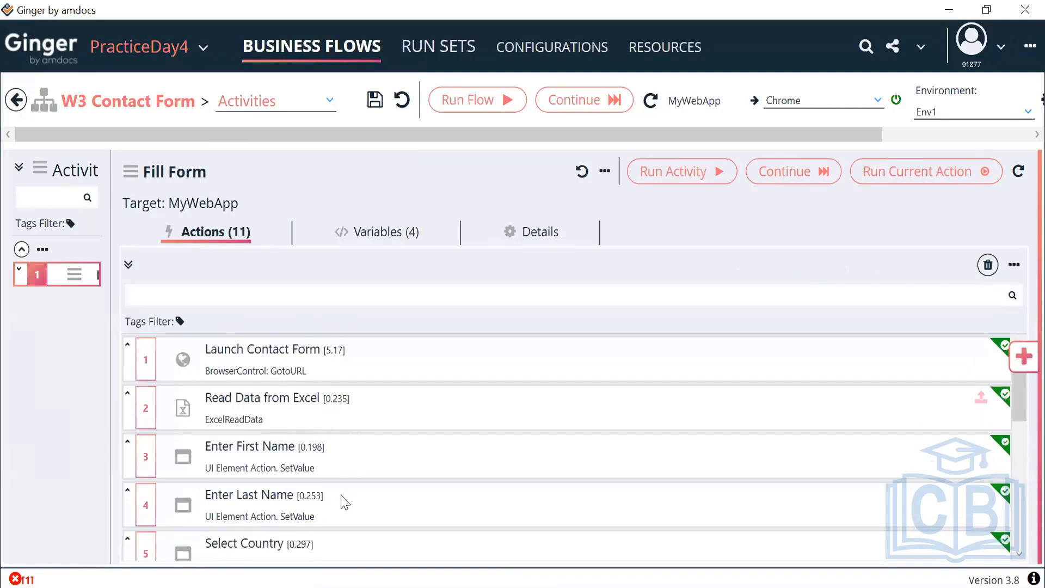
scroll(334, 544, down, 5)
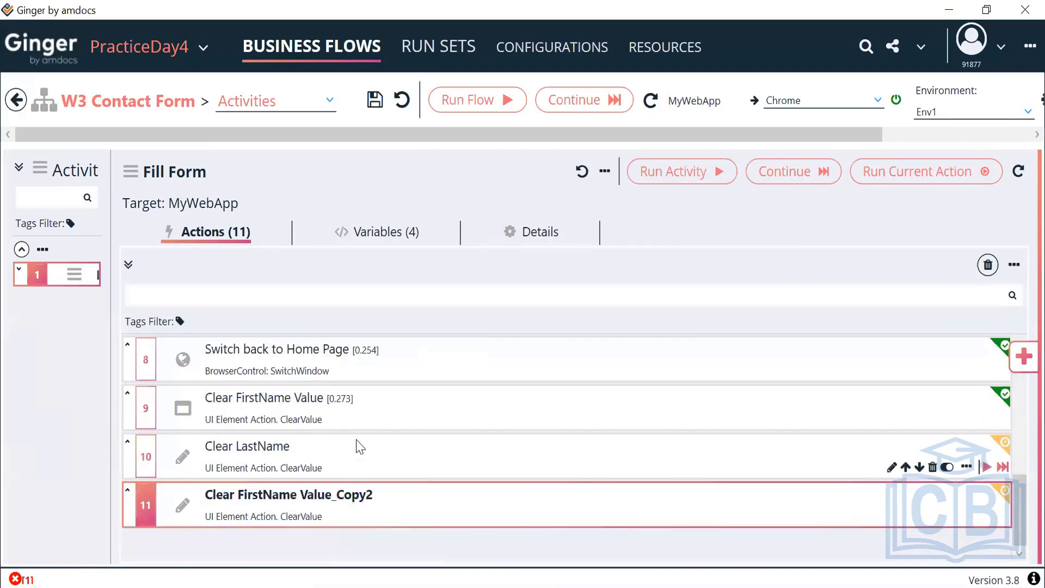
scroll(366, 396, up, 5)
click(353, 497)
key(Down)
key(Down)
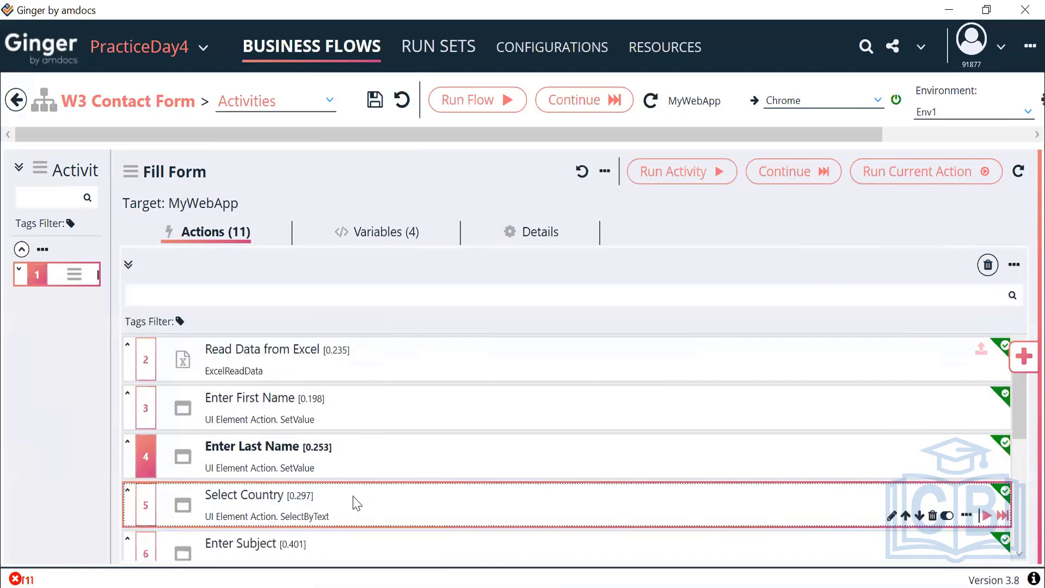
double_click(384, 514)
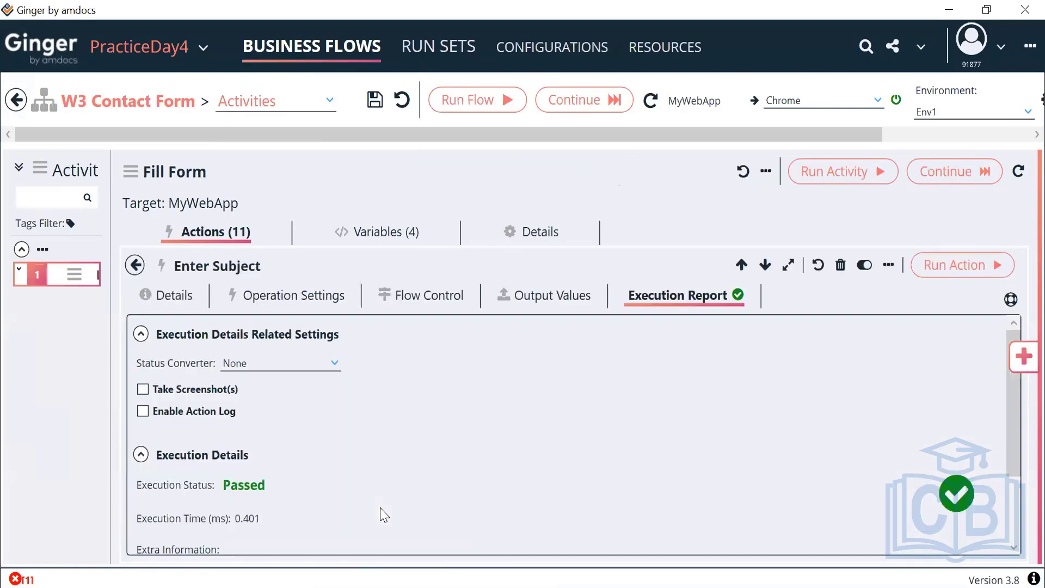
click(303, 298)
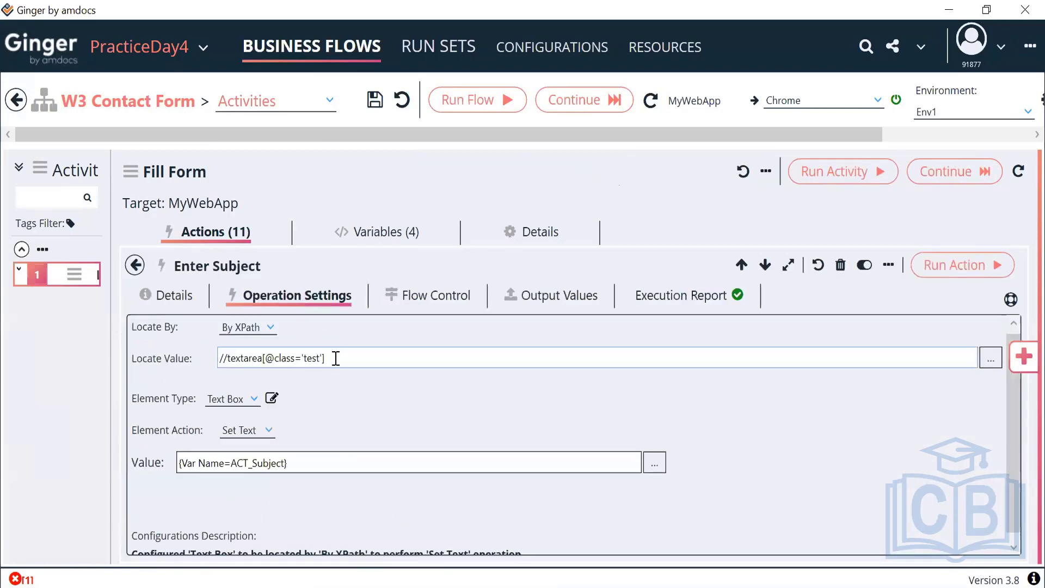
drag(333, 357, 220, 358)
key(ctrl+c)
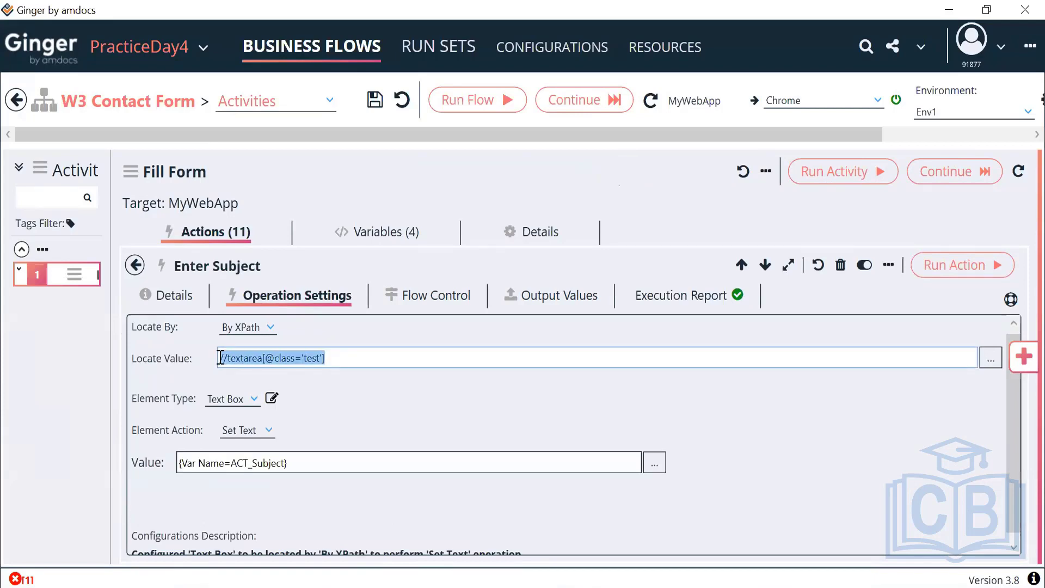
click(134, 265)
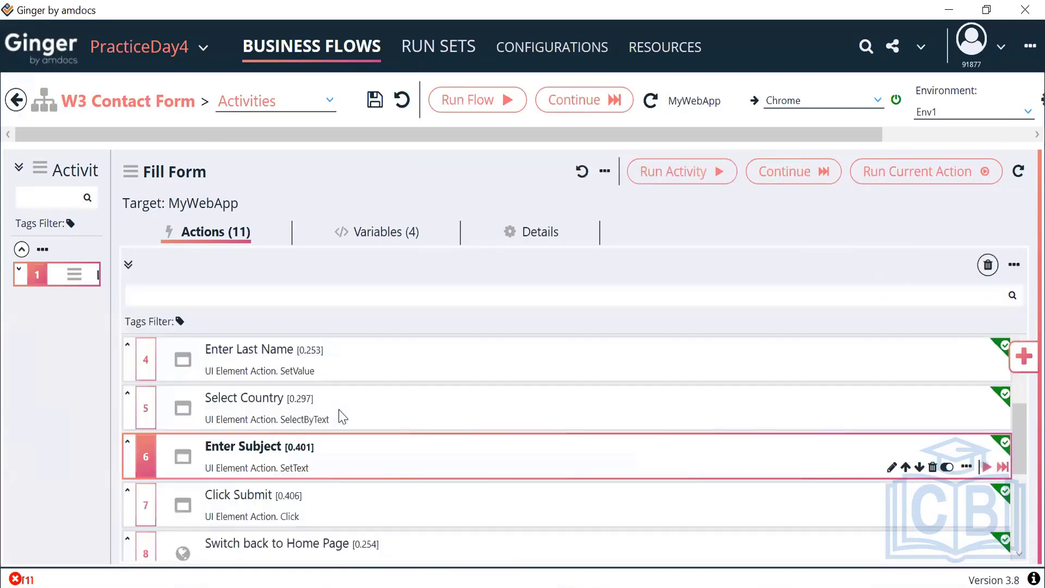
scroll(349, 490, down, 3)
double_click(351, 506)
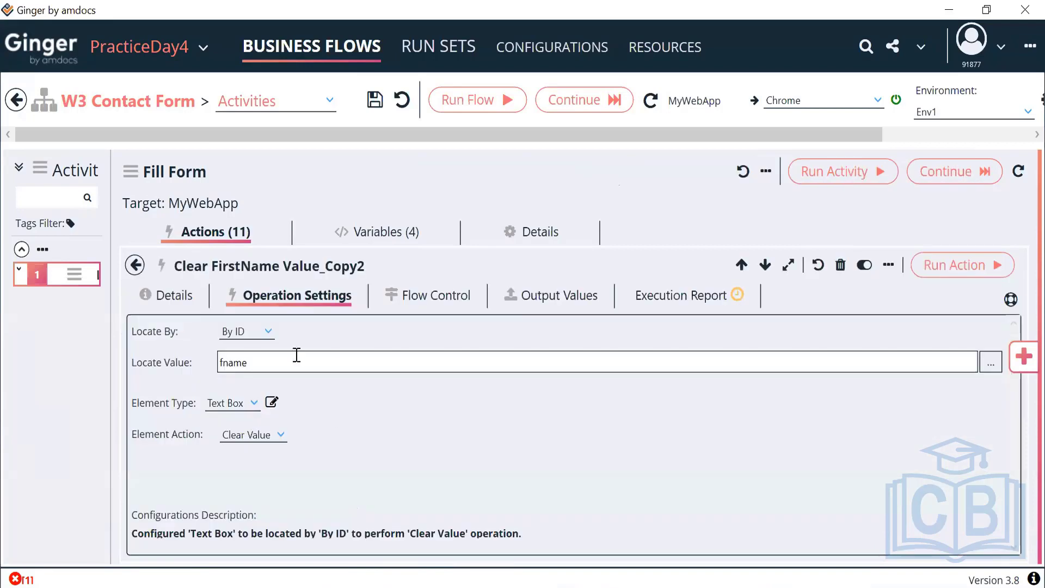
drag(265, 365, 218, 364)
key(ctrl+v)
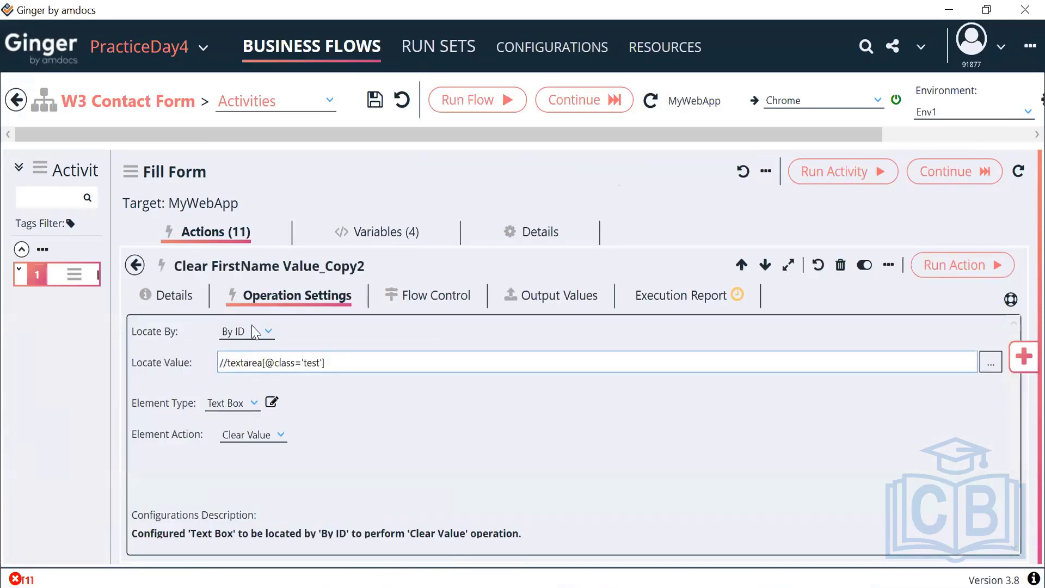
click(252, 327)
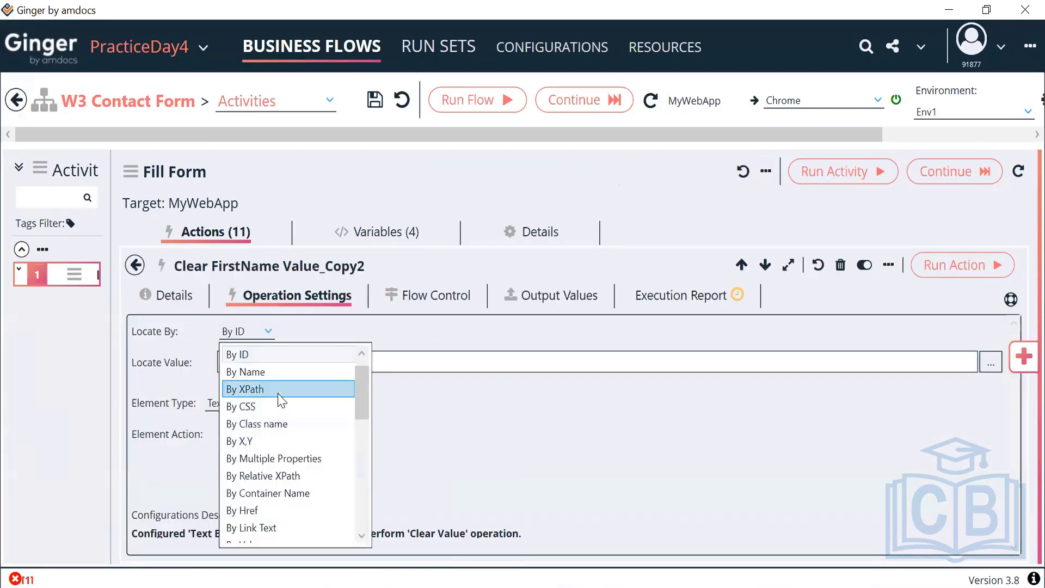
click(280, 399)
click(287, 362)
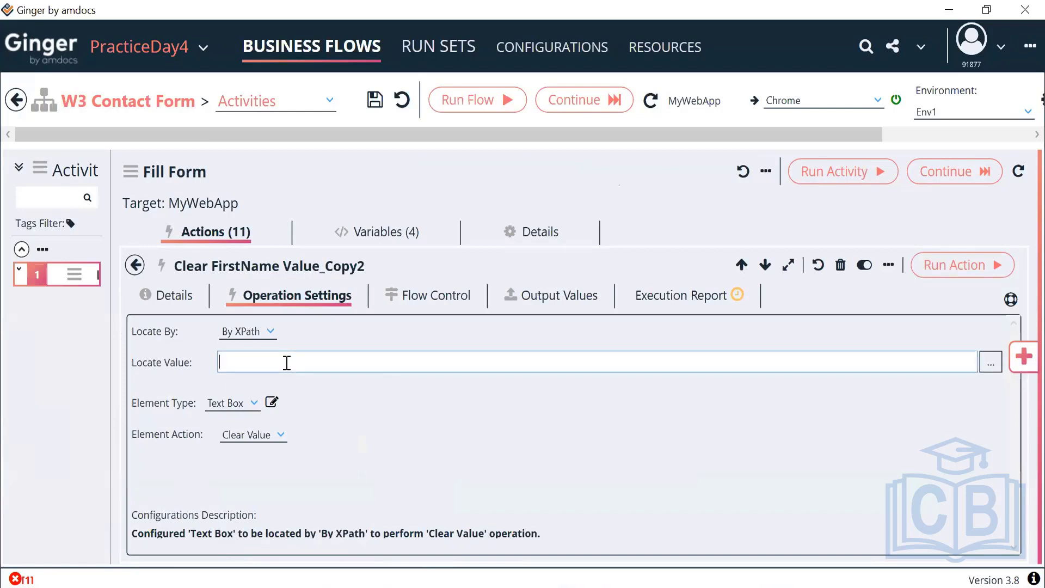
key(ctrl+v)
click(135, 265)
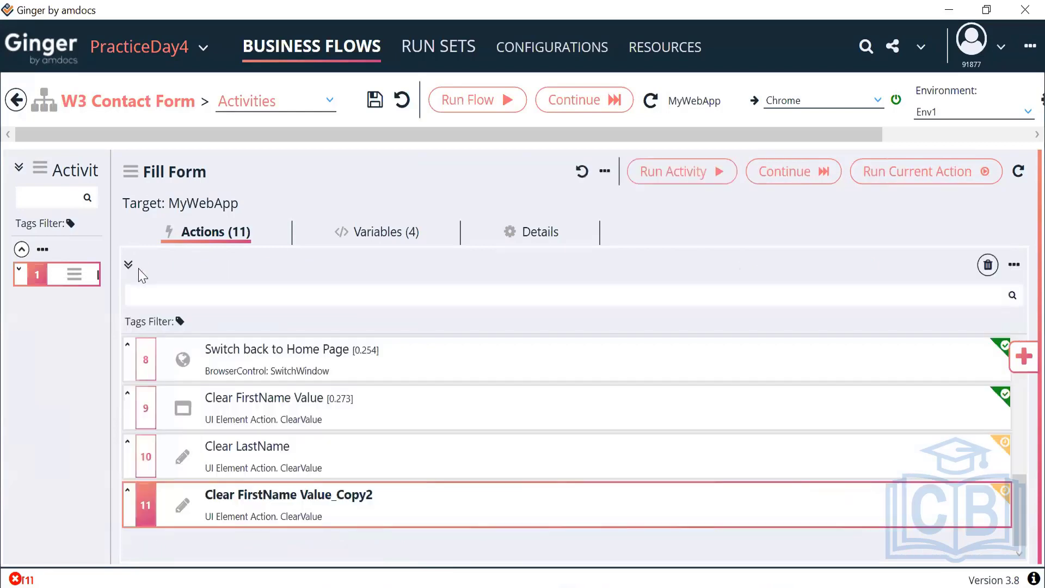
key(alt+Tab)
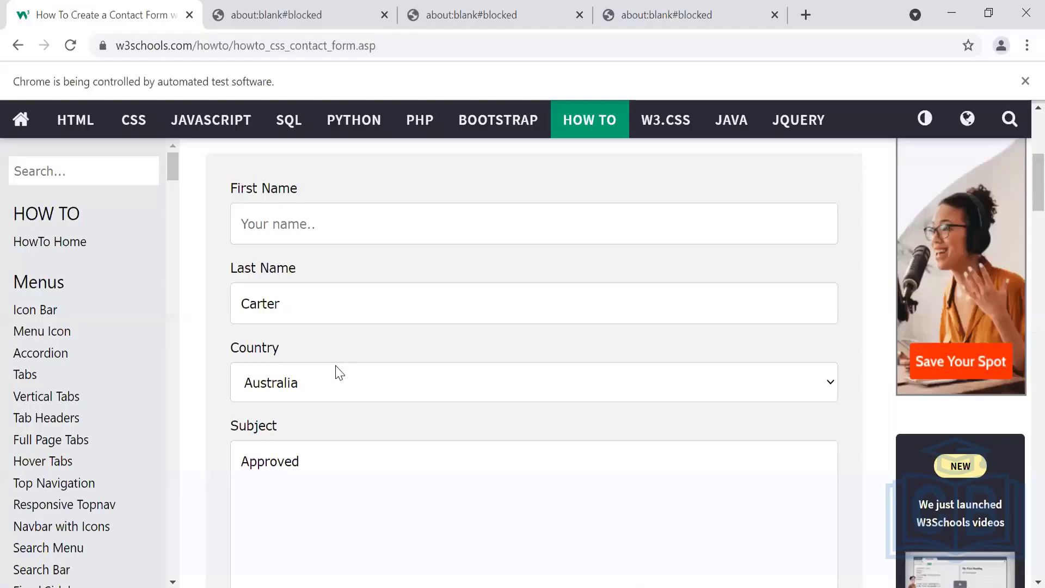
Check the Country options on the contact form and clear the Last Name and Subject fields by hand.
click(350, 381)
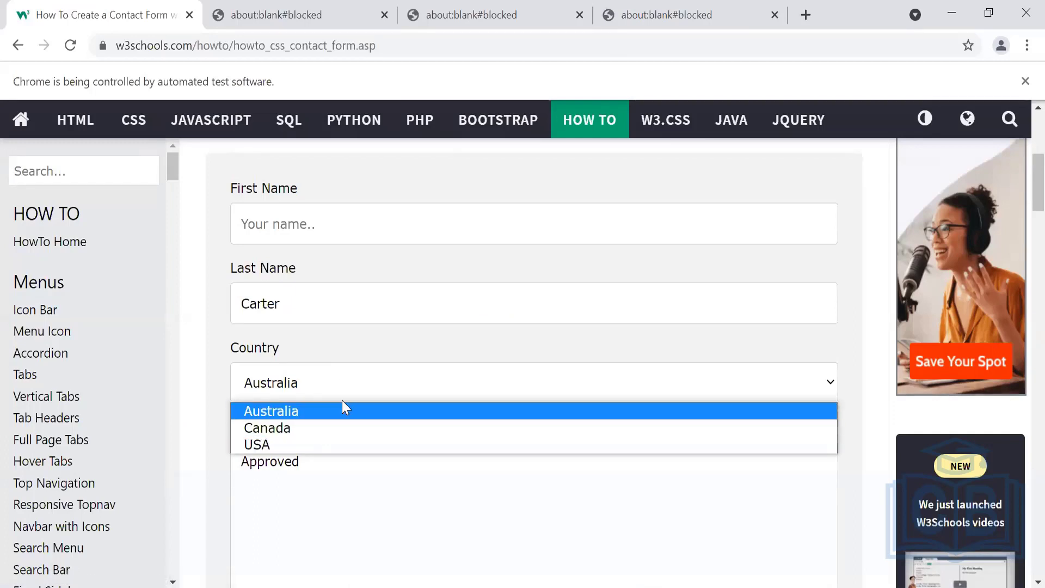
click(375, 391)
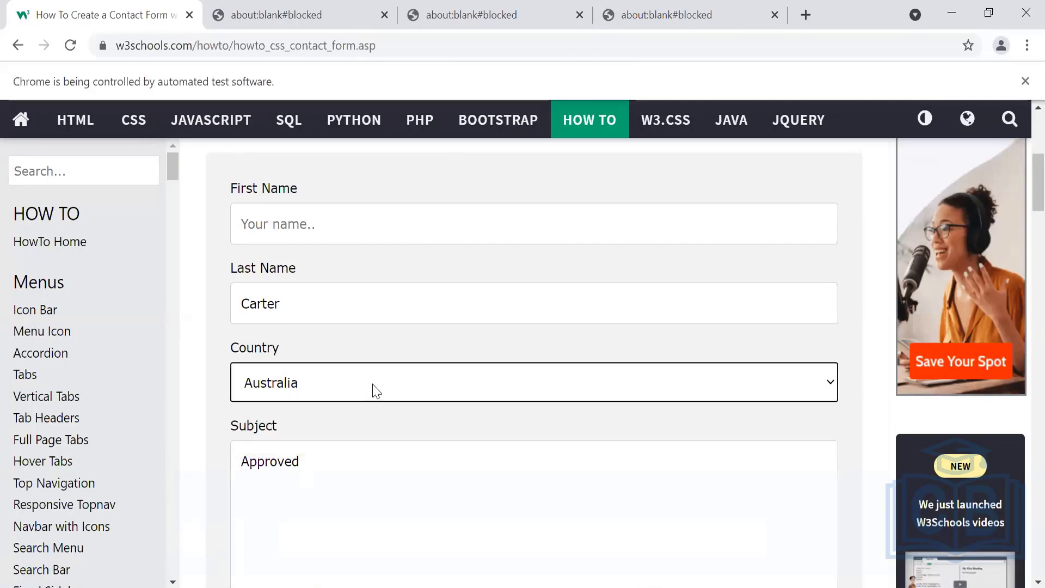
click(375, 391)
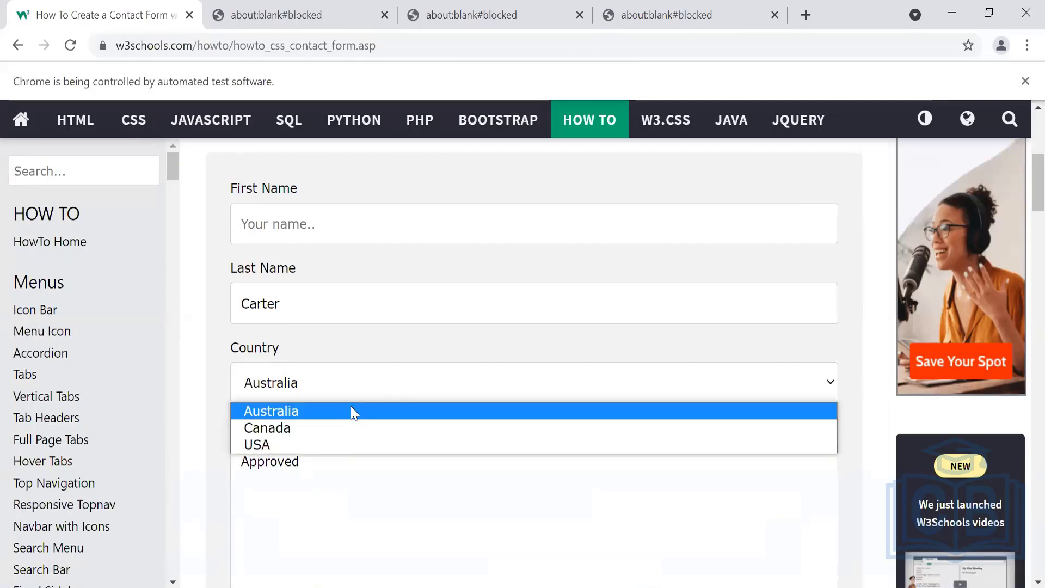
click(371, 388)
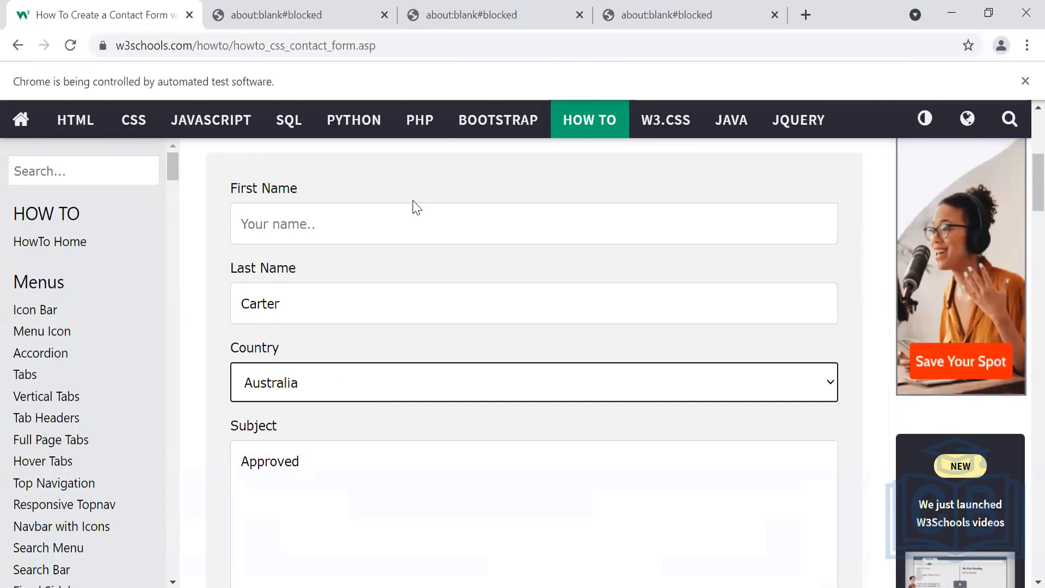
click(404, 225)
double_click(364, 306)
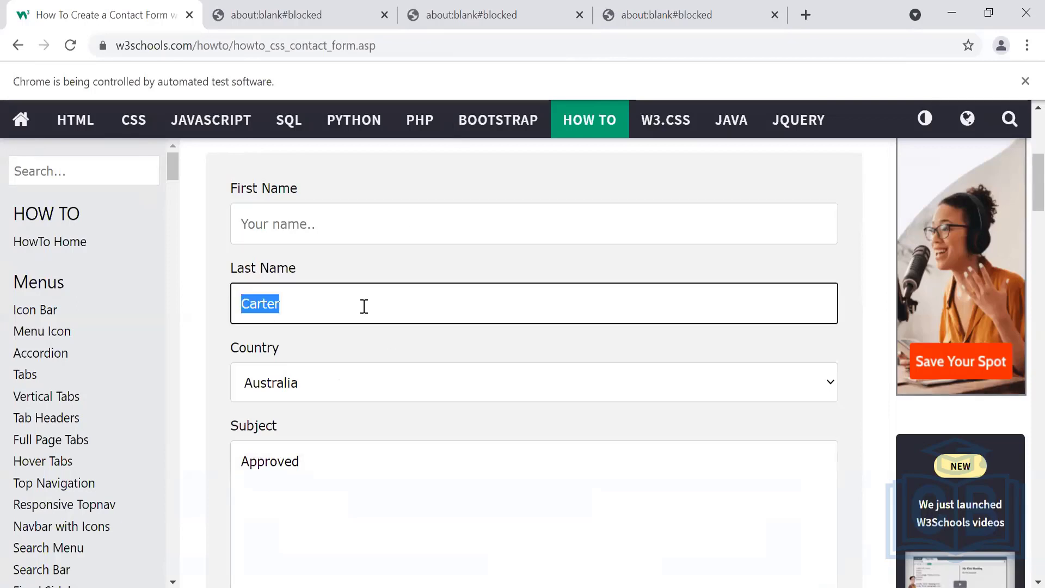
key(BackSpace)
double_click(317, 479)
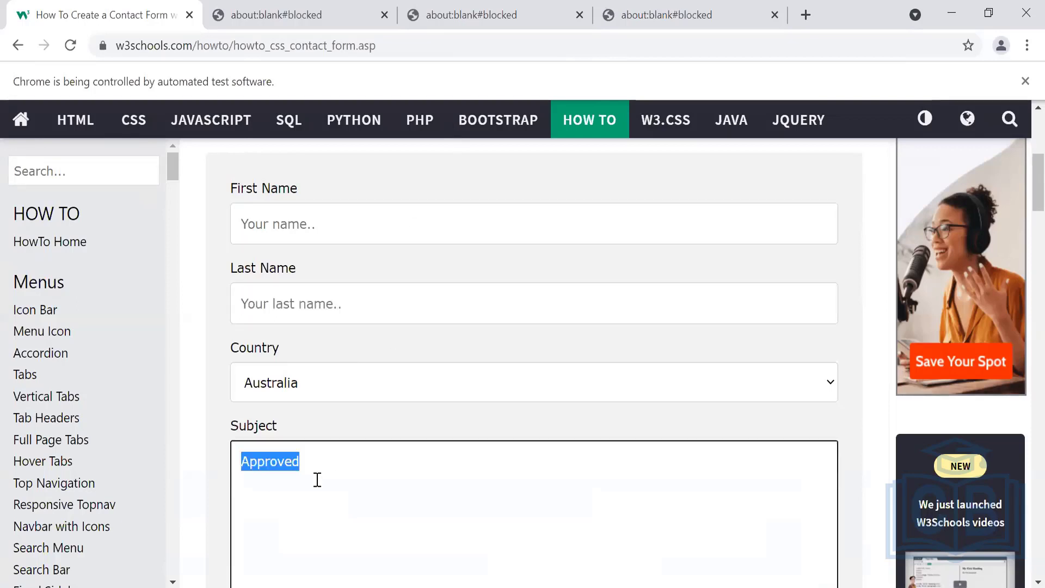
key(BackSpace)
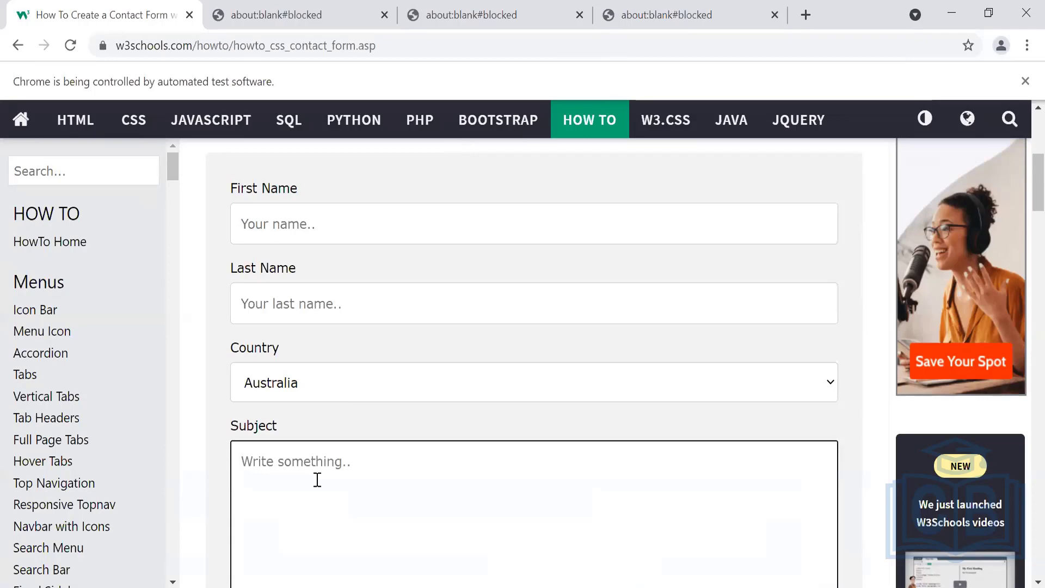
Switch to Ginger, rename the Clear FirstName Value_Copy2 action to Clear Subject, and return to the action list.
key(alt+Tab)
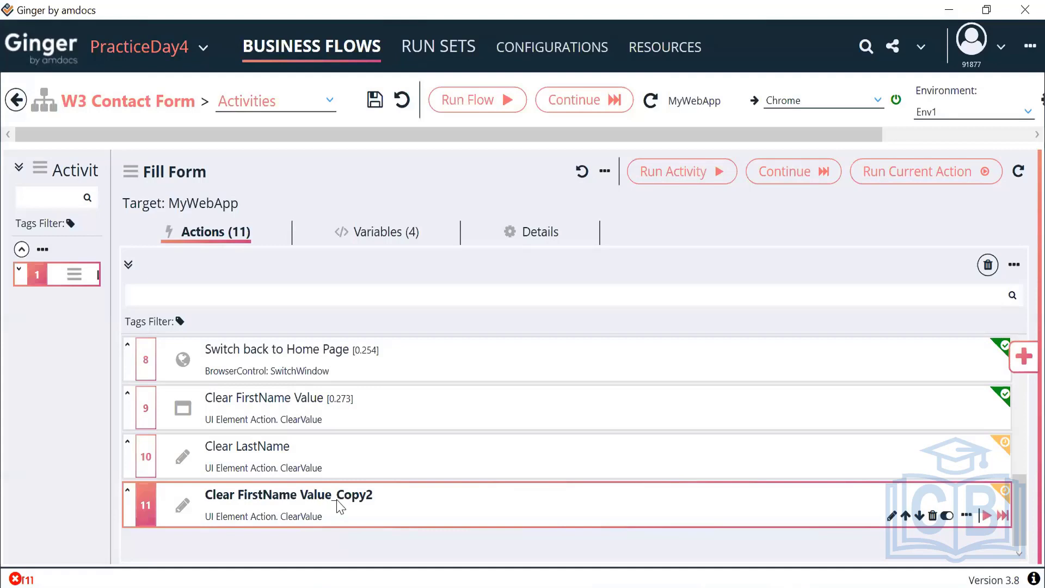
double_click(340, 508)
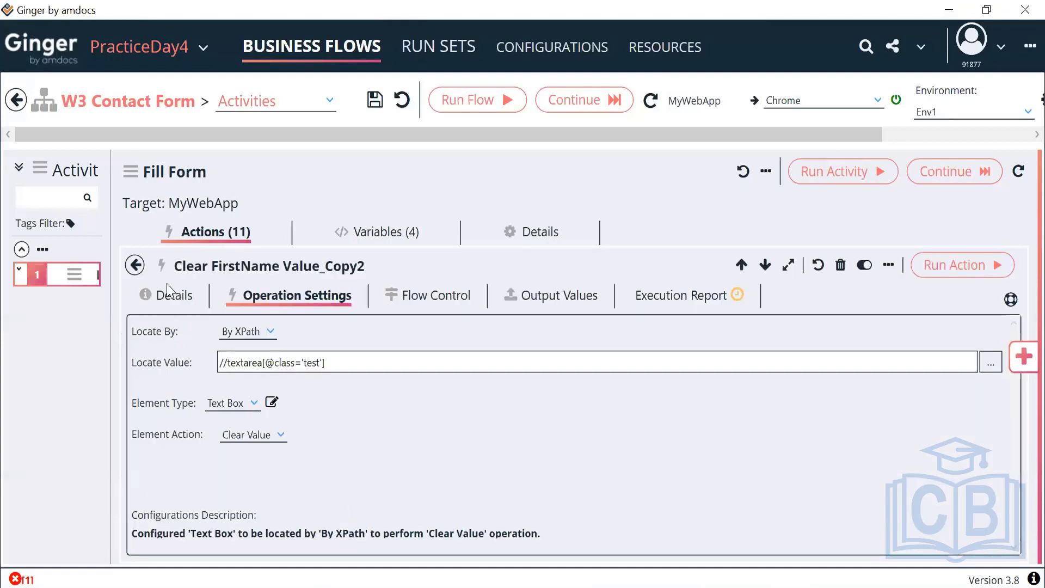
click(172, 301)
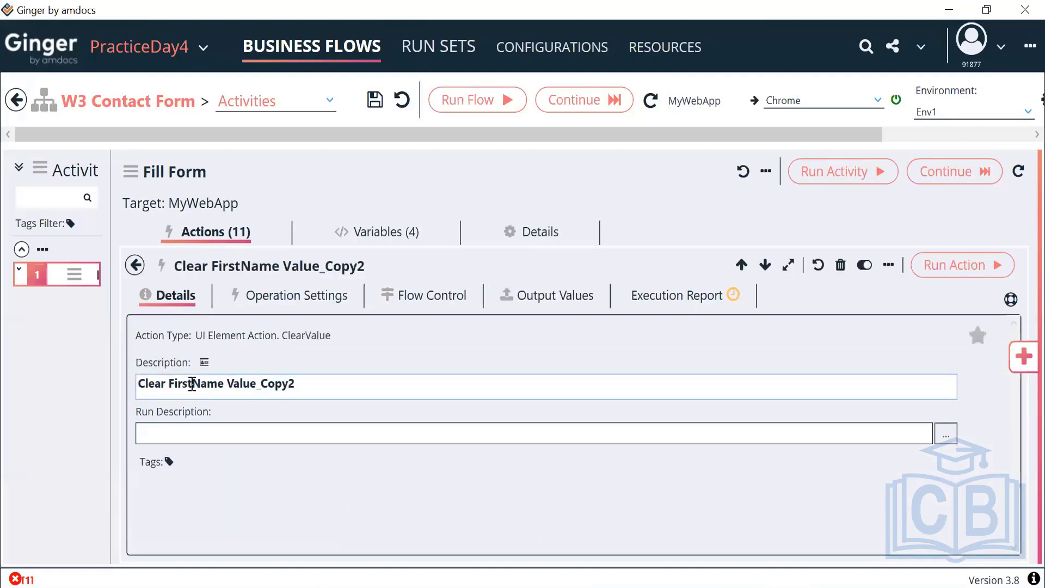
click(166, 384)
shift+click(334, 392)
key(BackSpace)
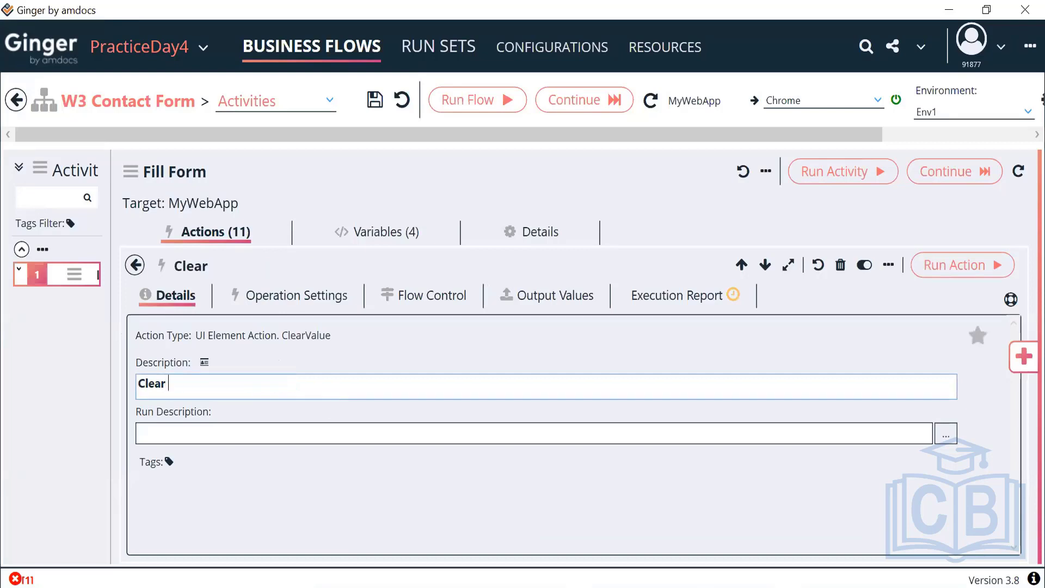
text(Subject)
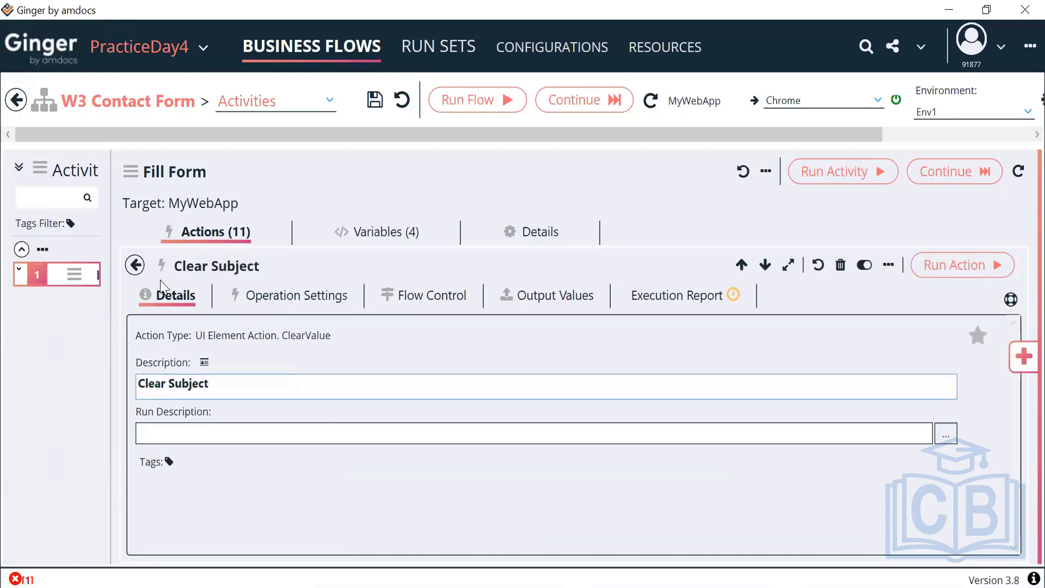
click(136, 265)
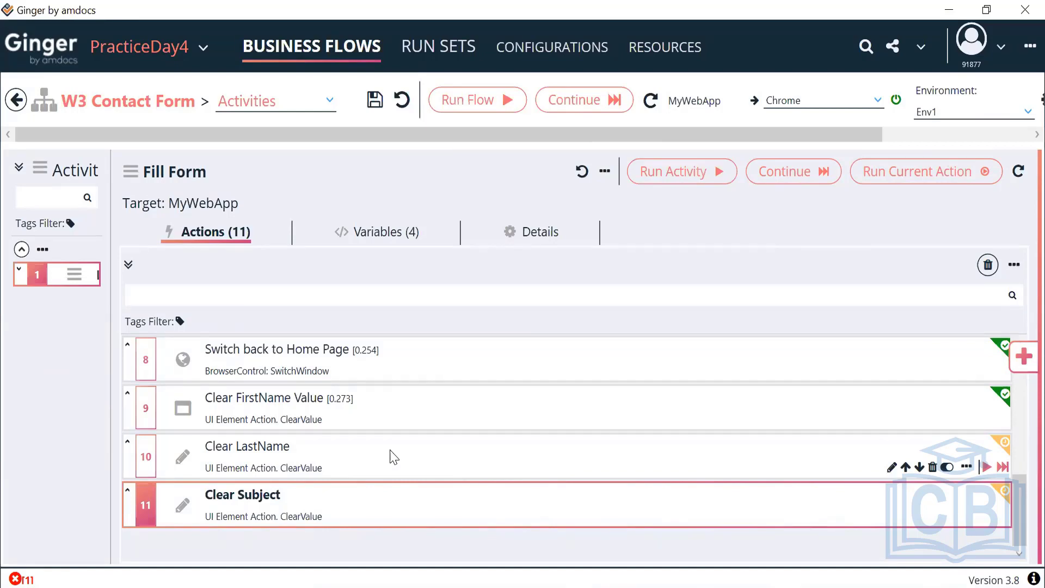
Review the three clear-value actions in the list and compare them with the contact form's fields in Chrome.
click(398, 419)
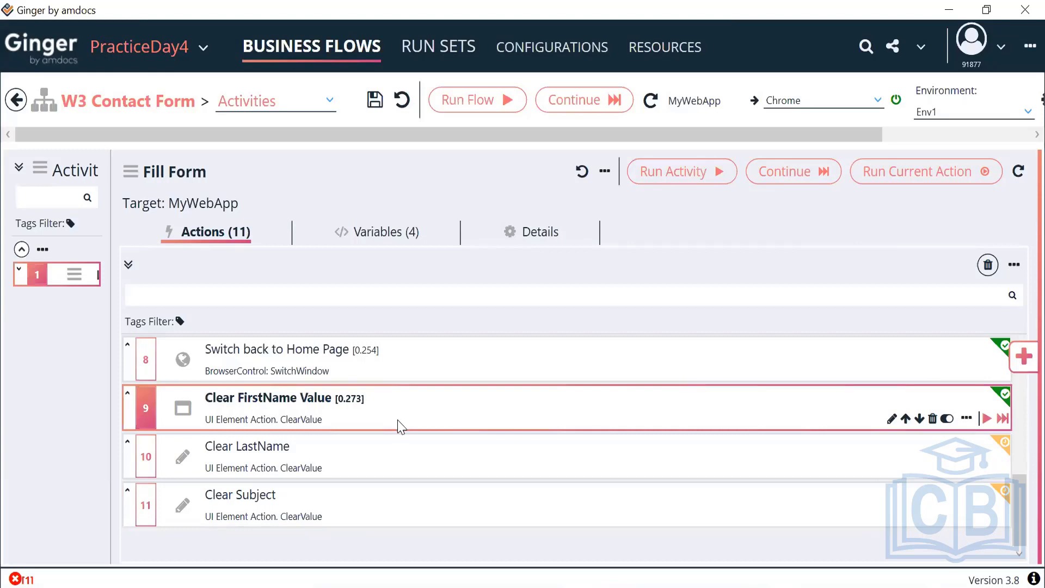
click(392, 456)
click(354, 521)
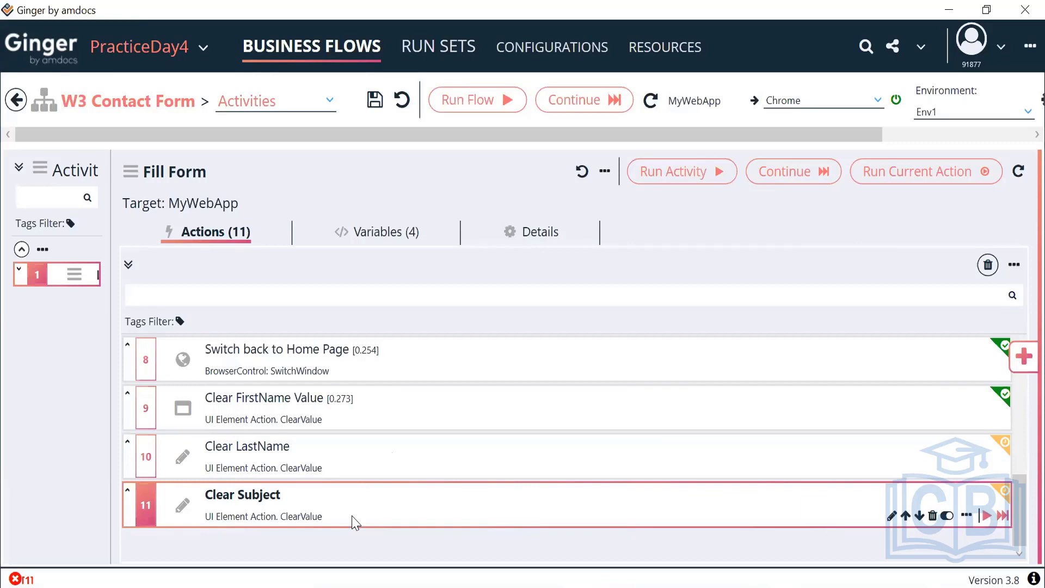
key(alt+Tab)
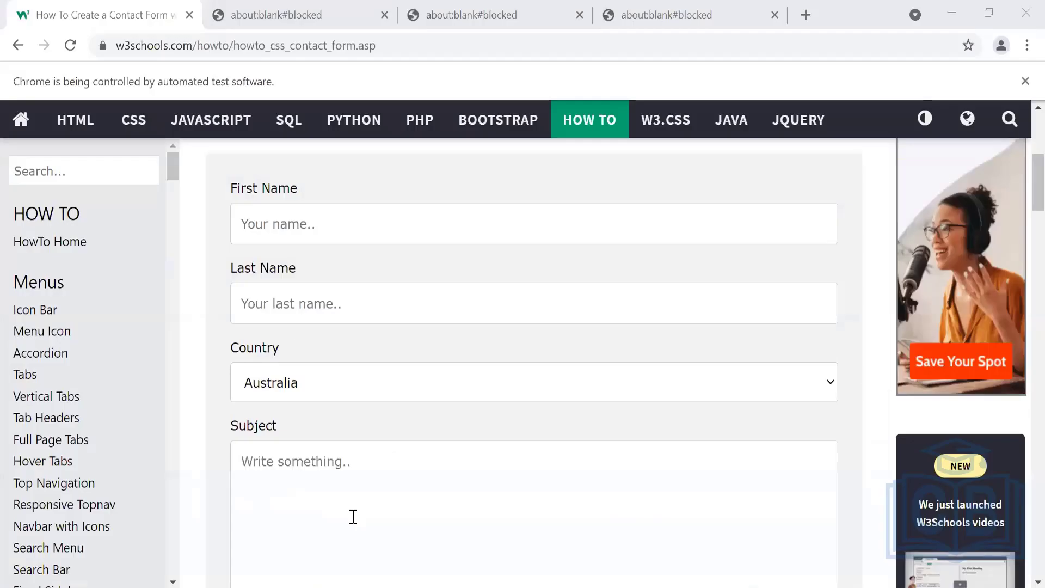
click(353, 518)
click(310, 233)
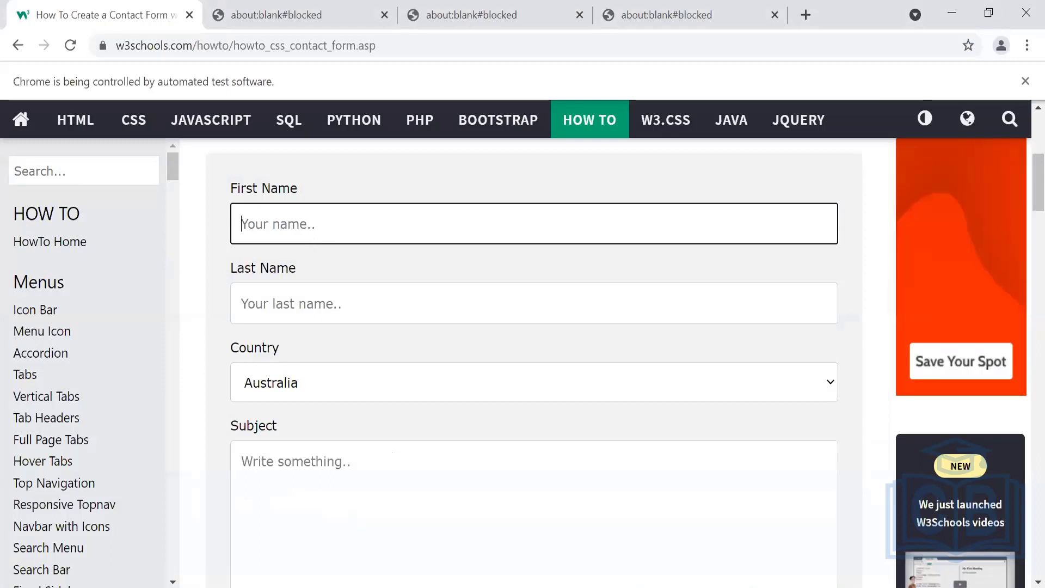
Examine the records in the InputData workbook in Excel, and return to the three clear-value actions in Ginger.
right_click(506, 586)
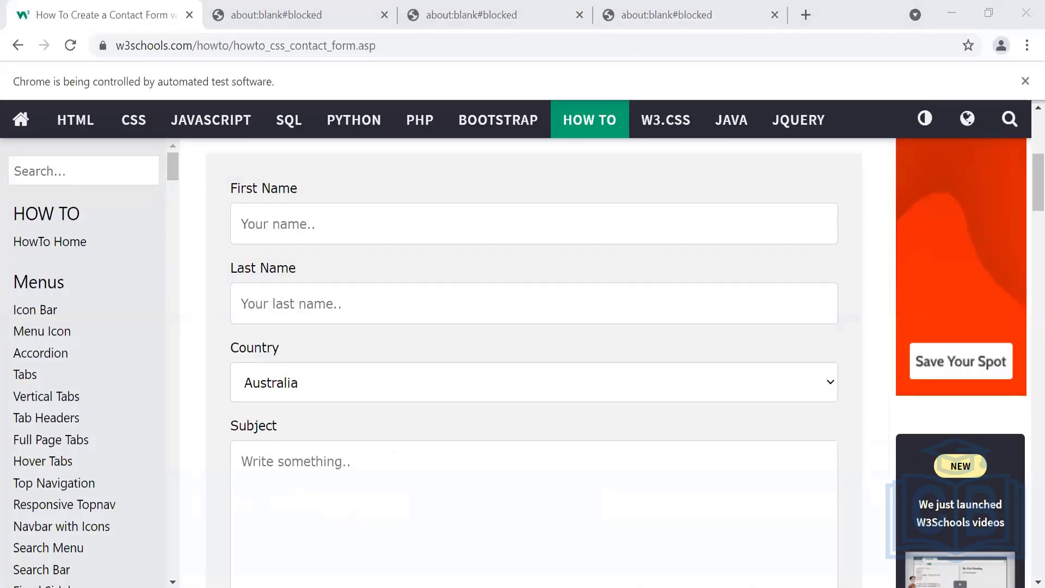
click(506, 229)
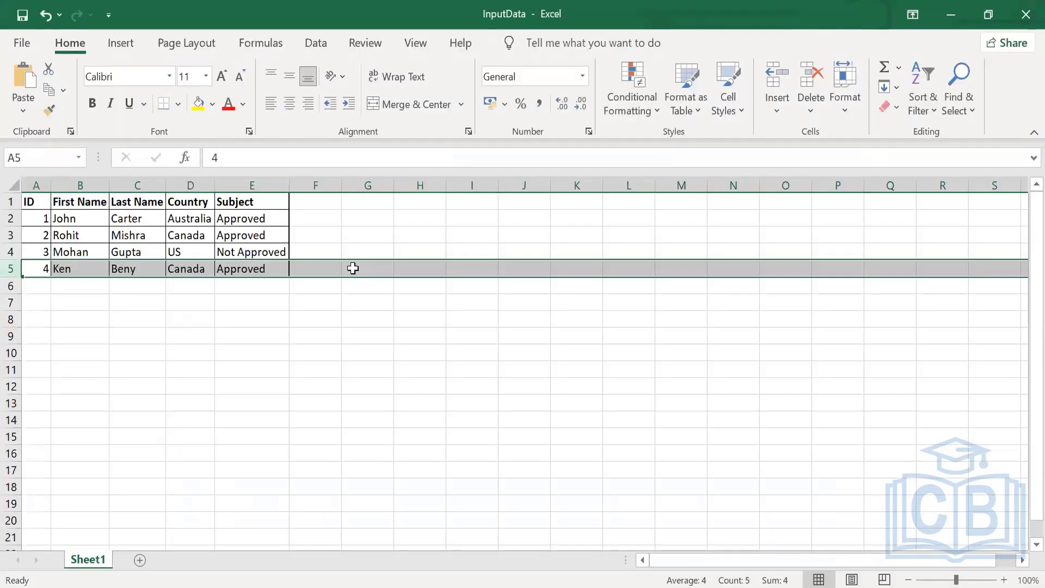
drag(79, 223, 81, 255)
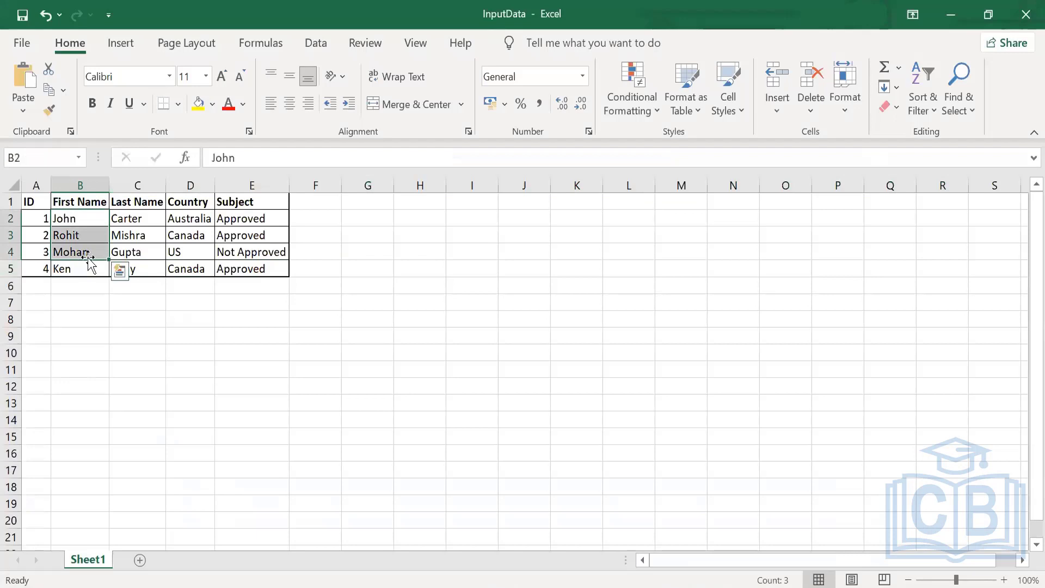
click(11, 237)
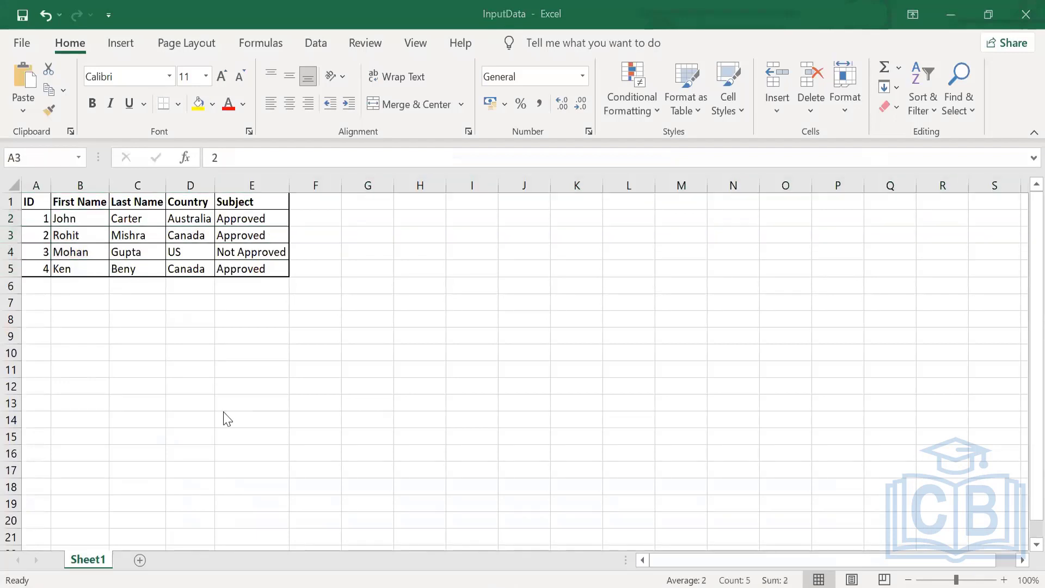
key(alt+Tab)
key(alt+Tab)
key(alt+Tab)
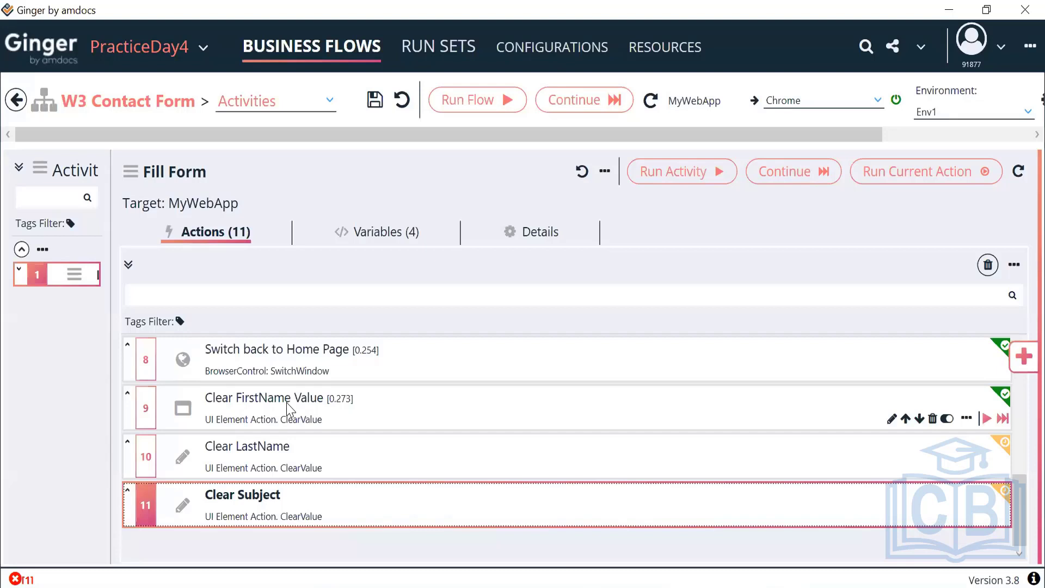
click(289, 408)
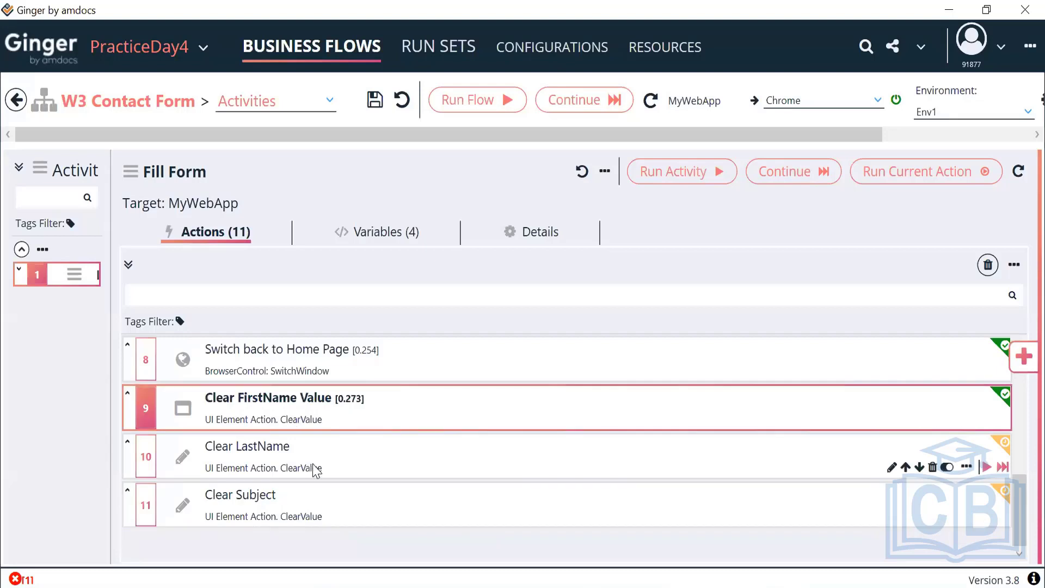
click(315, 465)
click(328, 526)
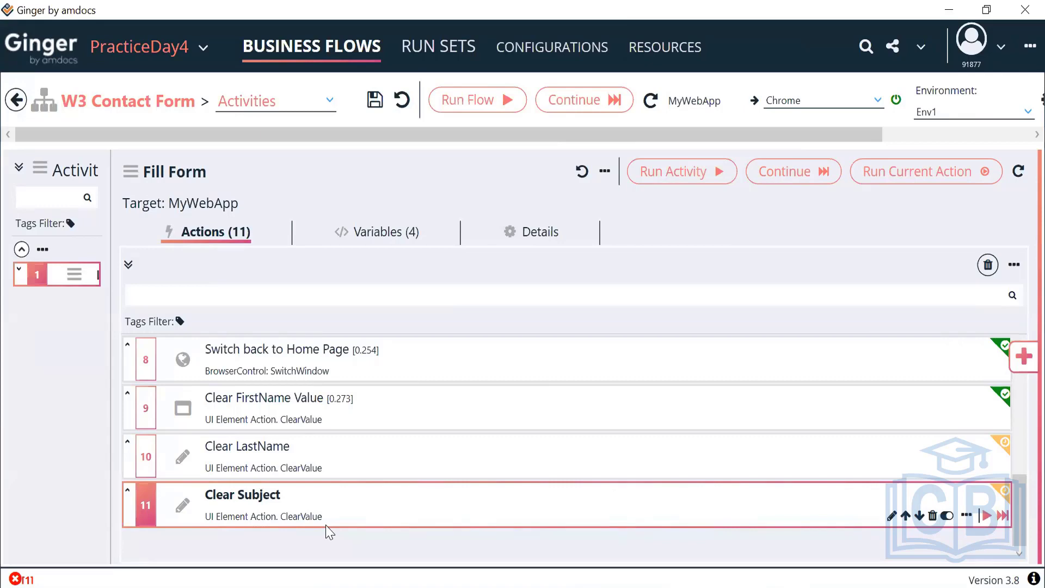
Save the W3 Contact Form business flow and run the whole Fill Form activity.
click(382, 107)
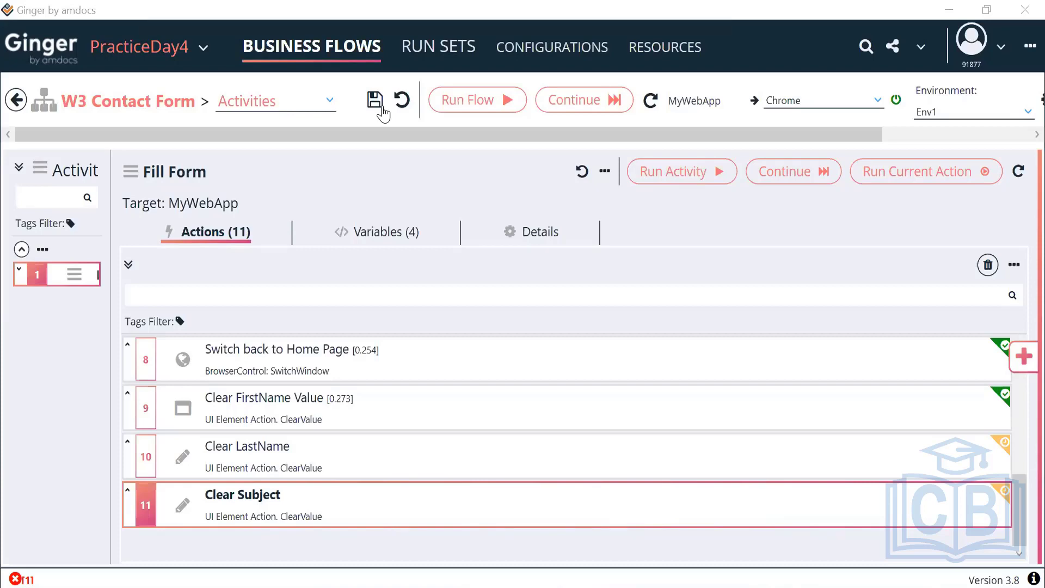
scroll(408, 468, up, 5)
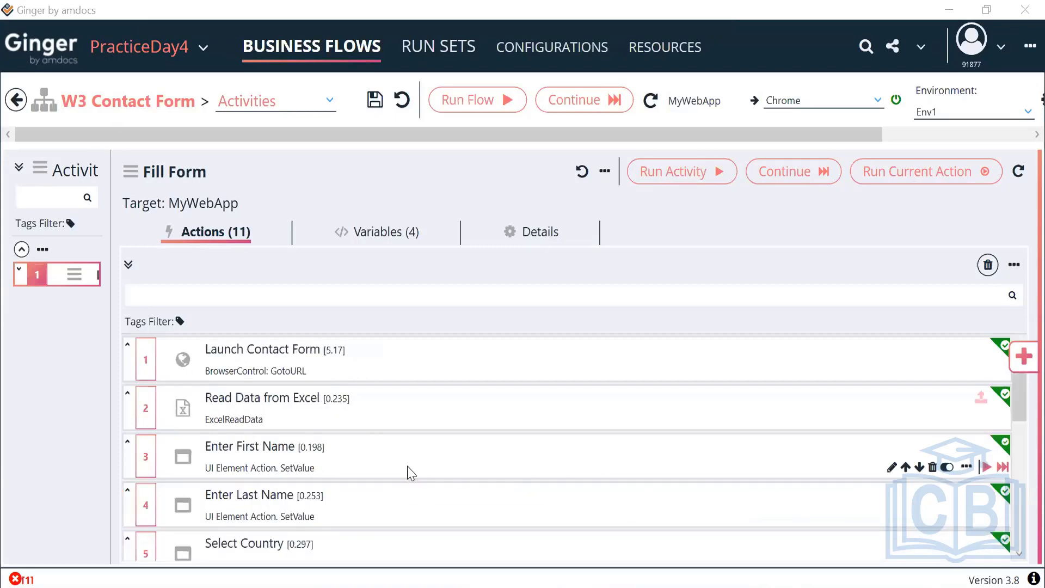
click(654, 173)
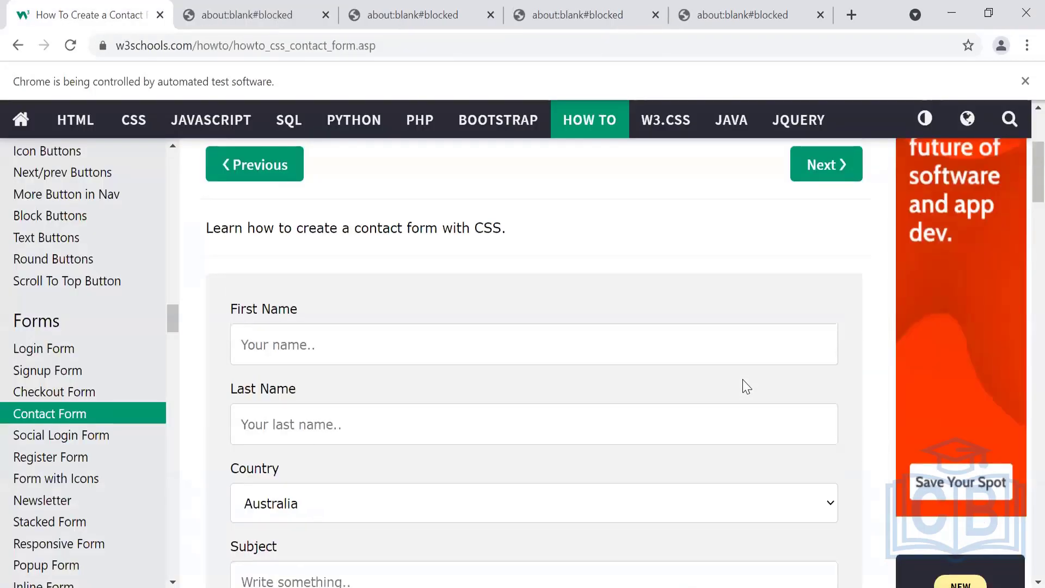
Switch back to Ginger and examine the run status of every Fill Form action, from Launch Contact Form to Clear Subject.
key(alt+Tab)
scroll(607, 439, up, 3)
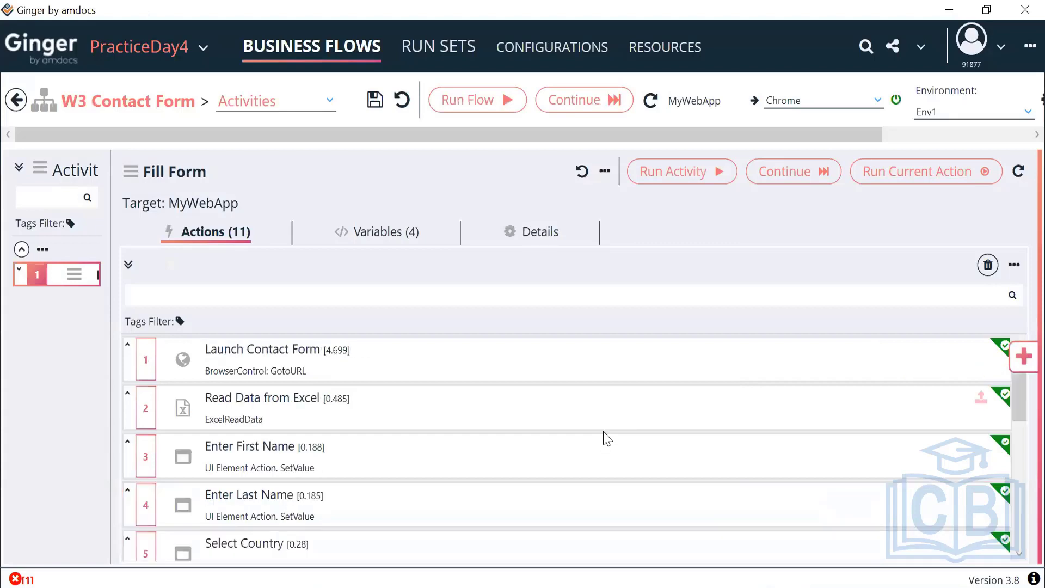
scroll(607, 439, down, 3)
scroll(607, 439, up, 3)
scroll(607, 438, down, 3)
scroll(607, 438, up, 3)
scroll(607, 438, down, 3)
scroll(607, 438, up, 3)
scroll(607, 438, down, 3)
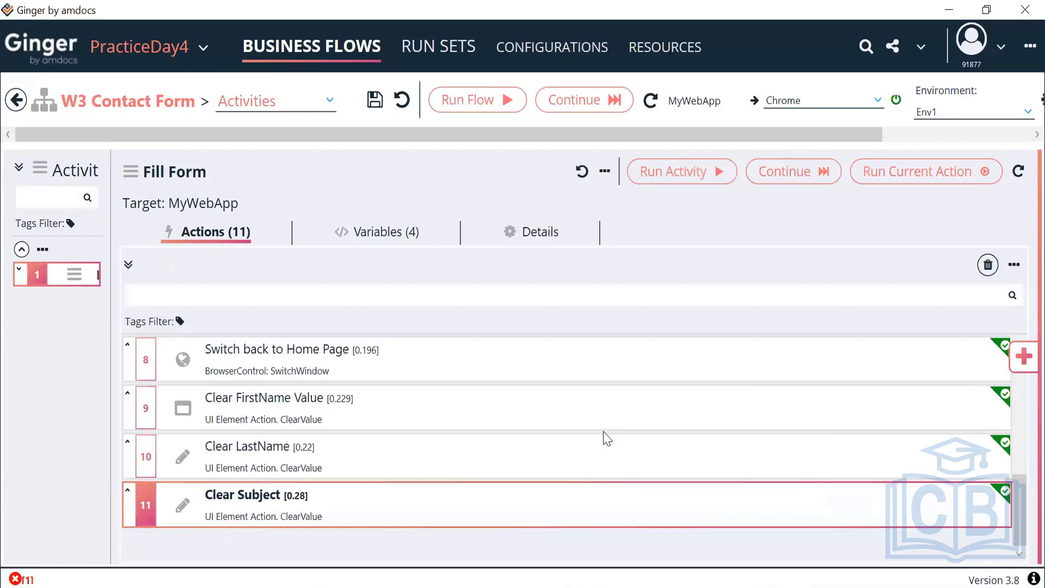
scroll(607, 438, up, 3)
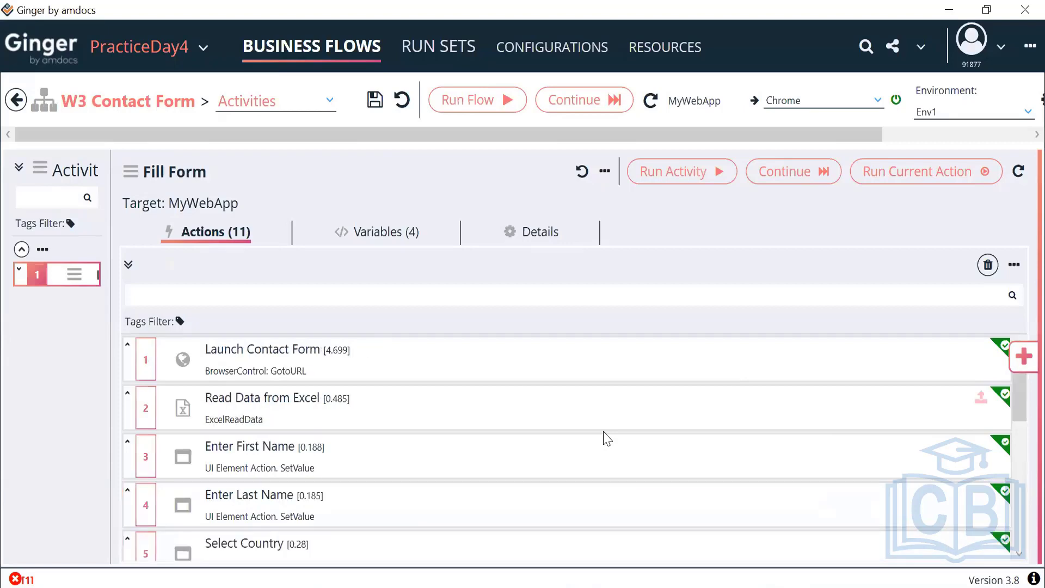
scroll(519, 460, down, 3)
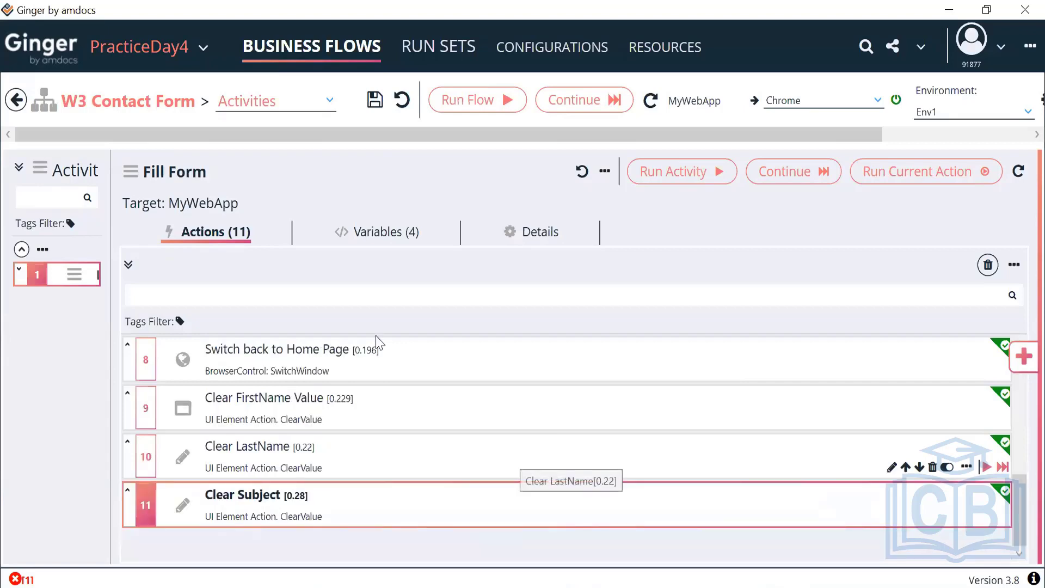
click(381, 369)
scroll(380, 369, up, 1)
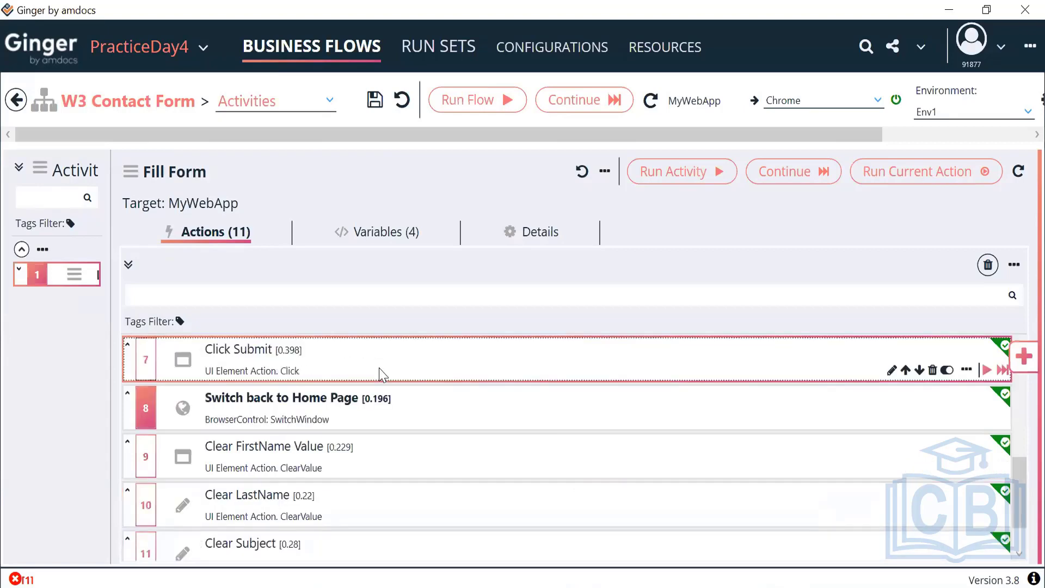
click(382, 373)
scroll(380, 373, up, 1)
click(381, 373)
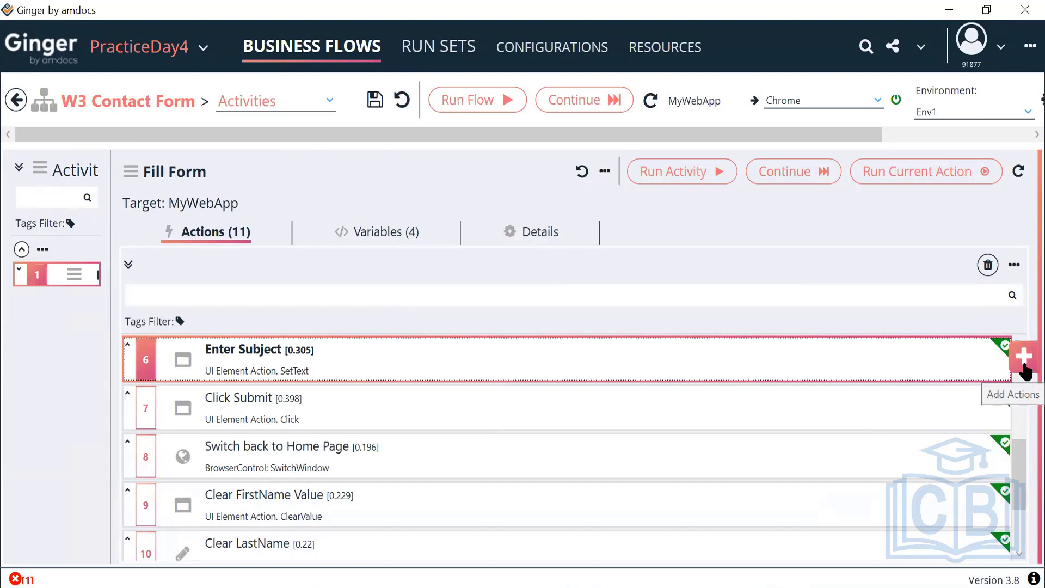
Search the general actions in the Actions Library for "sc" to look for a screenshot action.
click(1024, 357)
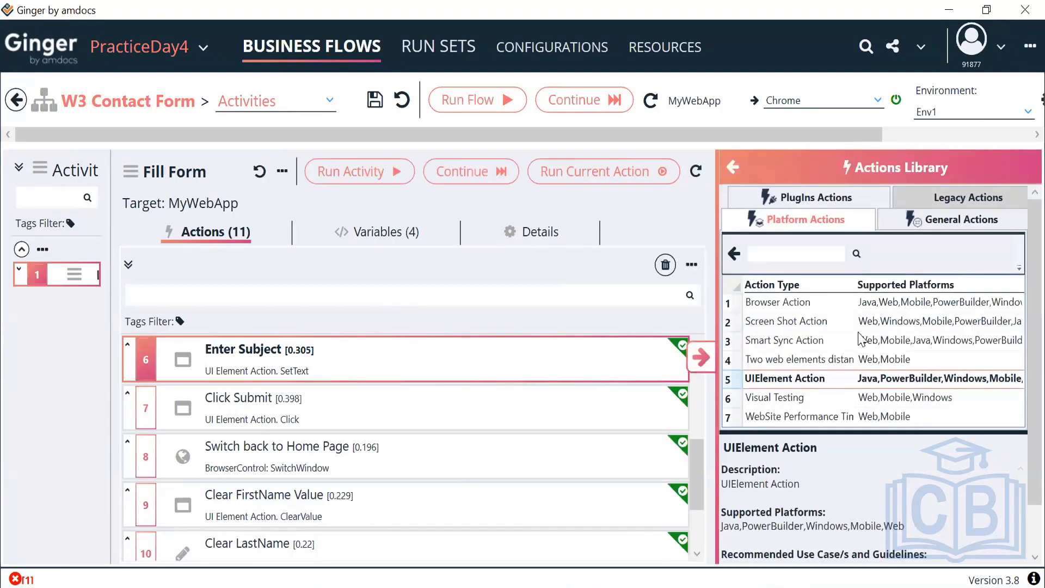
click(973, 219)
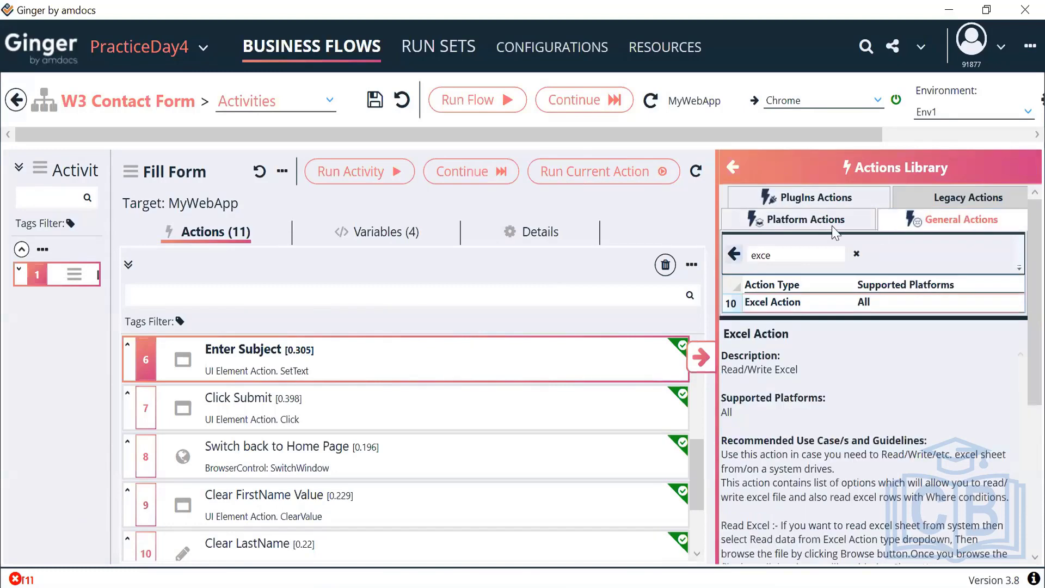
double_click(761, 254)
text(sc)
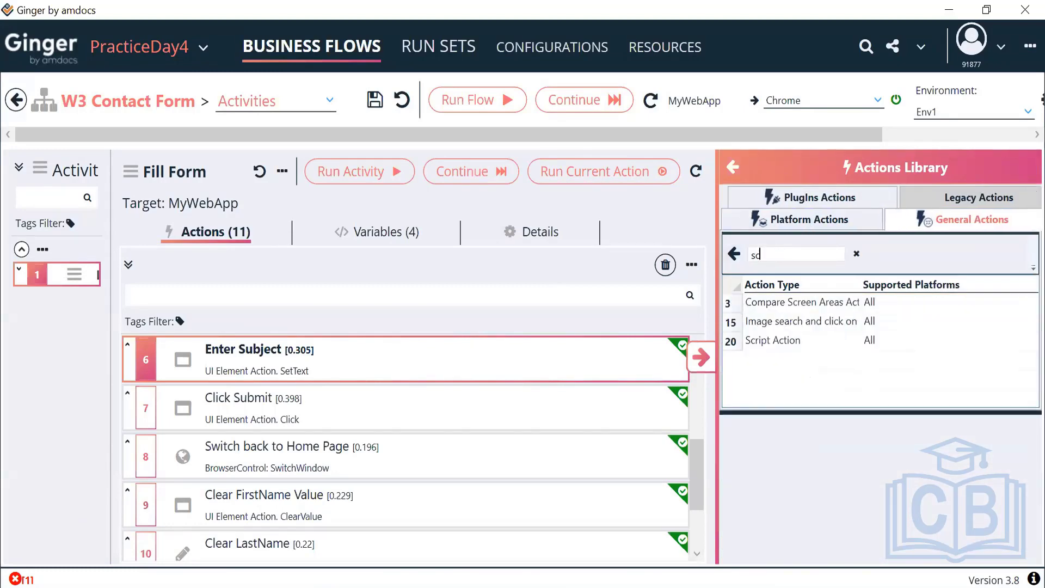
click(856, 253)
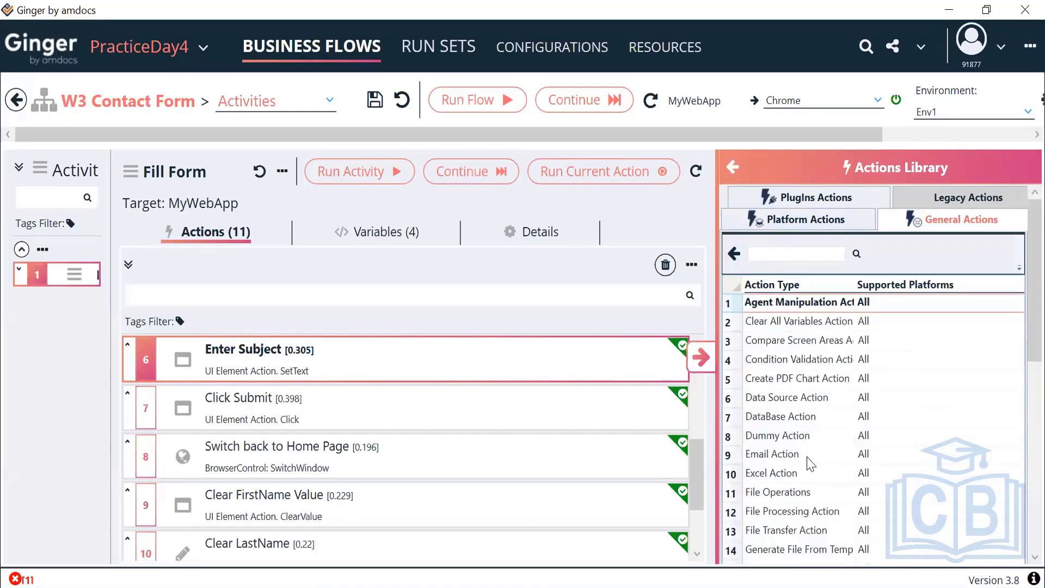
Add a Screen Shot Action from the platform actions directly after Enter Subject in the Fill Form activity.
click(852, 217)
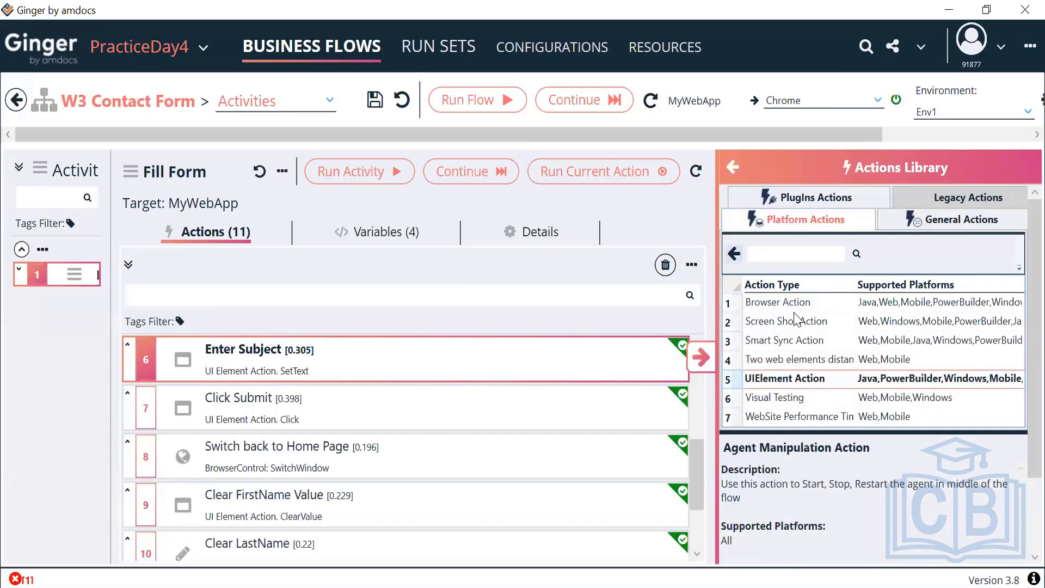
click(784, 325)
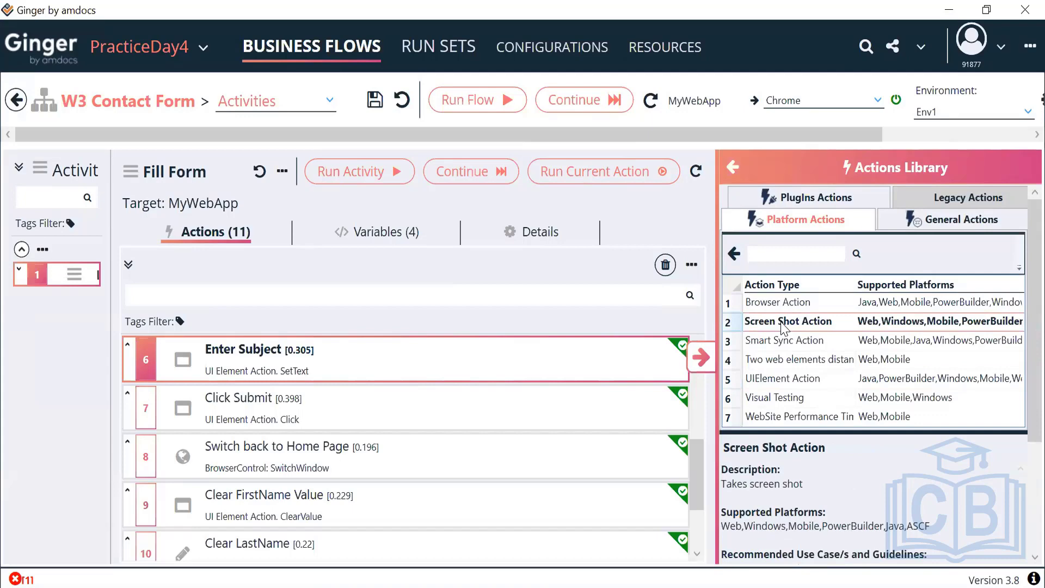
double_click(784, 326)
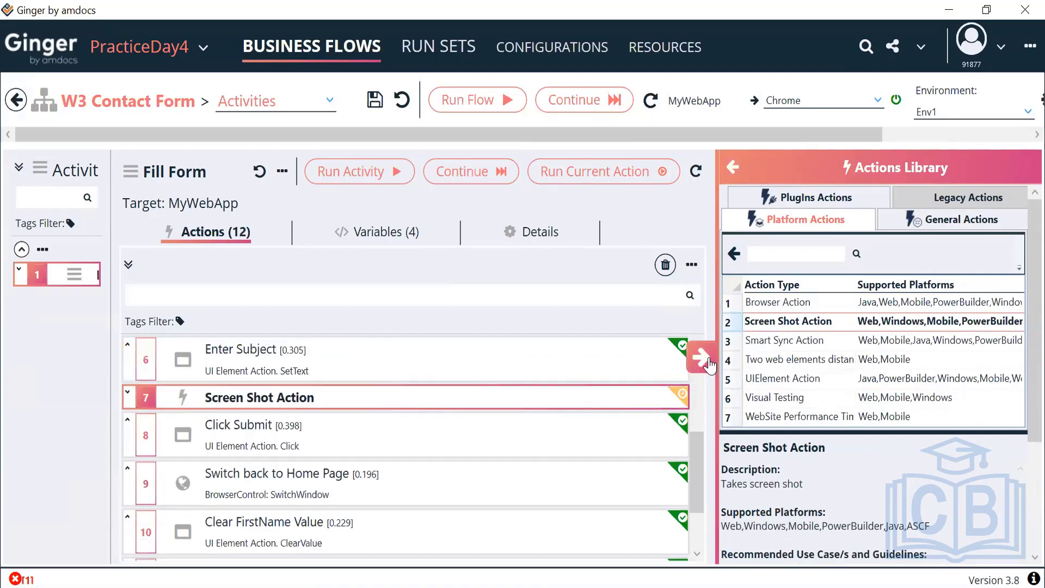
click(710, 363)
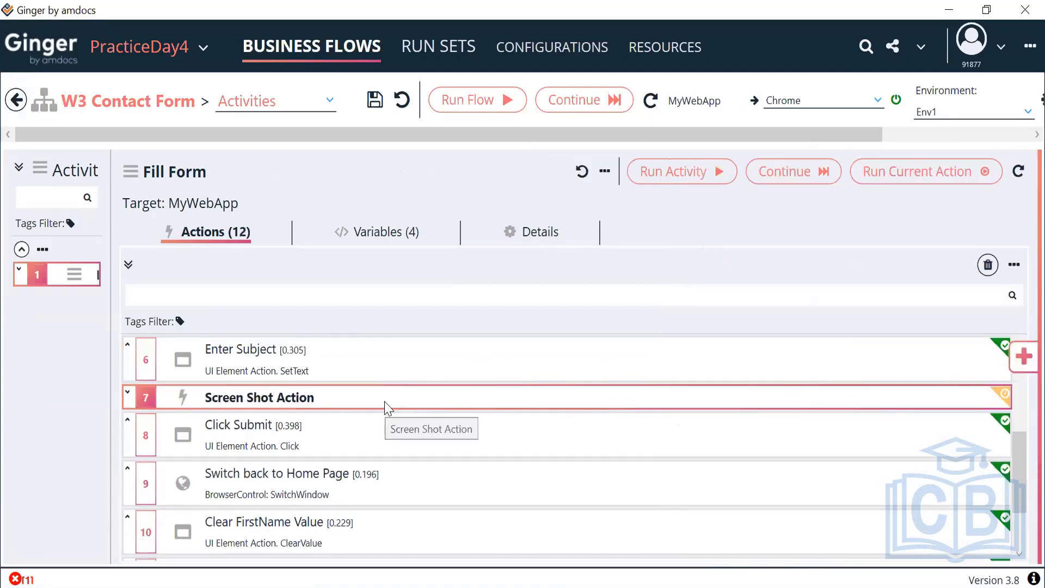
Change the description of the new Screen Shot Action before Click Submit to "Capturing Screenshot".
click(305, 428)
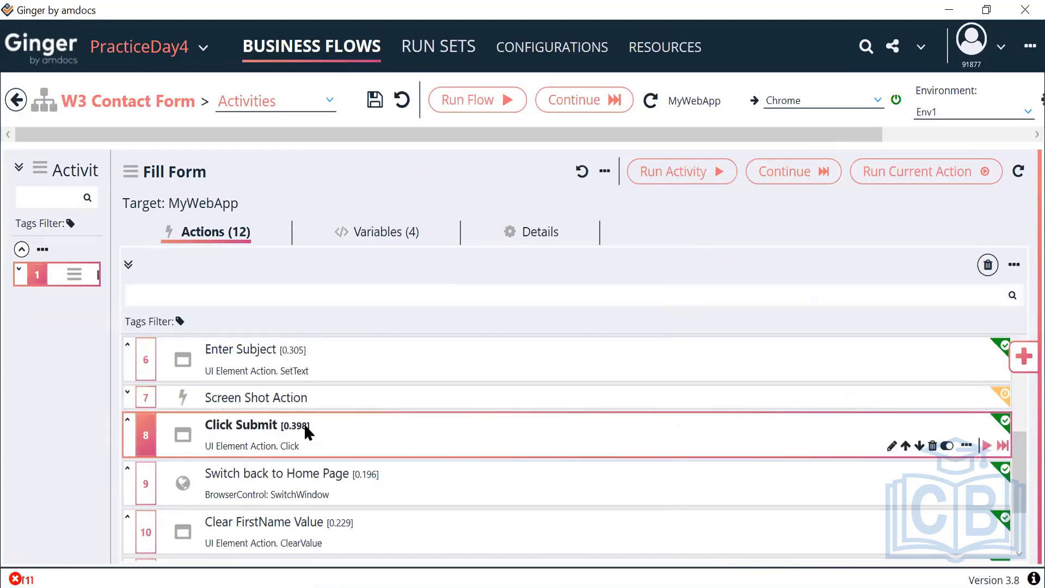
click(330, 396)
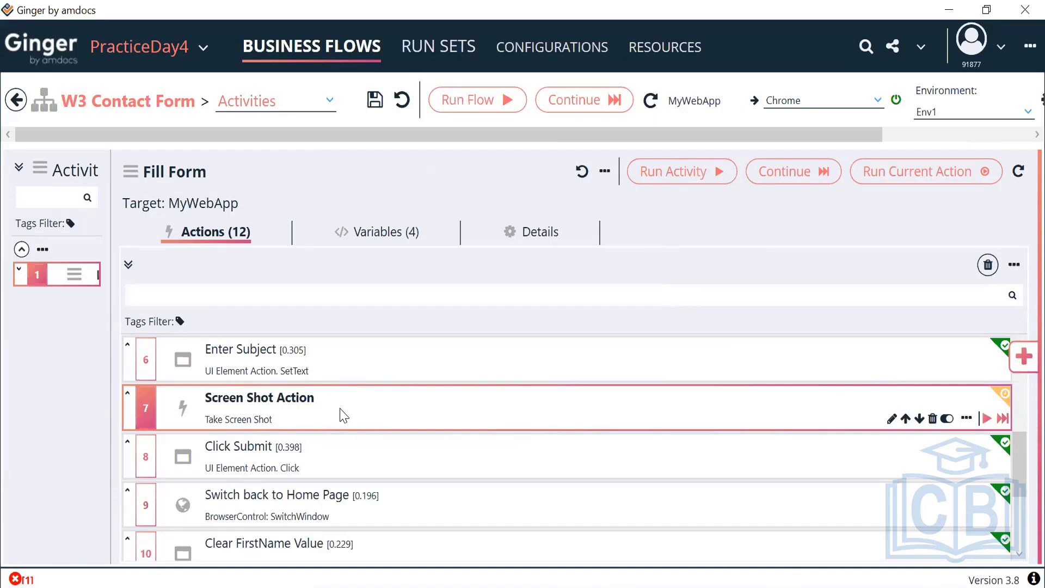
double_click(343, 415)
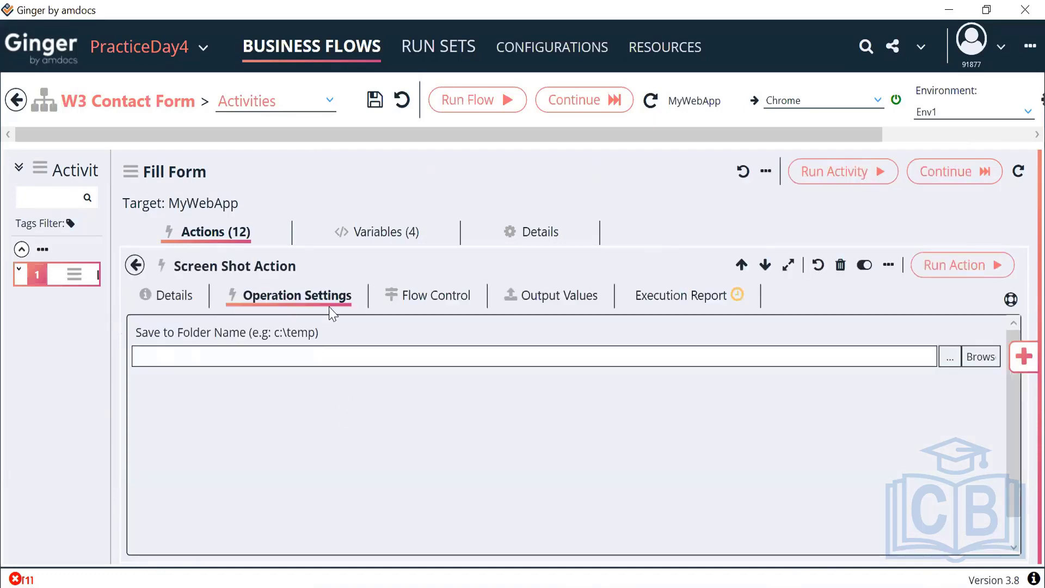
click(182, 299)
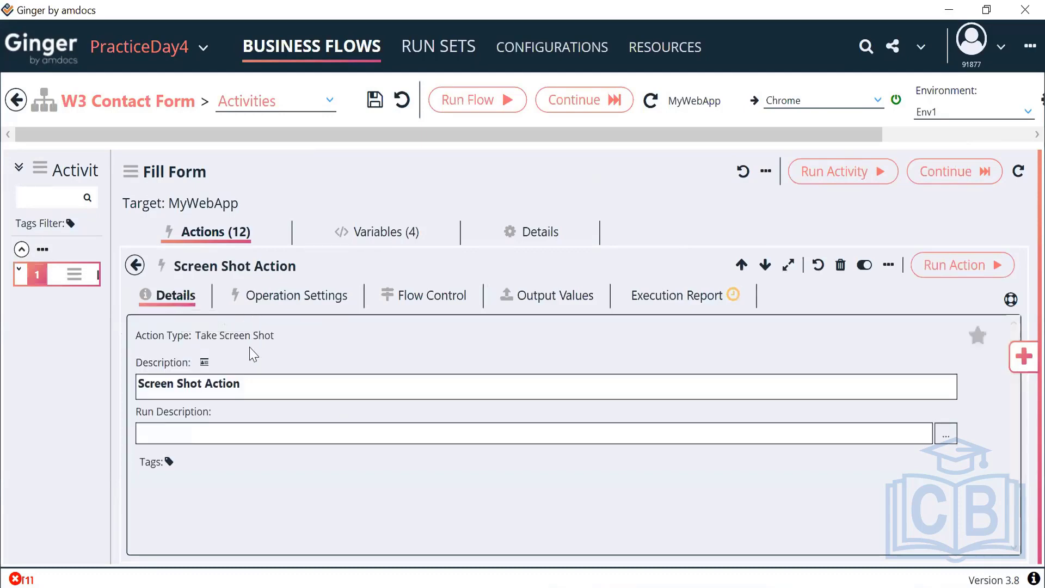
drag(241, 385, 141, 387)
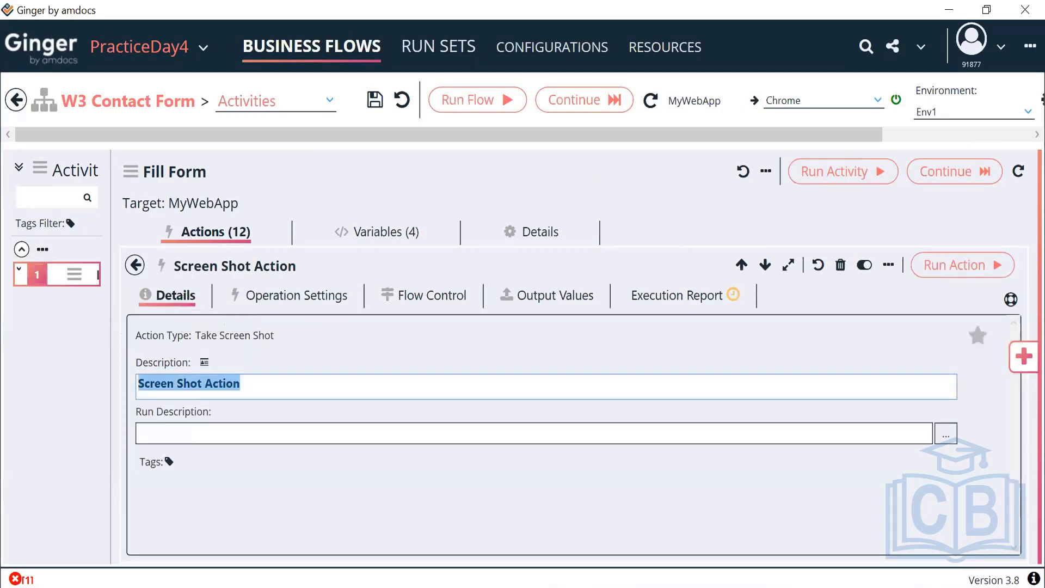
text(Capturing)
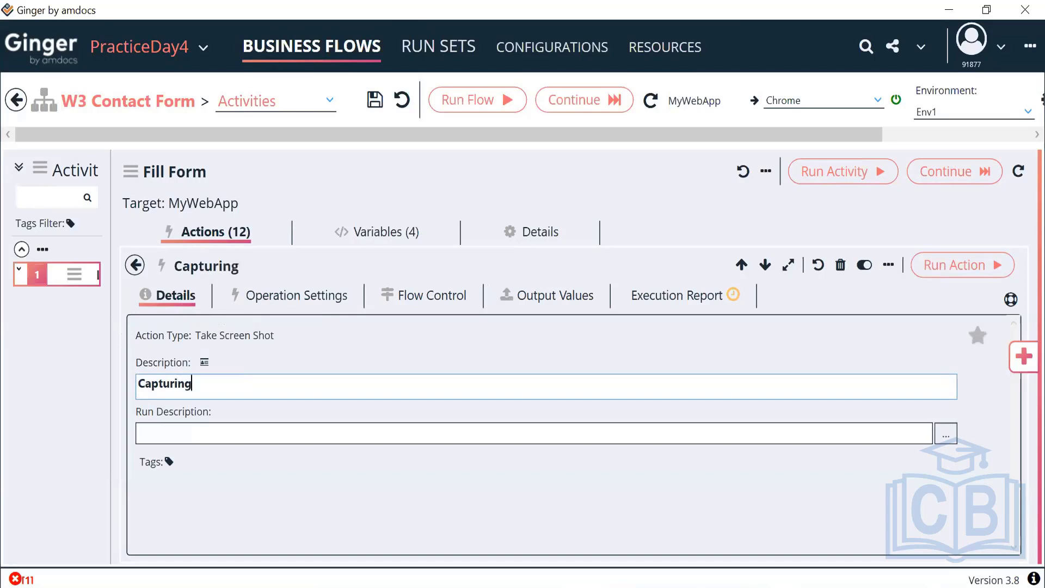
text( Screenshot)
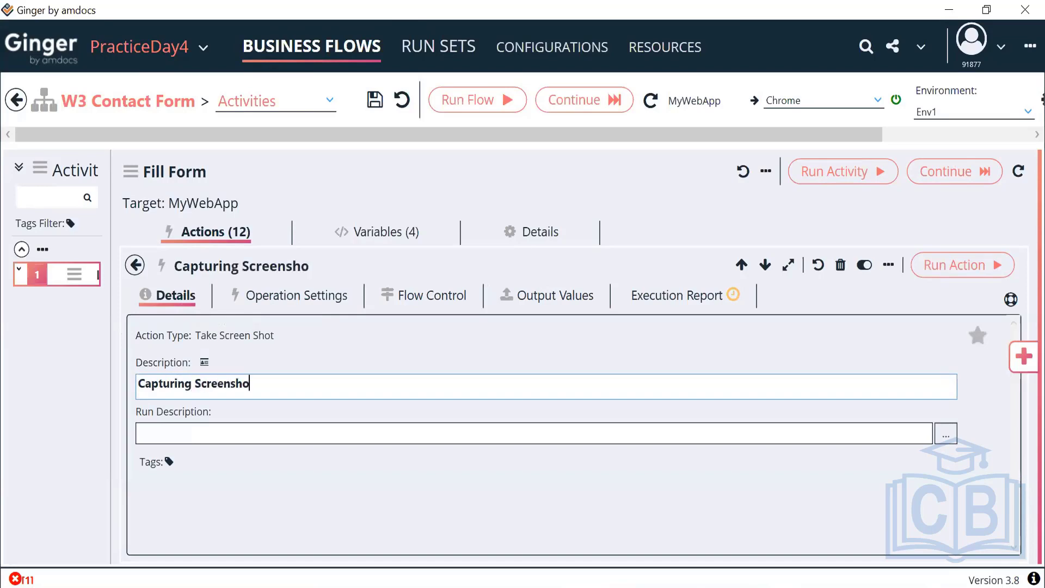
click(1018, 349)
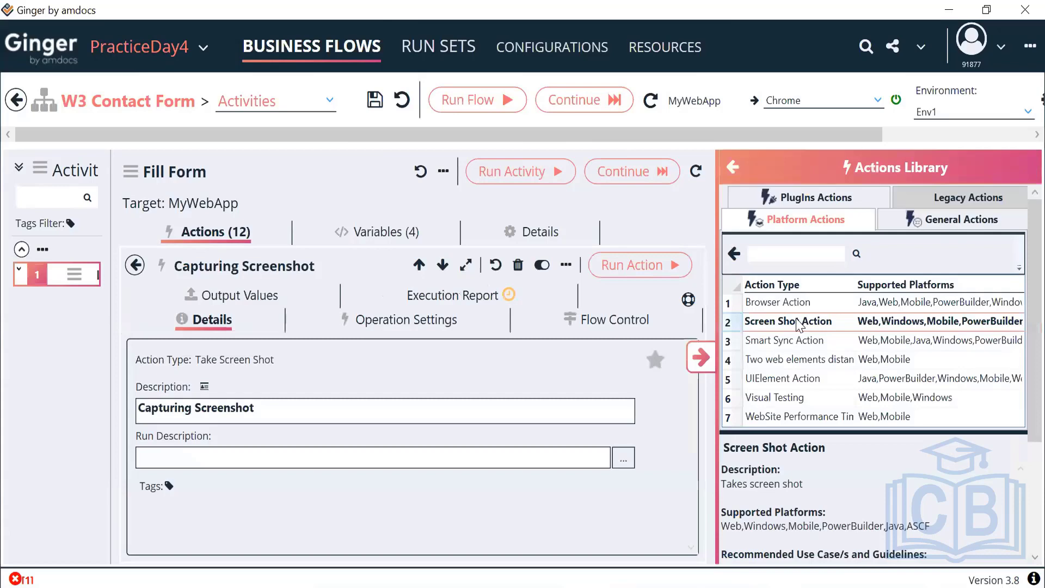
click(698, 357)
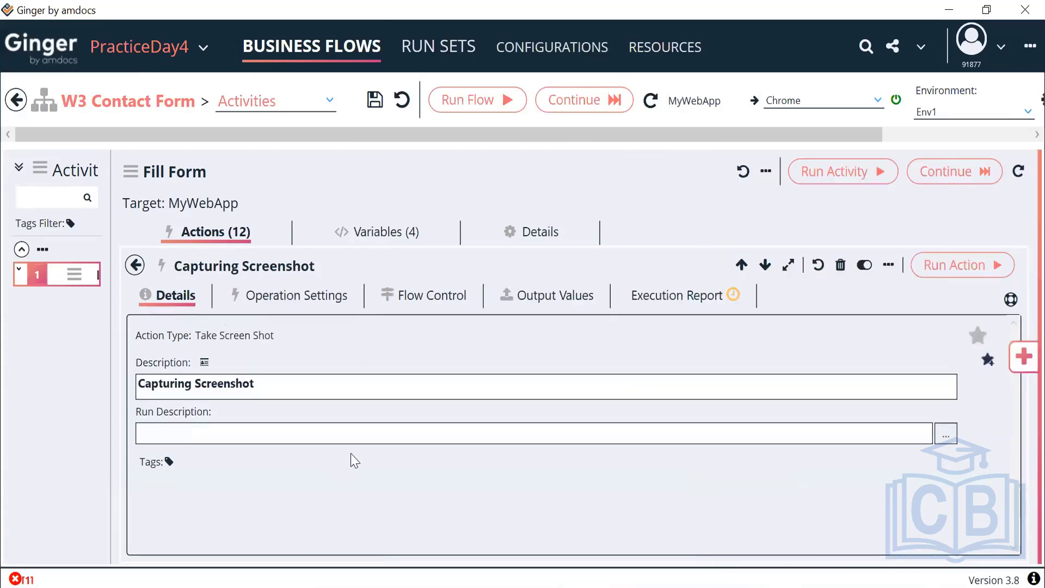
Enable Take Screenshot(s) in the Capturing Screenshot action's execution report settings, and return to the actions list.
click(339, 297)
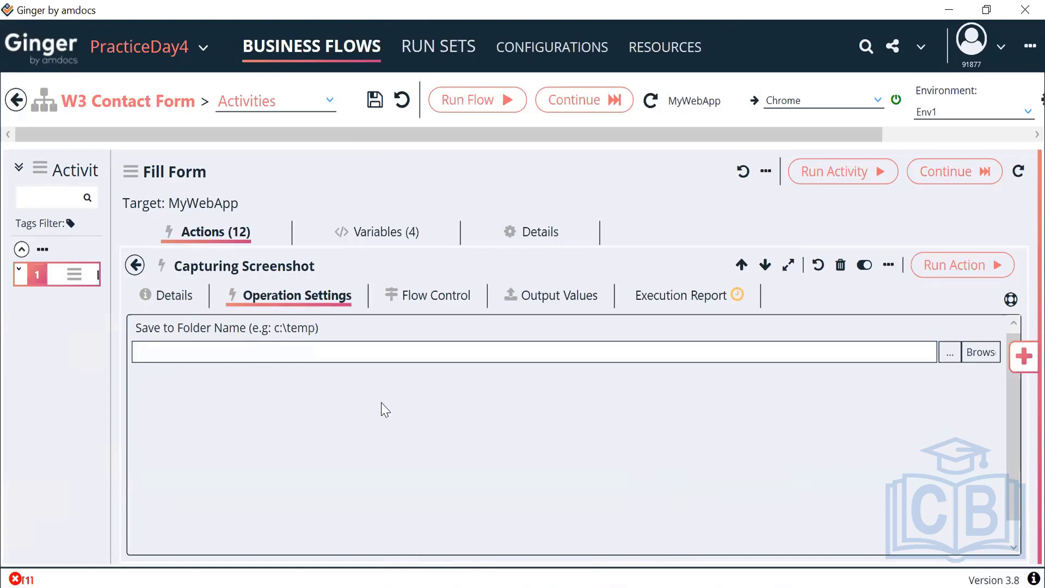
click(678, 299)
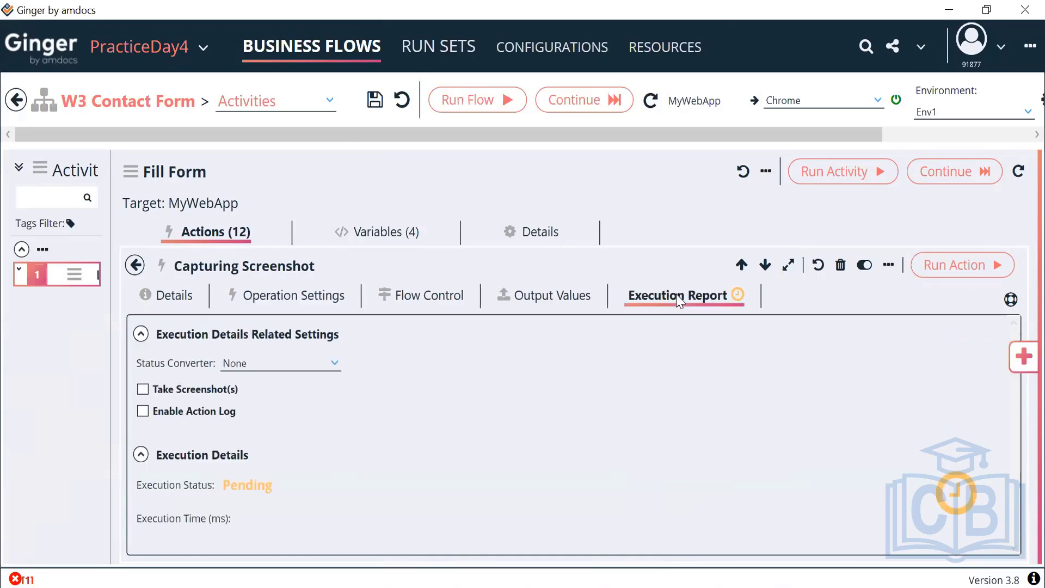
click(142, 390)
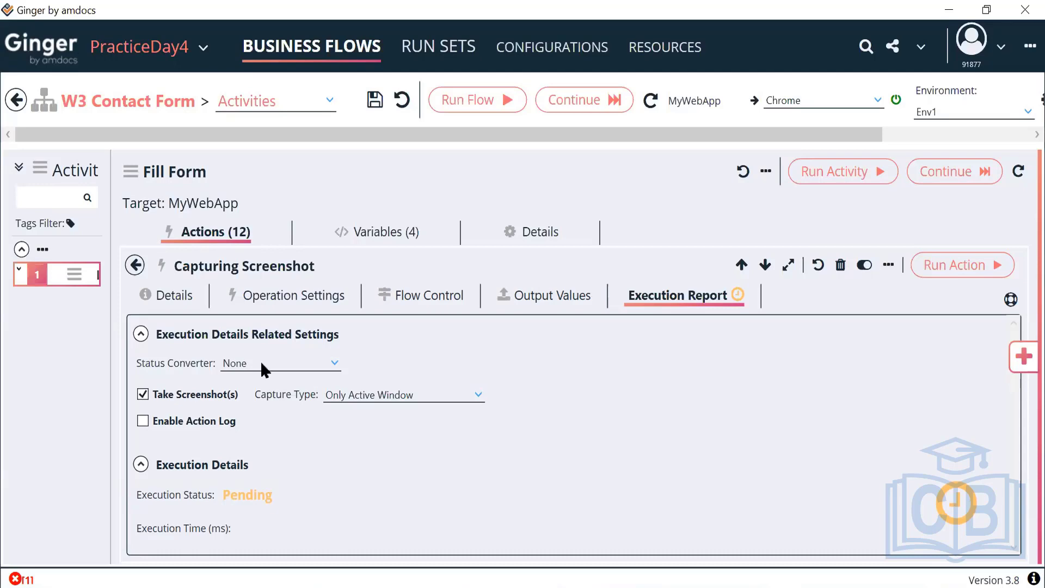
click(135, 265)
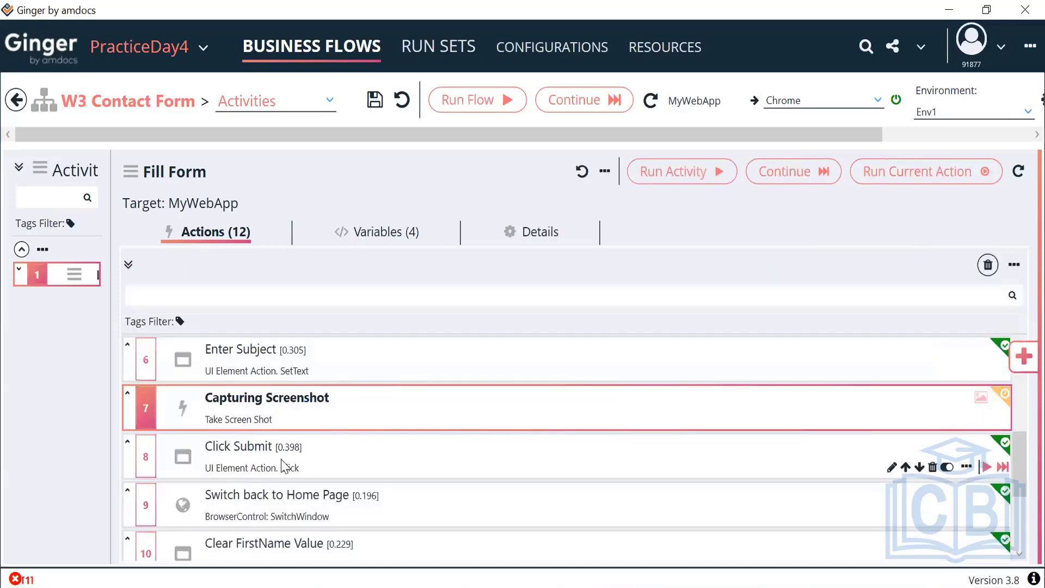
click(283, 466)
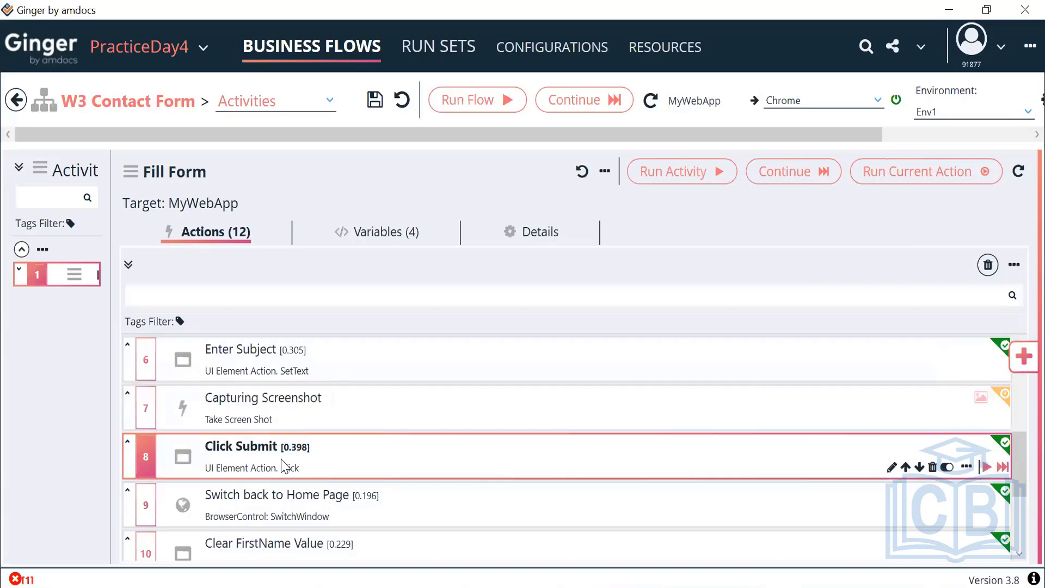
Review the Capturing Screenshot action's save-folder setting and its screenshot capture type.
double_click(333, 423)
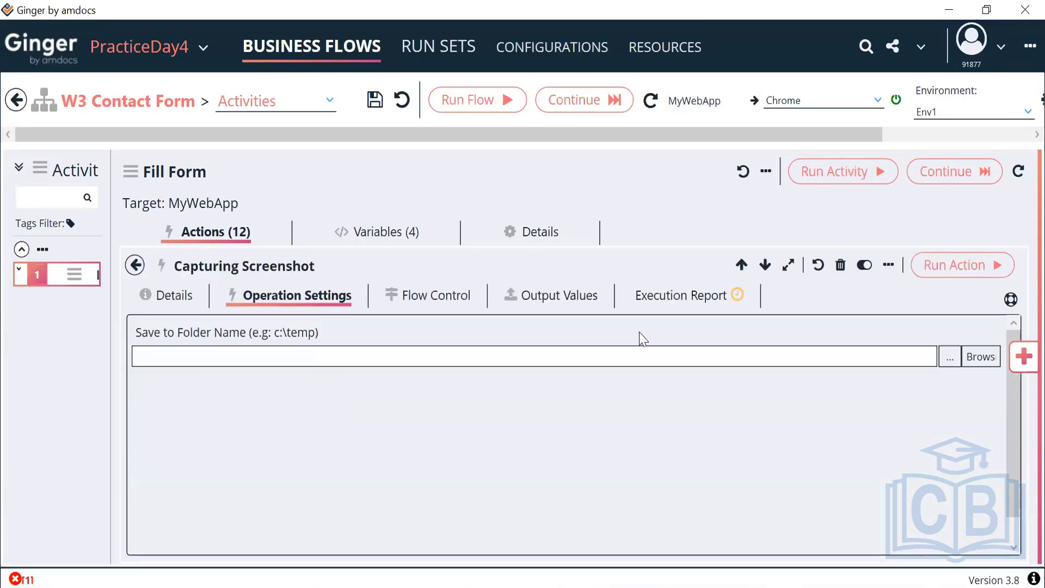
click(682, 298)
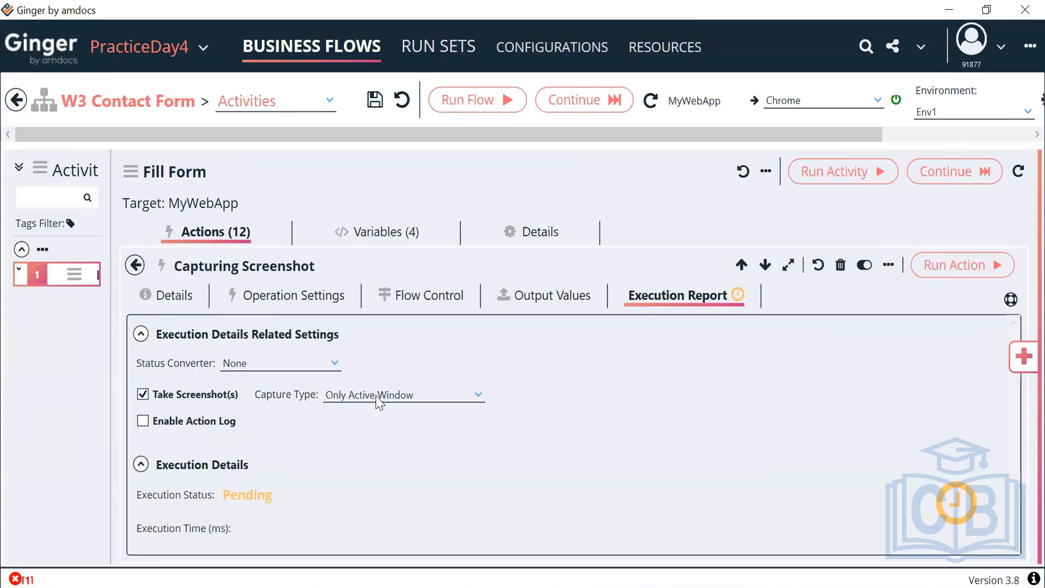
click(135, 265)
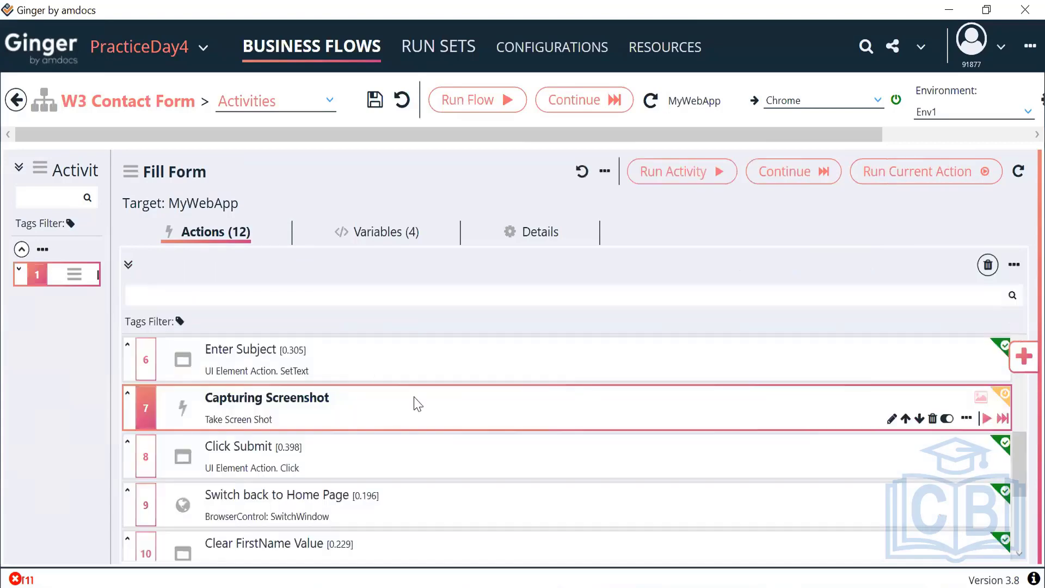
Check the order of the Fill Form actions and run the whole activity.
scroll(539, 471, down, 1)
scroll(539, 471, up, 3)
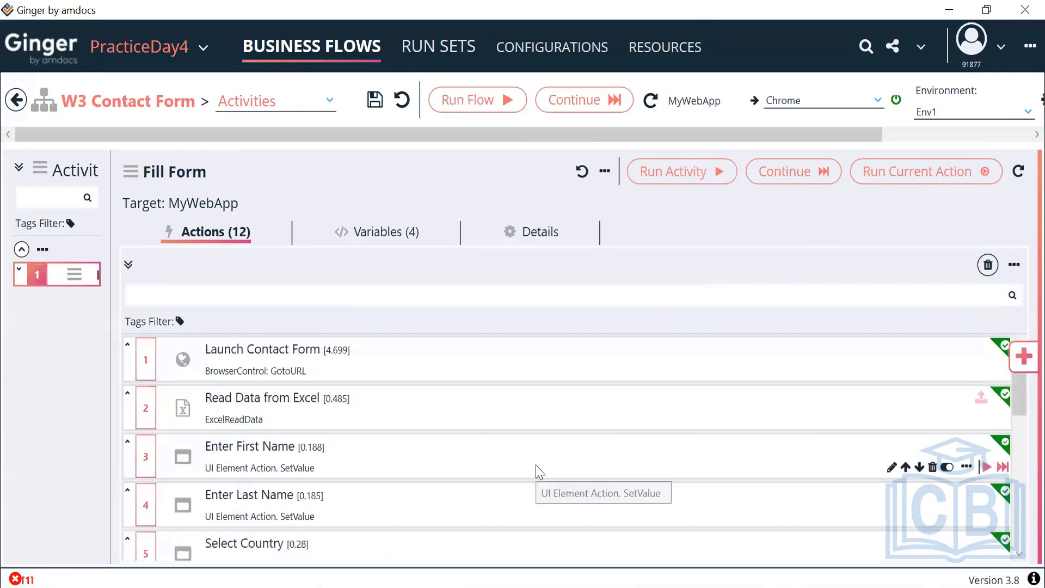
scroll(539, 472, down, 3)
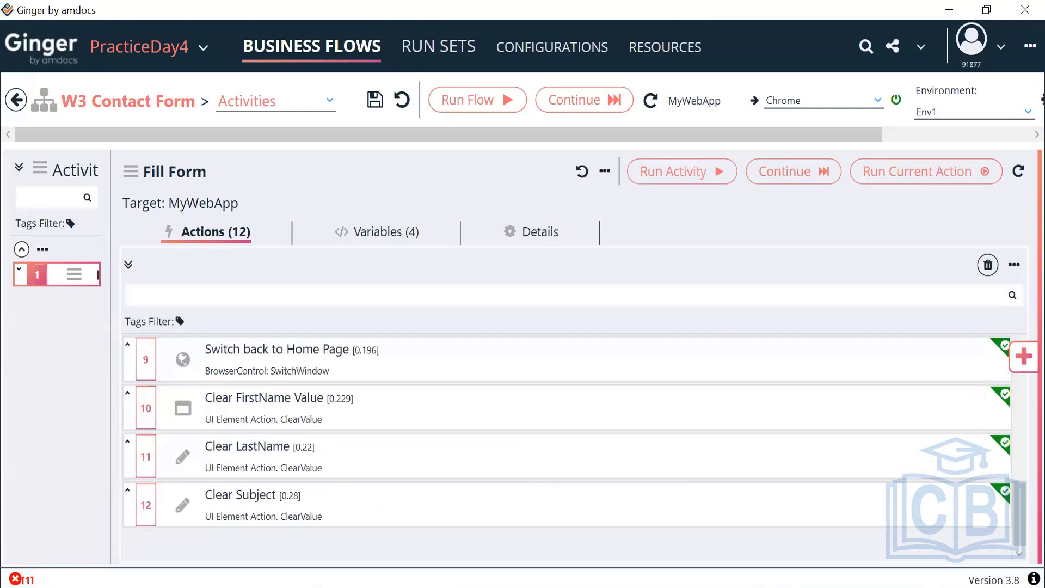
key(alt+Tab)
key(alt+Tab)
click(663, 180)
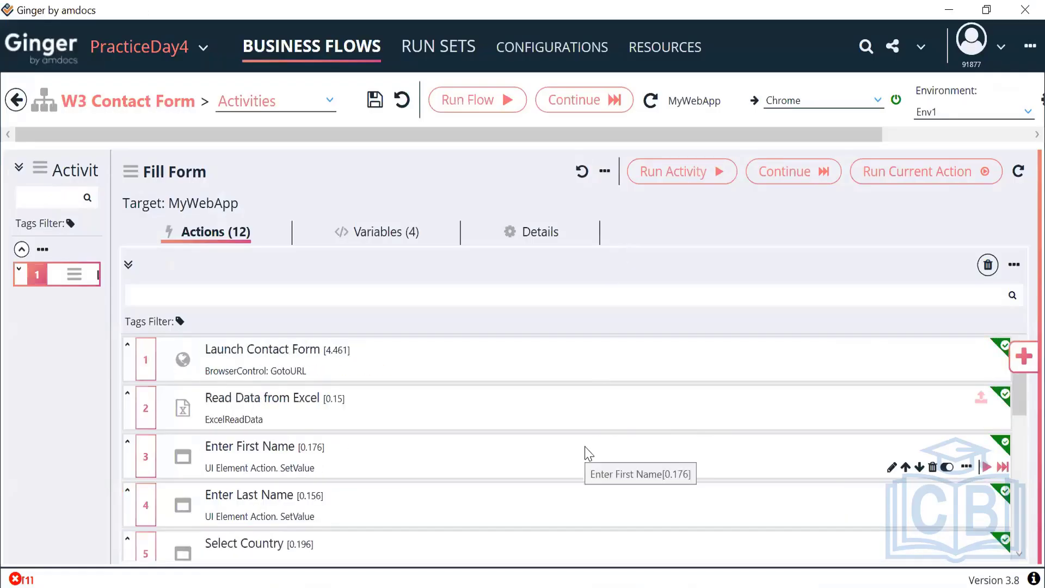
Examine the run status of the Fill Form actions from Launch Contact Form to Capturing Screenshot.
click(641, 419)
key(Up)
key(Up)
key(Up)
key(Up)
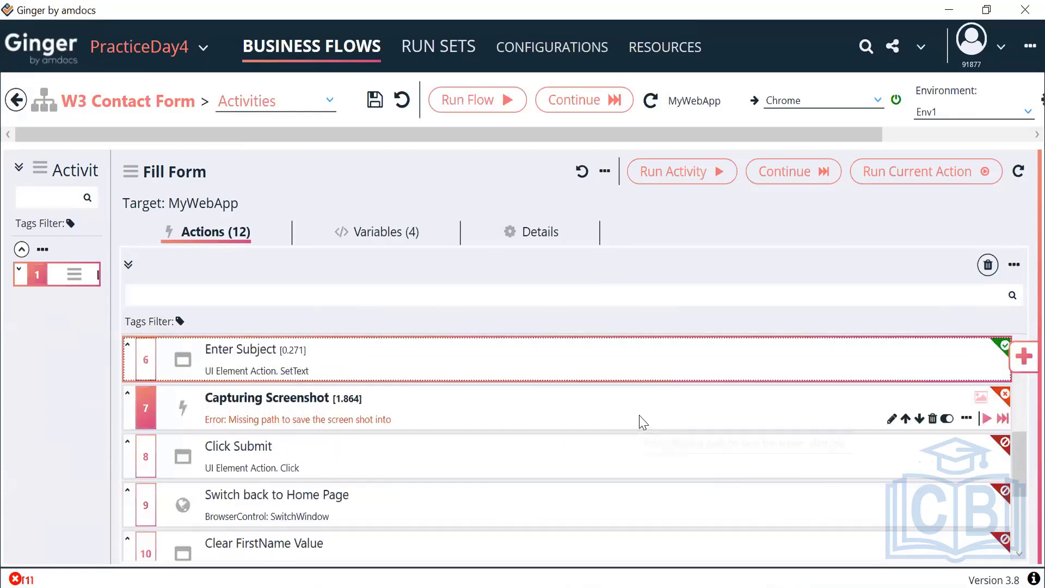
click(643, 422)
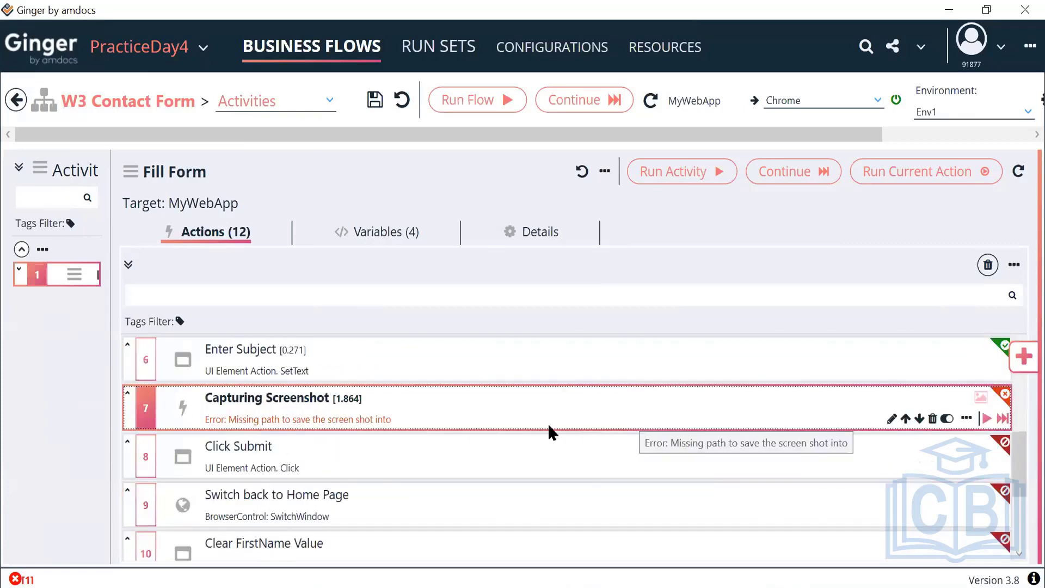
Open the failed Capturing Screenshot action's save-folder setting and browse to the PracticeDay4 folder under Ginger Projects.
double_click(512, 421)
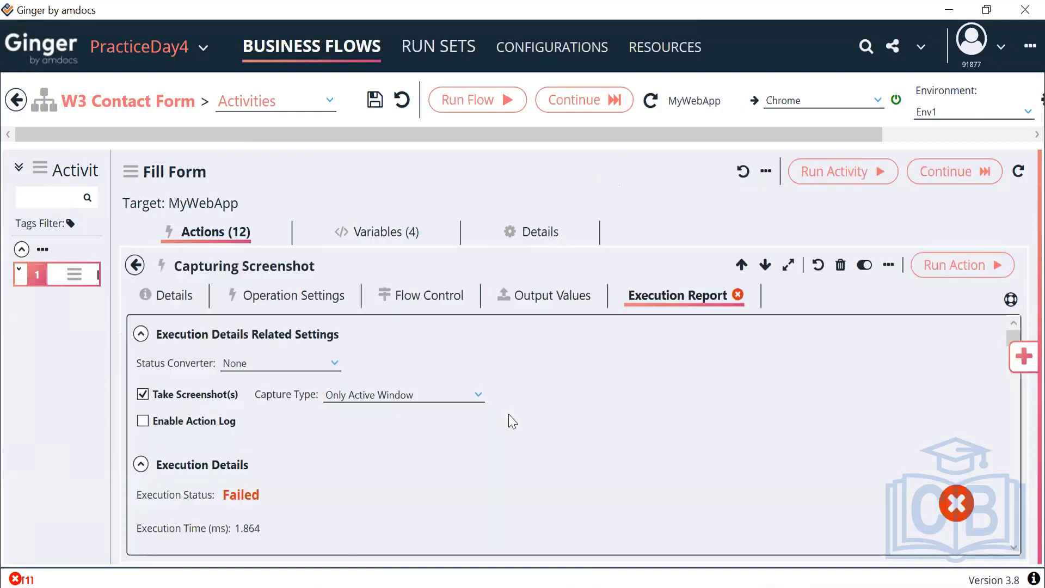
click(308, 306)
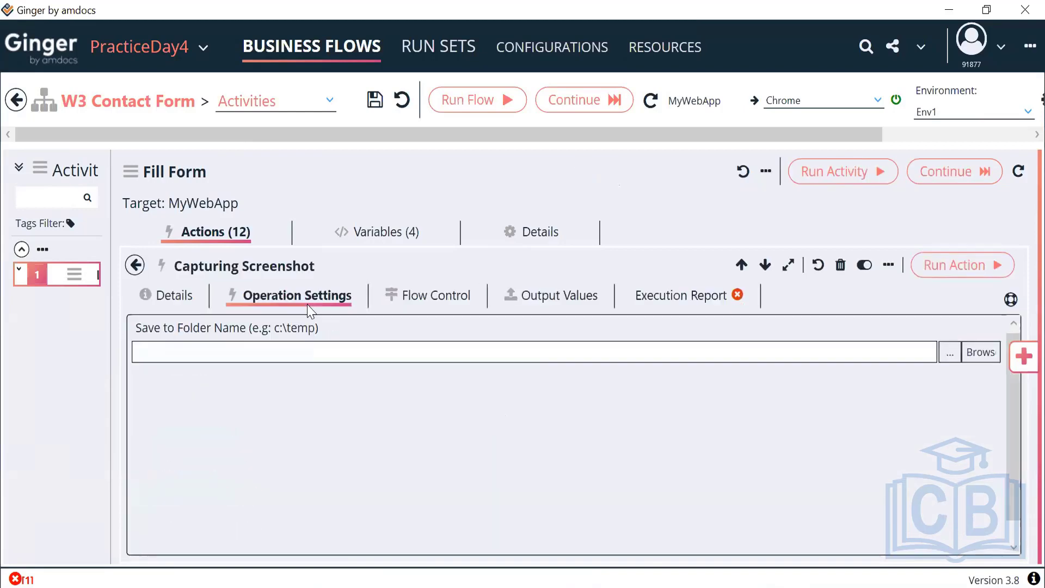
click(973, 361)
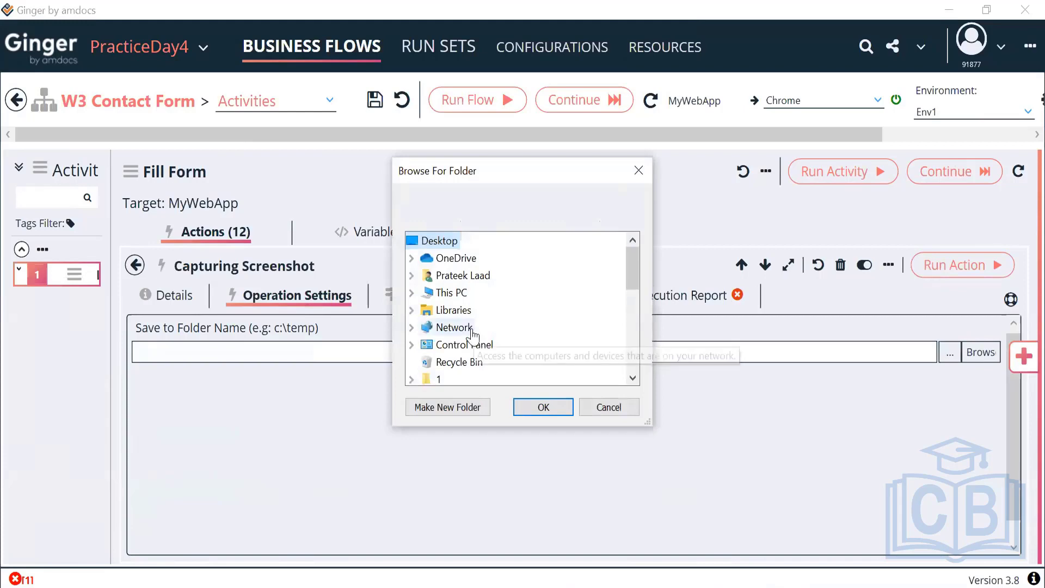
scroll(471, 335, down, 2)
scroll(472, 335, down, 3)
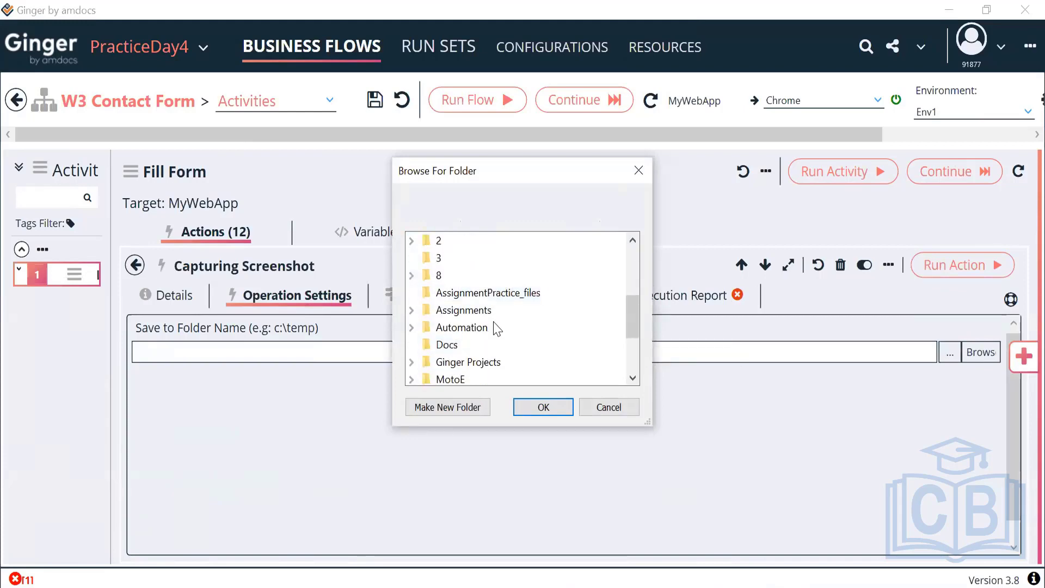
click(411, 258)
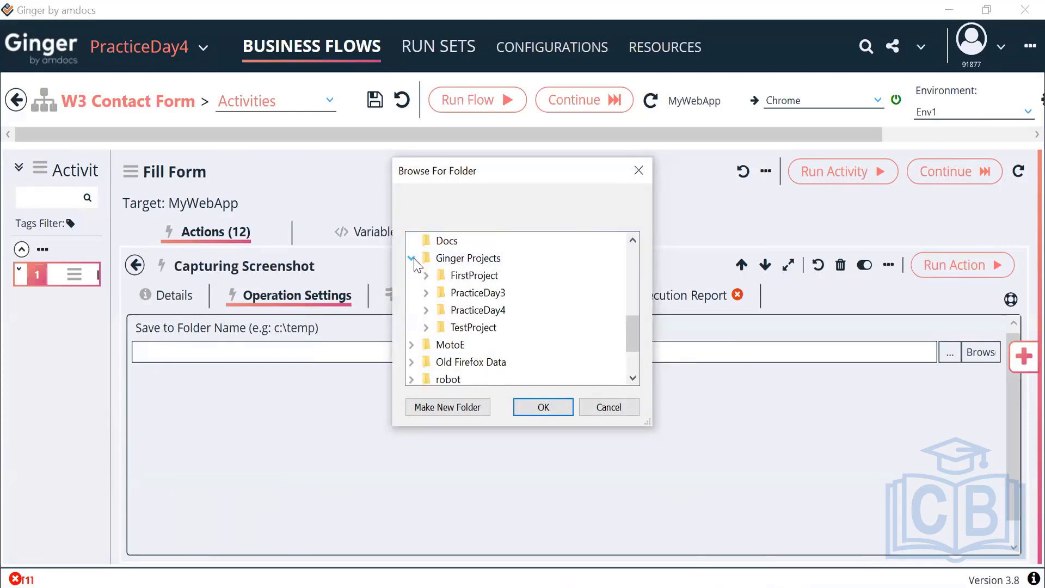
click(426, 310)
click(497, 244)
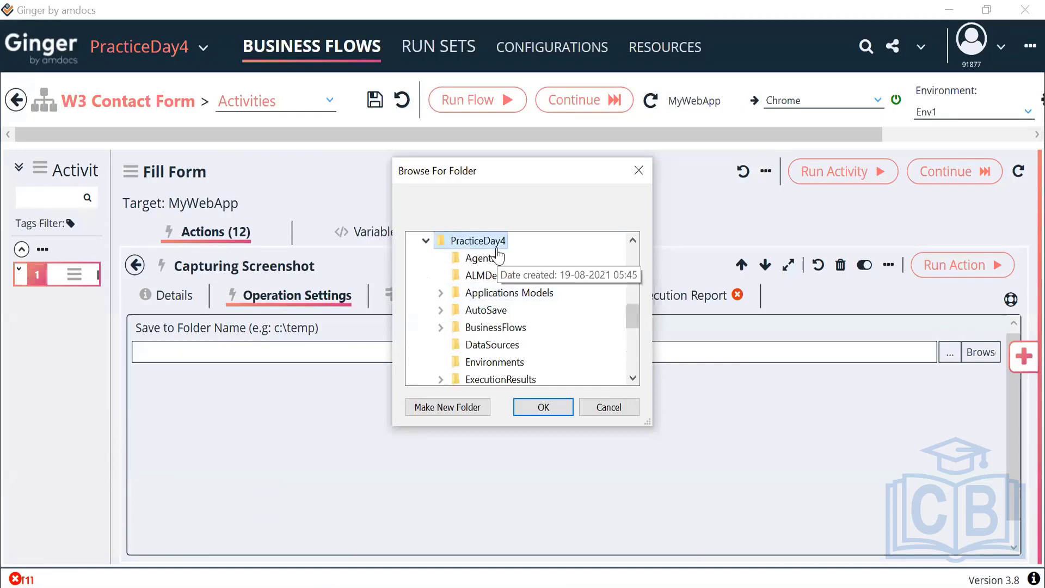
scroll(521, 340, down, 1)
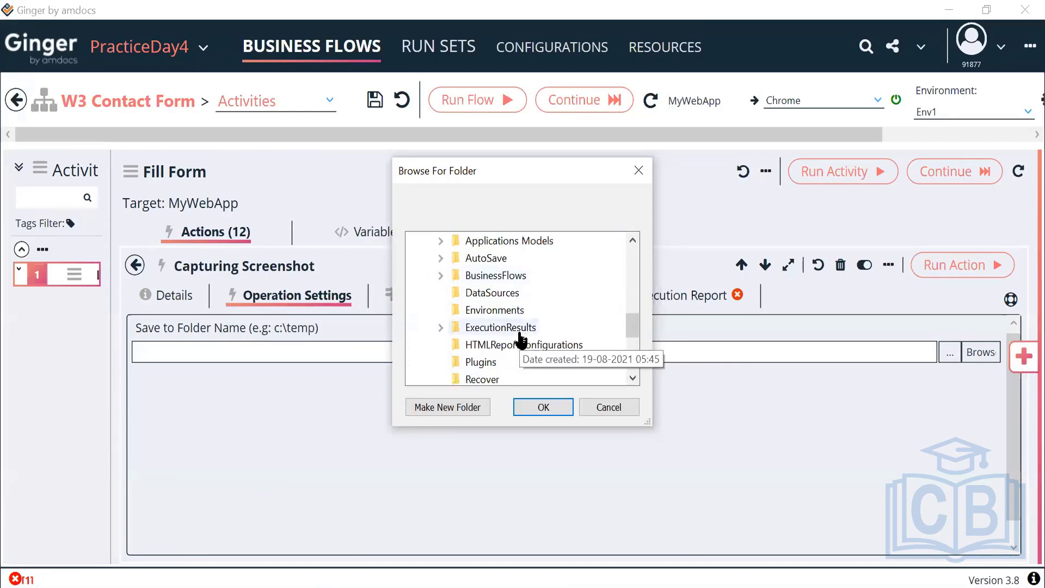
Create a folder named Screenshots inside ExecutionResults and set it as the action's save folder.
click(440, 327)
click(471, 330)
click(447, 407)
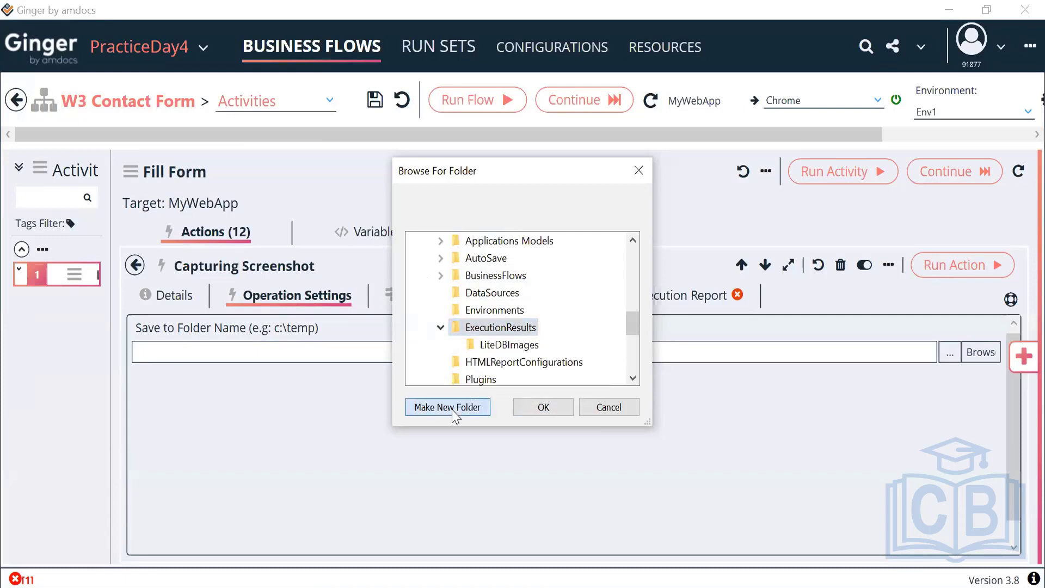
text(Screenshots)
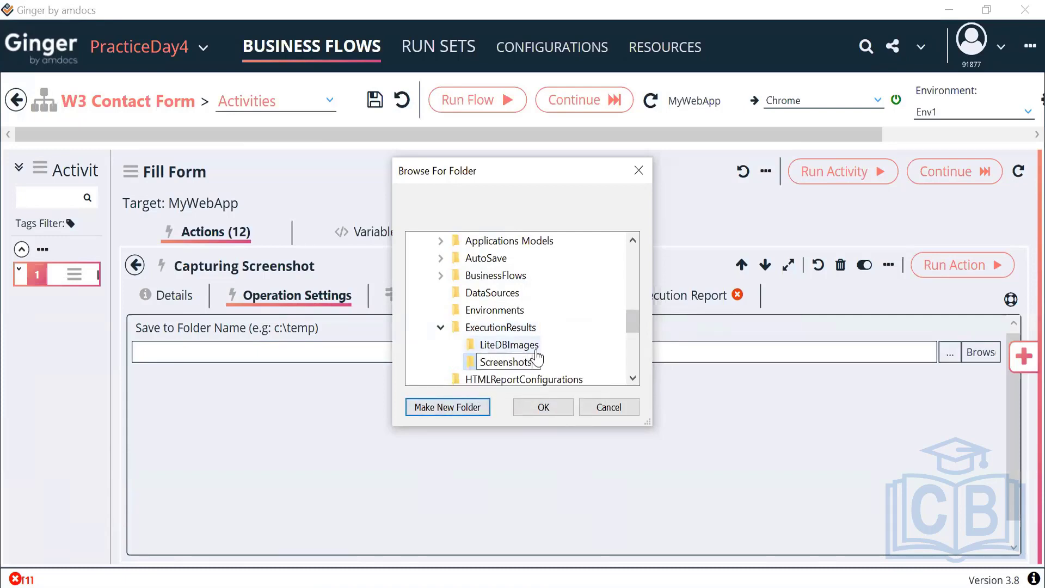
click(522, 364)
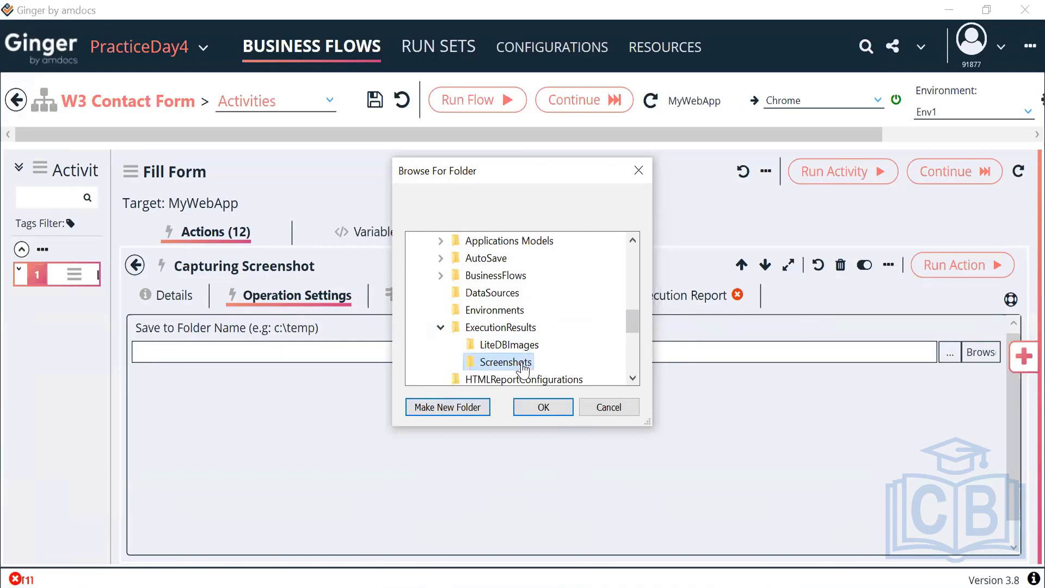
click(542, 407)
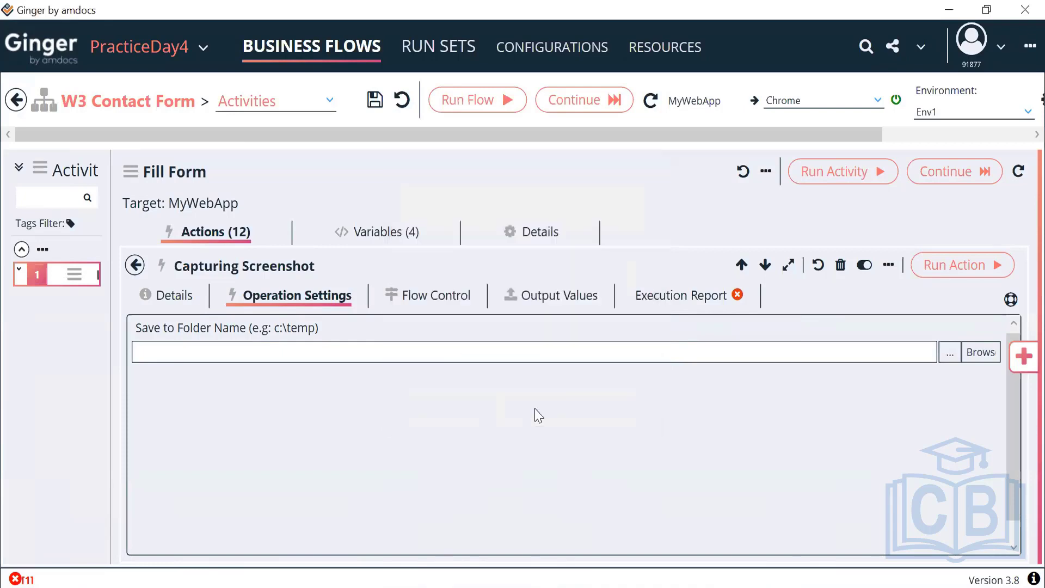
drag(318, 352, 3, 394)
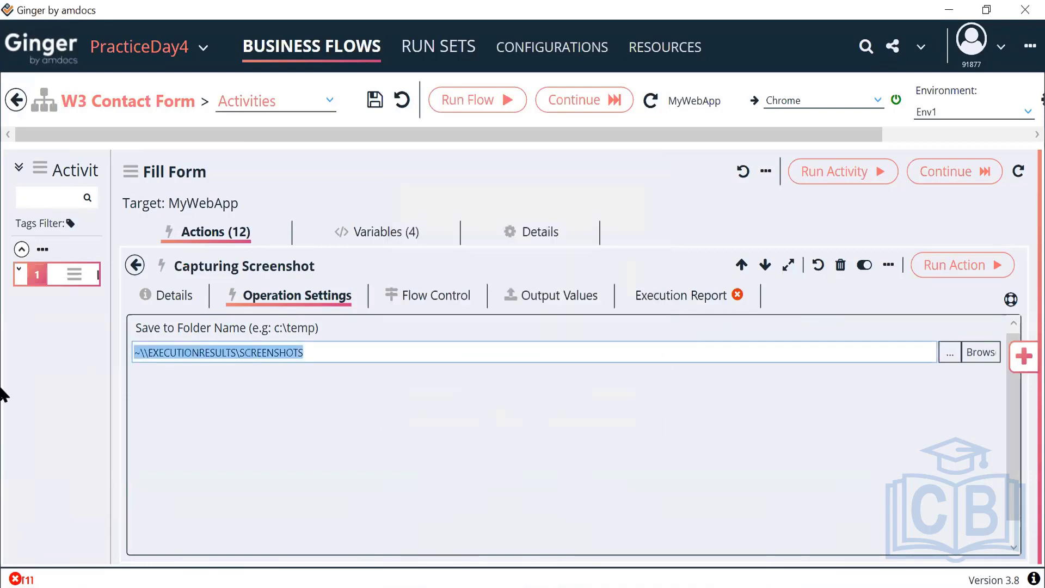
click(423, 439)
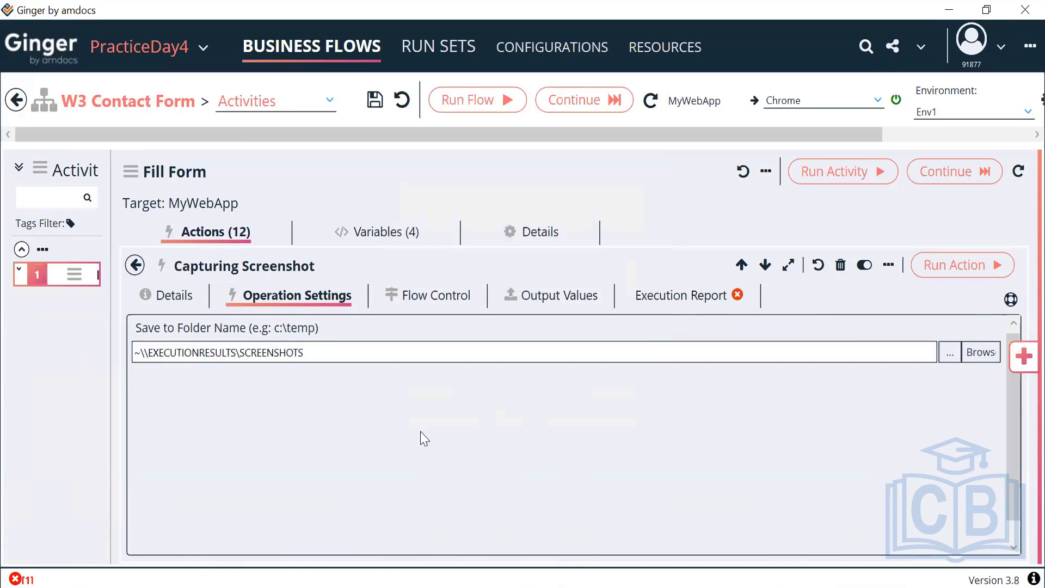
Run the Capturing Screenshot action on its own, check its save path, and return to the actions list.
click(952, 271)
drag(319, 354, 36, 329)
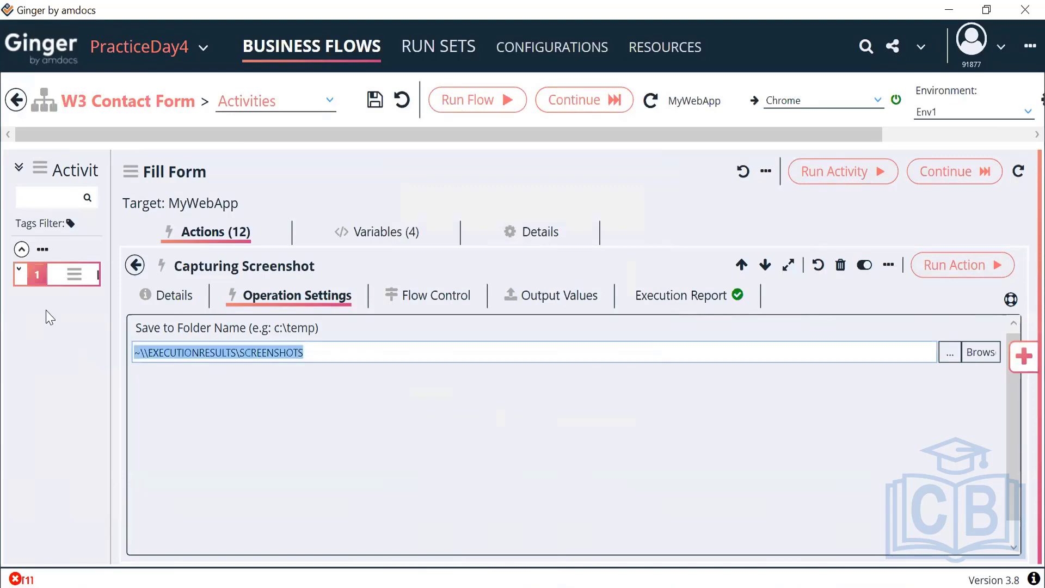
click(140, 266)
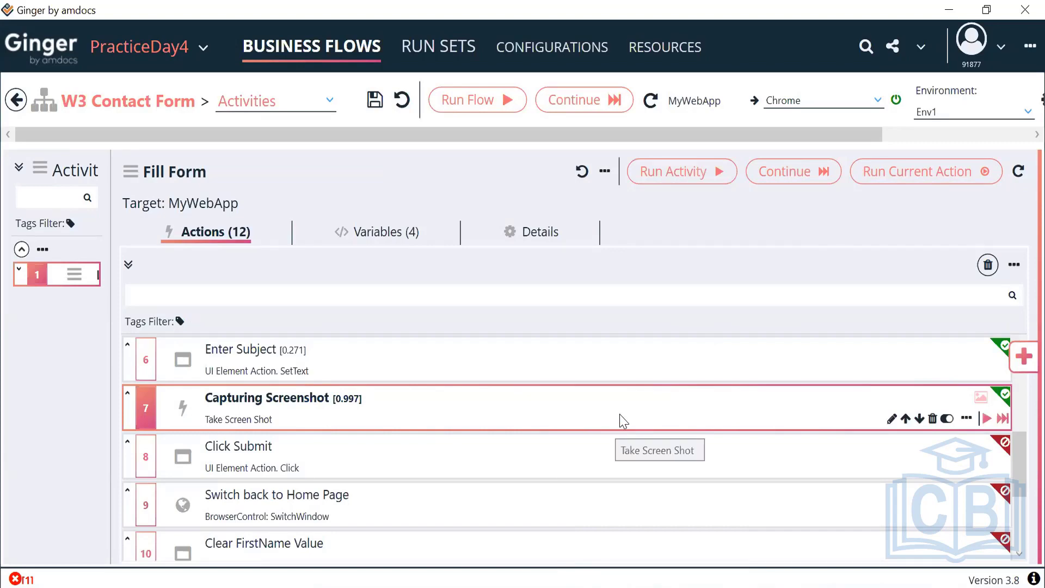
Run the whole Fill Form activity and check the run status of its actions down to Capturing Screenshot.
click(685, 176)
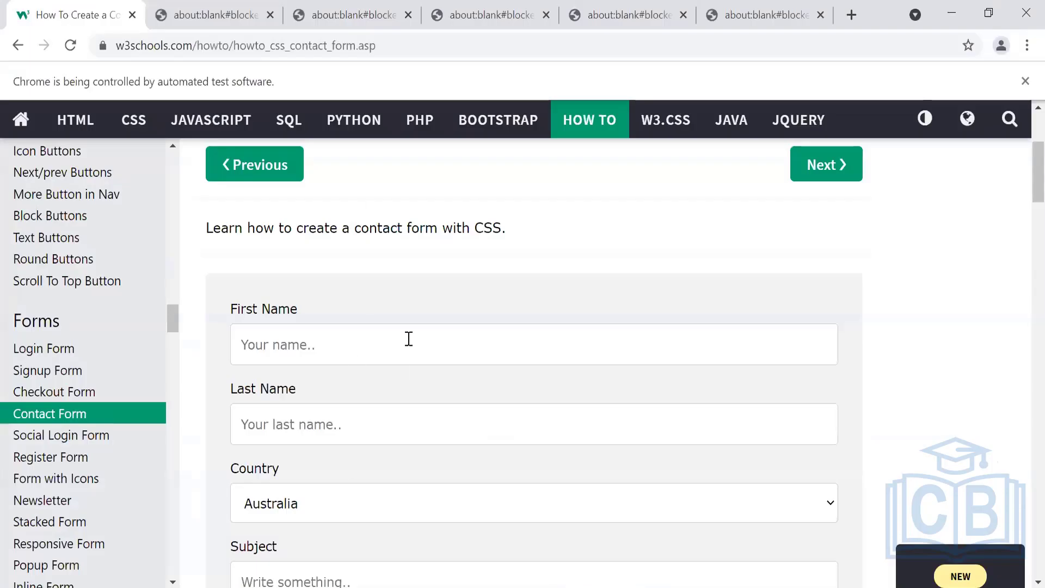
scroll(364, 435, down, 4)
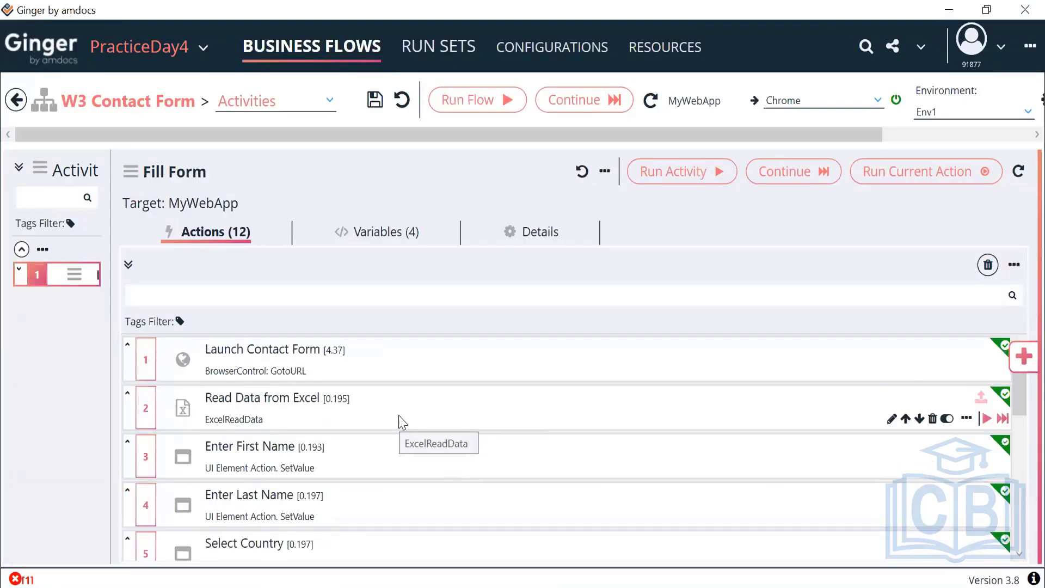
click(377, 443)
key(Down)
key(Down)
key(Down)
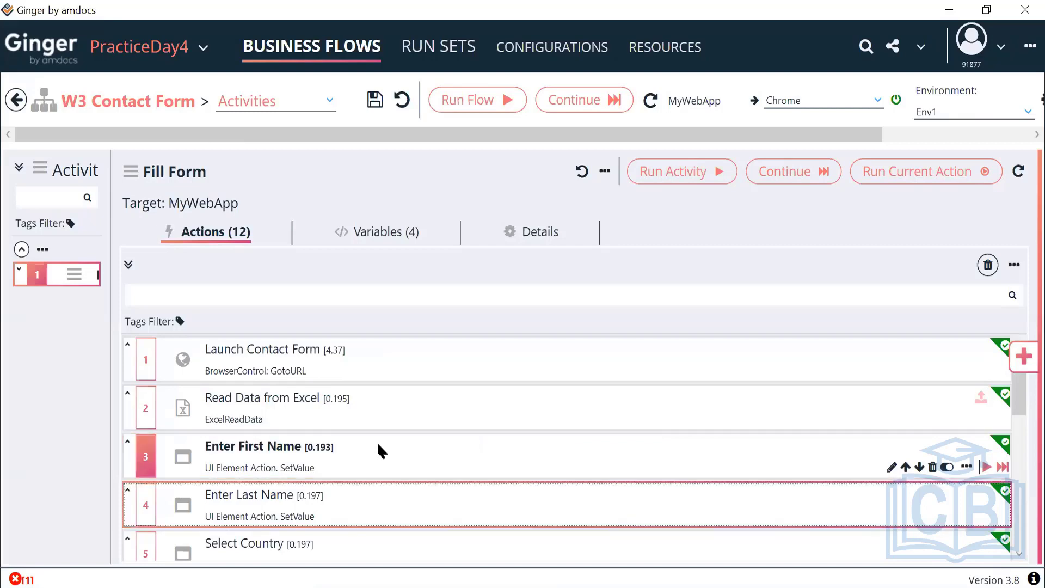
key(Up)
key(Down)
key(Down)
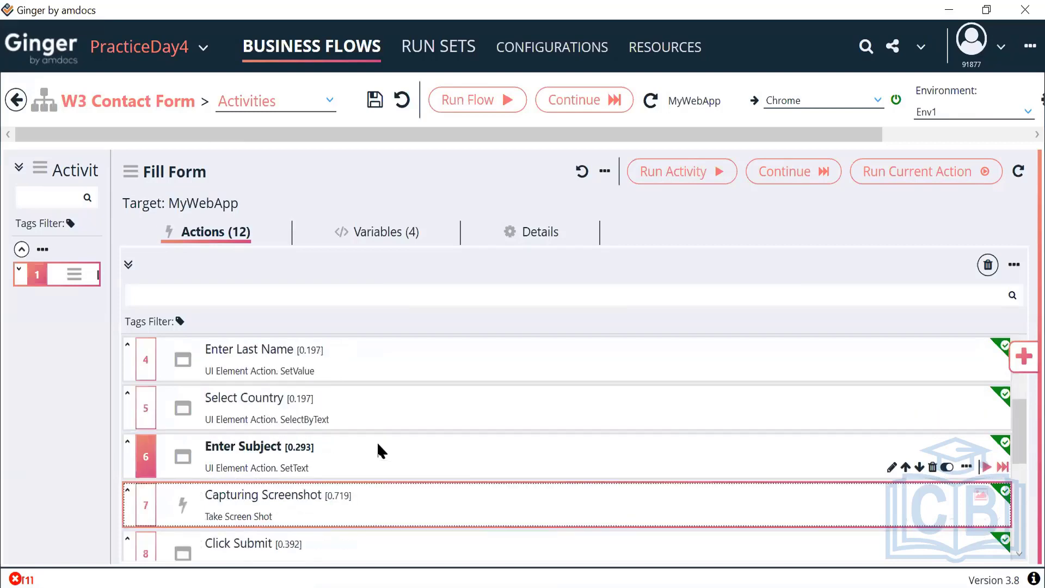
Examine the Capturing Screenshot action's execution report and its captured image, and return to the actions list.
double_click(388, 511)
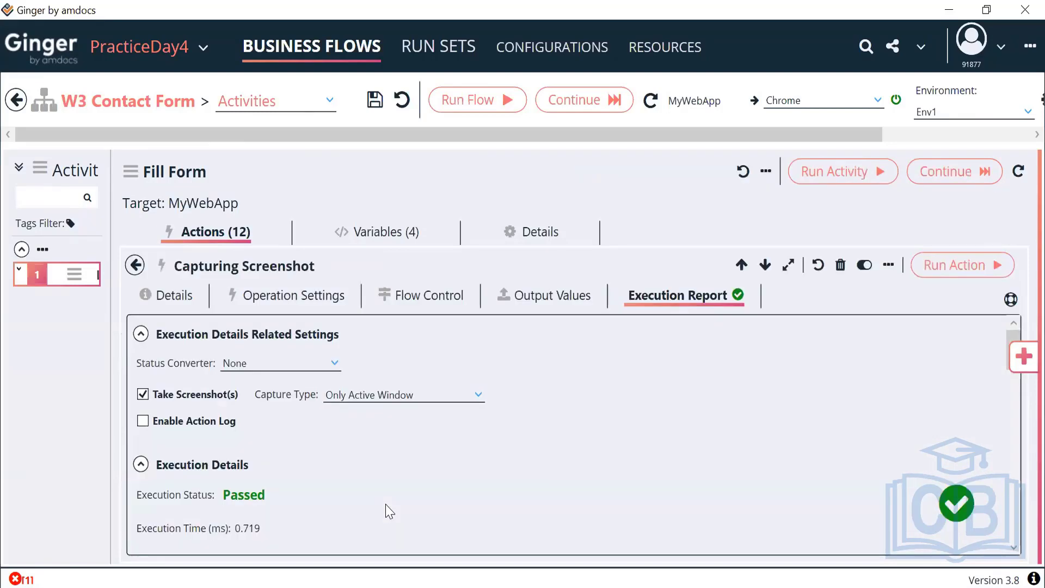
scroll(524, 429, down, 5)
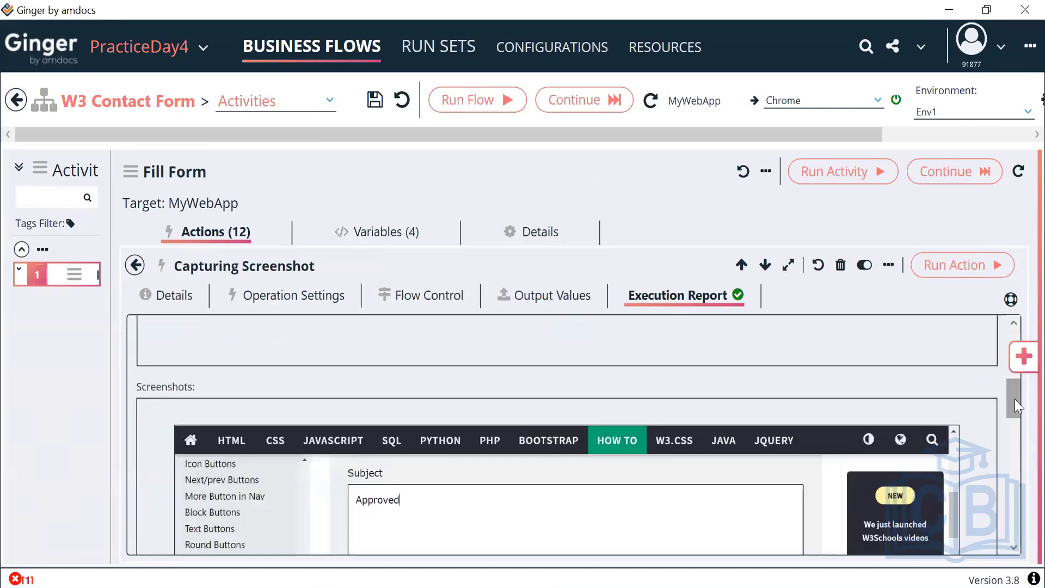
scroll(1014, 417, down, 5)
drag(1015, 481, 1004, 342)
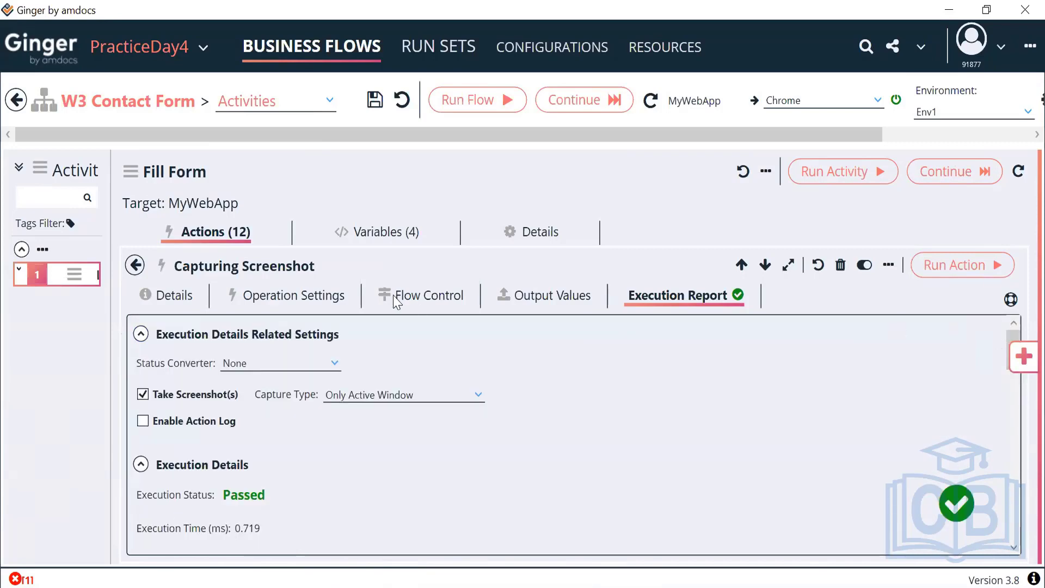
click(135, 266)
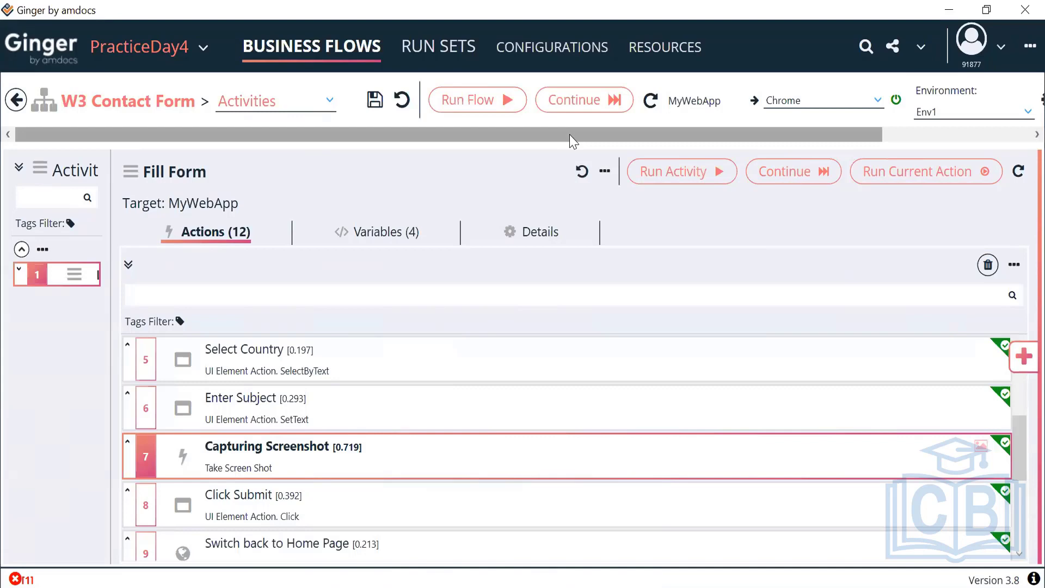
Open the business flow's execution summary page and generate the execution report from it.
drag(569, 134, 586, 140)
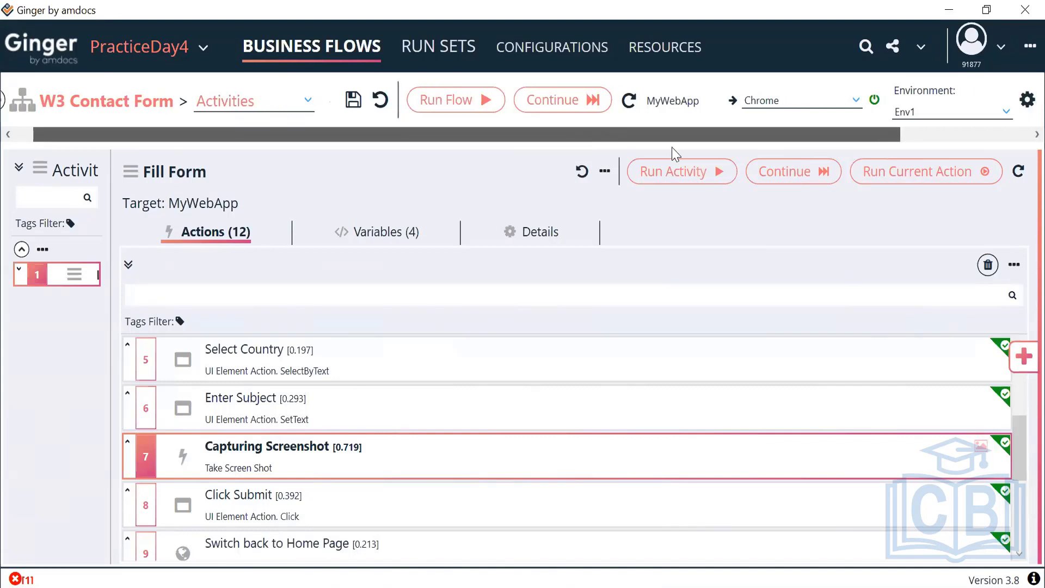
drag(672, 147, 765, 136)
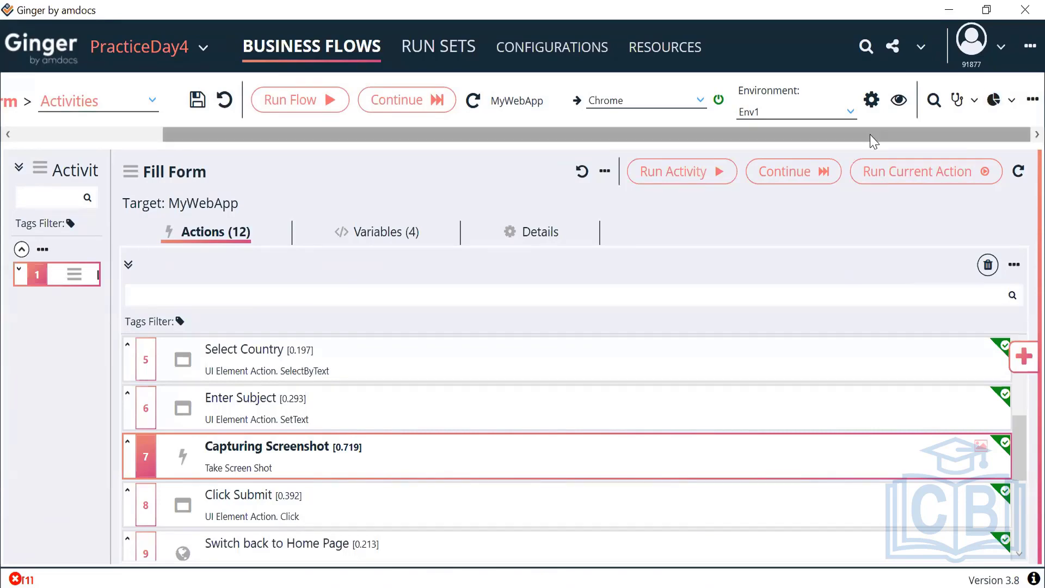
mouse_move(875, 140)
mouse_down()
mouse_move(773, 136)
mouse_move(890, 130)
mouse_up()
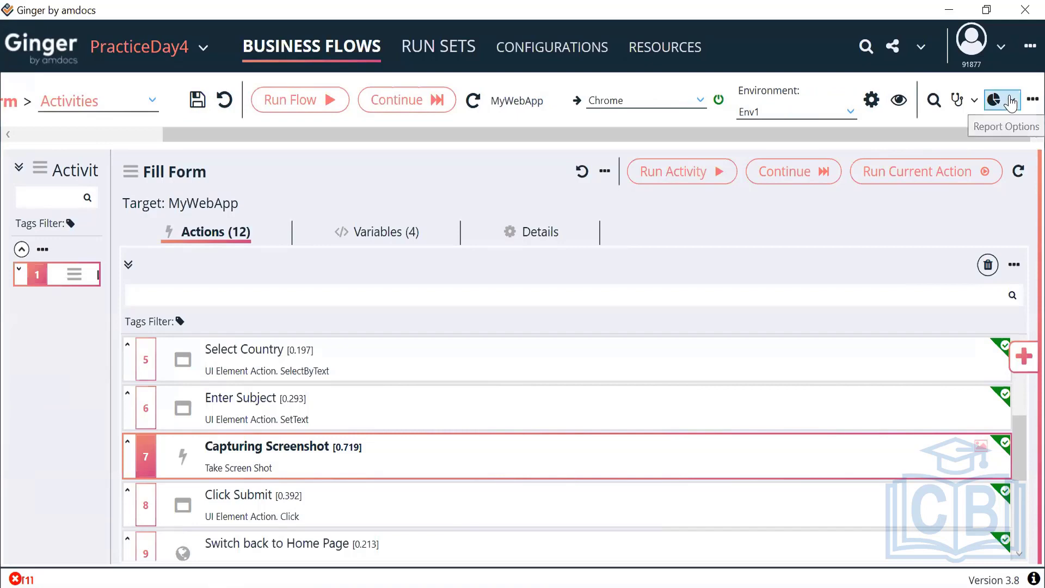
click(1011, 102)
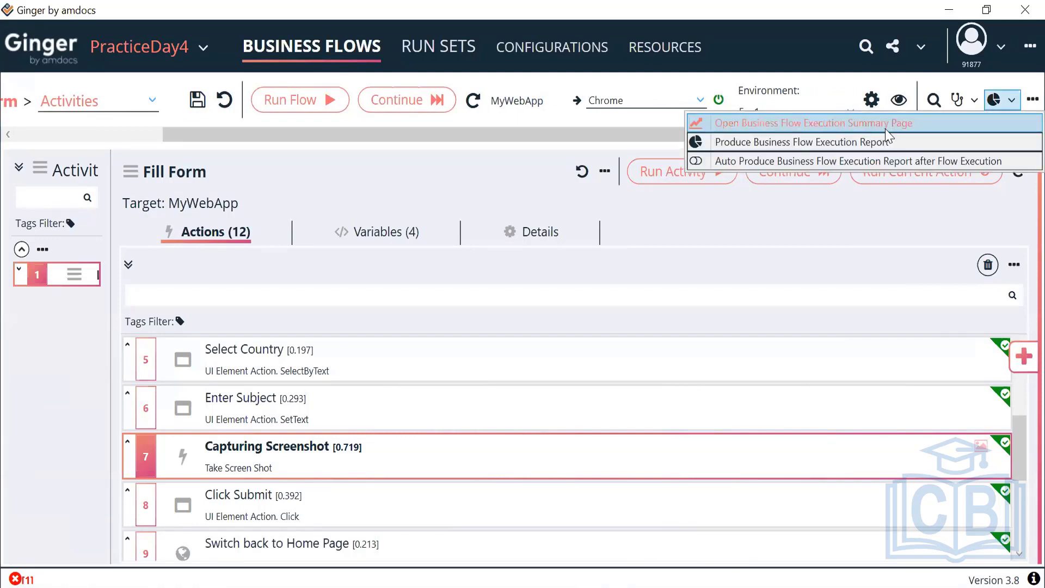
click(857, 126)
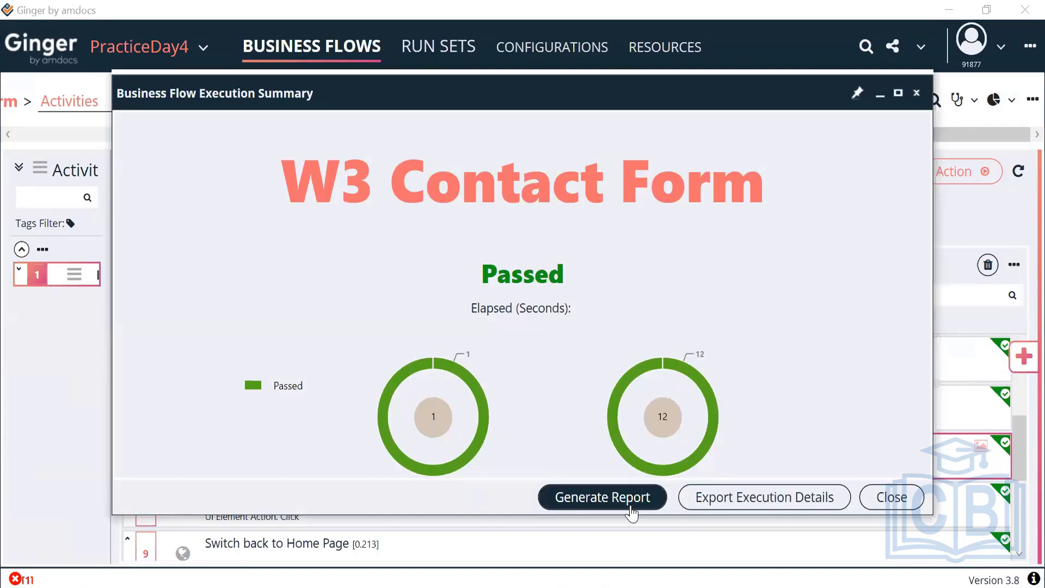
click(621, 504)
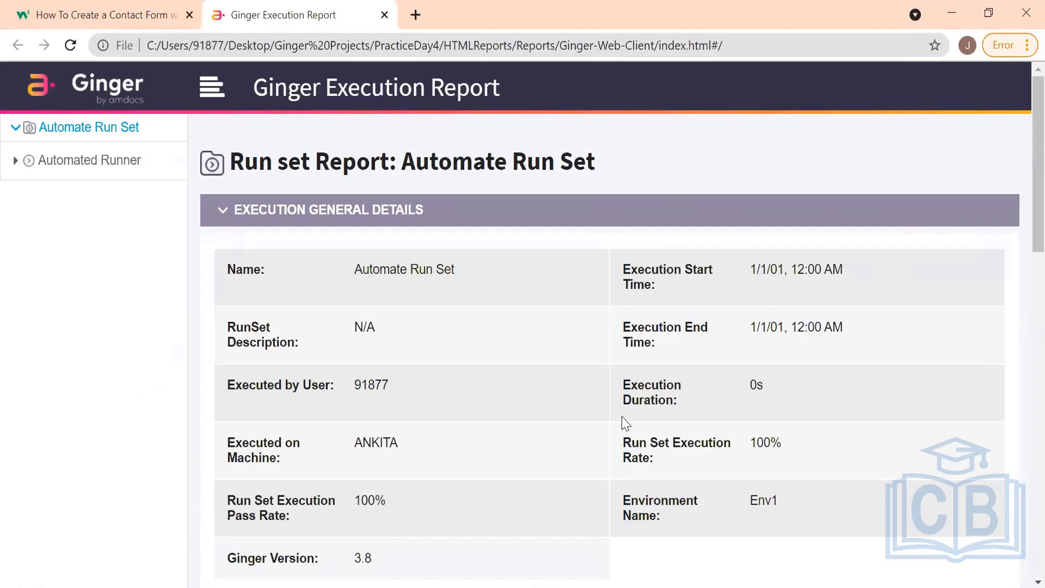
Expand the report from Automated Runner through W3 Contact Form to Fill Form, and view the Switch Window back to Home page action's report.
click(16, 131)
click(16, 130)
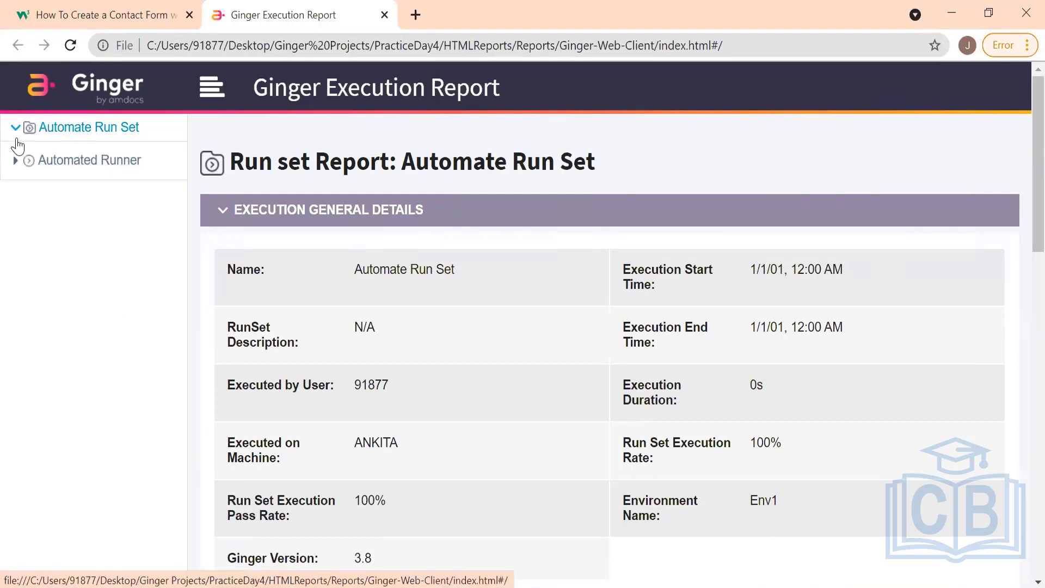
click(16, 163)
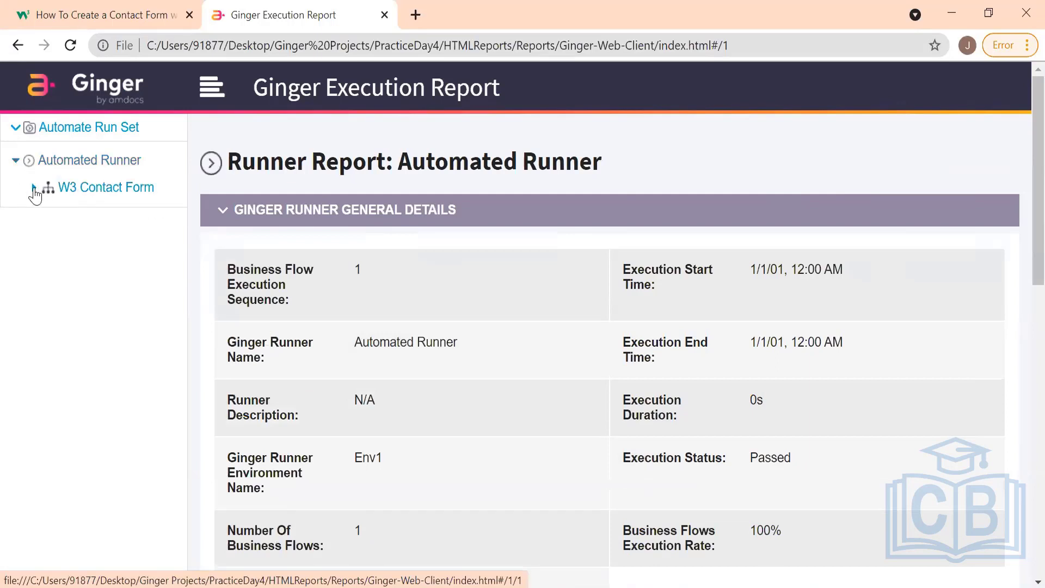
click(33, 191)
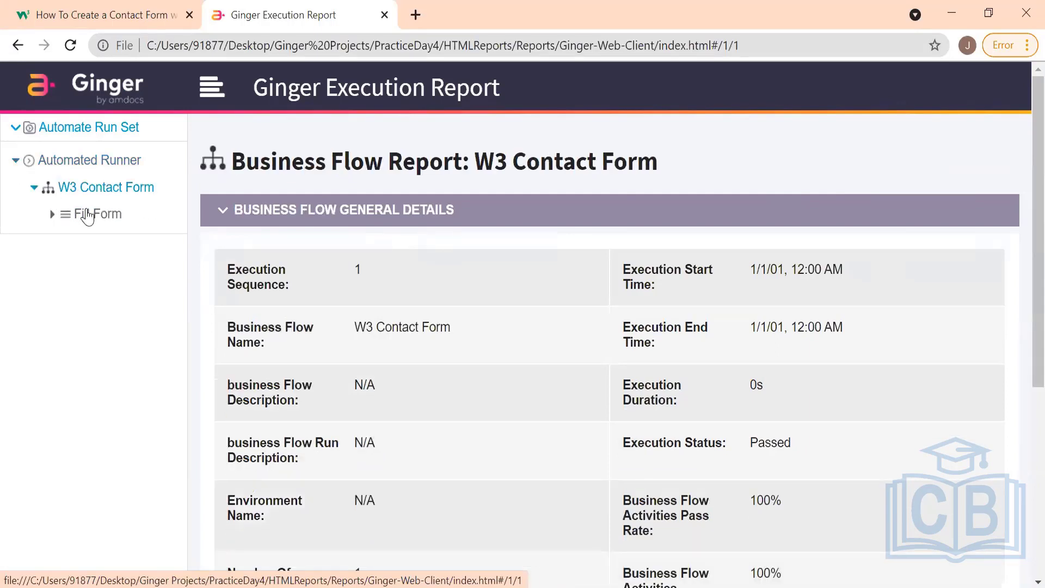
click(52, 216)
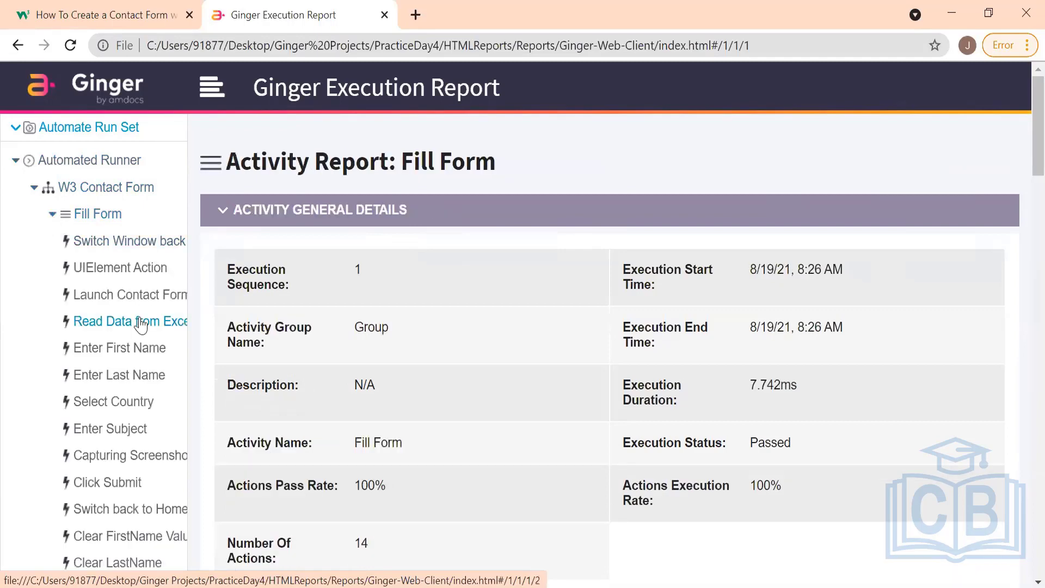
scroll(141, 325, down, 2)
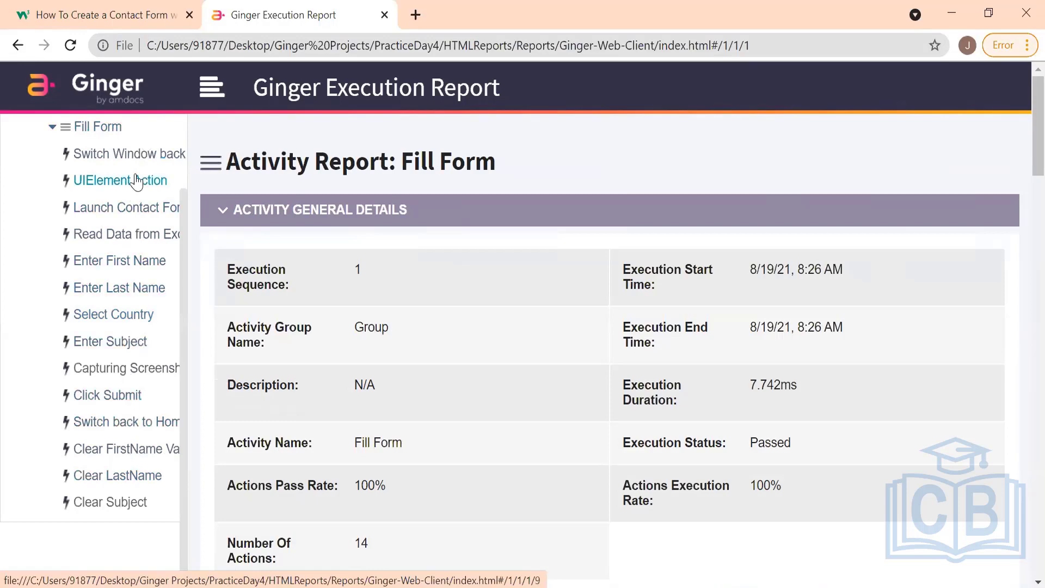
click(139, 154)
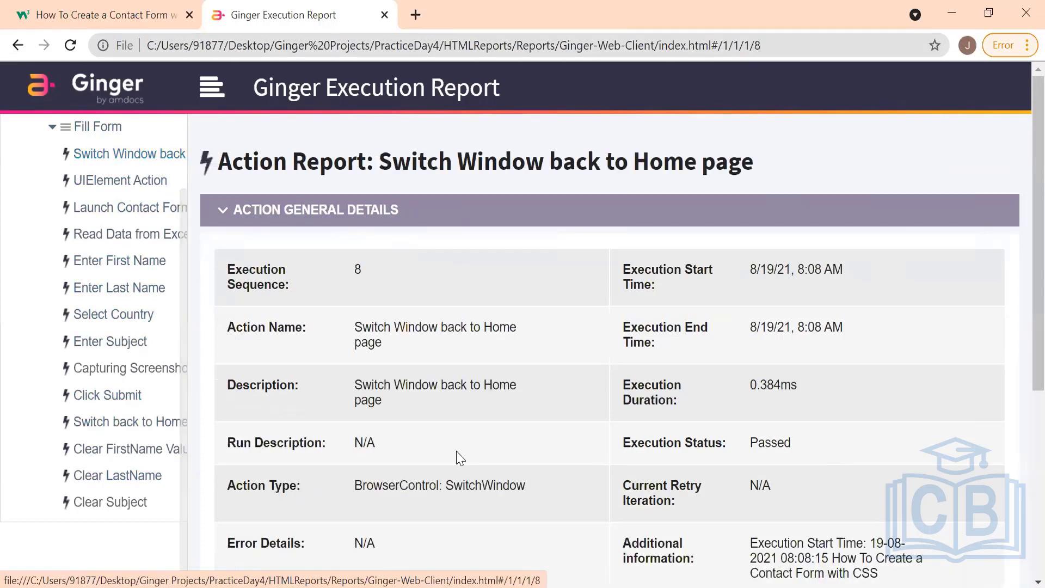
Check the Switch Window back to Home page action's input values, and open the UIElement Action and Launch Contact Form reports.
scroll(459, 457, down, 5)
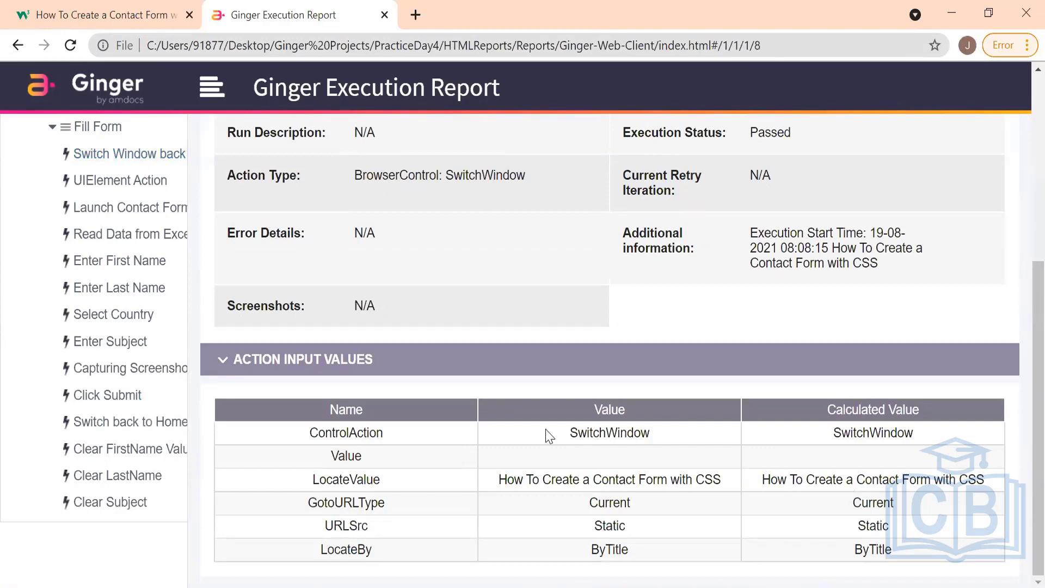
drag(546, 434, 796, 544)
click(819, 518)
click(99, 183)
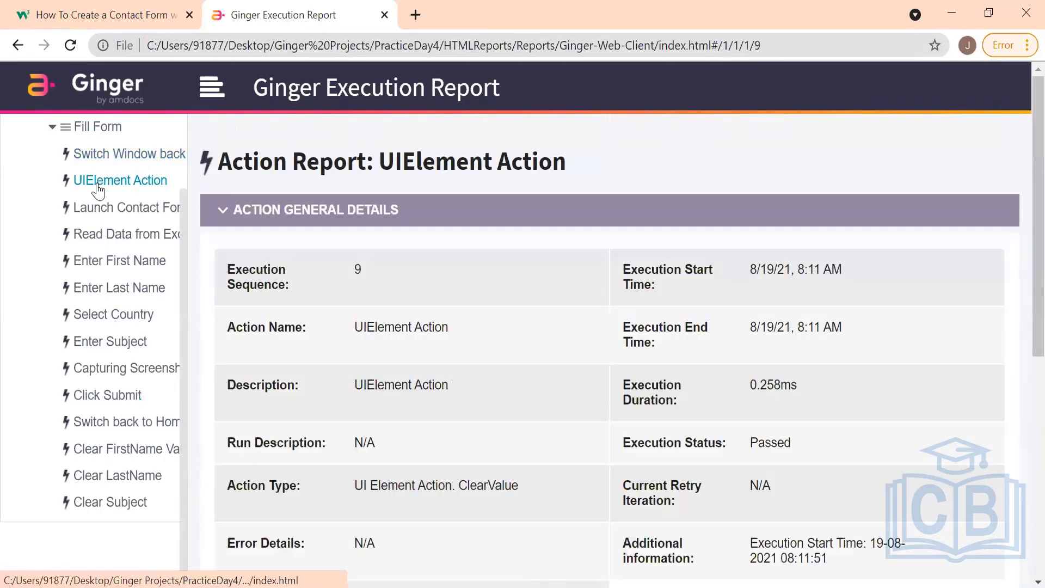
click(109, 220)
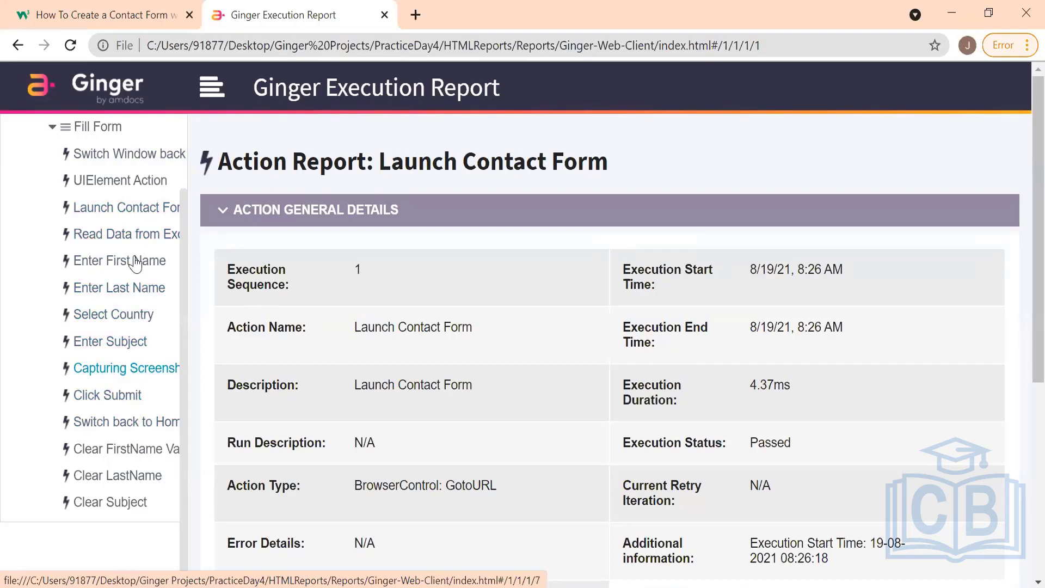
Open the Read Data from Excel action's report and examine its output parameters, Excel file, sheet name and row-selection condition.
click(142, 237)
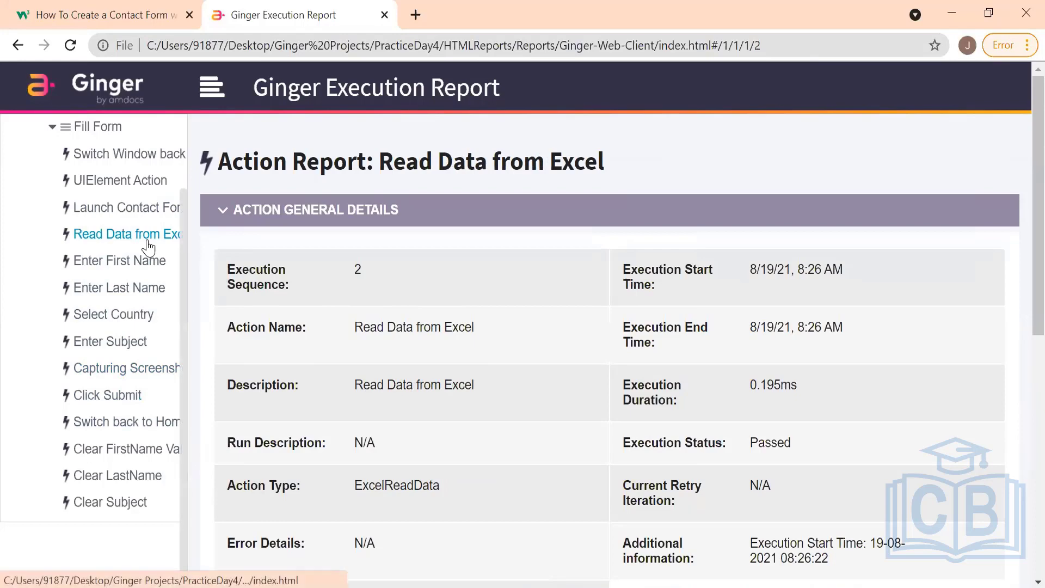
scroll(482, 371, down, 5)
scroll(481, 371, down, 2)
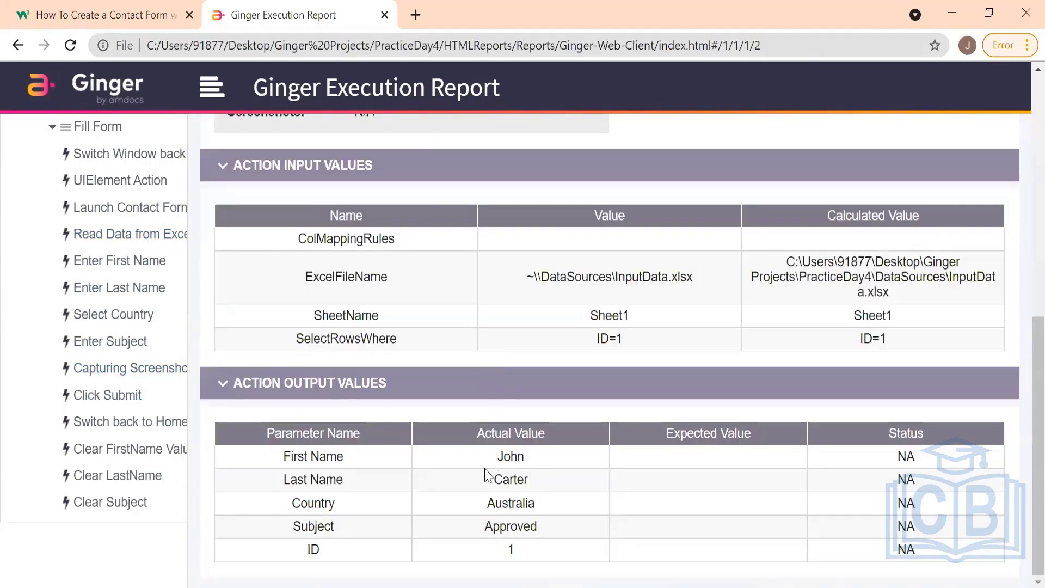
drag(493, 457, 534, 565)
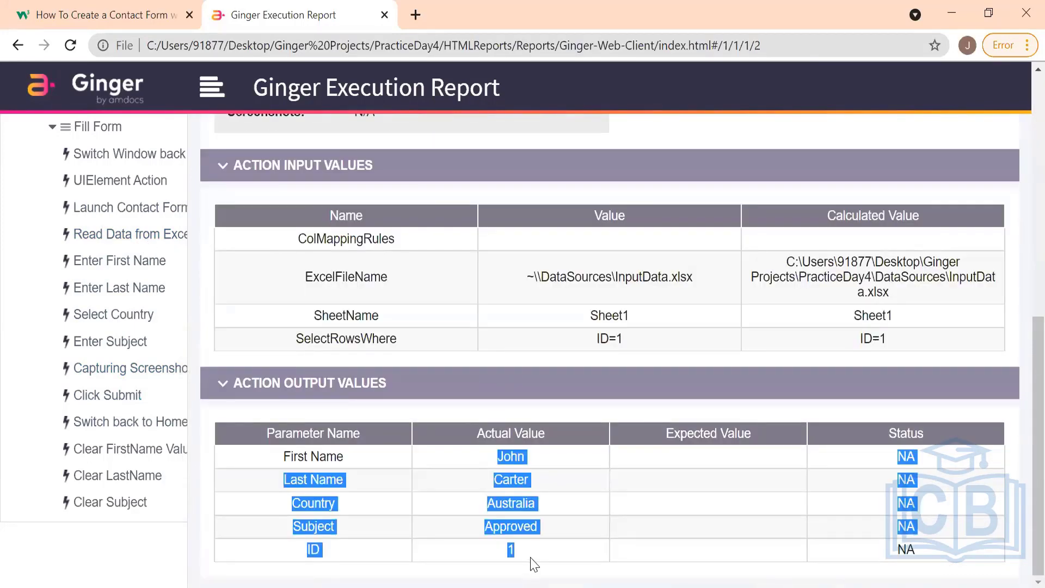
click(533, 564)
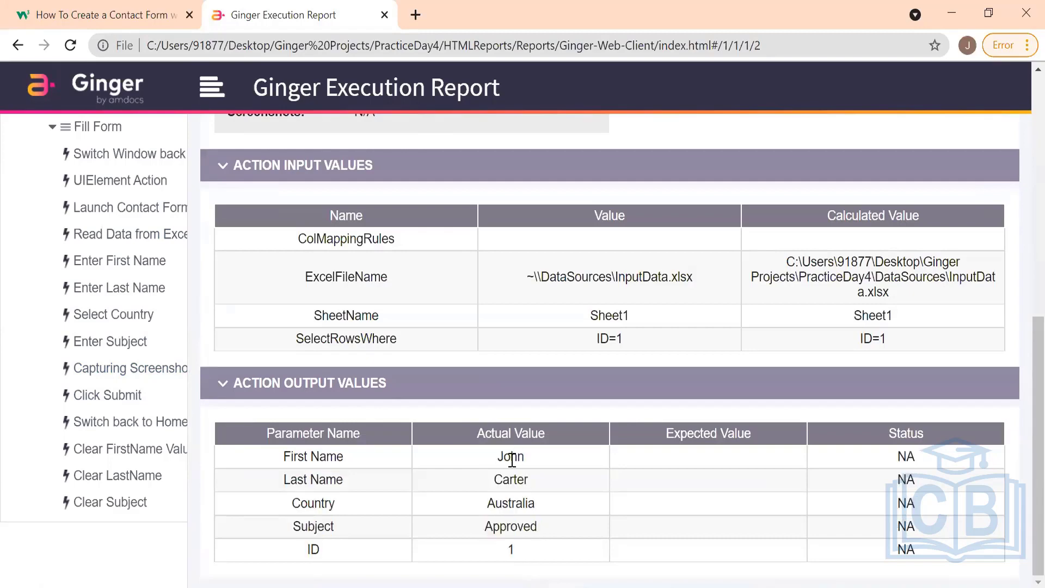
double_click(512, 457)
double_click(511, 479)
click(509, 503)
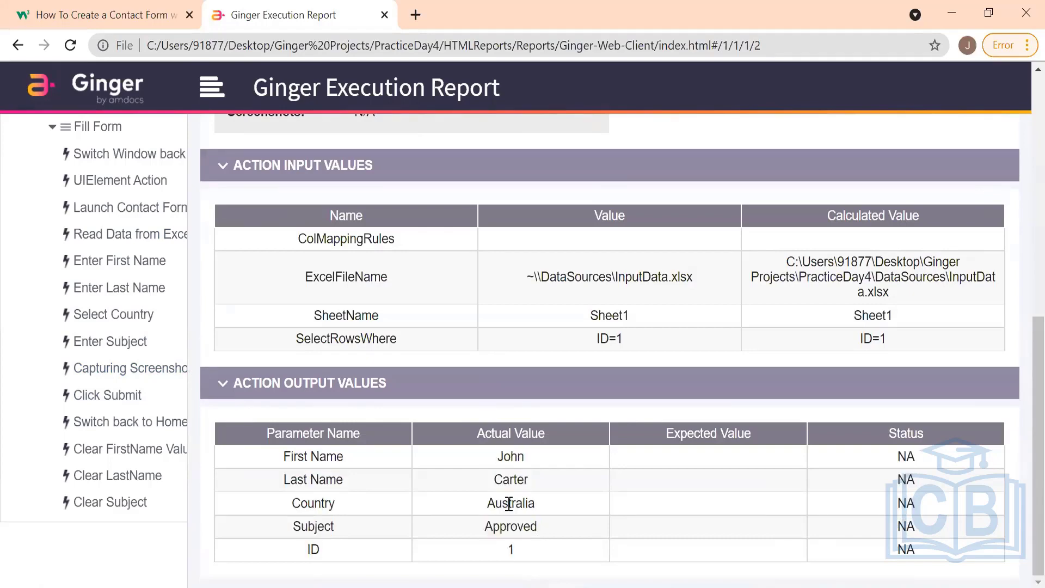
double_click(508, 503)
double_click(511, 526)
drag(684, 282, 527, 277)
drag(635, 306, 555, 352)
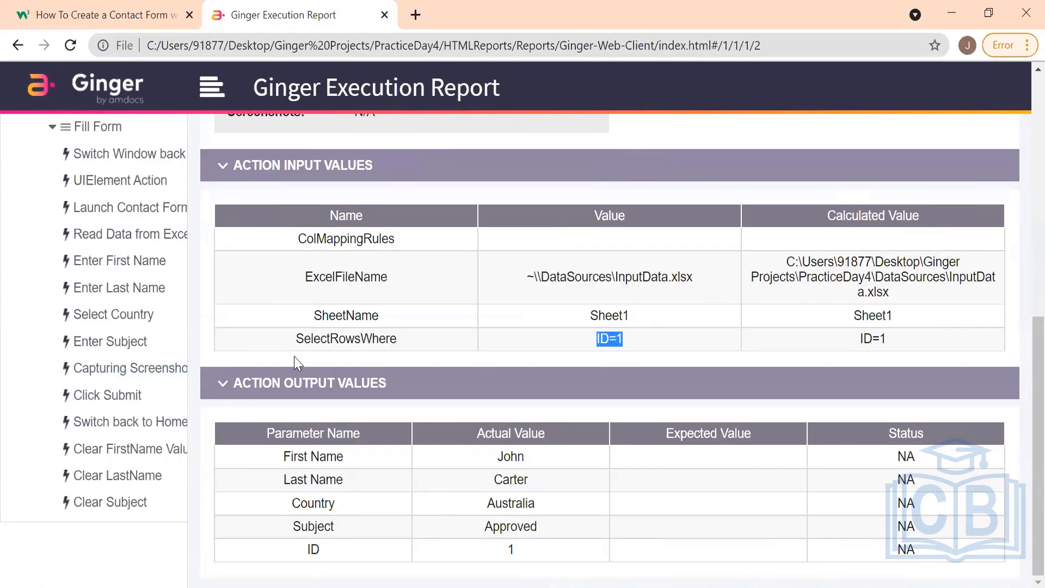
Review the action input values in the Enter First Name, Enter Last Name and Select Country reports.
click(116, 262)
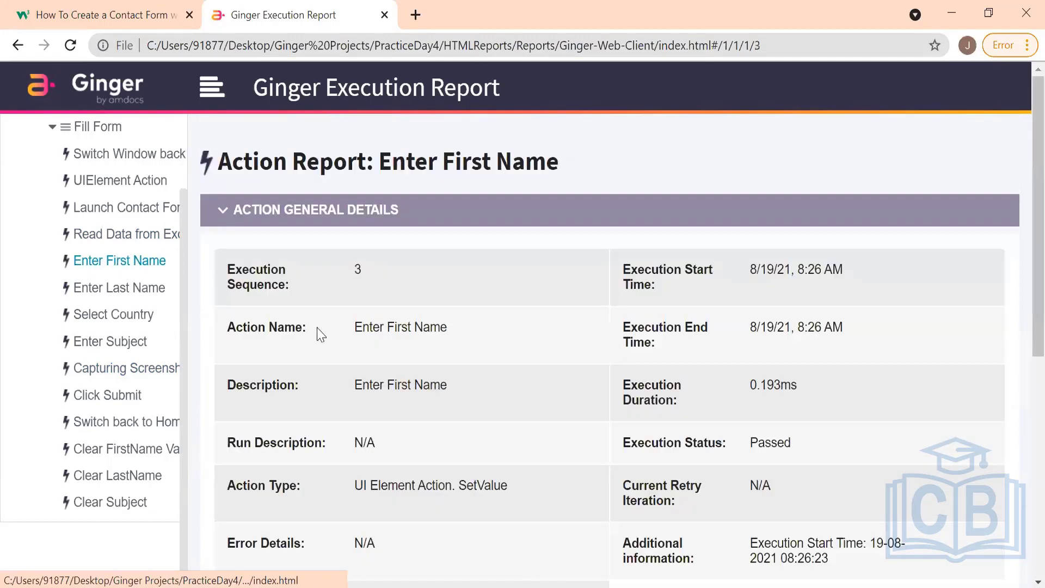
scroll(485, 412, down, 7)
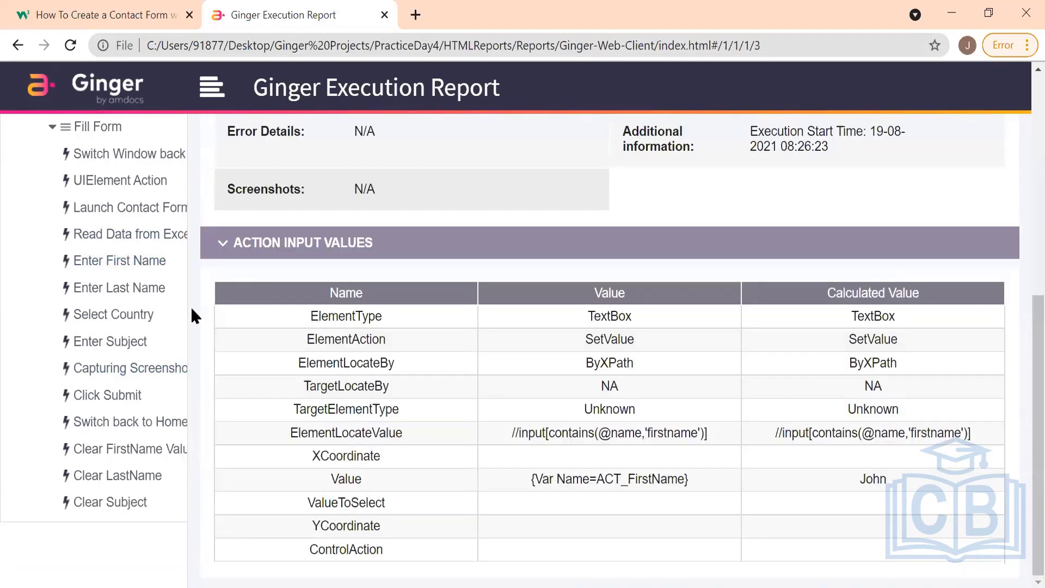
click(140, 297)
scroll(434, 395, down, 7)
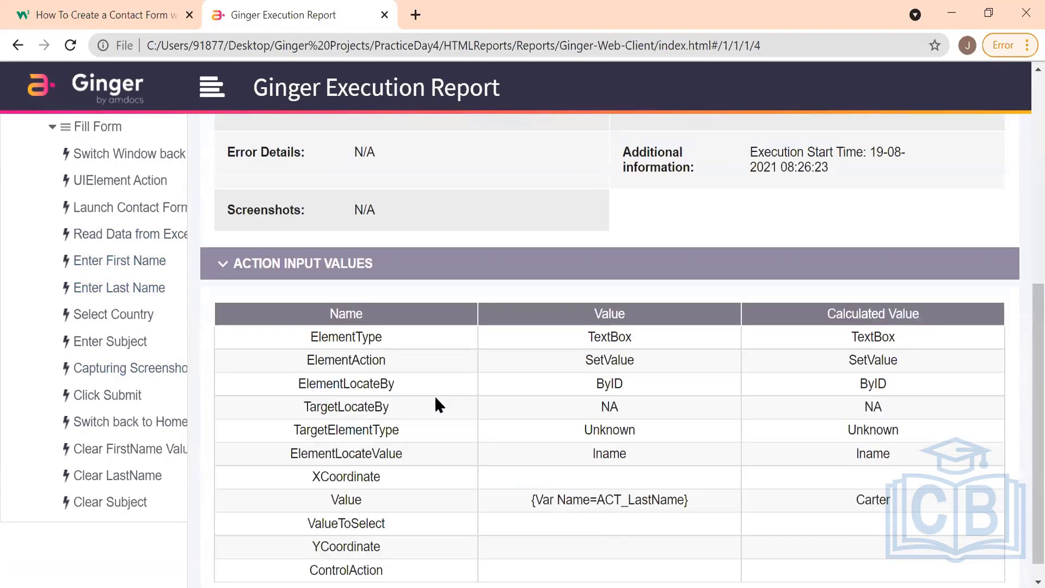
click(130, 320)
scroll(525, 483, down, 7)
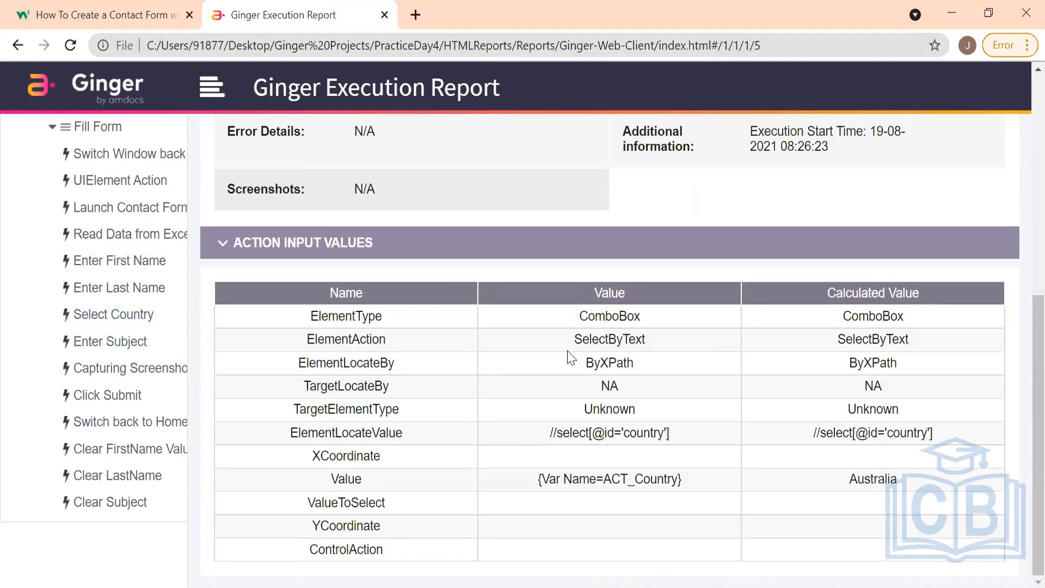
drag(578, 338, 640, 339)
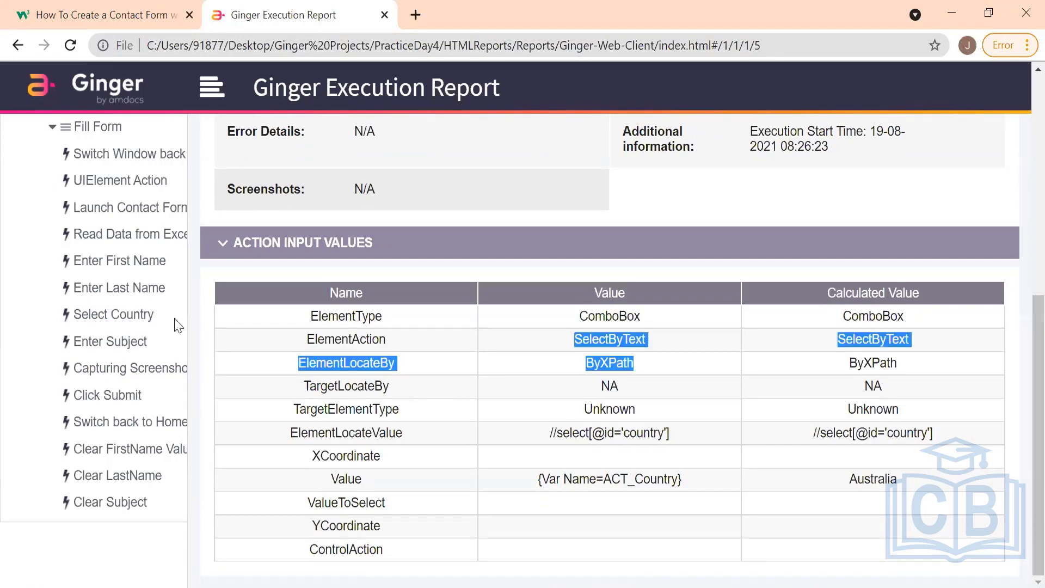
Open the Enter Subject action's report and compare its element locator, variable and calculated value in the input values table.
click(131, 342)
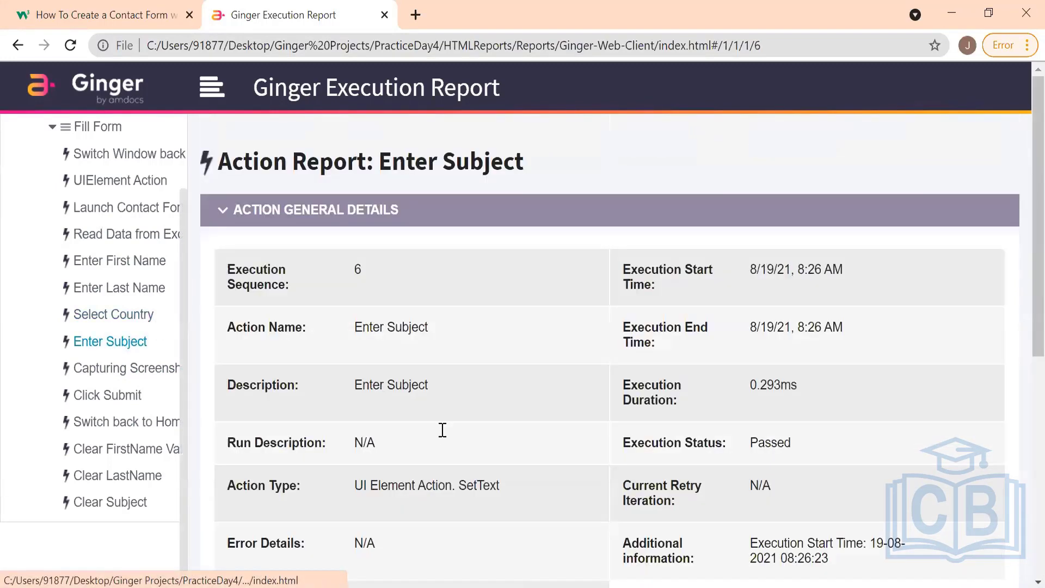
scroll(441, 430, down, 7)
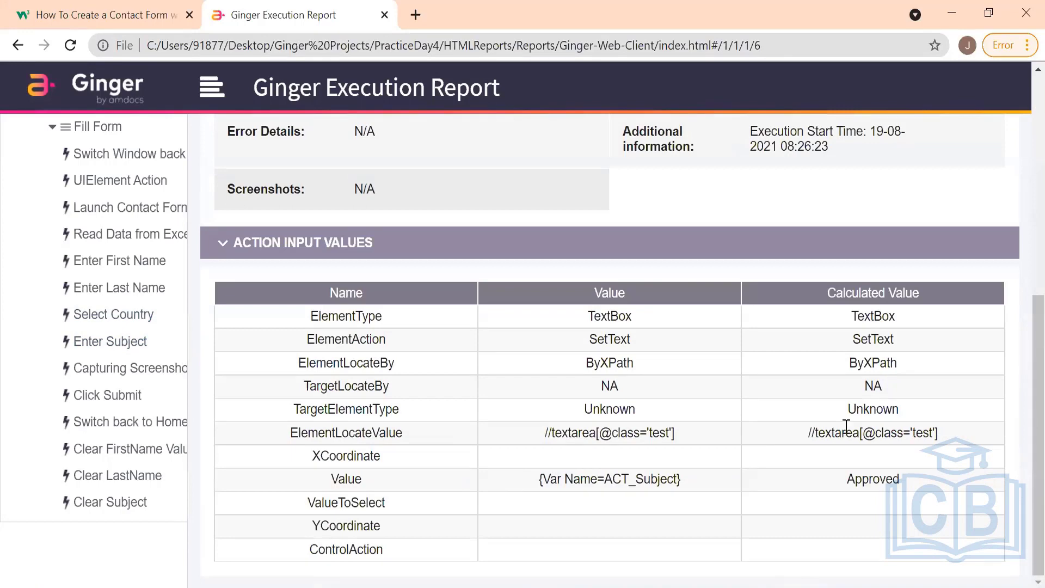
drag(810, 435, 880, 484)
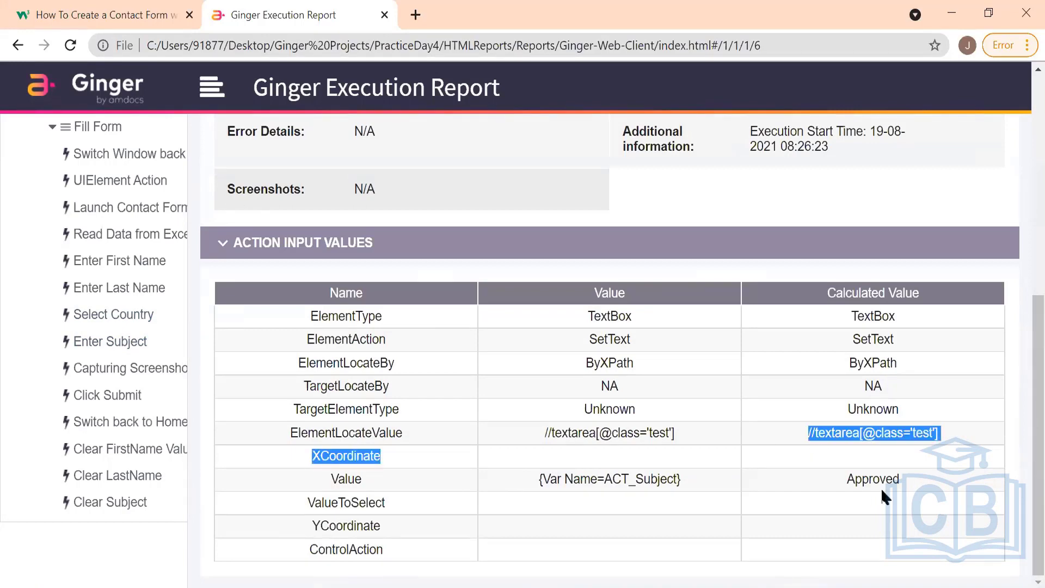
click(879, 484)
double_click(879, 483)
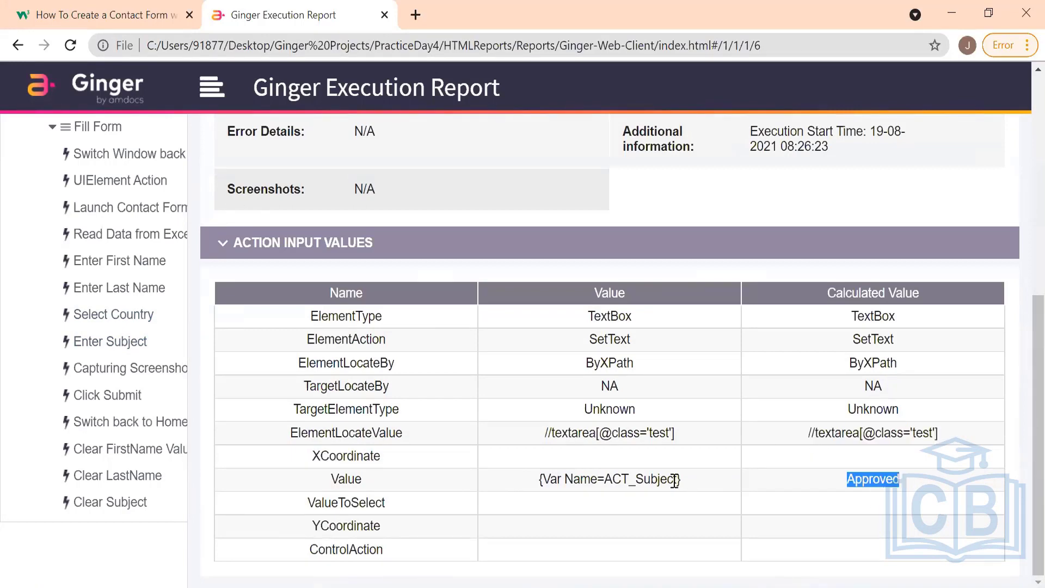
drag(682, 480, 536, 481)
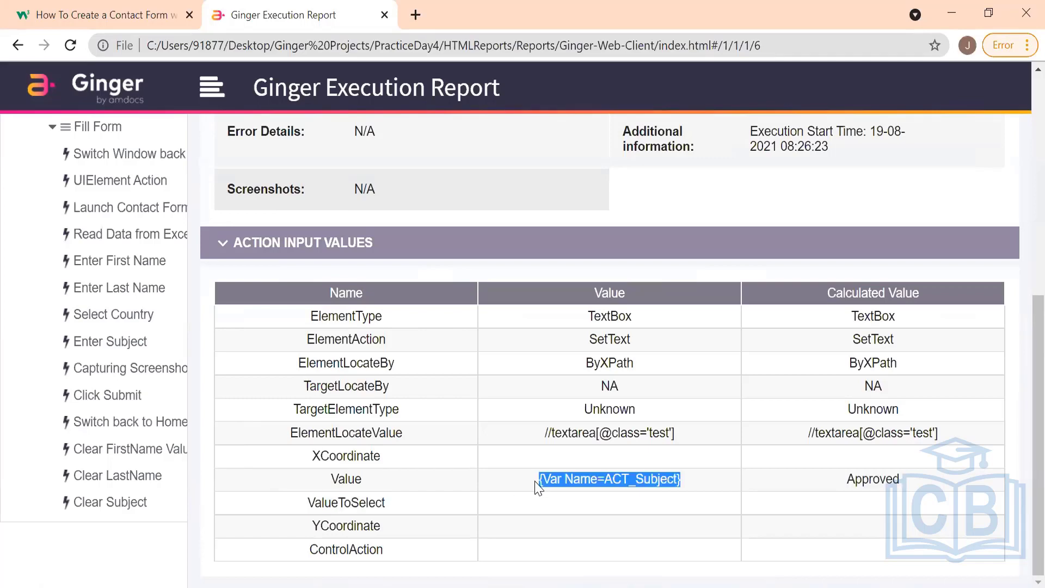
Open the Capturing Screenshot action's report, examine the captured contact form image, and return to its general details.
click(145, 375)
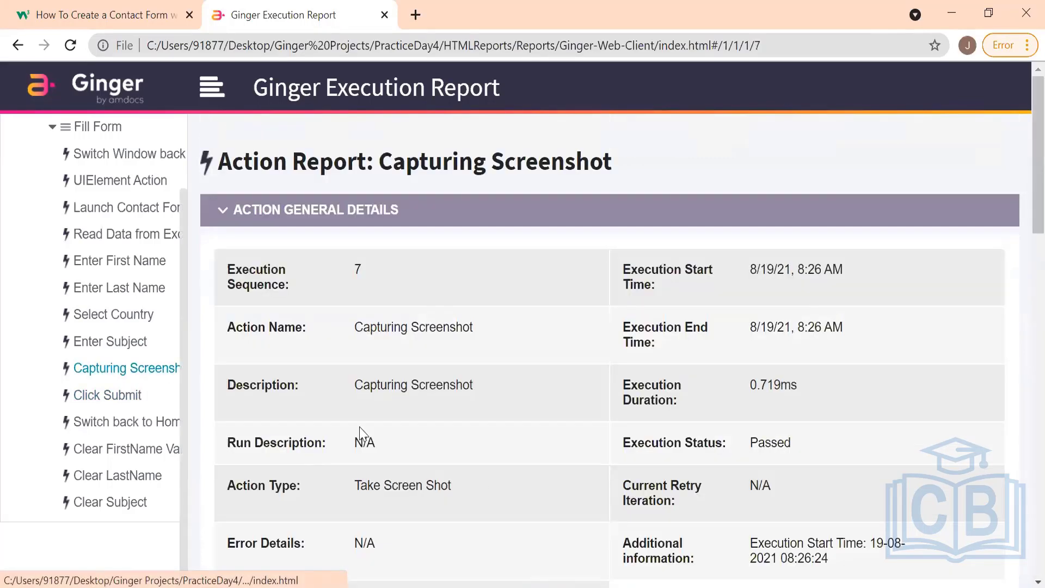
scroll(483, 488, down, 10)
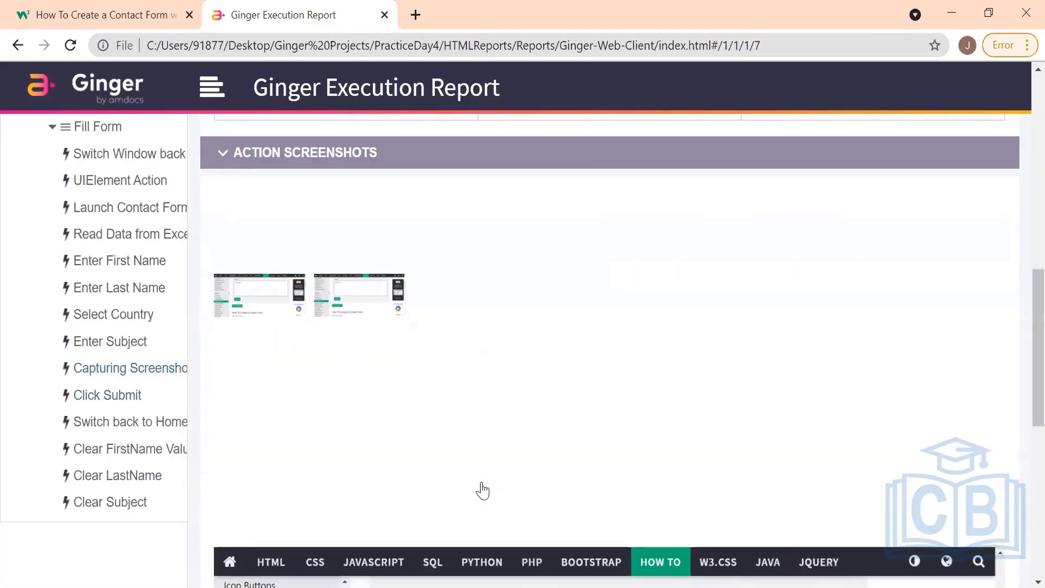
scroll(514, 396, down, 5)
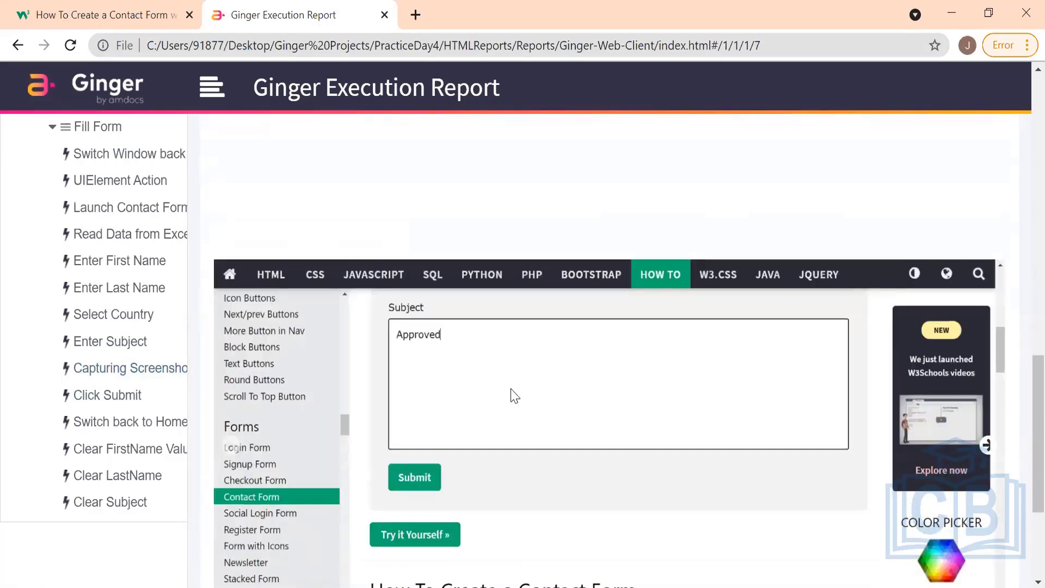
scroll(515, 394, down, 4)
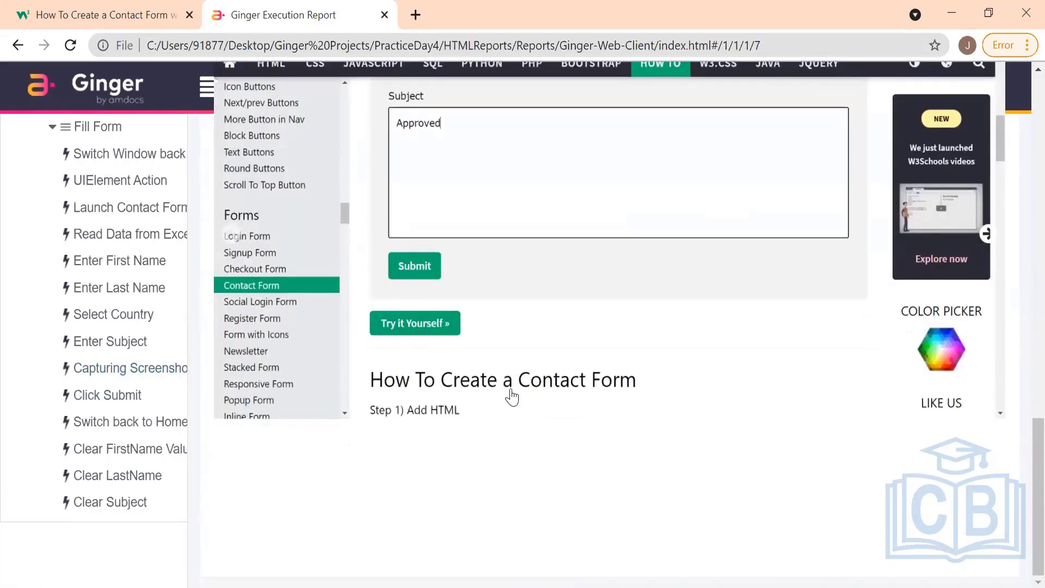
scroll(511, 397, up, 3)
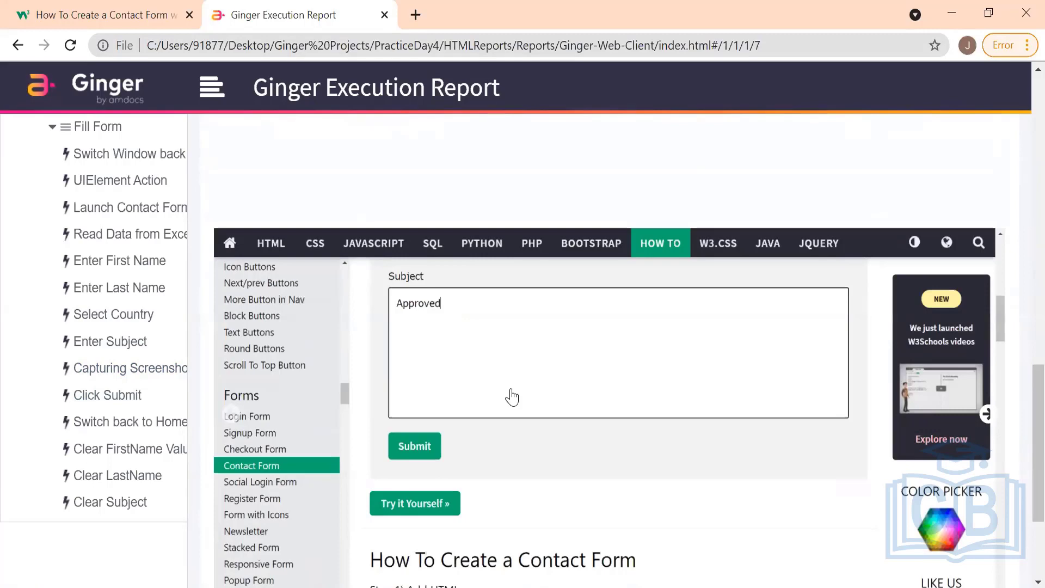
scroll(511, 397, up, 12)
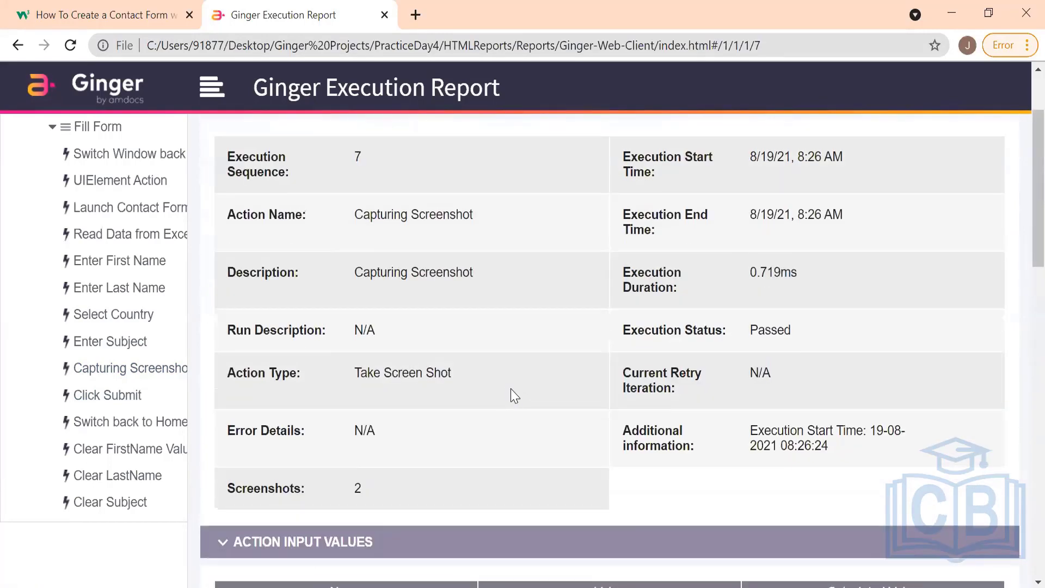
scroll(511, 389, up, 2)
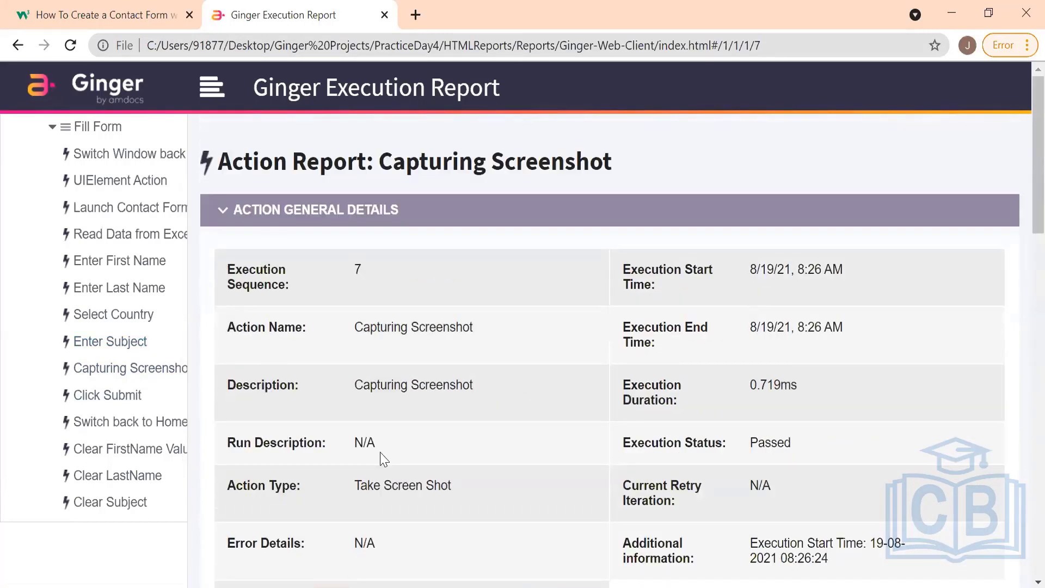
Review the Click Submit, Clear FirstName Value and Clear LastName reports, checking the execution status and duration of Clear LastName.
click(120, 397)
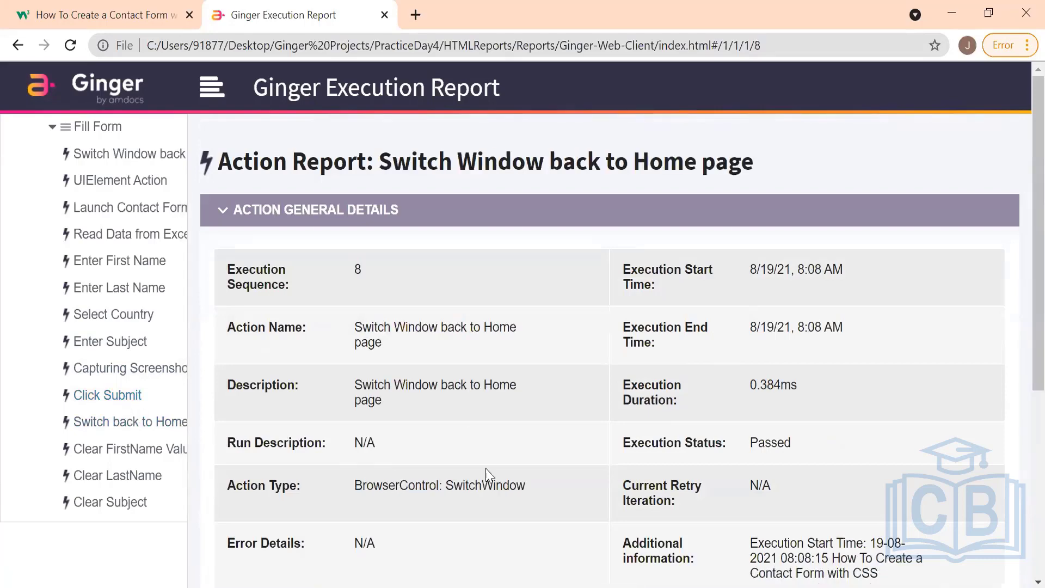
scroll(484, 474, down, 5)
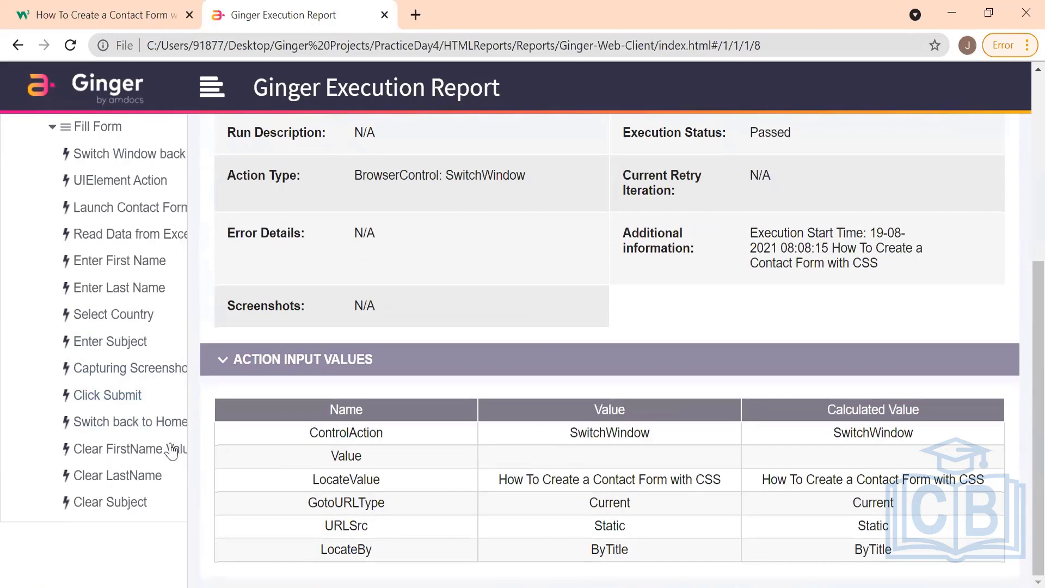
click(120, 450)
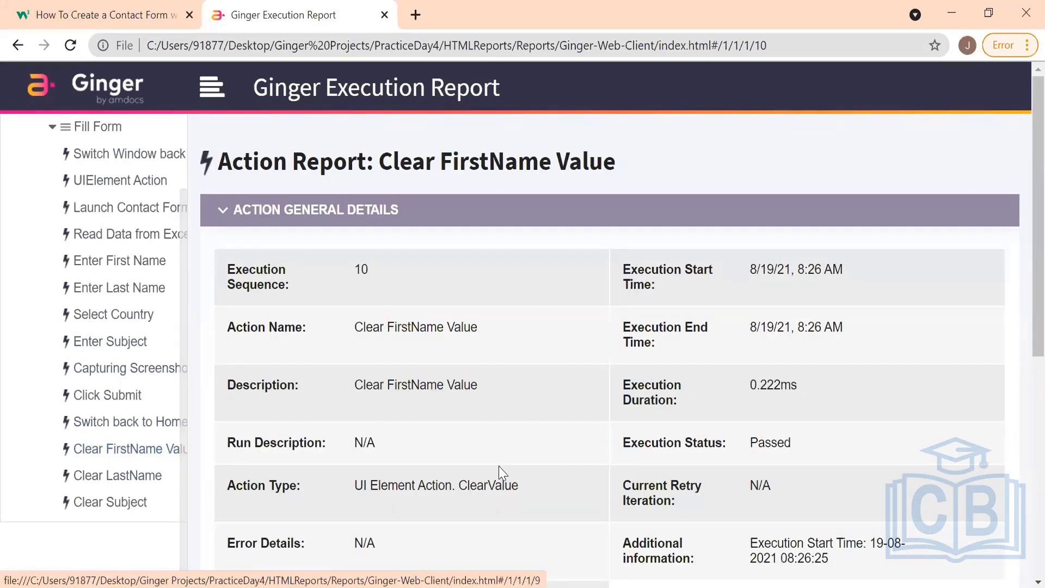
scroll(499, 466, down, 6)
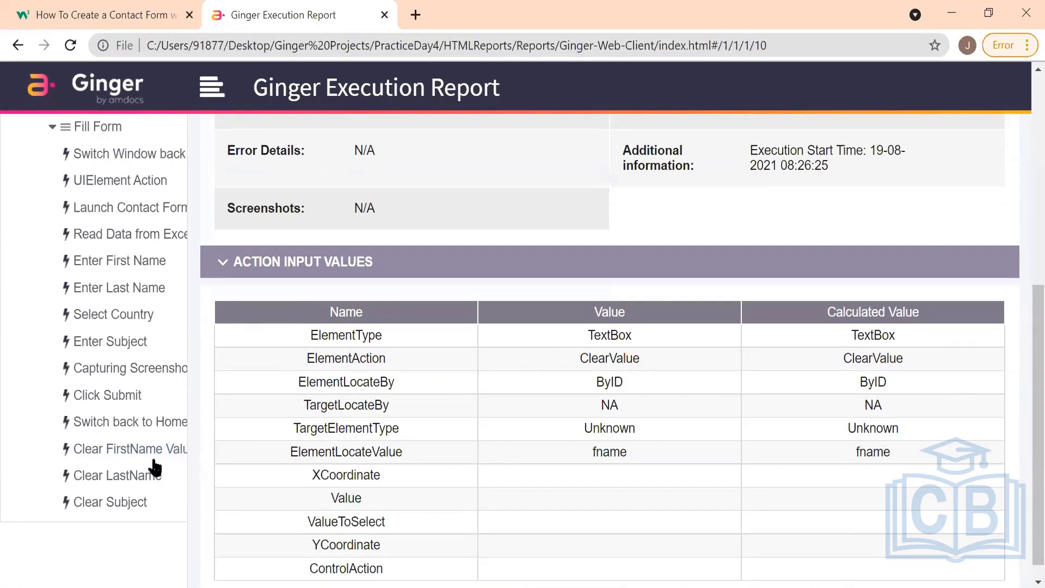
click(133, 479)
scroll(627, 532, down, 6)
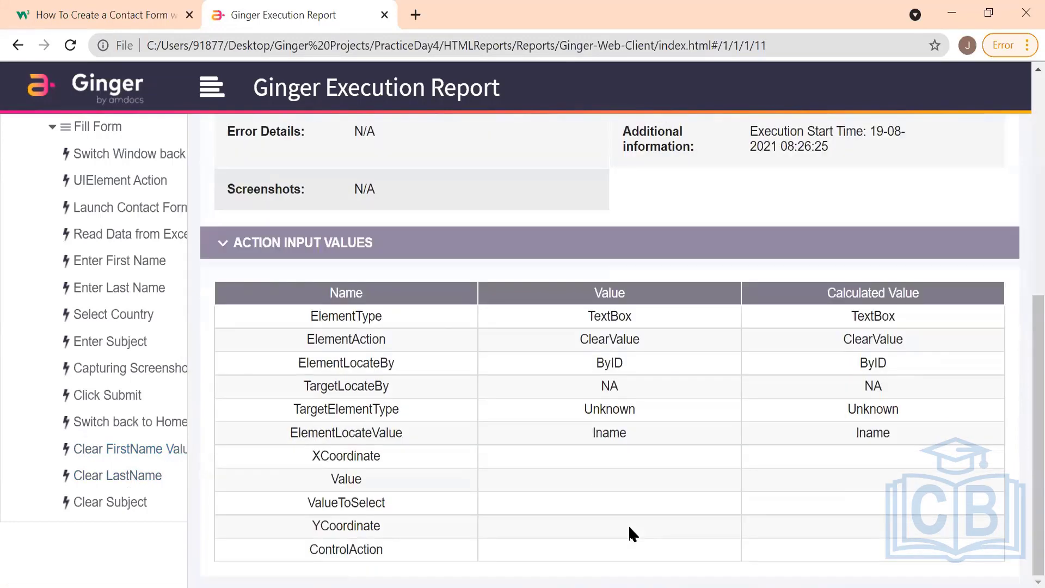
scroll(751, 248, up, 3)
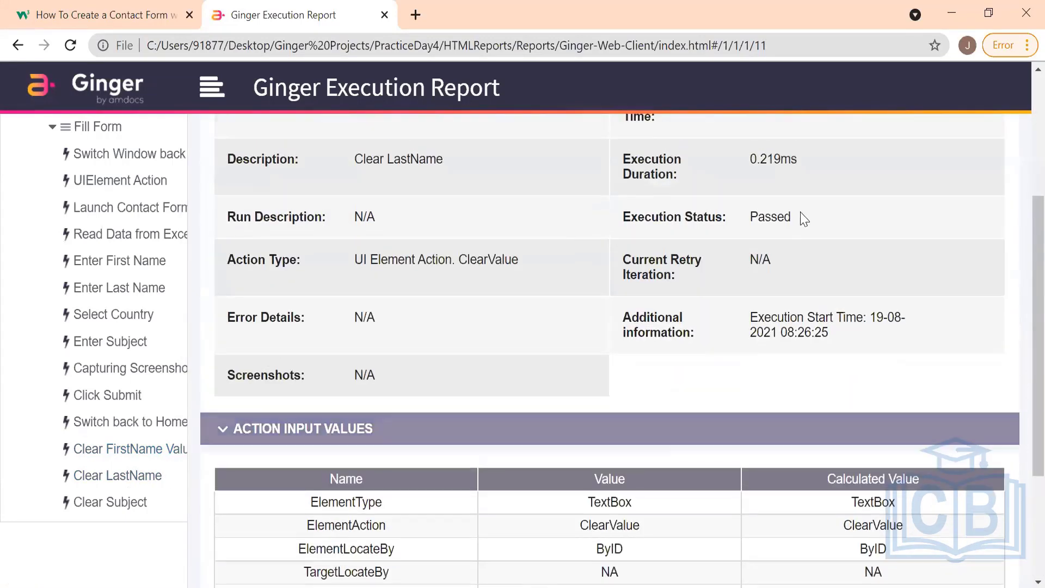
double_click(760, 216)
drag(807, 153, 750, 155)
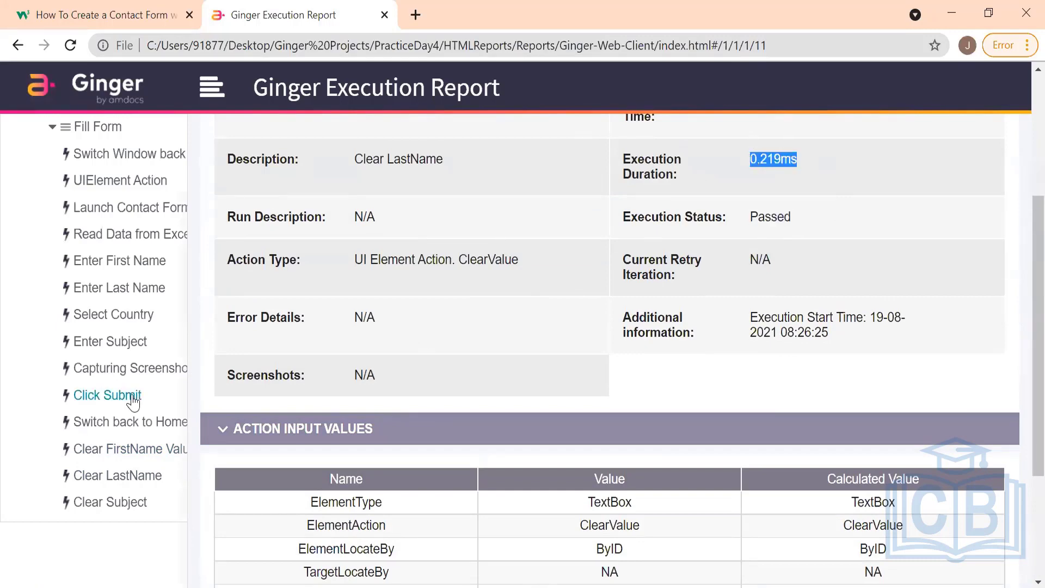
Reopen the Capturing Screenshot action's report and view the thumbnails in its action screenshots section.
click(139, 374)
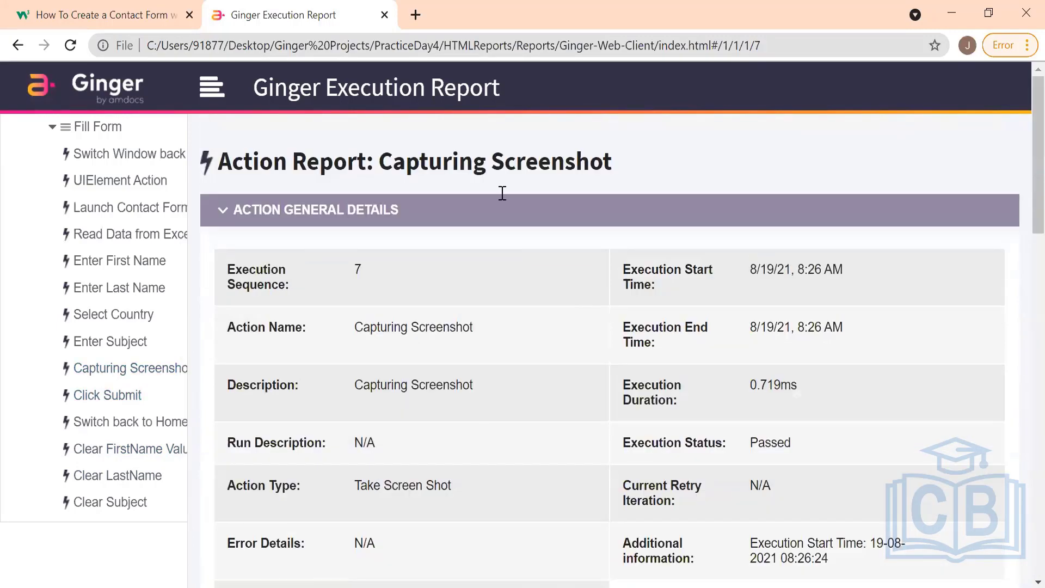
scroll(623, 365, down, 4)
scroll(623, 365, down, 8)
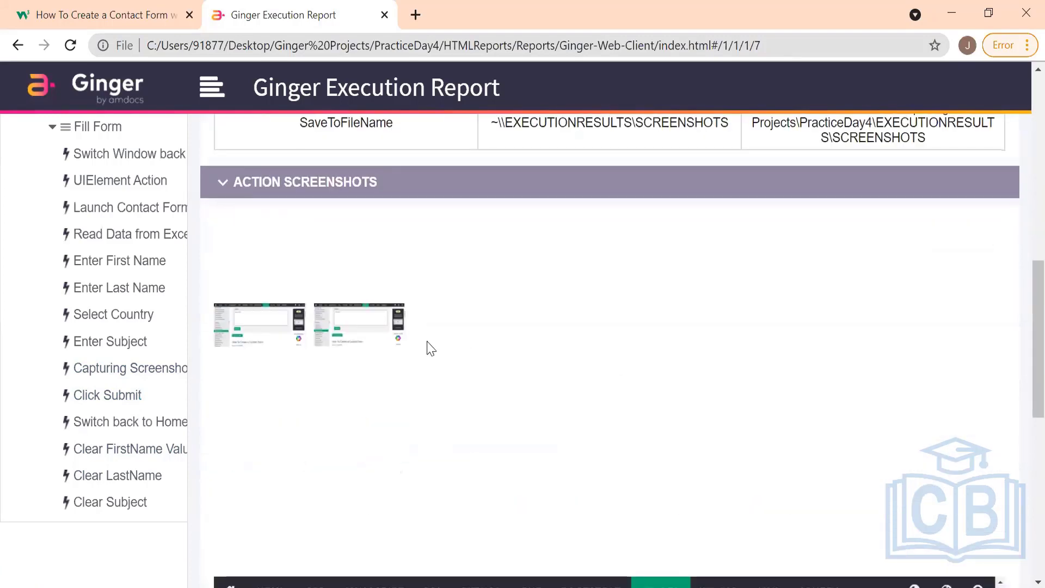
Examine the enlarged captured image in the Capturing Screenshot report and compare it with the live W3Schools contact form in the automated browser.
scroll(515, 443, down, 1)
scroll(514, 444, down, 4)
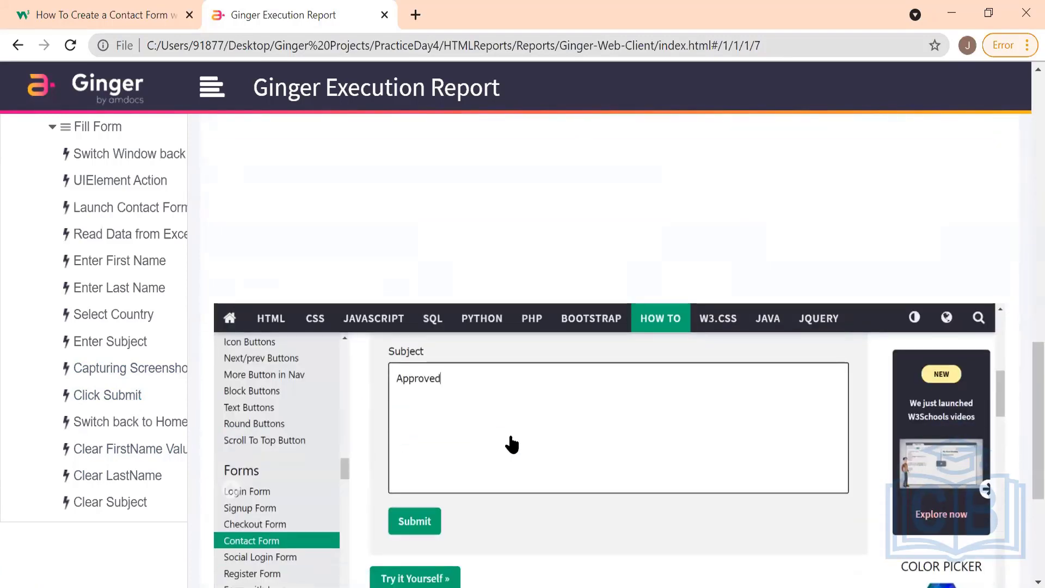
scroll(512, 444, down, 1)
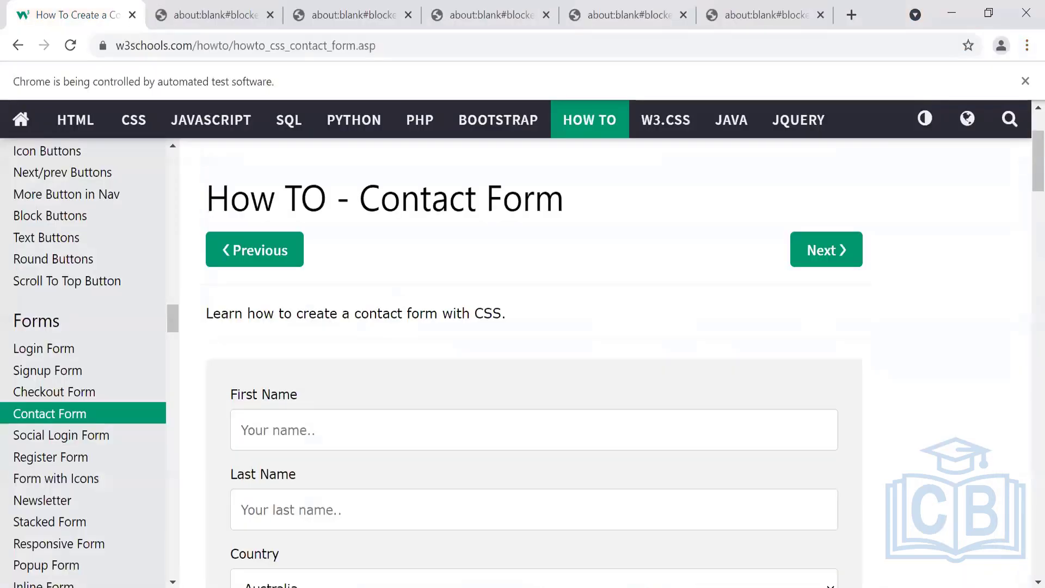
scroll(611, 408, down, 8)
scroll(610, 407, up, 1)
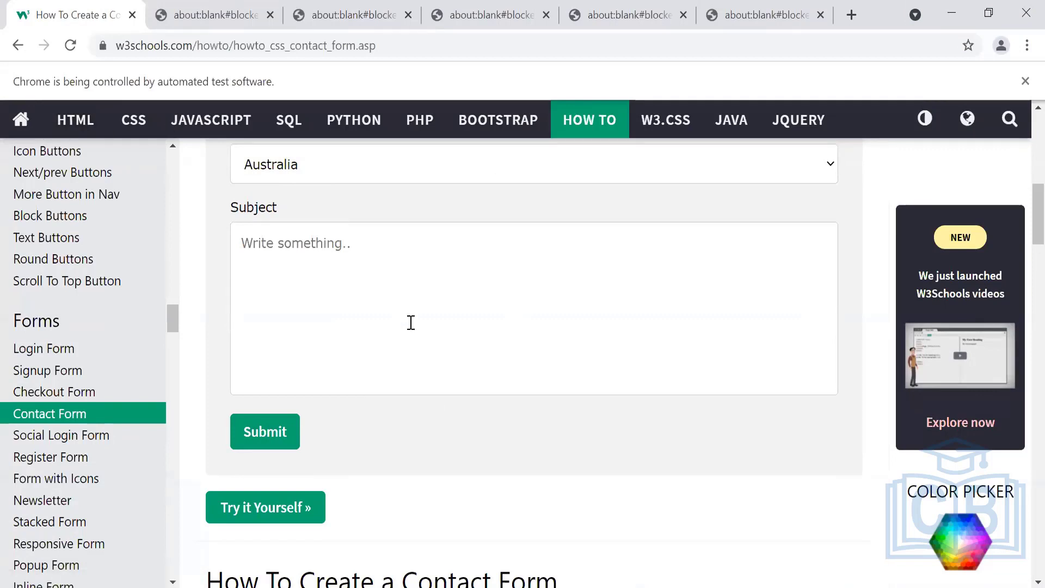
scroll(411, 323, up, 8)
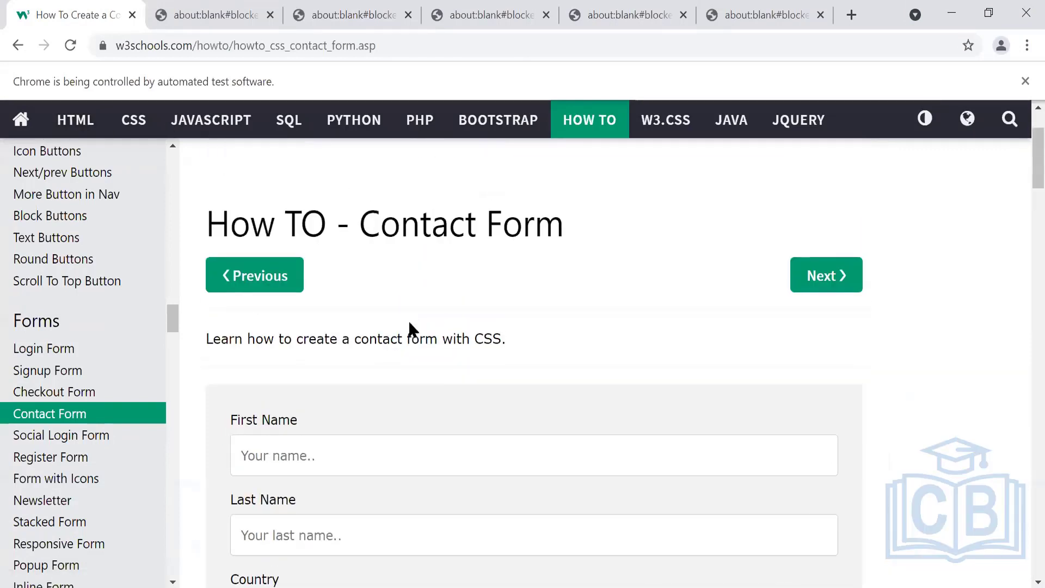
scroll(409, 323, down, 4)
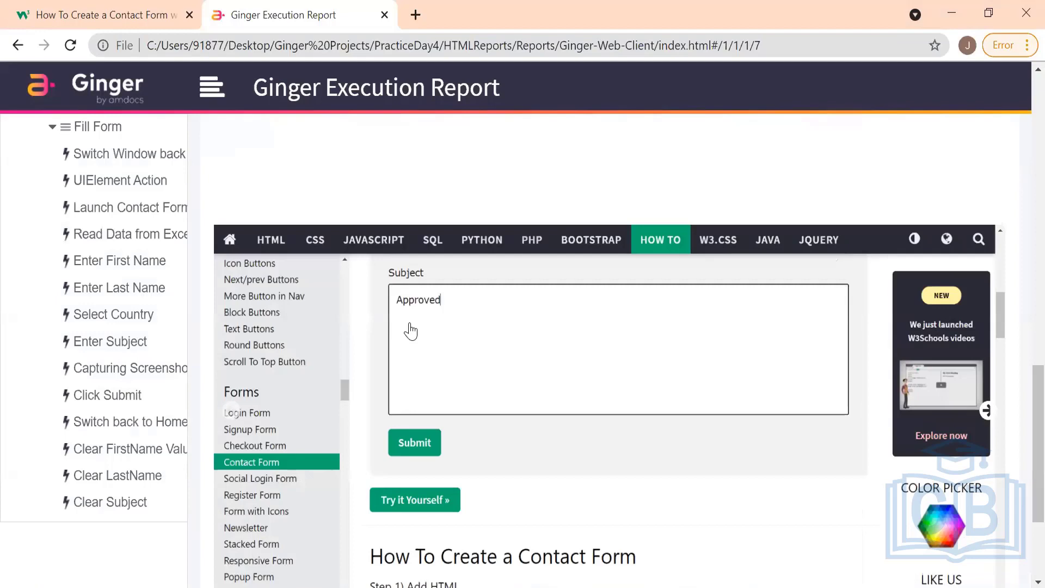
Review the Capturing Screenshot report's input values and screenshot count, and collapse the Automated Runner to show its runner report.
scroll(599, 337, up, 5)
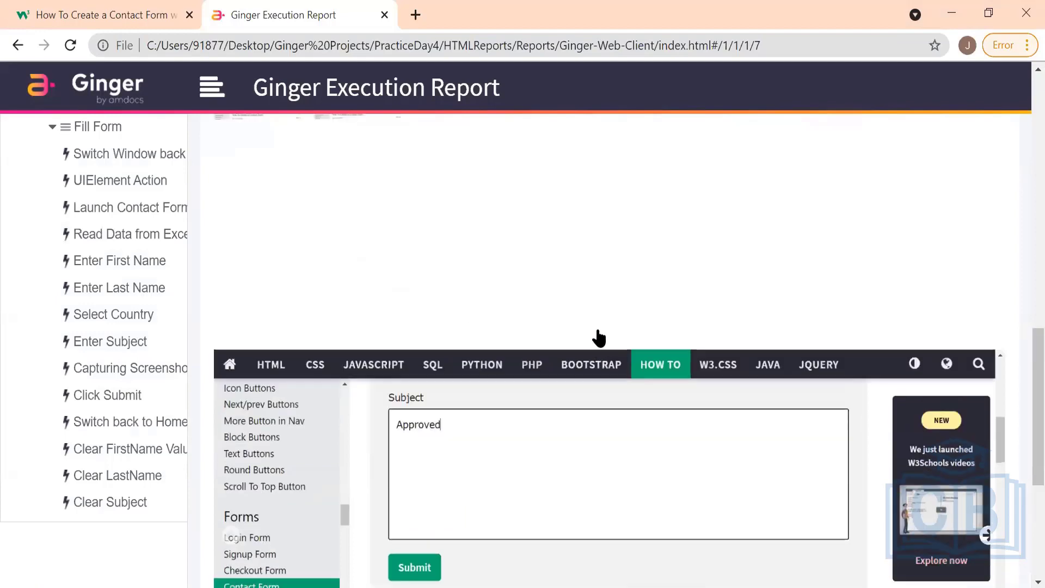
scroll(602, 336, up, 3)
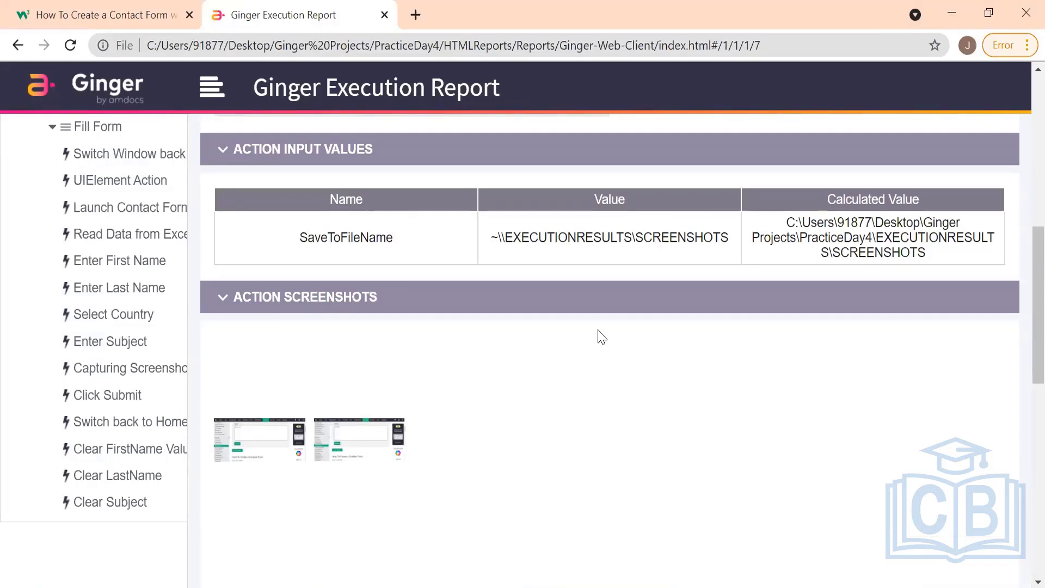
scroll(602, 337, up, 2)
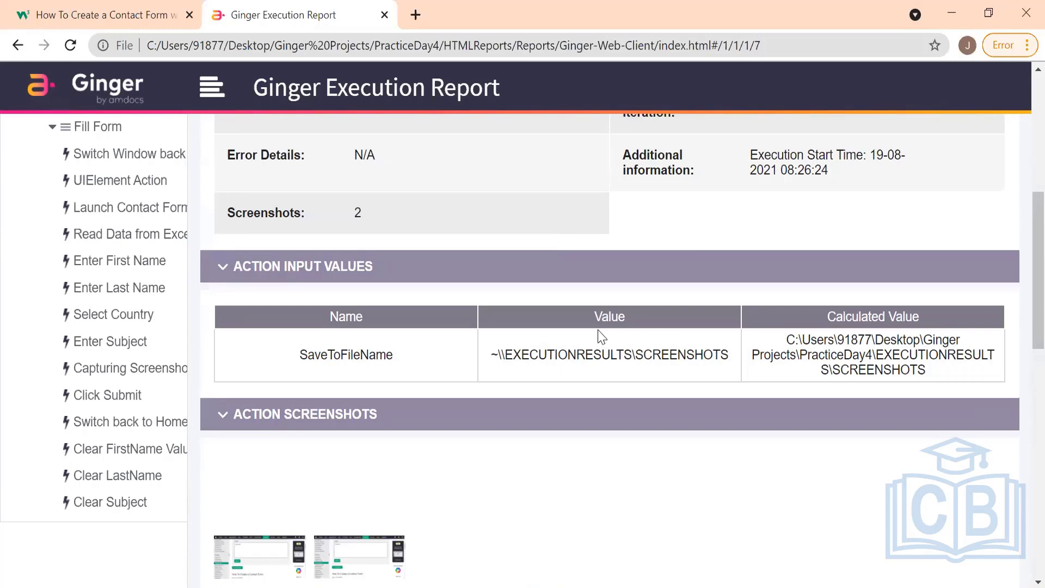
scroll(143, 421, down, 1)
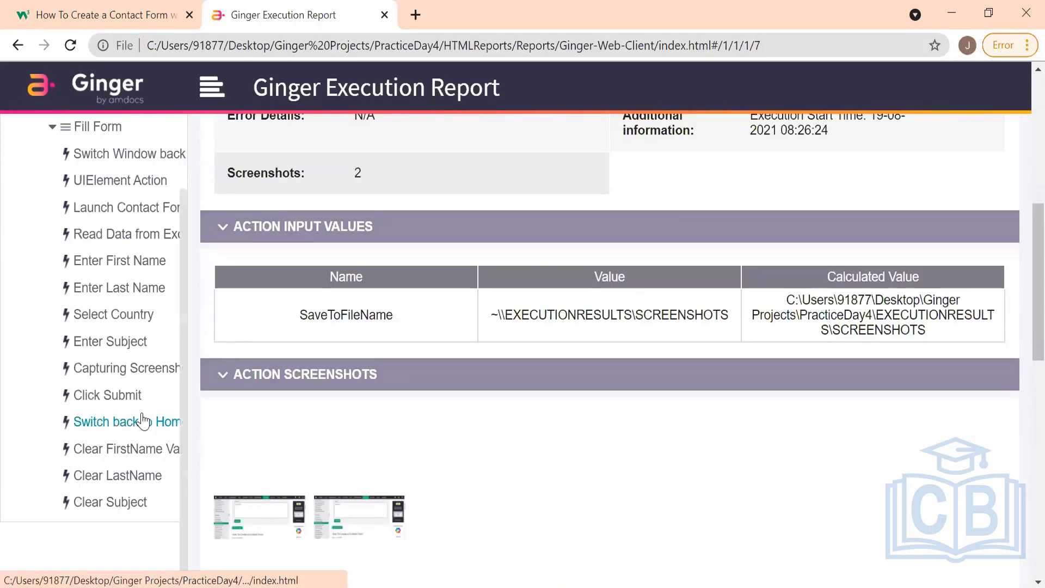
scroll(143, 420, down, 1)
scroll(115, 318, up, 2)
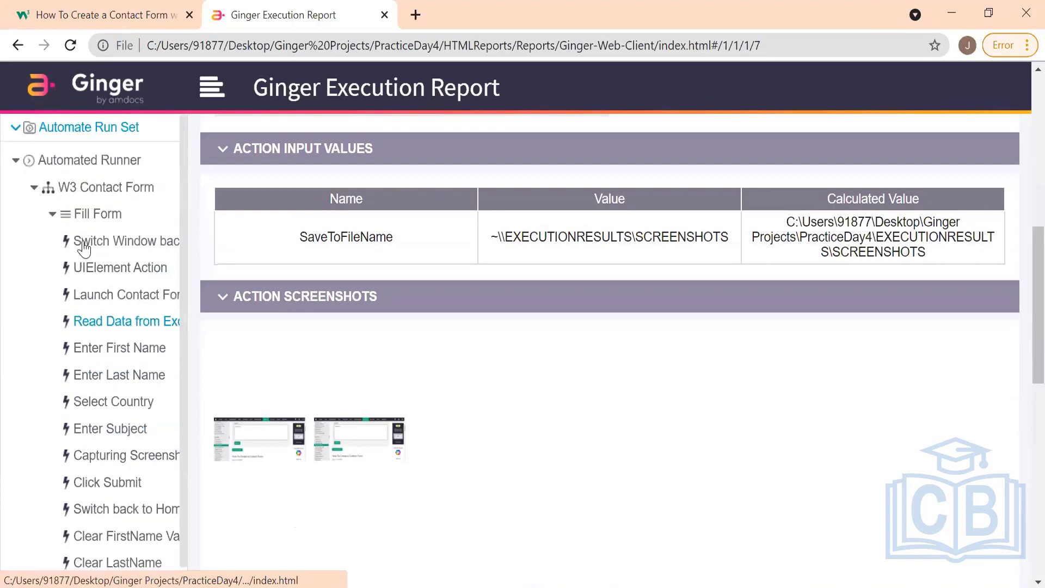
click(15, 163)
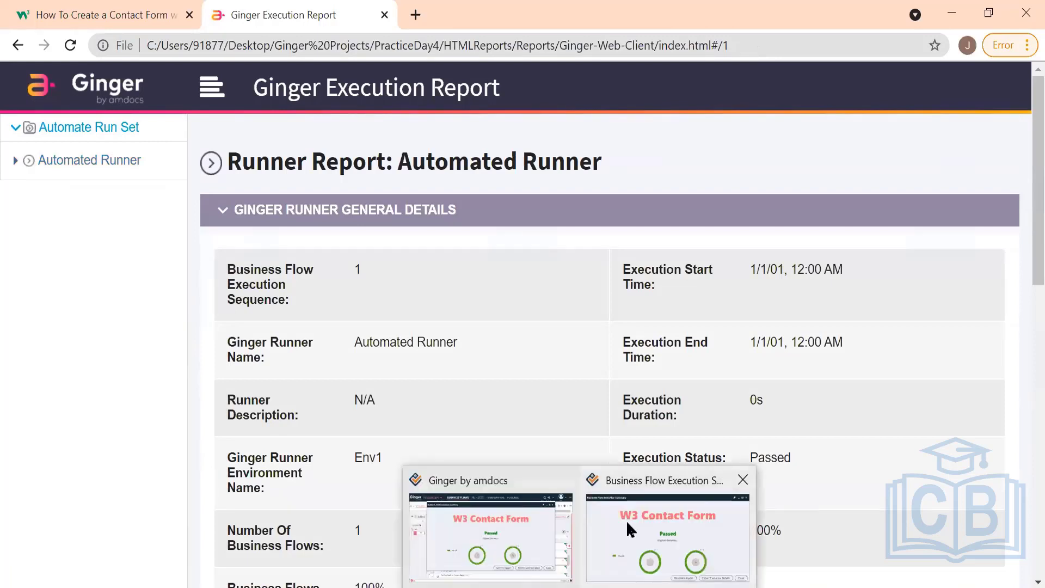
Switch to Ginger, close the open execution summary, and view the Business Flow Execution Summary page again before closing it.
click(632, 525)
click(890, 498)
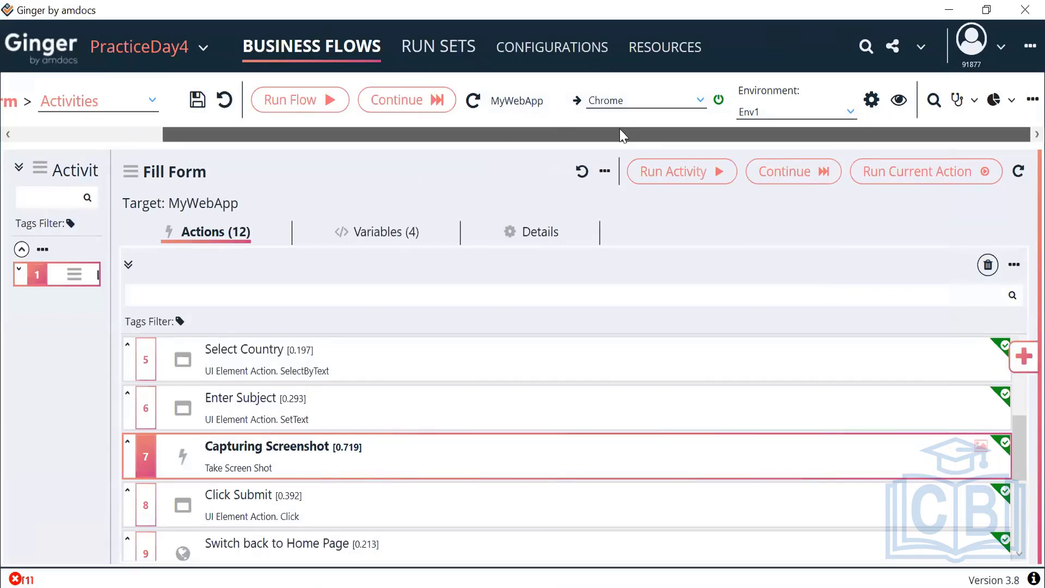
mouse_move(623, 133)
mouse_down()
mouse_move(334, 145)
mouse_move(611, 136)
mouse_up()
click(1009, 105)
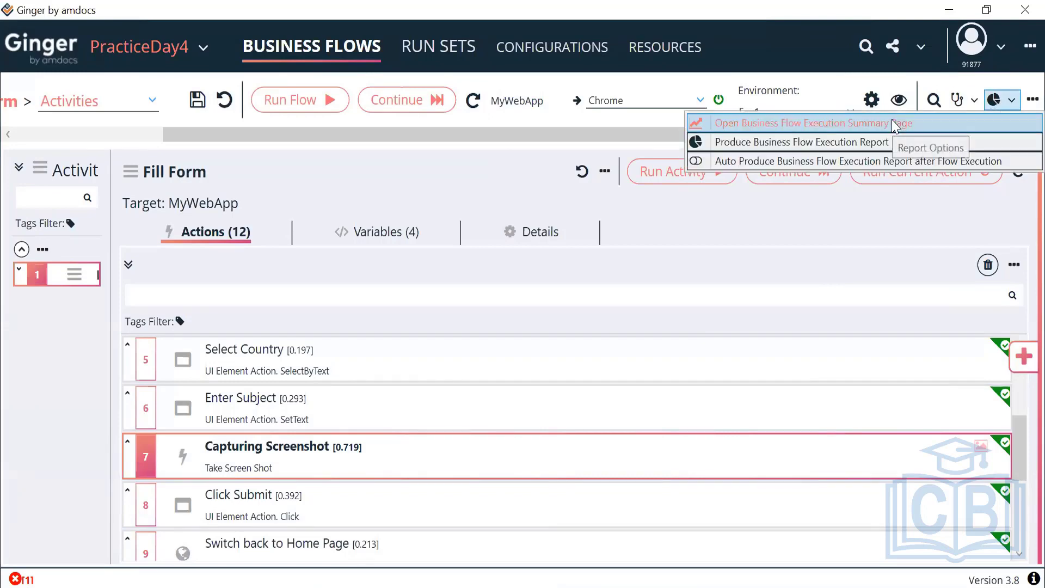
click(895, 125)
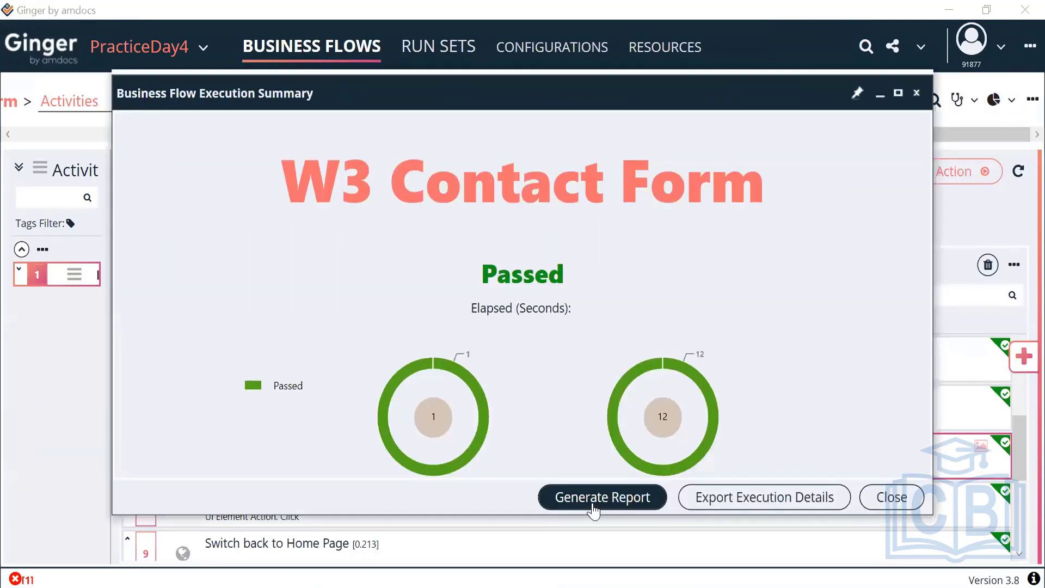
click(917, 93)
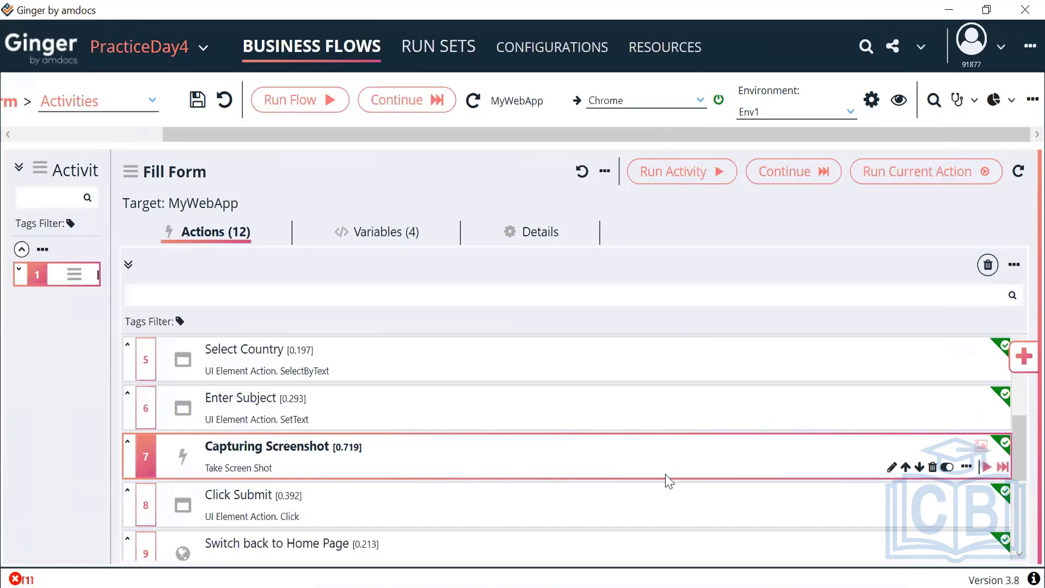
Open the Business Flow Execution Summary page in Ginger and generate the W3 Contact Form execution report.
mouse_move(652, 587)
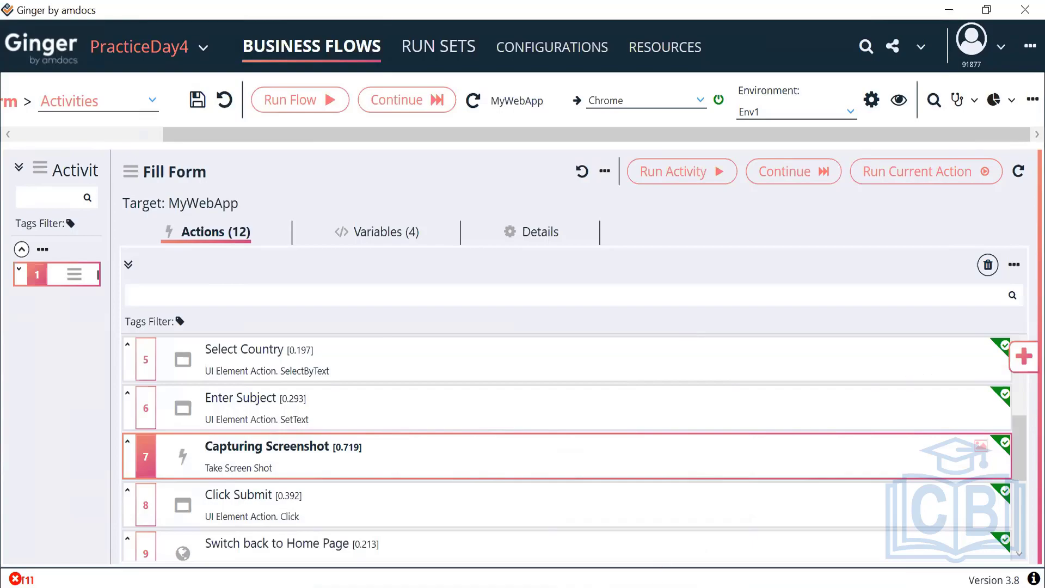
click(653, 587)
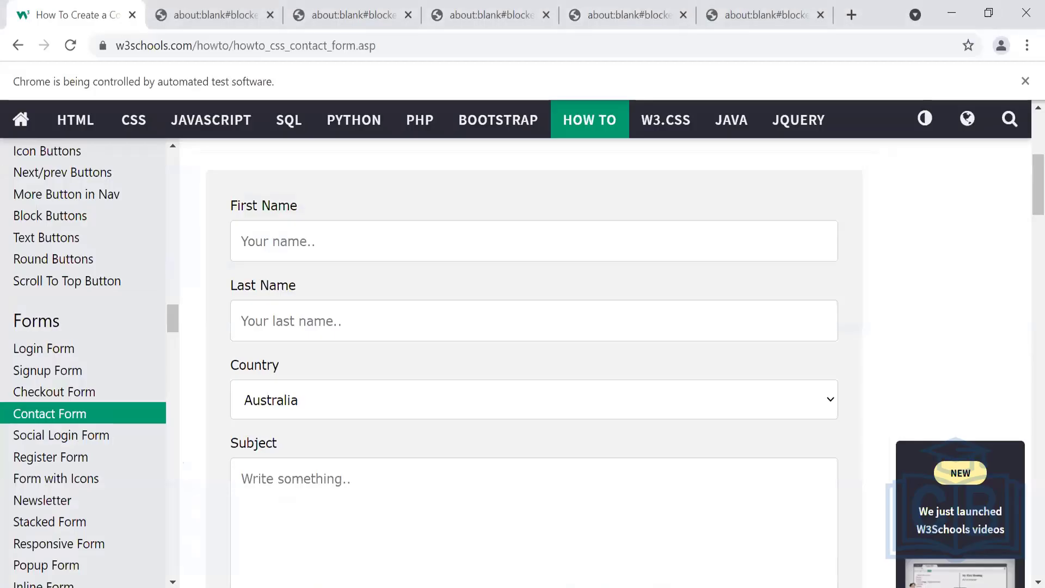
click(653, 587)
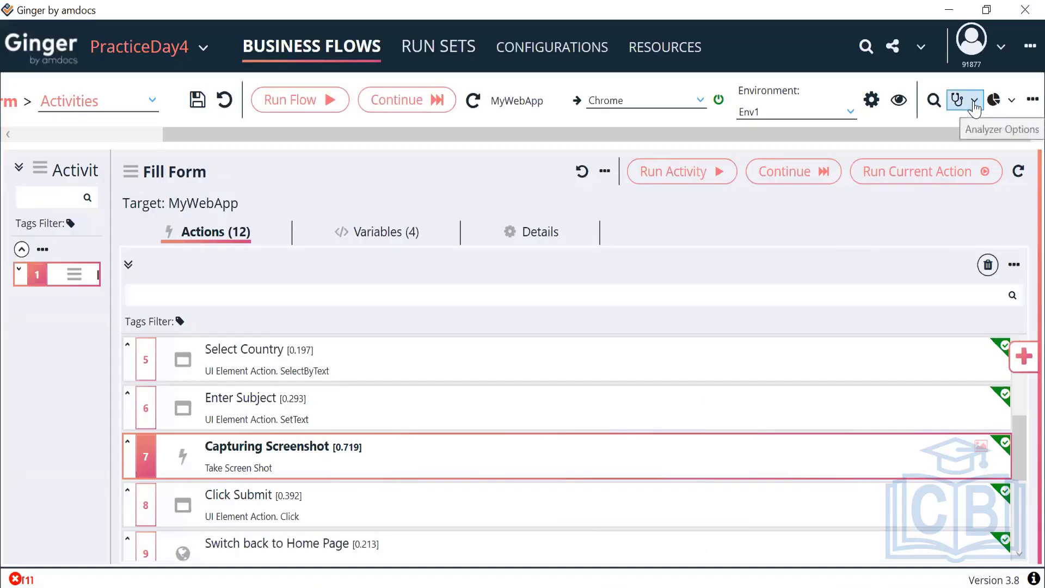
click(1000, 99)
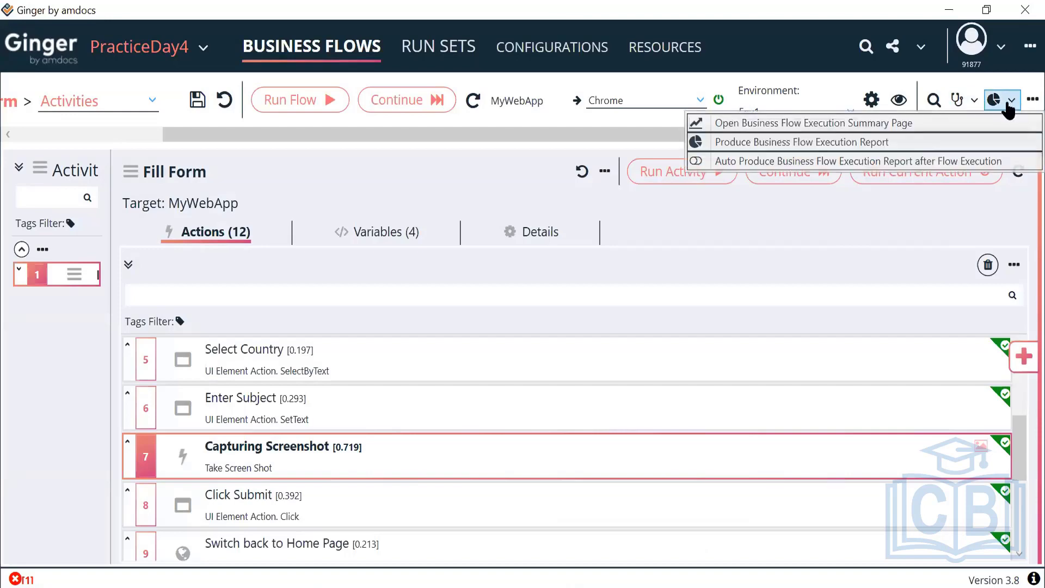
click(921, 126)
click(599, 496)
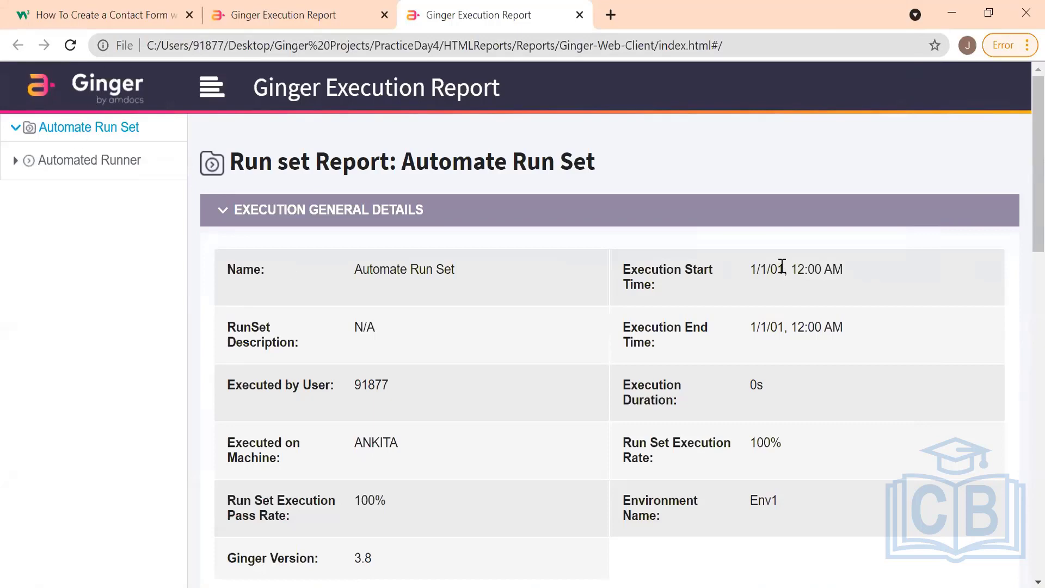
Look through the Automate Run Set report's execution statistics charts and return to its general details.
scroll(518, 372, down, 15)
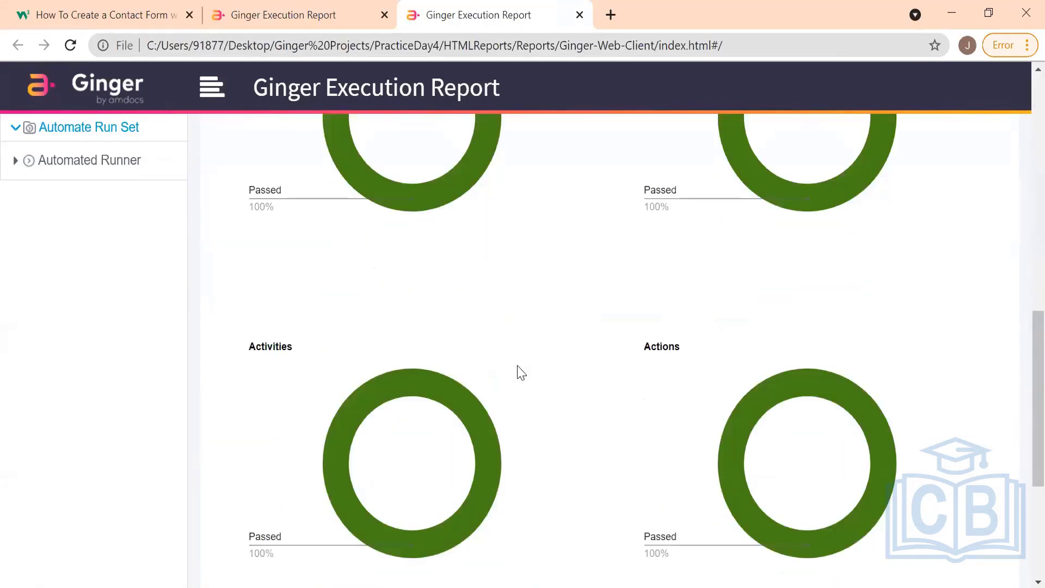
scroll(518, 372, up, 2)
scroll(518, 372, up, 13)
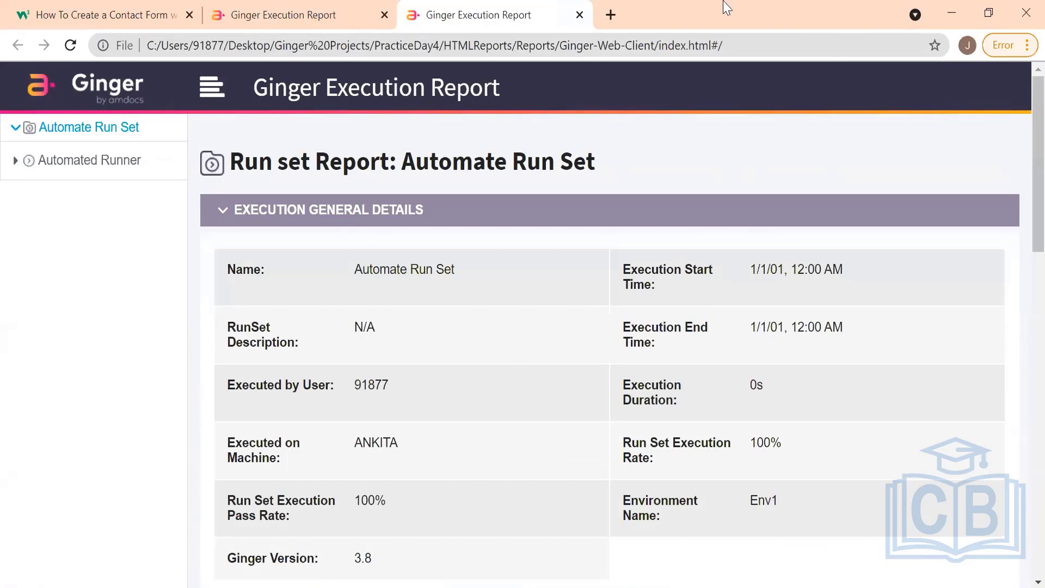